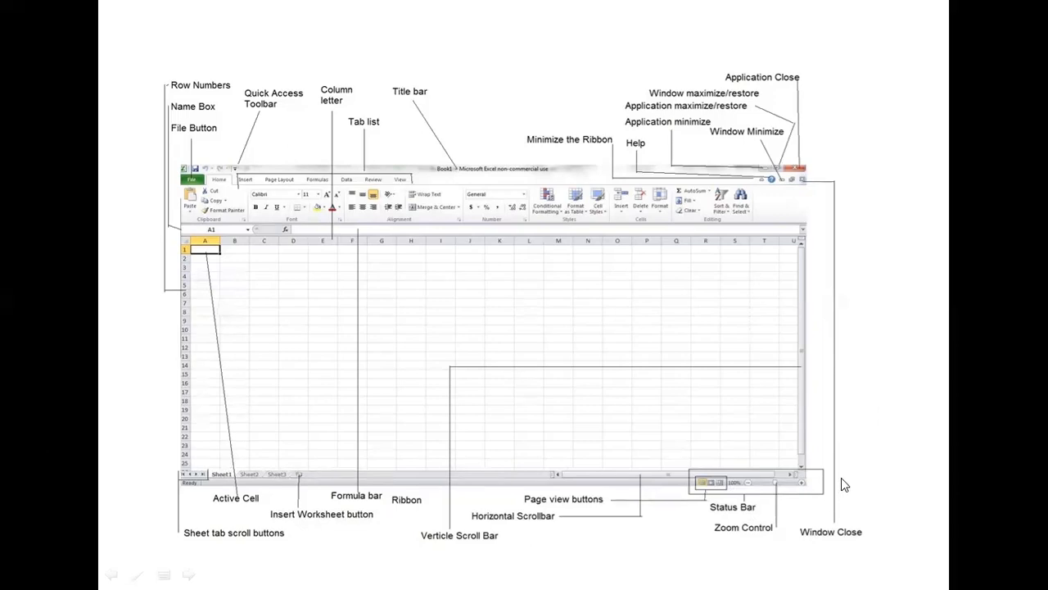
- Switch from the slide show to the blank Book1 workbook in Excel, and minimize and restore the workbook window
key(alt+Tab)
key(alt+Tab)
key(alt+Tab)
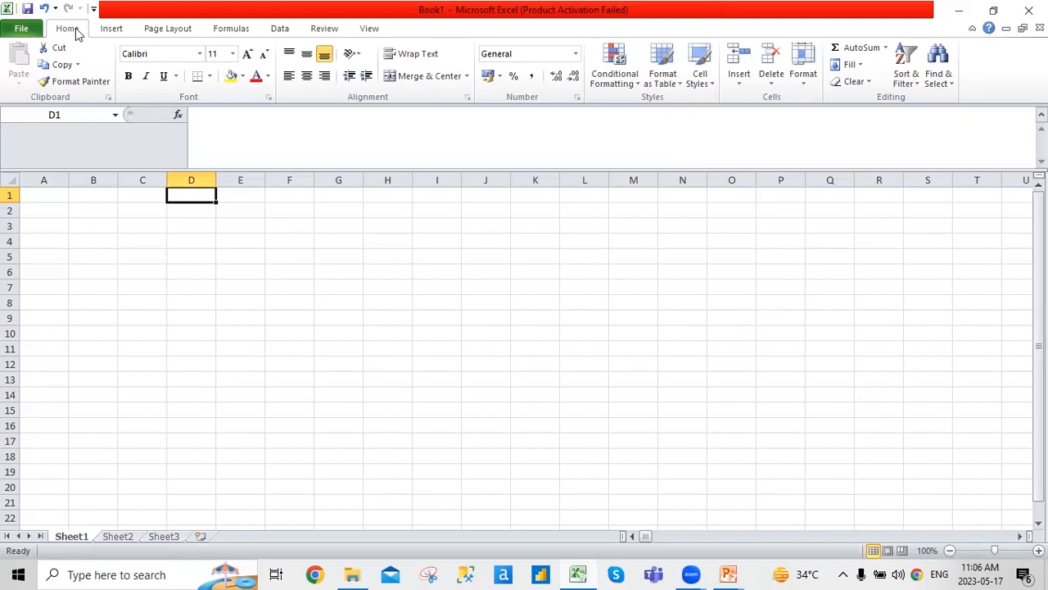
click(1007, 30)
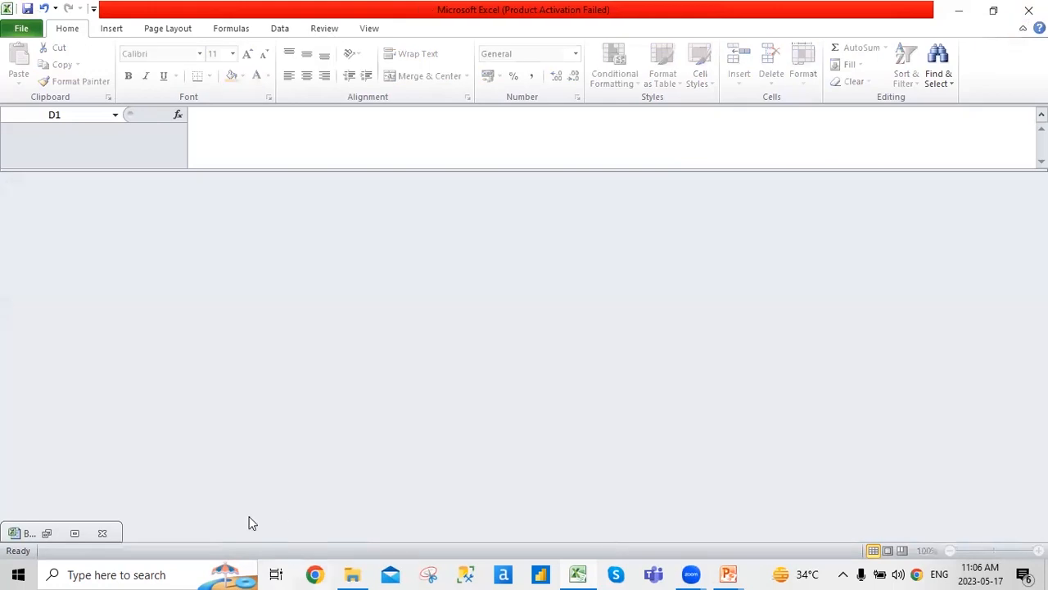
click(82, 532)
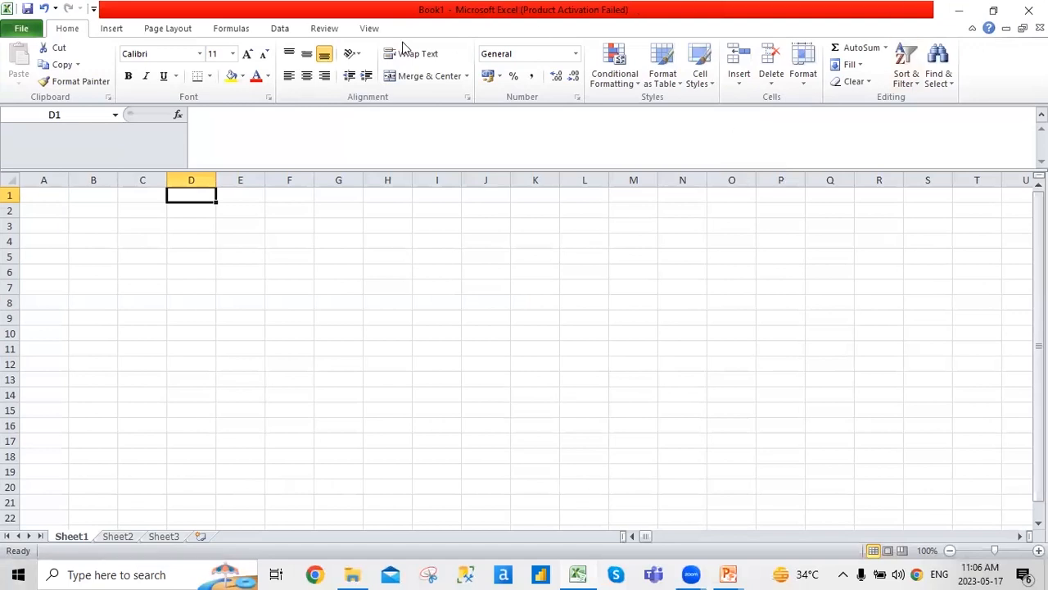
- Bring up the Open dialog and dismiss it, and view the lists of recent workbooks and recent places
click(22, 29)
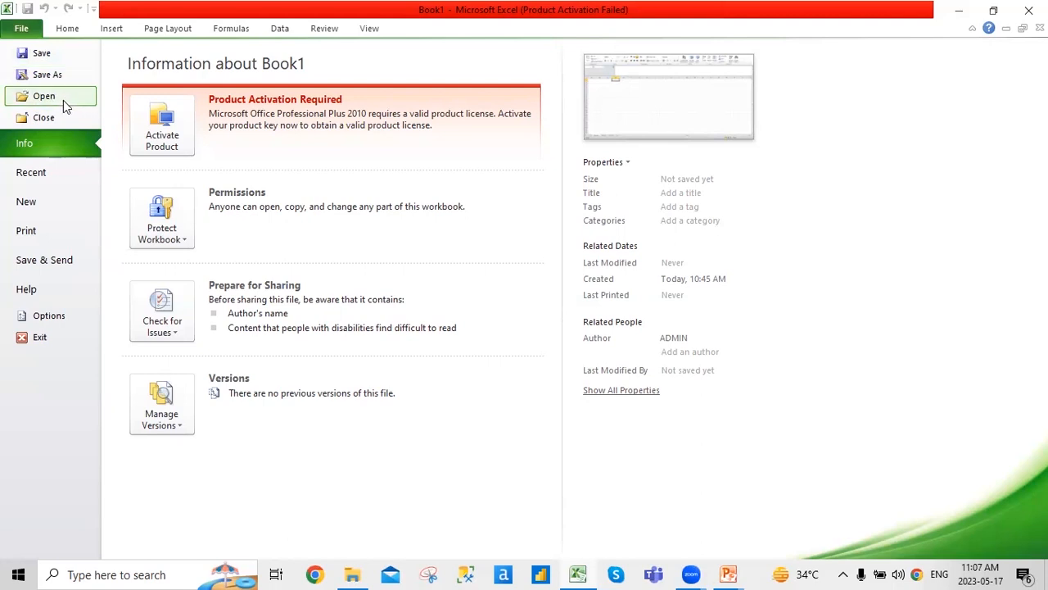
key(Escape)
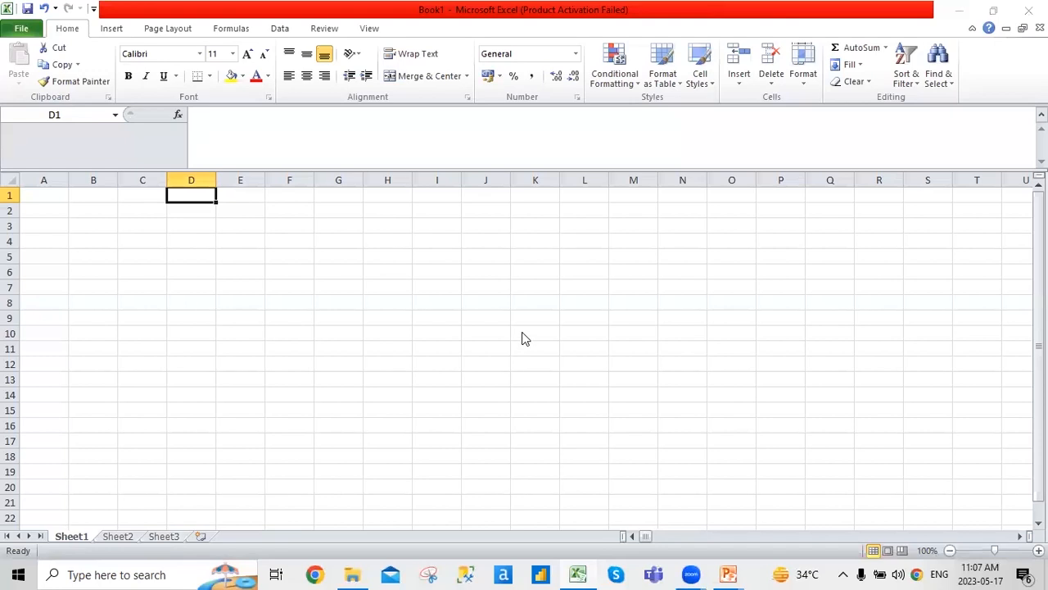
key(ctrl+o)
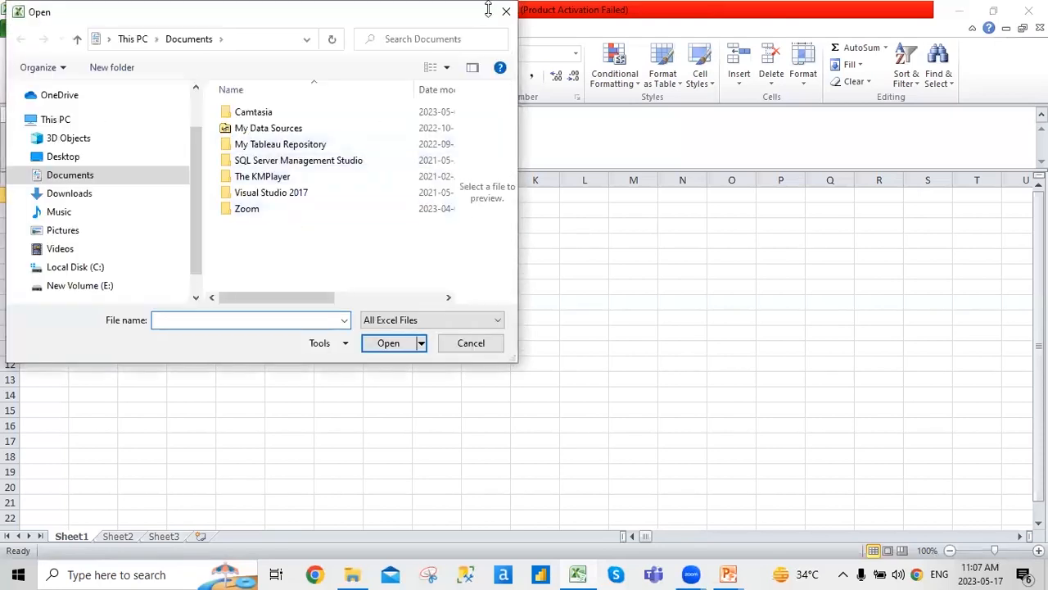
click(505, 12)
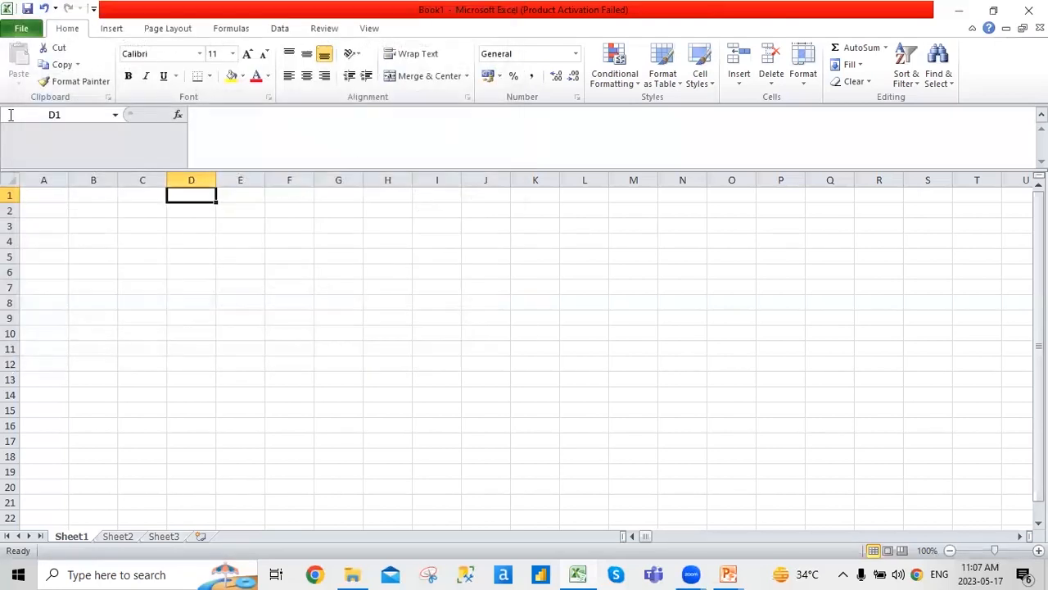
click(22, 30)
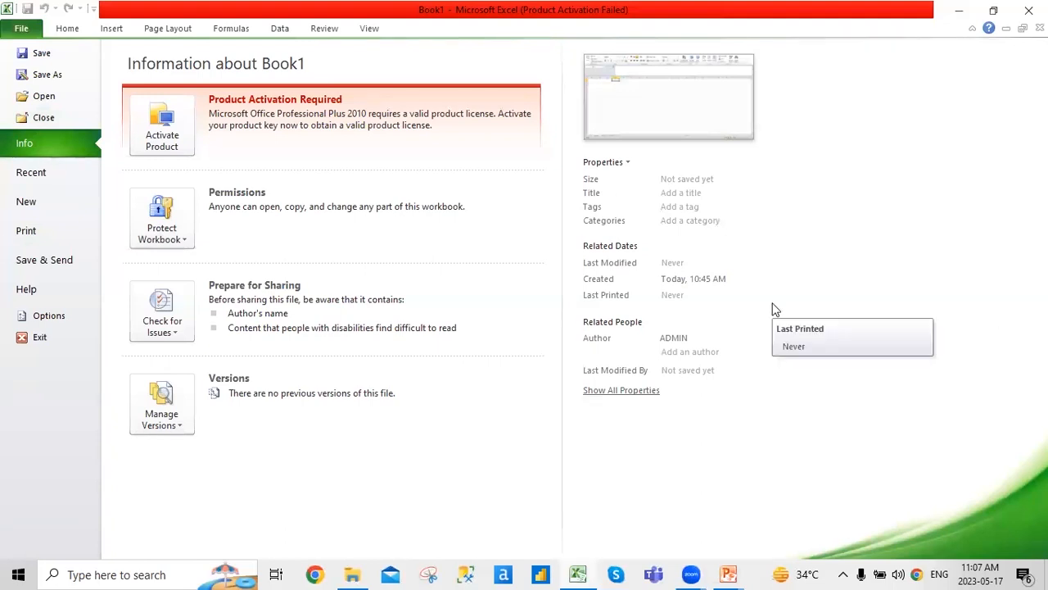
click(50, 174)
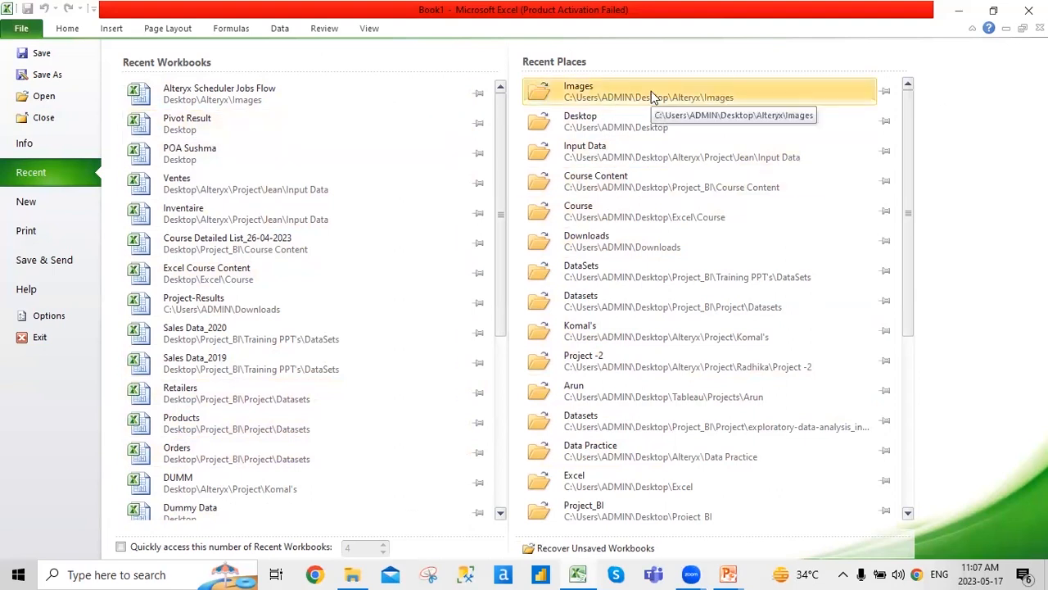
- Browse the available templates for a new workbook, including the Agendas and More categories groups
click(71, 211)
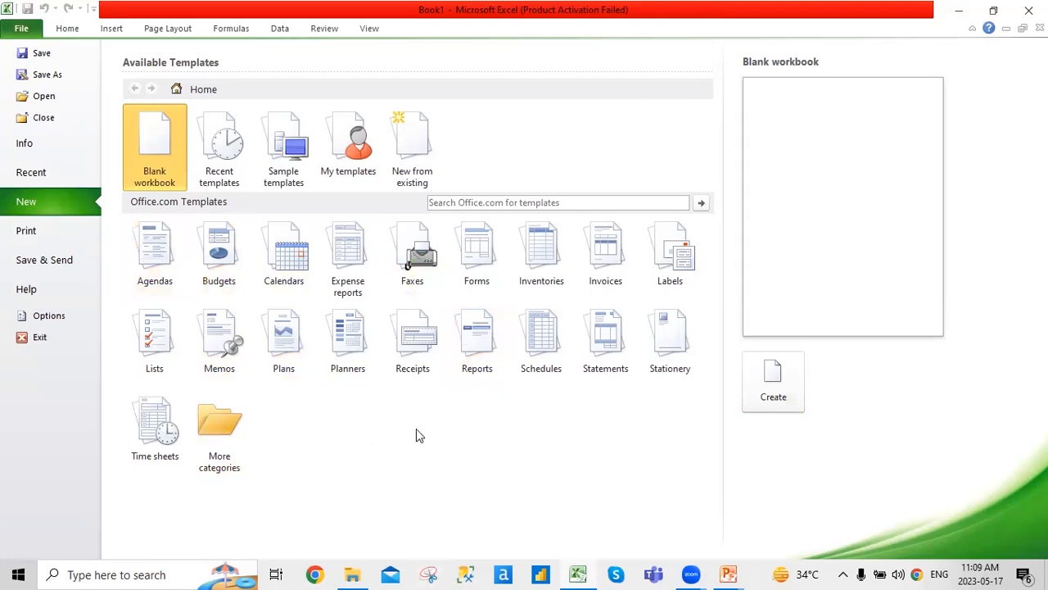
click(165, 281)
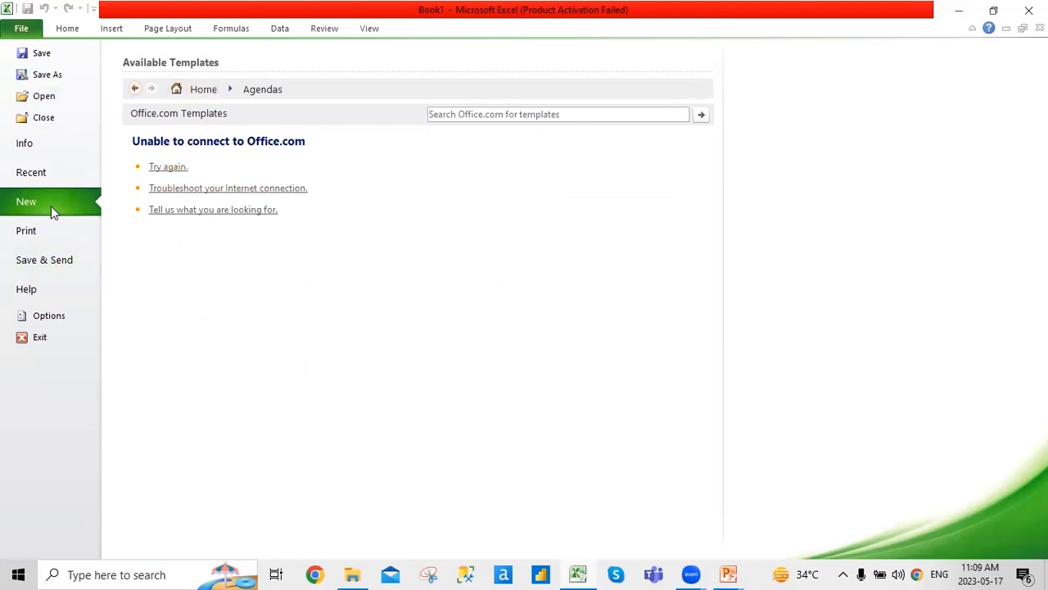
click(23, 33)
click(24, 35)
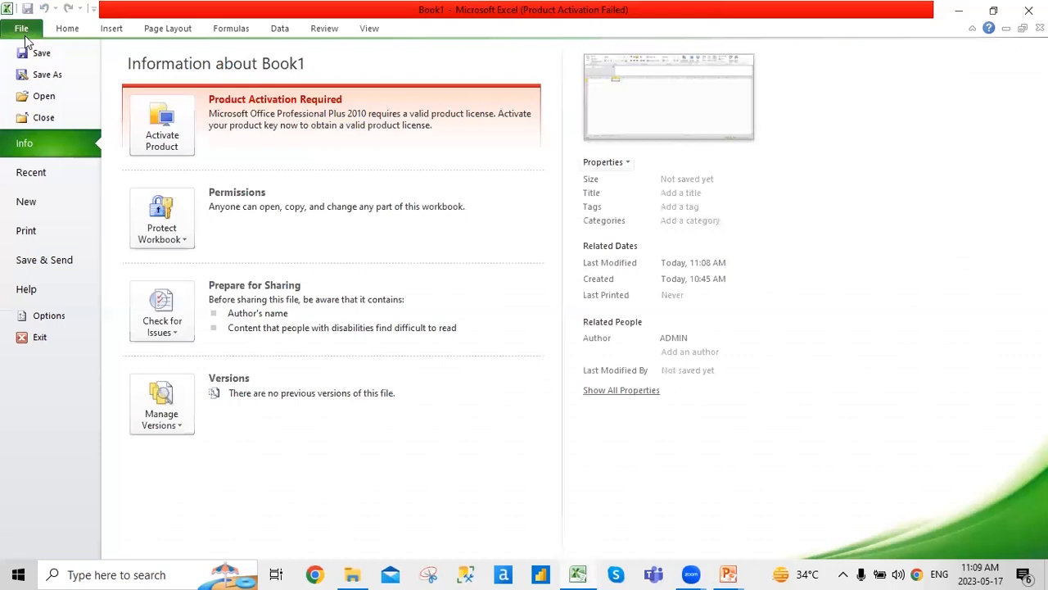
click(51, 201)
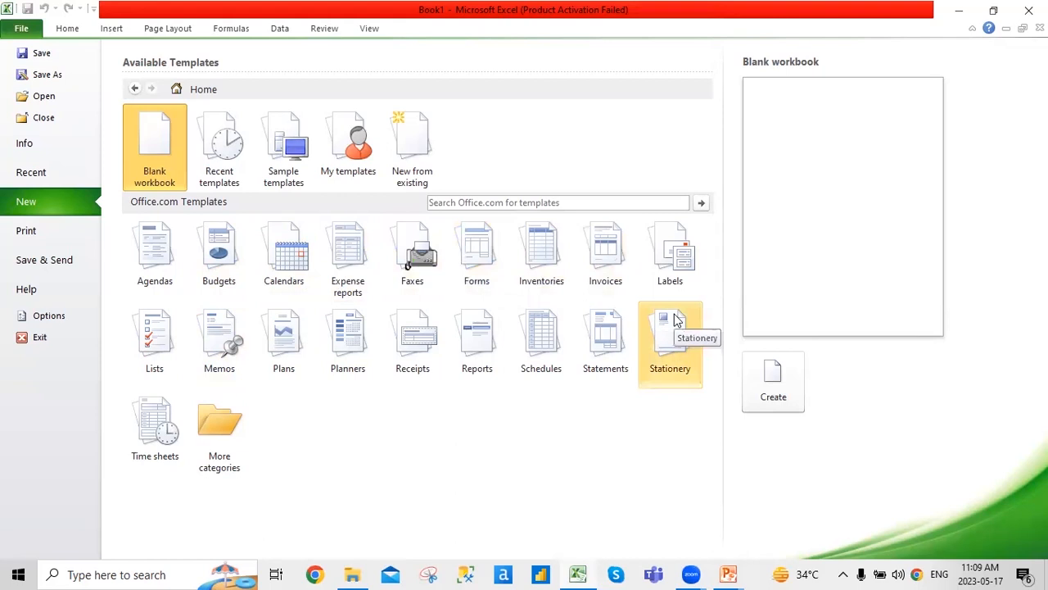
click(208, 434)
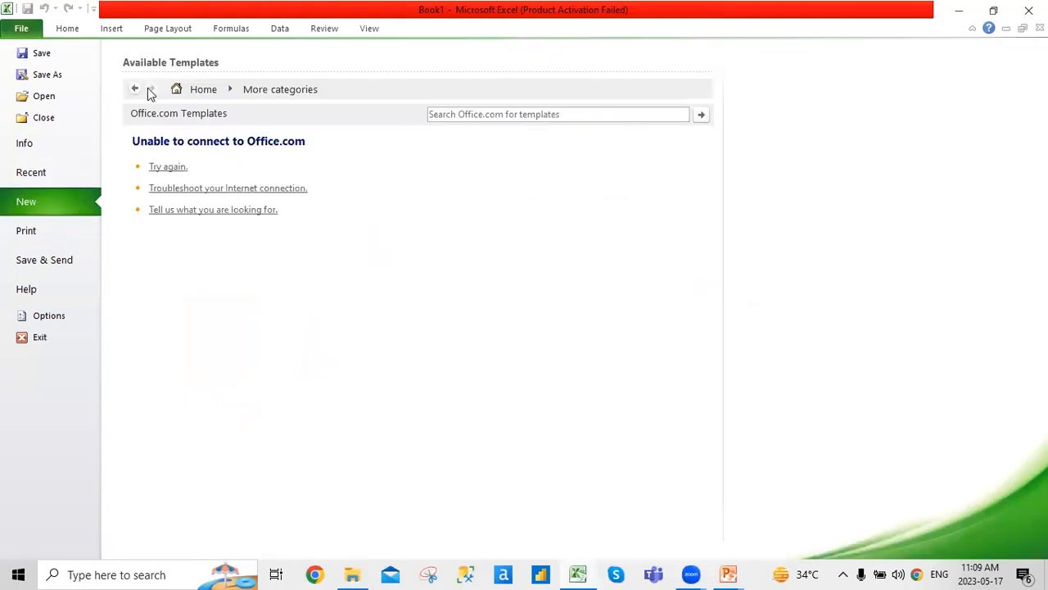
click(136, 89)
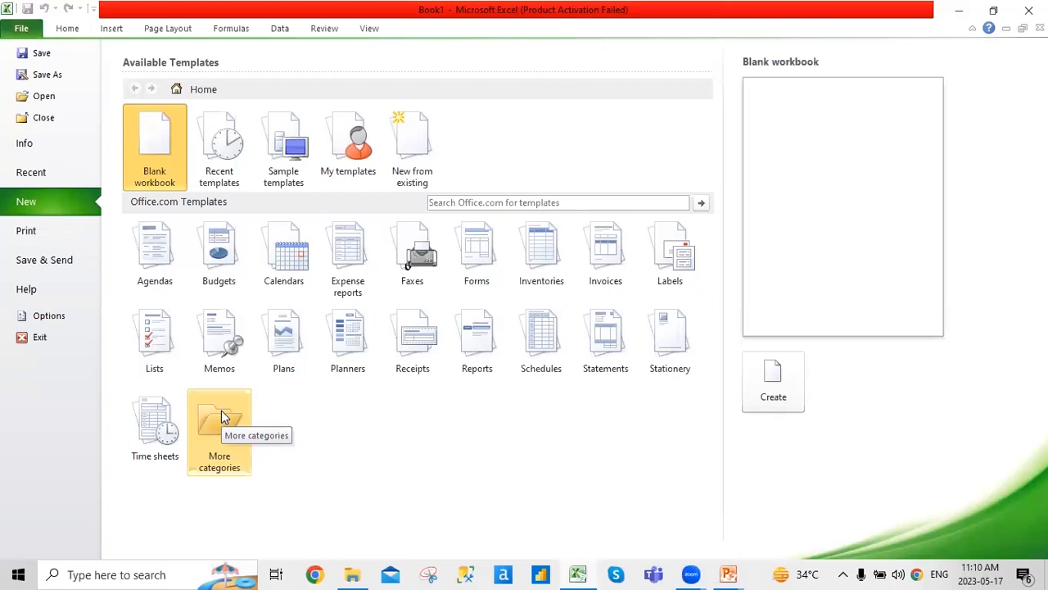
- Review the available printers in the print settings and set the print range to Print Selection
click(41, 240)
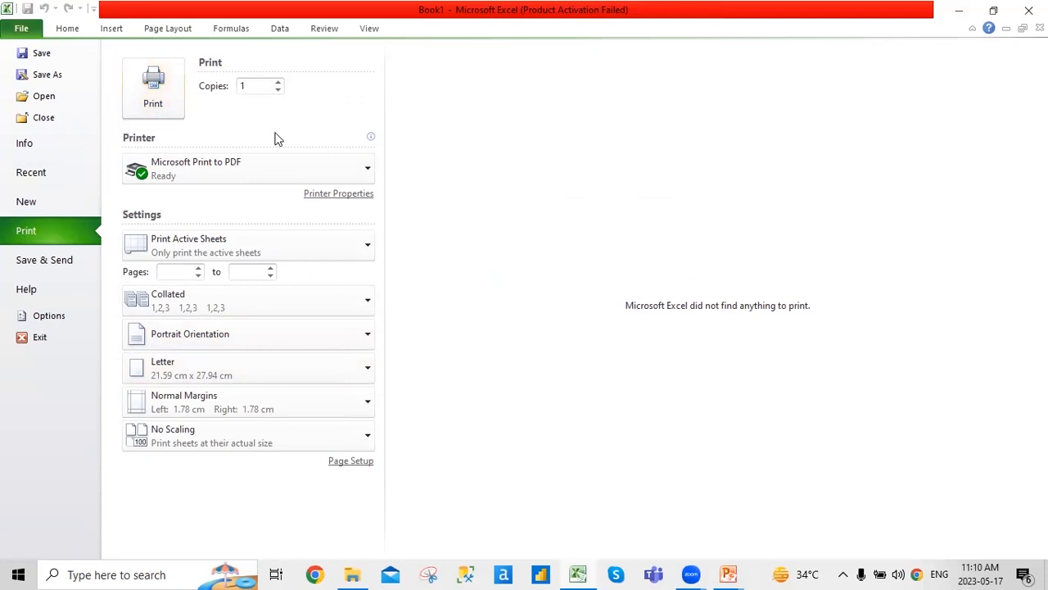
mouse_move(265, 141)
click(314, 171)
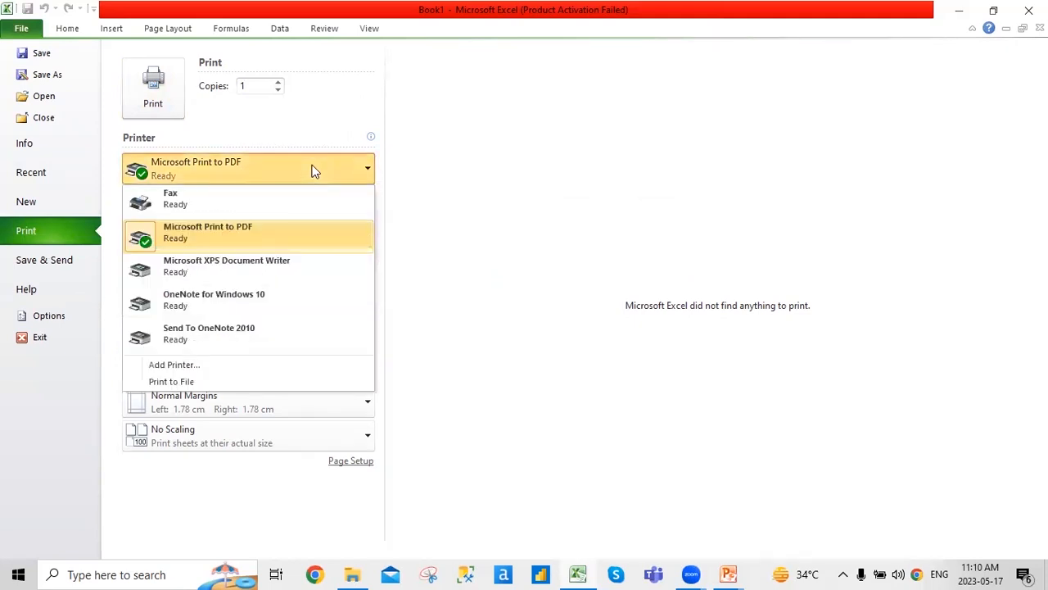
click(316, 171)
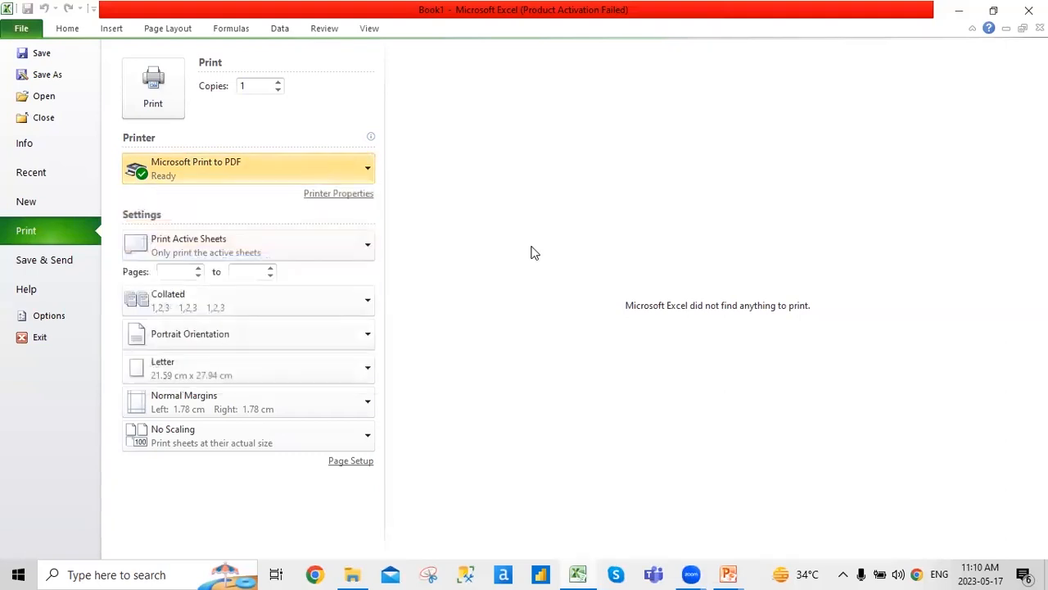
click(205, 255)
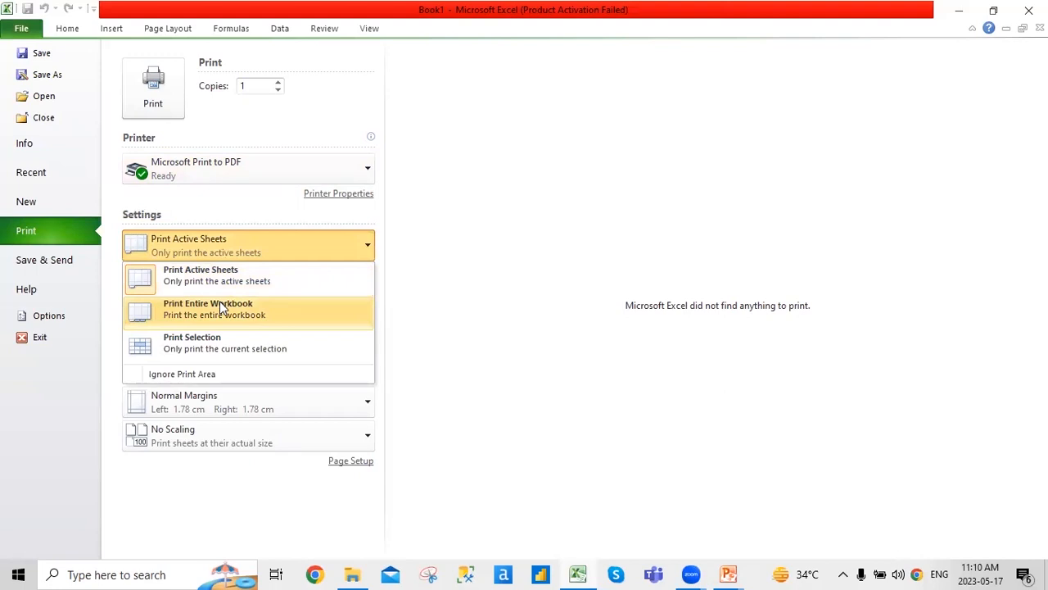
click(239, 349)
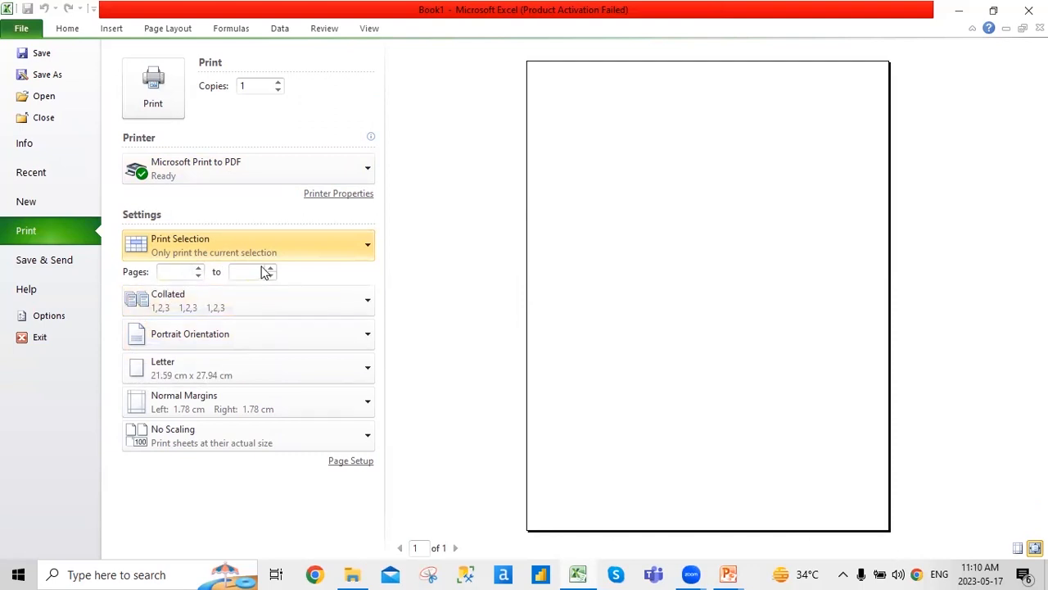
- Check the collation and page orientation choices in the print settings without changing them
click(287, 307)
click(287, 307)
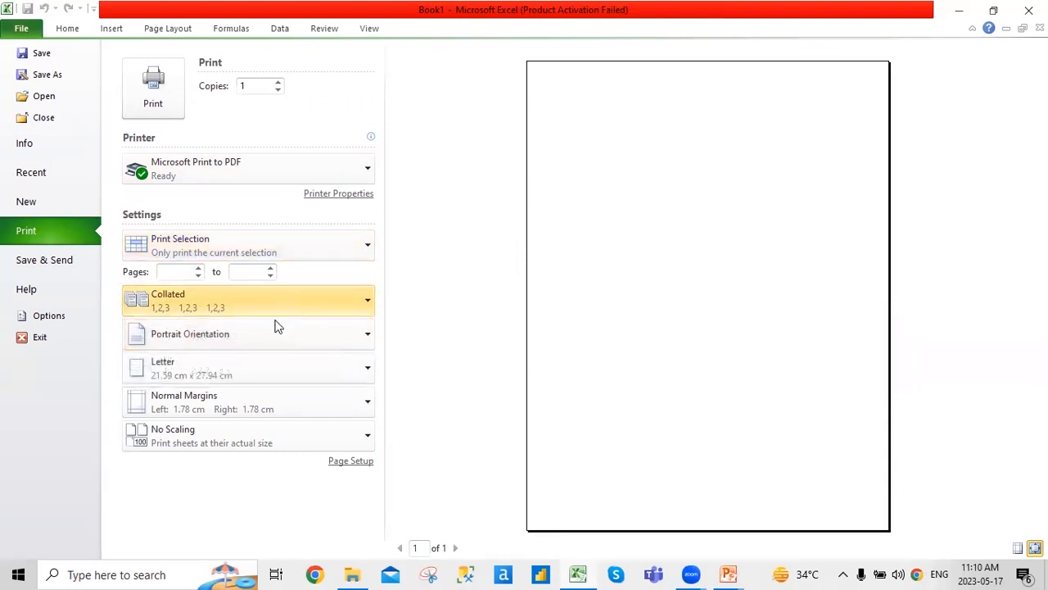
click(264, 345)
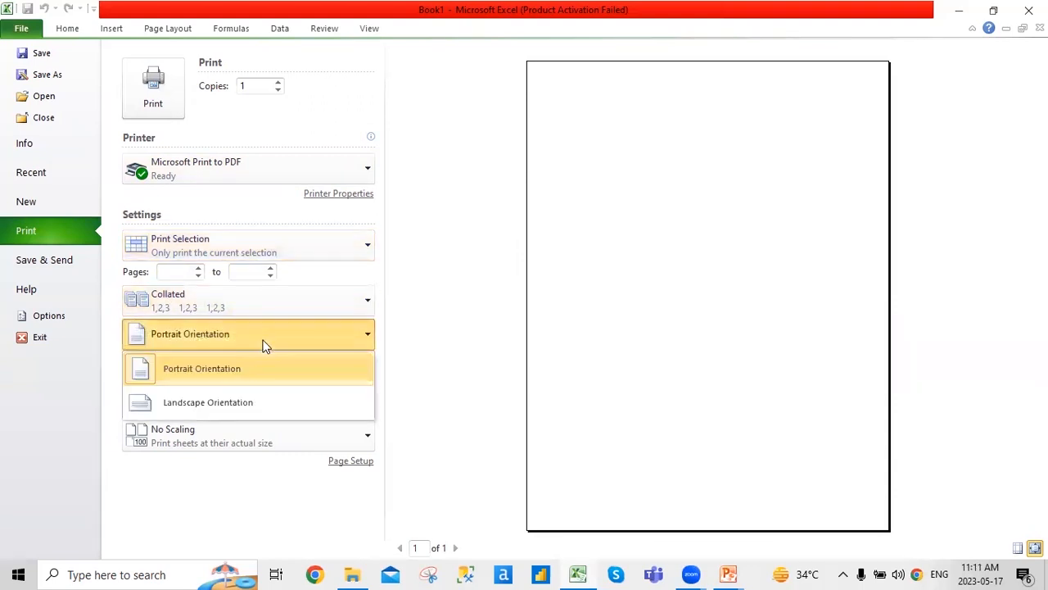
click(264, 346)
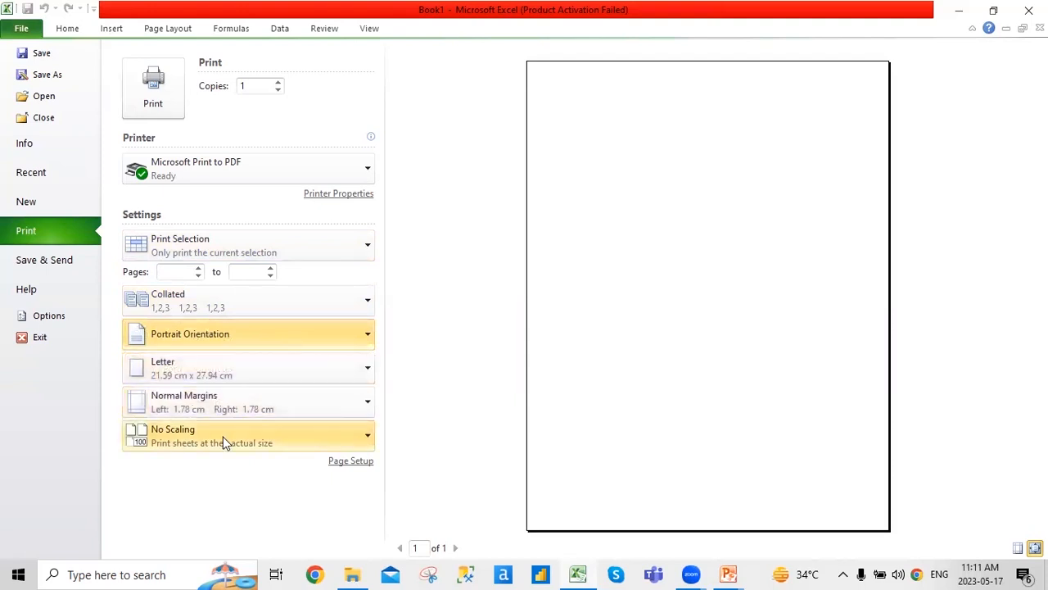
- Examine the page, margins, header/footer and sheet settings in Page Setup and close it without changes
click(360, 463)
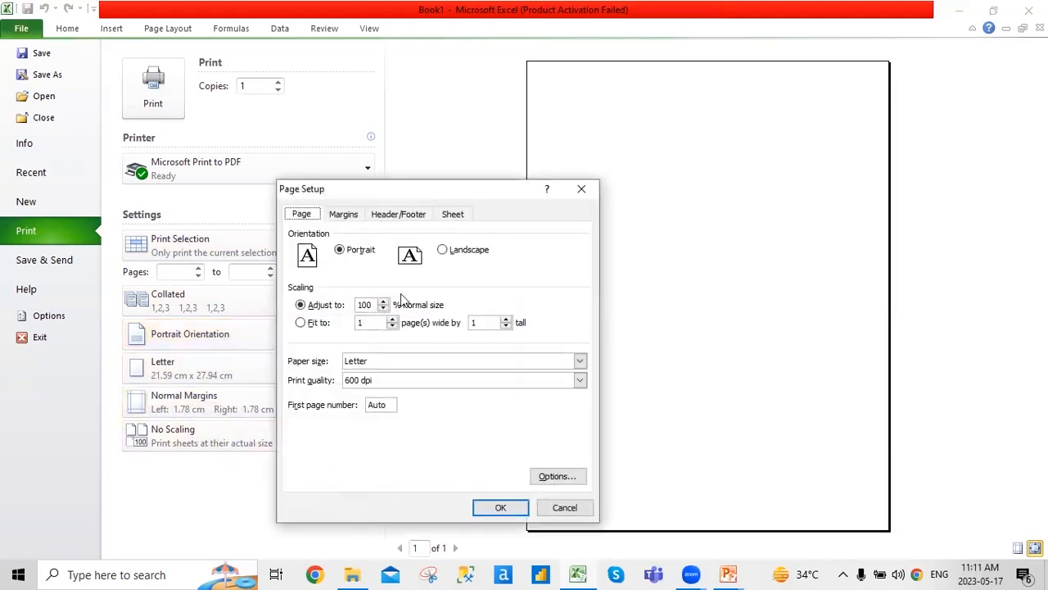
click(339, 217)
click(392, 218)
click(454, 215)
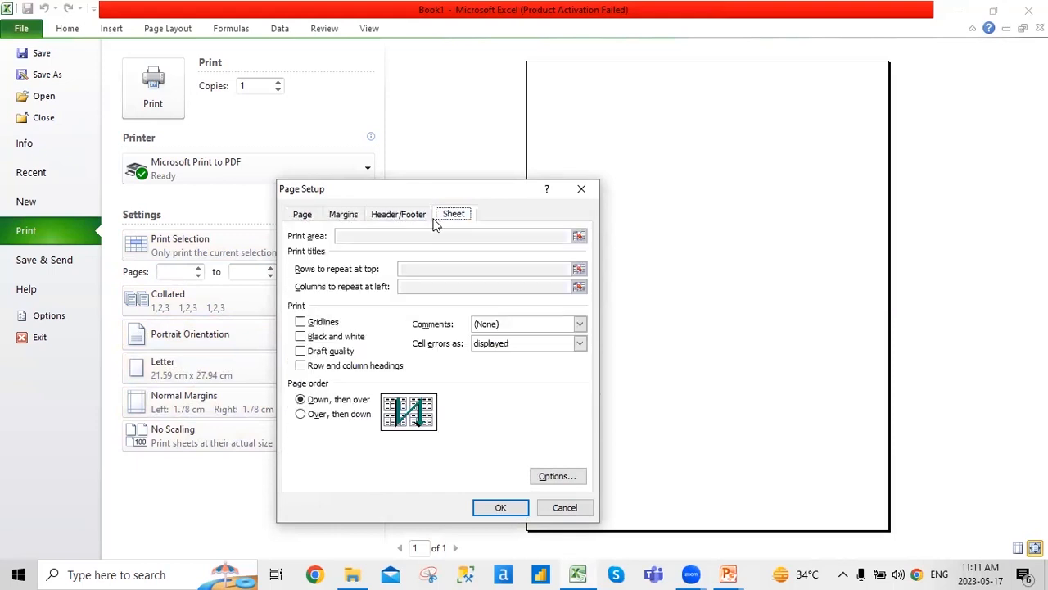
click(296, 216)
click(579, 194)
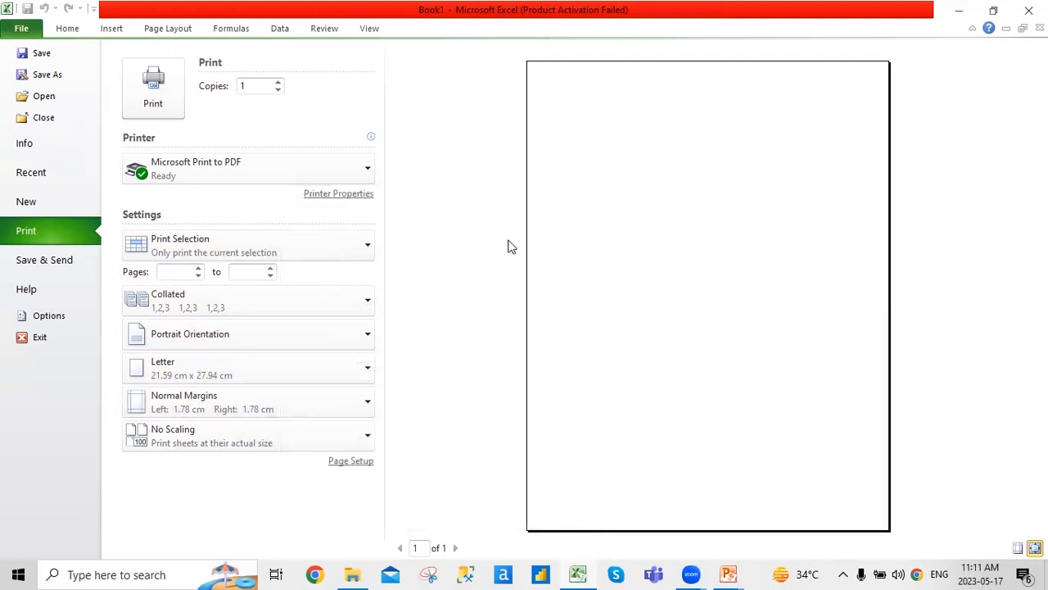
- Review the workbook's sharing and export options: e-mail, web, SharePoint, file type change and PDF/XPS creation
click(56, 259)
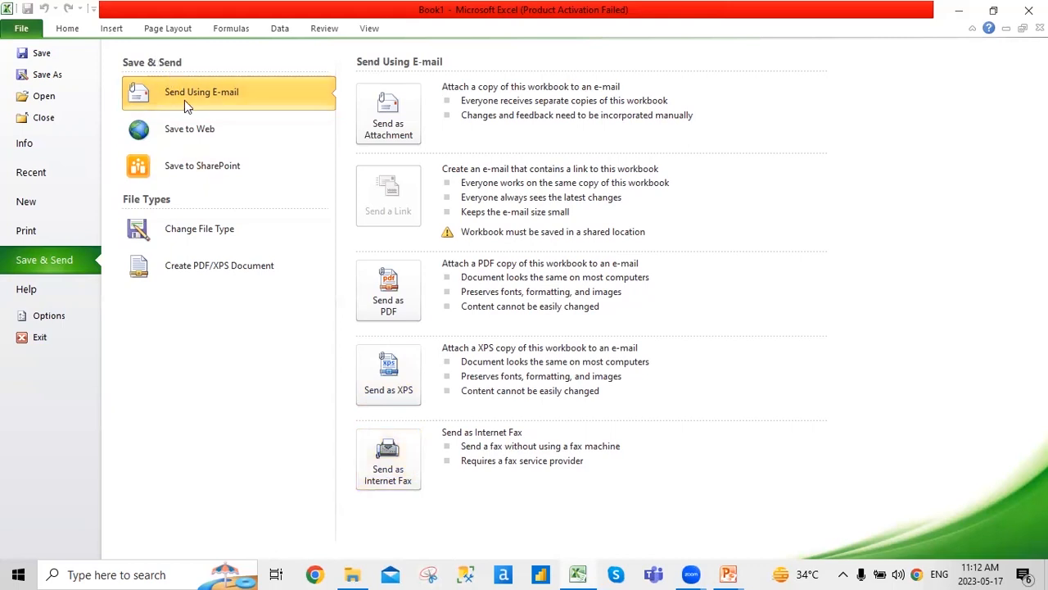
click(201, 133)
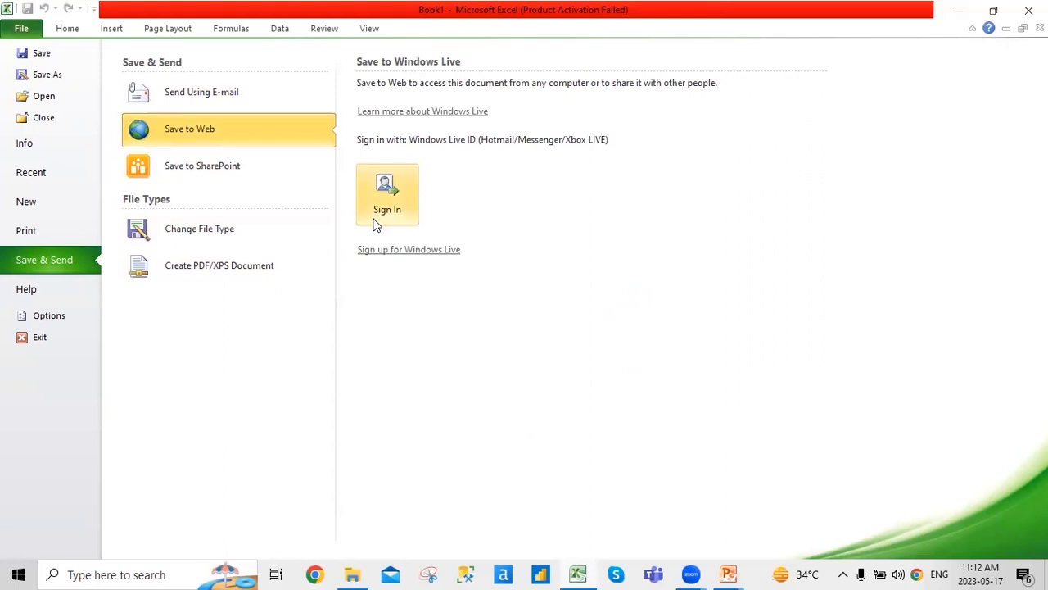
click(199, 163)
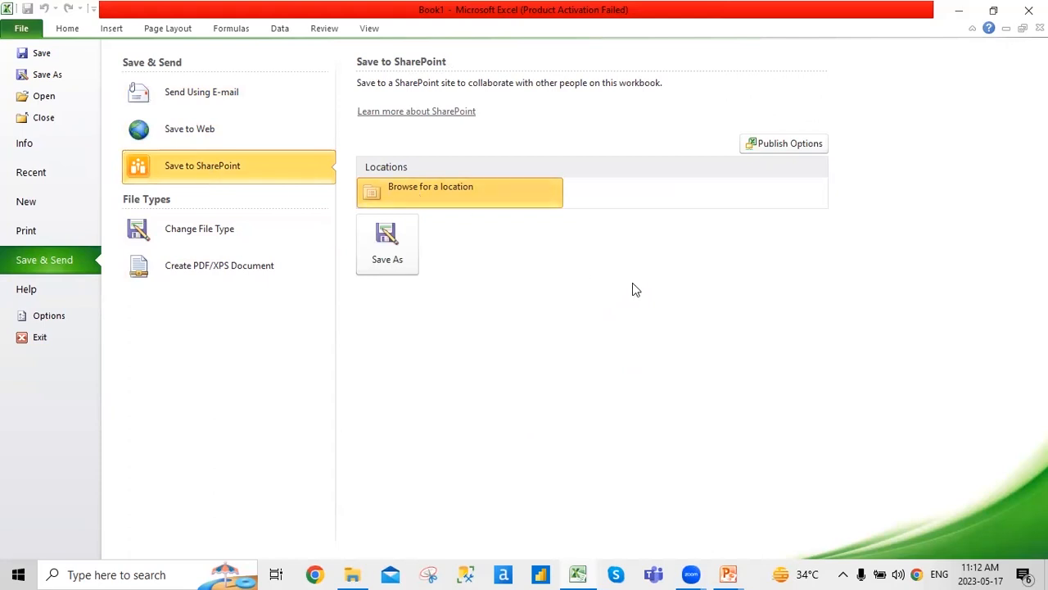
click(211, 230)
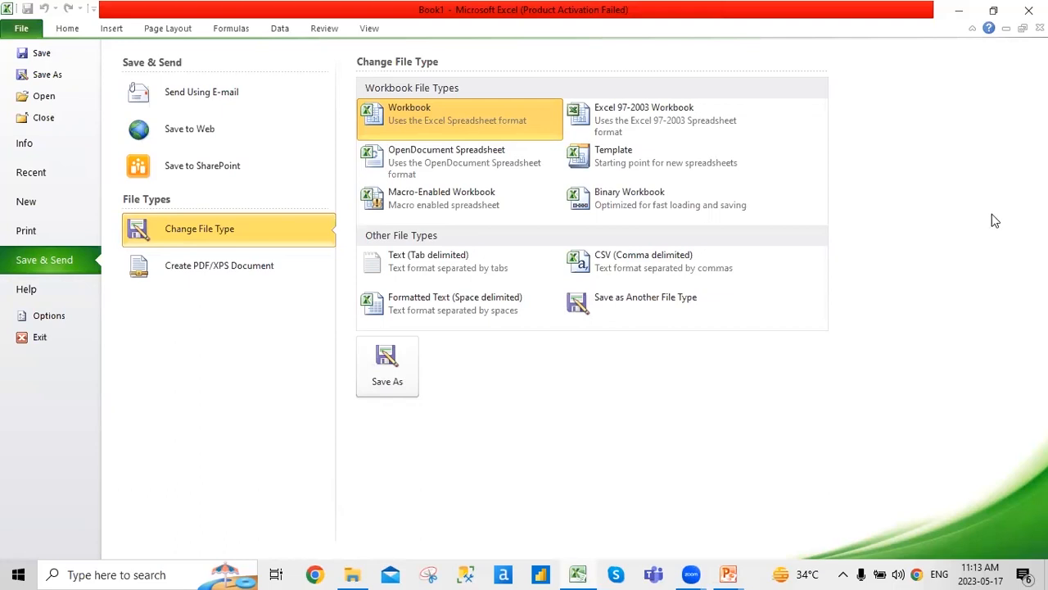
click(174, 263)
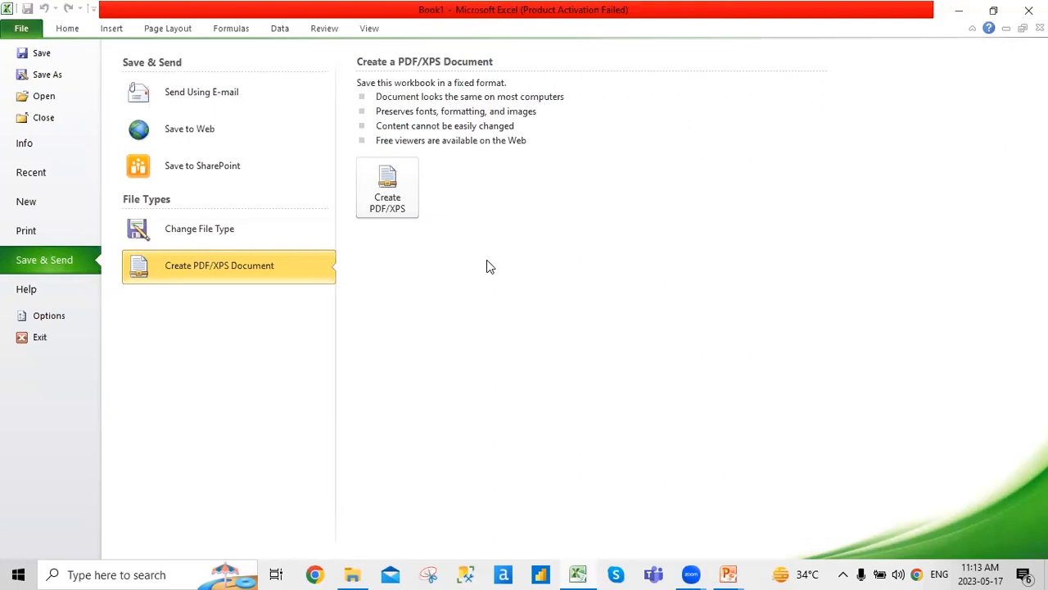
- Open the Excel Options from the help page and set the color scheme to Blue
click(63, 289)
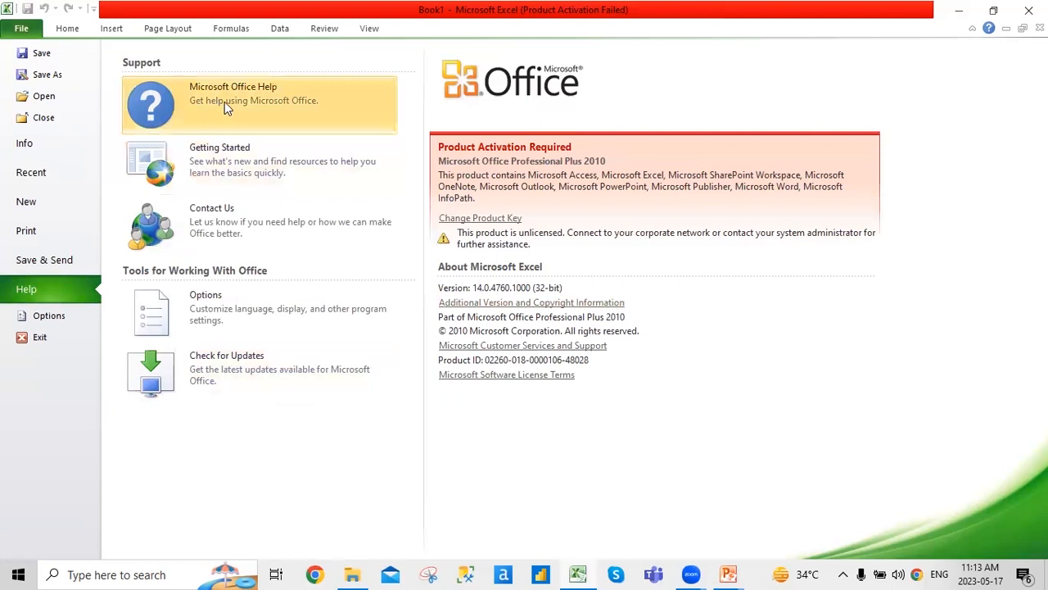
click(238, 310)
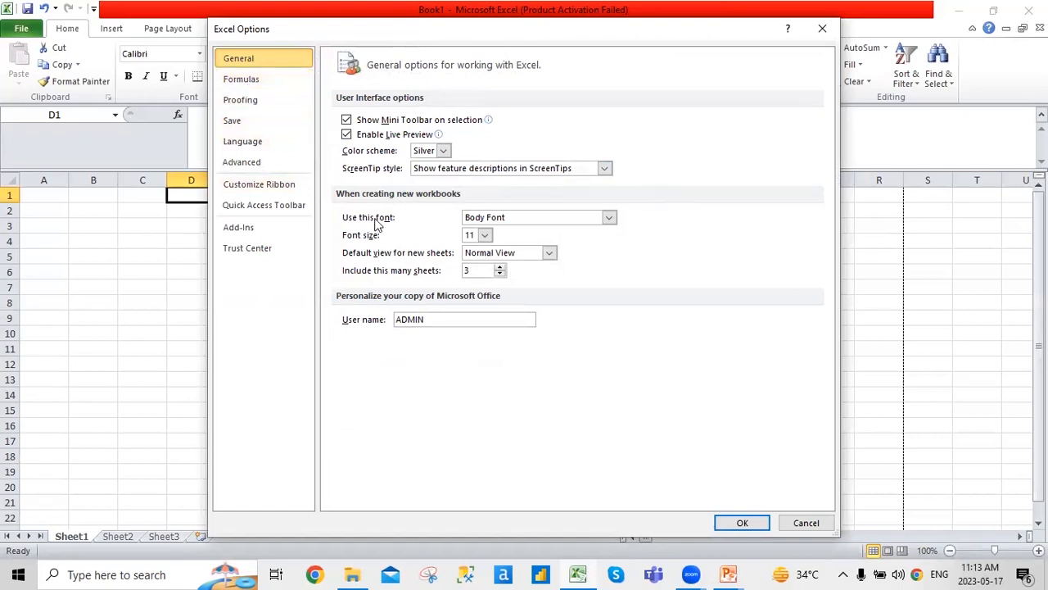
click(443, 152)
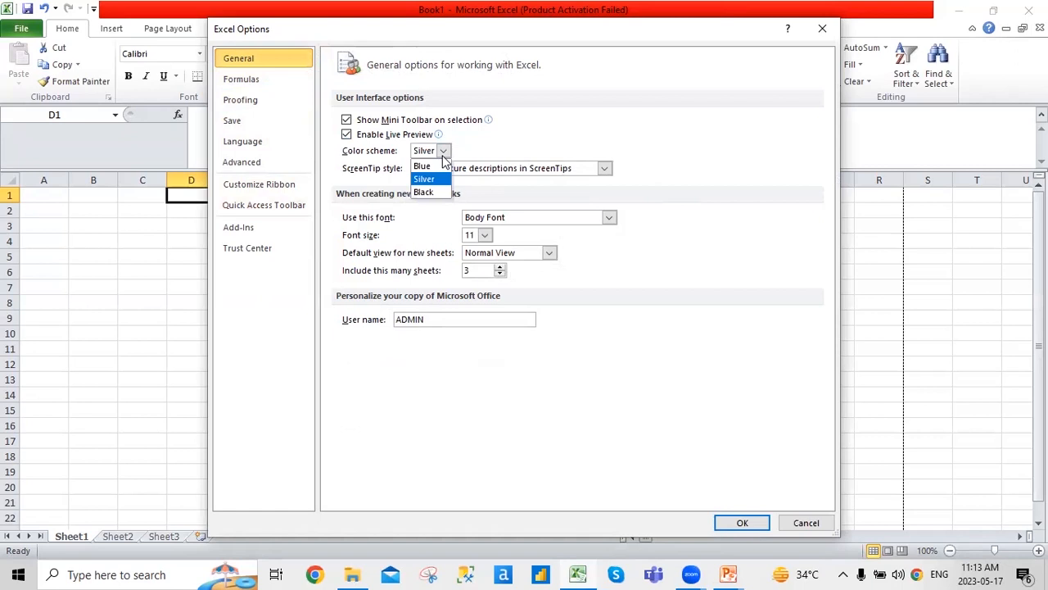
click(424, 167)
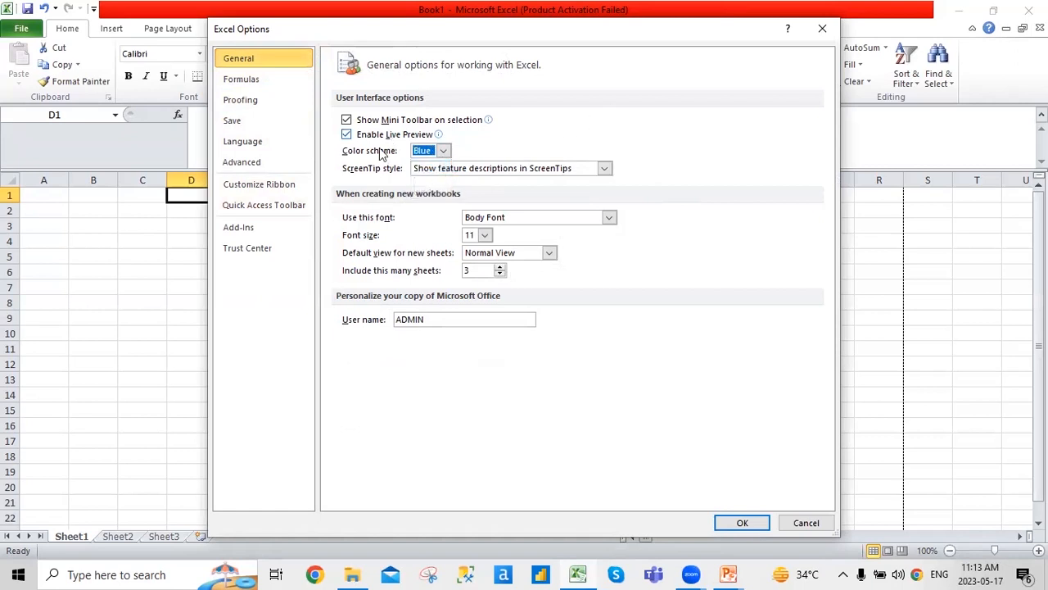
- Check the ScreenTip style, default font and sheet count choices in the General options
click(610, 169)
click(608, 169)
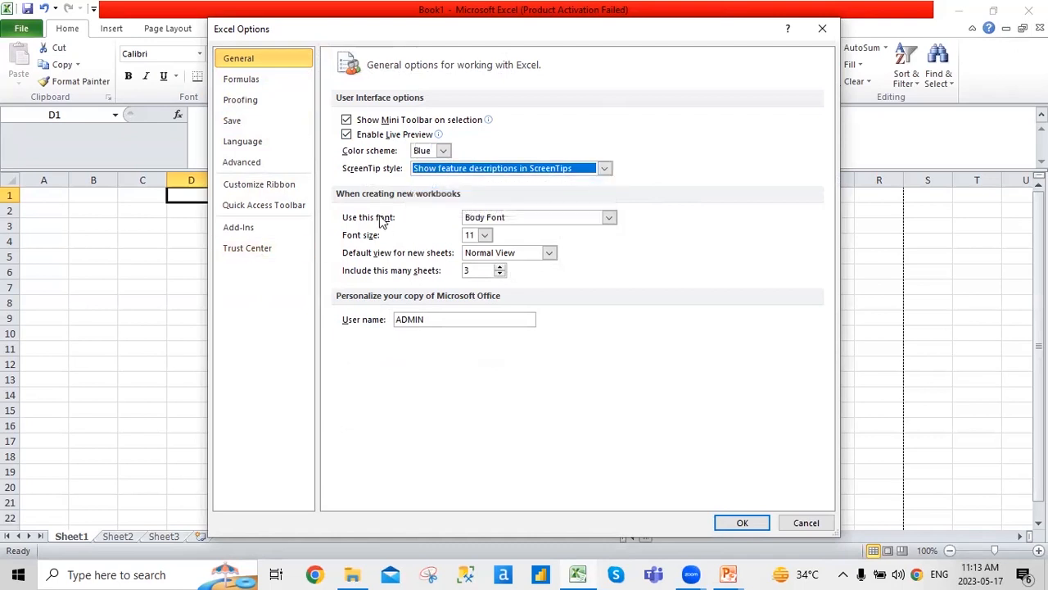
click(611, 217)
click(610, 218)
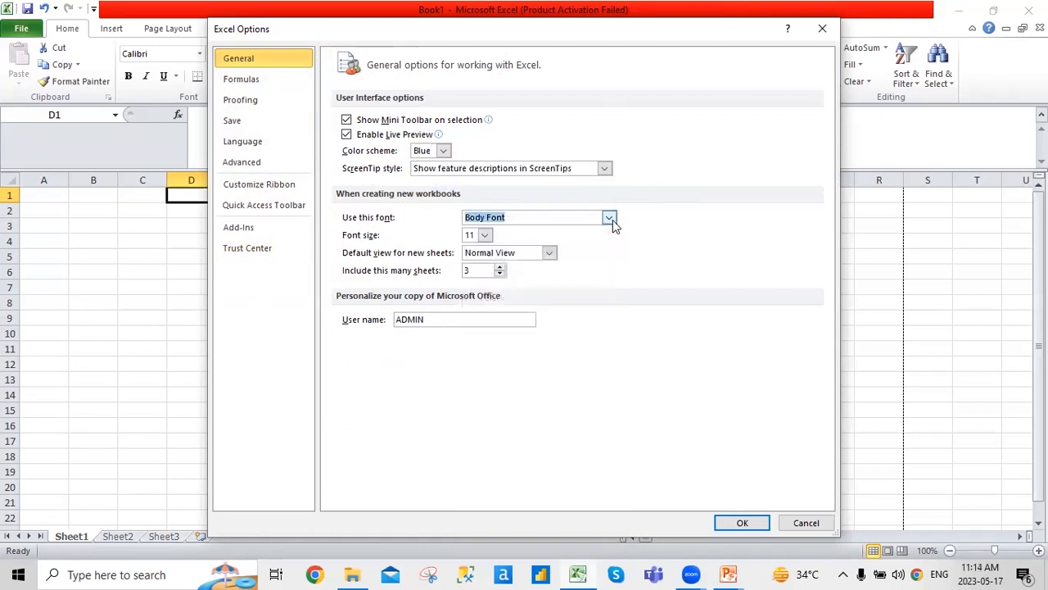
click(501, 274)
click(500, 274)
- Review the Formulas, Proofing and Save pages of the Excel Options
click(245, 80)
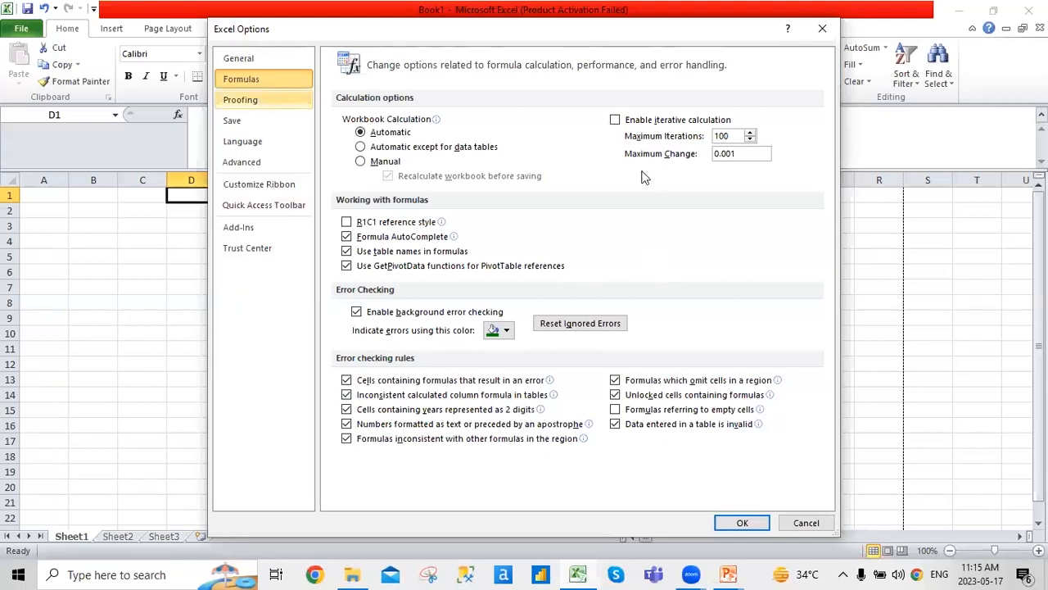
click(269, 100)
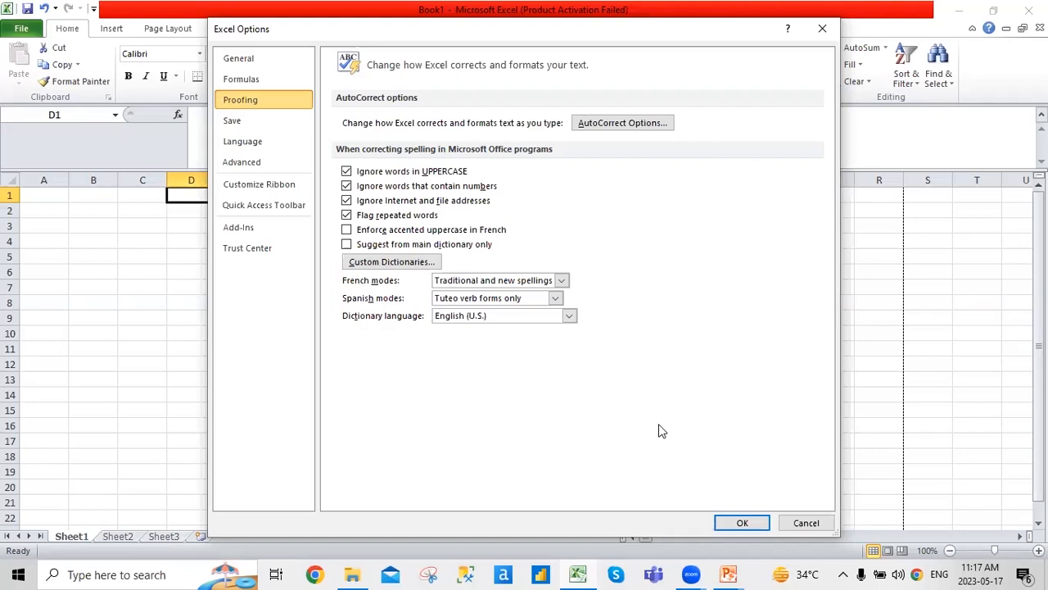
click(273, 122)
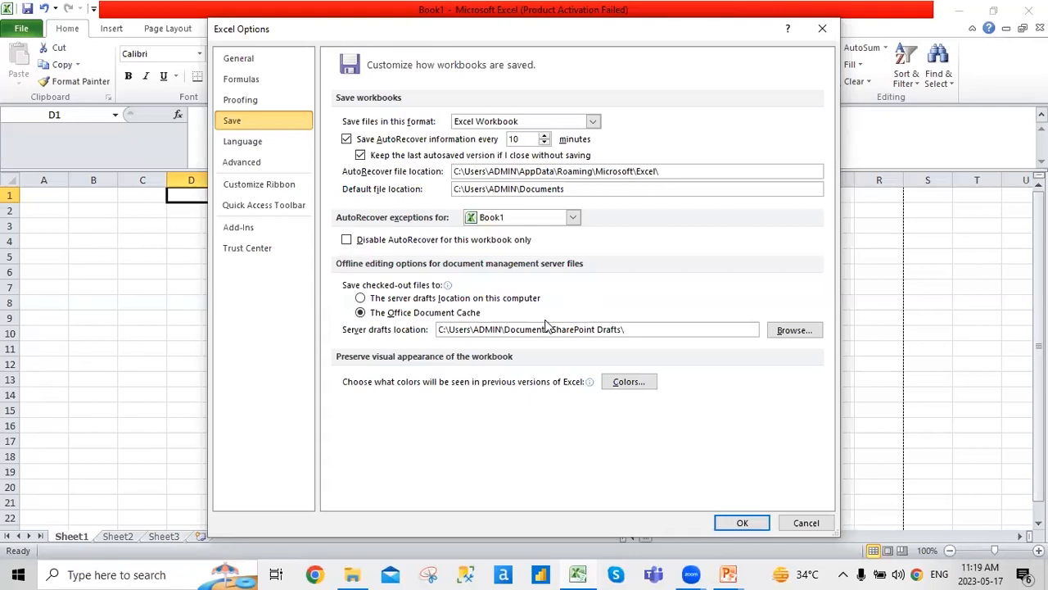
- Review the Language options and select Afrikaans from the additional editing languages without adding it
click(296, 142)
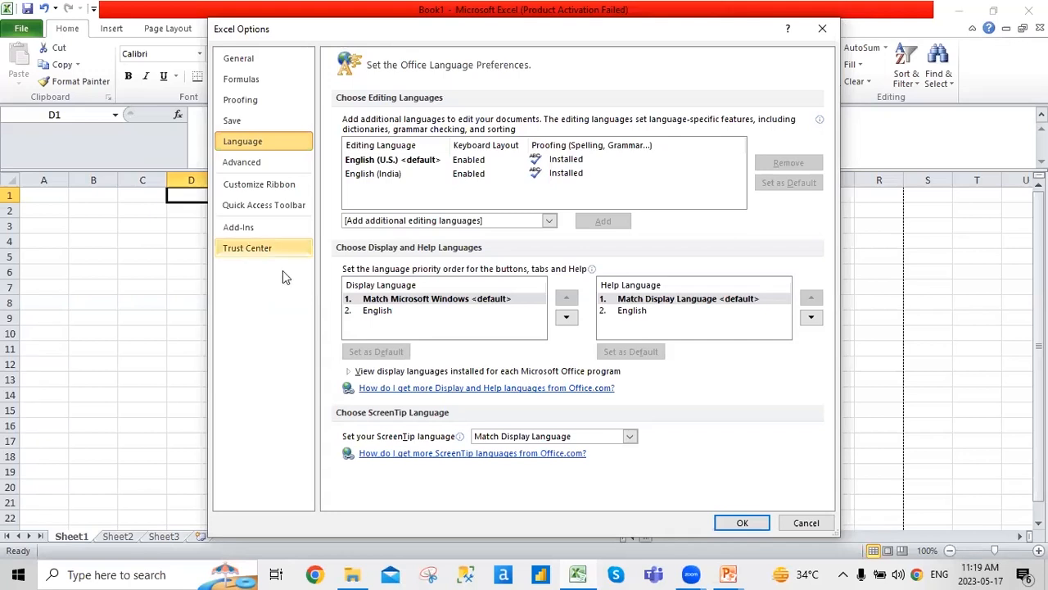
click(549, 223)
scroll(459, 344, down, 5)
scroll(464, 370, up, 5)
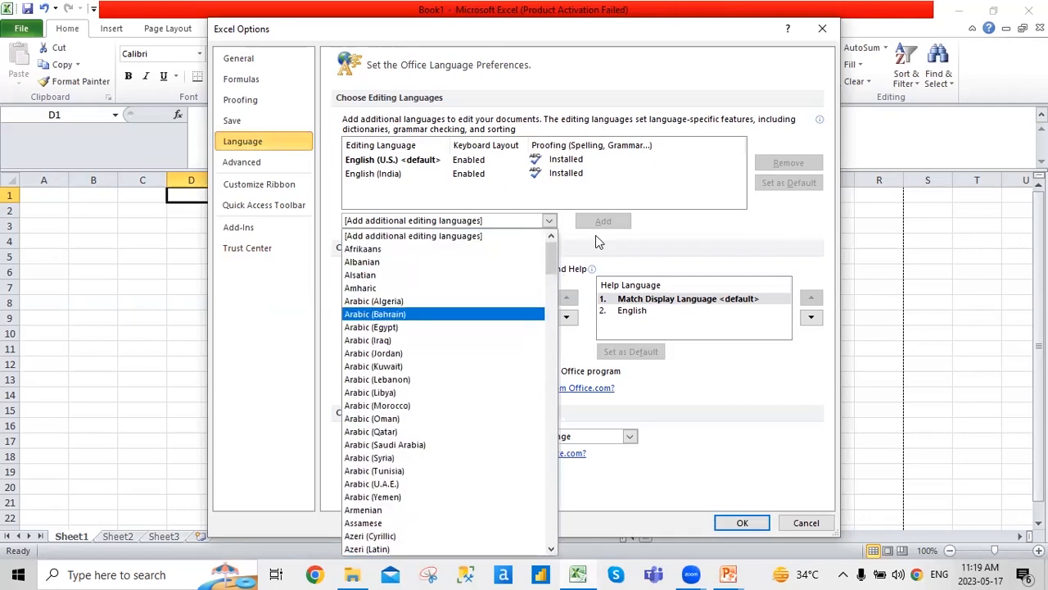
click(543, 248)
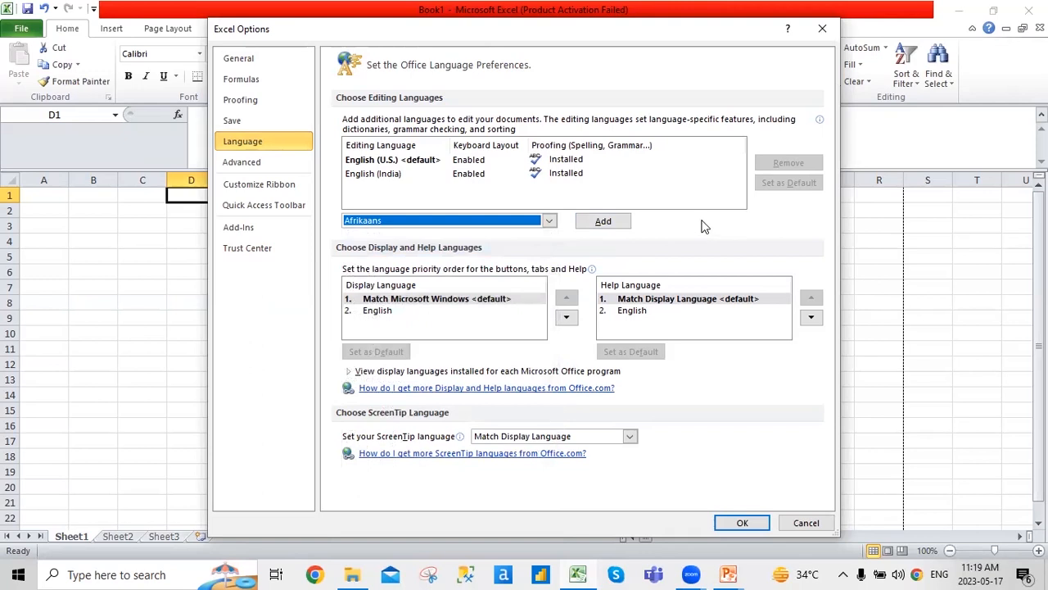
- Examine the Advanced options, from editing, cut/copy/paste and image quality to chart, display, worksheet and formula settings
click(280, 171)
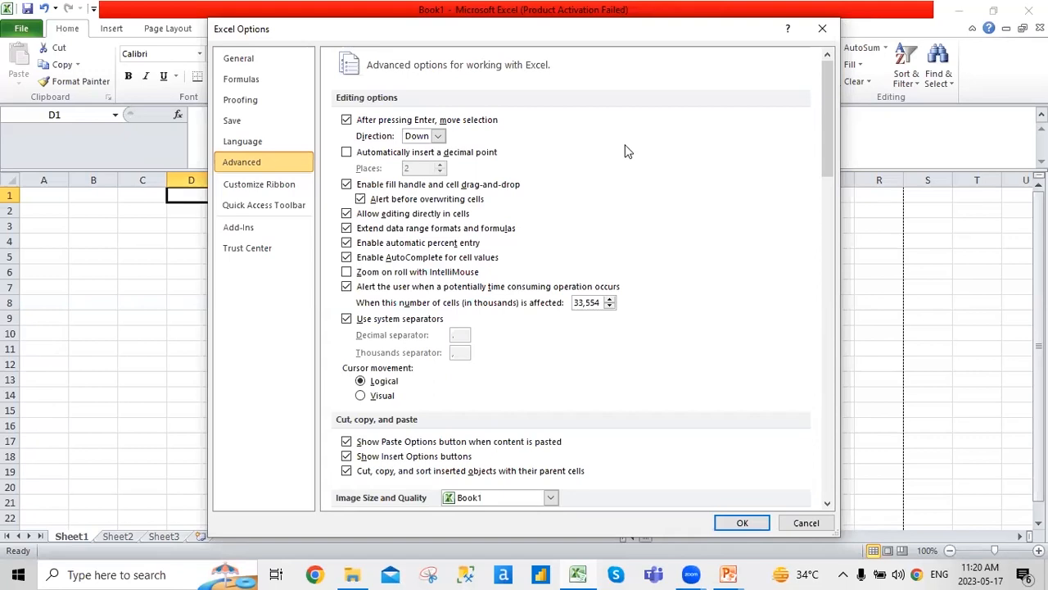
scroll(643, 141, down, 3)
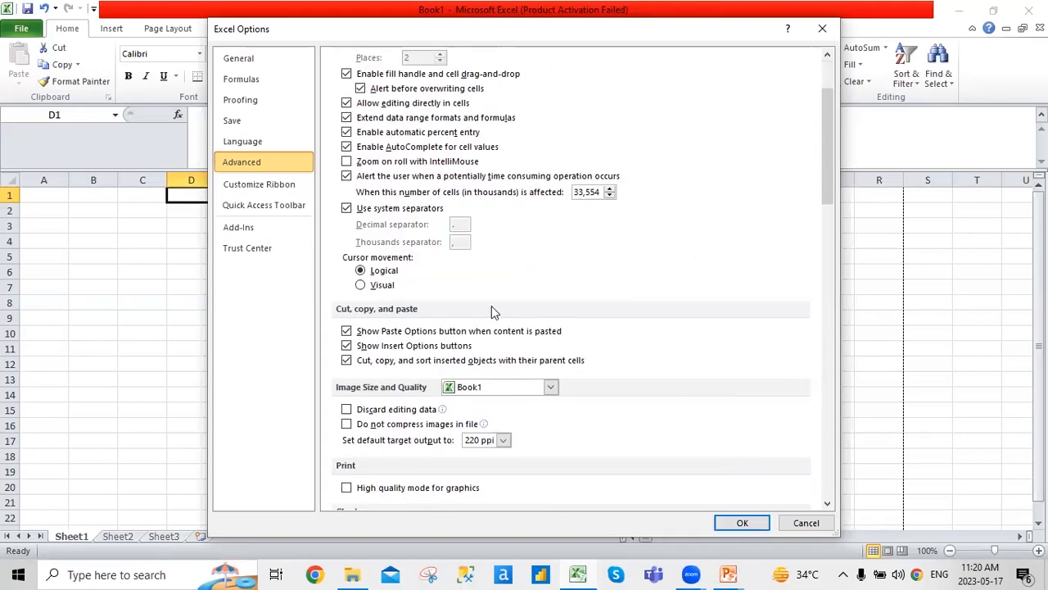
scroll(623, 348, down, 2)
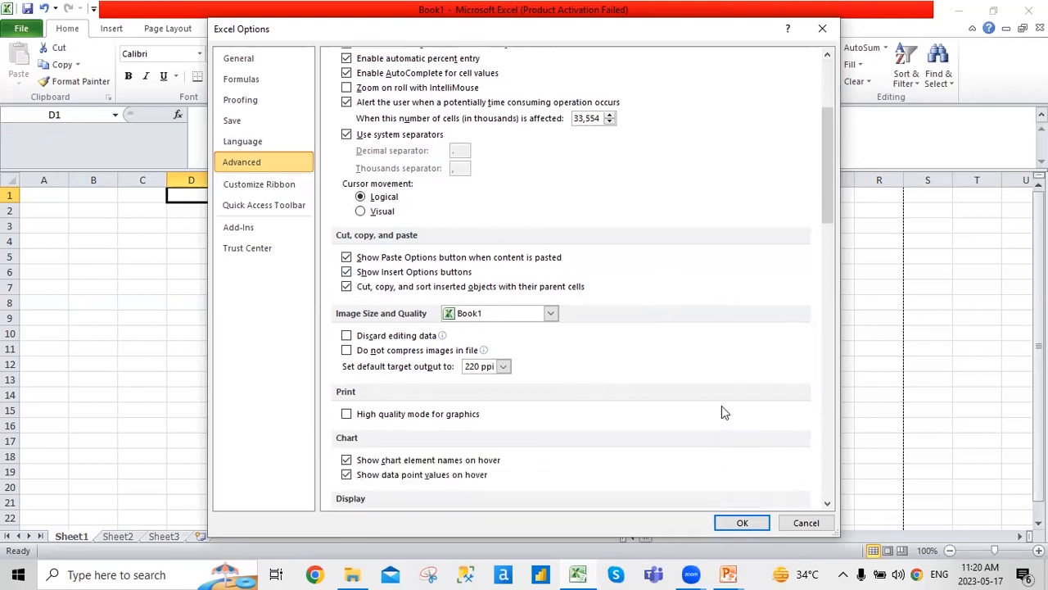
scroll(723, 409, down, 3)
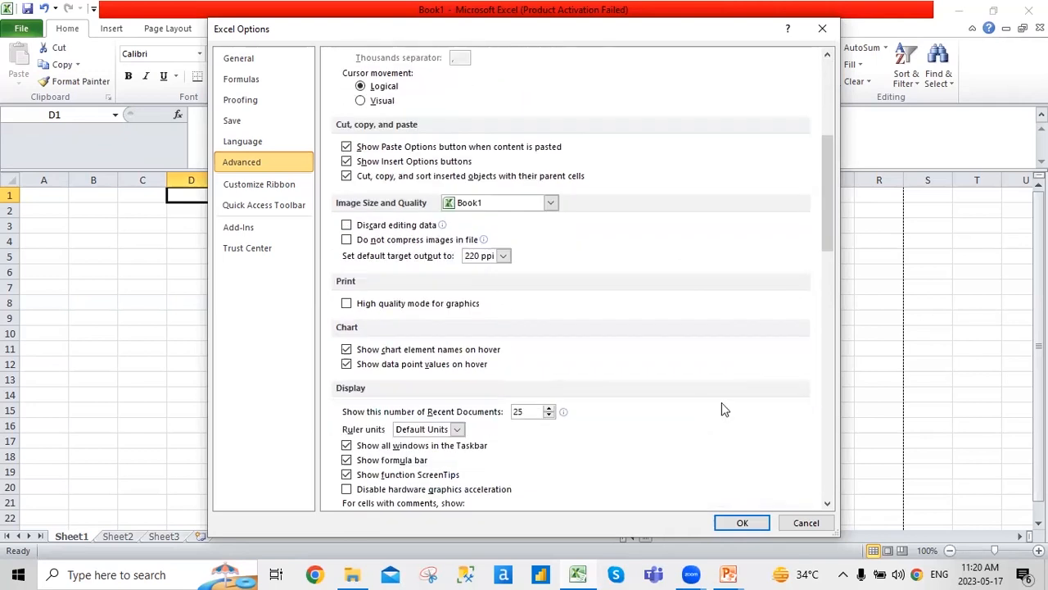
scroll(721, 409, down, 3)
scroll(721, 409, down, 4)
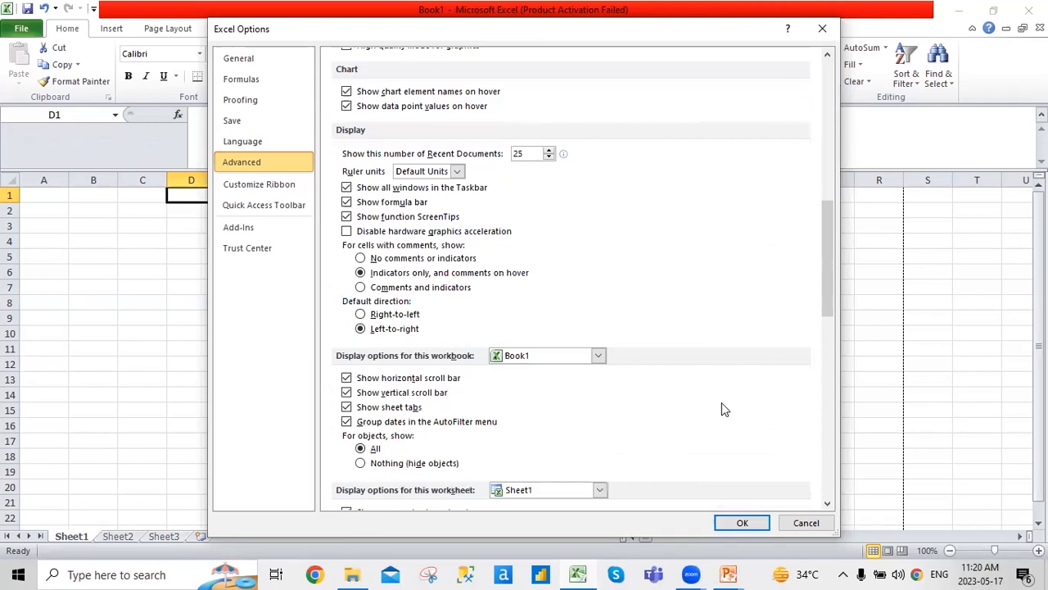
scroll(722, 409, down, 15)
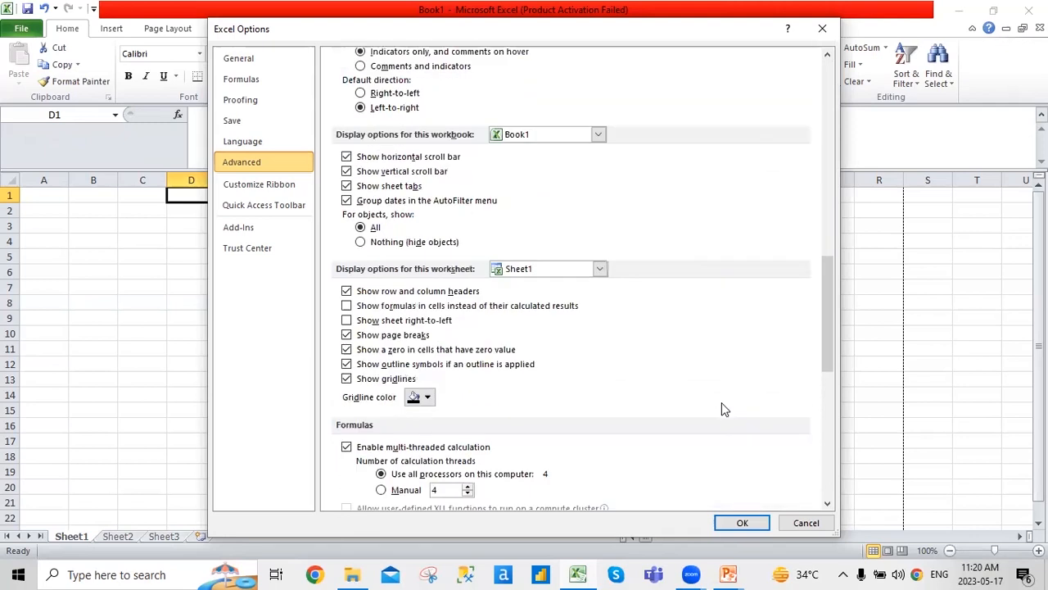
scroll(514, 239, down, 3)
- Review the ribbon customization commands and look inside the Home tab's Clipboard group and the Developer tab
click(258, 184)
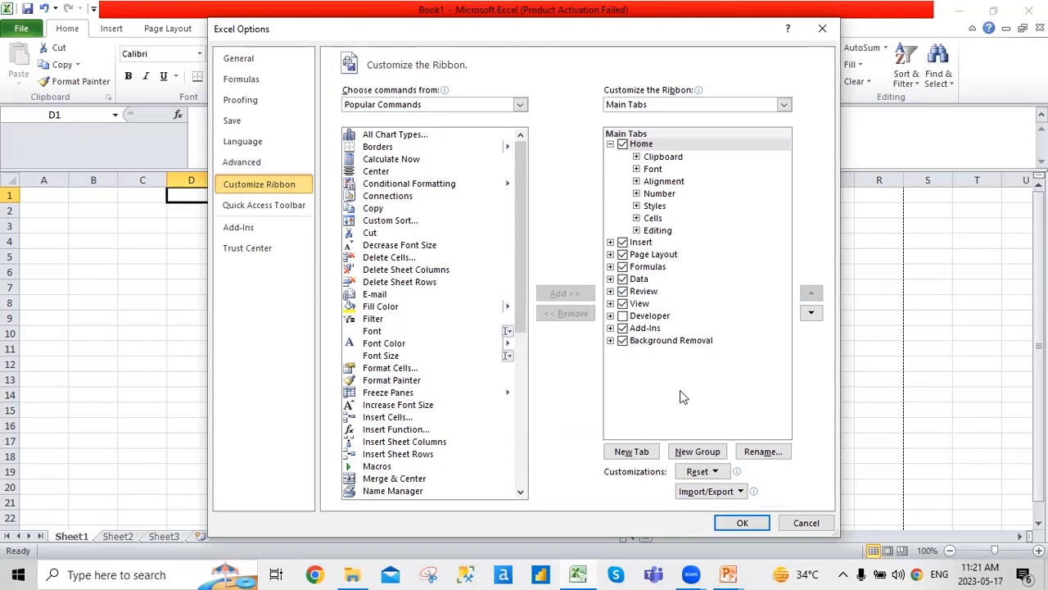
scroll(483, 254, down, 5)
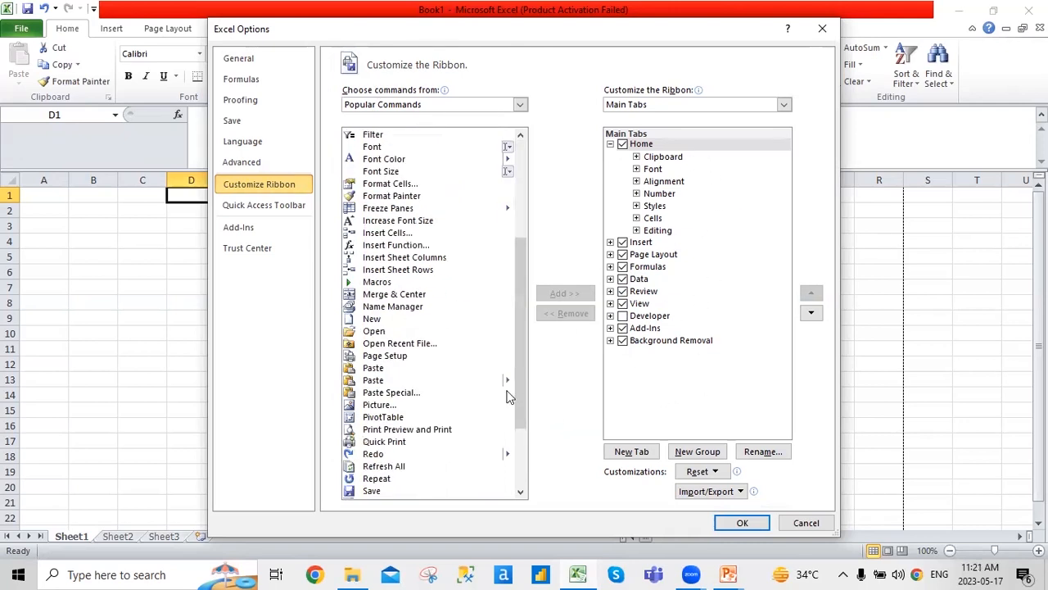
scroll(504, 393, down, 3)
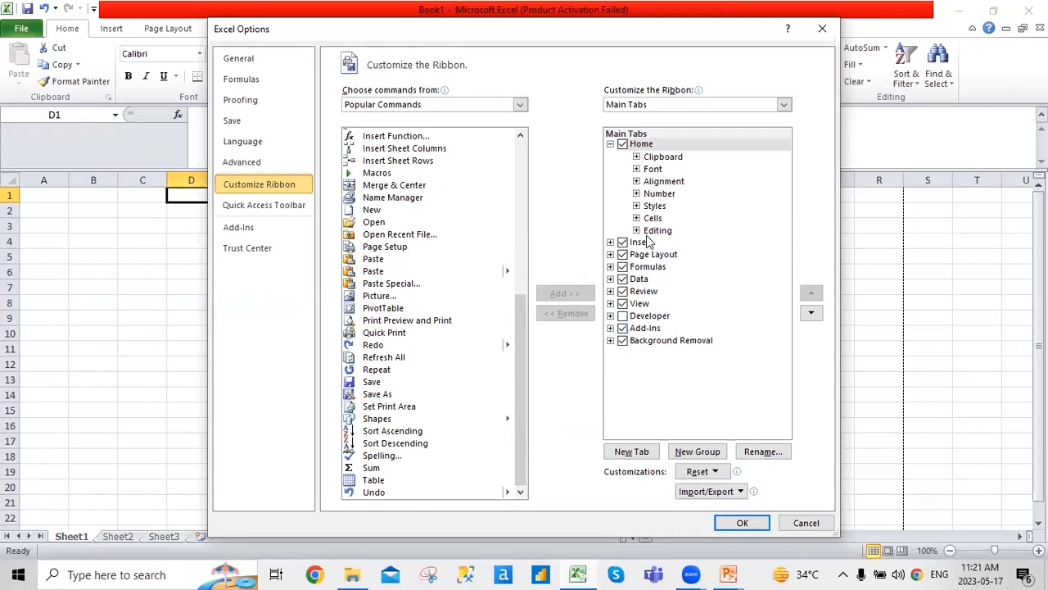
click(636, 156)
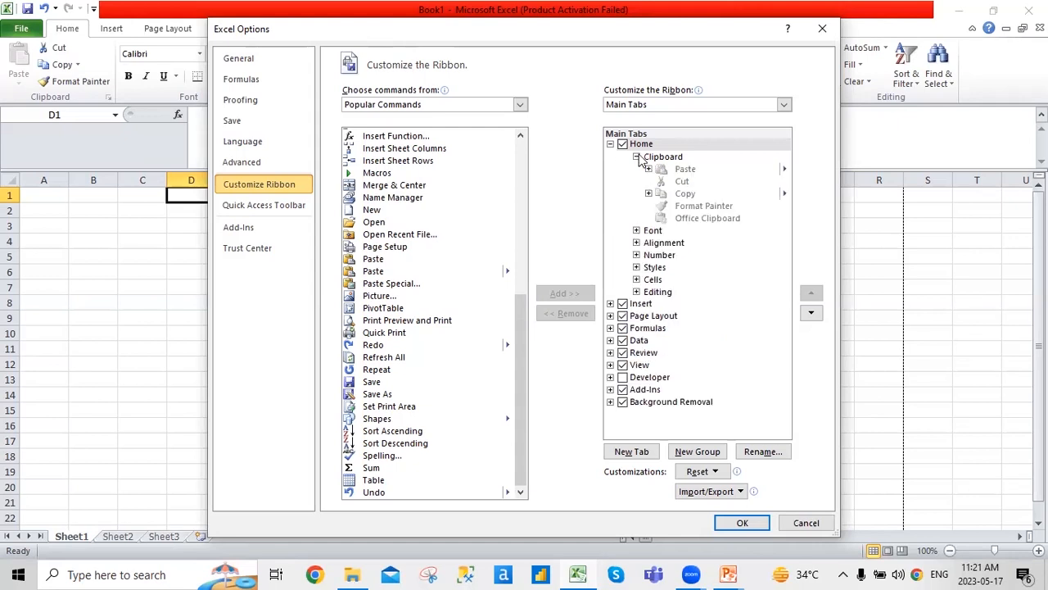
click(637, 156)
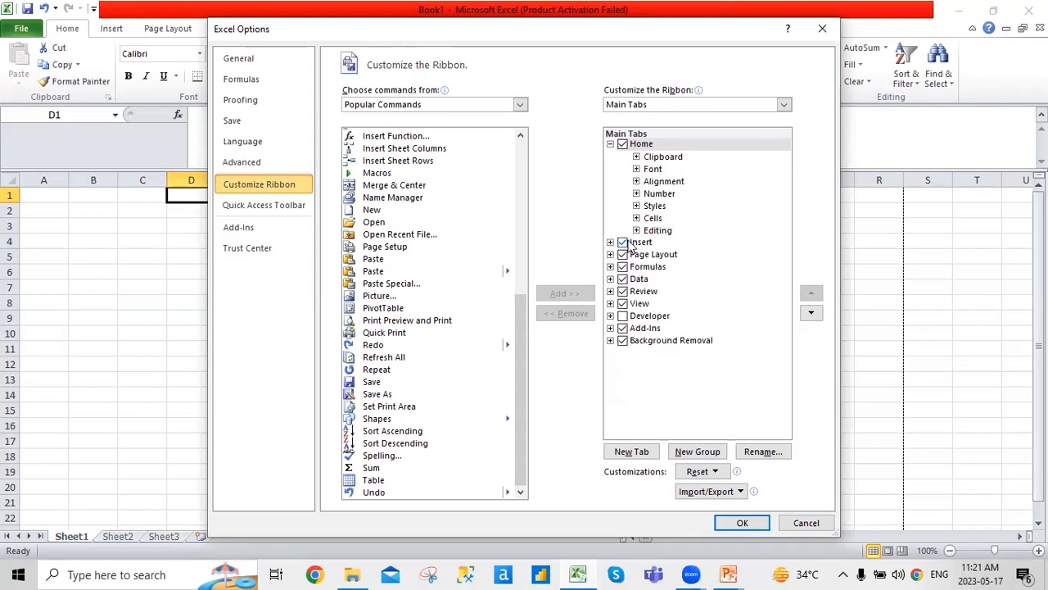
click(610, 317)
click(611, 316)
- Enable the Developer tab for the ribbon and check the Reset and Import/Export choices
click(623, 315)
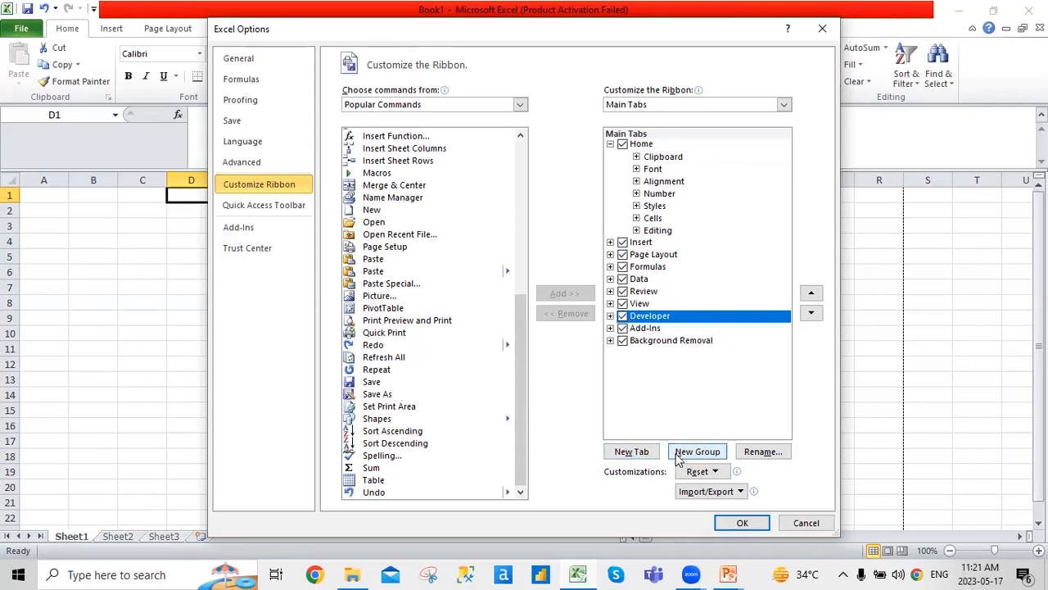
click(719, 471)
click(715, 472)
click(725, 492)
click(726, 492)
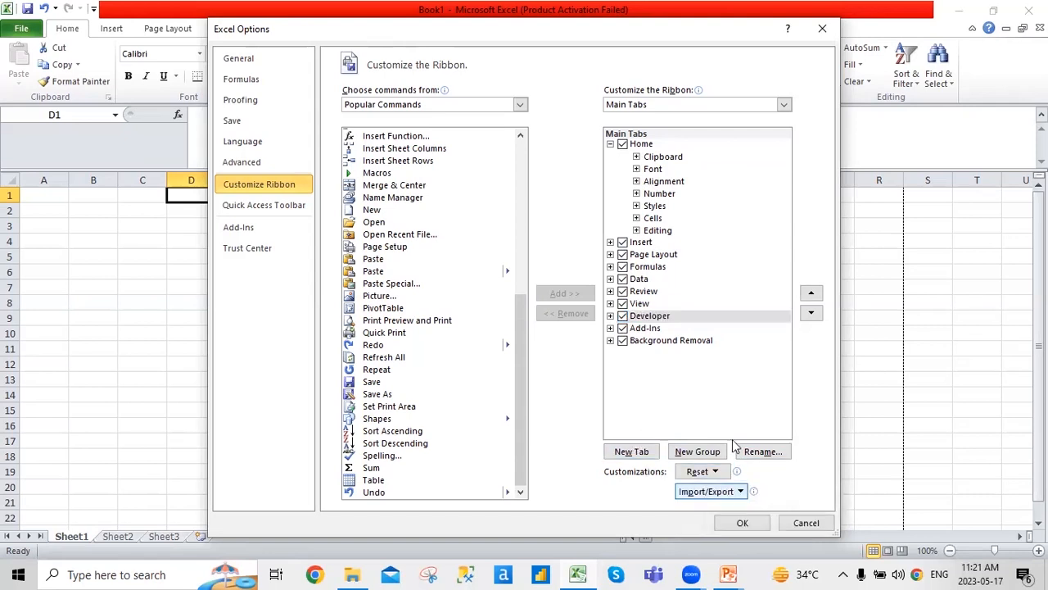
- Move the Developer tab up one place and back down in the ribbon order, and disable it
click(812, 293)
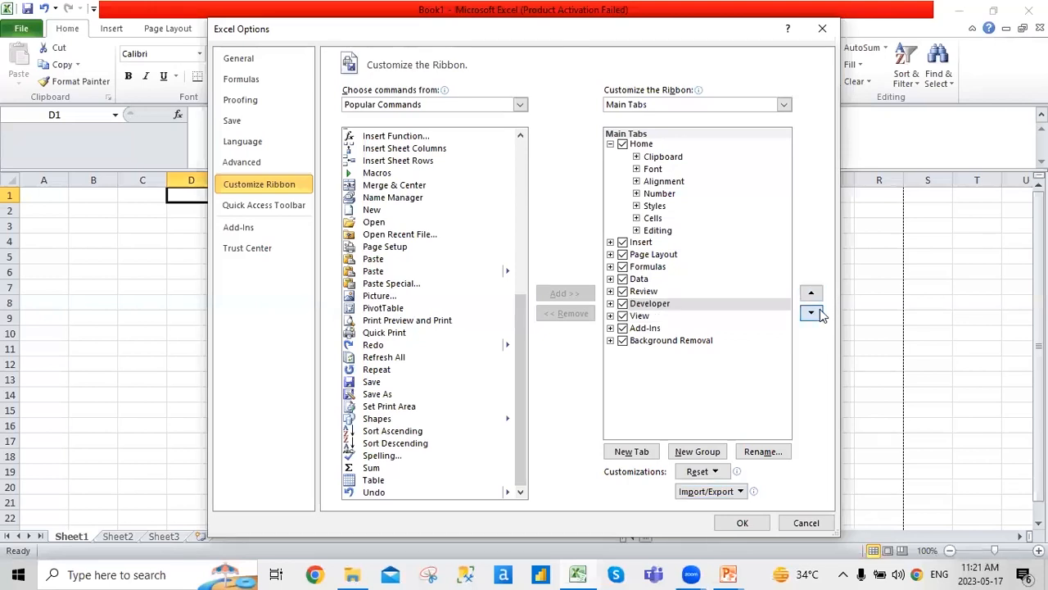
click(812, 313)
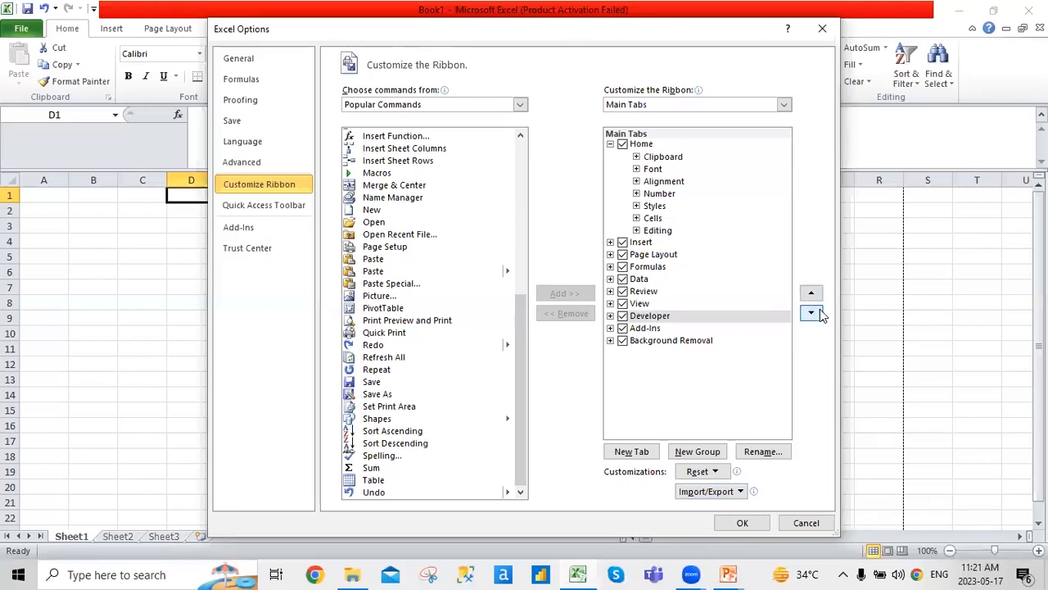
click(622, 316)
- Try pairing All Chart Types with the Home tab and Center with its Clipboard group as ribbon additions
scroll(482, 344, up, 8)
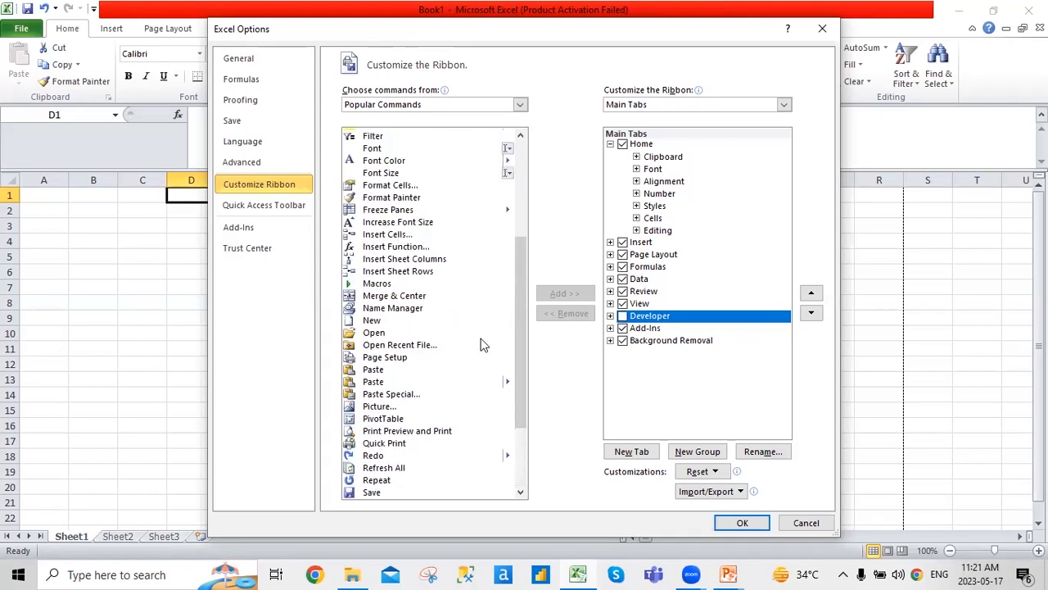
click(392, 136)
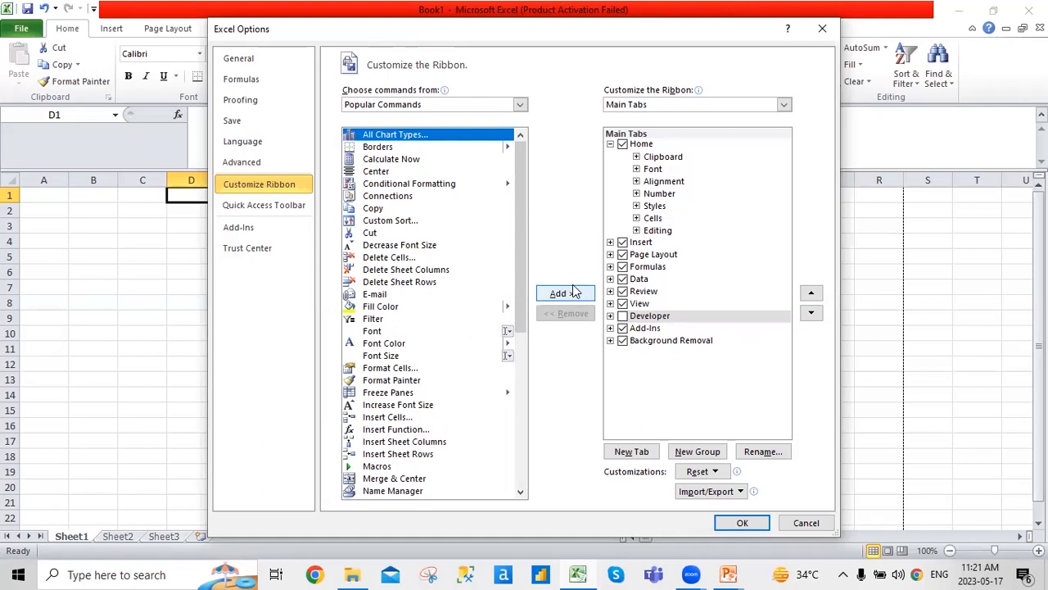
click(641, 145)
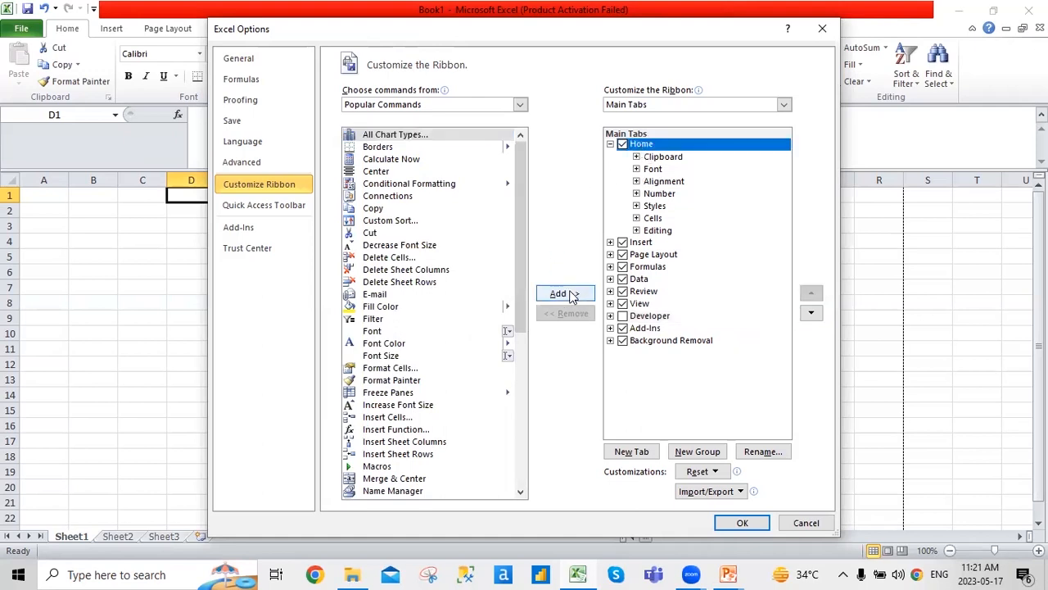
click(462, 170)
click(677, 159)
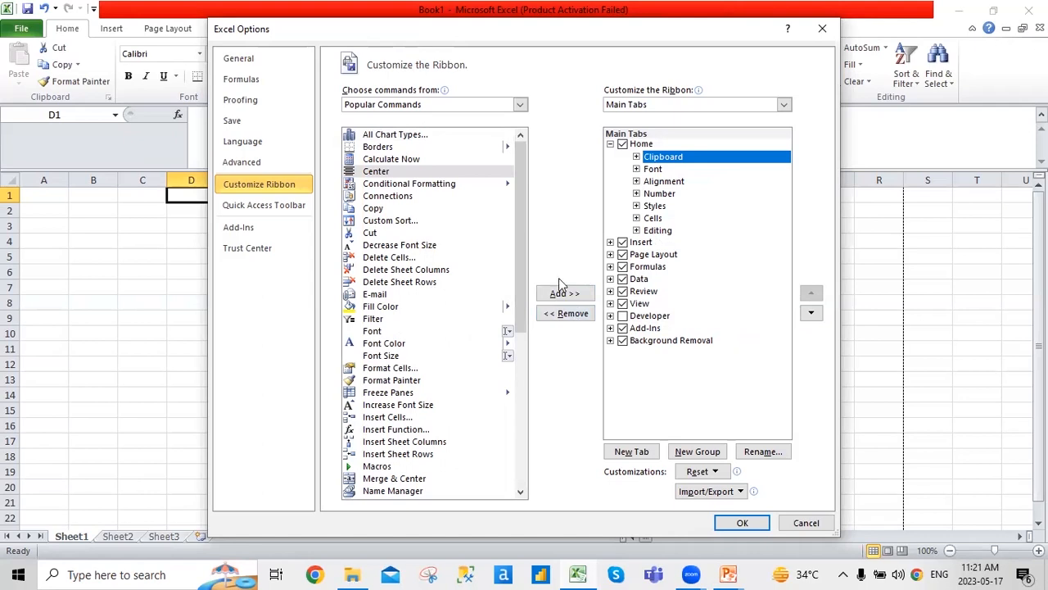
- Create a new custom ribbon tab after Home, check the Reset choices and collapse the new tab
click(639, 453)
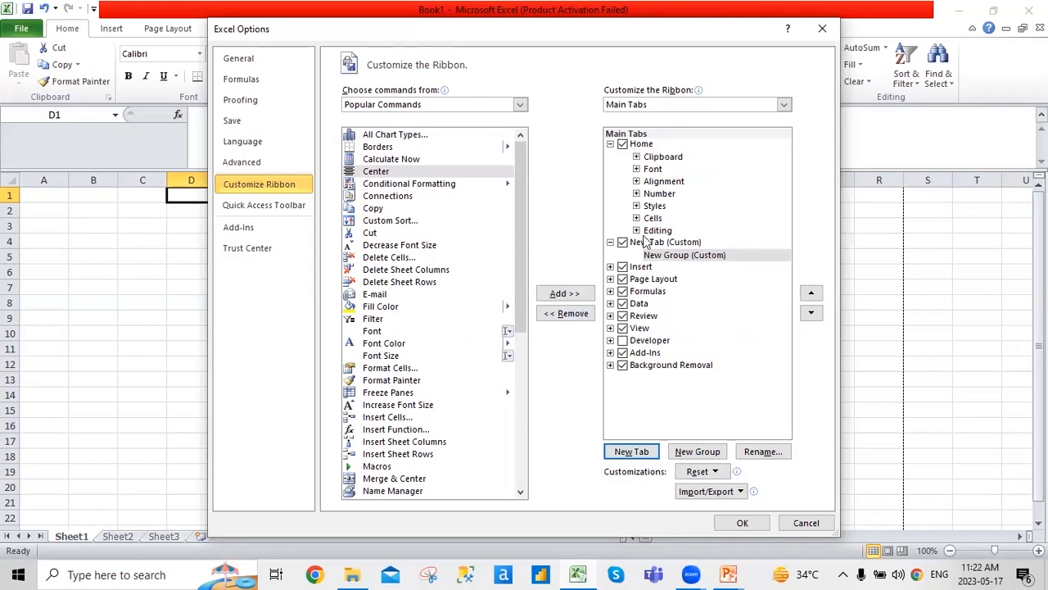
click(697, 474)
click(780, 358)
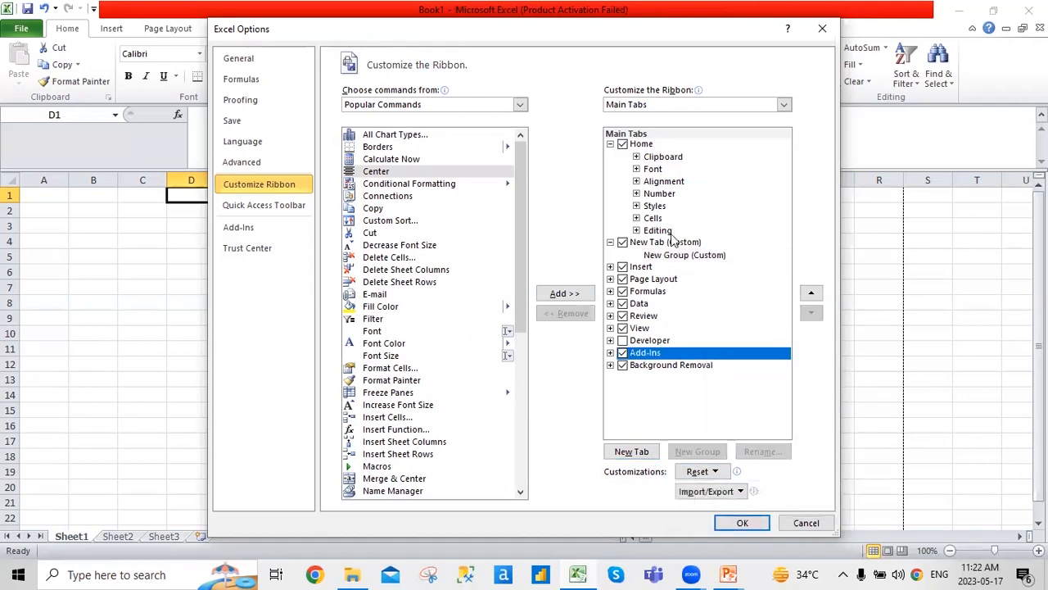
click(658, 231)
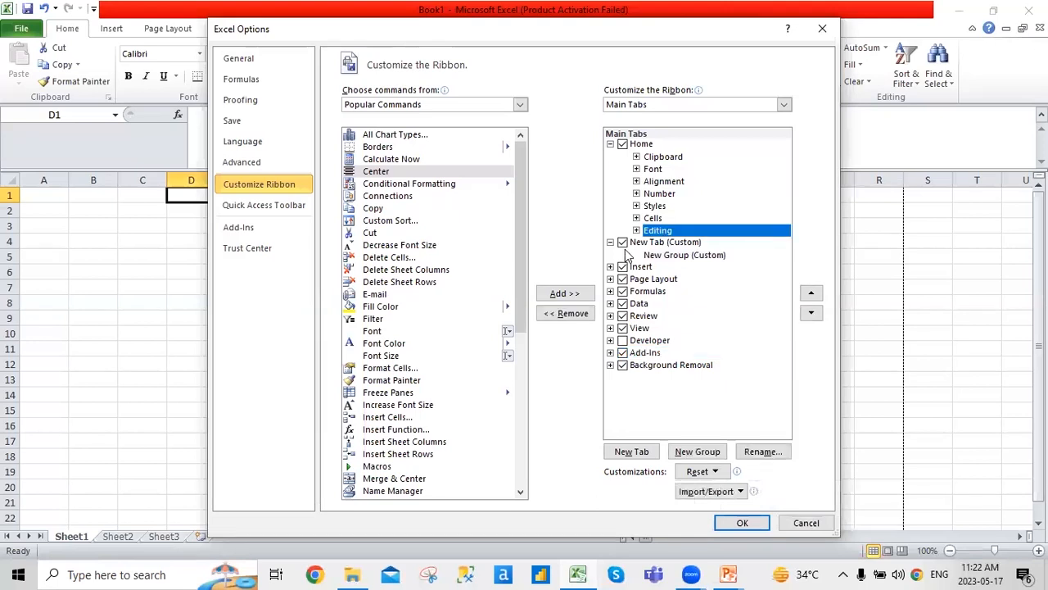
click(611, 243)
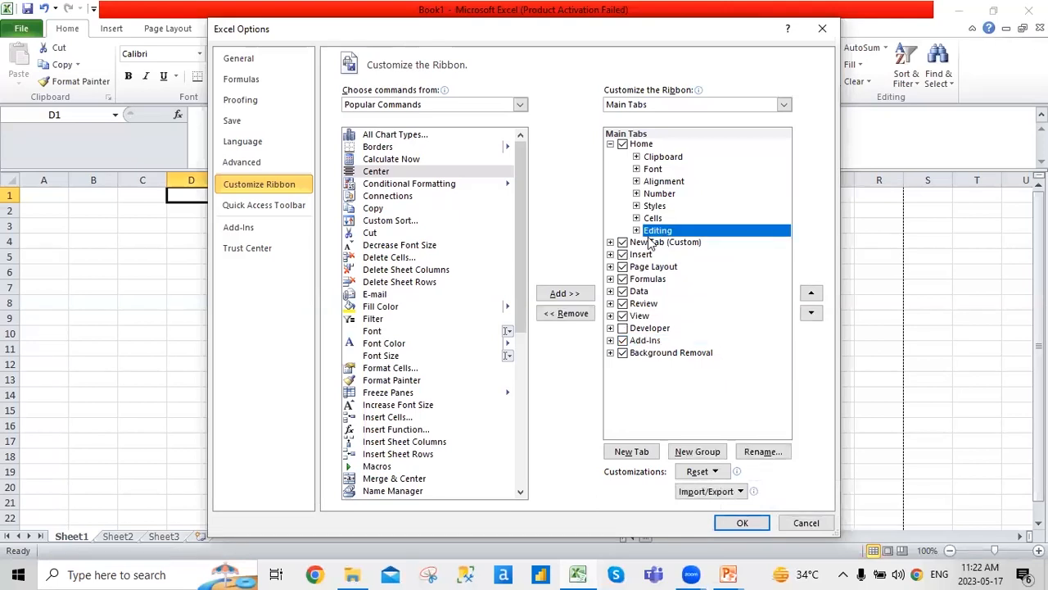
- Turn off Show Tab for the new custom tab so it is hidden from the ribbon
right_click(642, 244)
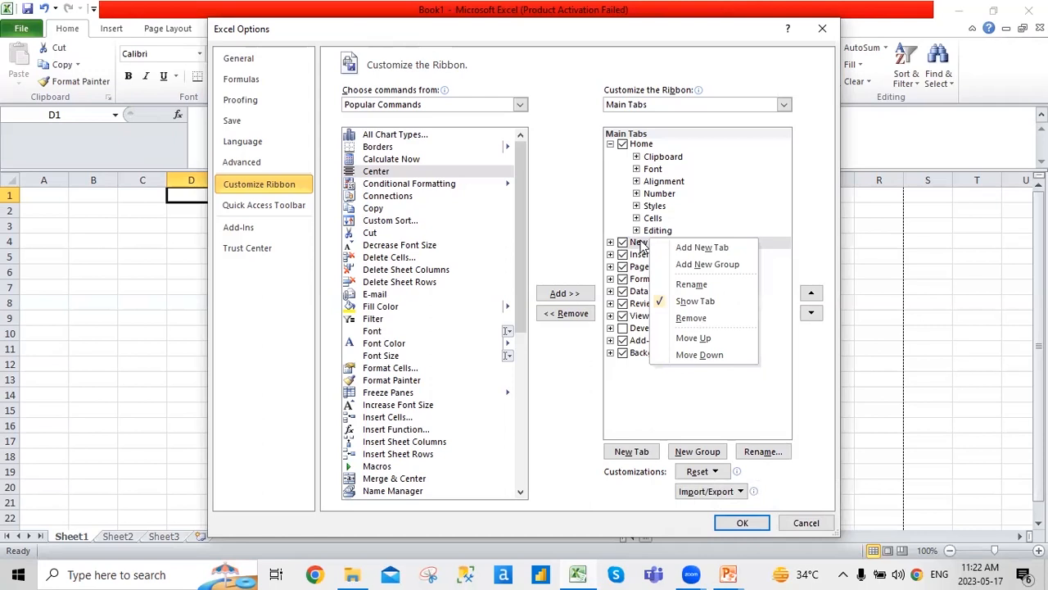
click(643, 245)
right_click(642, 245)
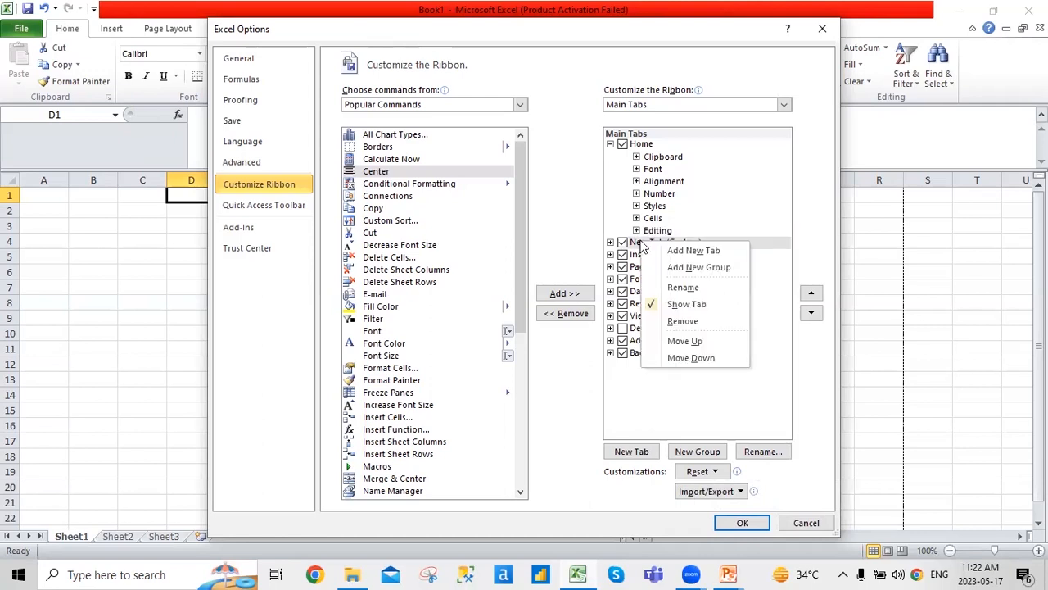
click(692, 304)
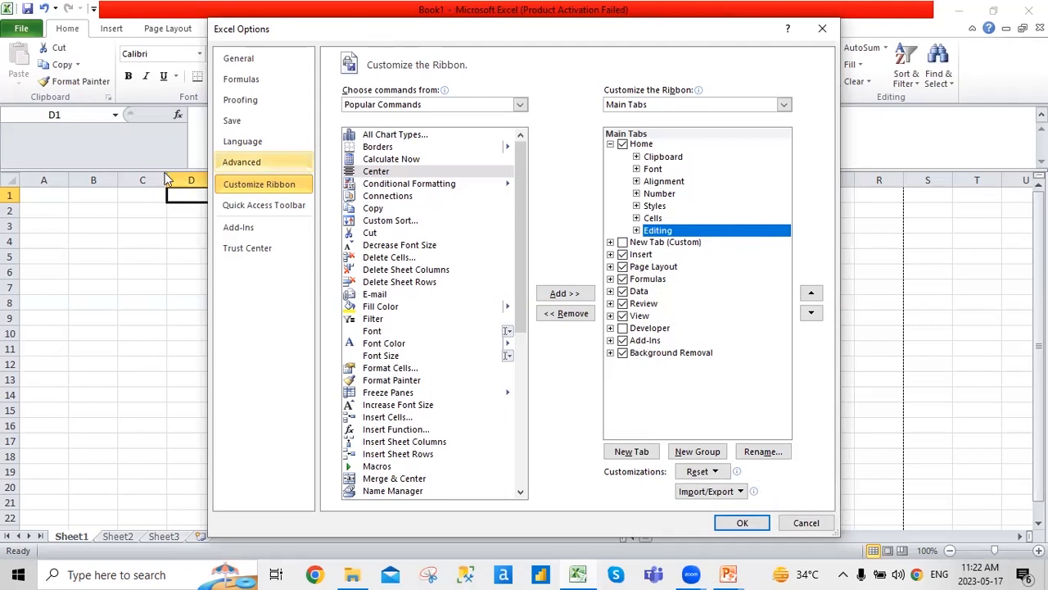
- Add the Freeze Panes and Insert Cells commands to the Quick Access Toolbar for all documents
click(264, 205)
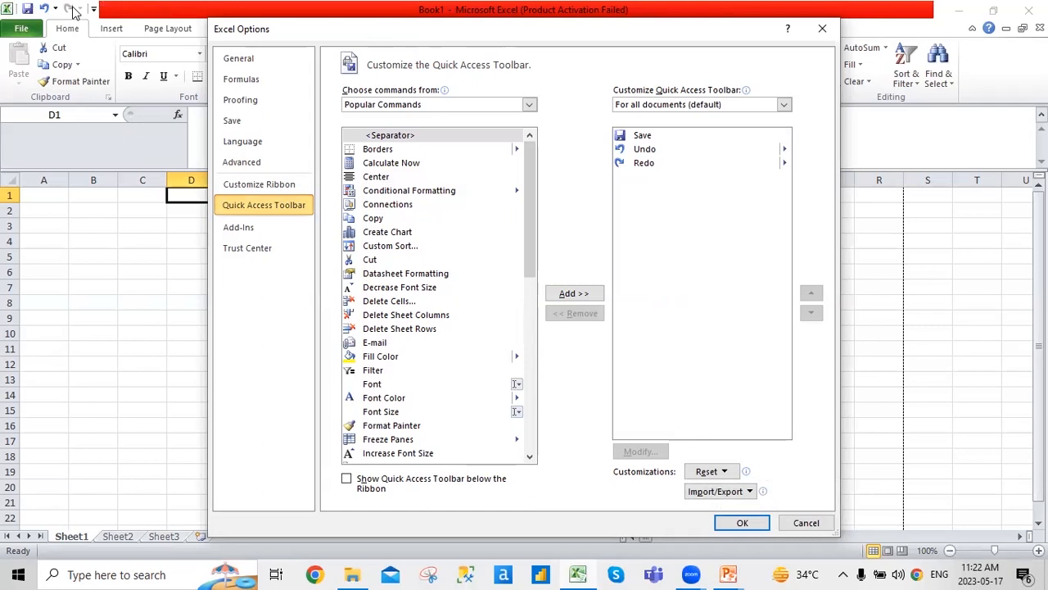
scroll(444, 290, down, 2)
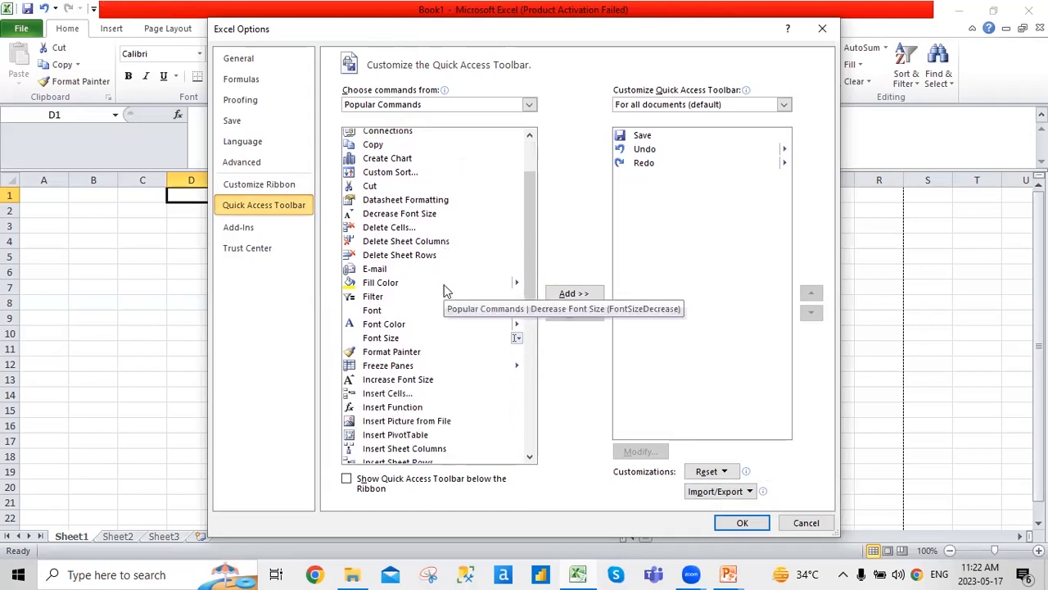
click(390, 368)
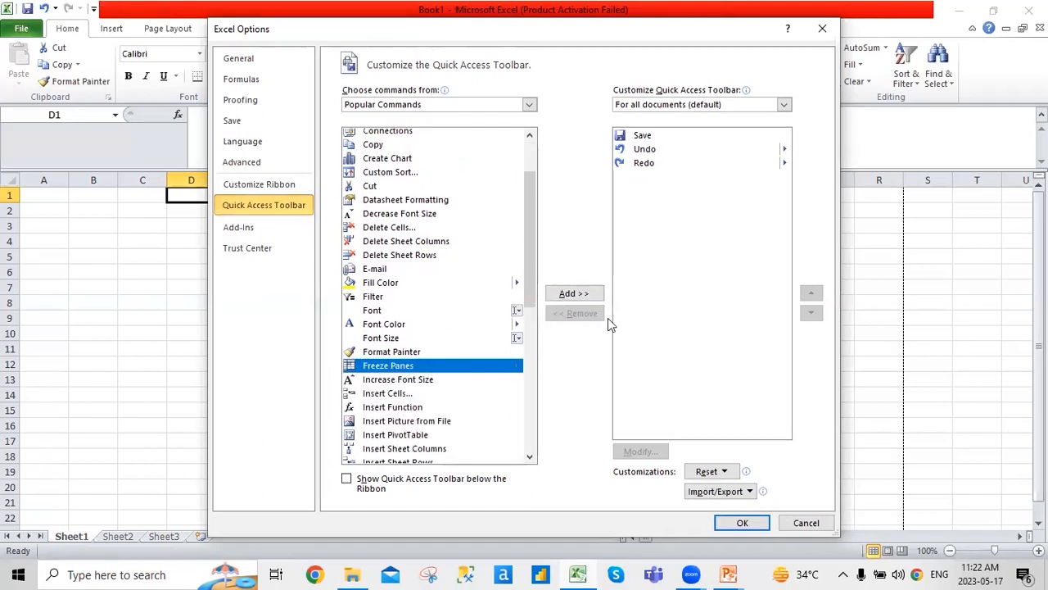
click(586, 293)
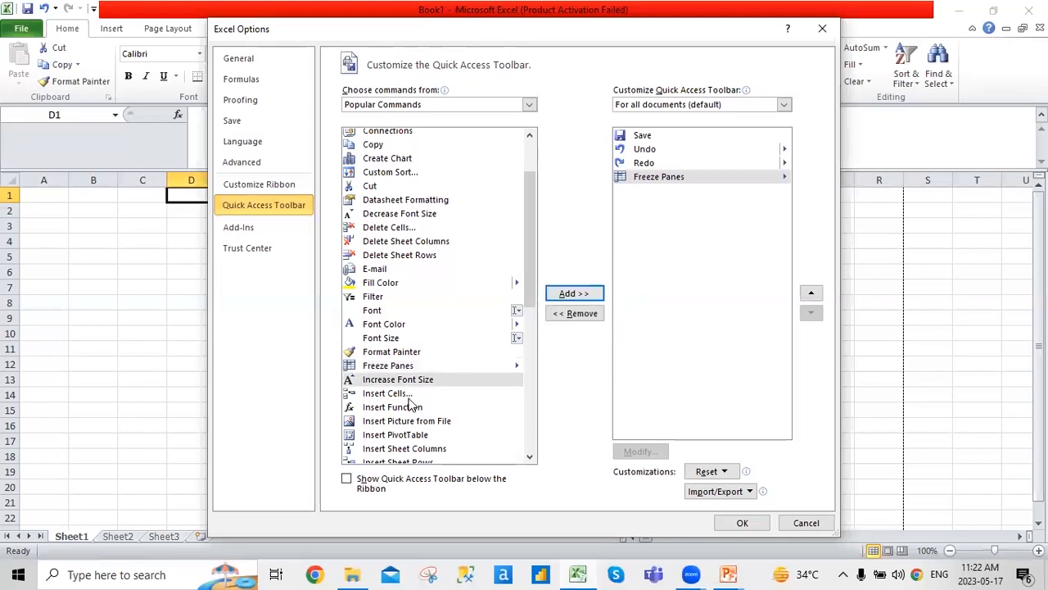
click(408, 394)
click(583, 292)
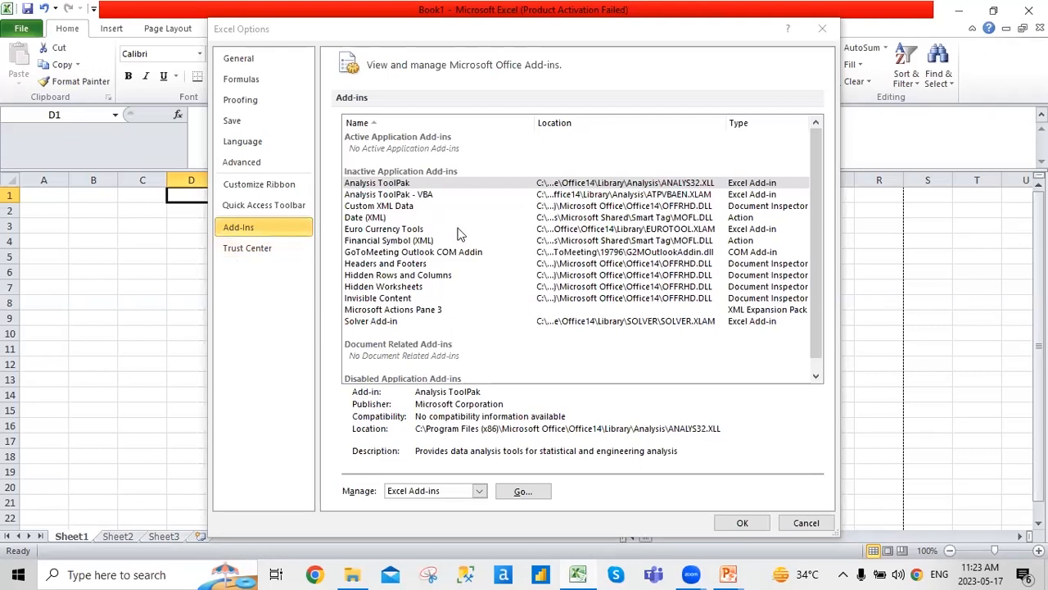
- Check the COM Add-ins choice, return to managing Excel Add-ins and enable the Solver Add-in
scroll(479, 283, down, 3)
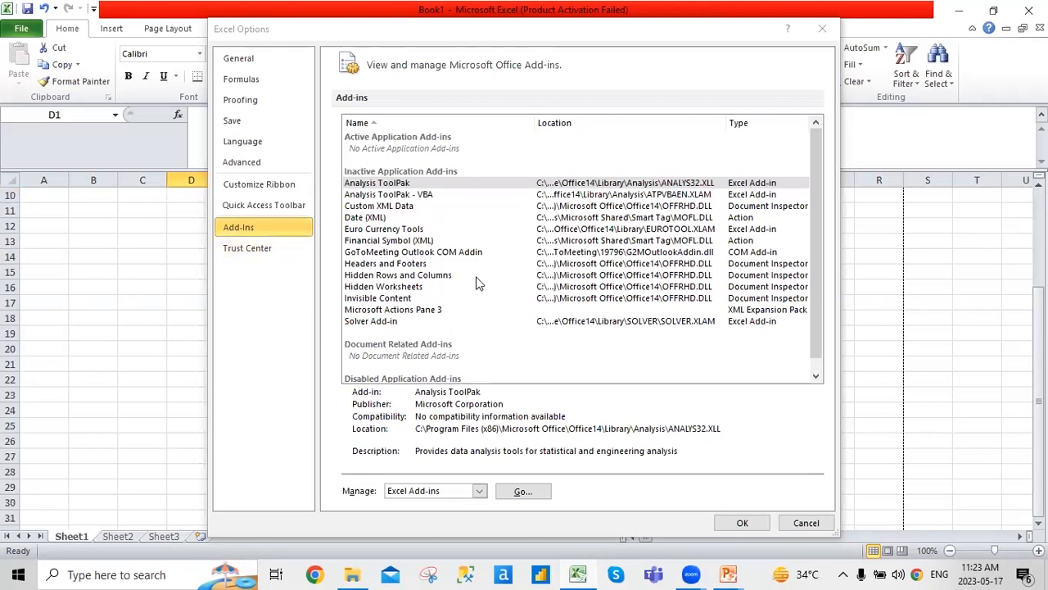
click(480, 492)
click(418, 437)
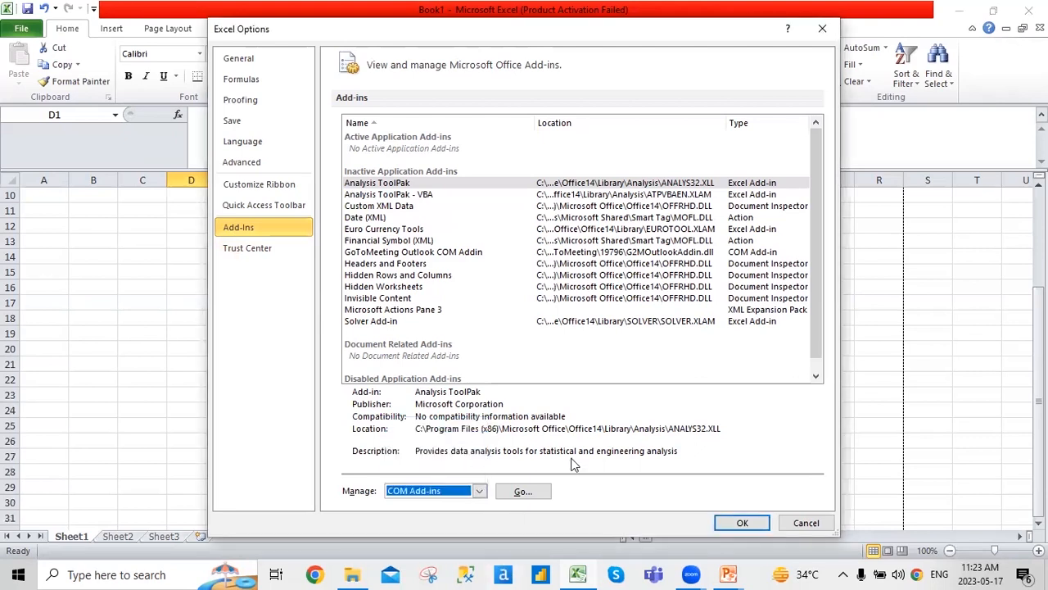
click(479, 492)
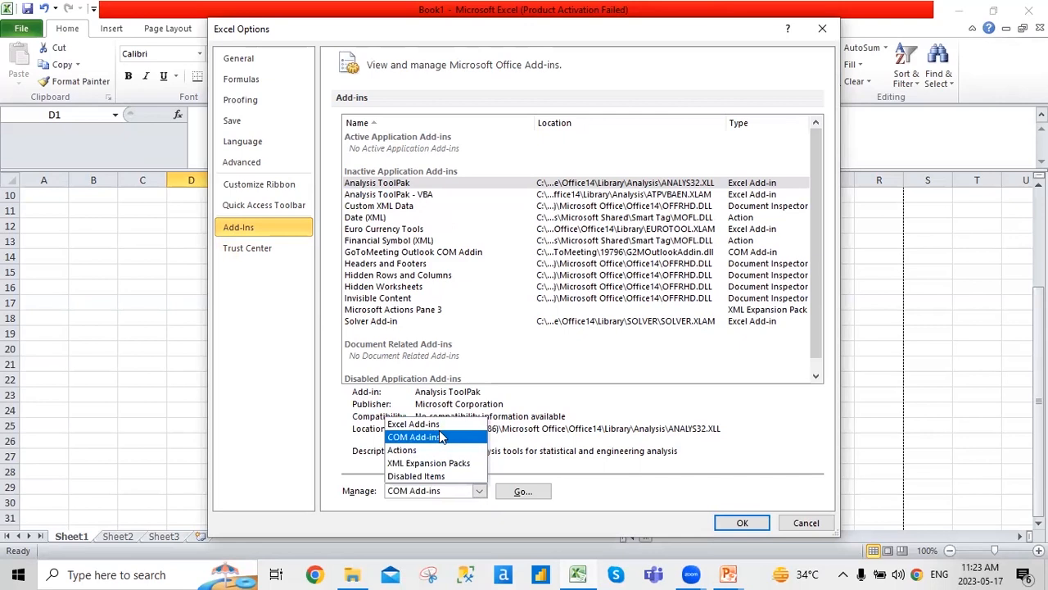
click(414, 423)
click(523, 491)
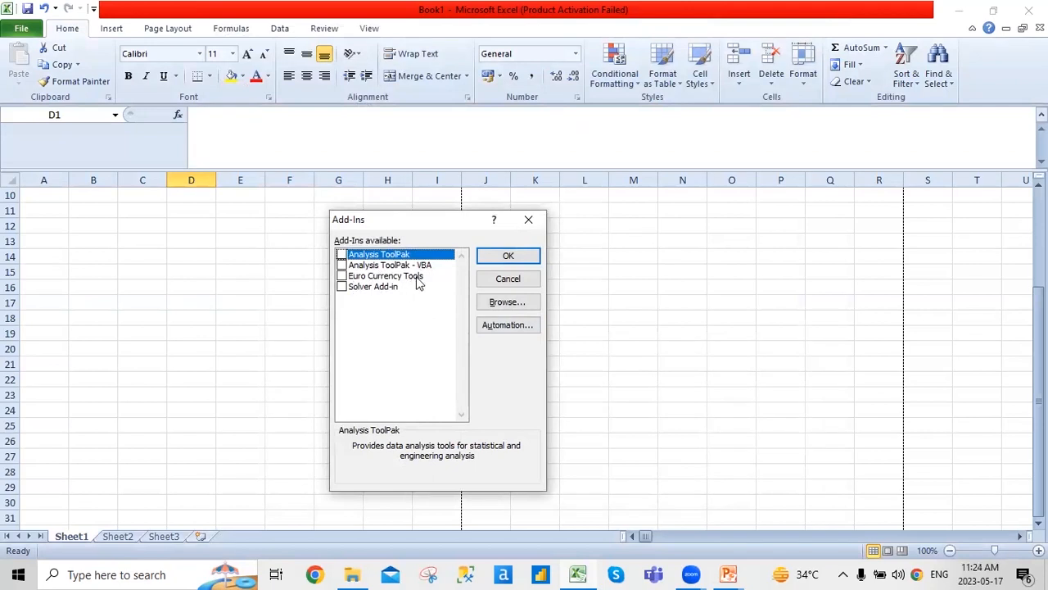
click(344, 288)
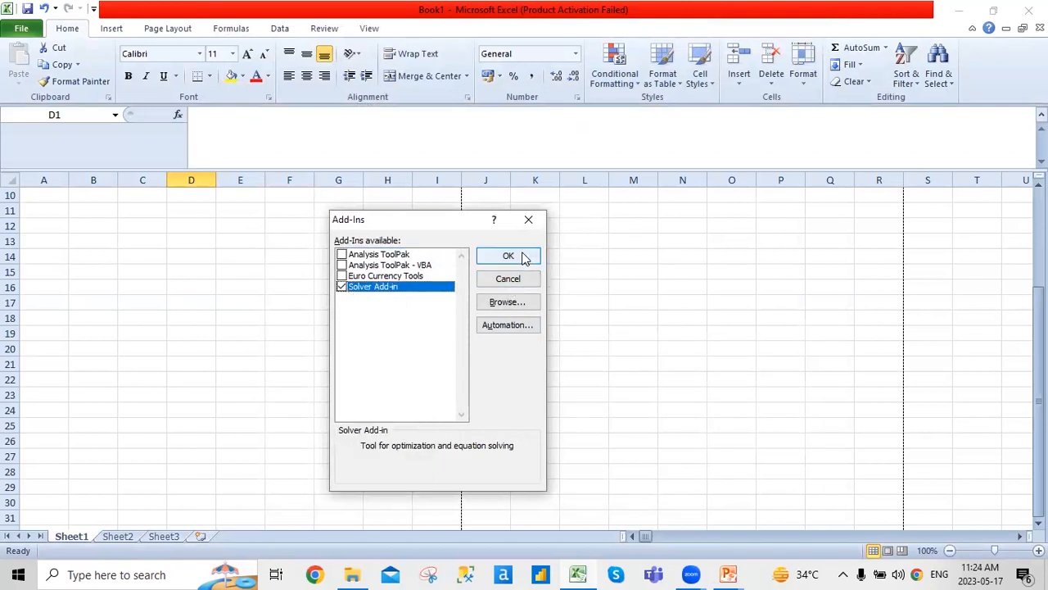
click(519, 256)
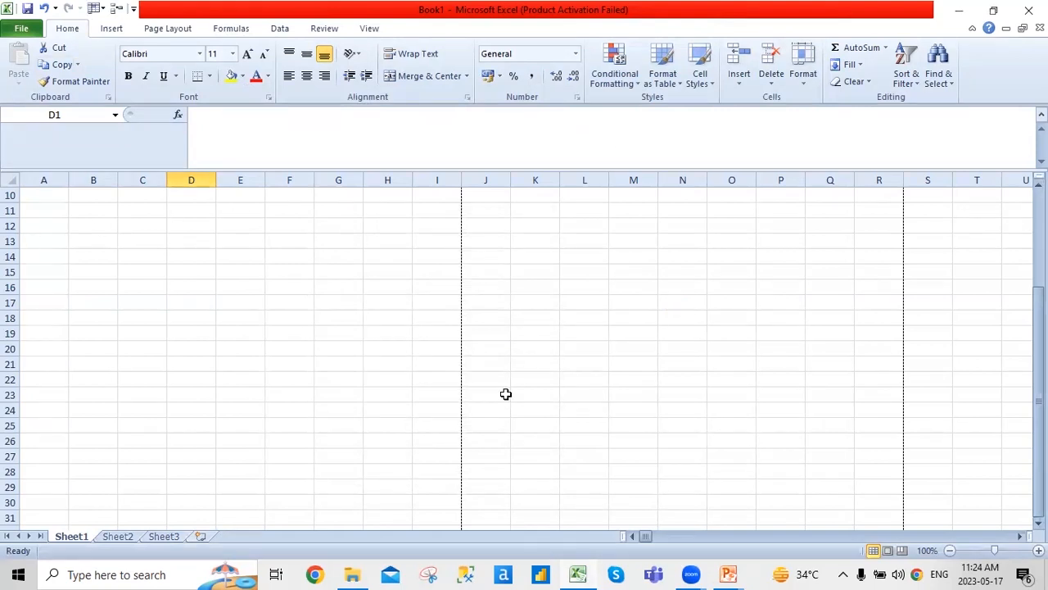
- Reopen Excel Options and check the active application add-ins
click(21, 29)
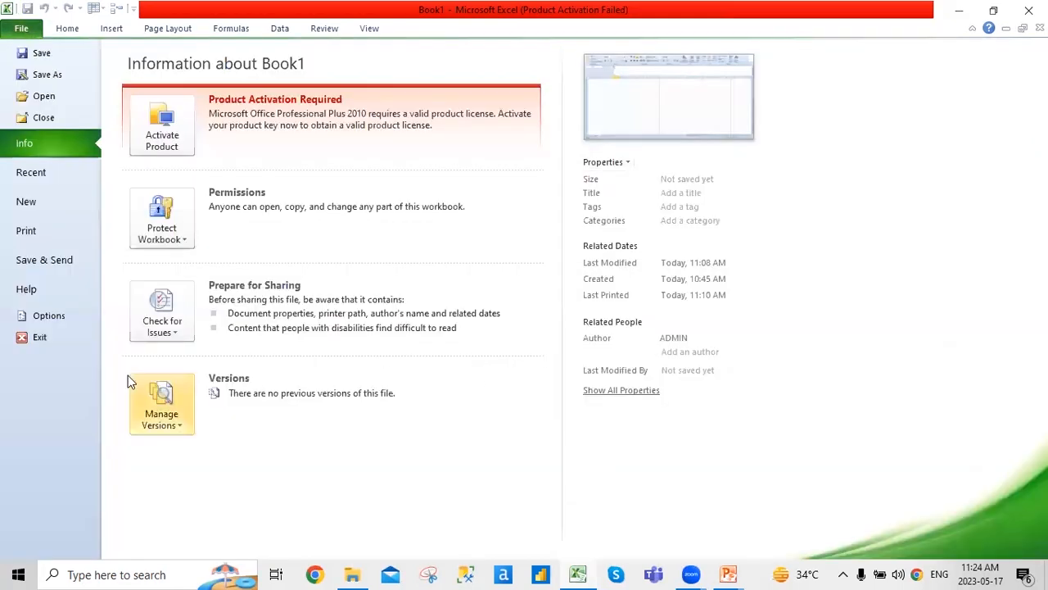
click(39, 315)
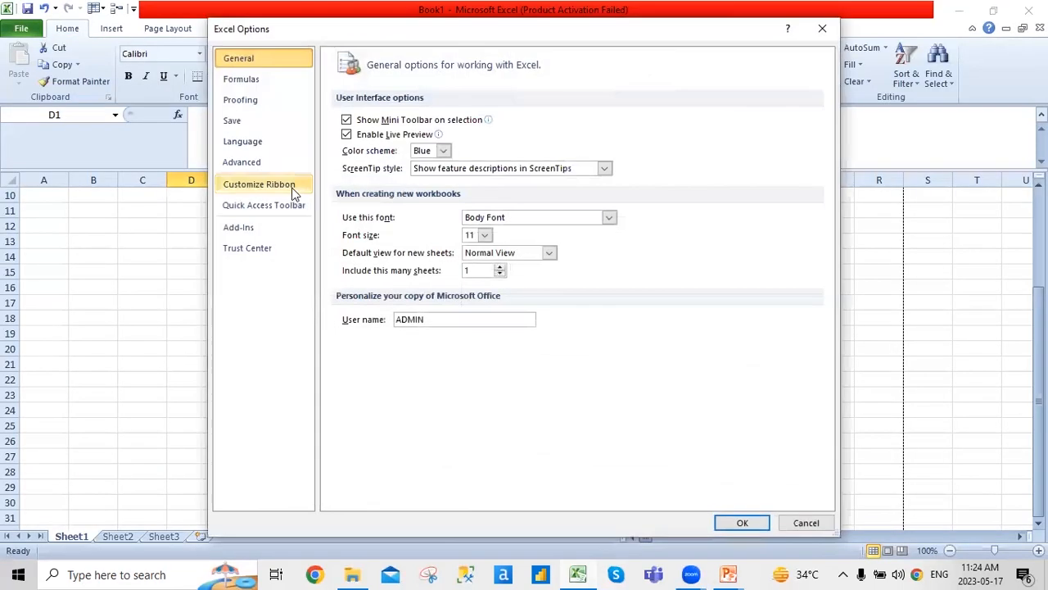
click(261, 228)
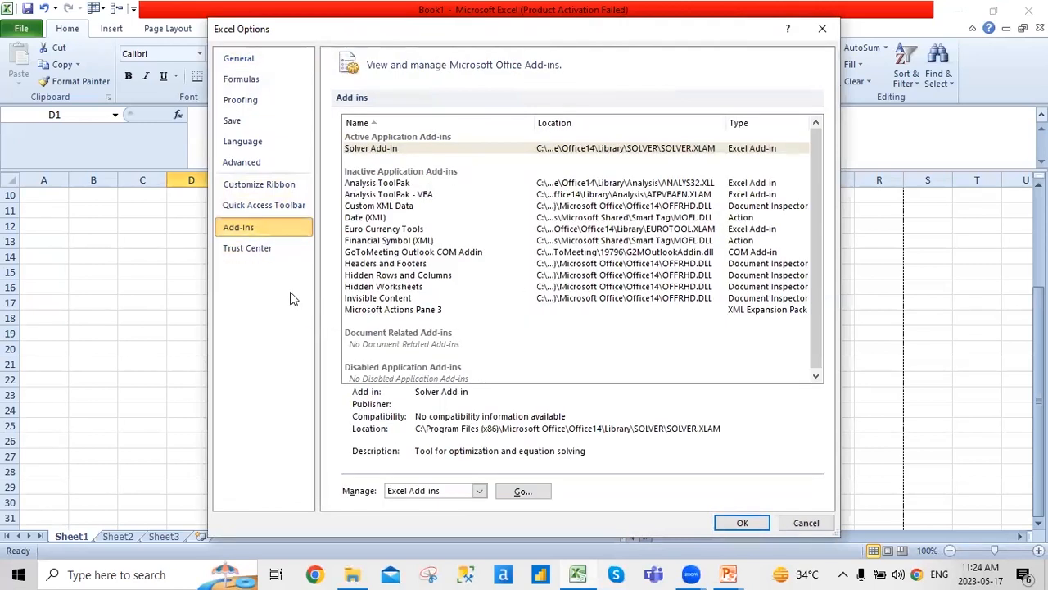
- View the Trust Center's Message Bar settings and Privacy Options, and close the options without changes
click(278, 249)
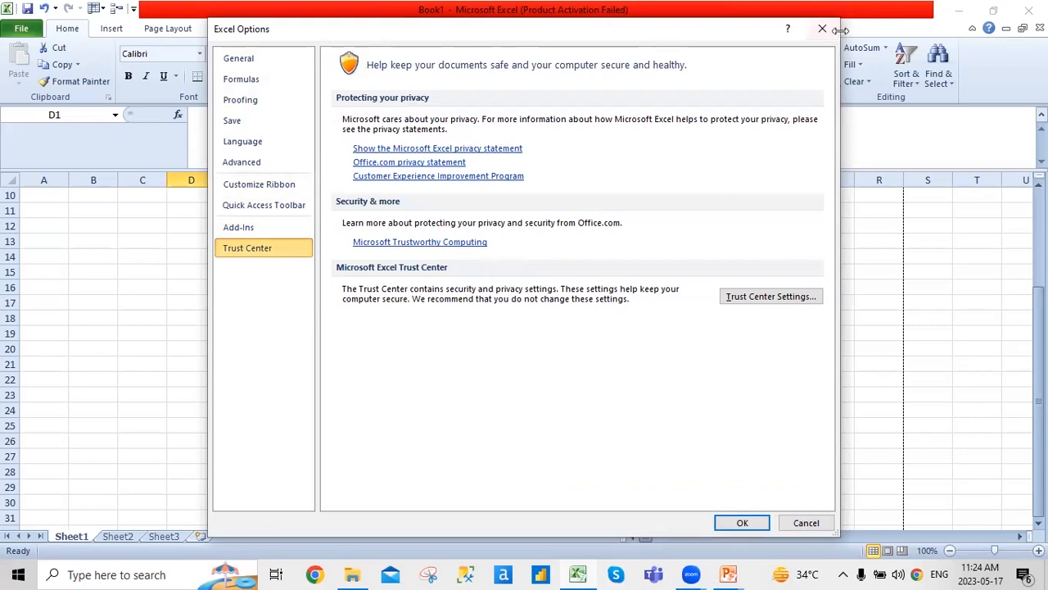
click(758, 297)
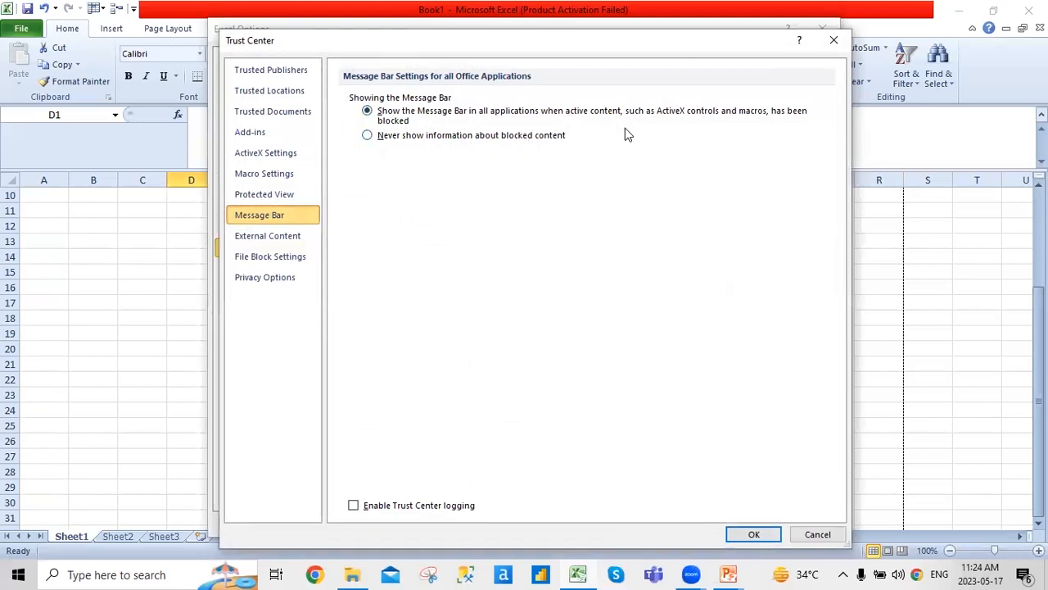
click(292, 279)
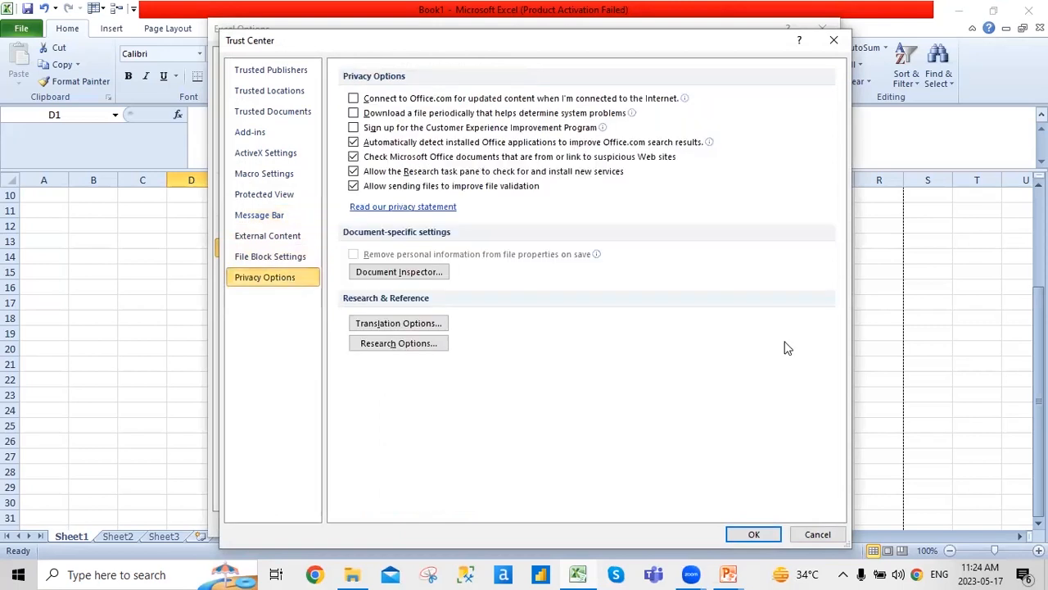
click(834, 39)
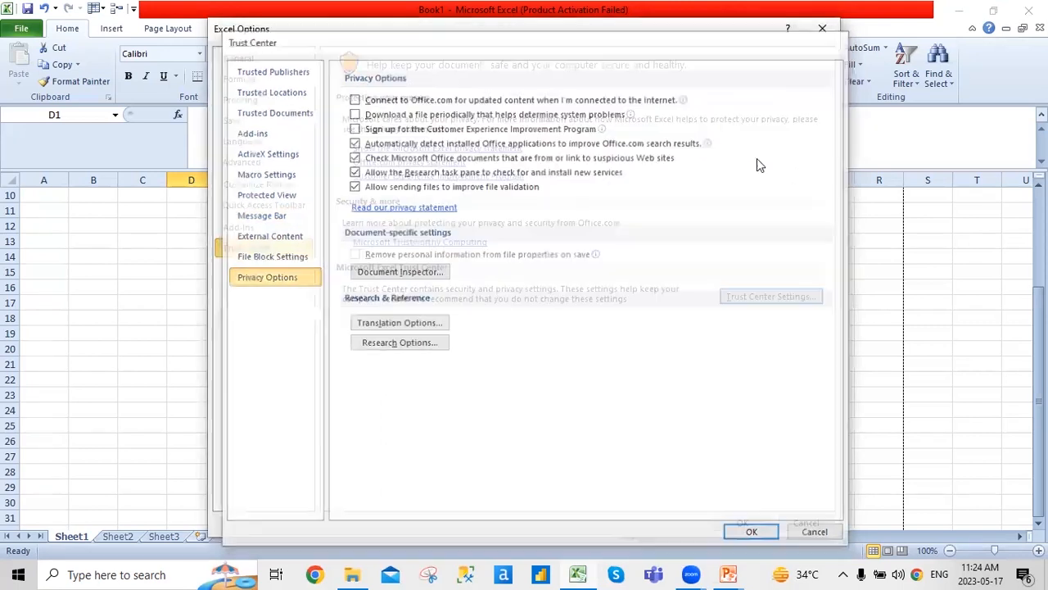
click(826, 33)
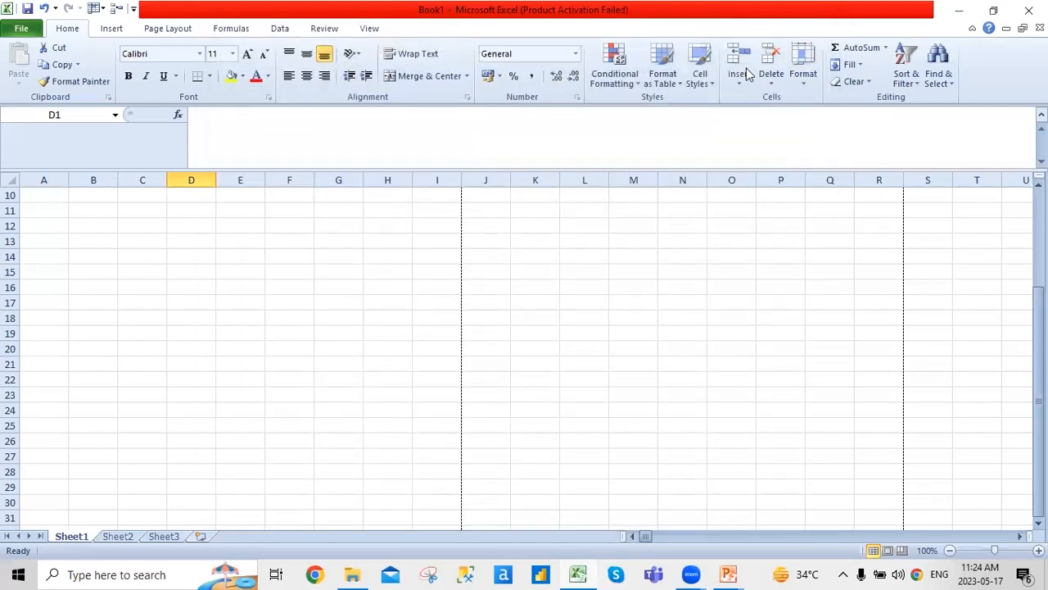
click(16, 33)
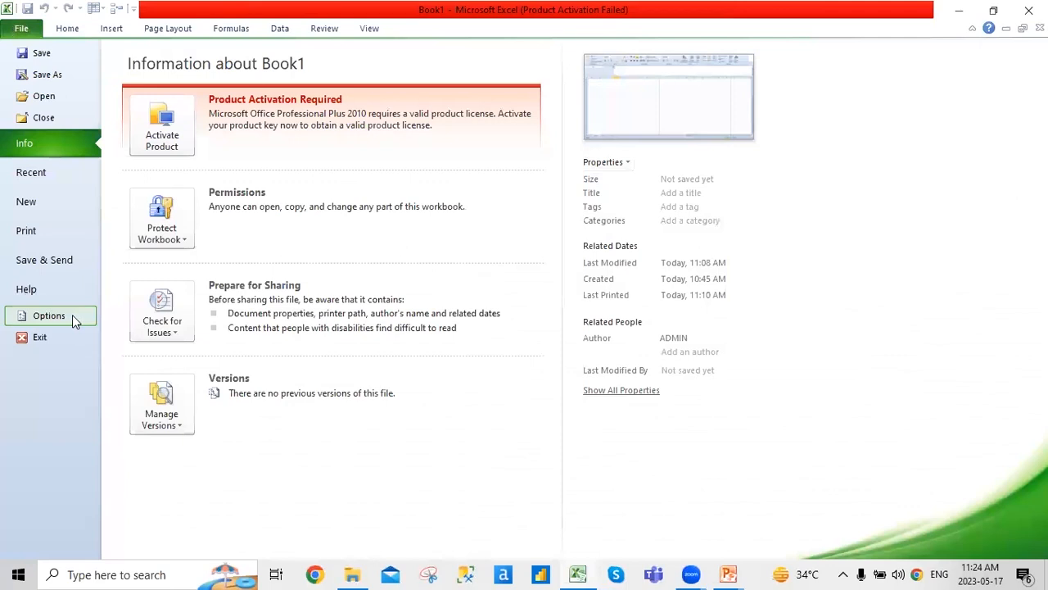
click(72, 315)
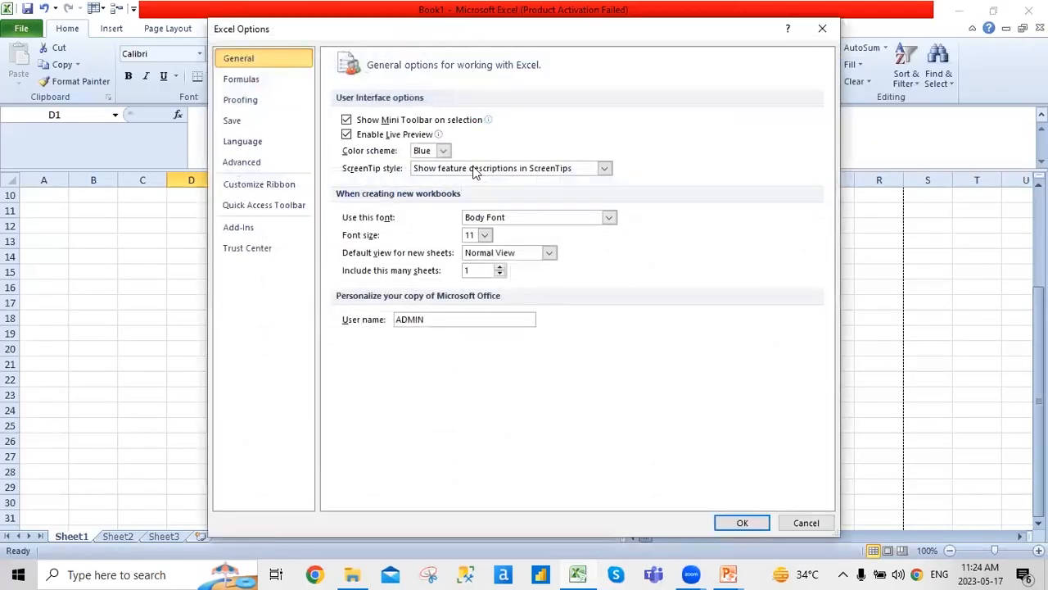
click(821, 31)
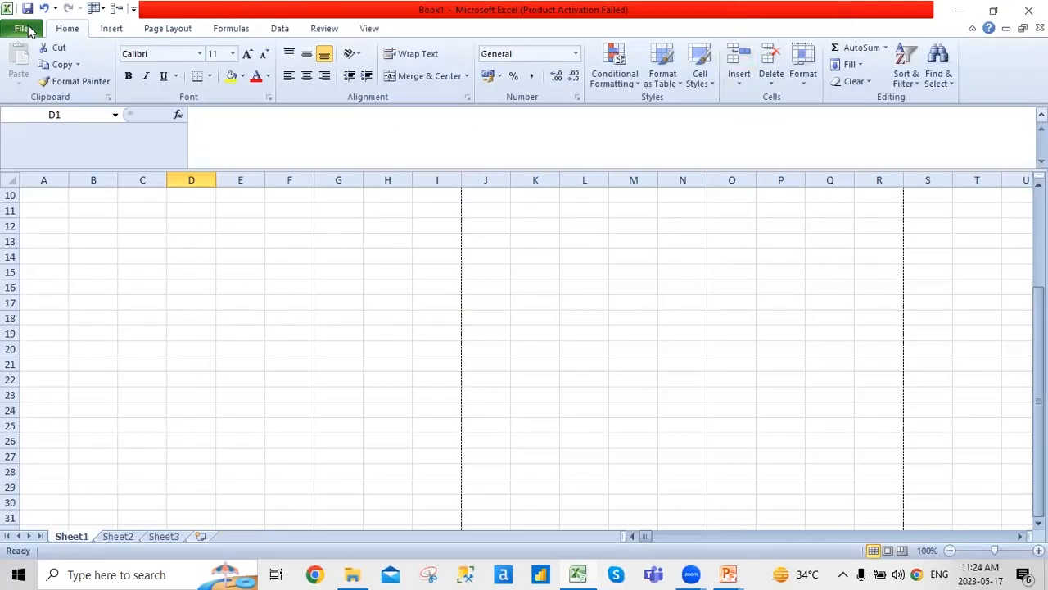
- Review the Protect Workbook choices in the workbook's information, such as Encrypt with Password and Restrict Permission by People
click(27, 29)
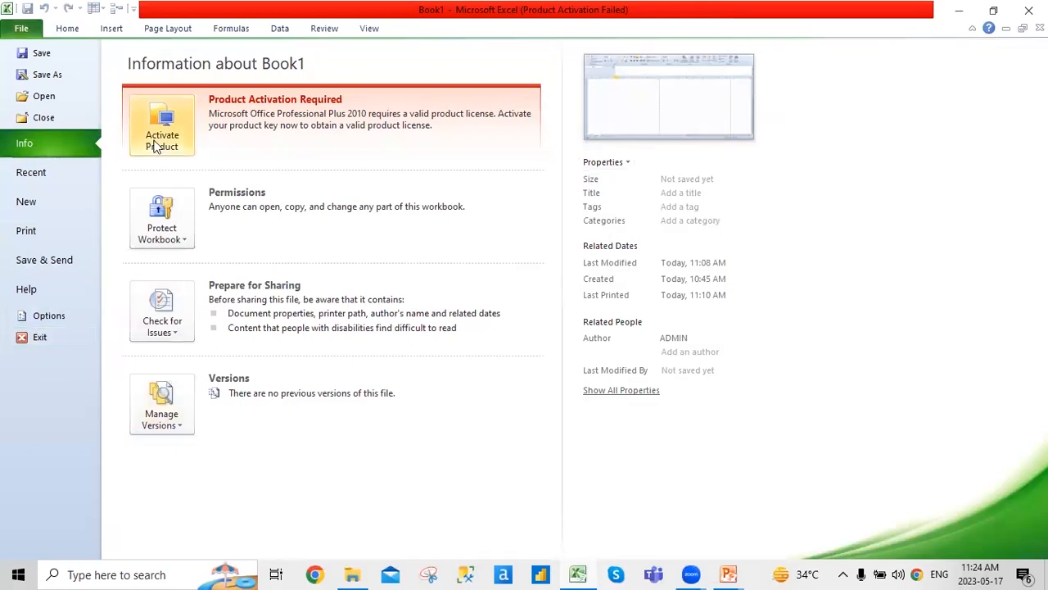
click(173, 236)
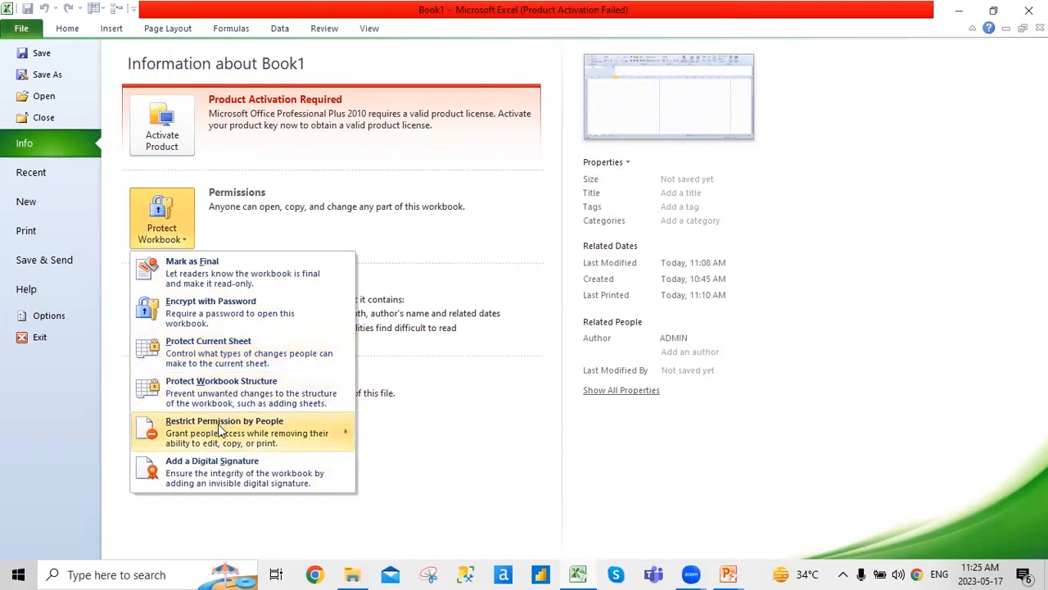
mouse_move(219, 431)
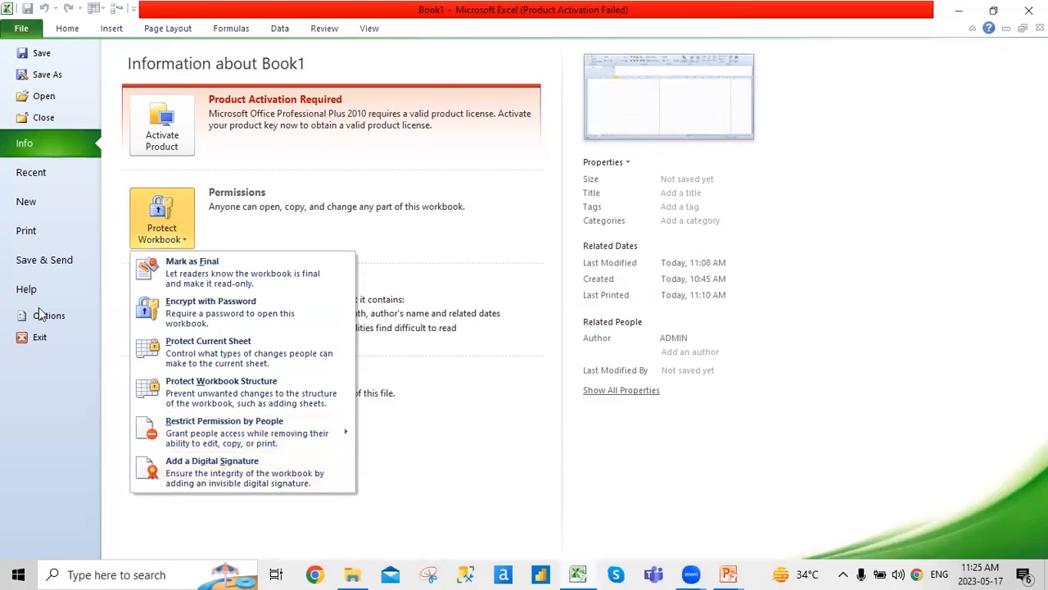
click(170, 215)
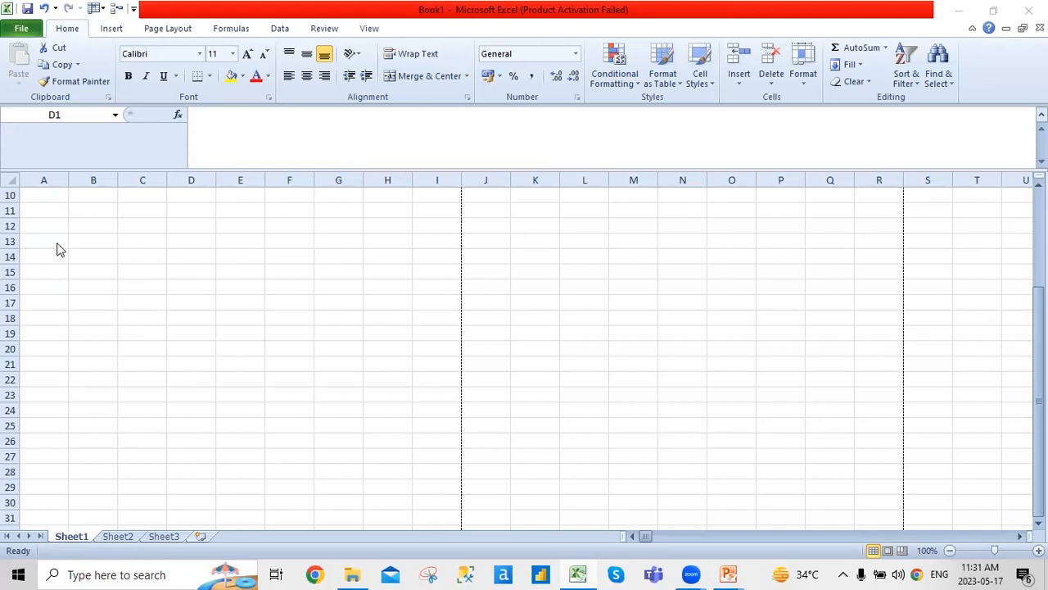
click(273, 211)
- Select column A of Sheet1, make A1 the active cell and view the available Copy choices
click(44, 195)
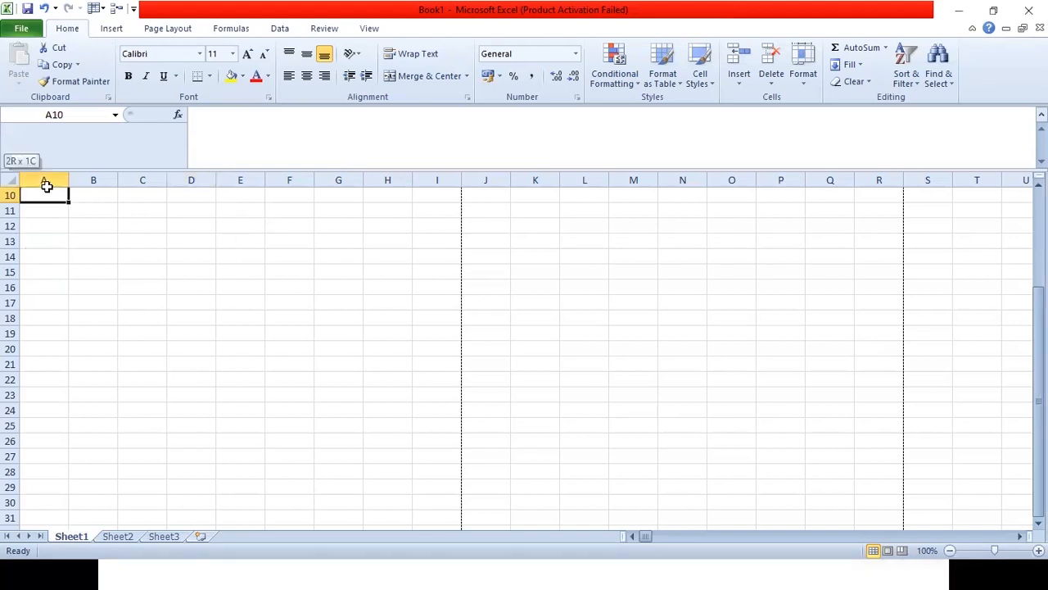
scroll(243, 274, up, 3)
click(47, 182)
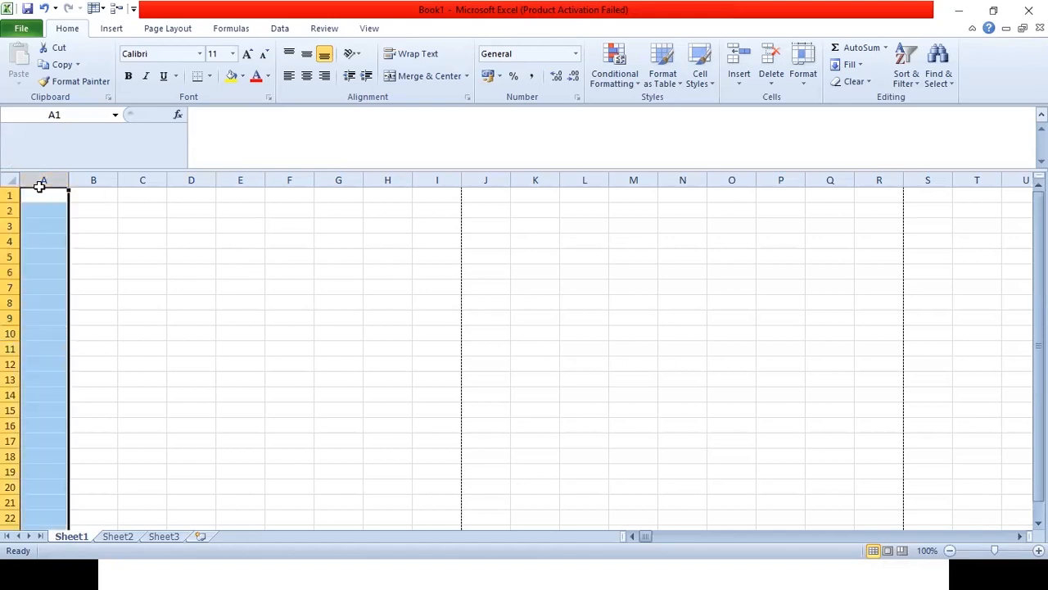
click(37, 201)
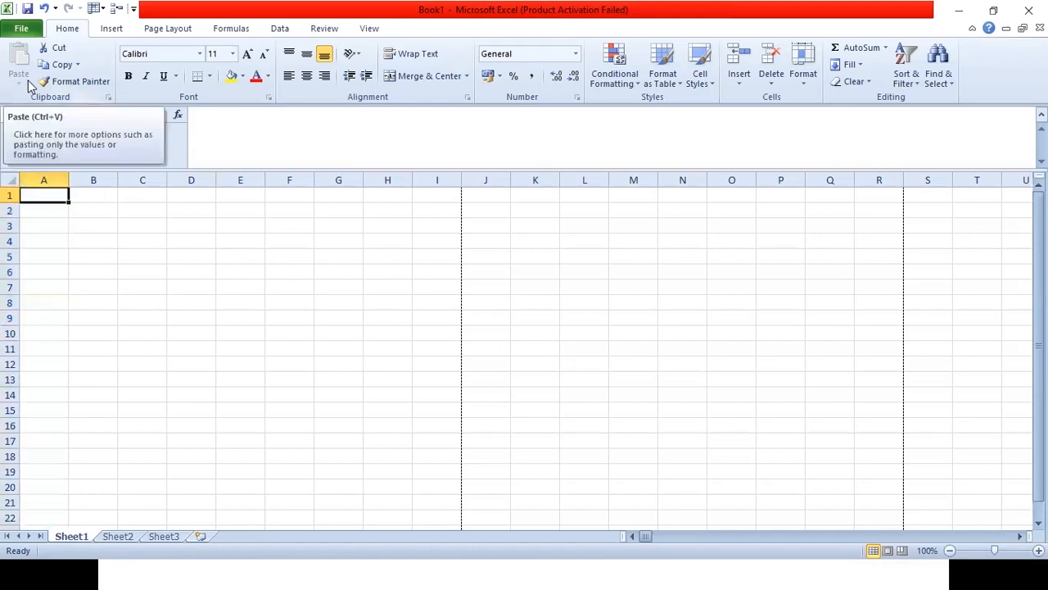
click(77, 65)
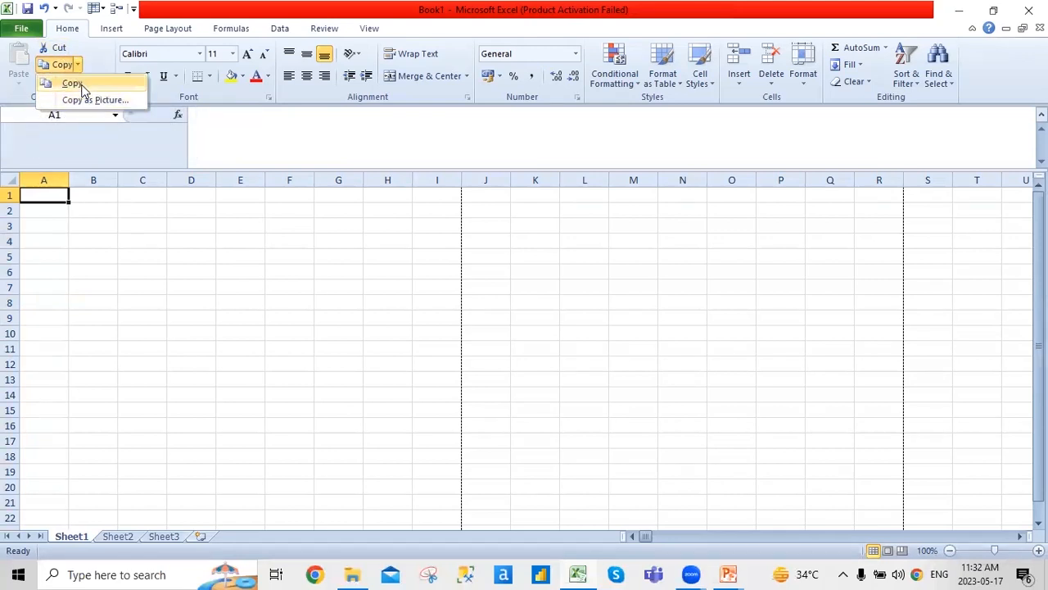
click(50, 221)
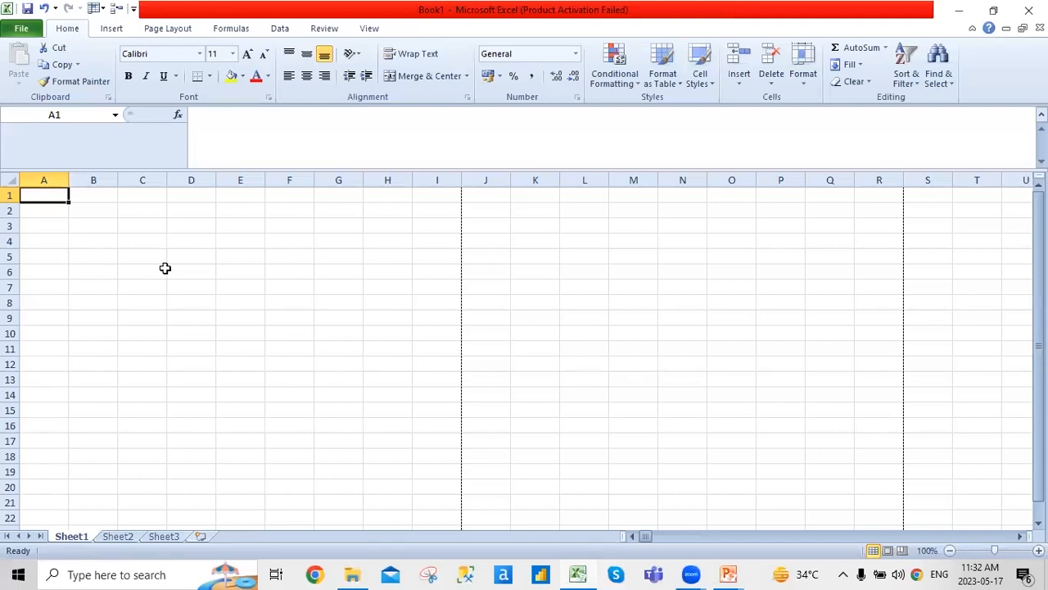
- Enter the header Name in A1 and two people's first names in A2 and A3
text(Name)
key(Return)
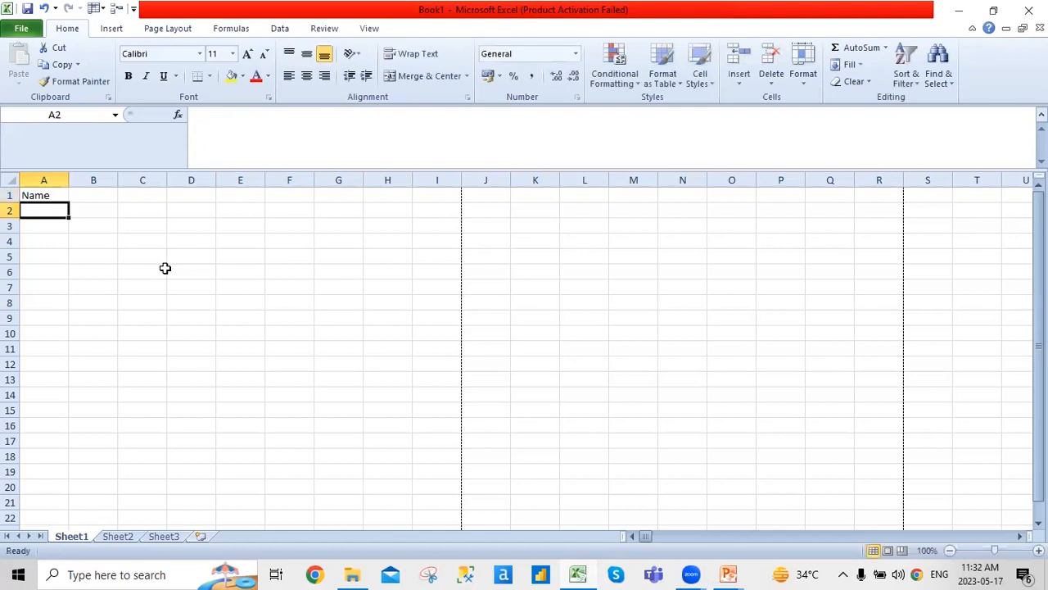
text(Ishani)
key(Return)
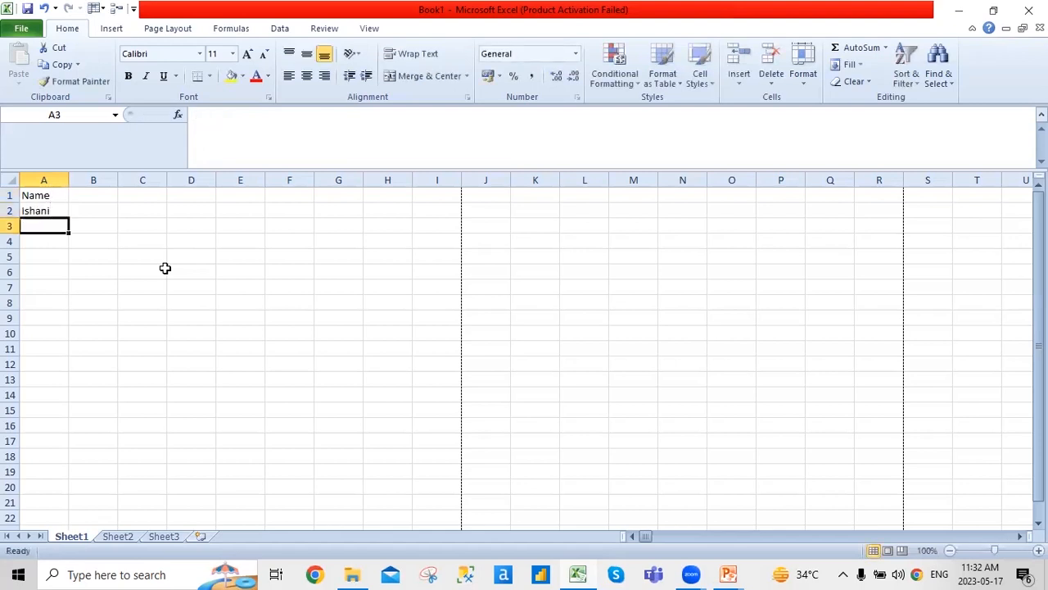
text(Seema)
key(Up)
- Make the Name header in A1 bold and return to cell A2
key(Up)
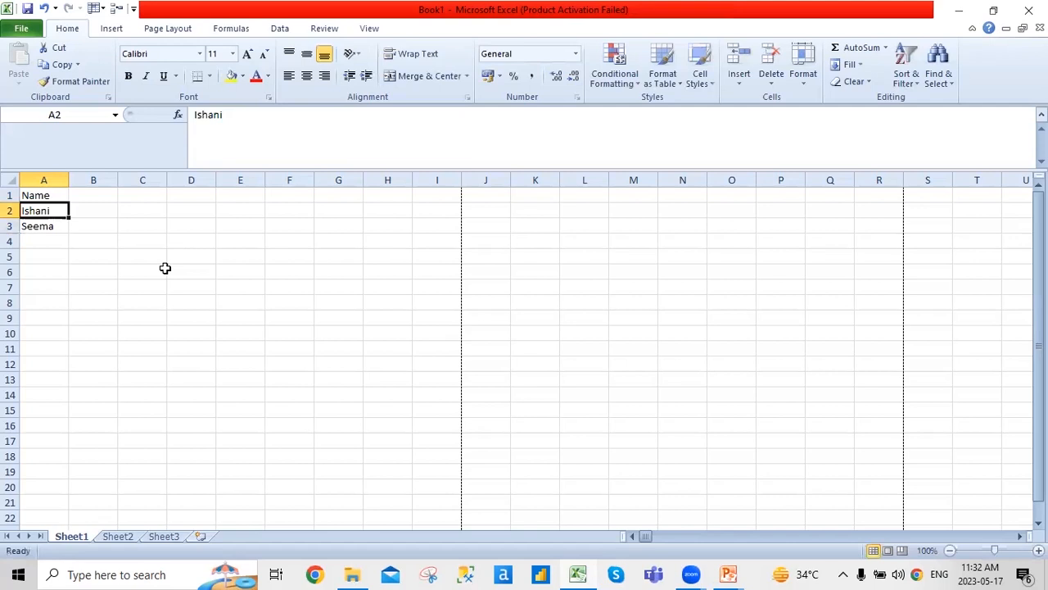
key(ctrl+b)
key(Down)
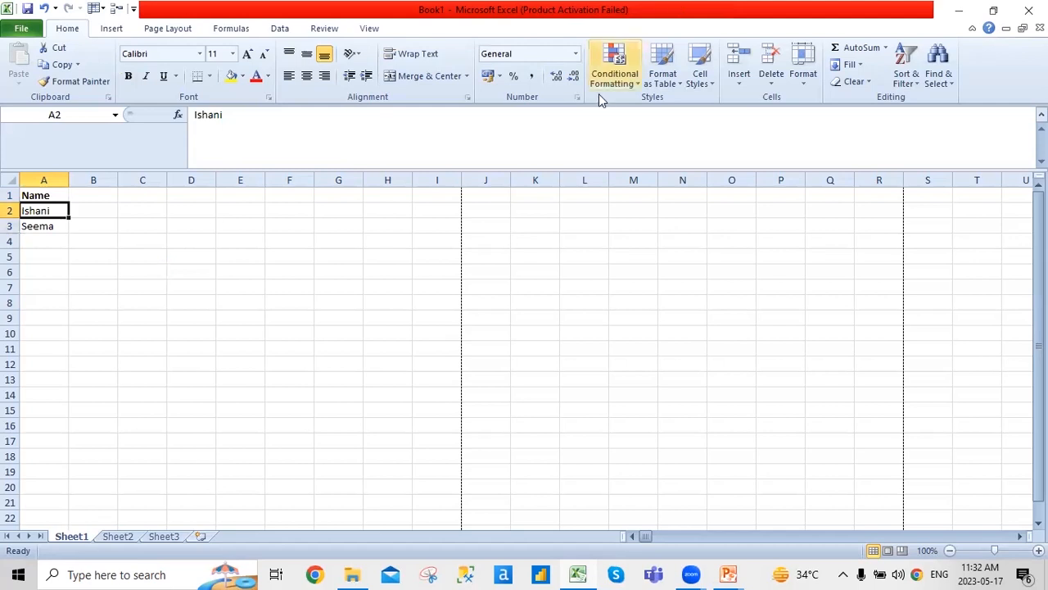
- Center and italicize the first name in A2, and copy its formatting to the name in A3 with Format Painter
click(306, 77)
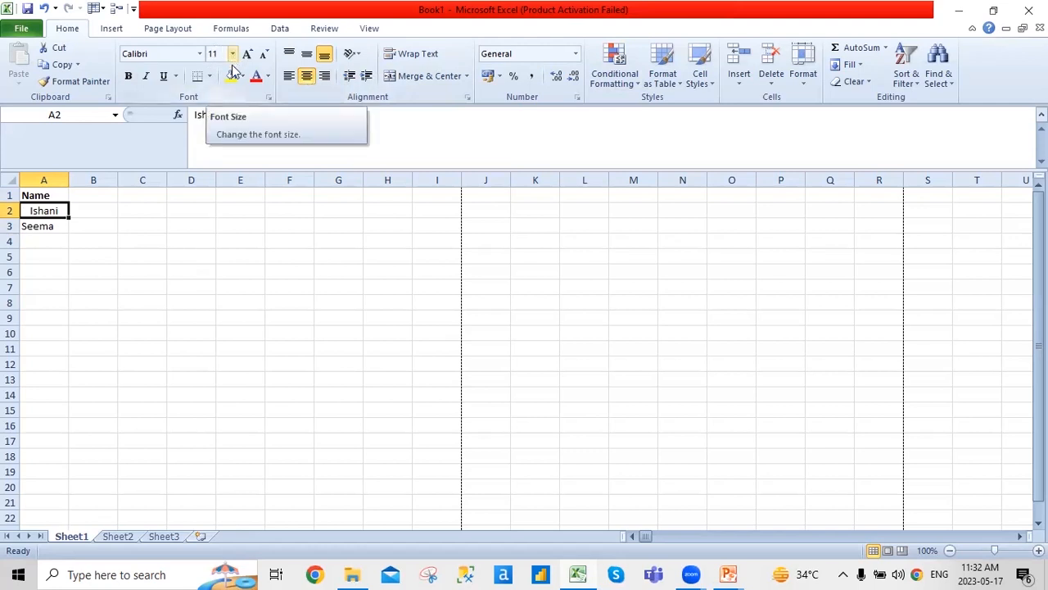
click(146, 76)
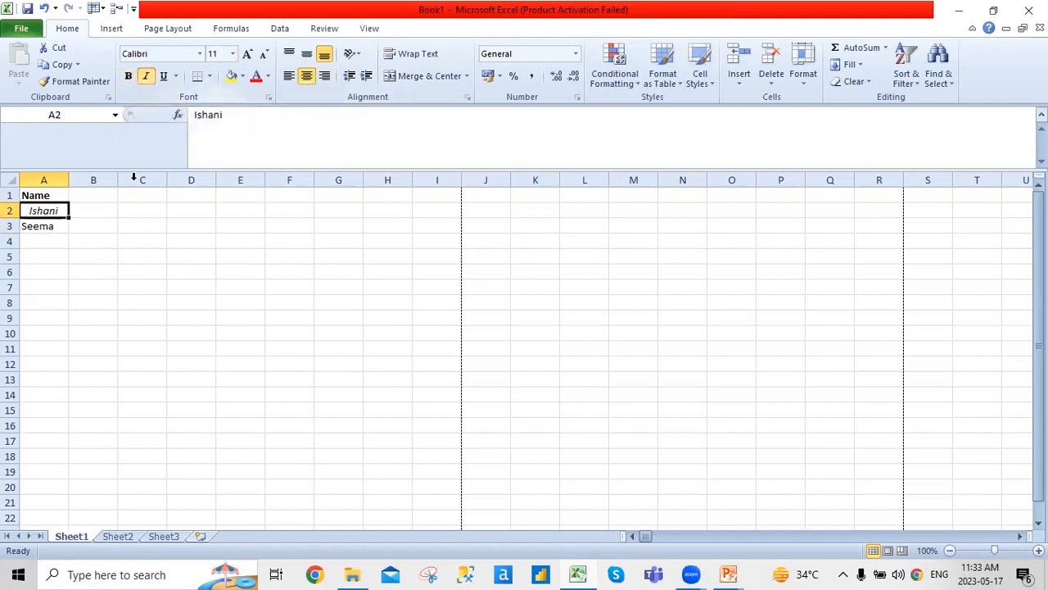
click(59, 228)
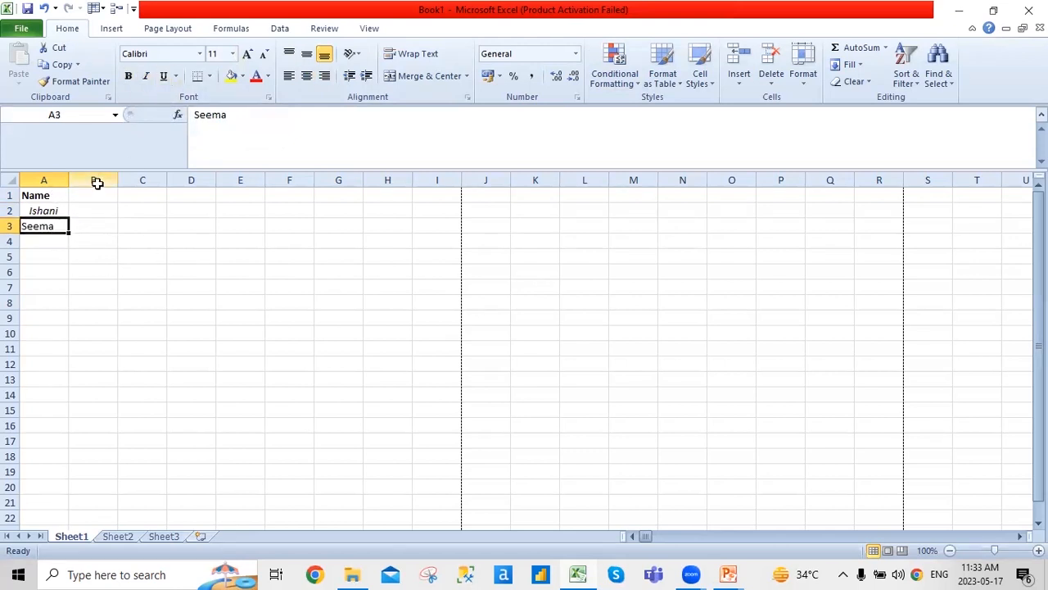
click(65, 210)
click(84, 77)
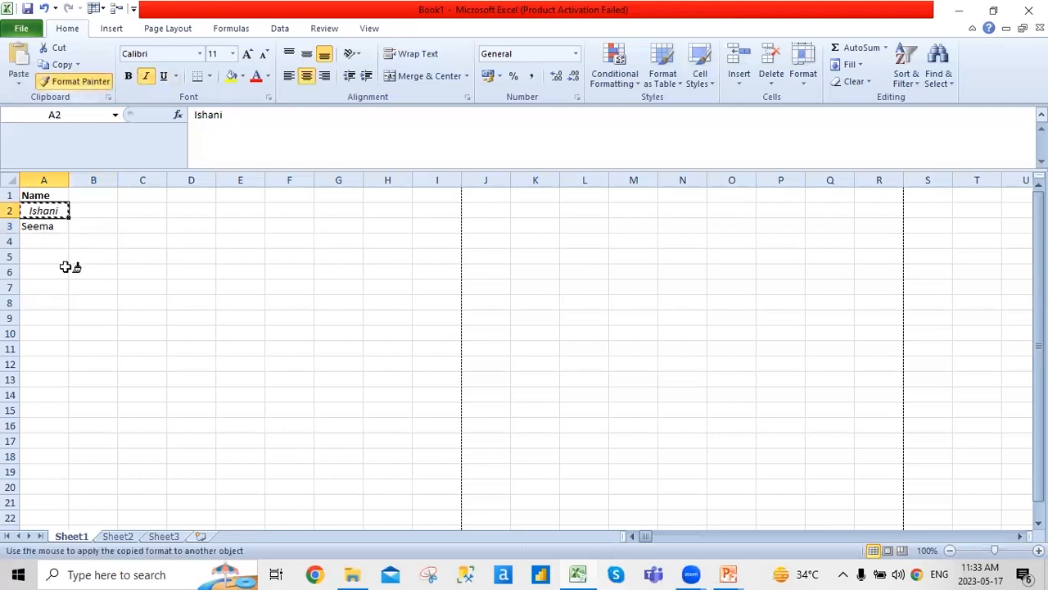
click(49, 227)
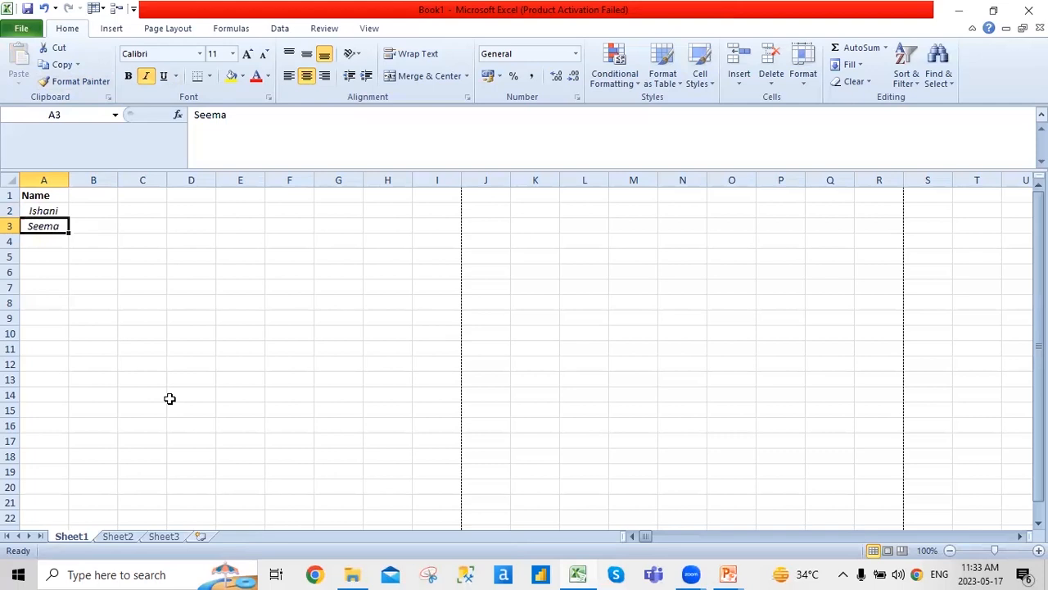
- Review the available fonts and font sizes for the Name header in A1 without changing them
click(199, 54)
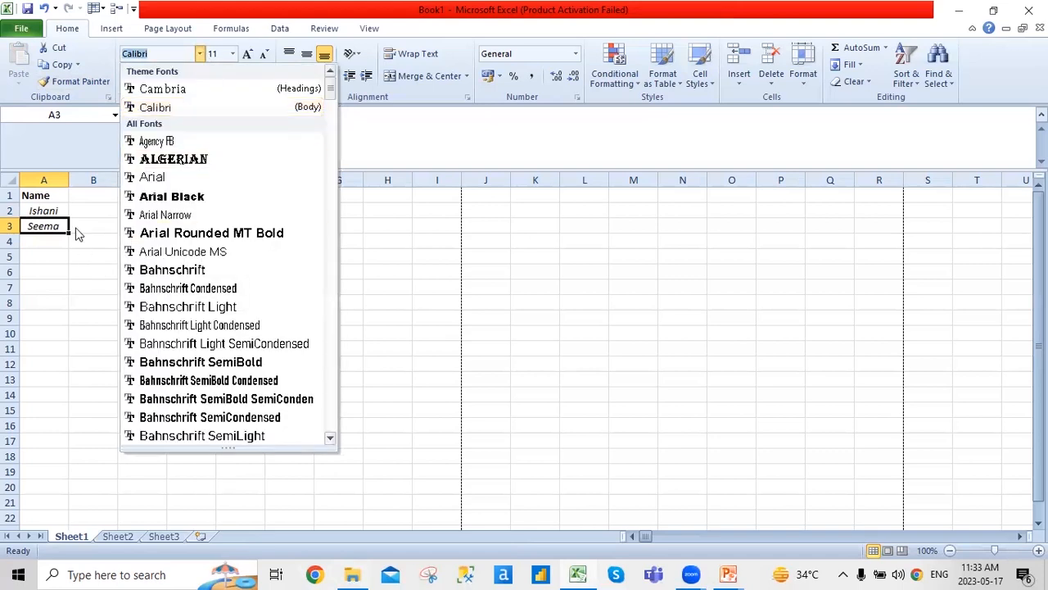
click(36, 195)
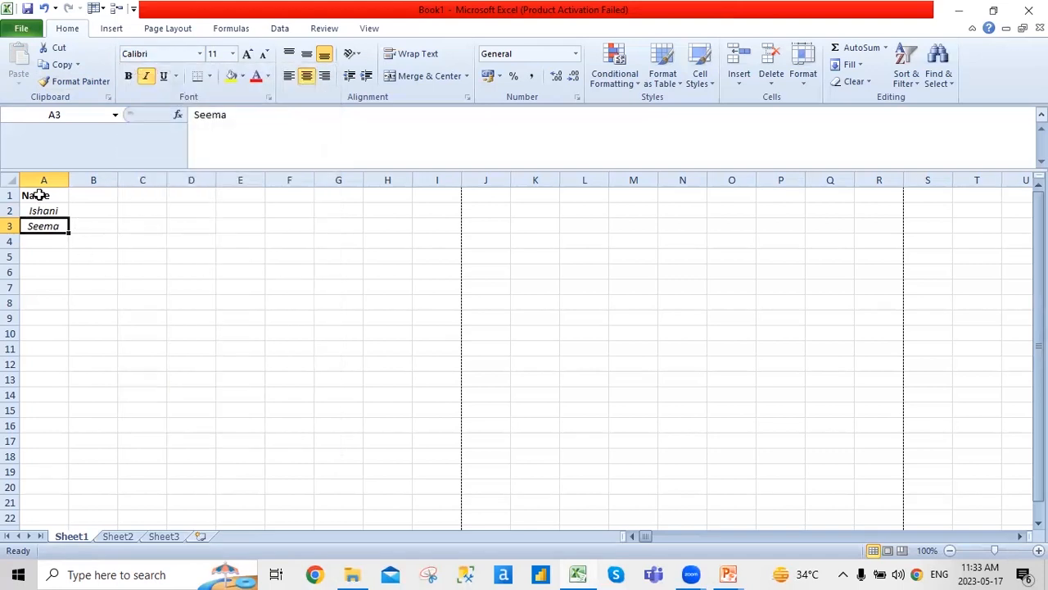
click(200, 56)
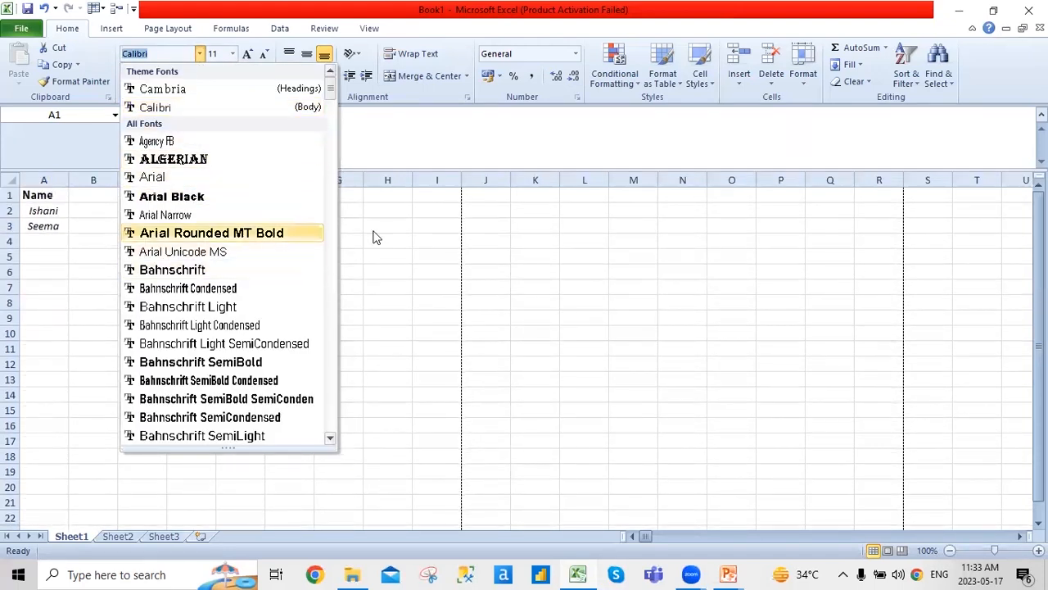
click(372, 238)
click(233, 53)
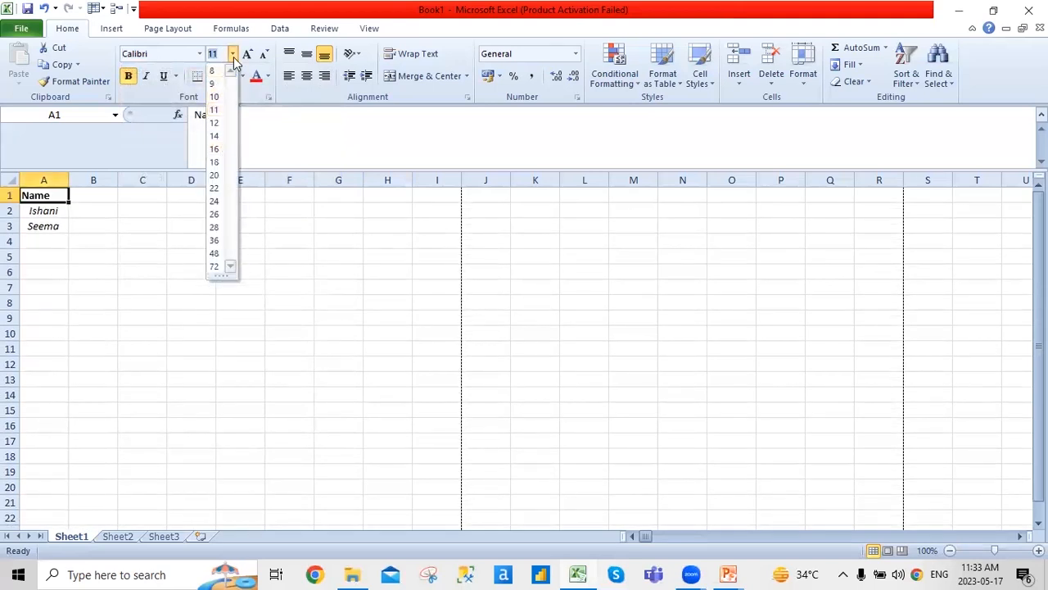
click(234, 56)
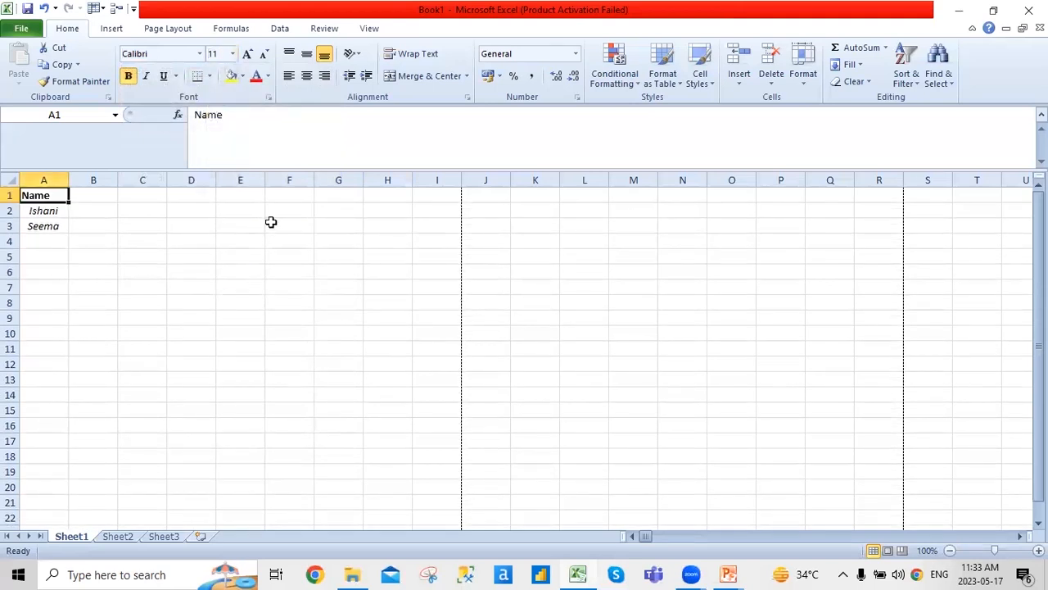
- Try single Underline and Double Underline on the Name header in A1, and remove the underlining
click(168, 83)
click(167, 84)
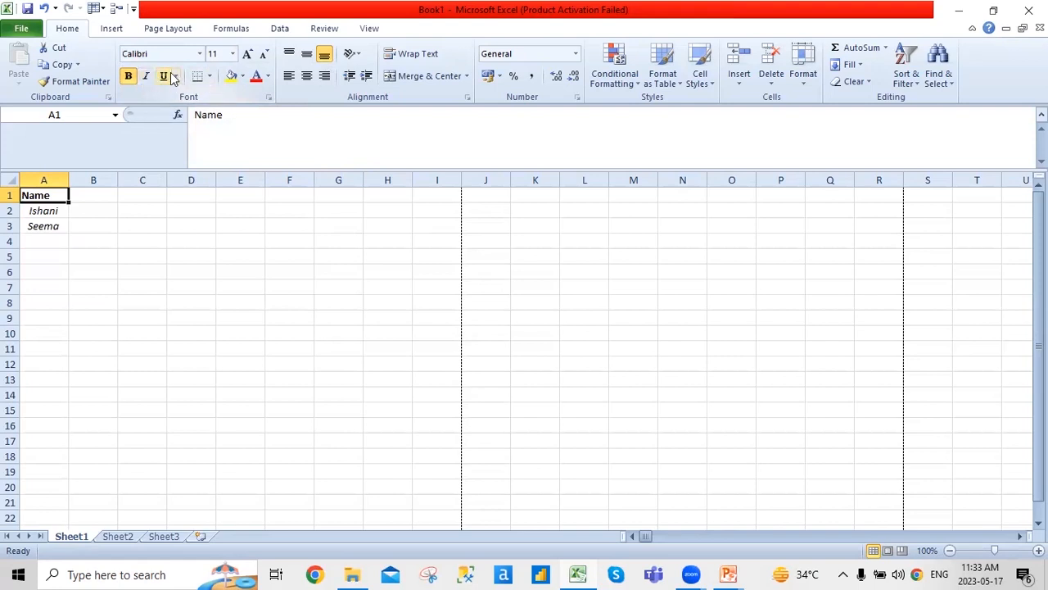
click(174, 76)
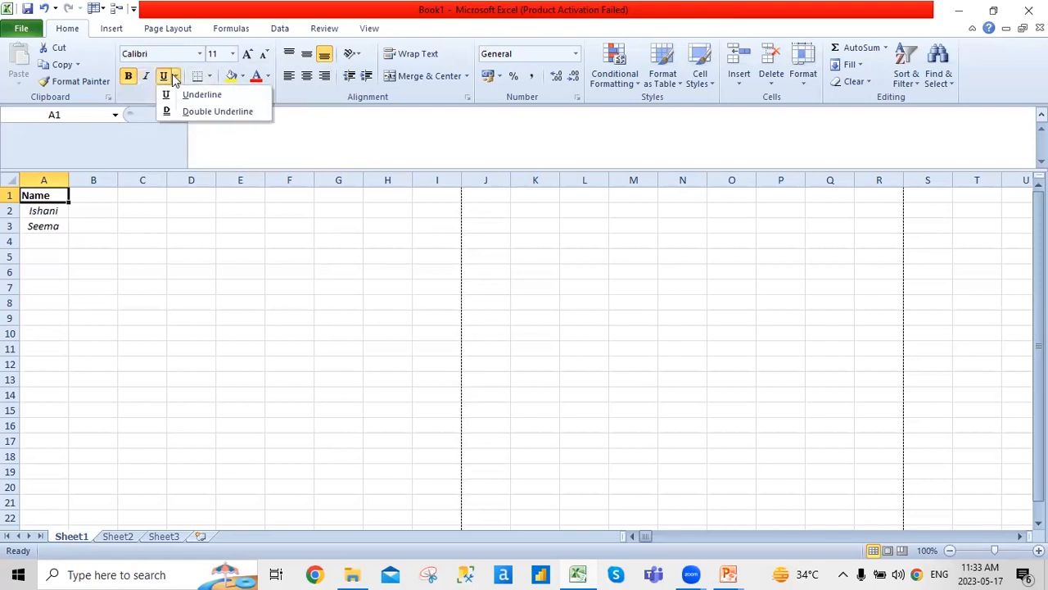
click(226, 112)
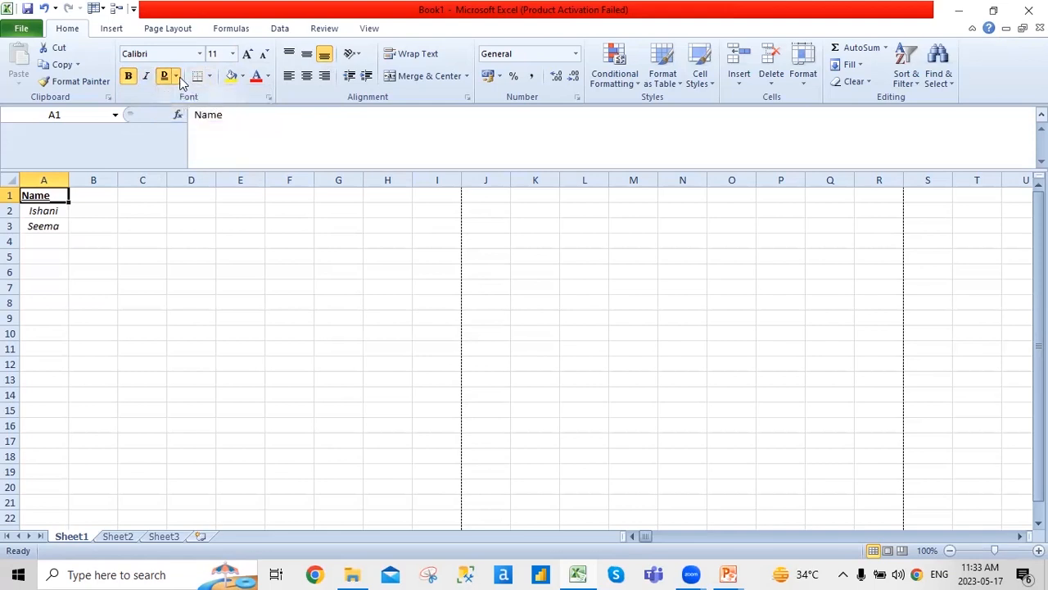
click(175, 76)
click(190, 96)
- Add a bottom, top, left and right border one after another to the Name header in A1
click(209, 76)
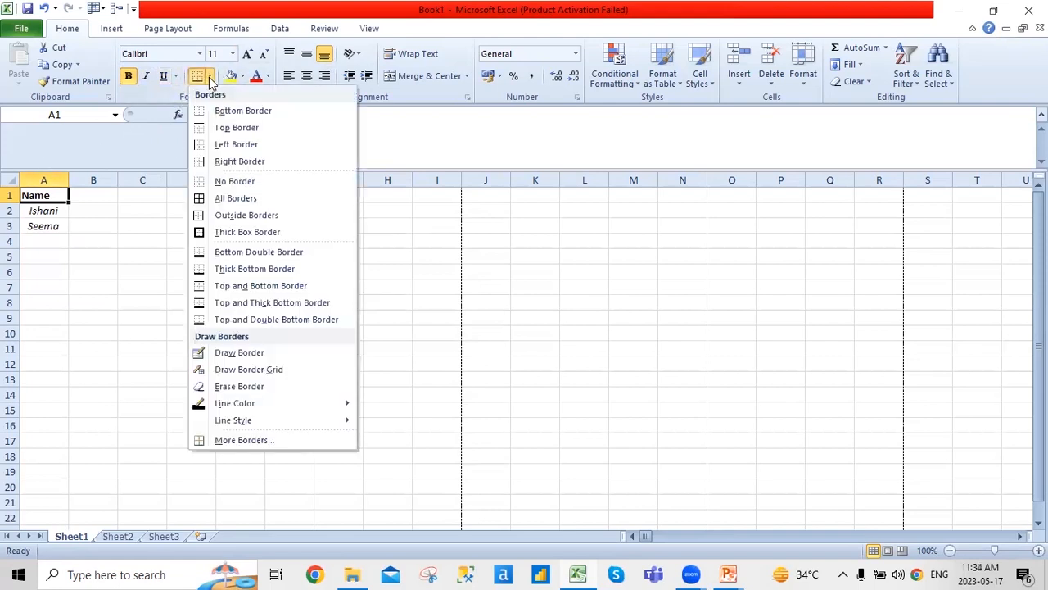
click(244, 112)
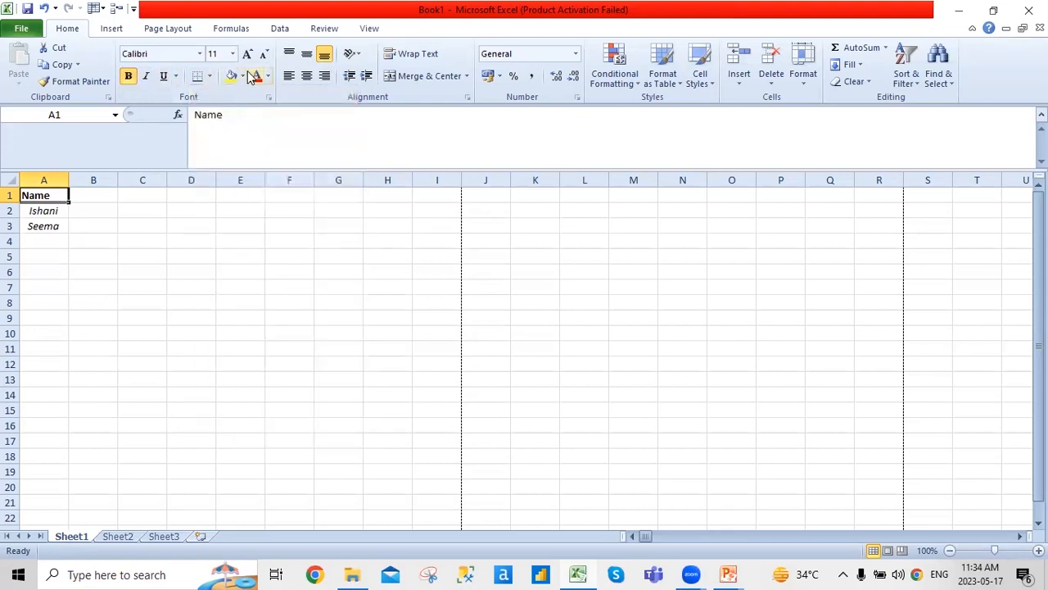
click(242, 76)
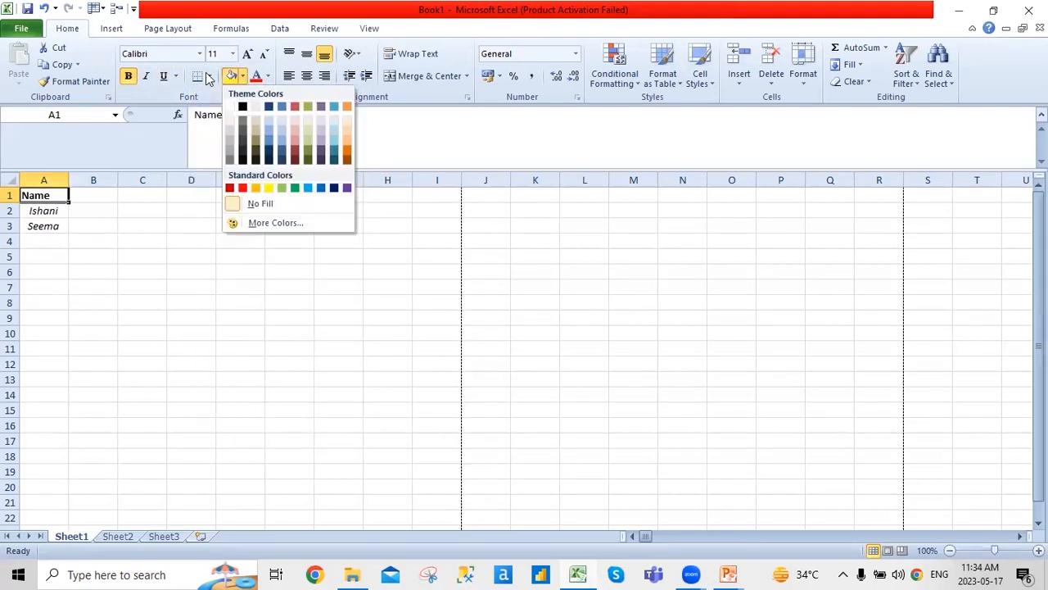
click(210, 76)
click(207, 129)
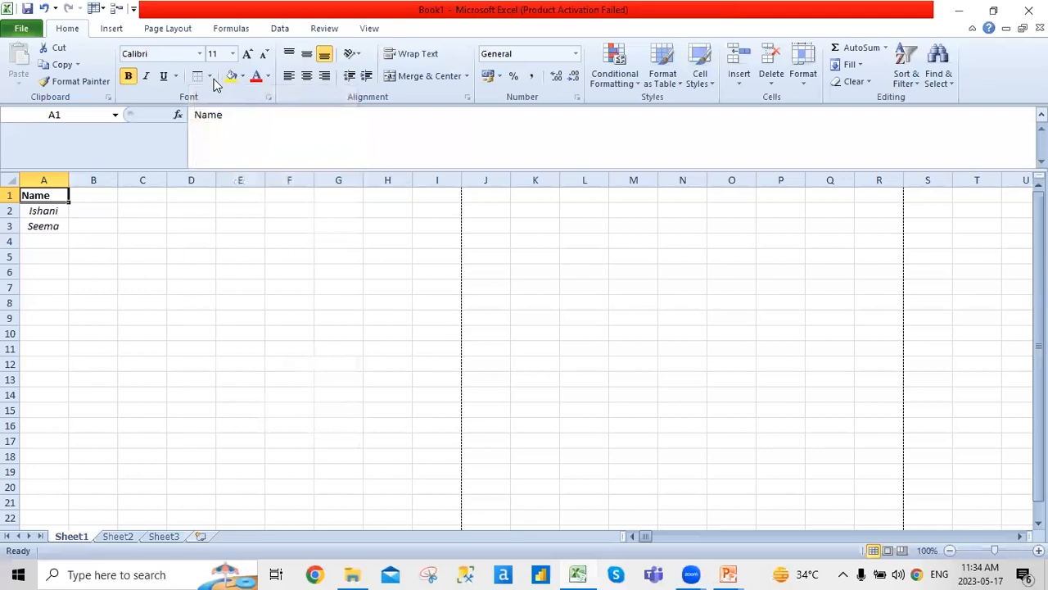
click(209, 76)
click(240, 148)
click(207, 78)
click(236, 161)
click(195, 239)
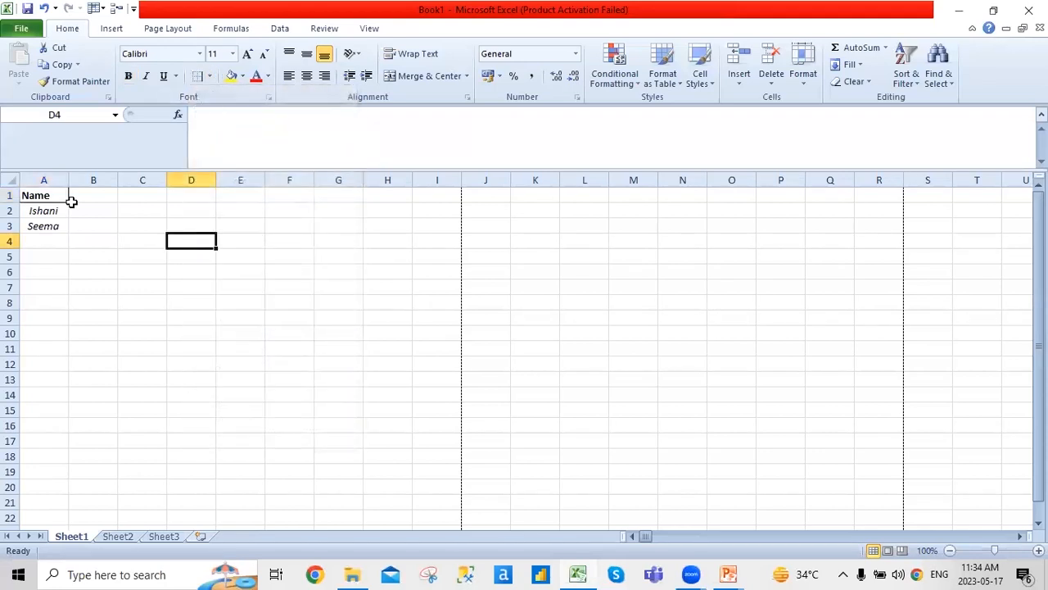
- Apply All Borders to the Name header in A1
click(210, 77)
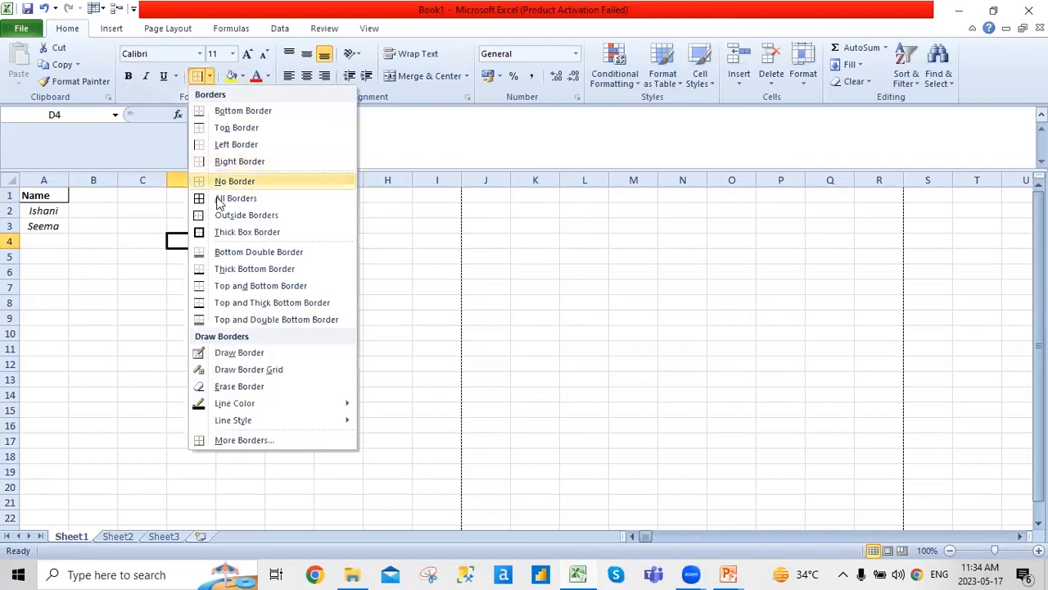
click(33, 194)
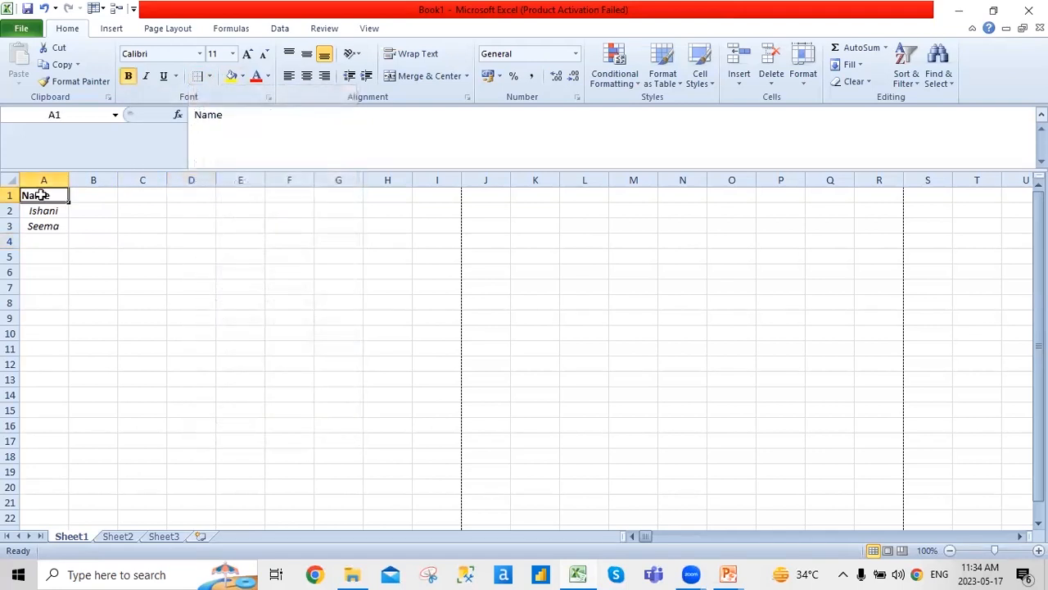
click(211, 79)
click(205, 199)
click(64, 215)
click(61, 194)
click(209, 80)
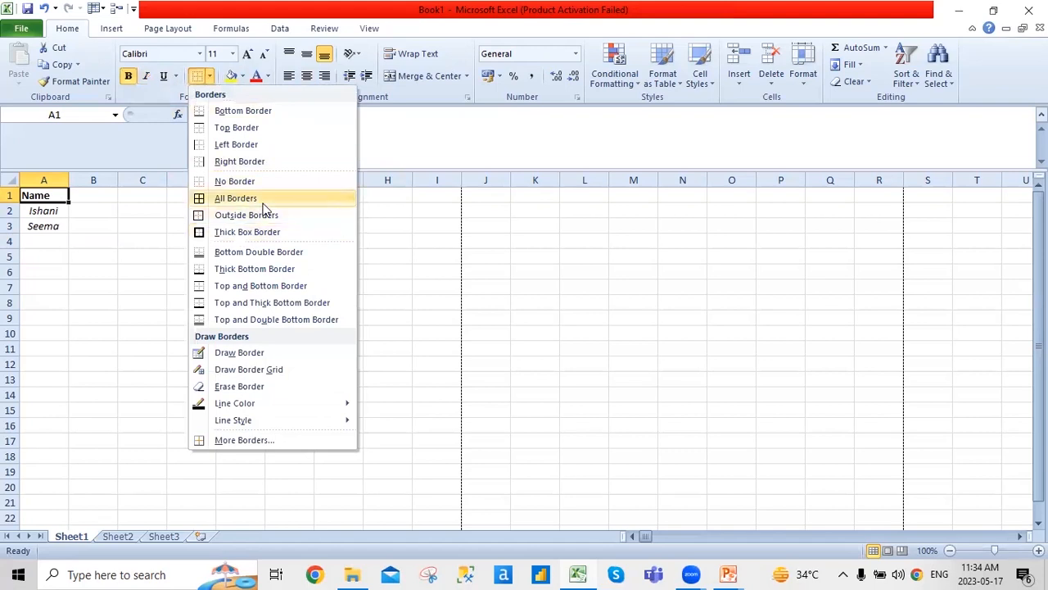
click(263, 200)
click(127, 226)
- Apply Outside Borders to the Name header in A1
click(64, 195)
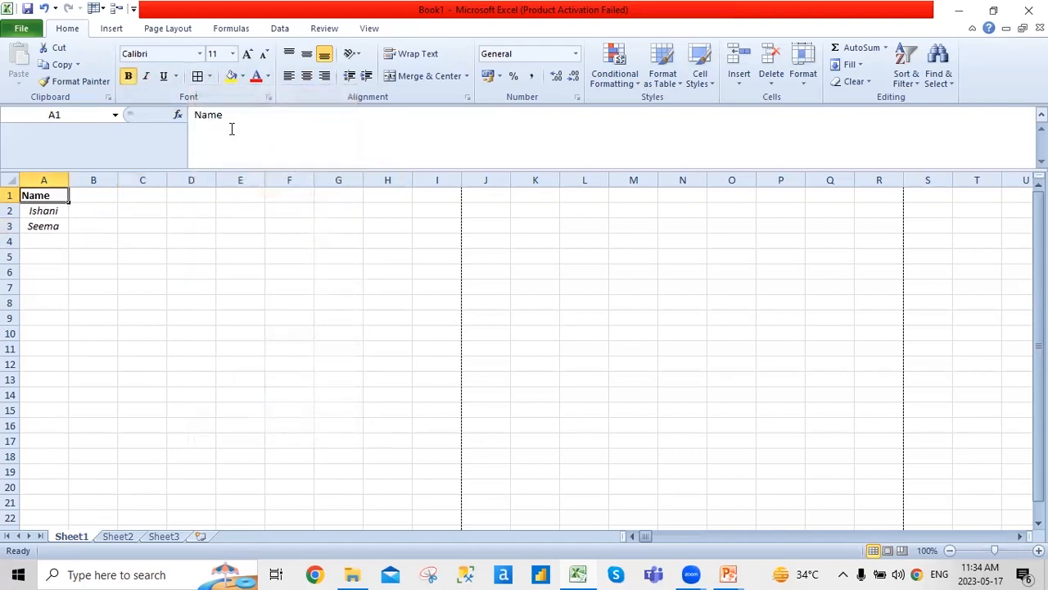
click(210, 78)
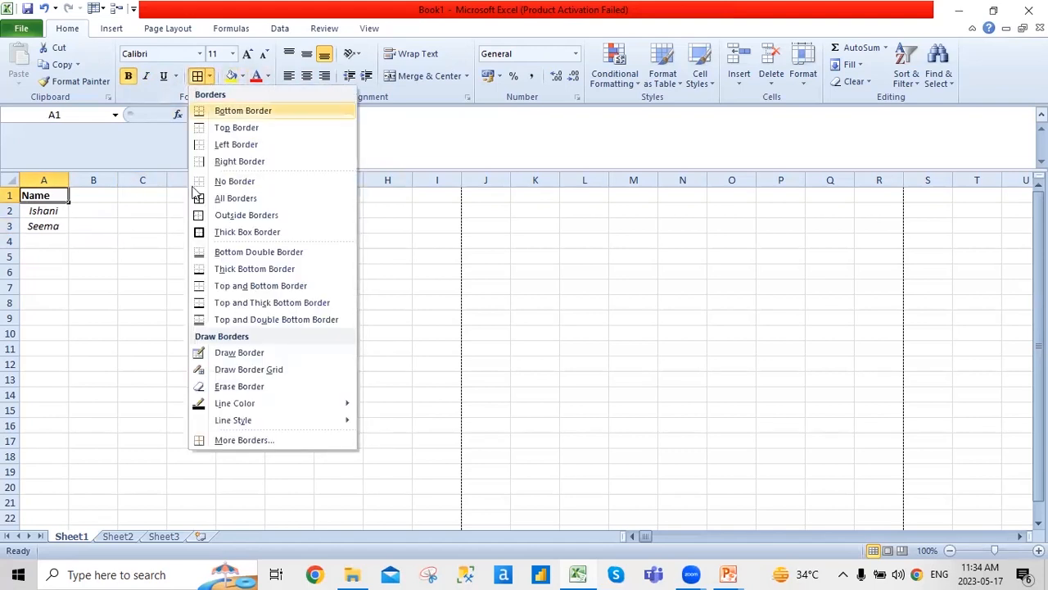
click(244, 220)
click(101, 244)
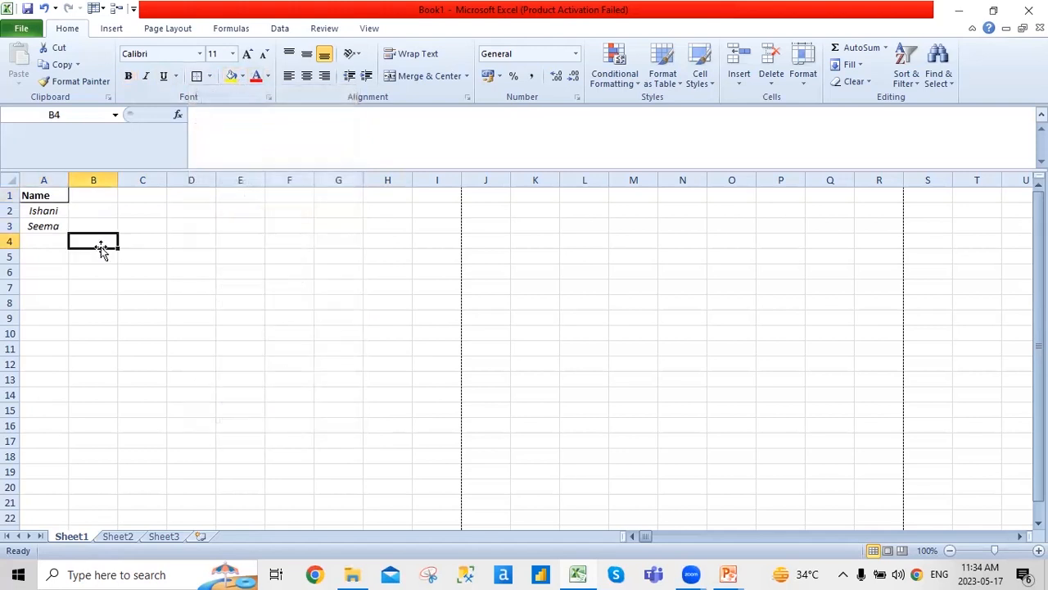
- Apply a Thick Box Border to the Name header in A1
click(209, 79)
click(67, 196)
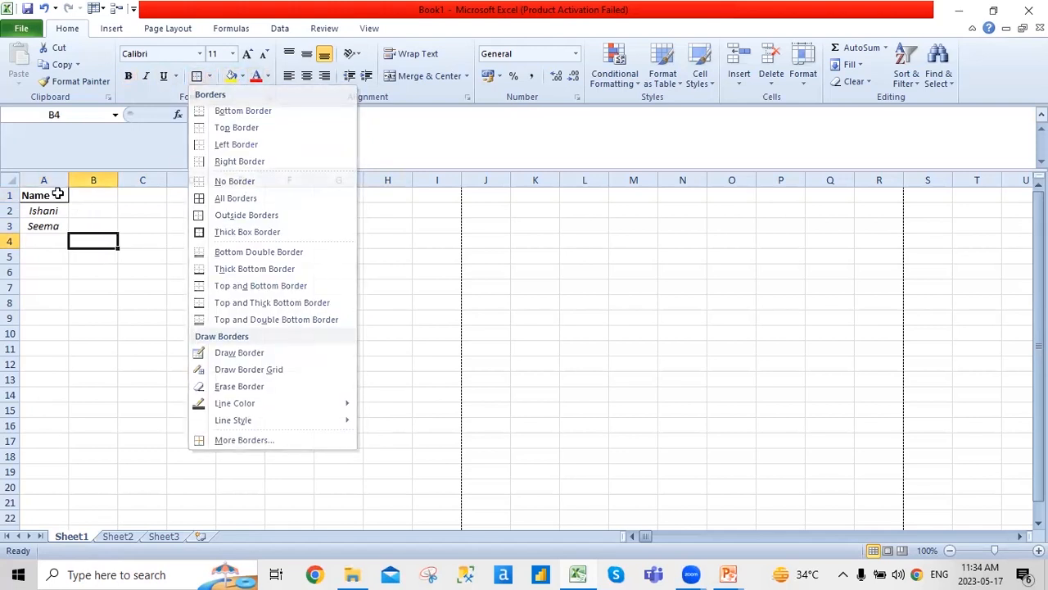
click(209, 79)
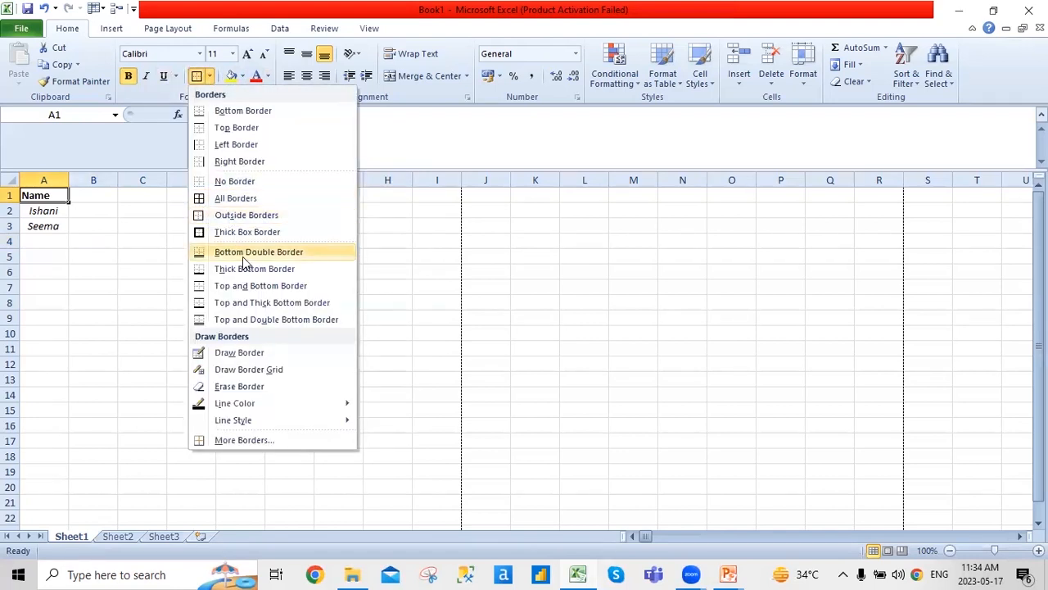
click(255, 233)
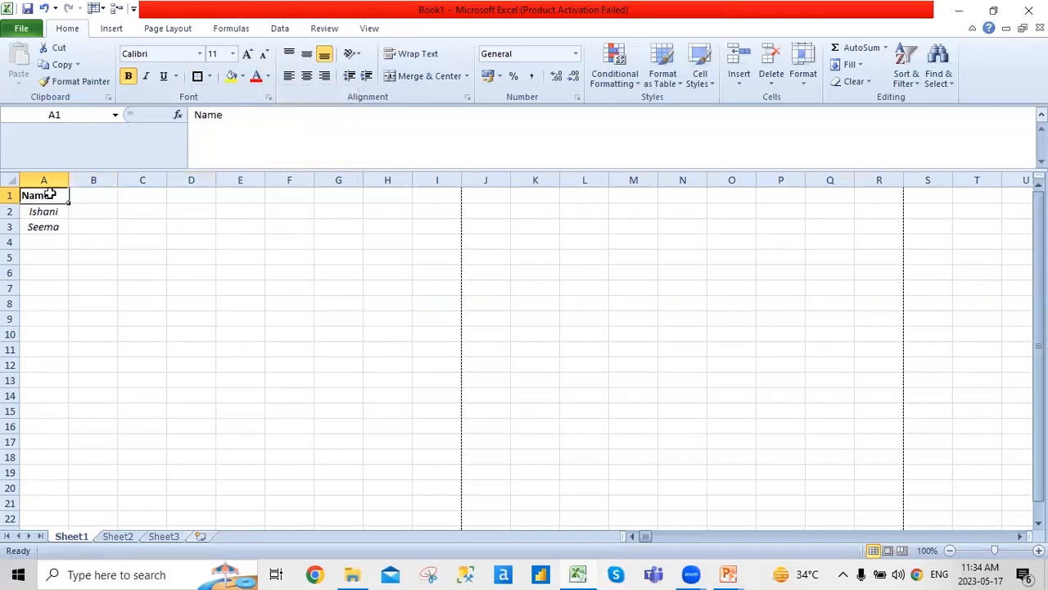
click(97, 240)
click(45, 195)
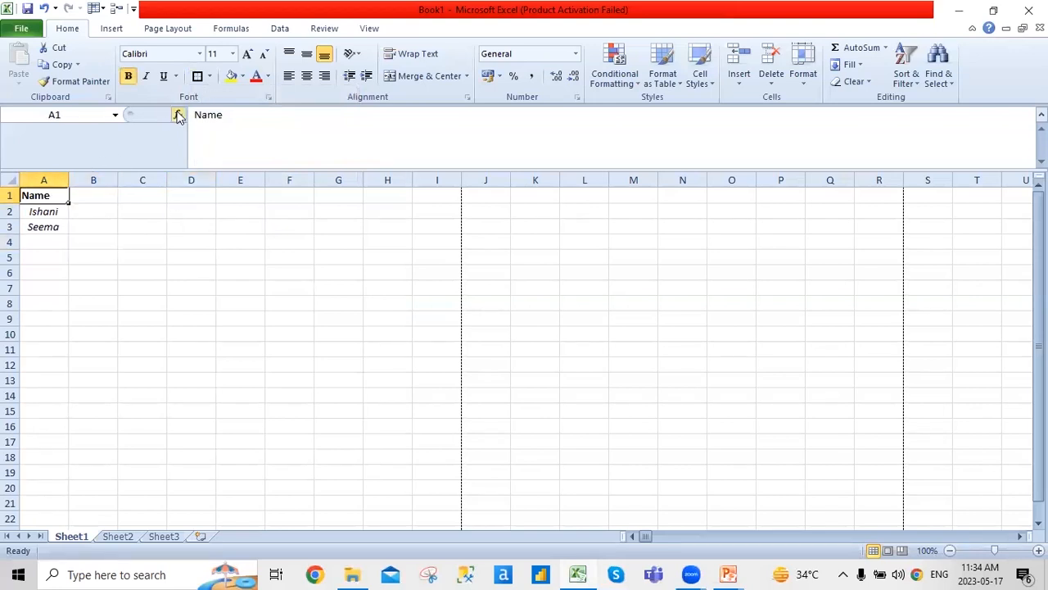
click(210, 76)
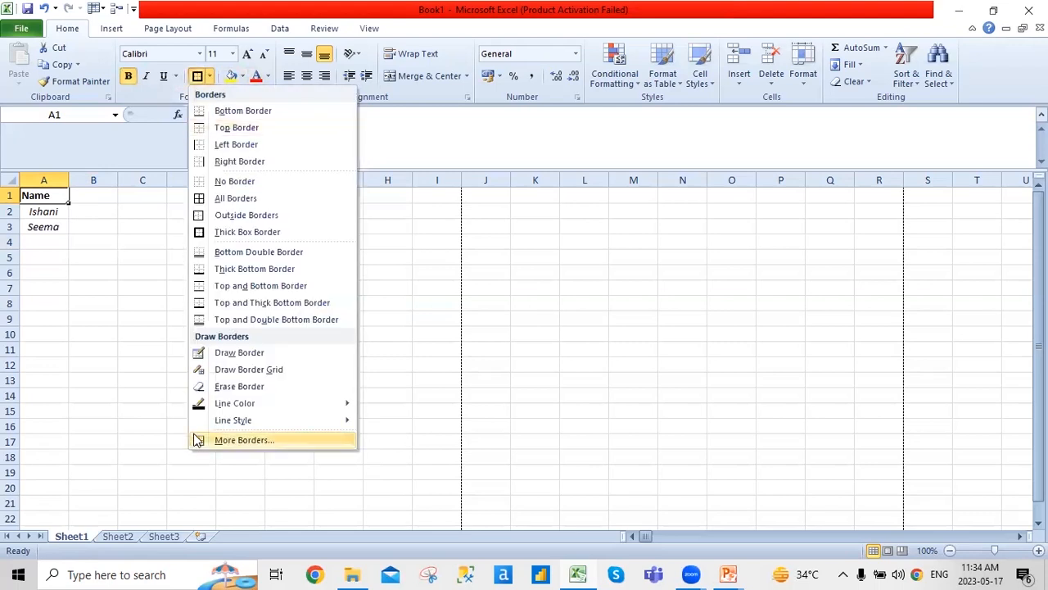
click(47, 195)
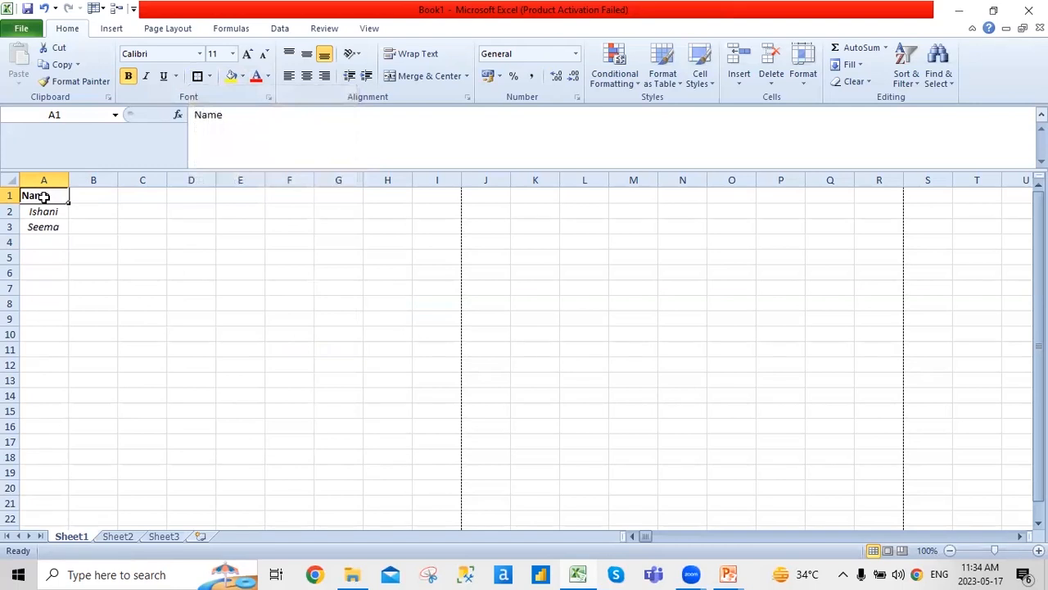
key(alt+h)
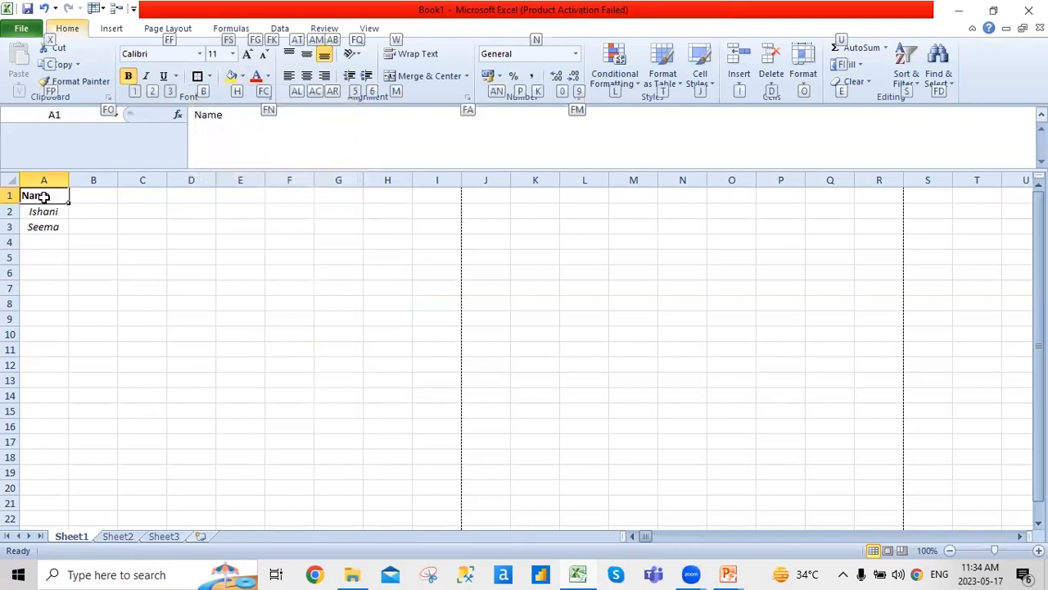
text(n)
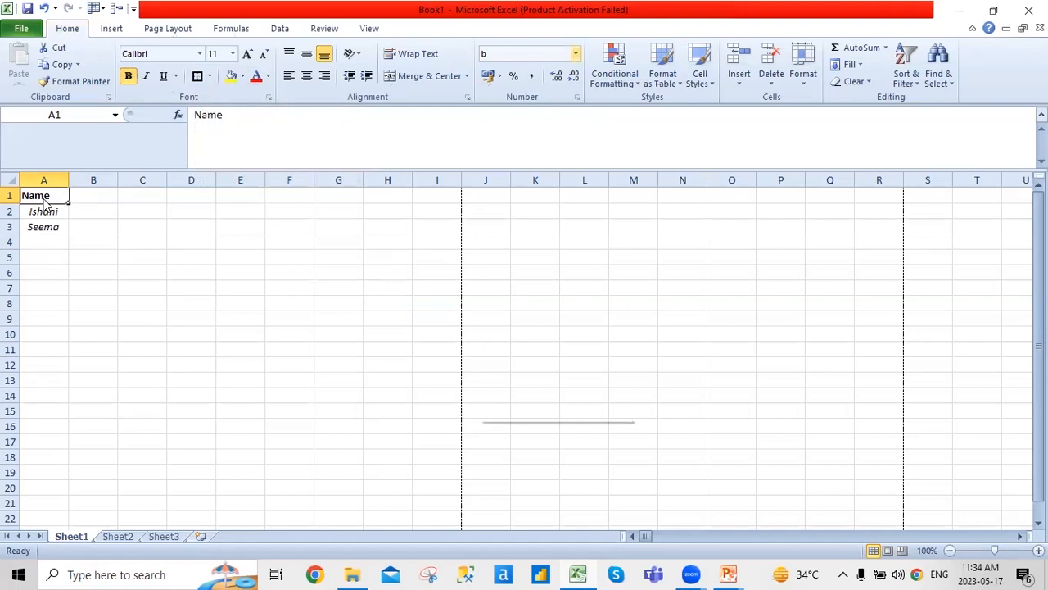
text(b)
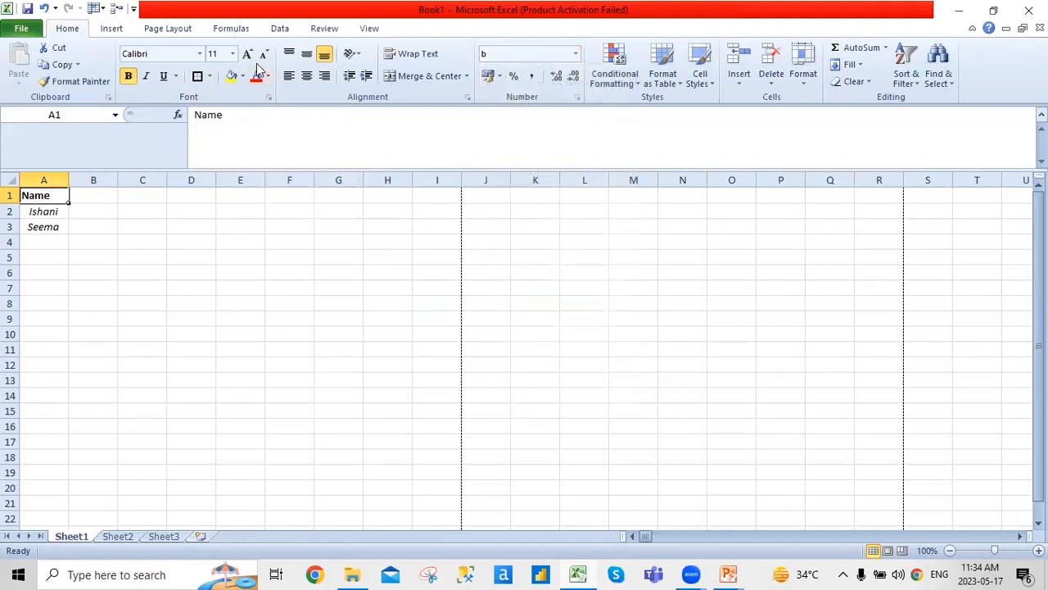
- Remove all borders from the Name header in A1 and make A3 the active cell
click(210, 77)
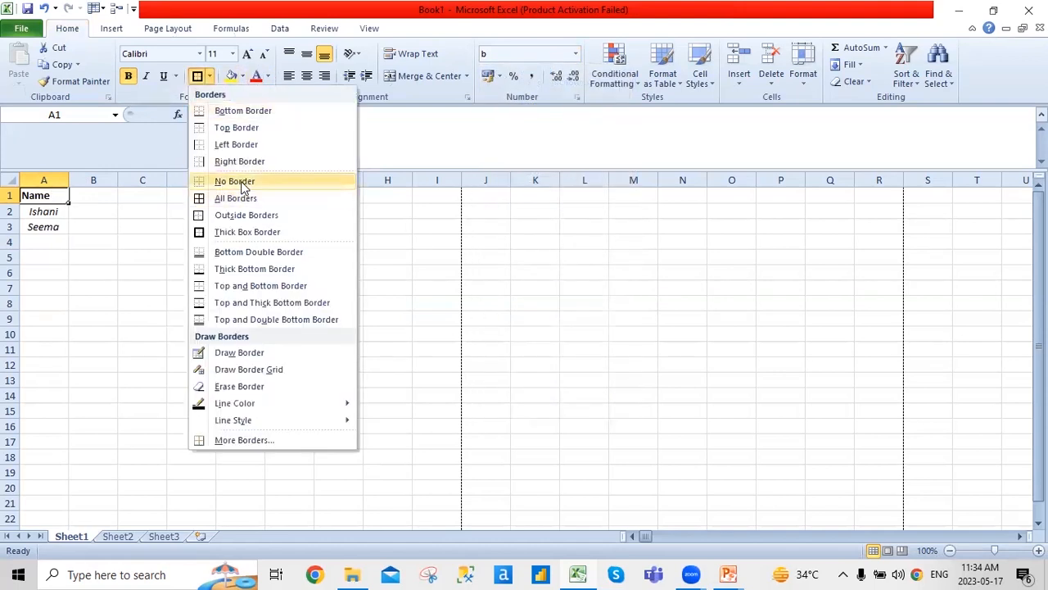
click(241, 187)
click(51, 226)
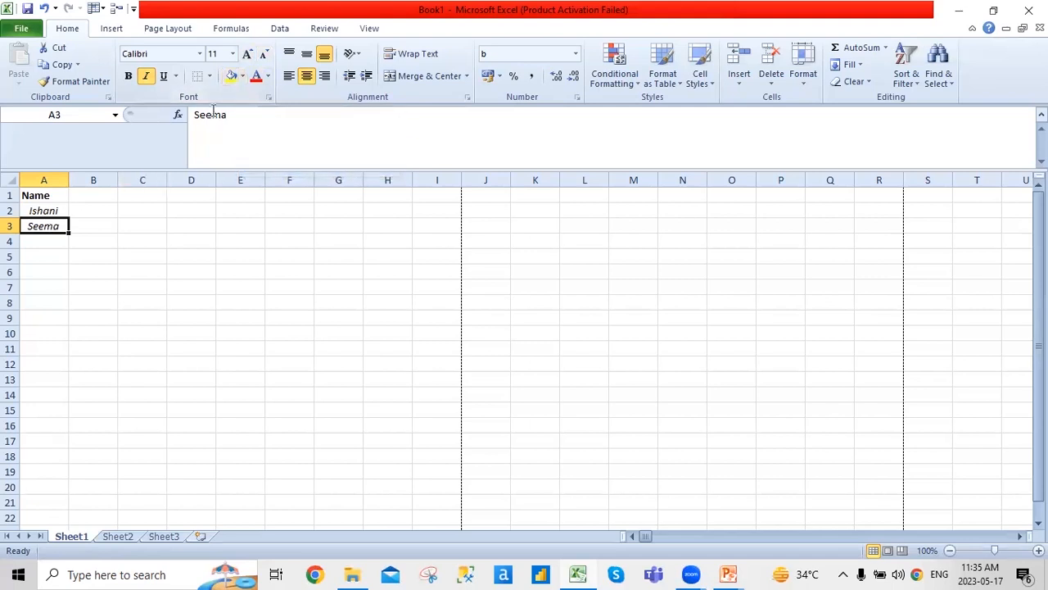
- Apply a yellow fill to A3, clear it with No Fill, and view the fill color palette again
click(233, 76)
click(243, 76)
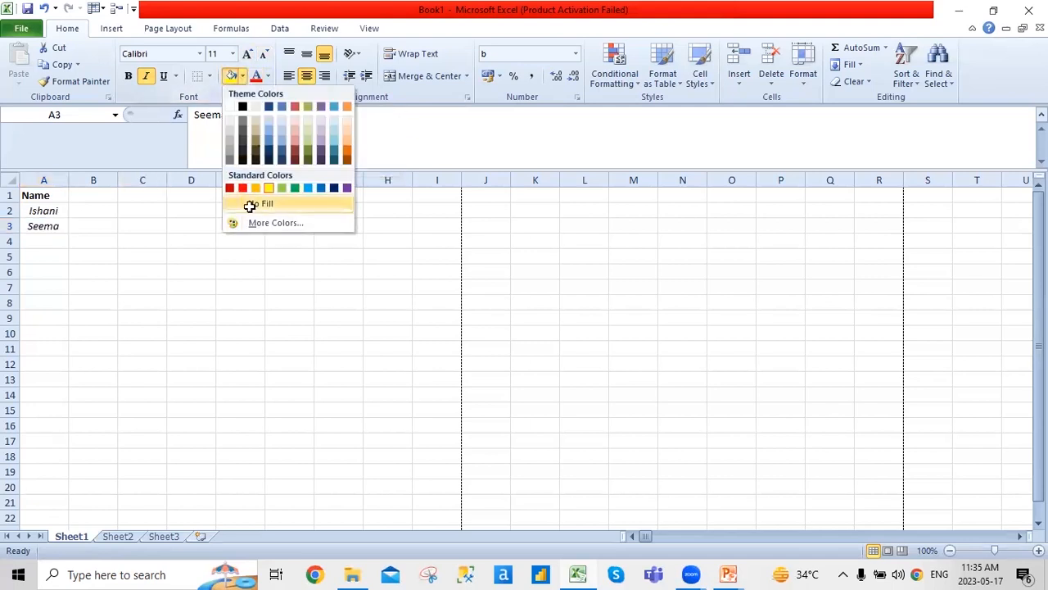
click(250, 205)
click(245, 76)
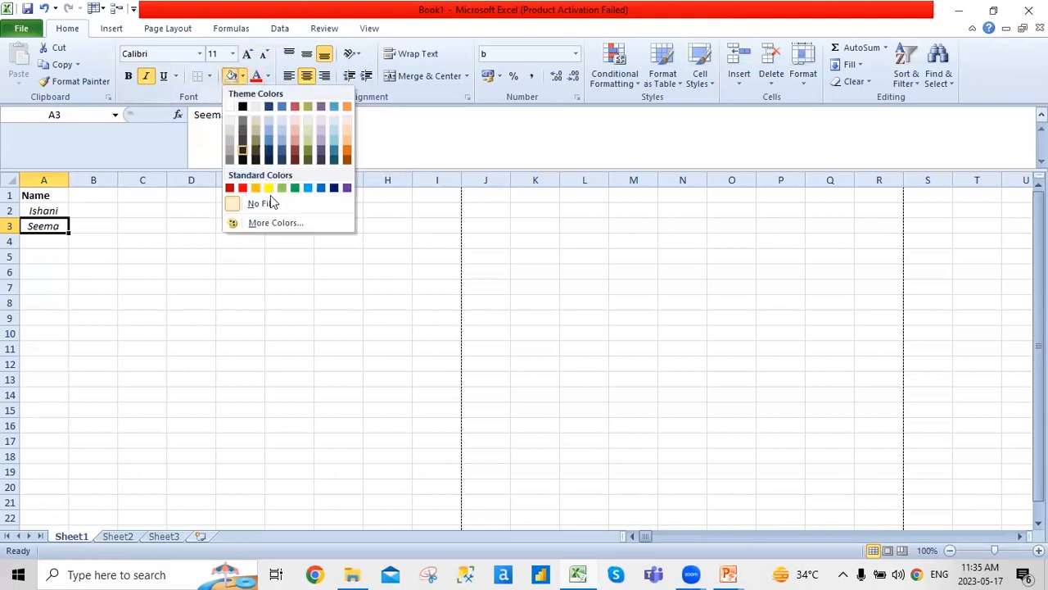
click(158, 245)
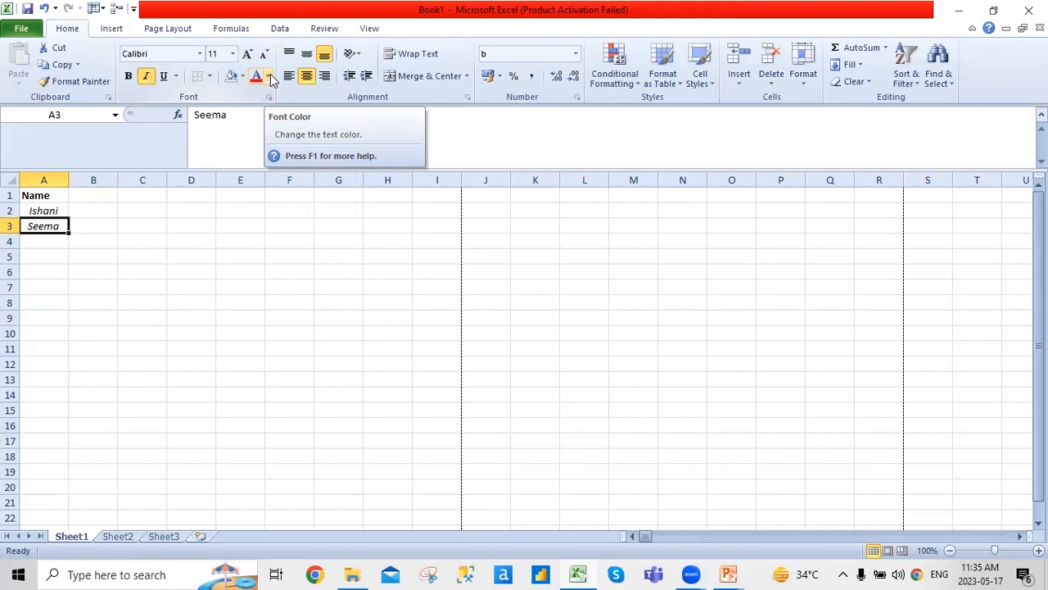
- Color the text in A3 red and return it to the black theme color
click(257, 80)
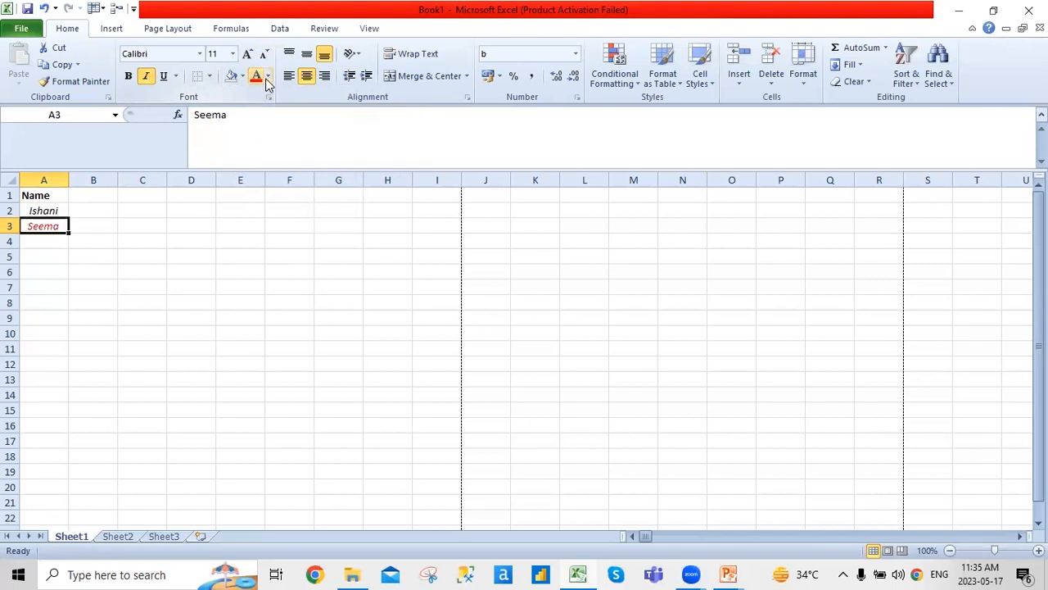
click(268, 76)
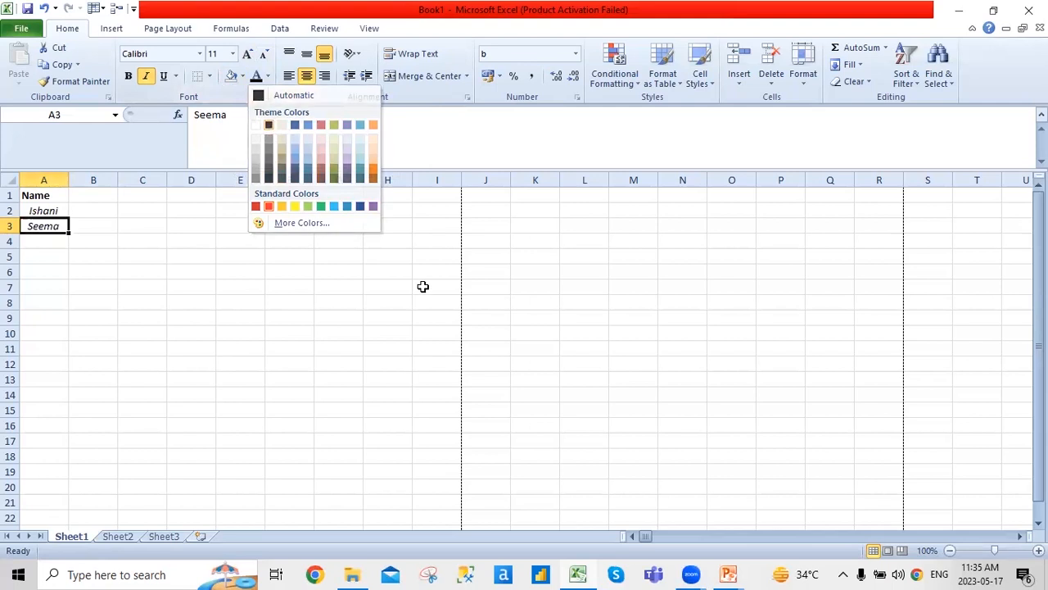
click(268, 125)
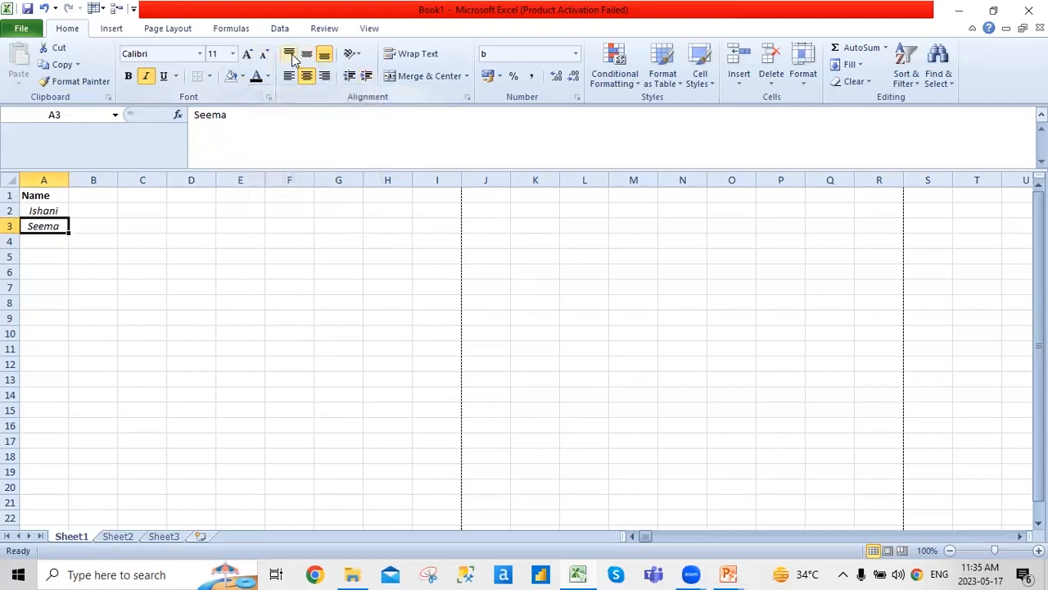
- Try the top, middle and bottom vertical alignments on A3
click(291, 55)
click(306, 56)
click(325, 56)
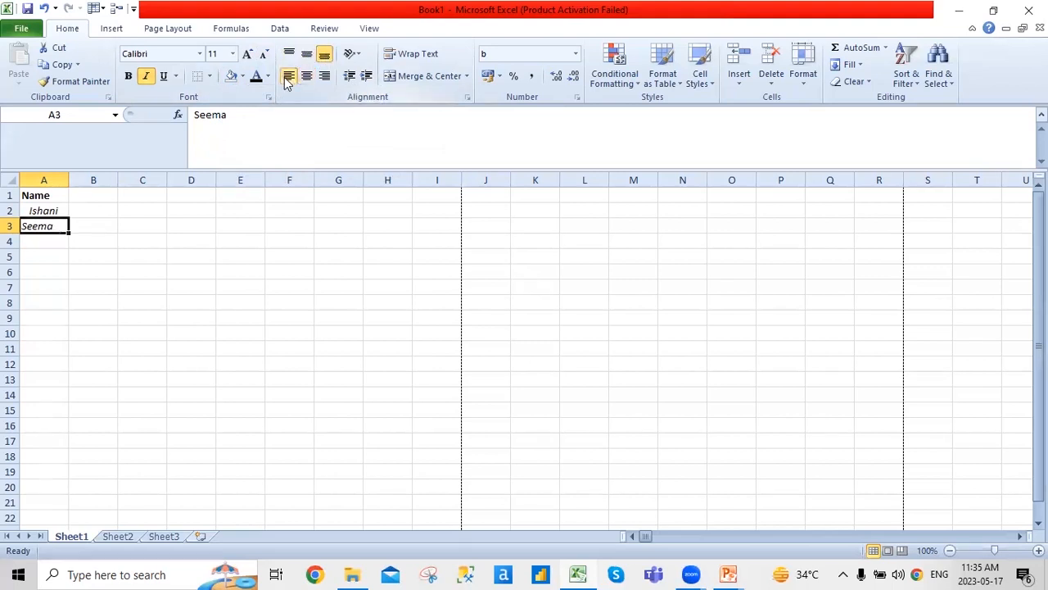
- Try different horizontal and vertical alignments on A3, settling on Middle Align with Center alignment
click(306, 76)
click(324, 77)
click(292, 55)
click(306, 53)
click(306, 76)
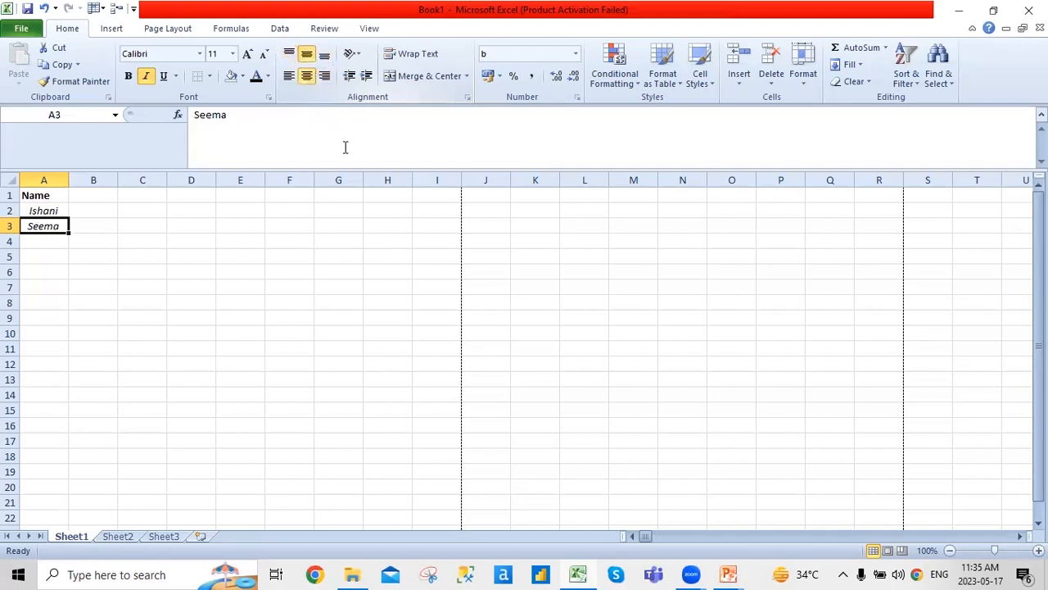
- Orient the text in A3 with Angle Counterclockwise, followed by Angle Clockwise
click(358, 56)
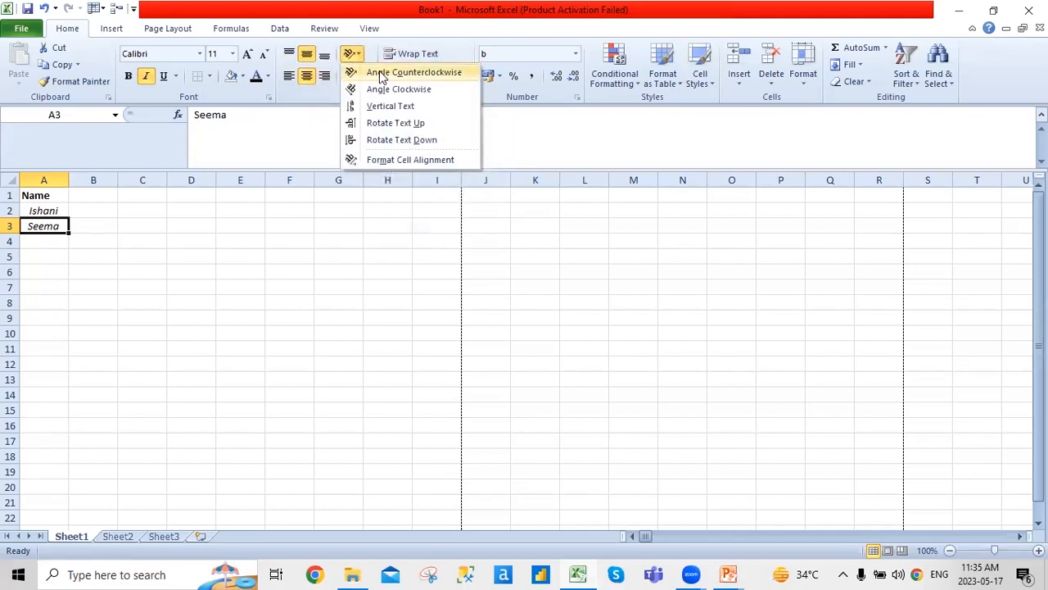
click(381, 74)
click(358, 56)
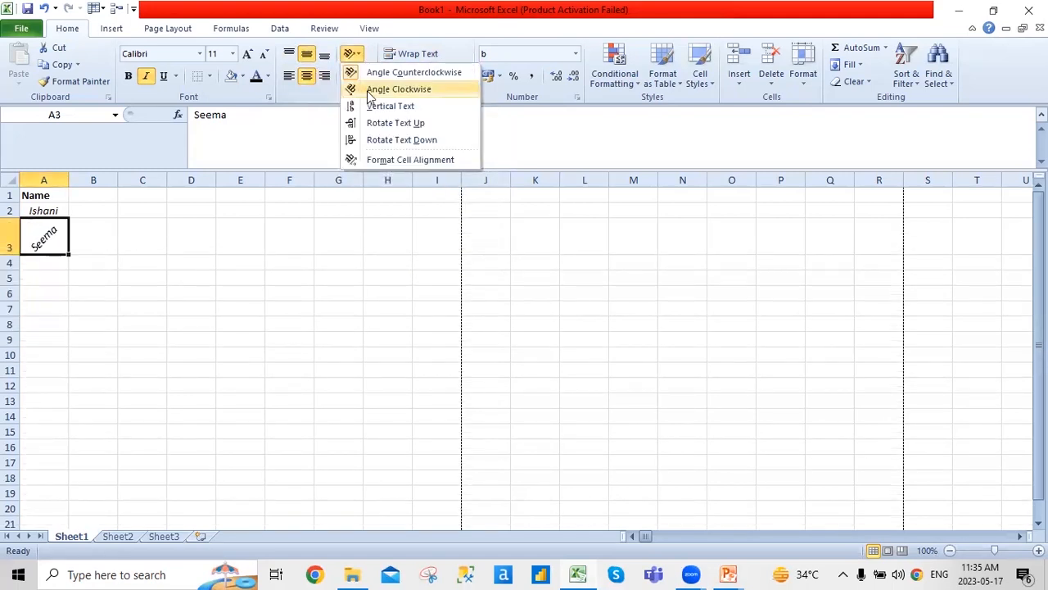
click(377, 92)
- Change the orientation of A3 to Vertical Text, followed by Rotate Text Up
click(362, 53)
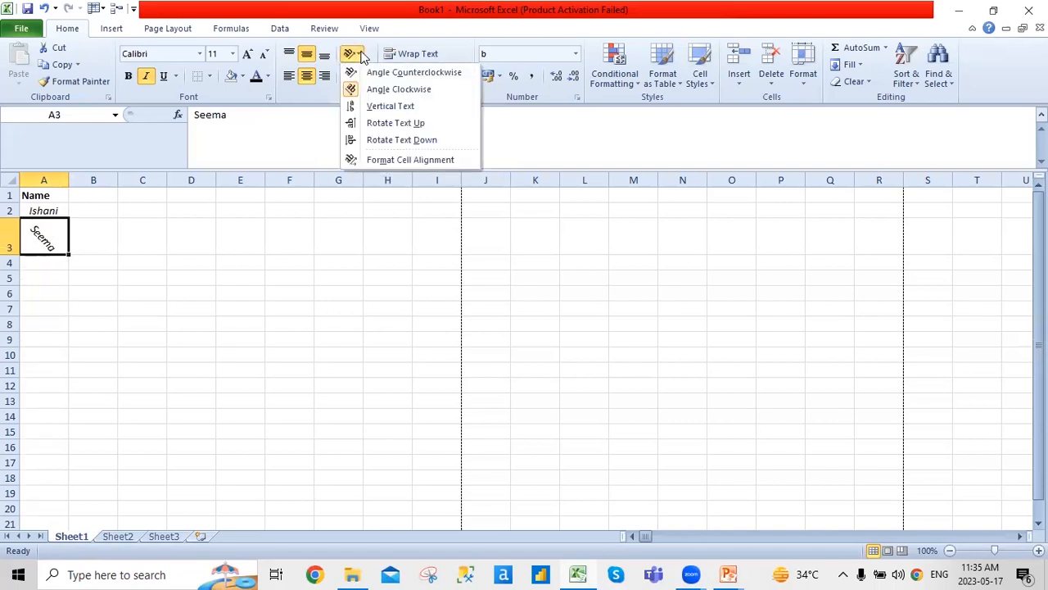
click(378, 107)
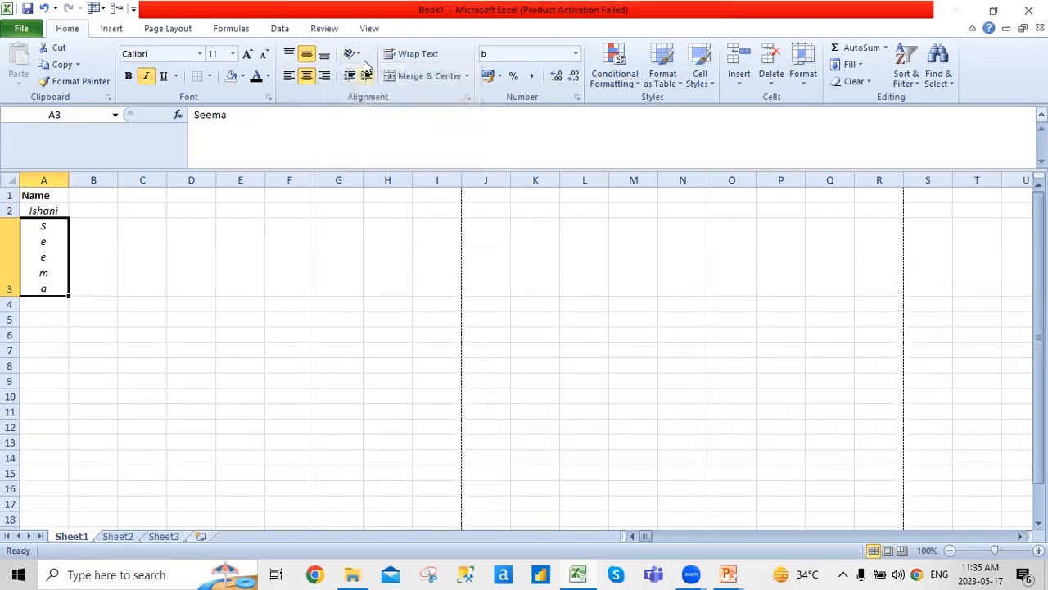
click(353, 54)
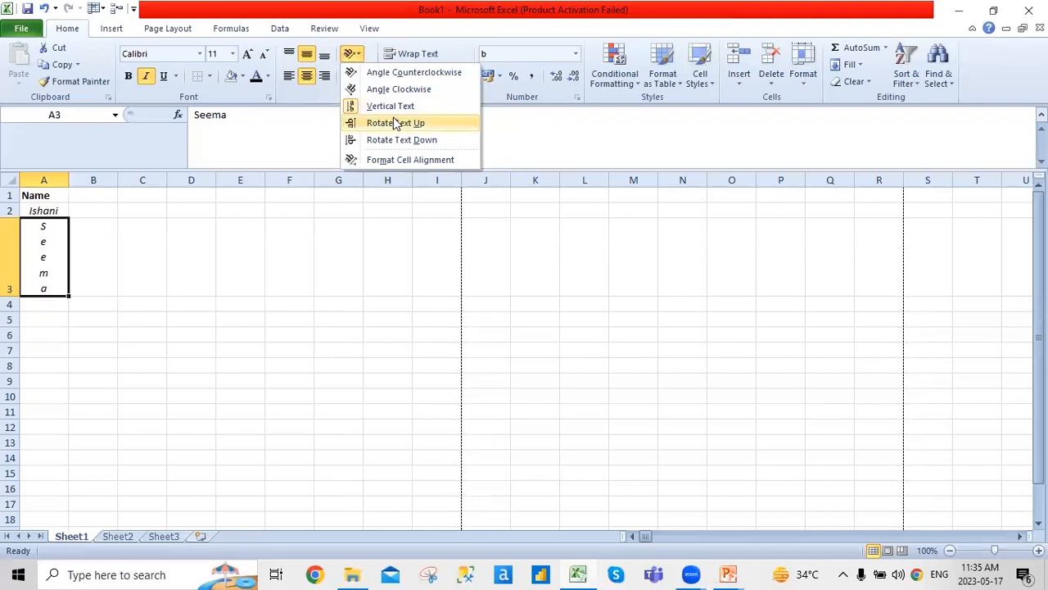
click(395, 123)
- Apply Rotate Text Down to A3 and view its Format Cells alignment settings without changing them
click(354, 54)
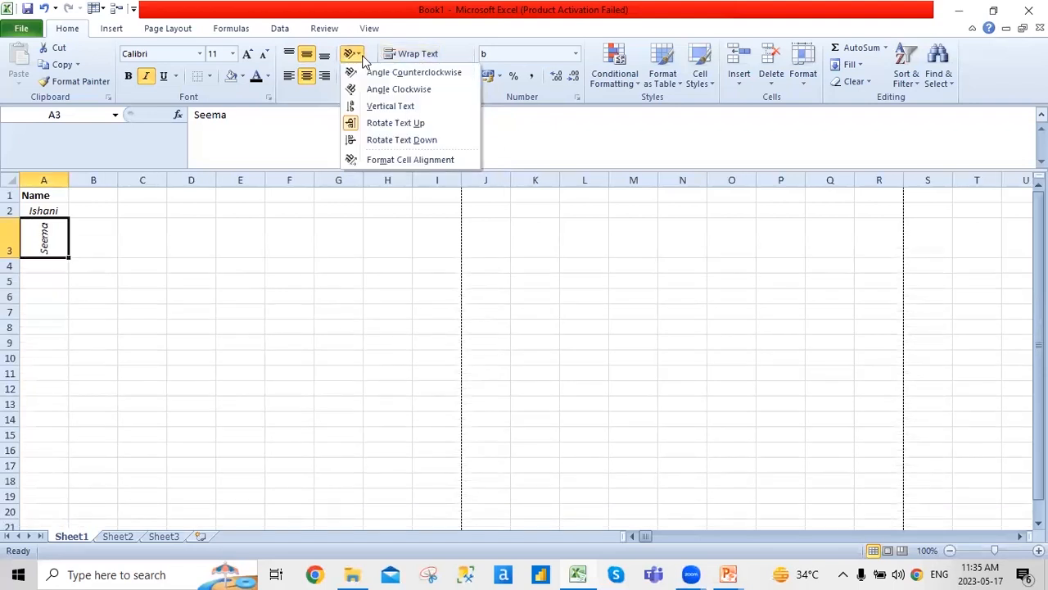
click(395, 140)
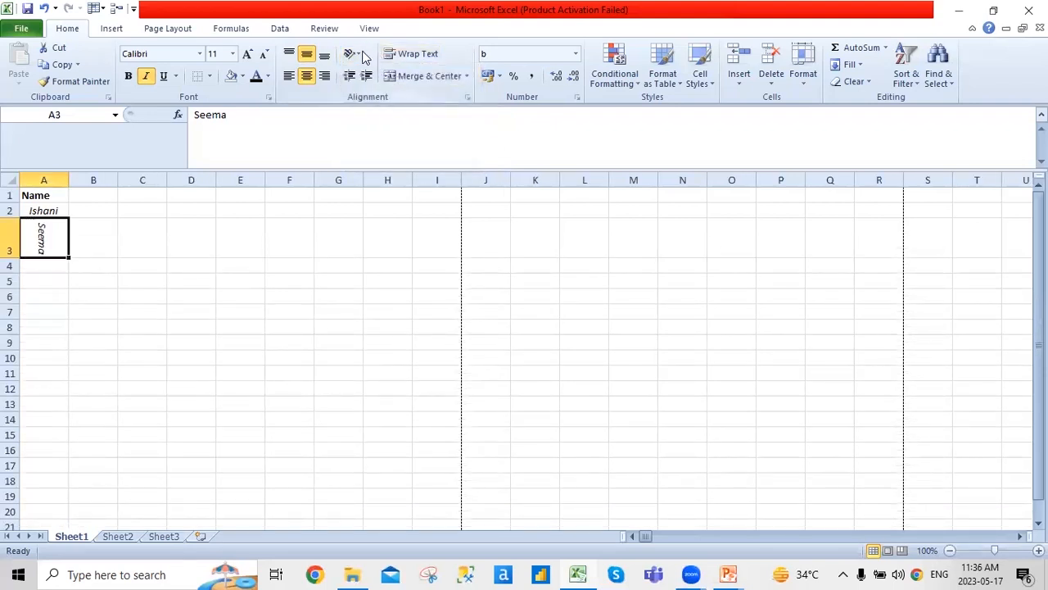
click(358, 54)
click(381, 158)
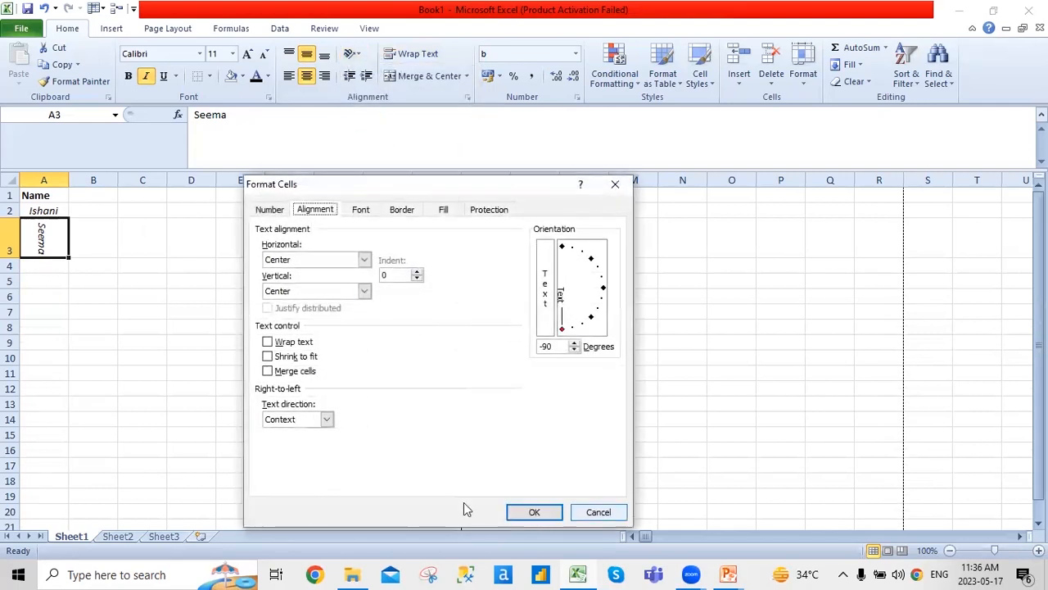
click(627, 183)
- Undo all the text orientation changes made to A3
key(ctrl+z)
key(ctrl+z)
key(ctrl+z)
key(ctrl+z)
key(ctrl+z)
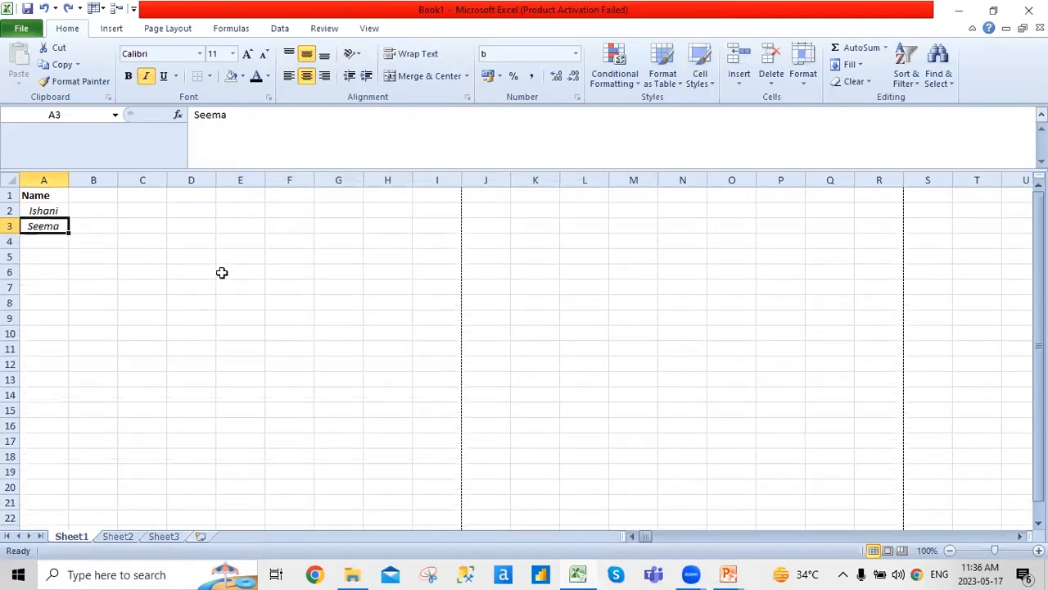
- Increase the indent of the text in A3 and make A2 the active cell
click(363, 80)
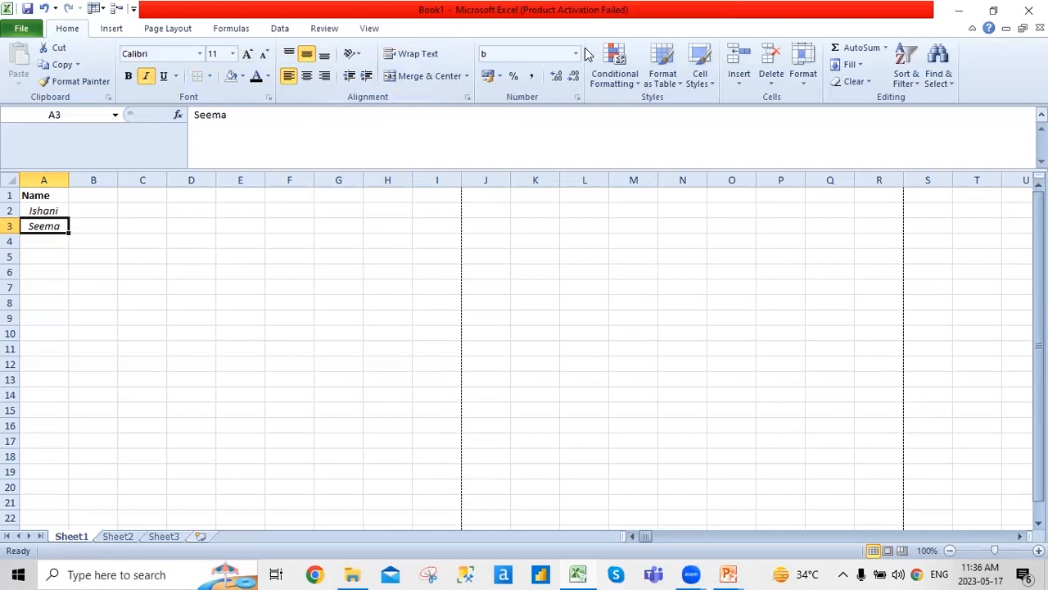
click(65, 210)
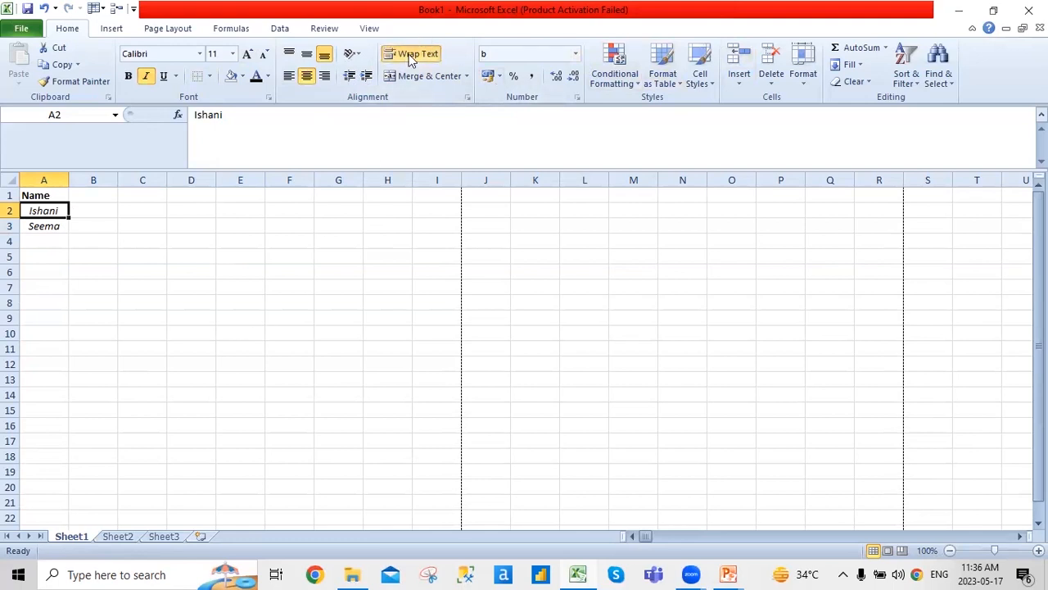
- Merge and center the Name header across A1:B1
click(465, 77)
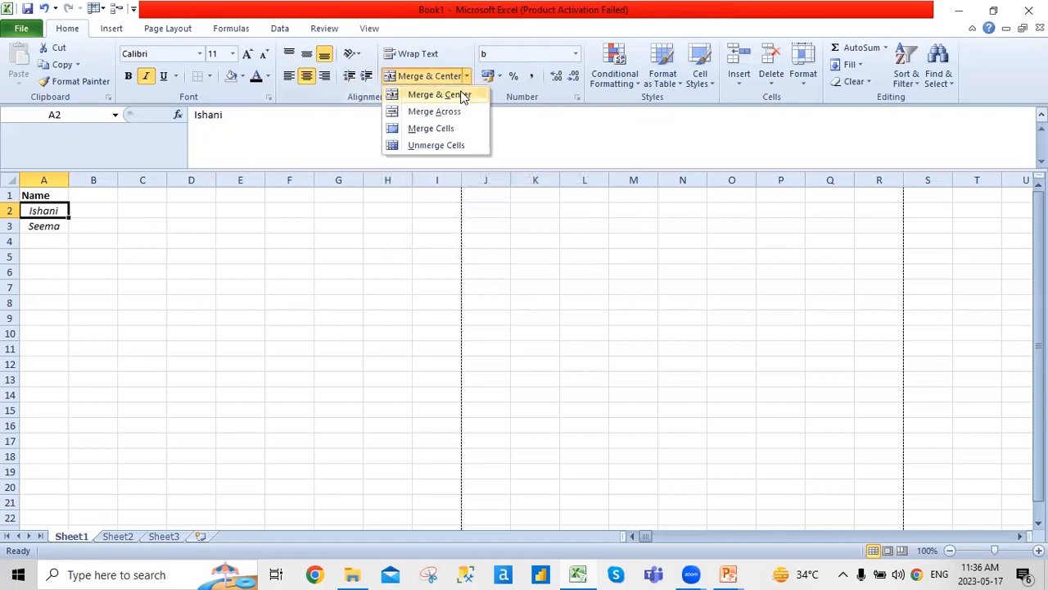
click(423, 100)
drag(58, 191, 84, 191)
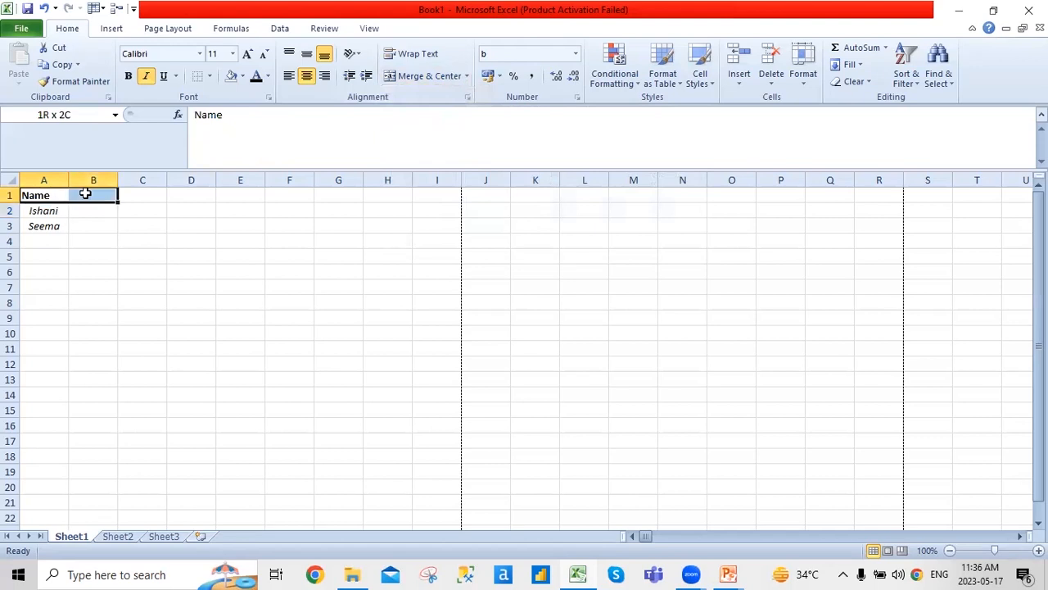
click(430, 76)
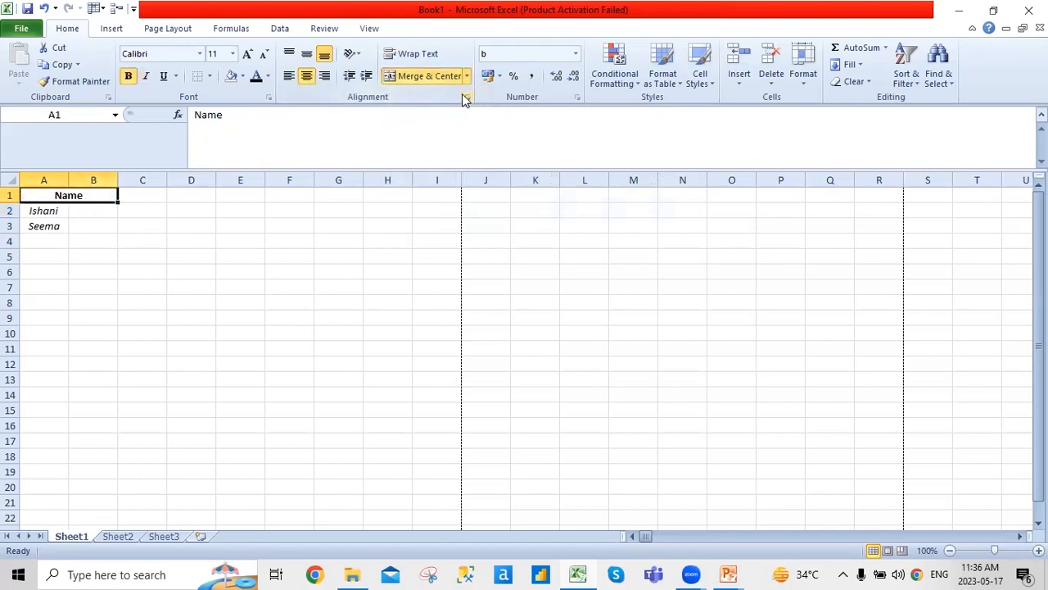
- Try Merge Across and Merge Cells on the merged Name header in A1:B1
click(468, 75)
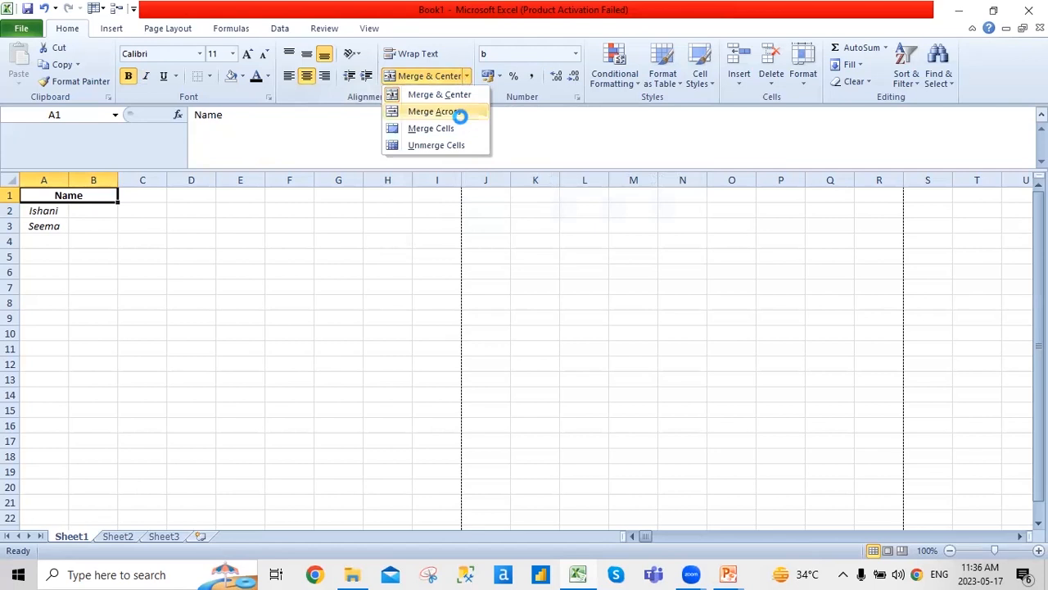
click(458, 109)
click(466, 76)
click(442, 128)
- Unmerge the Name header cells A1:B1 and make A8 the active cell
click(465, 76)
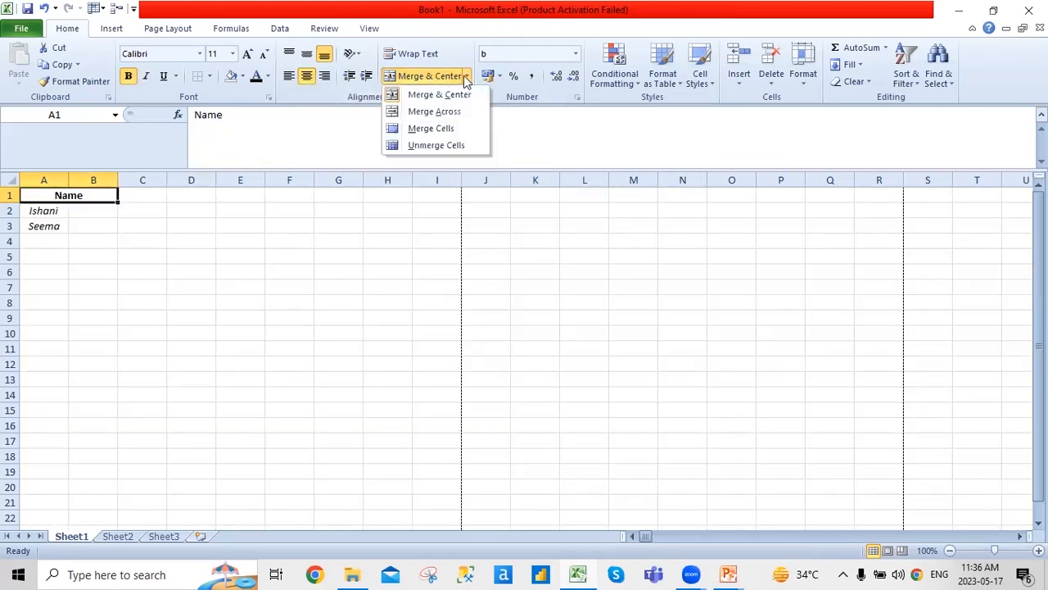
click(443, 145)
click(31, 301)
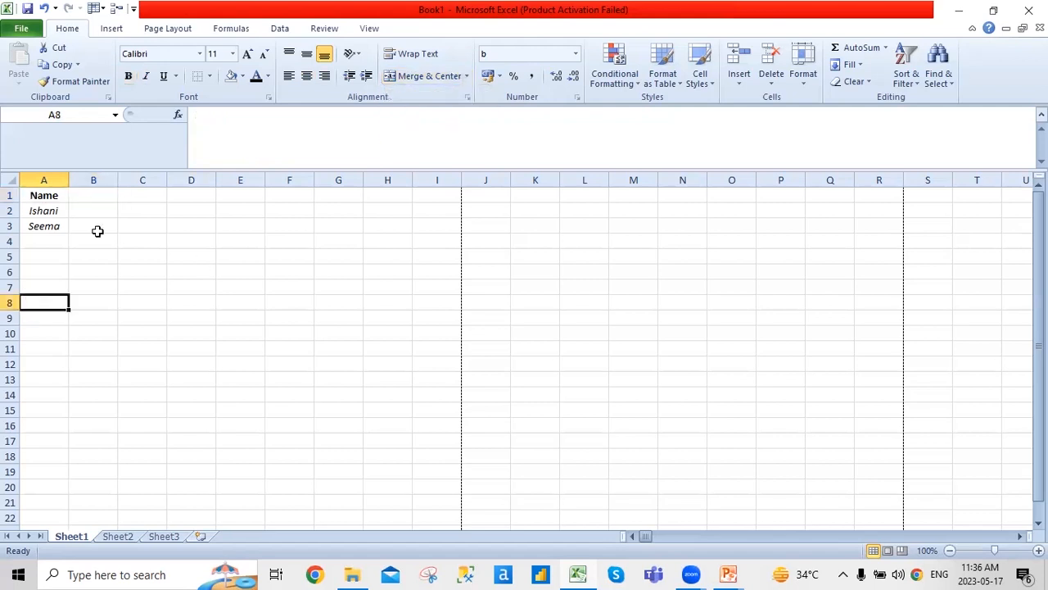
- Set the number format of the Name header in A1 to General
click(59, 198)
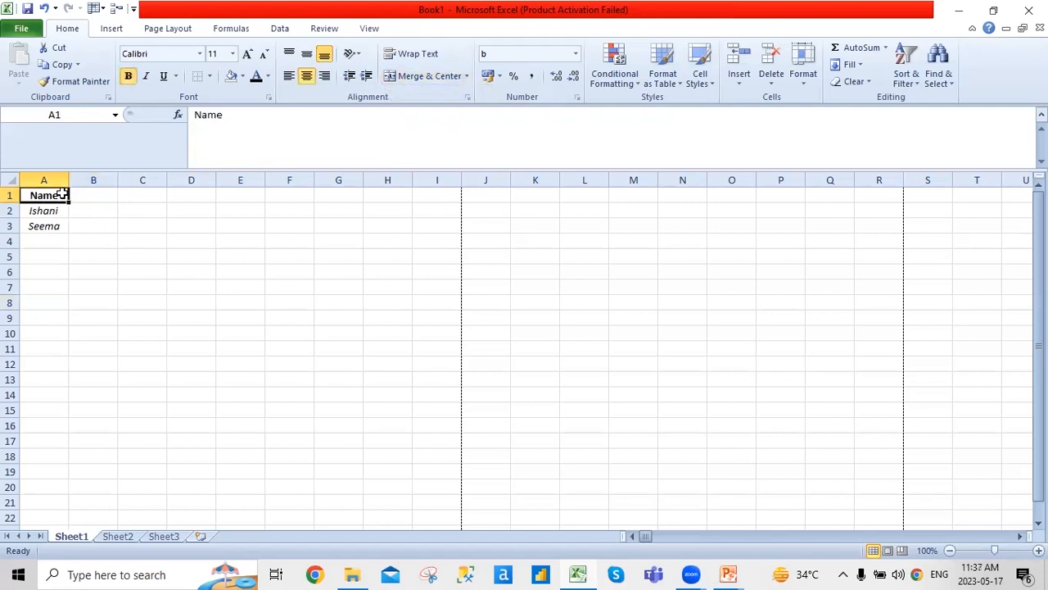
click(575, 54)
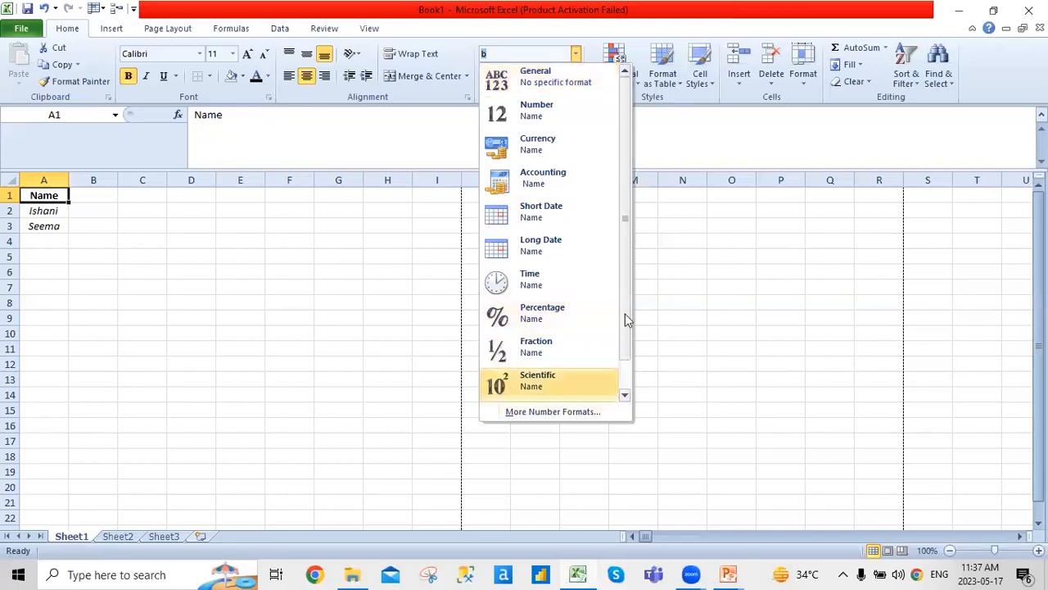
click(550, 74)
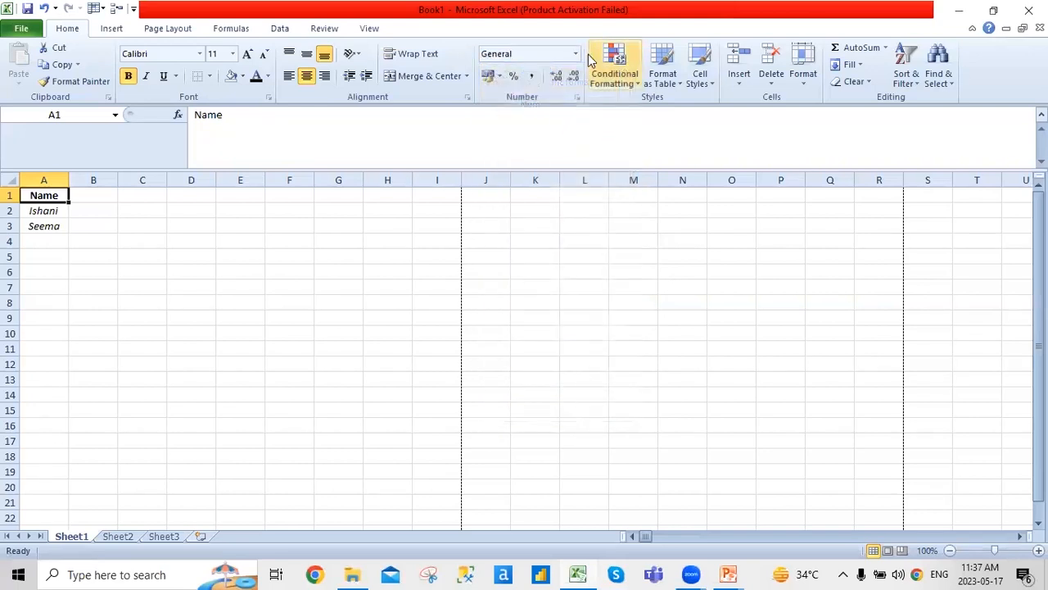
- Look through the additional number formats and the accounting currency formats available for A1
click(576, 56)
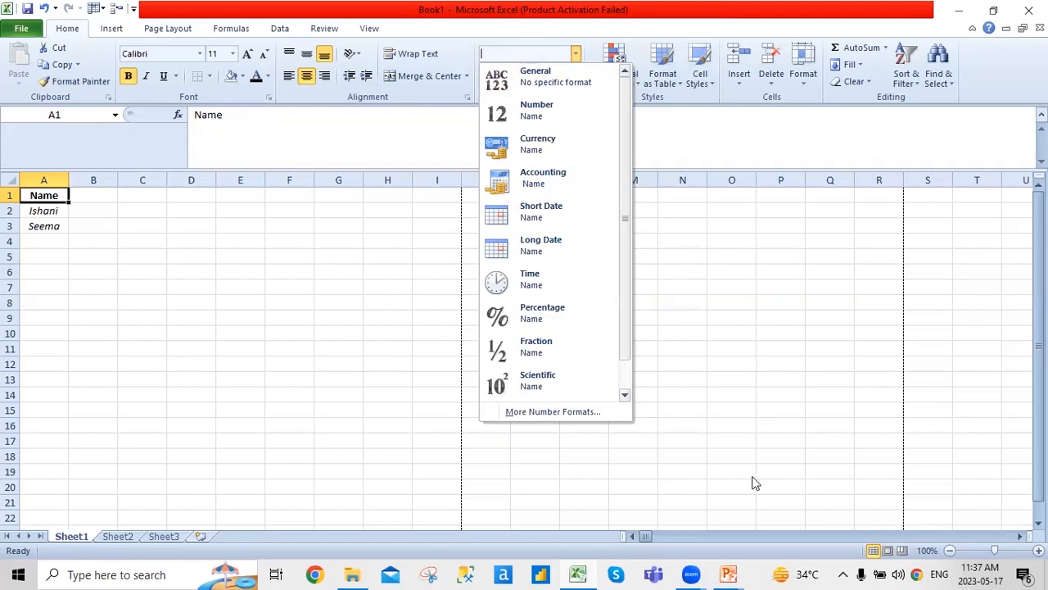
click(597, 415)
click(616, 183)
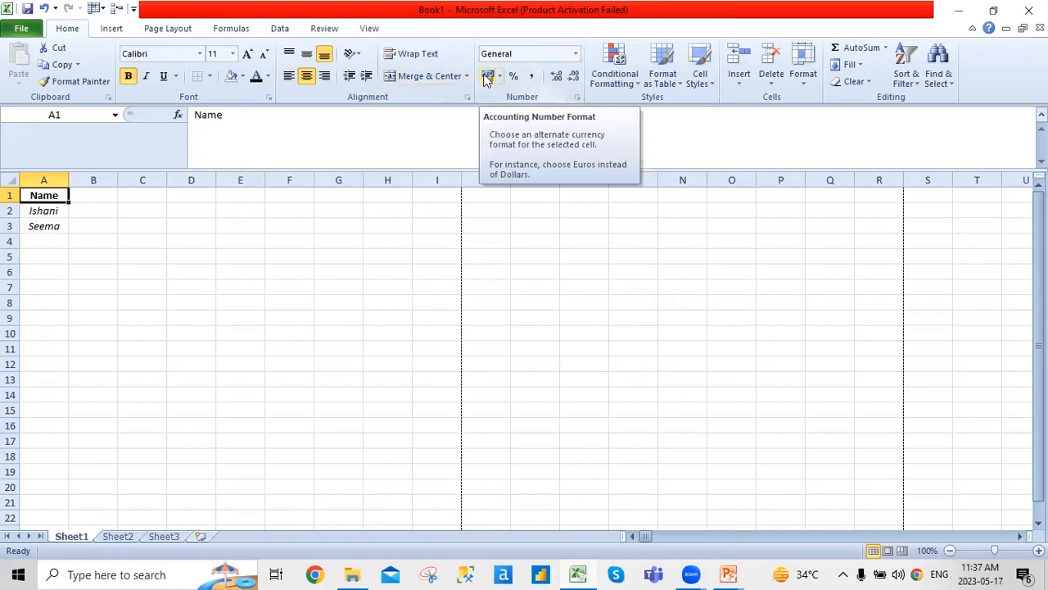
click(499, 76)
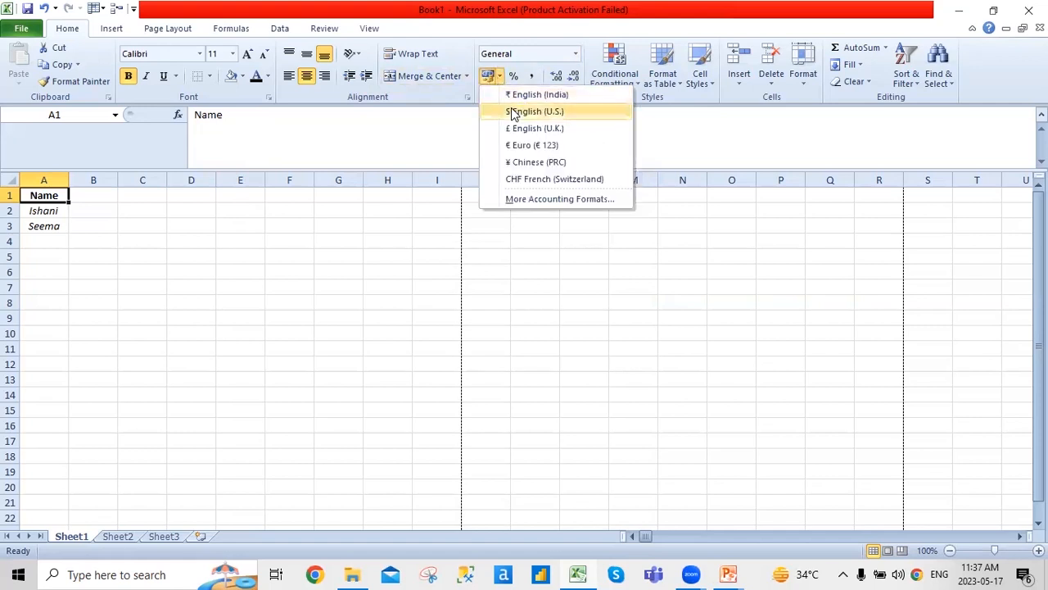
click(543, 114)
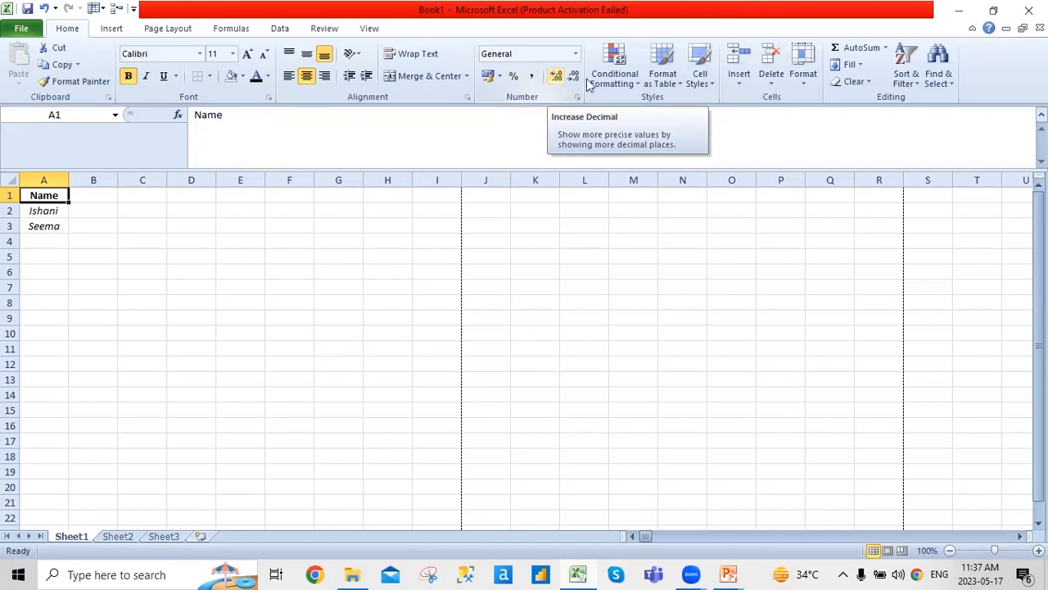
- Look through the conditional formatting options and the icon styles offered for a new Icon Sets rule, without applying one
click(614, 78)
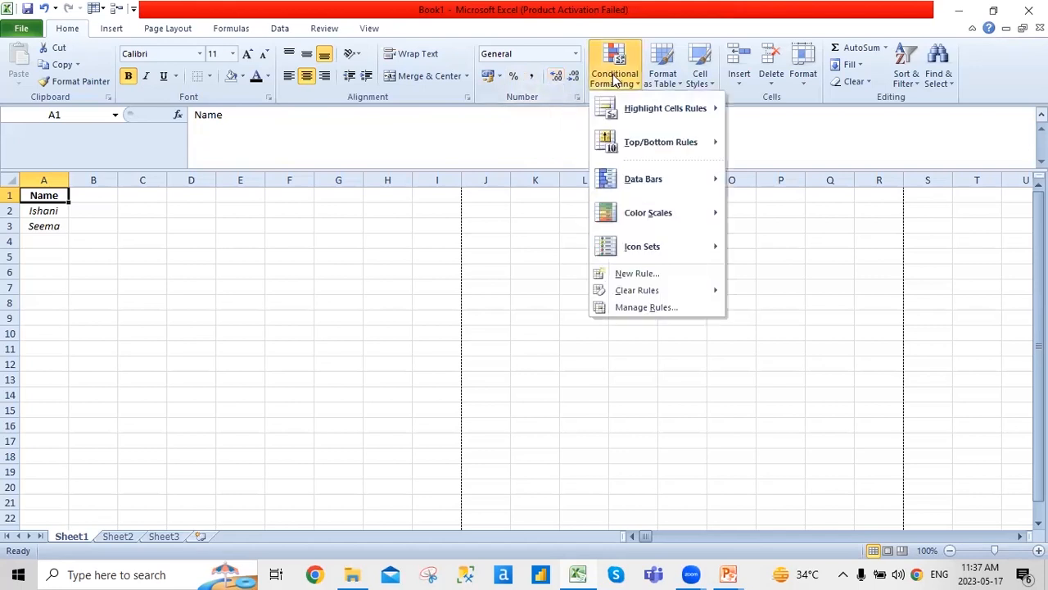
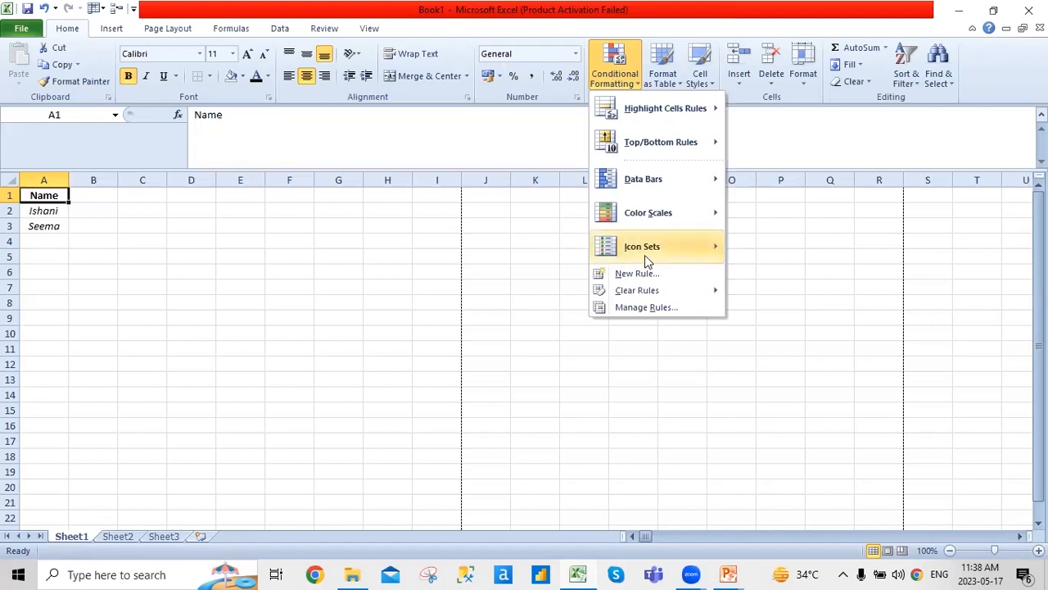
mouse_move(646, 257)
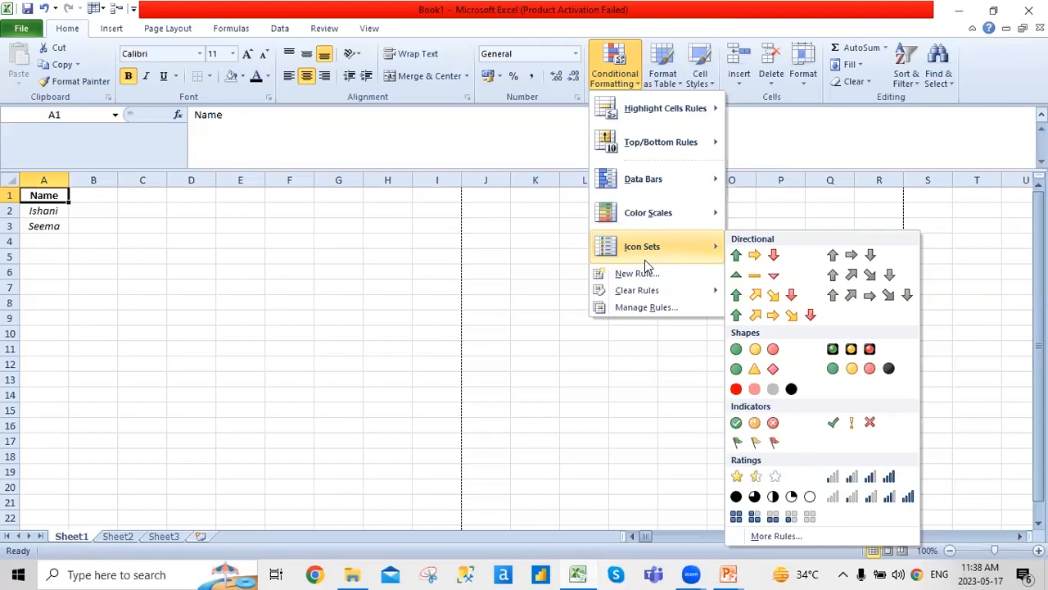
click(785, 537)
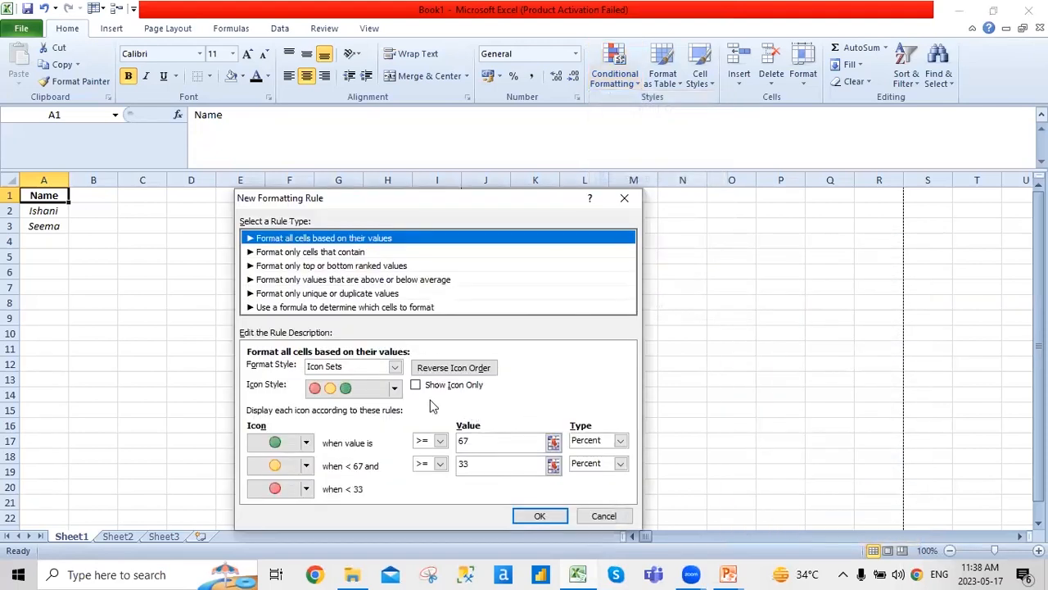
click(394, 390)
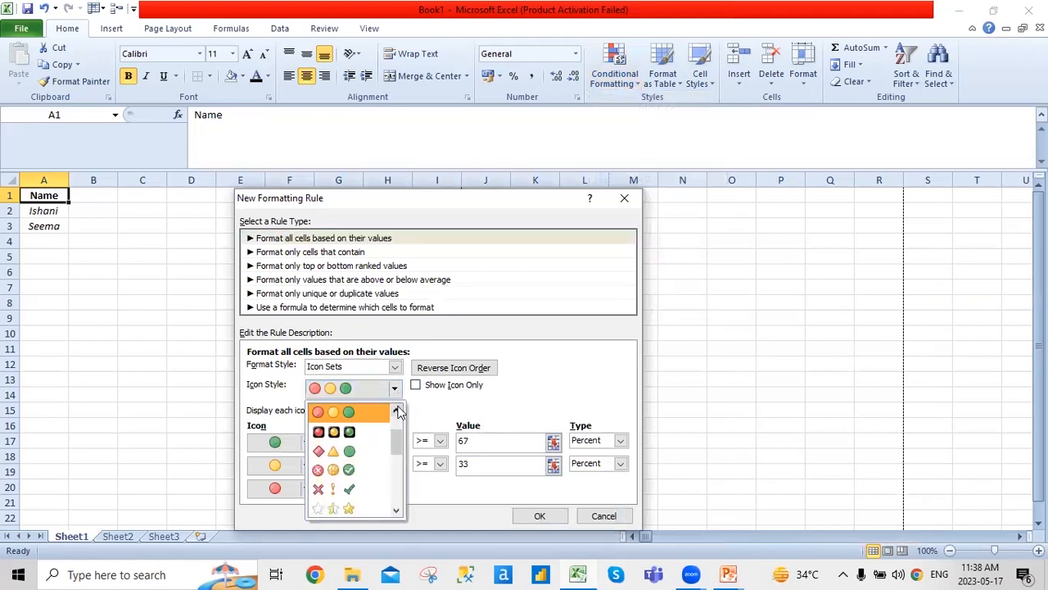
click(629, 202)
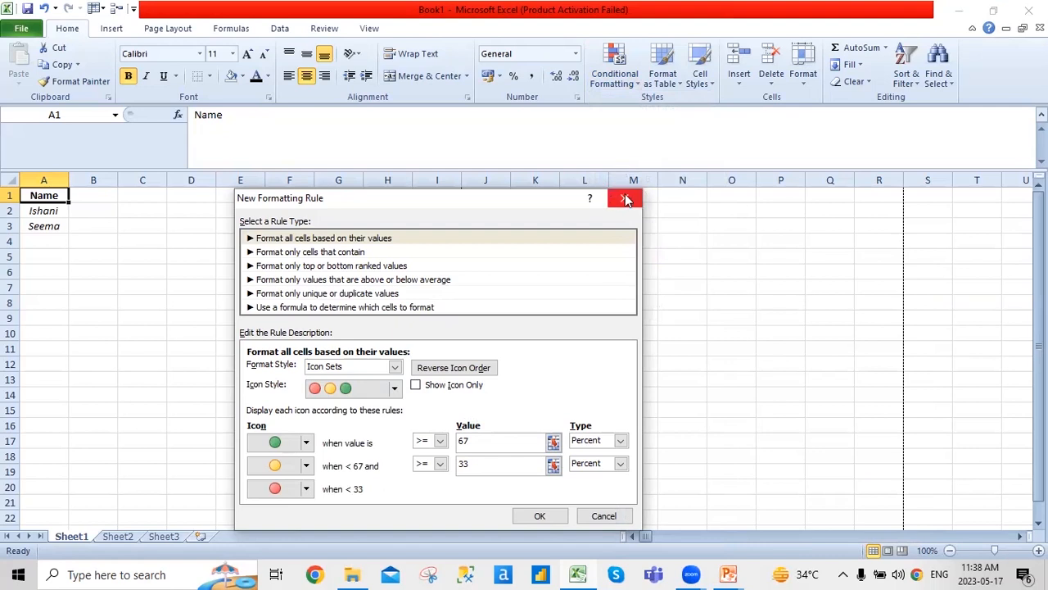
key(Escape)
- Look through the table and cell style galleries and the insert, delete and format options for cells
click(662, 74)
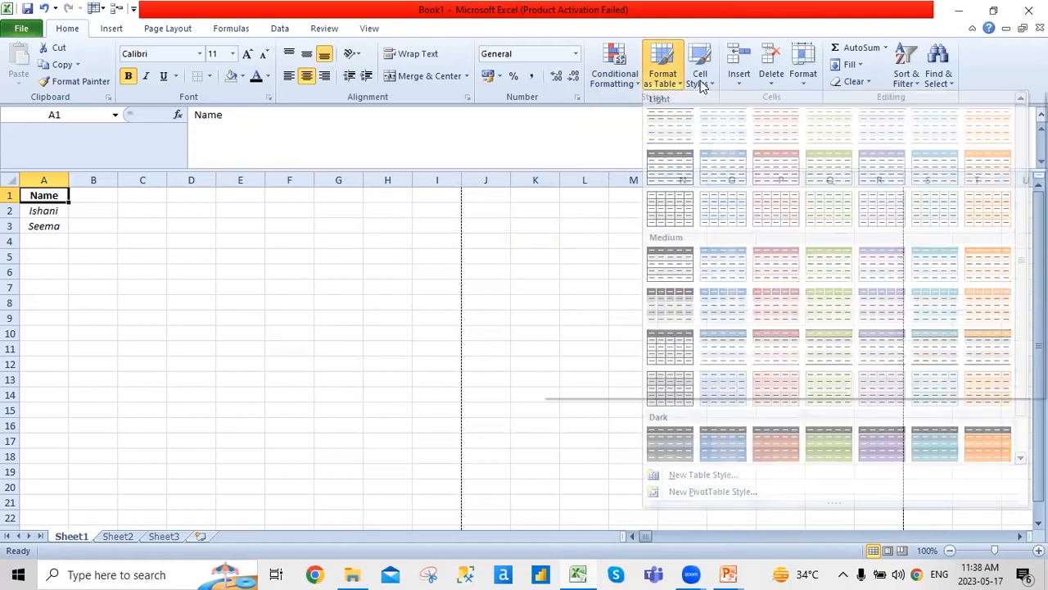
click(700, 81)
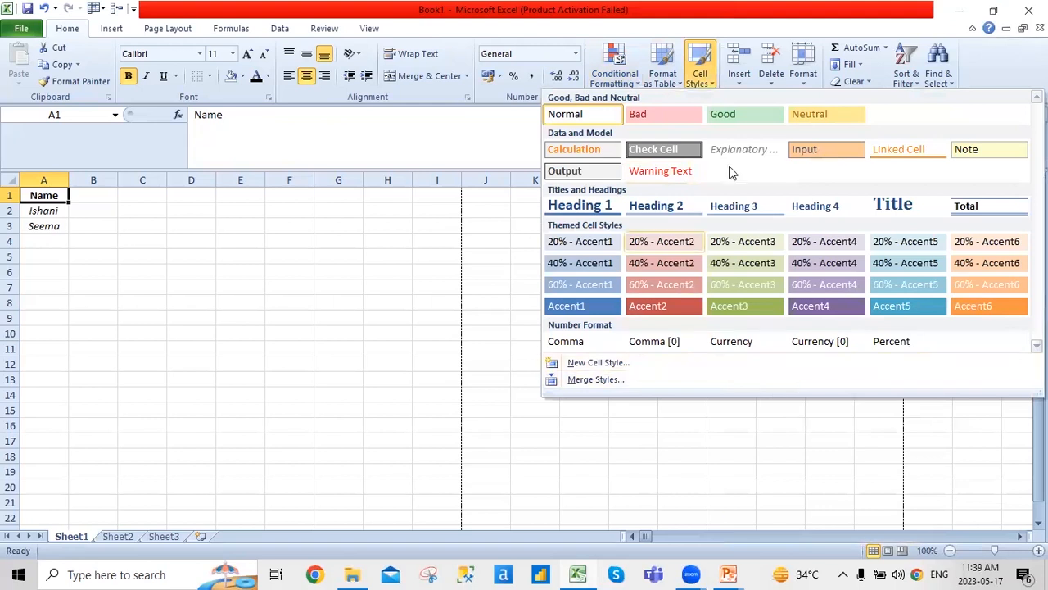
click(742, 77)
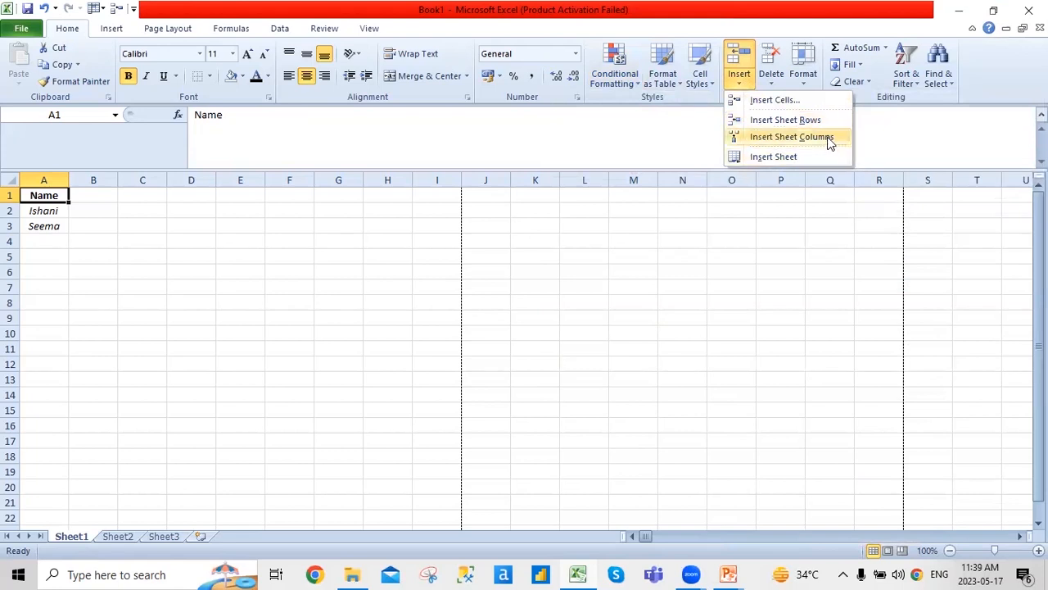
click(775, 82)
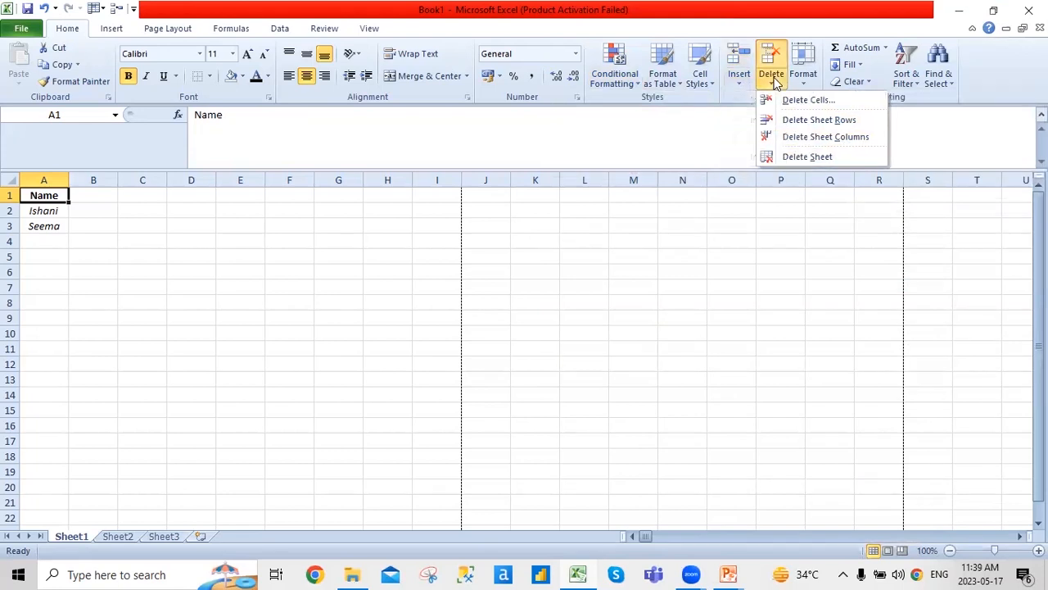
click(805, 82)
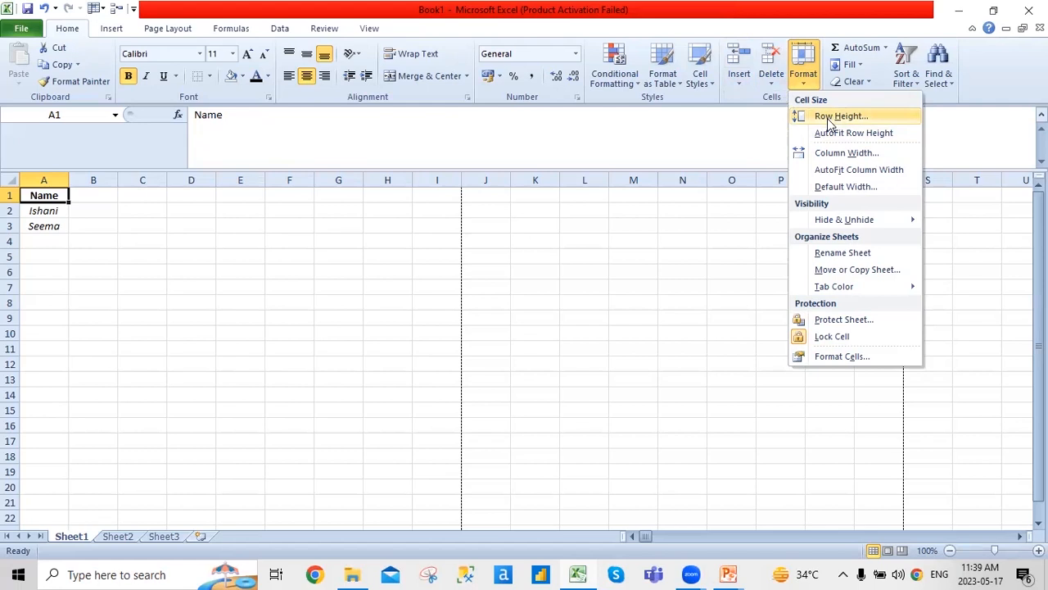
mouse_move(848, 303)
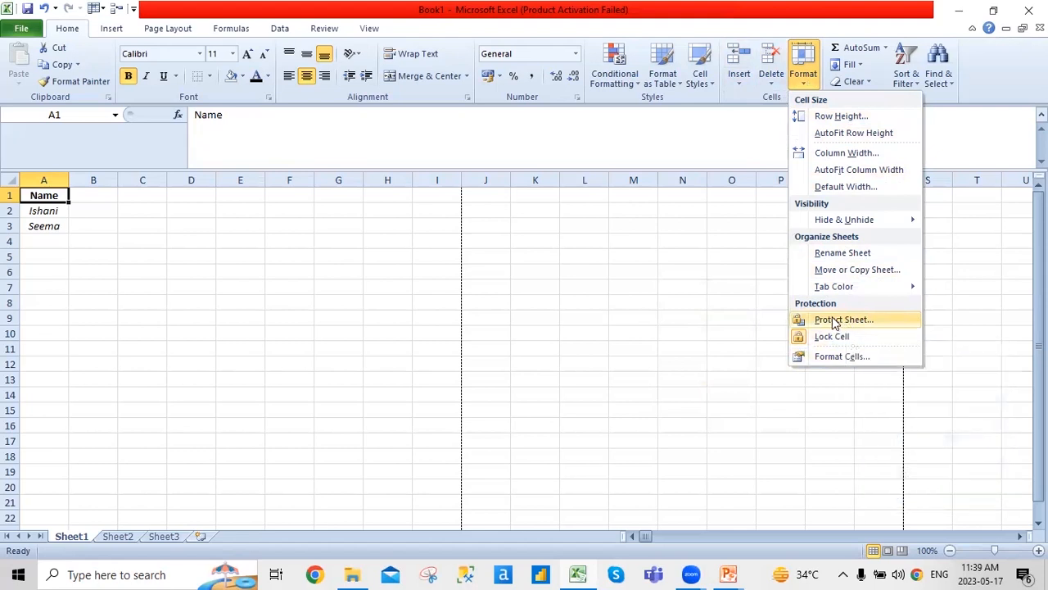
click(704, 211)
- Look through the AutoSum, Fill, Clear, Sort & Filter and Find & Select options
click(886, 48)
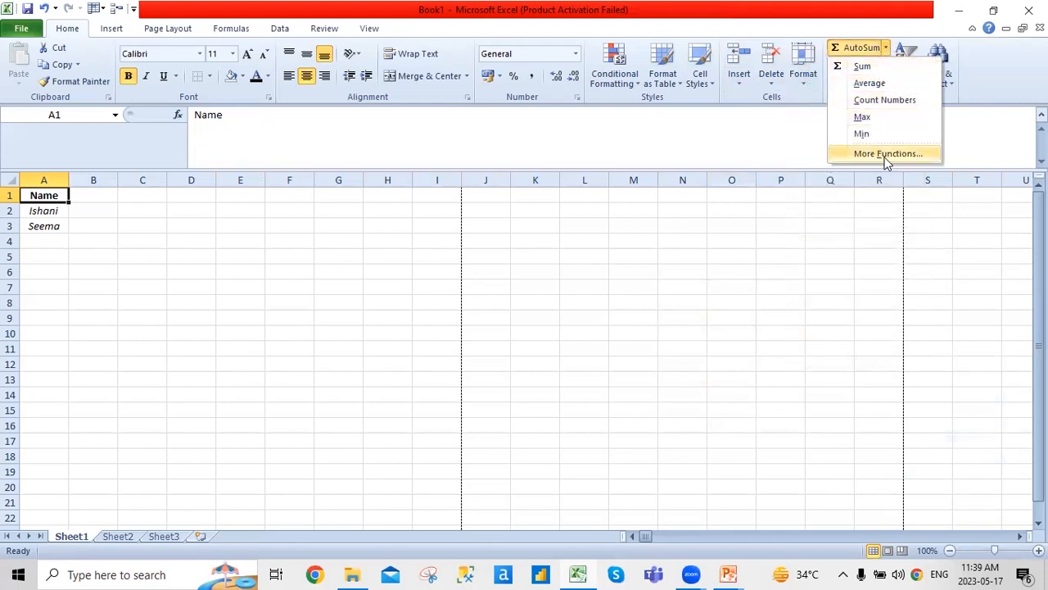
click(863, 220)
click(859, 70)
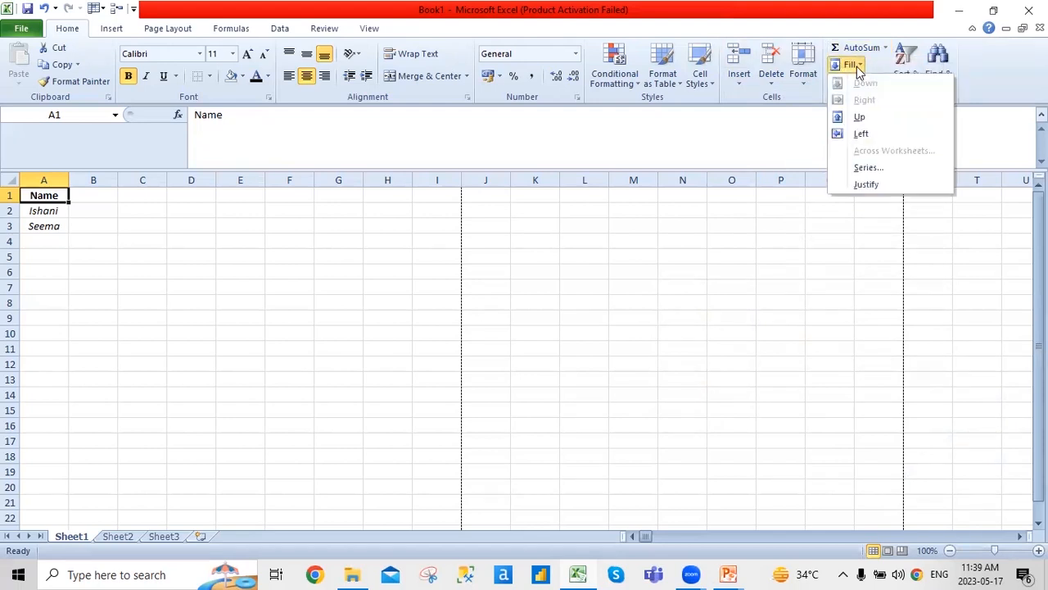
click(848, 205)
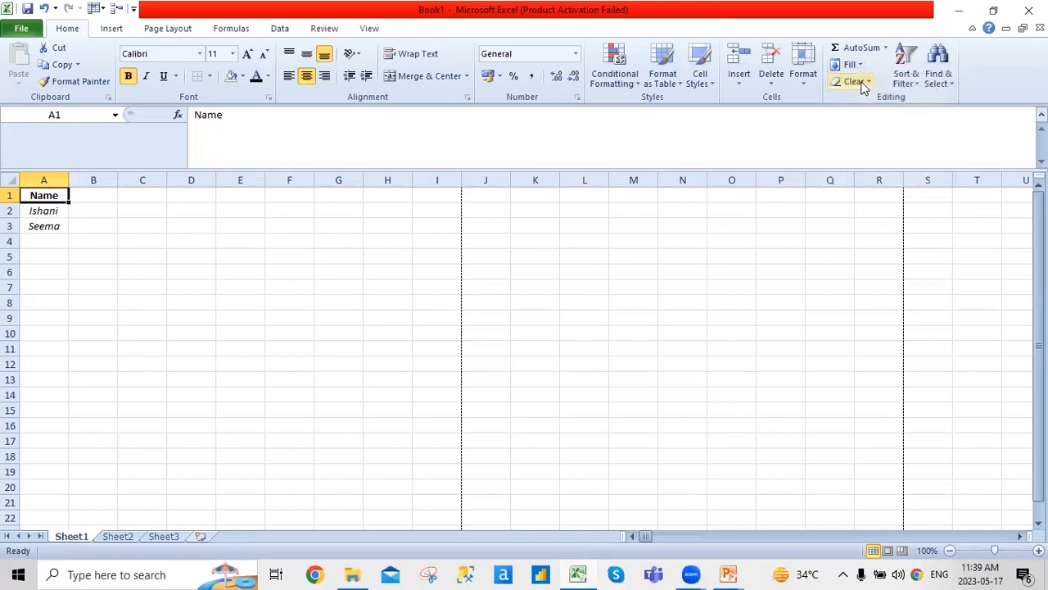
click(861, 85)
click(845, 236)
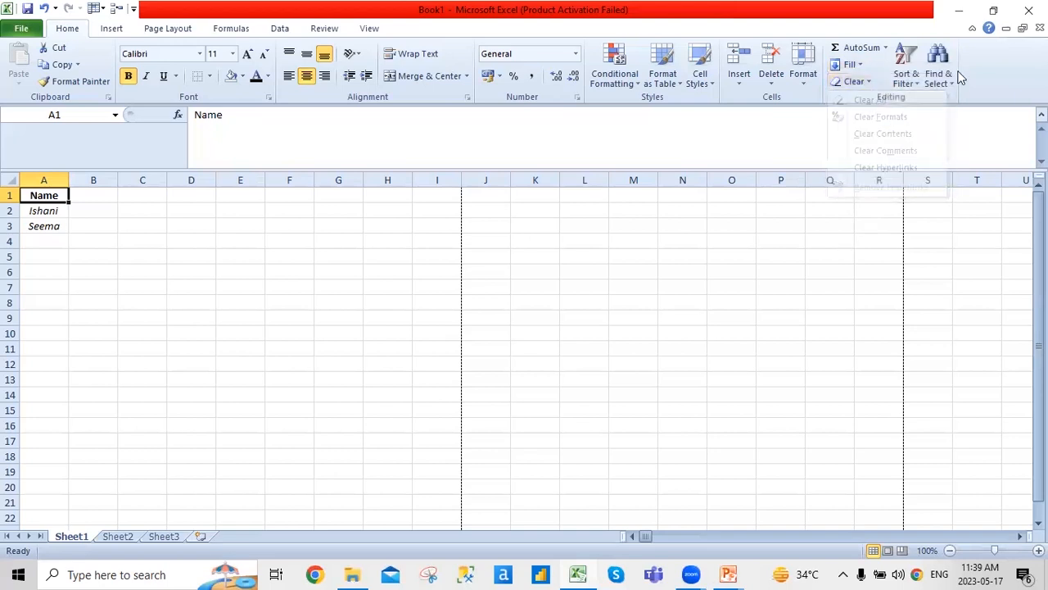
click(905, 82)
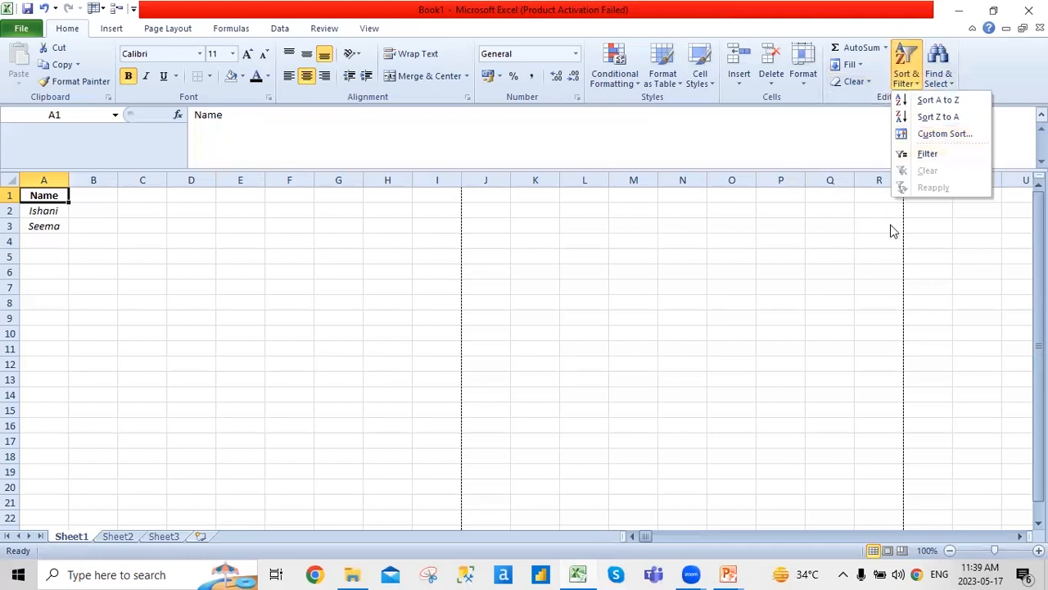
click(952, 85)
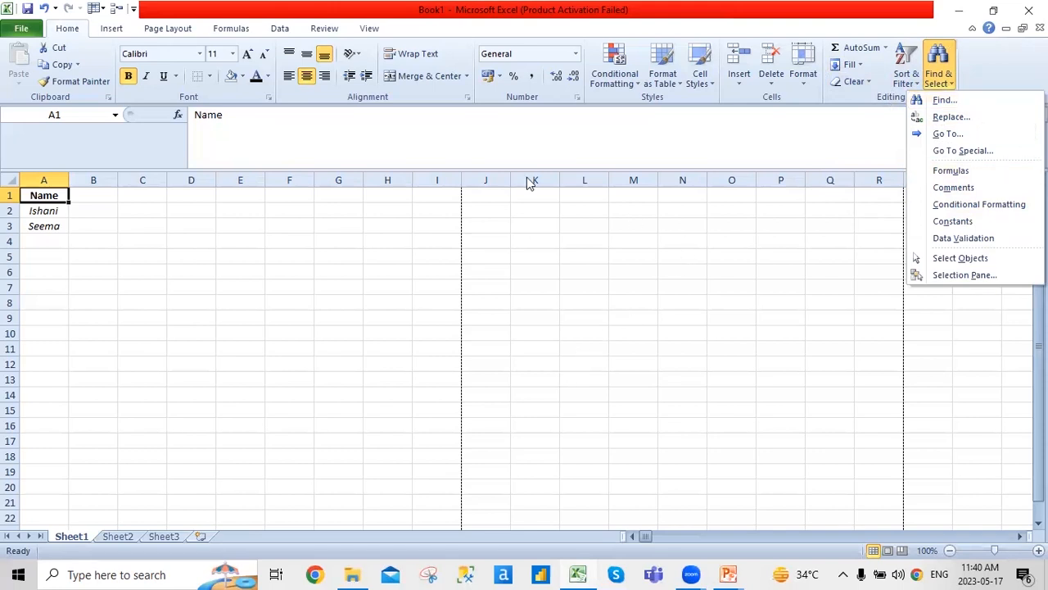
click(381, 204)
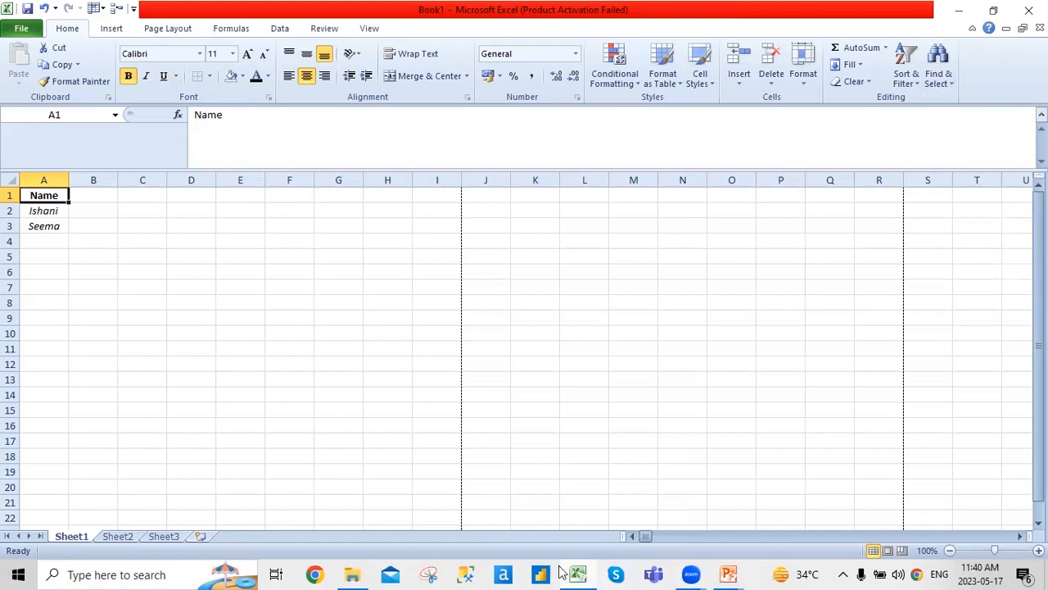
- Look at the PivotTable command and the Create Table settings for A1:A3, without creating a table
click(718, 549)
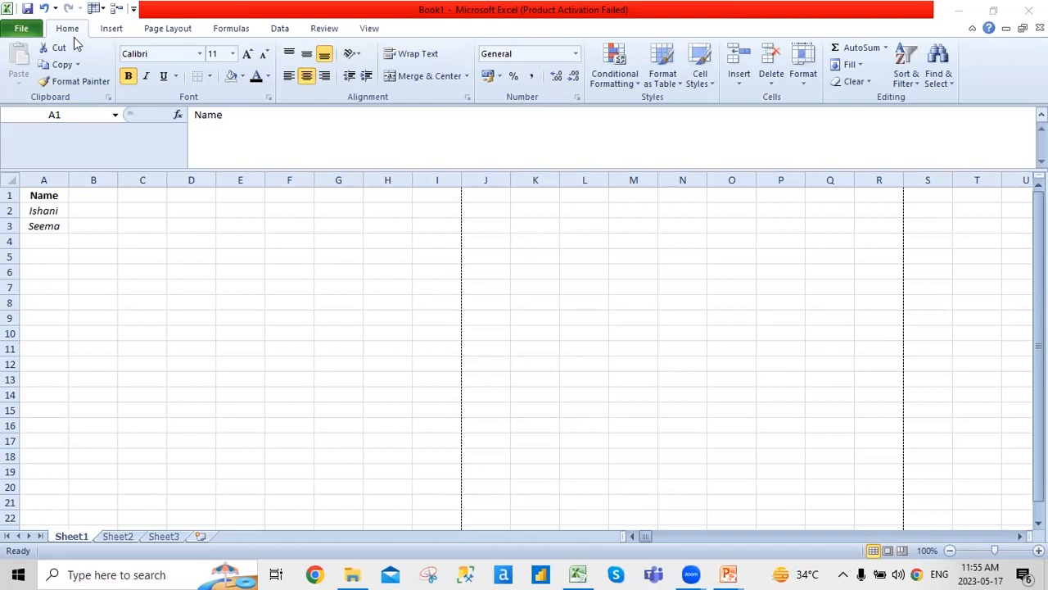
click(112, 31)
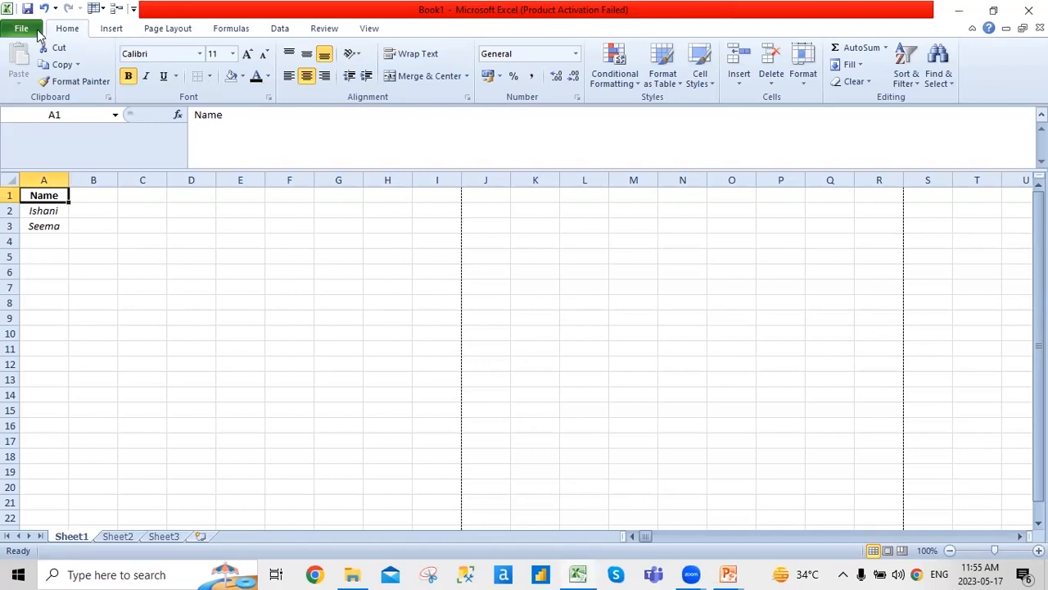
click(114, 31)
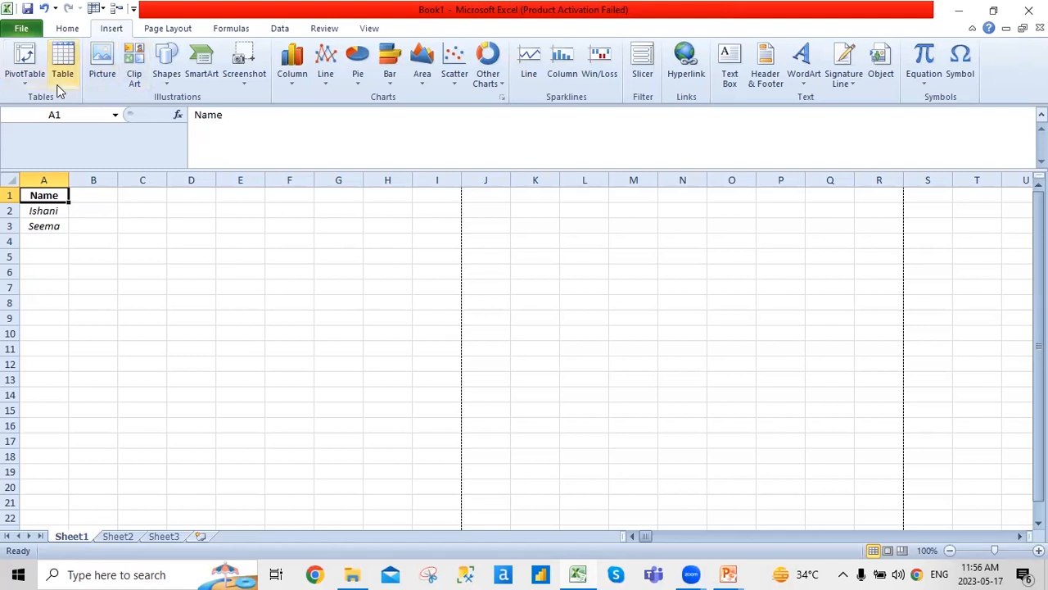
click(26, 87)
click(96, 247)
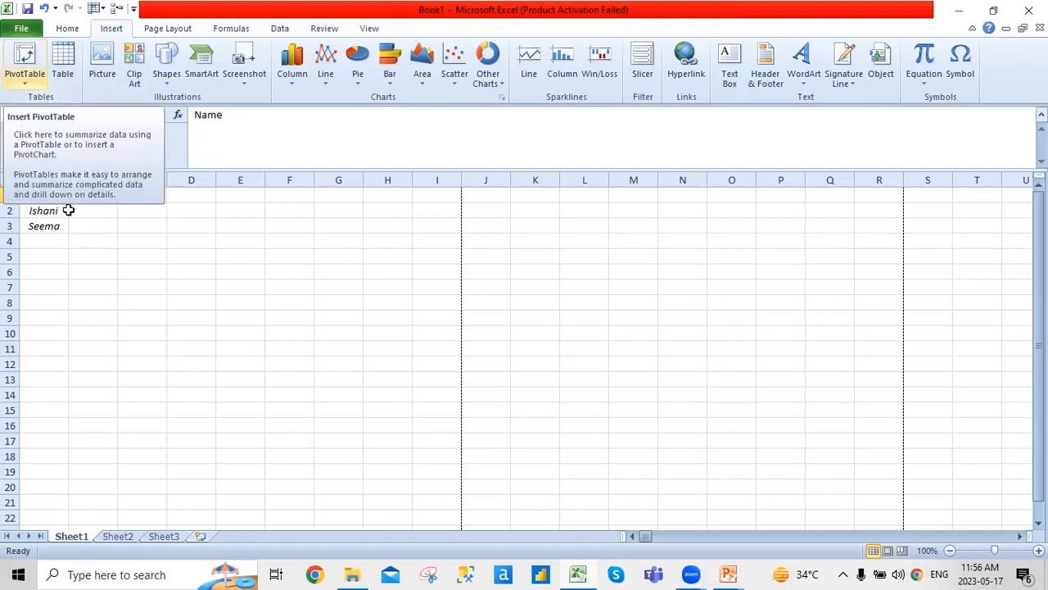
click(62, 78)
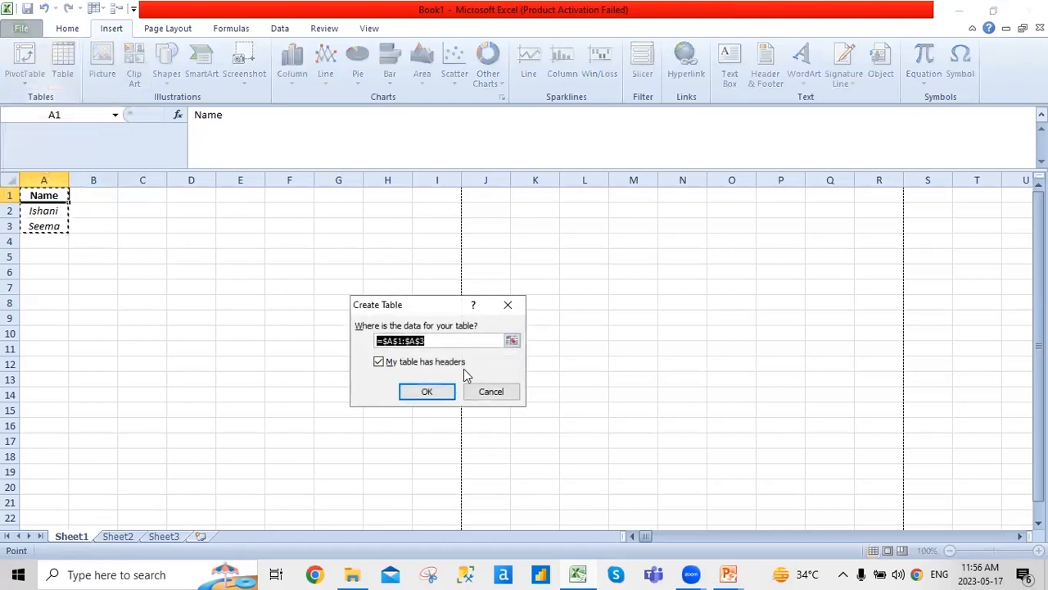
click(509, 305)
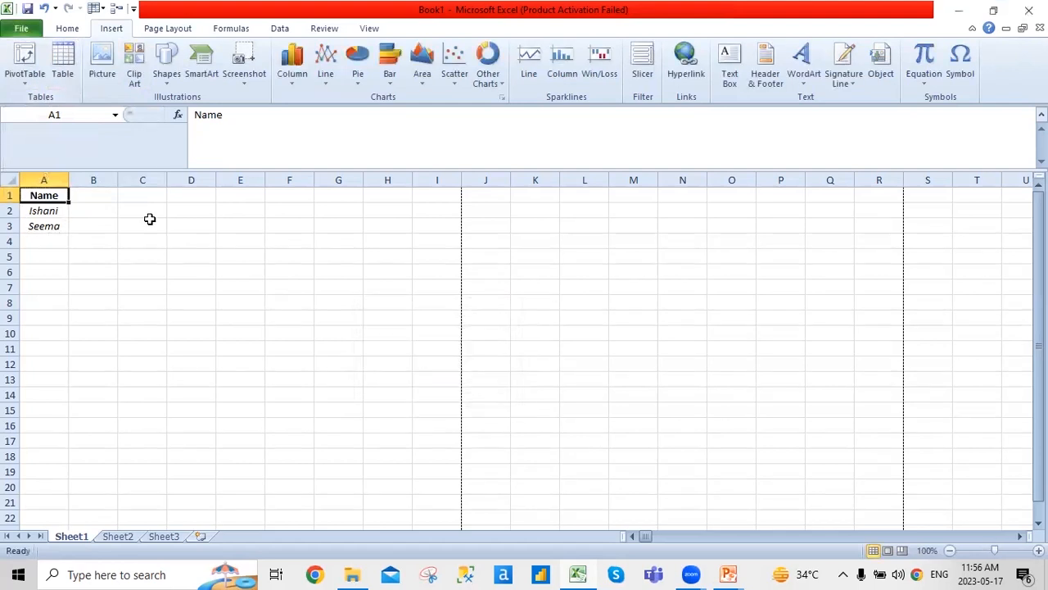
- Make C2 the active cell and look at the picture and clip art insertion options, without inserting anything
click(139, 206)
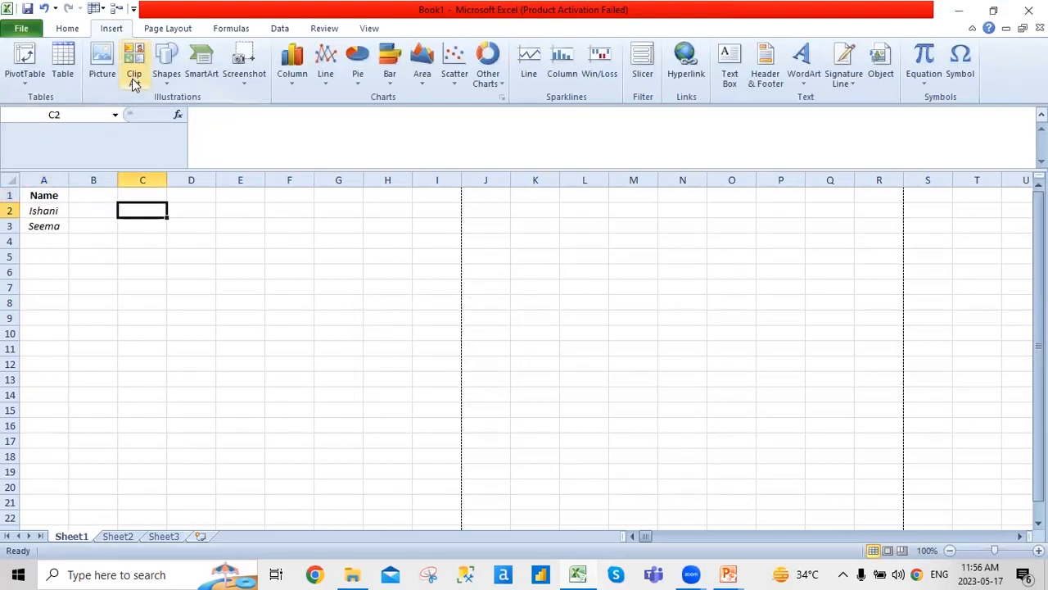
click(103, 70)
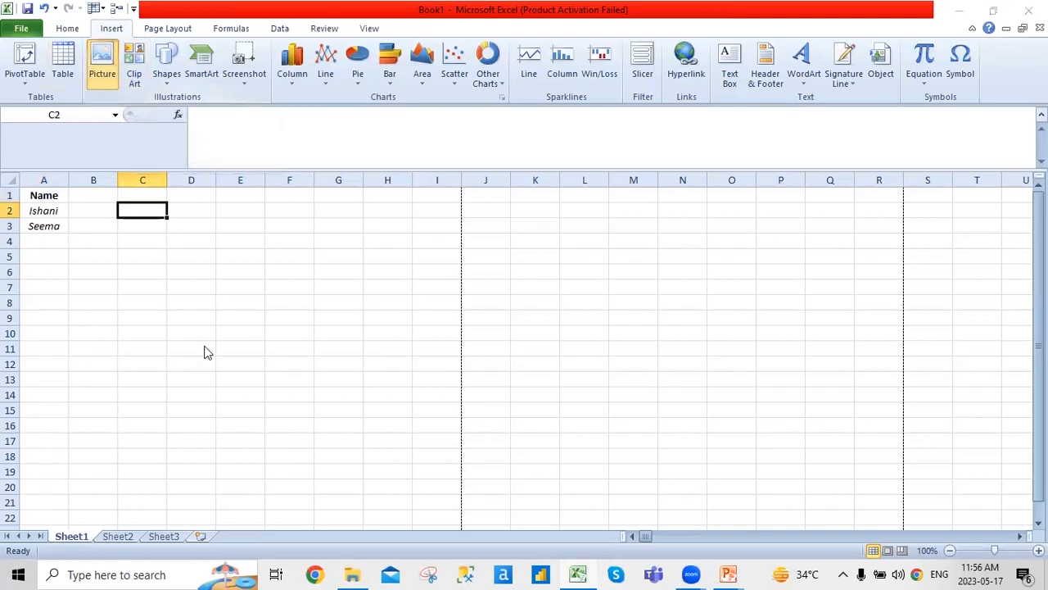
click(506, 11)
click(139, 83)
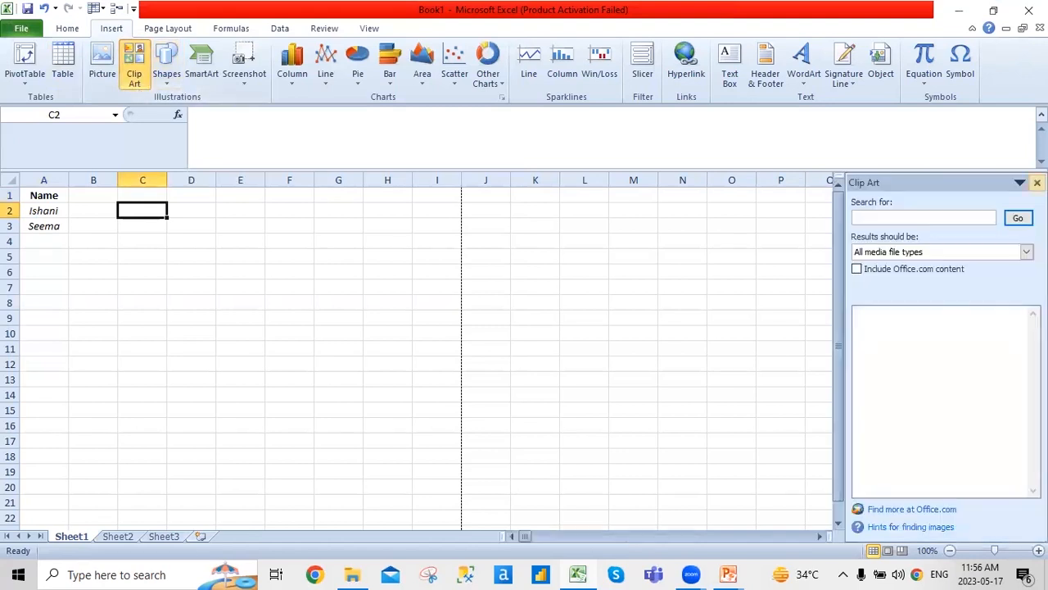
click(1037, 182)
- Look through the shapes gallery and the SmartArt graphic layouts, without inserting any
click(169, 79)
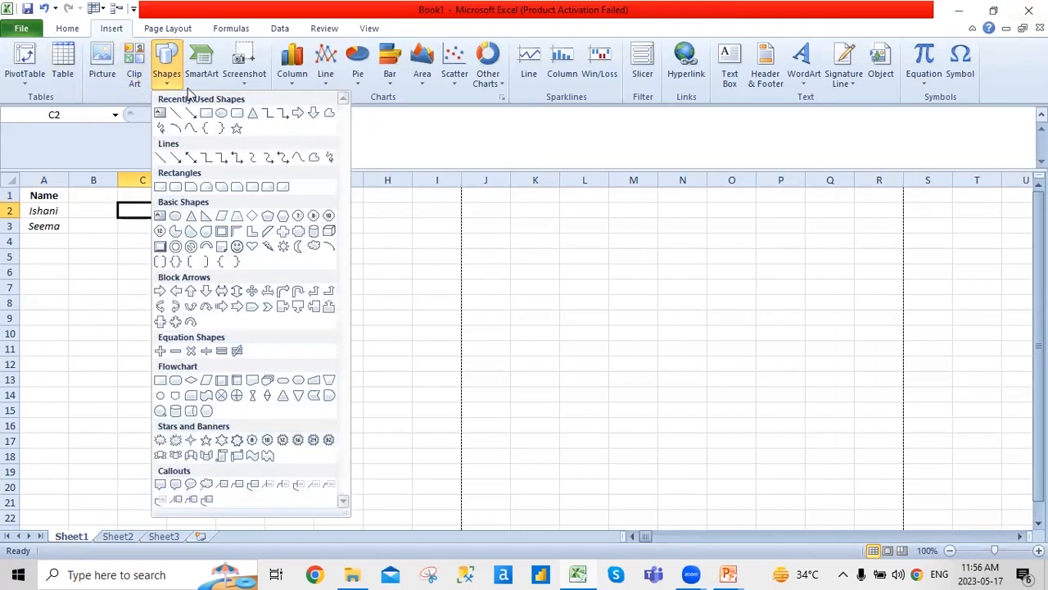
click(212, 75)
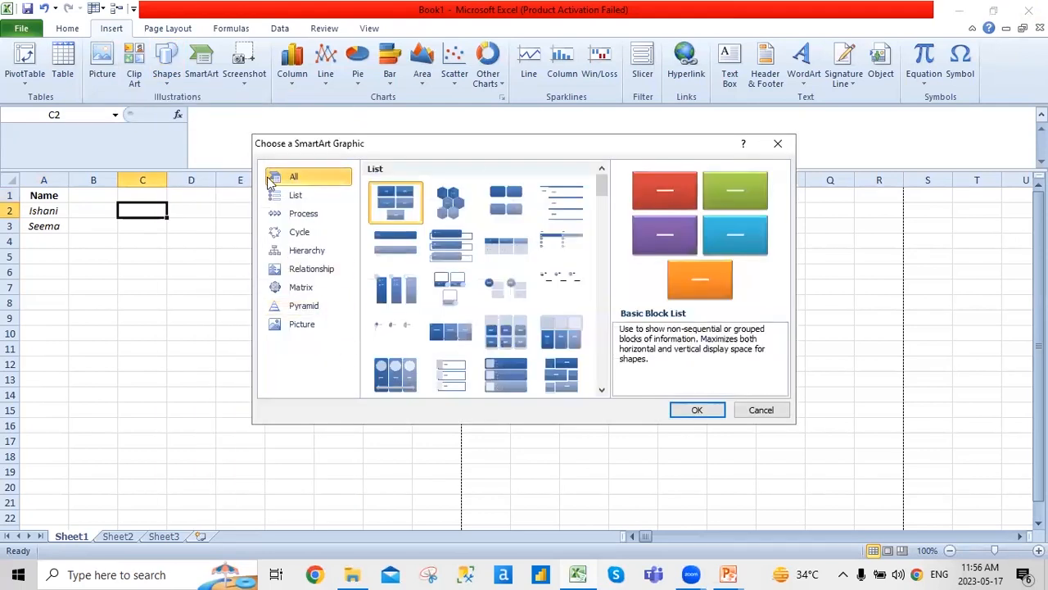
click(775, 148)
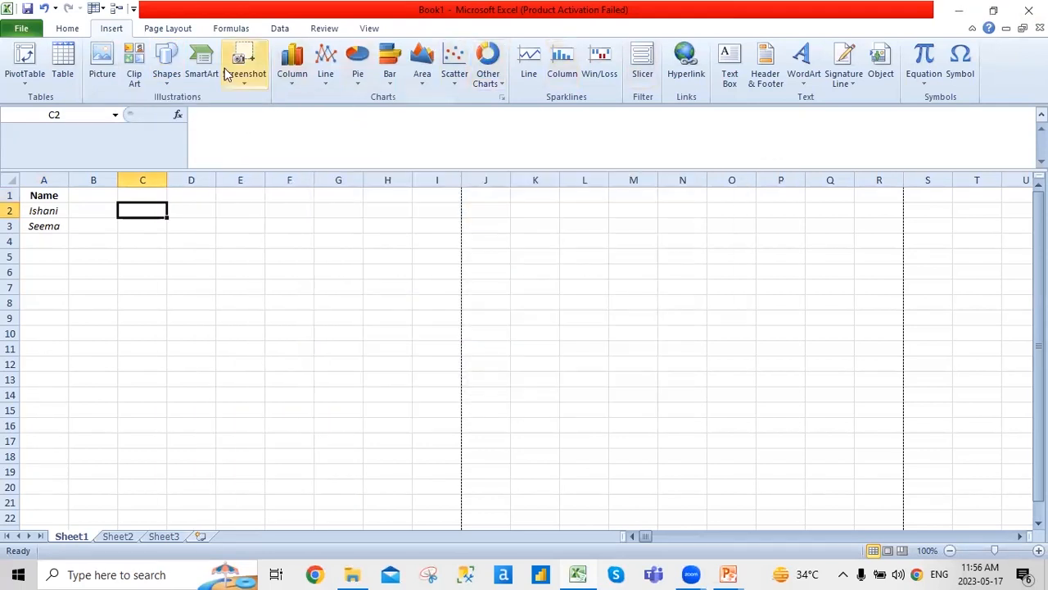
- View the windows available for a screenshot and try the Screen Clipping command
click(242, 83)
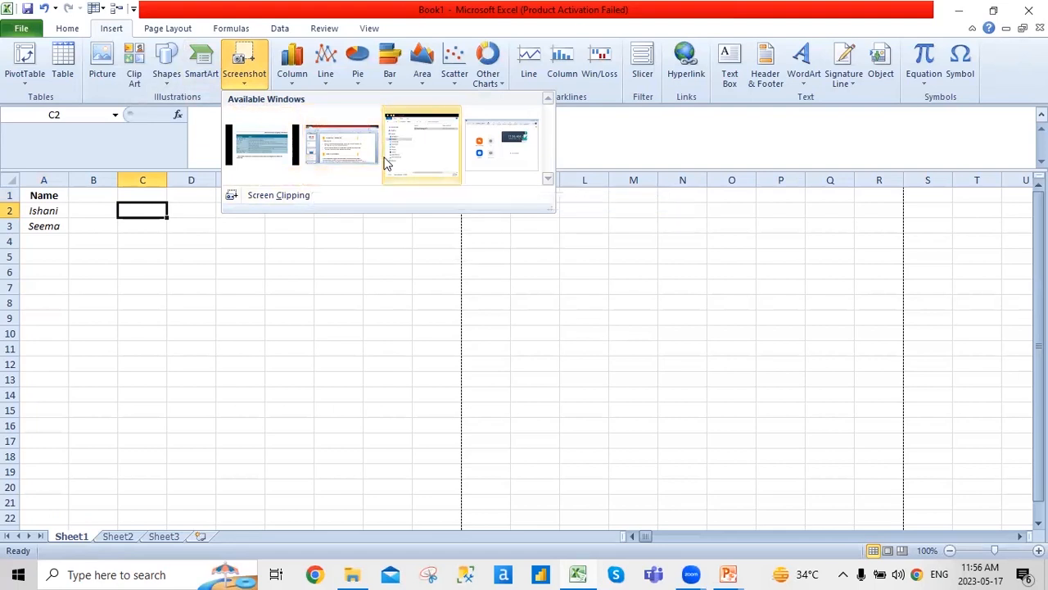
click(368, 280)
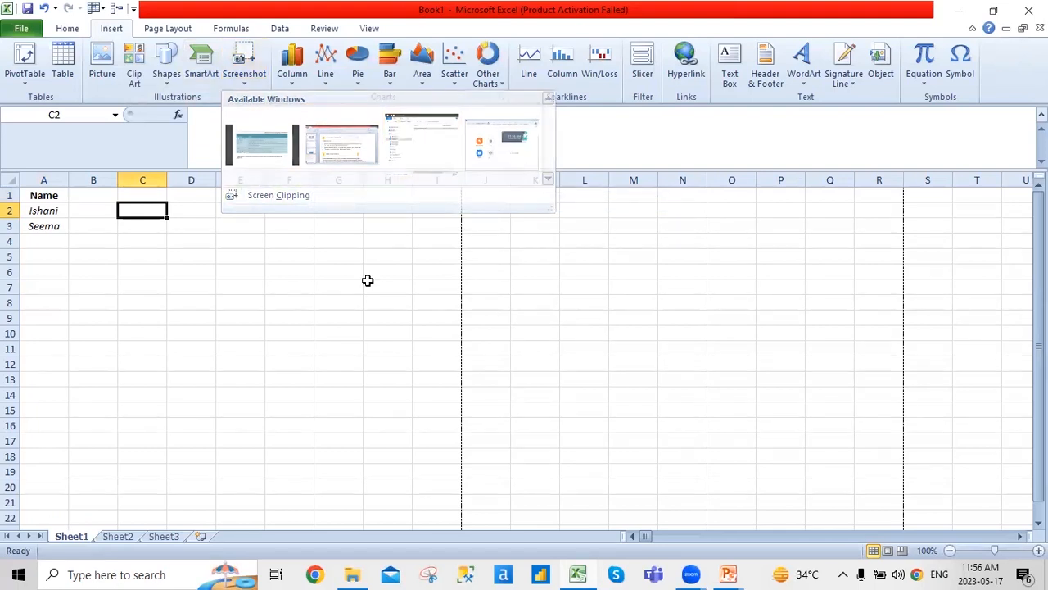
click(244, 76)
click(291, 199)
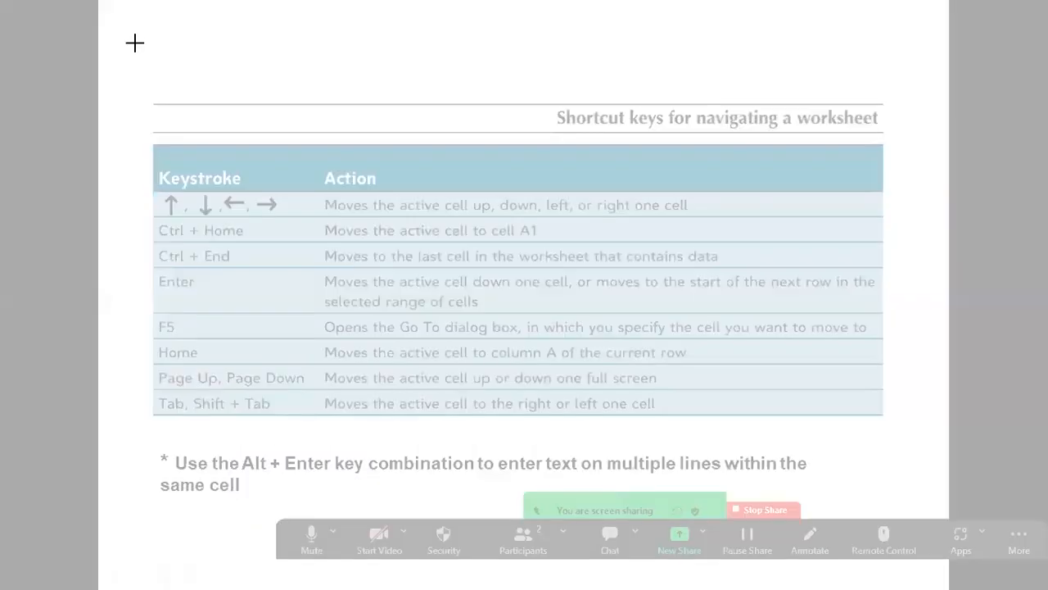
key(Escape)
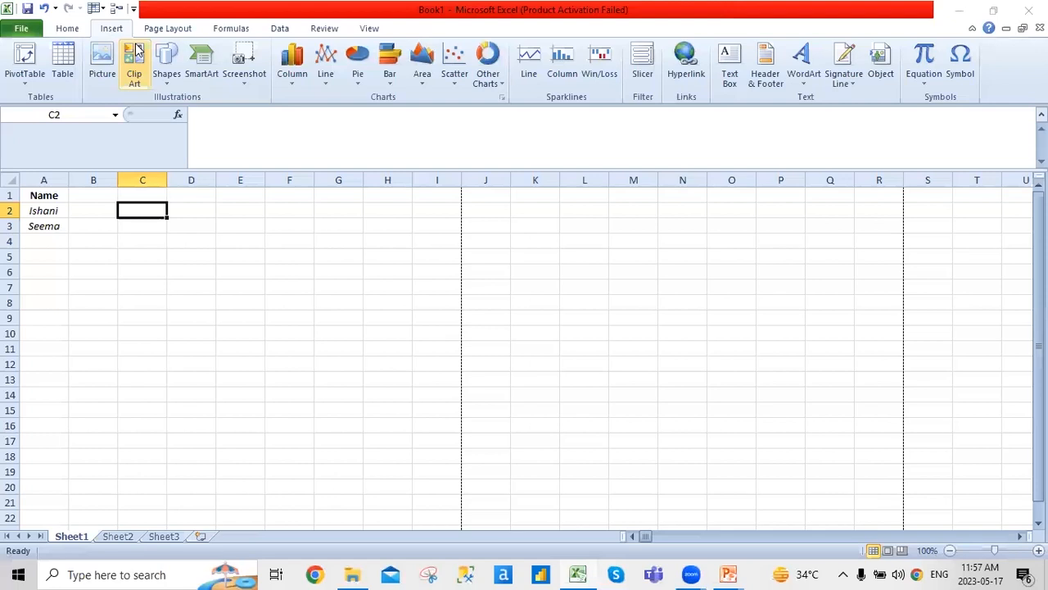
- Look through the column, line and pie chart galleries, without inserting a chart
click(292, 81)
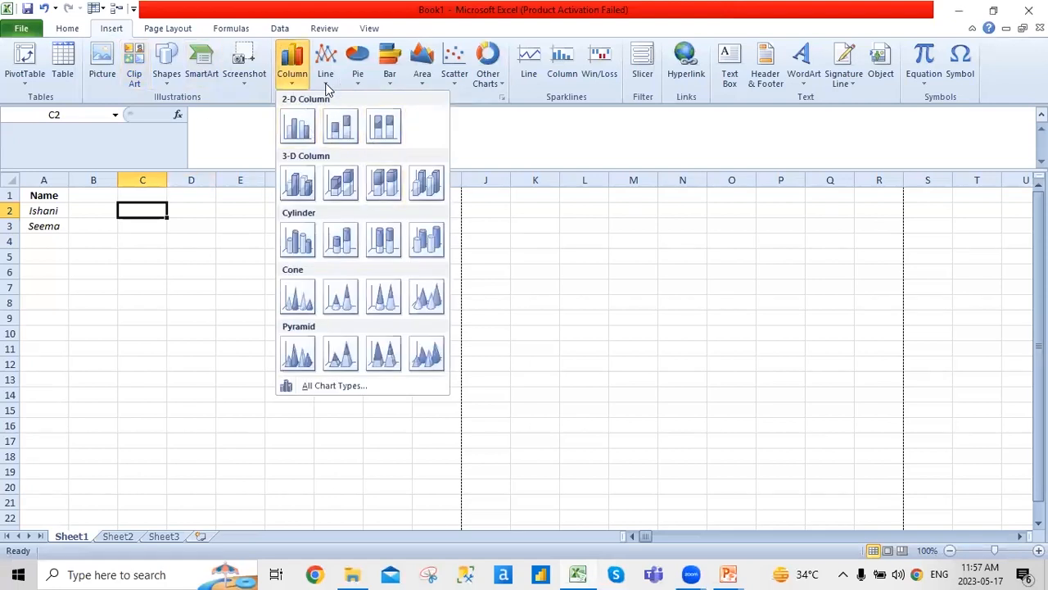
click(326, 86)
click(355, 82)
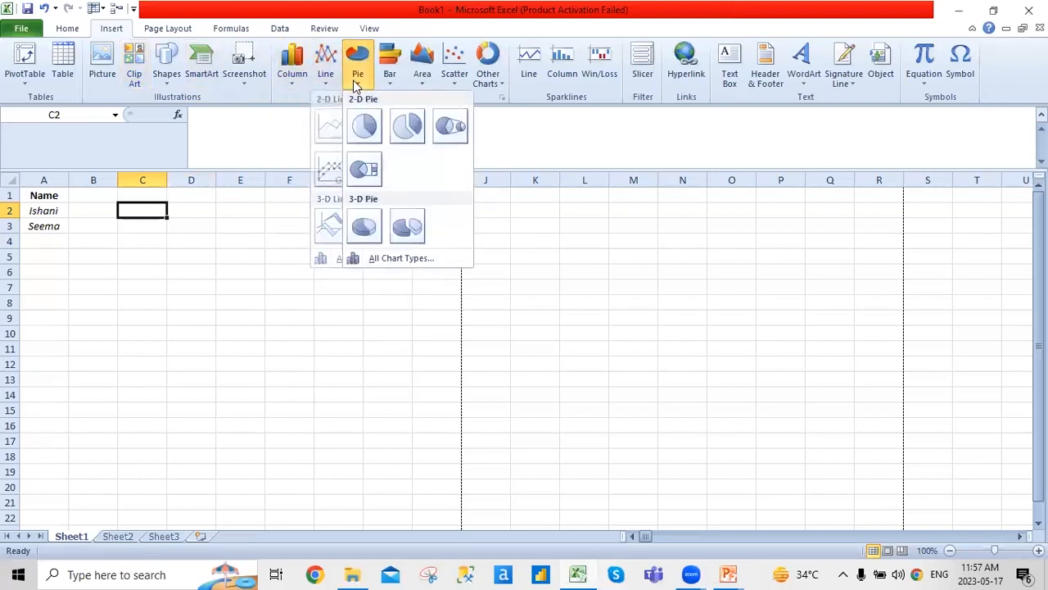
click(588, 218)
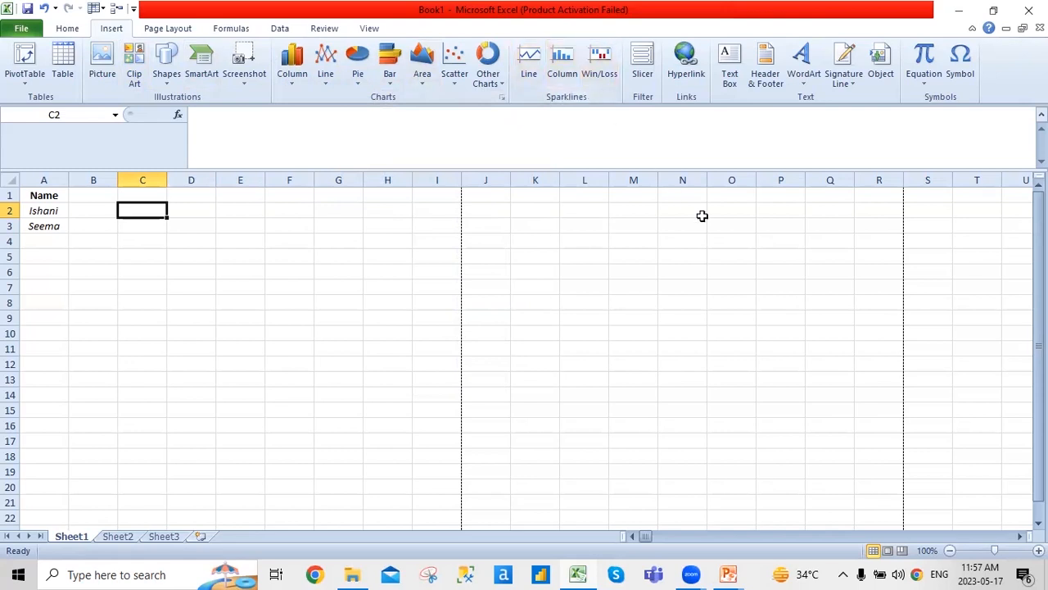
- View the existing connections available for a slicer and their filter choices, without opening a connection
click(648, 81)
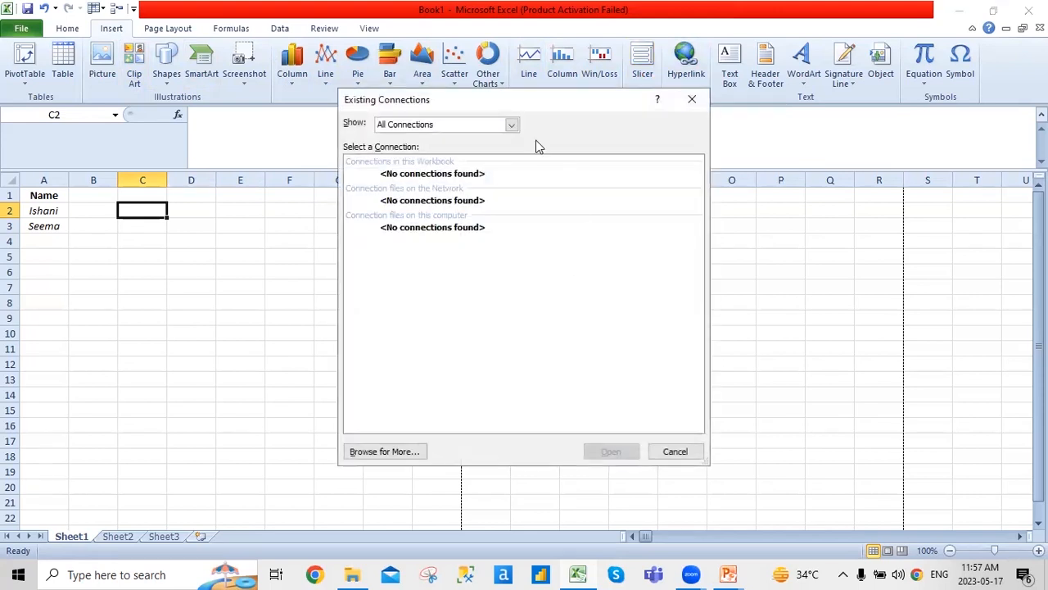
click(511, 124)
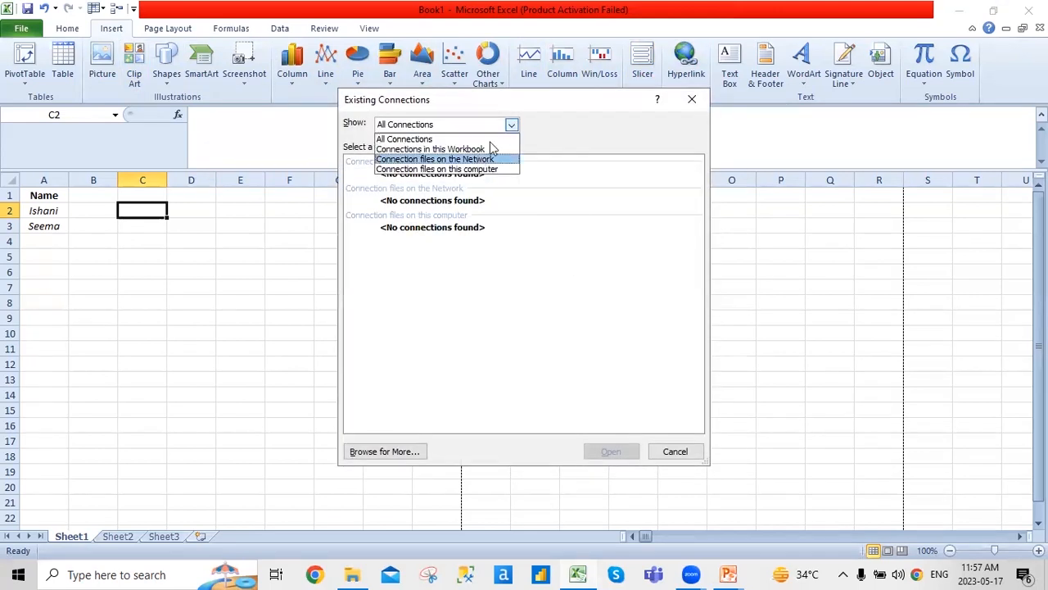
click(598, 214)
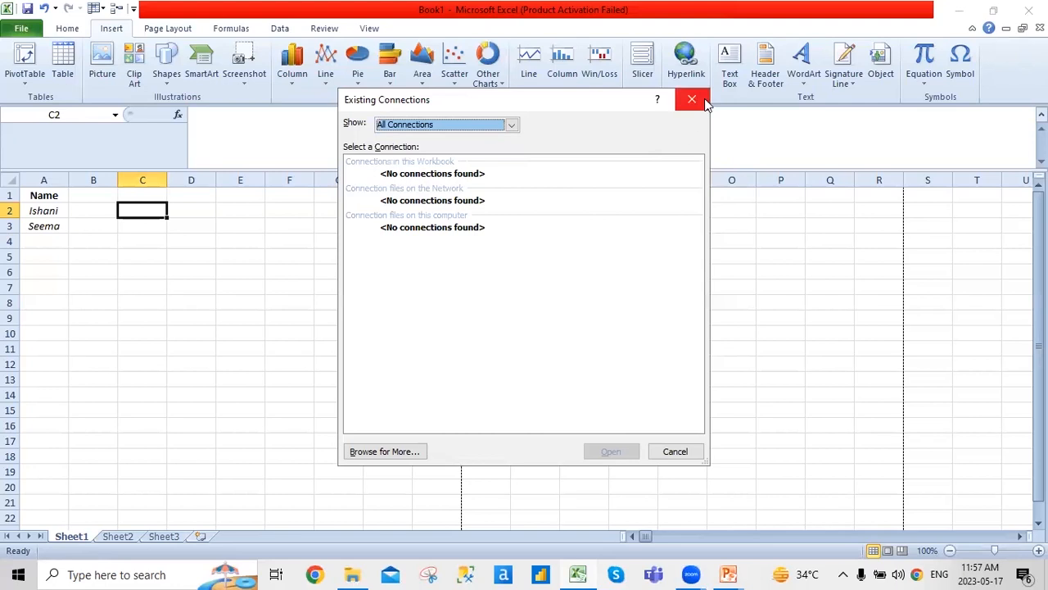
click(693, 100)
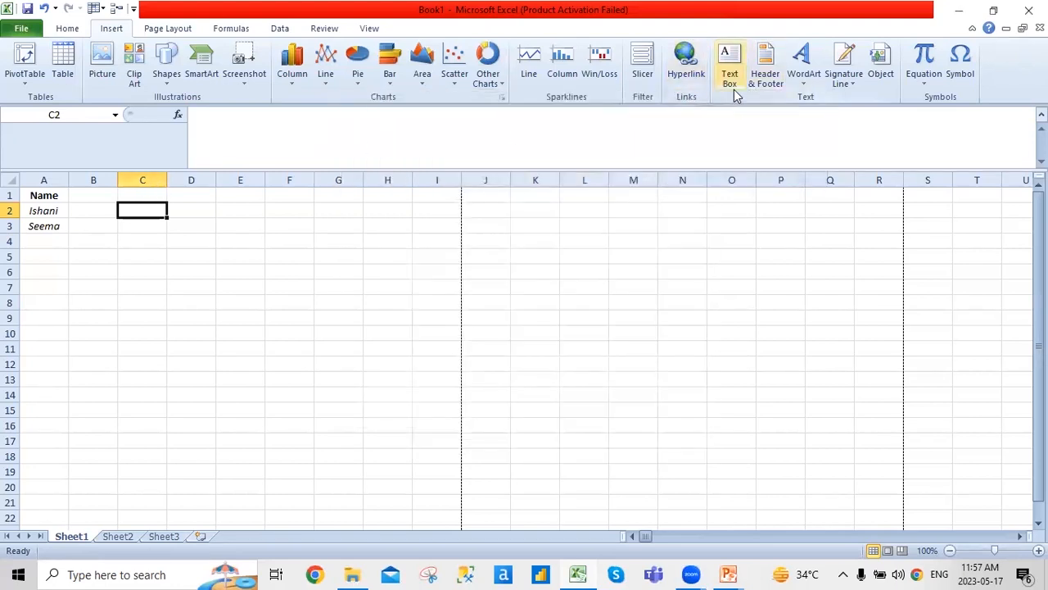
- Look at the header and footer editing tools twice, adding no header text, and make H4 the active cell
click(760, 88)
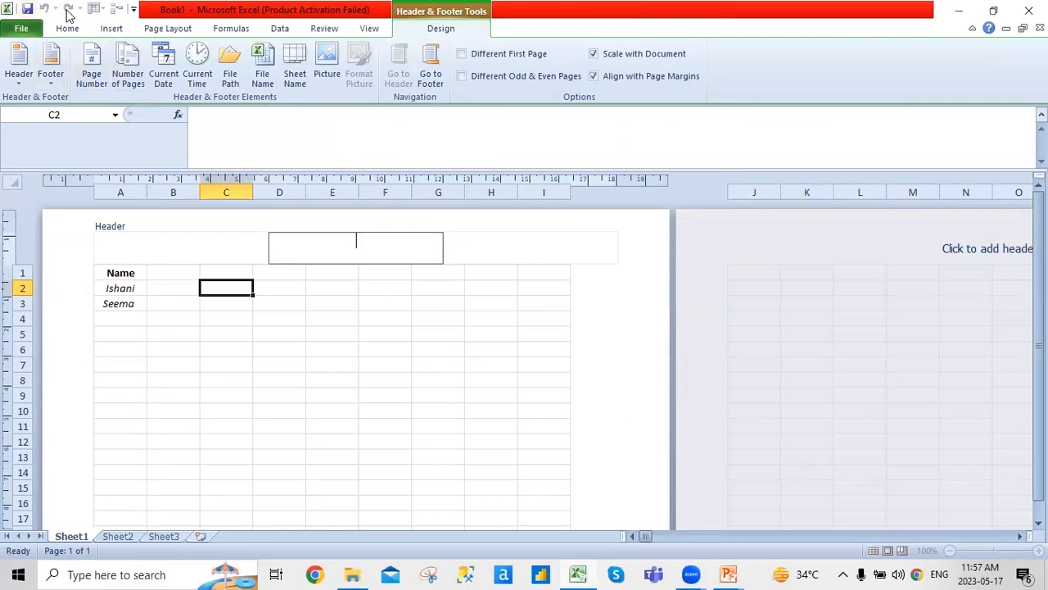
click(313, 335)
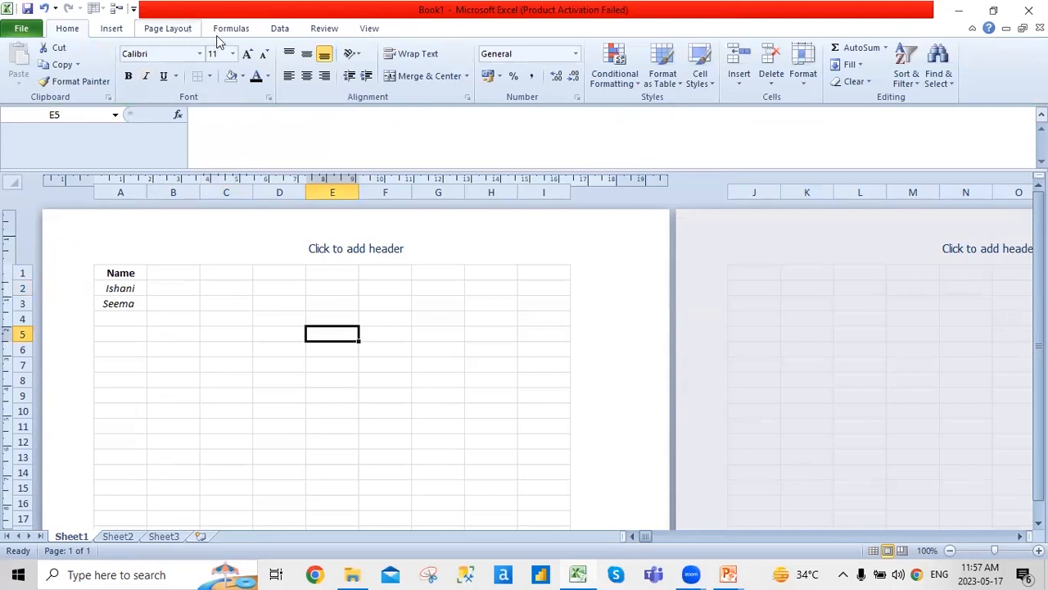
click(111, 29)
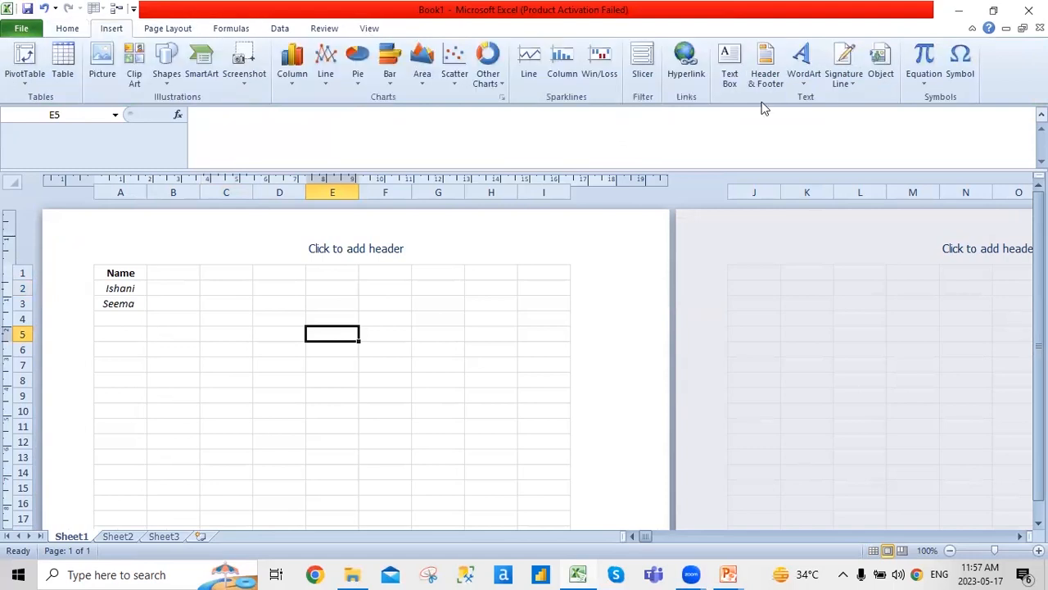
click(765, 65)
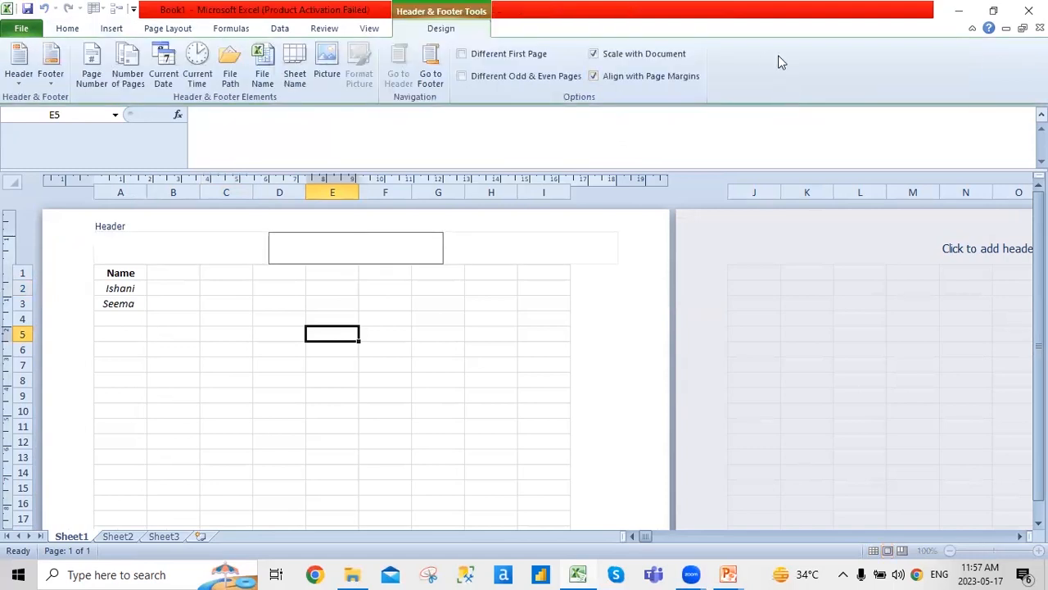
click(112, 28)
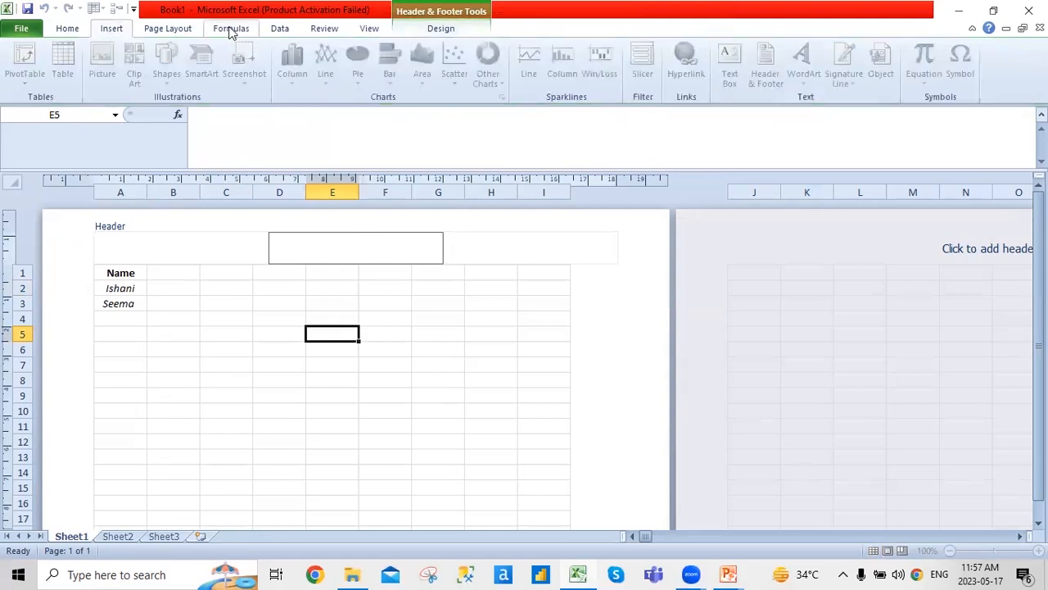
click(482, 321)
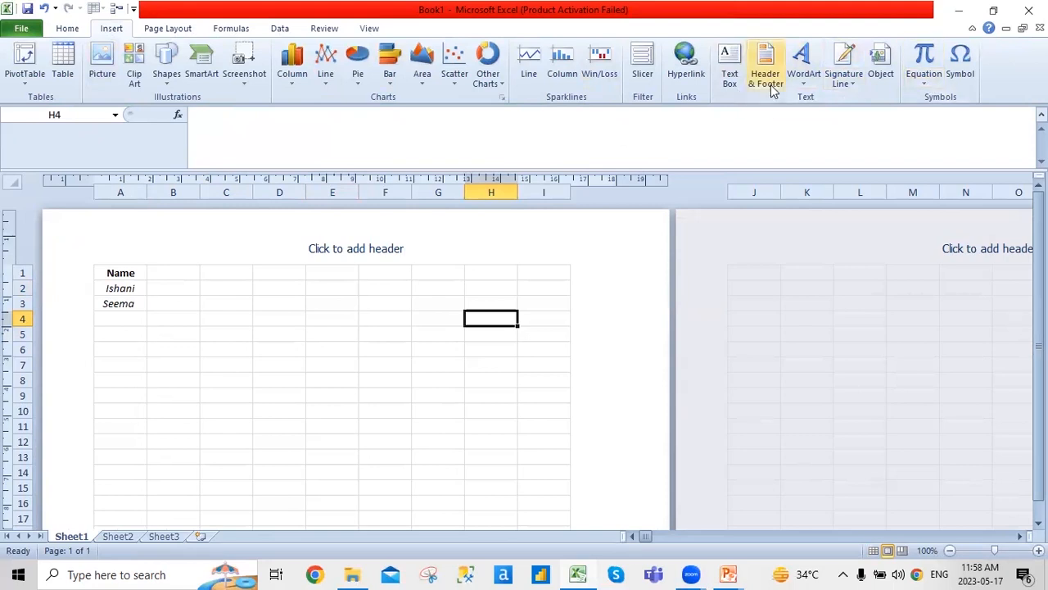
- Look through the WordArt styles, signature line options and the Object settings for new objects and files, without inserting any
click(795, 85)
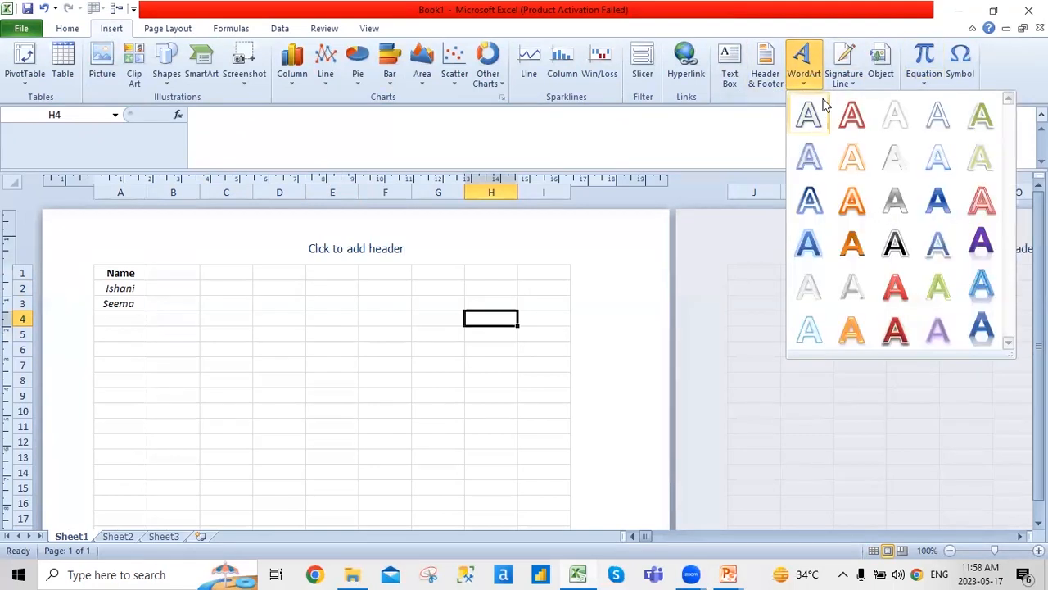
click(846, 84)
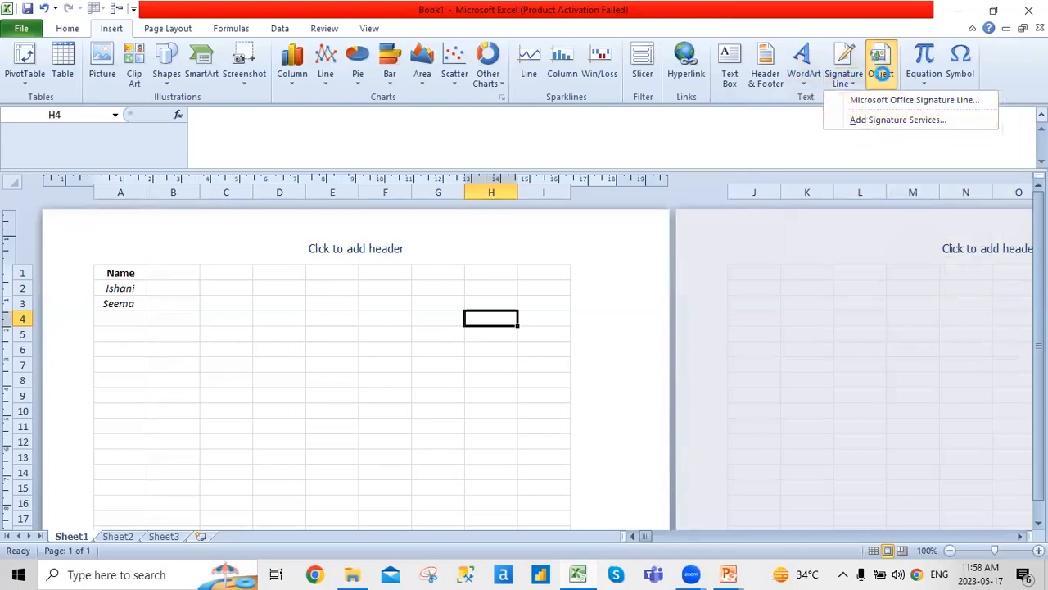
click(881, 74)
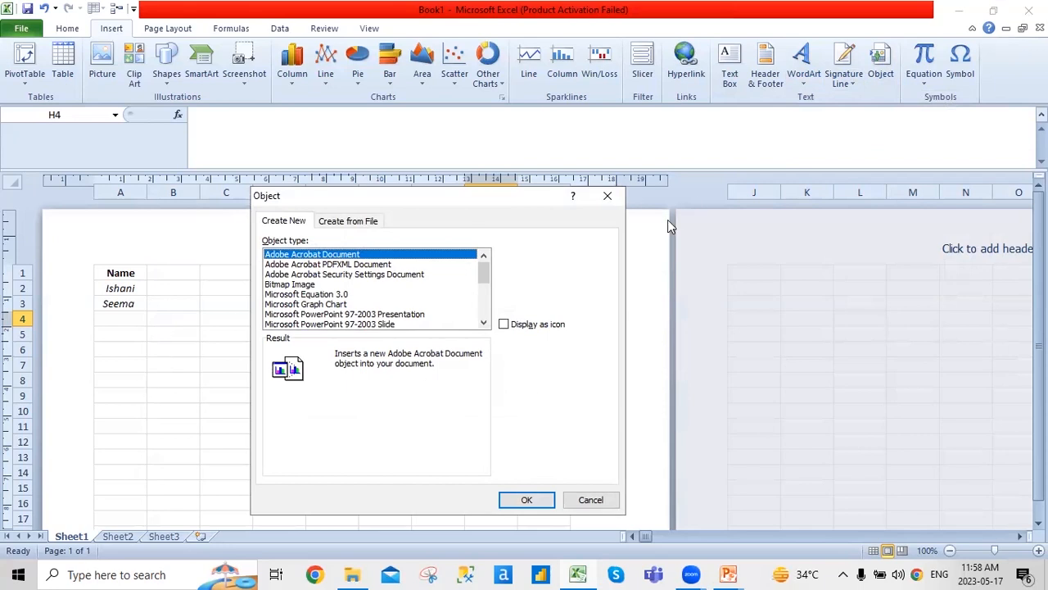
click(326, 222)
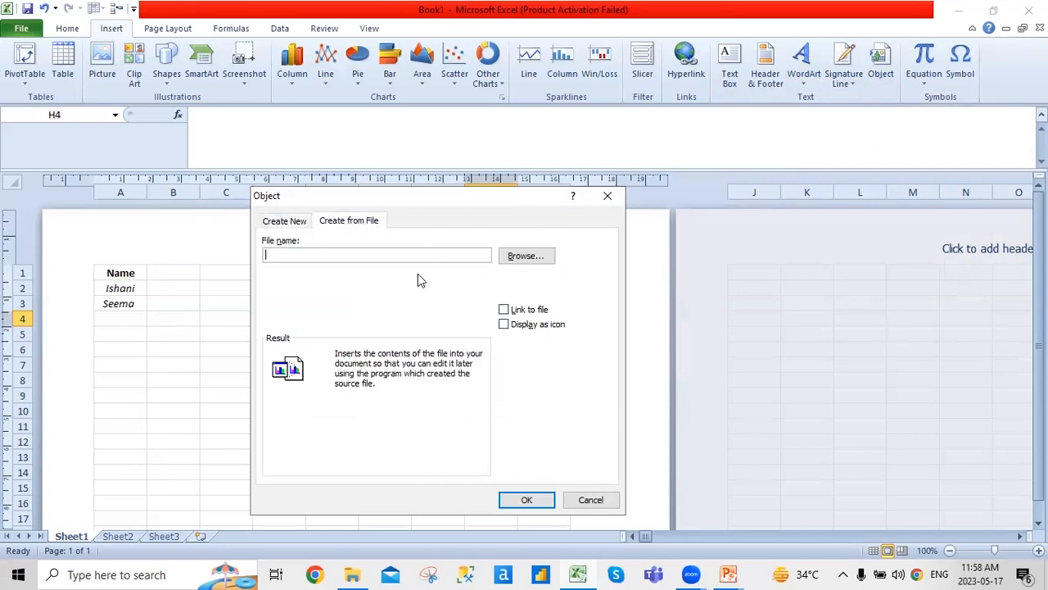
click(607, 196)
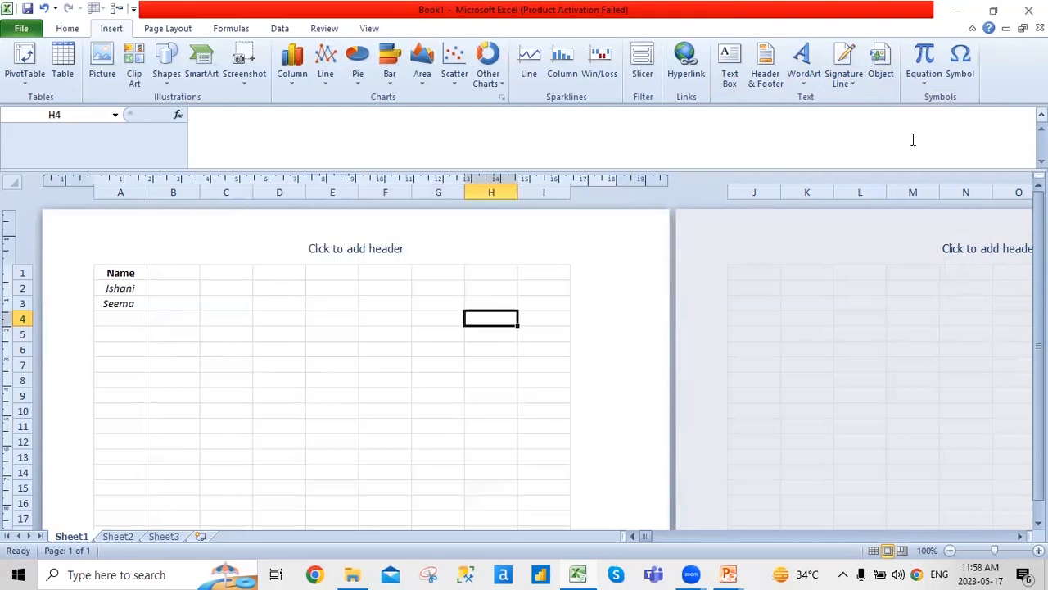
- Look through the built-in equations and the symbol table, without inserting any
click(921, 85)
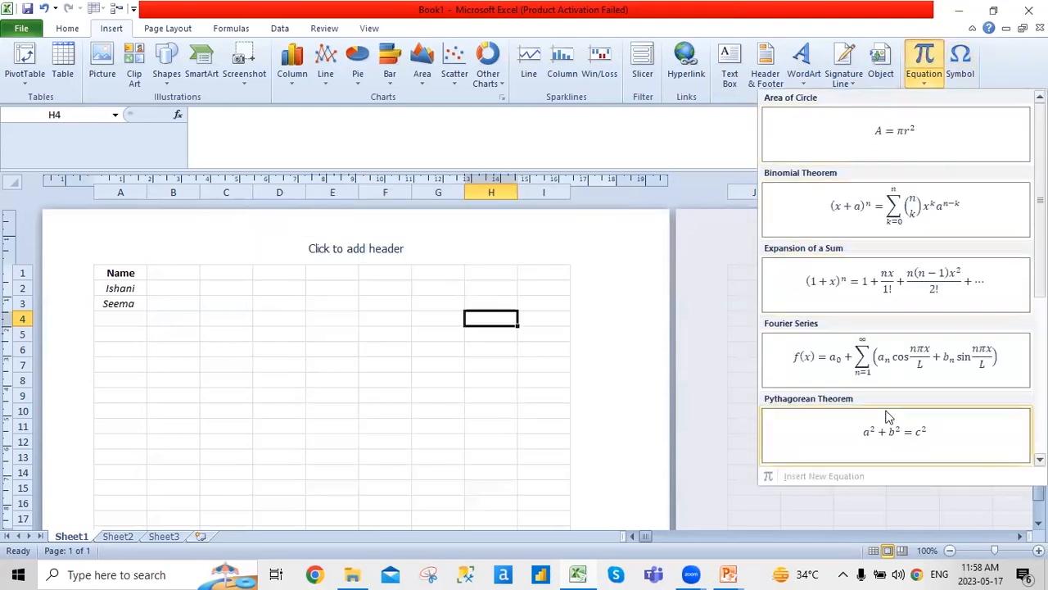
click(960, 65)
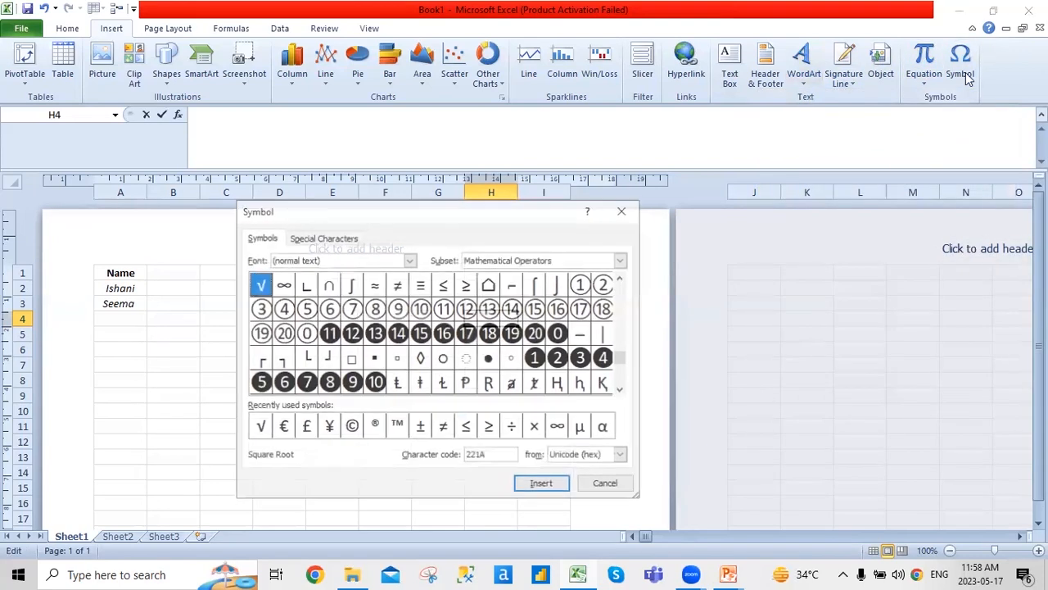
click(624, 210)
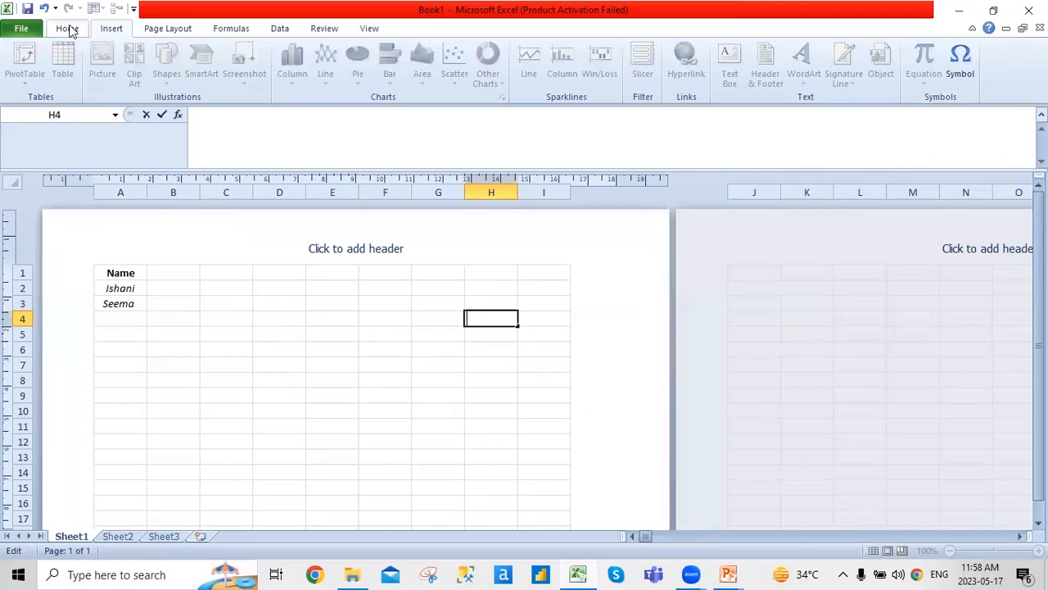
- Leave the empty page header with D5 as the active cell, and return the worksheet to Normal view
click(293, 330)
click(338, 256)
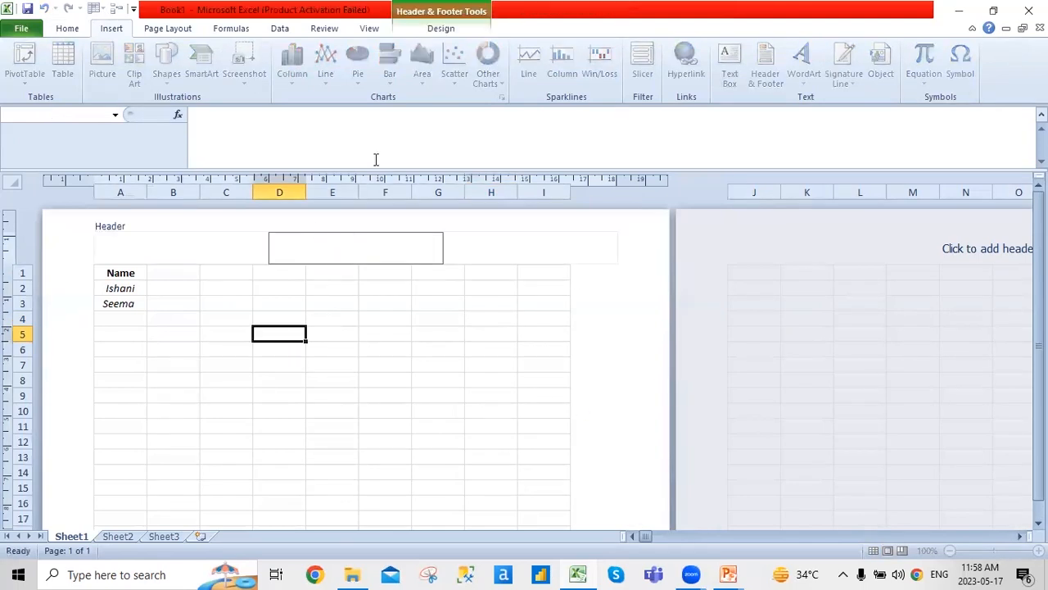
right_click(446, 32)
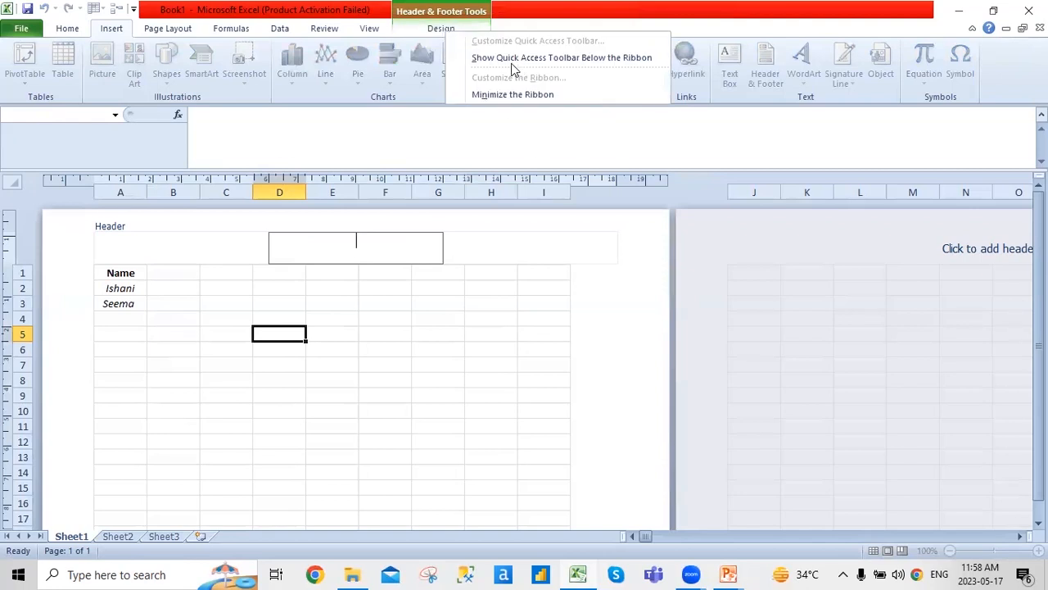
click(497, 152)
click(72, 29)
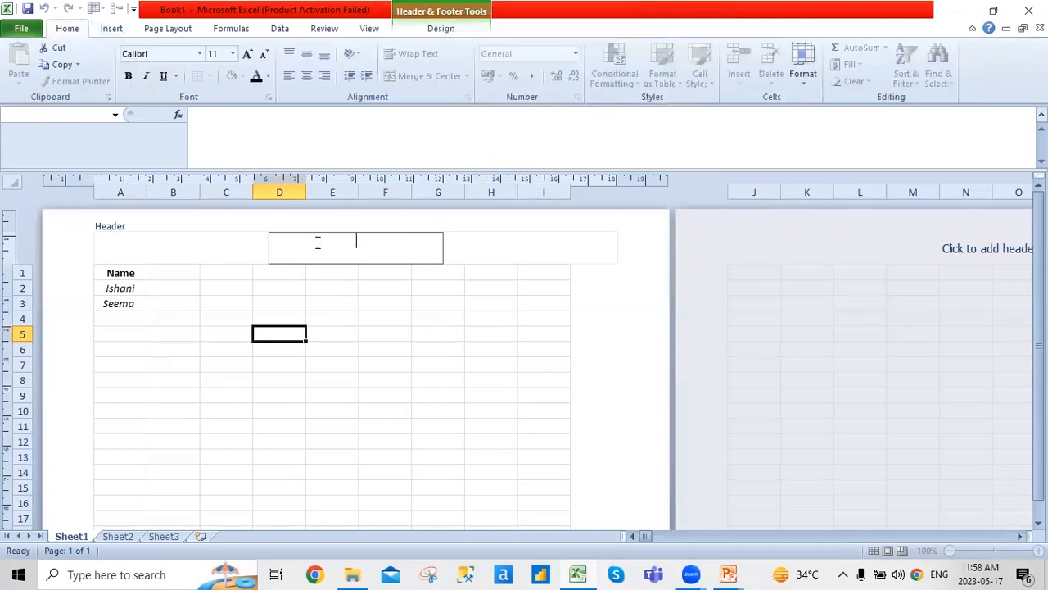
click(164, 31)
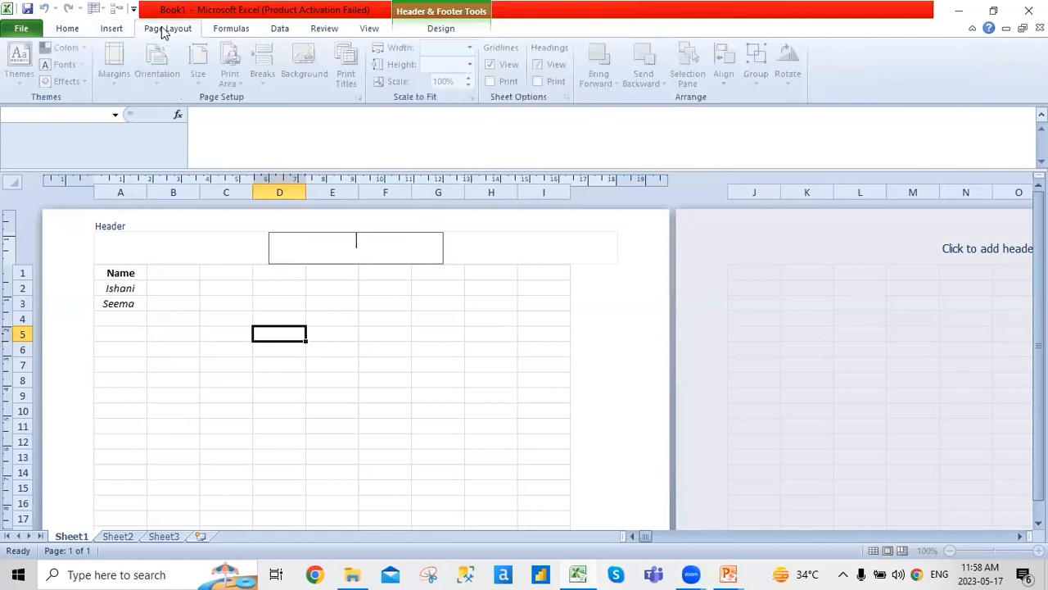
click(583, 325)
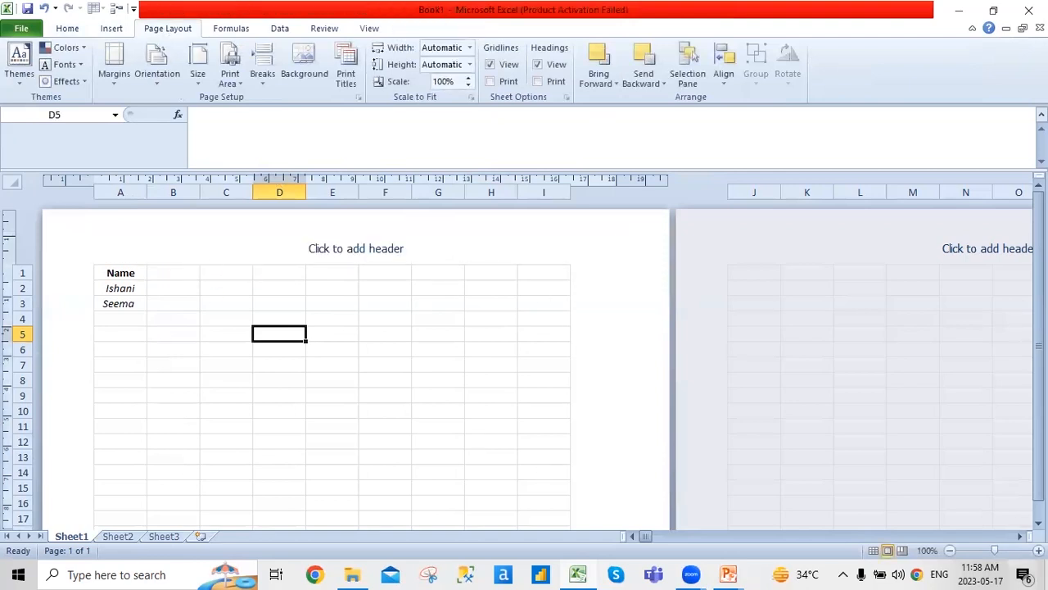
click(873, 550)
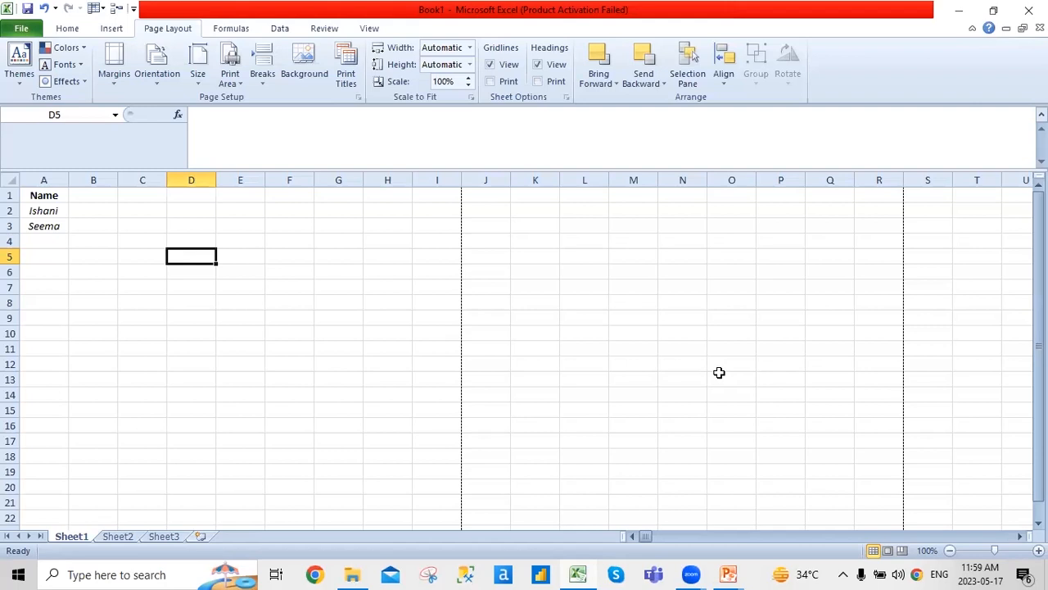
- Try the gridline view and print options, and switch the worksheet headings' display off and on
click(513, 62)
click(490, 65)
click(490, 81)
click(537, 65)
click(537, 65)
- Switch to the PowerPoint slide show covering shortcut keys for navigating a worksheet
mouse_move(730, 573)
click(778, 531)
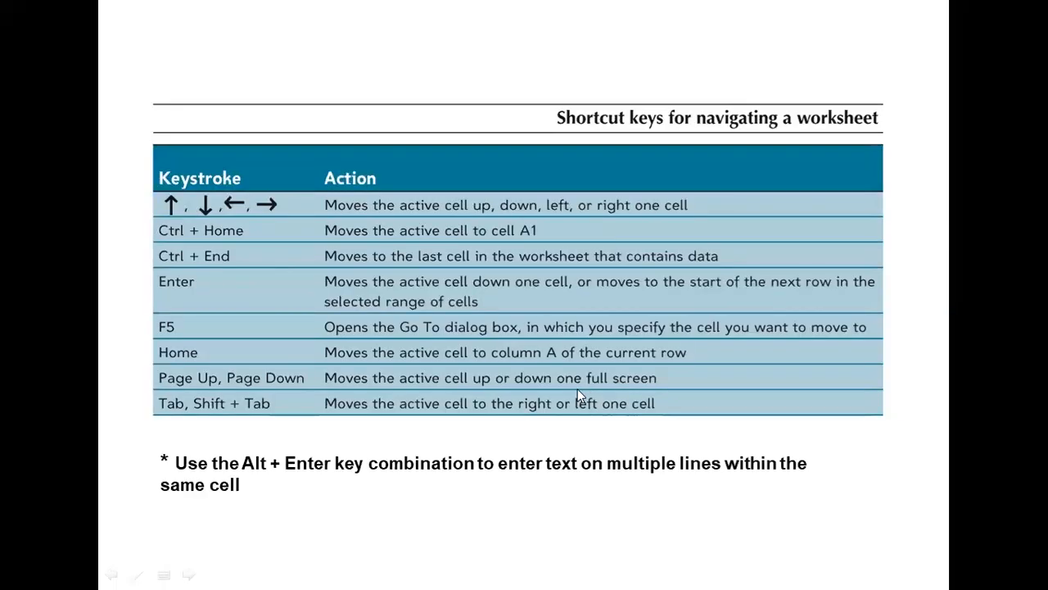
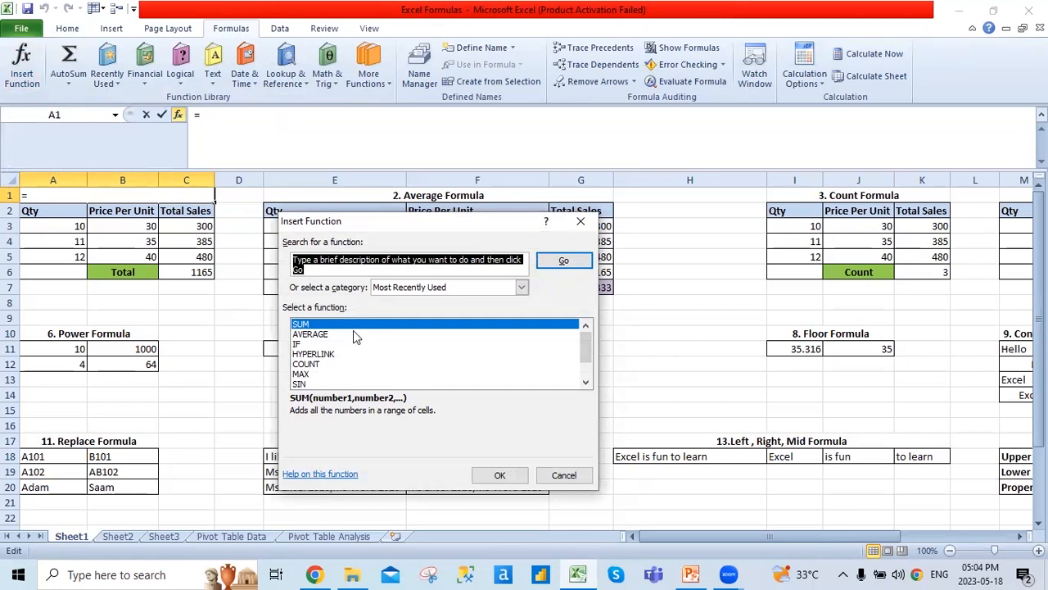
scroll(363, 344, down, 1)
scroll(346, 341, up, 1)
click(324, 328)
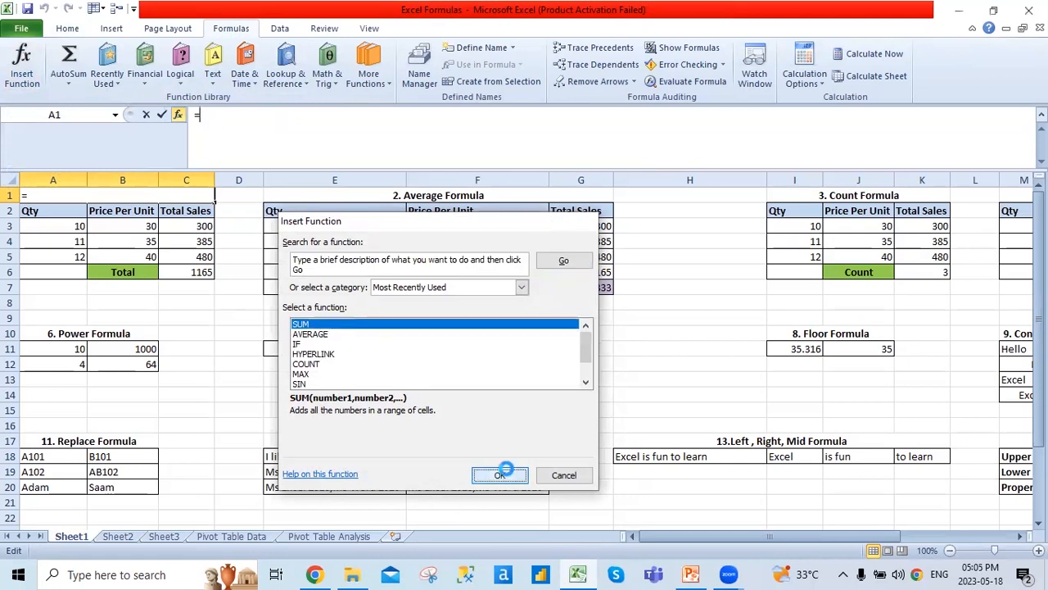
click(497, 475)
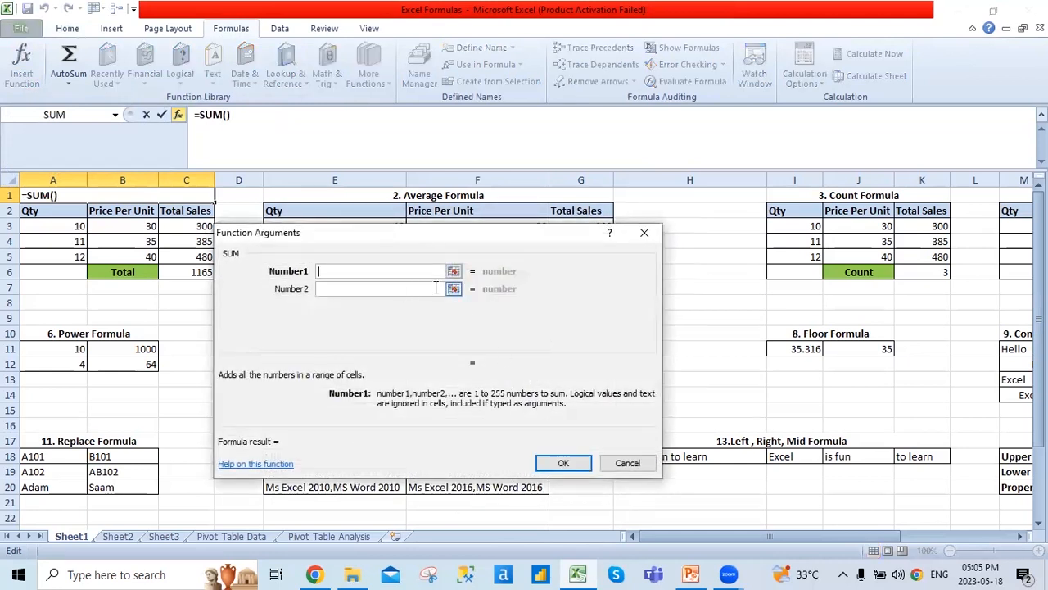
click(644, 233)
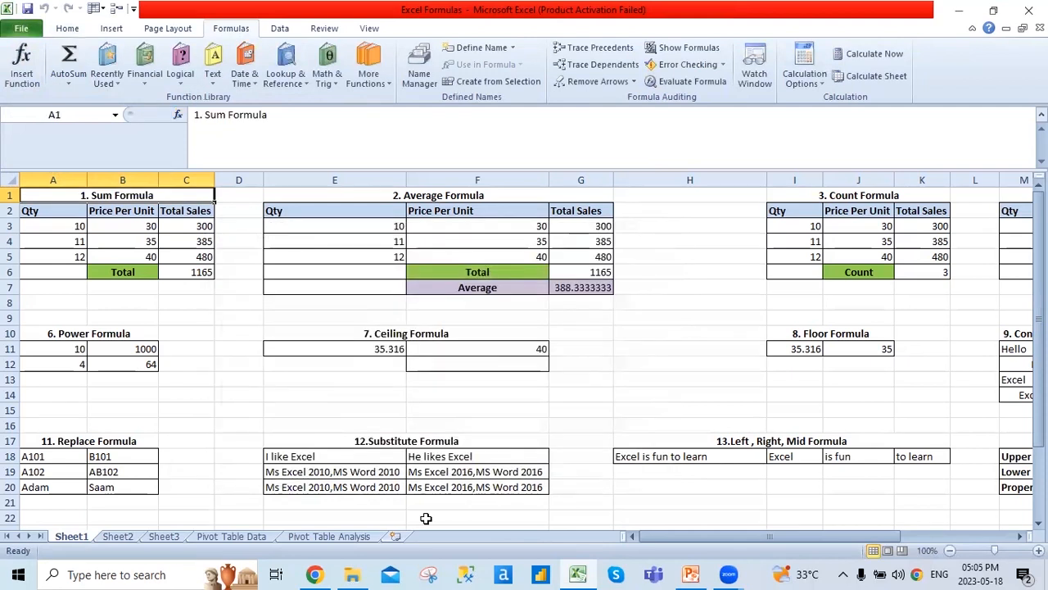
- Add a new worksheet and insert the SUM function with arguments 10 and 20 in cell A1, closing its reopened arguments unchanged
click(397, 536)
click(25, 70)
click(498, 475)
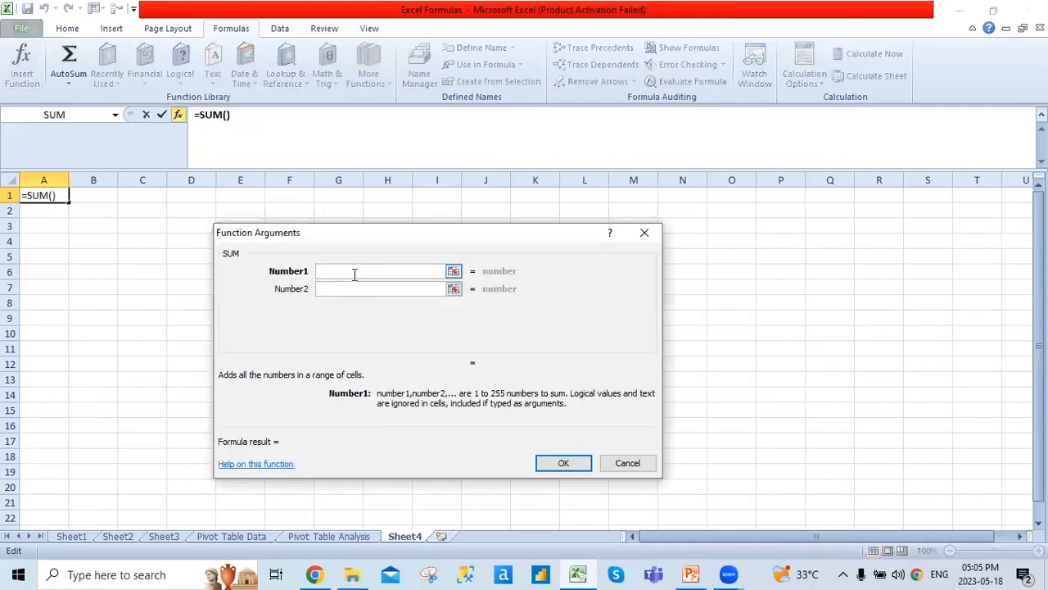
text(10)
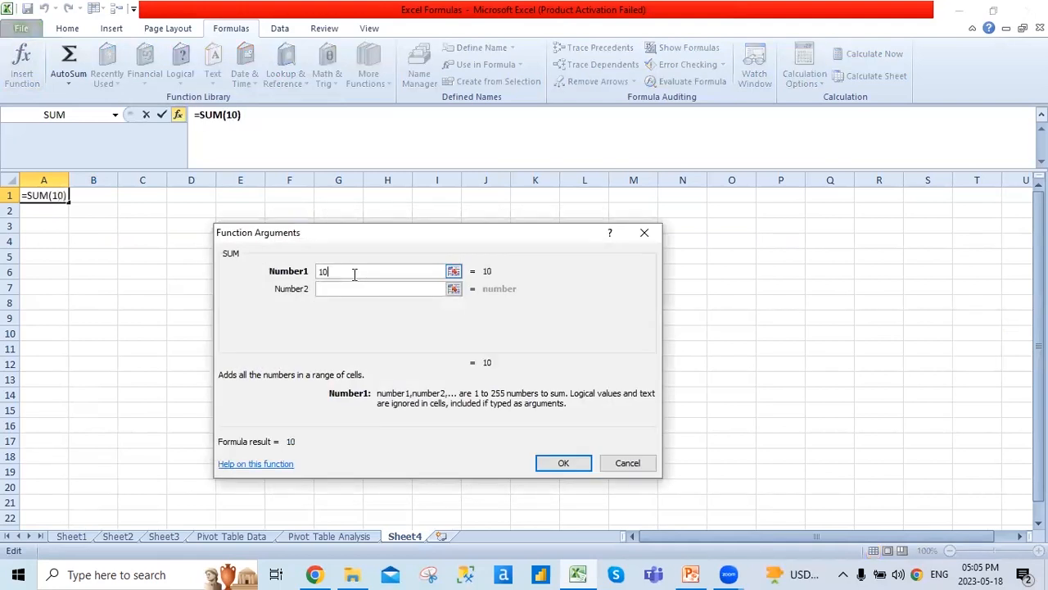
key(Tab)
text(20)
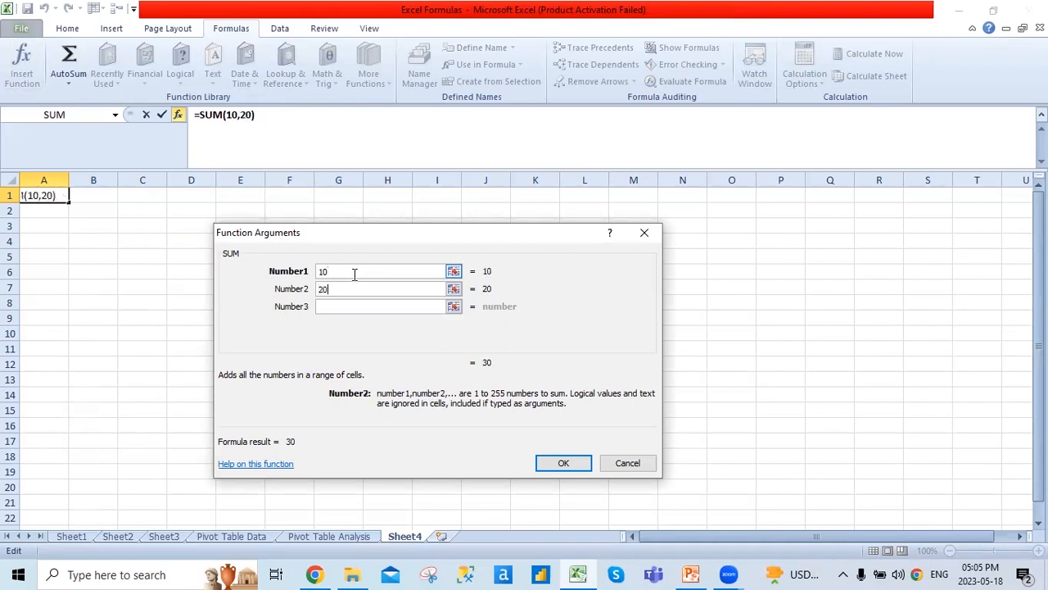
click(565, 461)
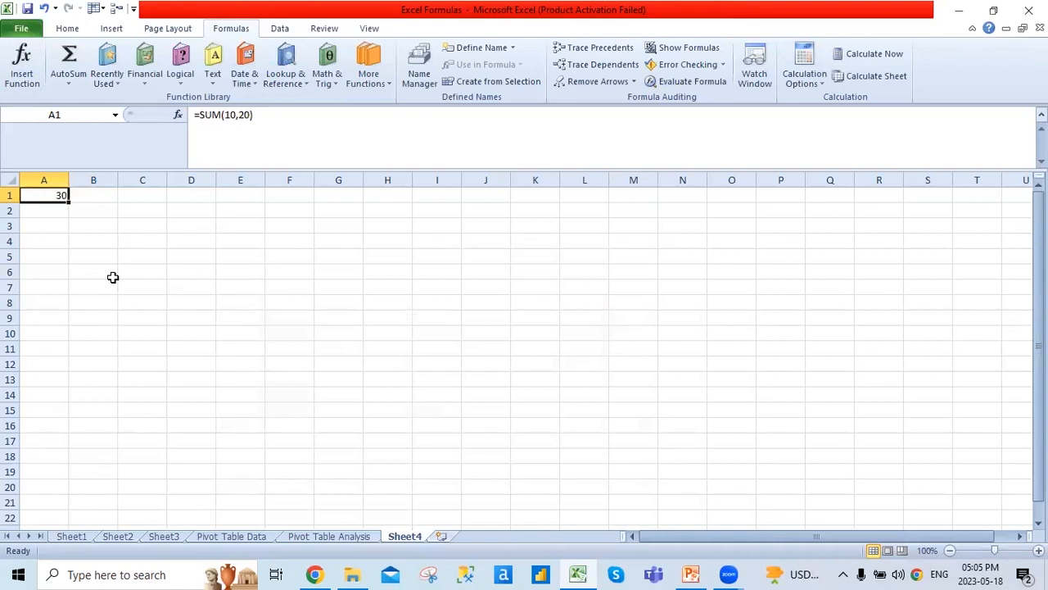
click(22, 62)
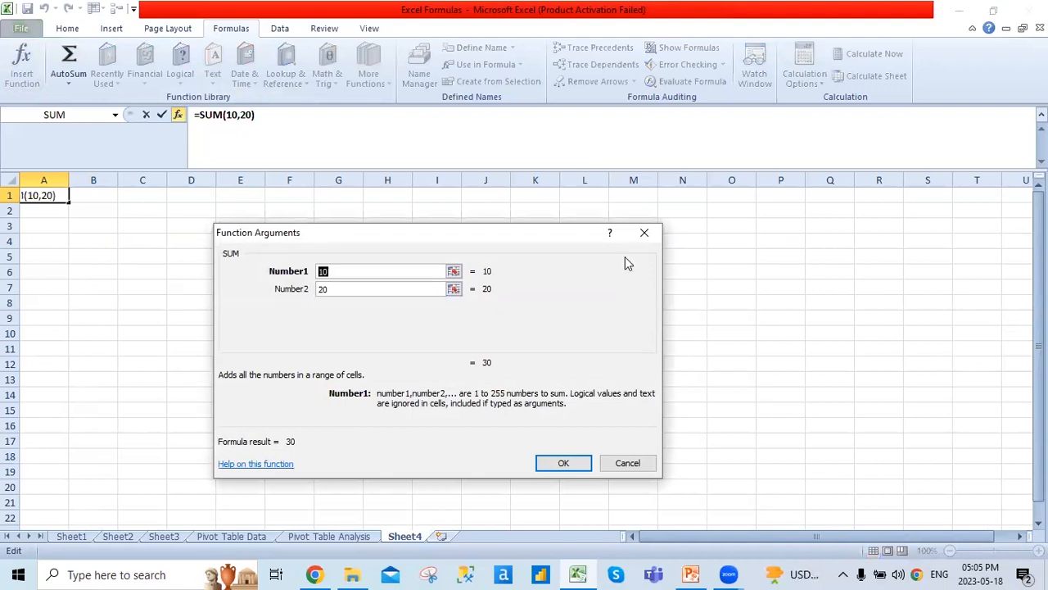
click(645, 233)
- Replace the formula in A1 with an AutoSum SUM of cell A5
click(69, 85)
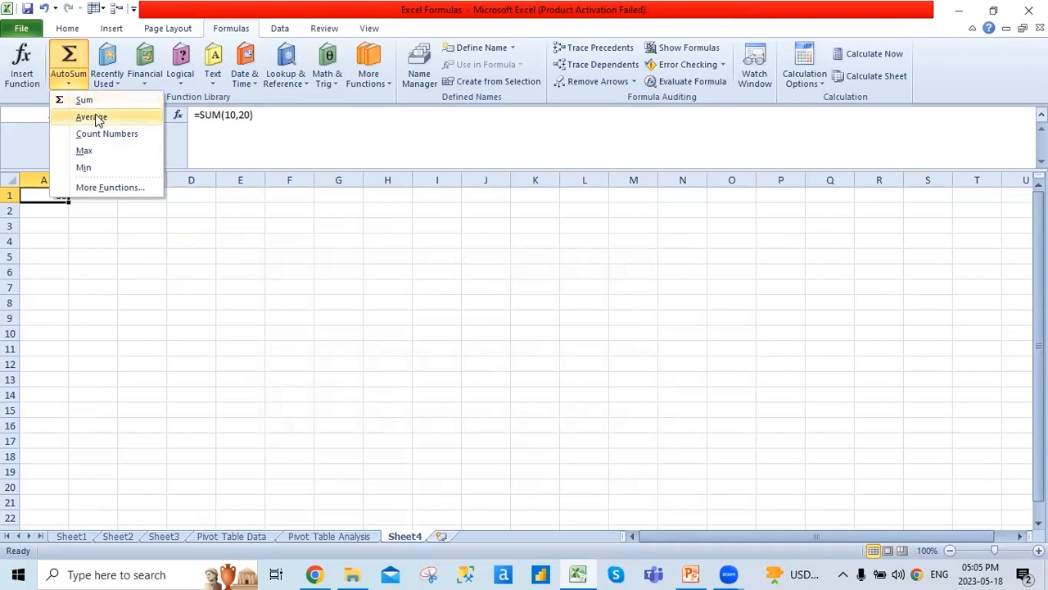
click(87, 100)
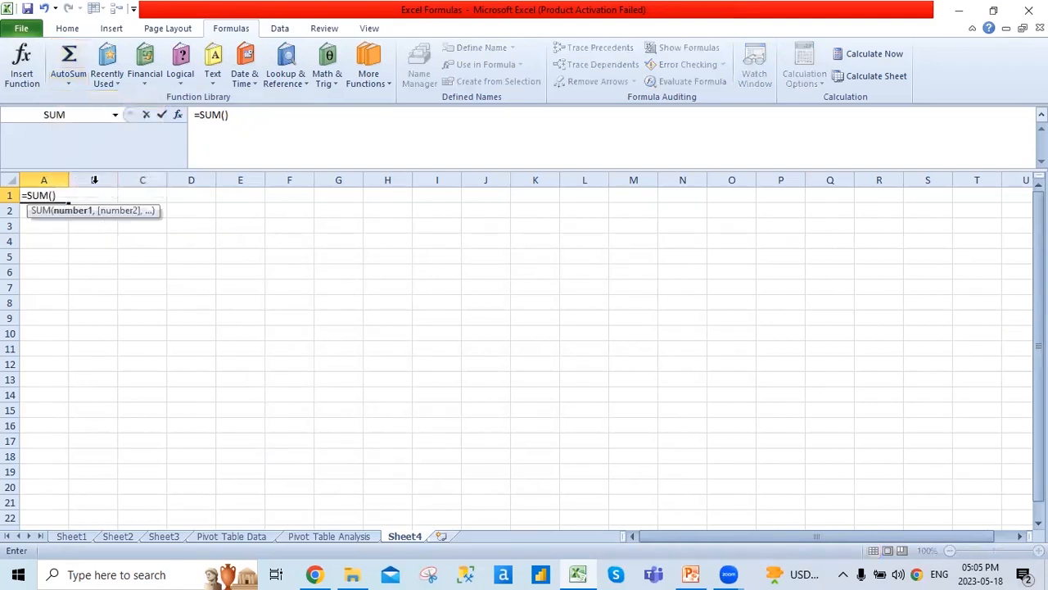
click(77, 81)
click(75, 117)
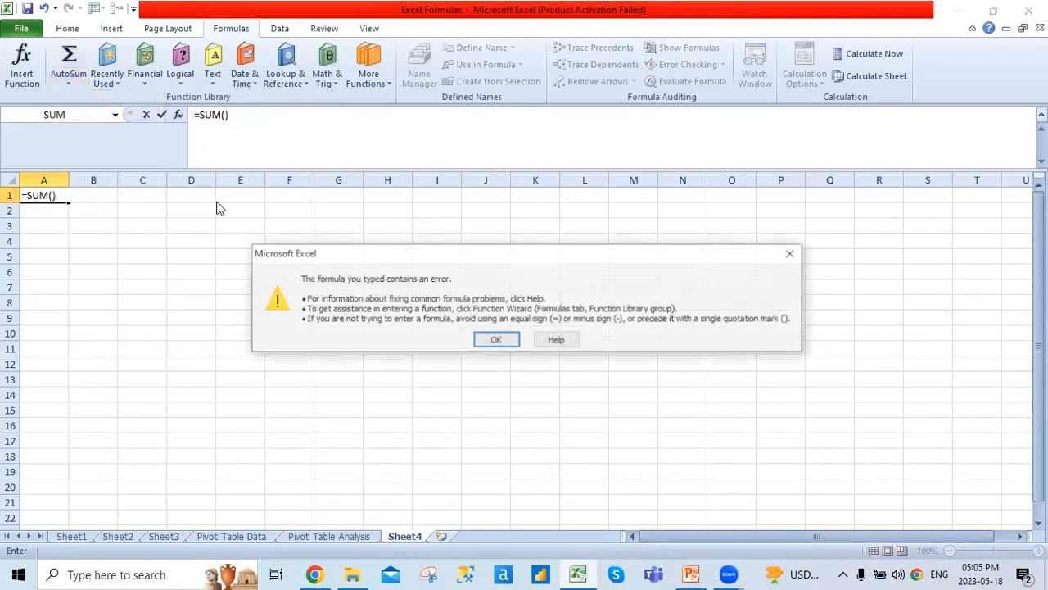
click(792, 254)
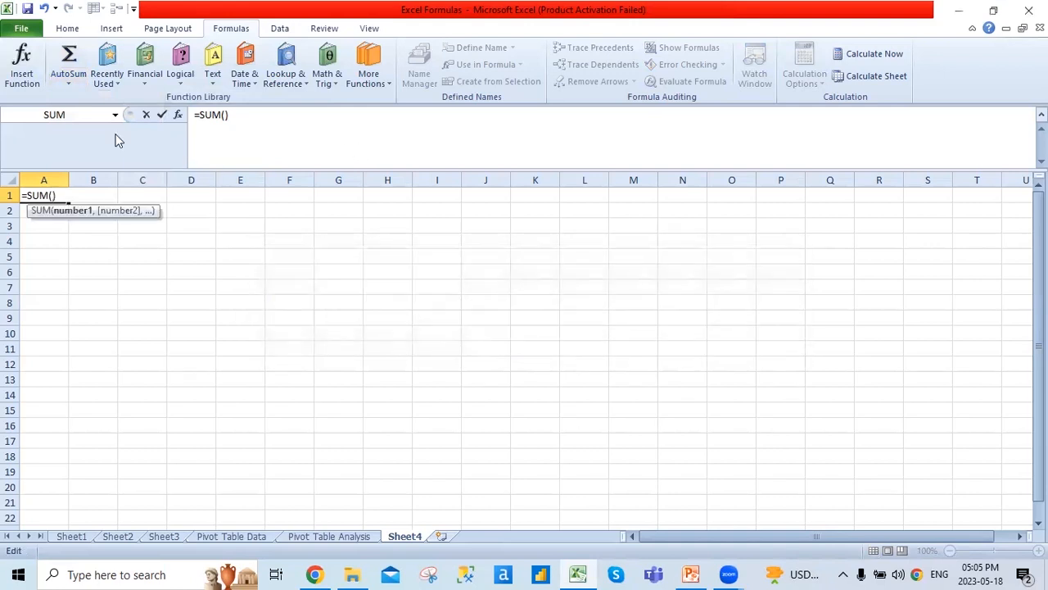
click(61, 261)
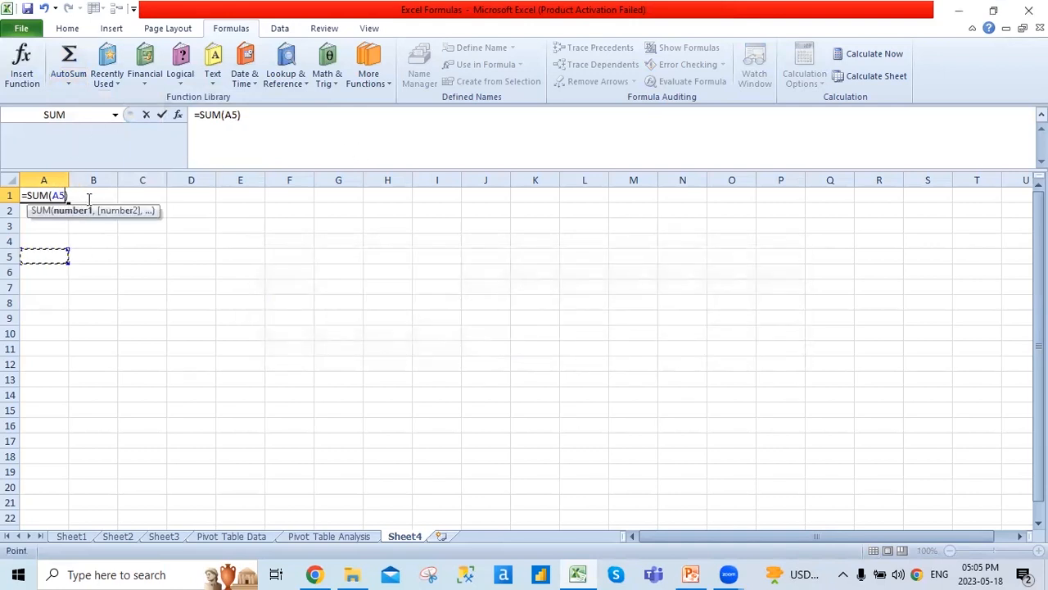
key(Return)
key(Up)
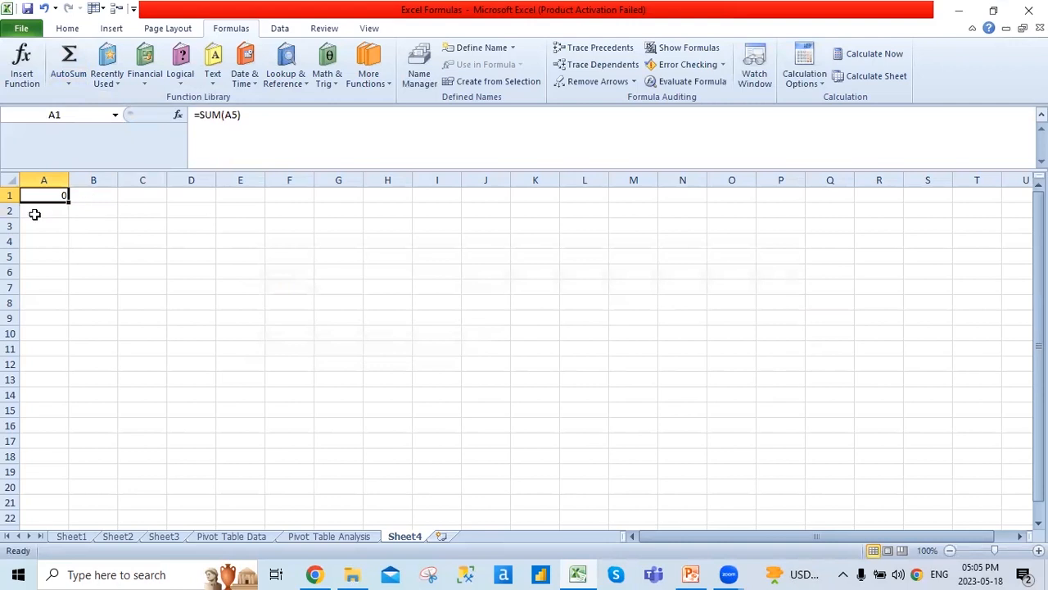
- Enter 56 in cell A4 and make A2 the active cell
click(52, 244)
text(56)
key(Return)
key(Up)
key(Up)
key(Up)
key(Up)
key(Down)
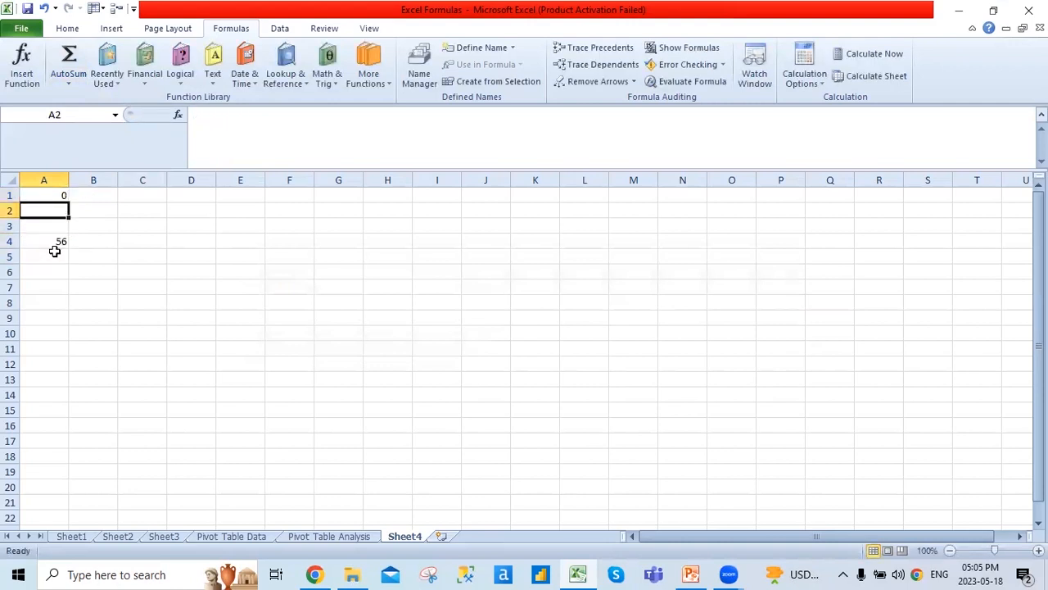
- Look through the Recently Used, Financial, Logical, Text and Date & Time function lists, without inserting any
click(109, 81)
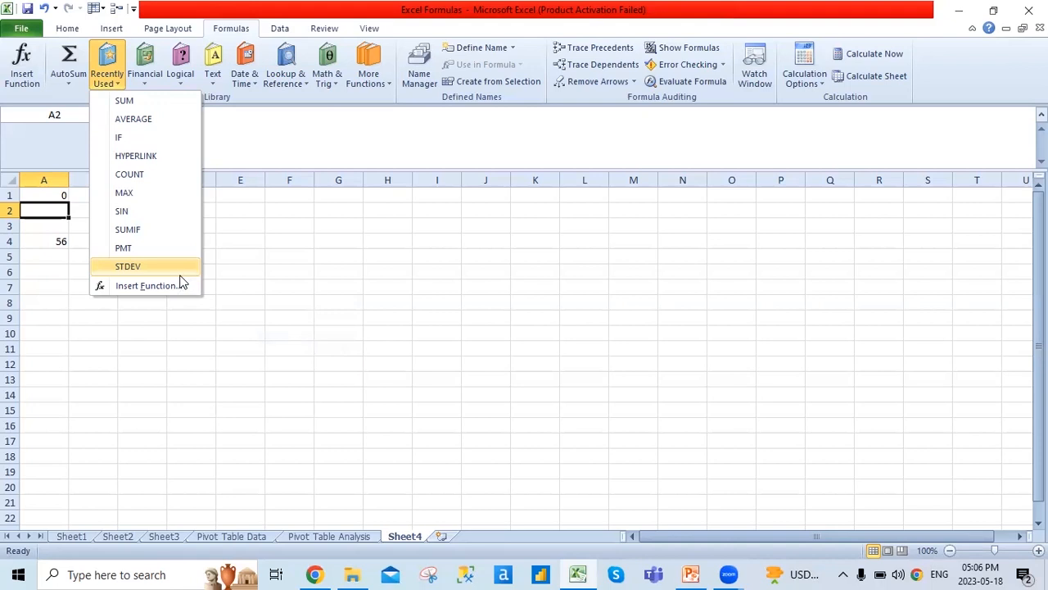
click(146, 82)
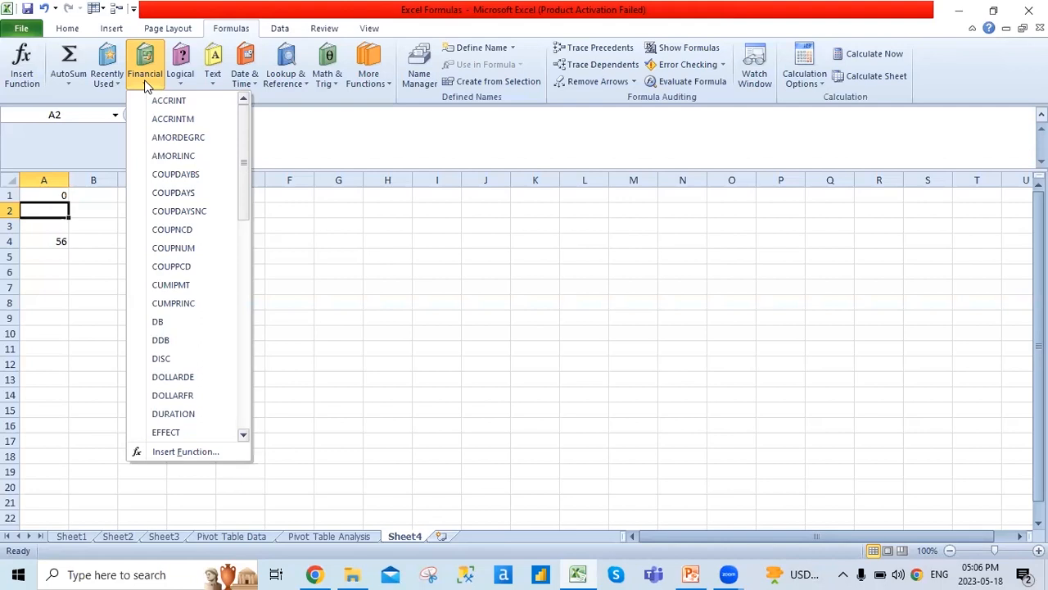
click(186, 81)
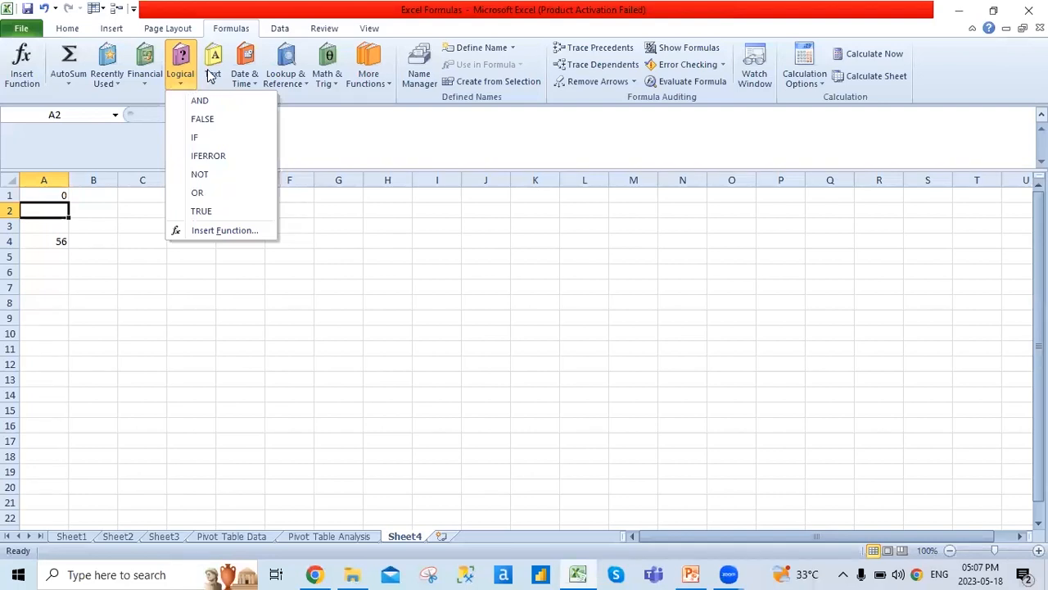
click(212, 75)
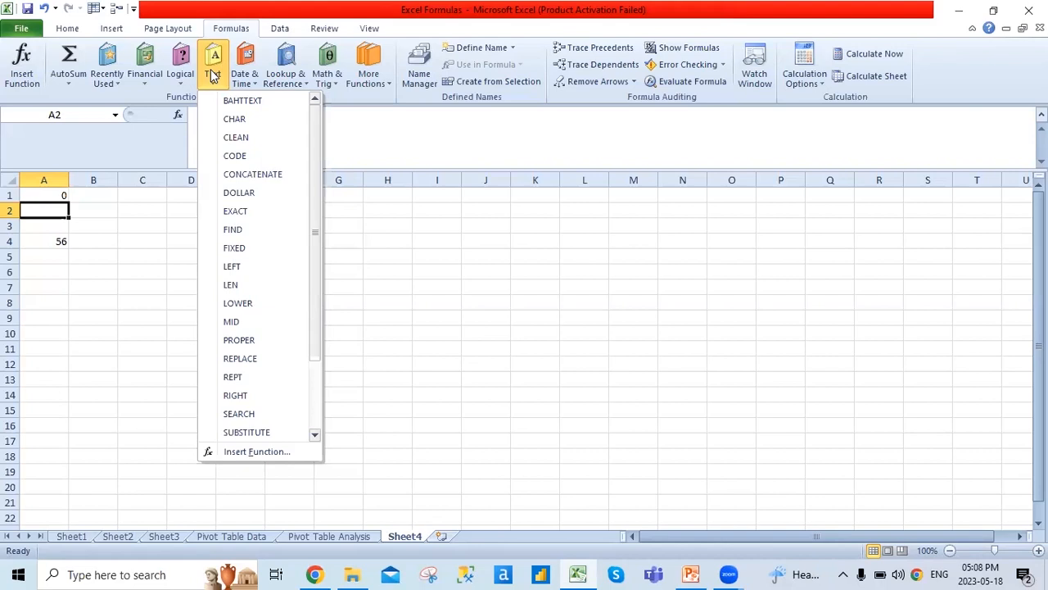
click(255, 84)
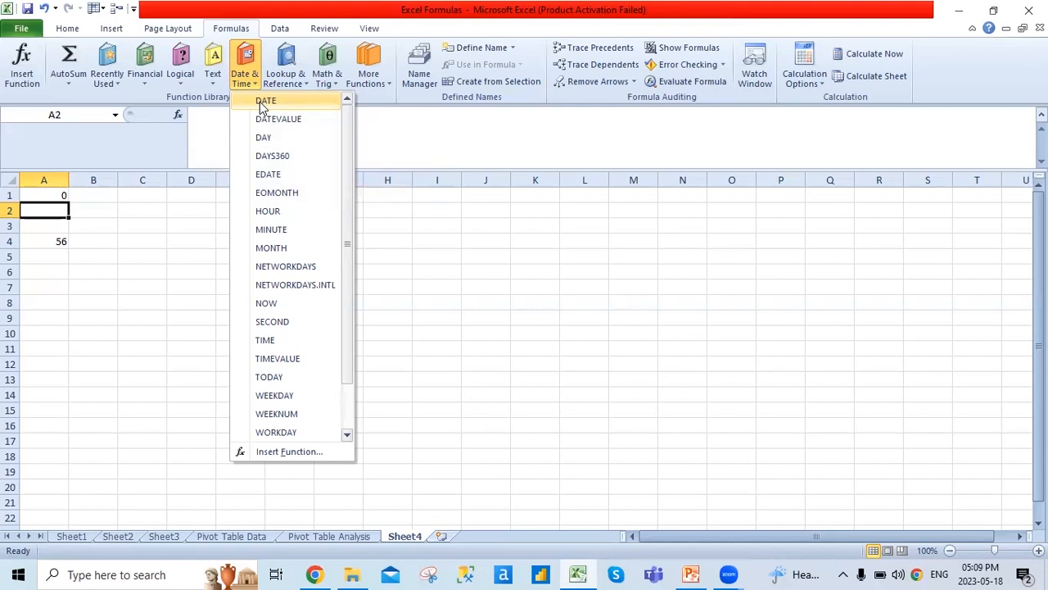
click(489, 535)
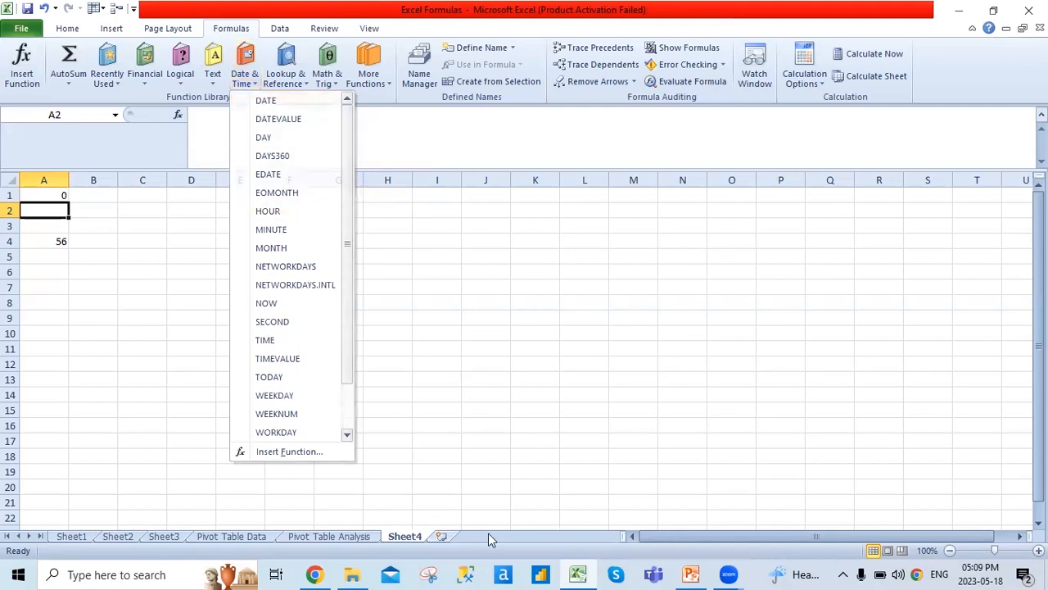
- Switch to the Zoom screen-sharing meeting window and back to the Excel Formulas workbook
mouse_move(733, 573)
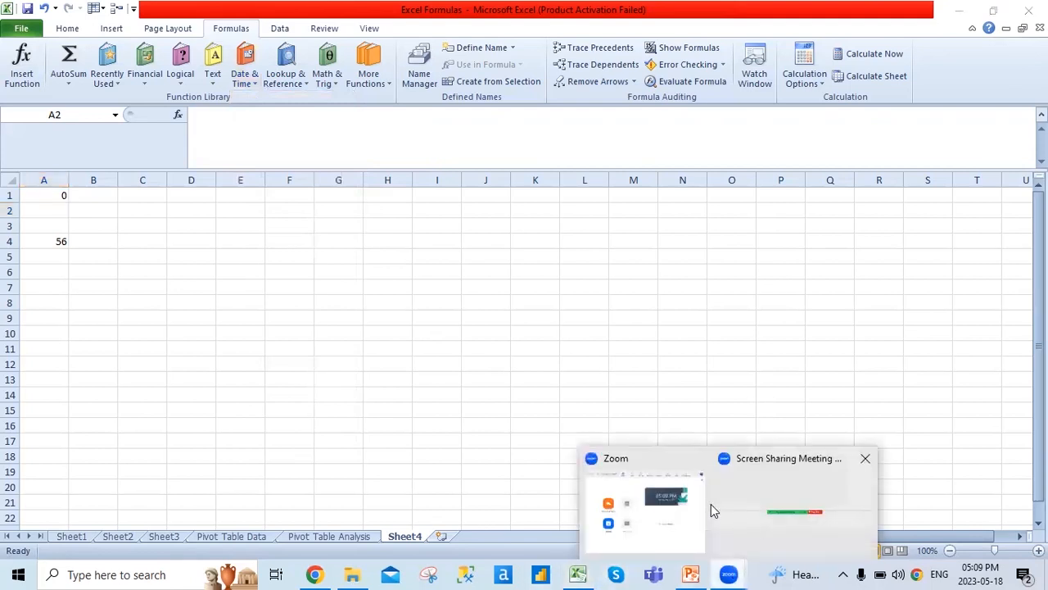
click(788, 520)
click(960, 11)
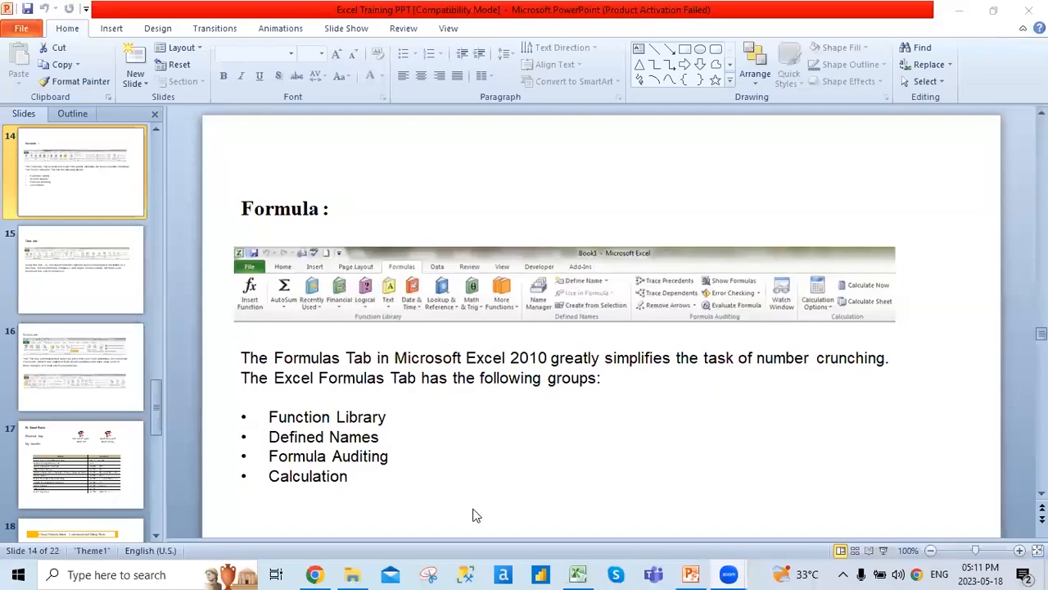
click(590, 567)
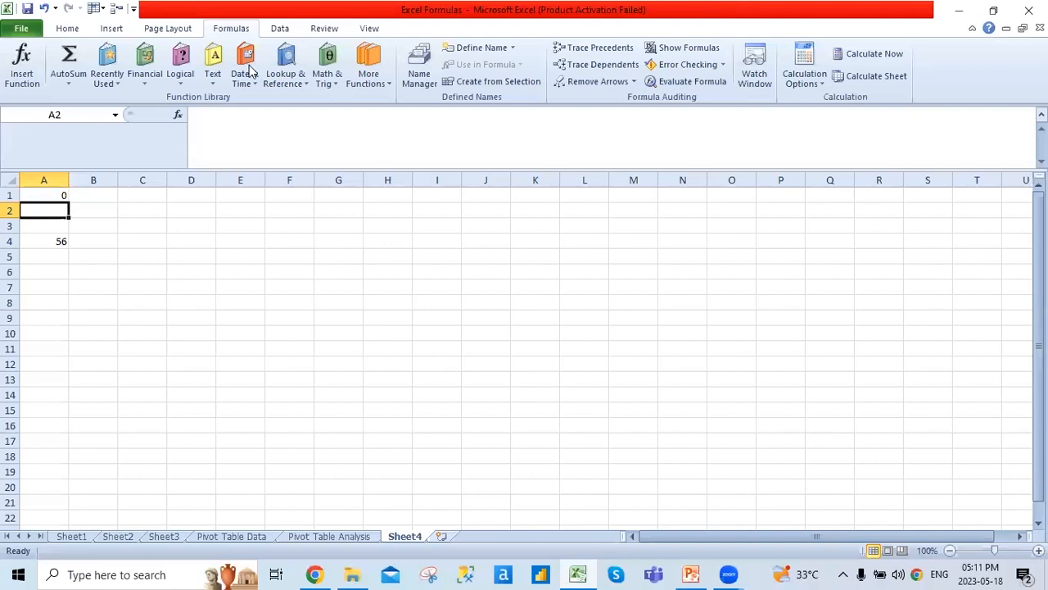
- Look through the Lookup & Reference and Math & Trig function lists, without inserting any
click(305, 85)
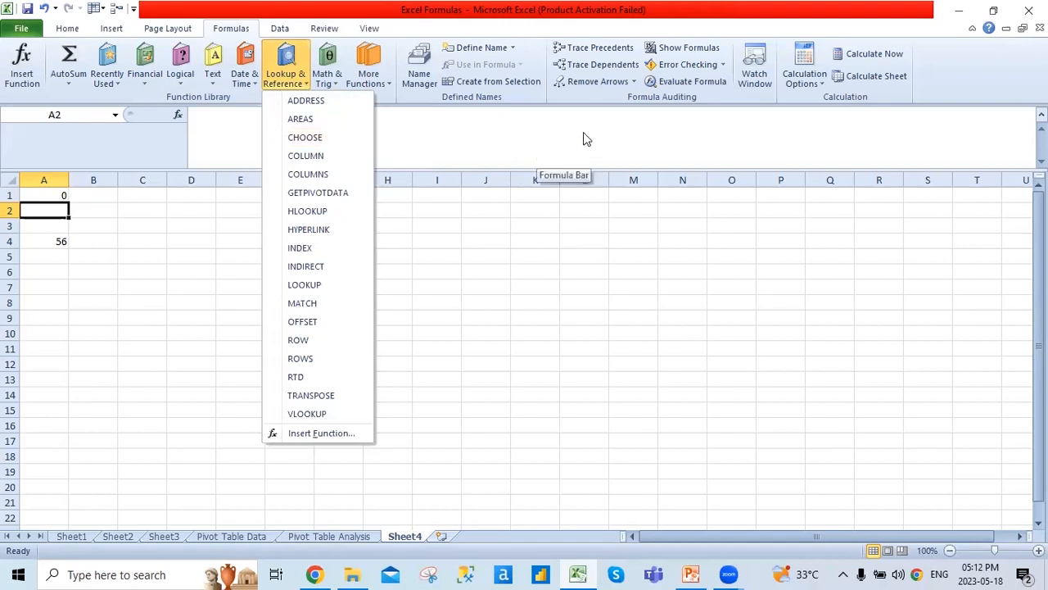
click(330, 82)
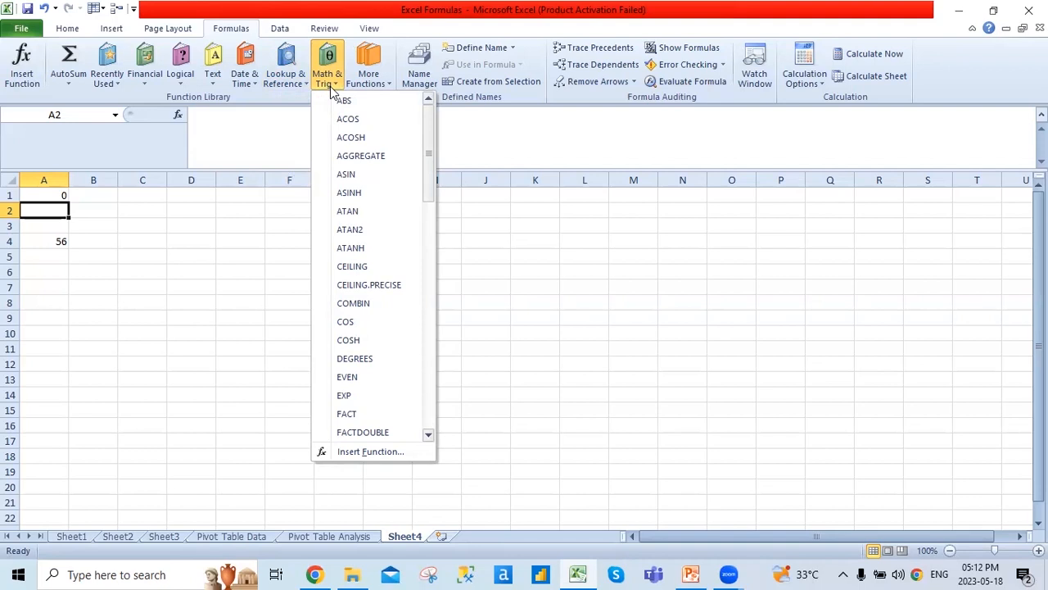
click(600, 243)
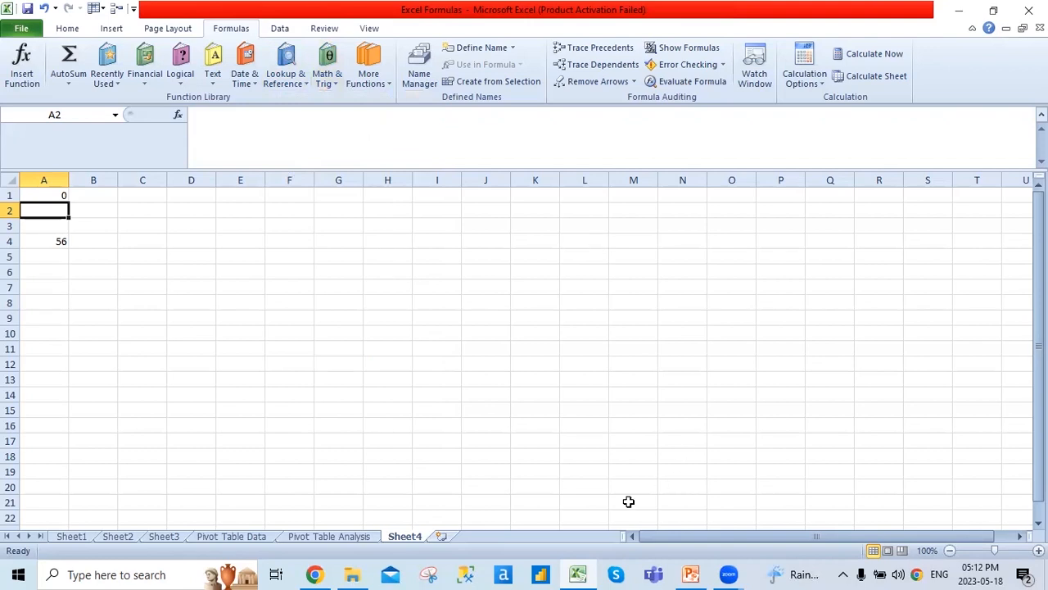
- Go to Sheet1 and highlight in turn the Qty, Price Per Unit and Total Sales values of the Sum Formula table
click(67, 540)
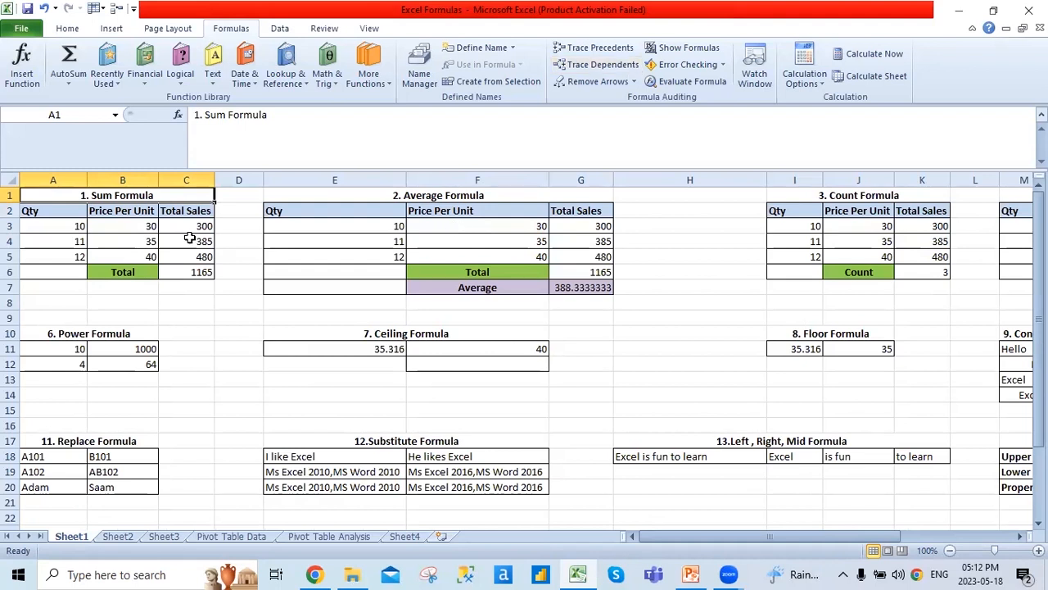
key(Down)
click(169, 271)
drag(70, 225, 72, 254)
drag(113, 226, 115, 252)
drag(190, 227, 200, 256)
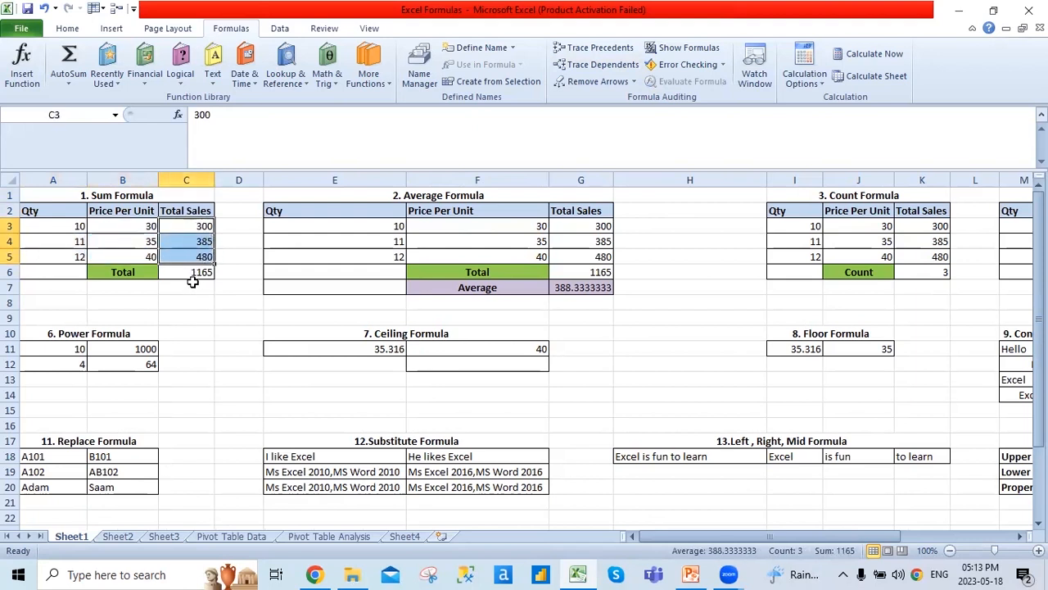
- Re-enter the Total Sales sum in cell C6 of the Sum Formula table as =SUM(C3:C5)
click(195, 275)
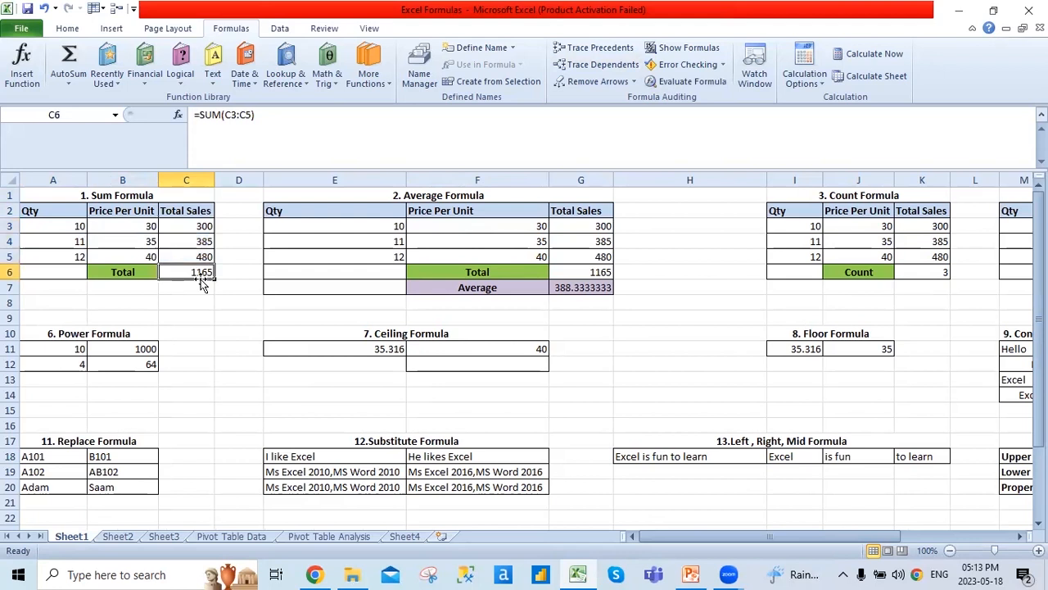
text(=Sum)
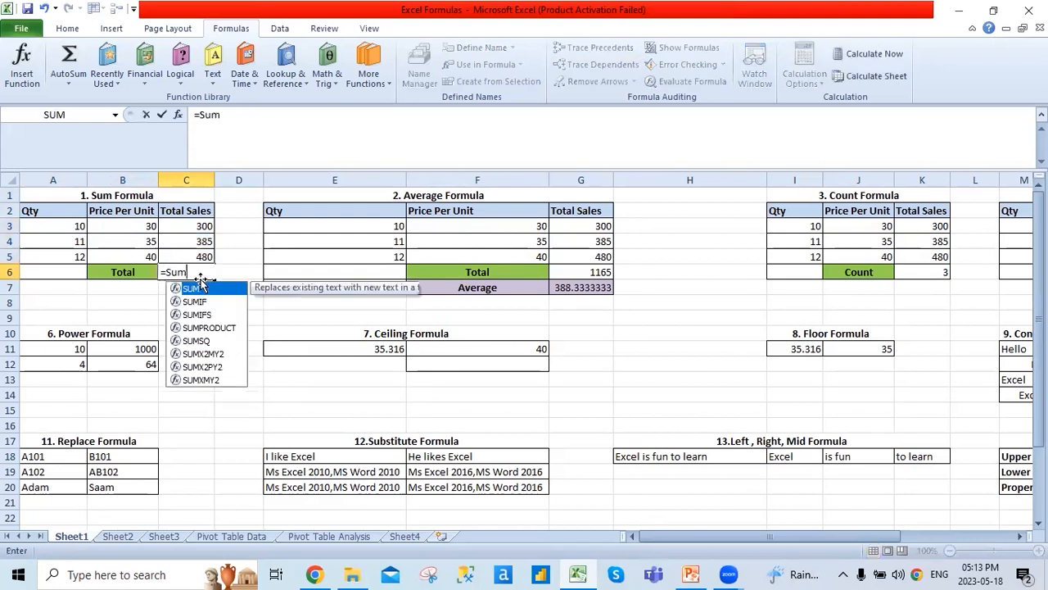
key(Tab)
key(Up)
key(Up)
key(Up)
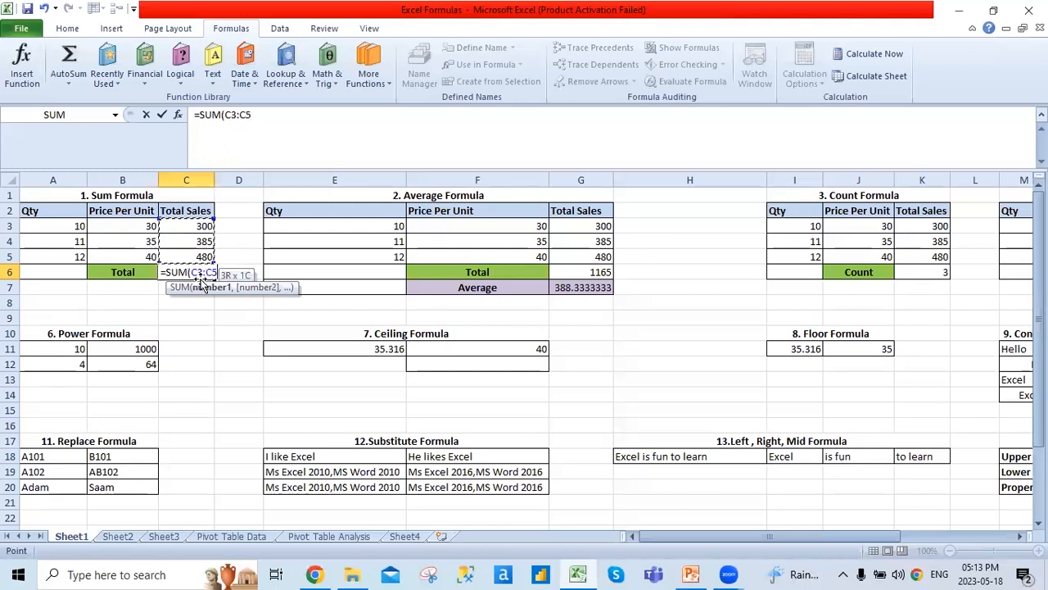
text())
key(Return)
click(200, 277)
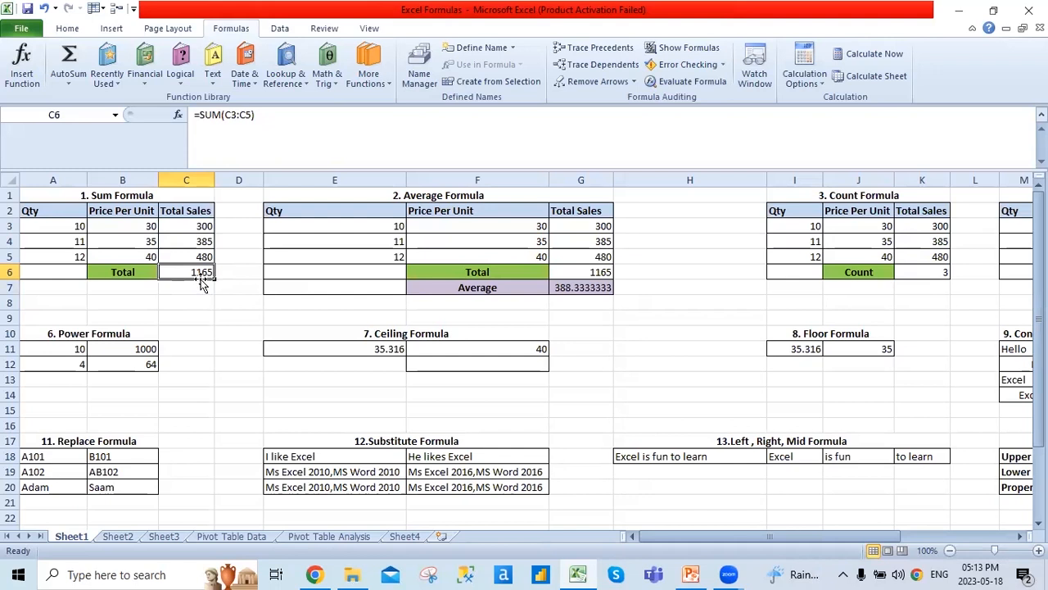
- Replace the average in cell G7 of the Average Formula table with =AVERAGE(G3:G6)
key(Right)
key(Right)
key(Up)
key(Up)
key(Up)
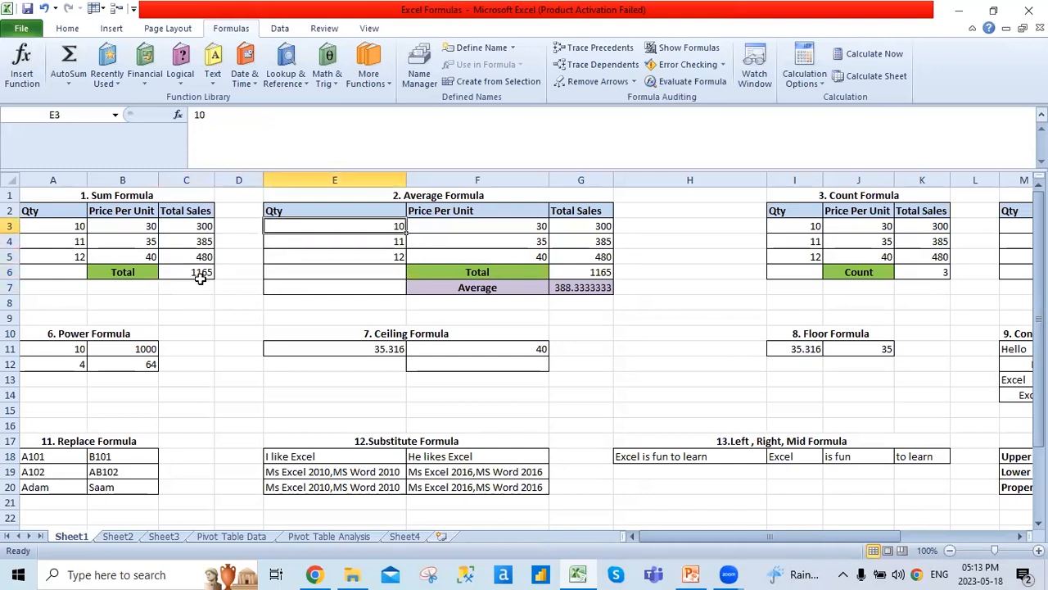
key(Right)
key(Right)
key(Right)
key(Left)
key(Down)
key(Down)
key(Down)
key(Down)
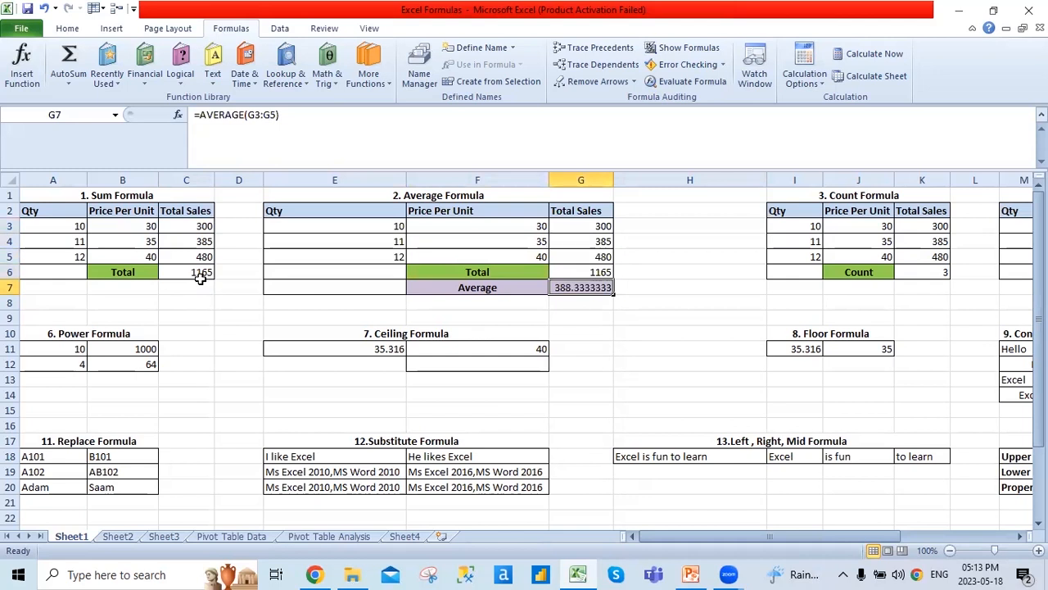
text(=Av)
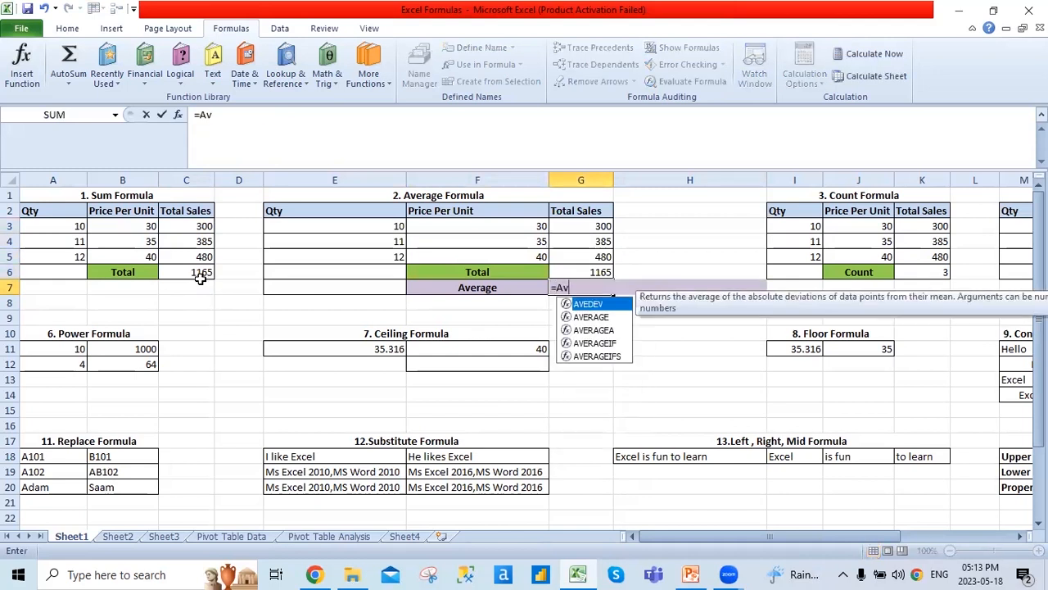
key(Down)
key(Tab)
key(Up)
key(shift+Up)
key(shift+Up)
key(shift+Up)
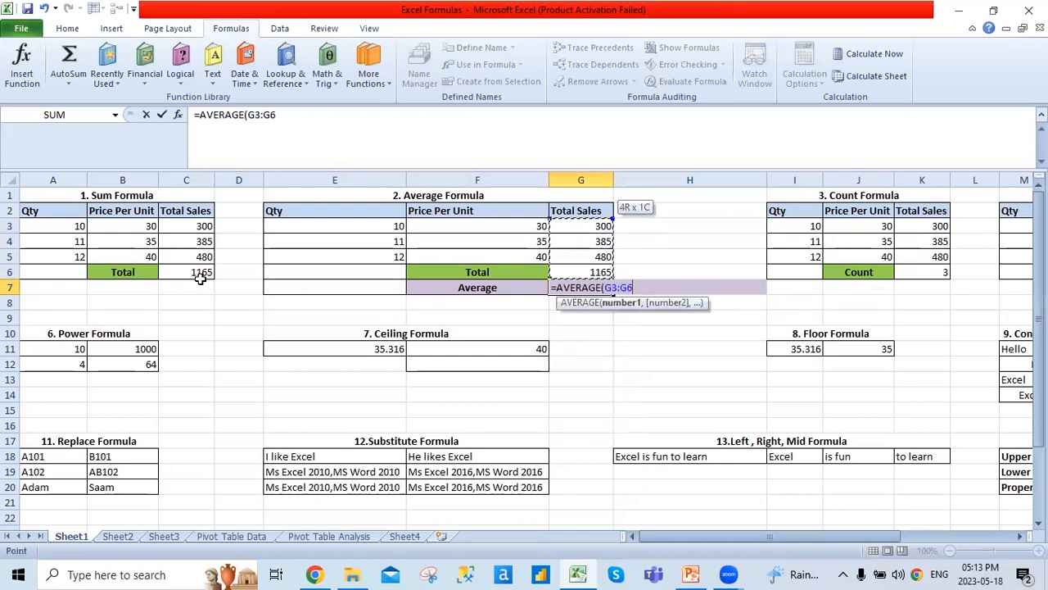
key(Return)
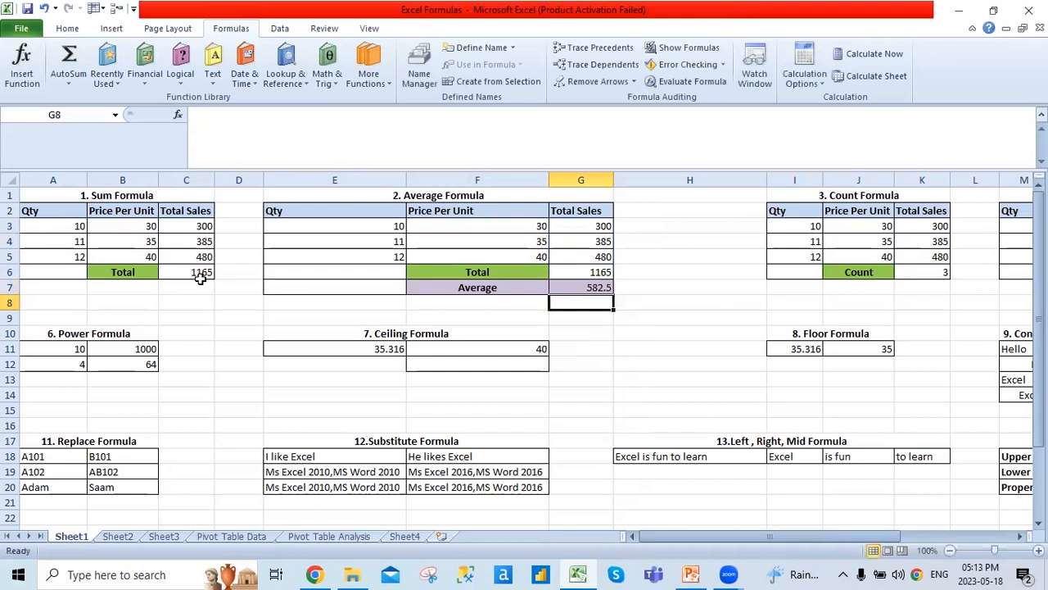
- Change the average in cell G7 of the Average Formula table to cover the Qty values, as =AVERAGE(E3:E5)
key(Up)
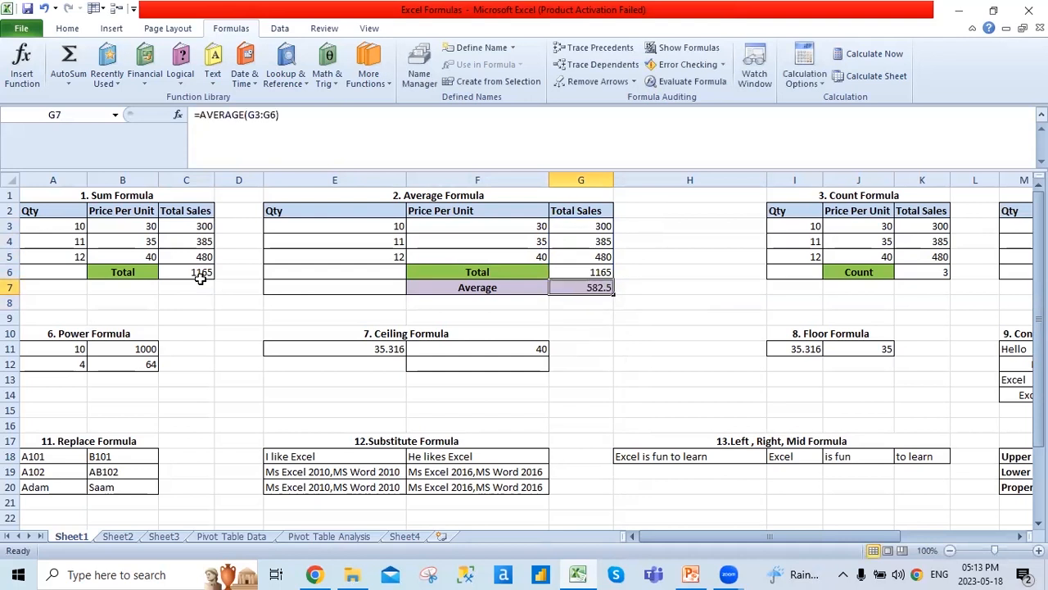
click(285, 124)
key(BackSpace)
key(BackSpace)
key(BackSpace)
key(BackSpace)
key(BackSpace)
key(BackSpace)
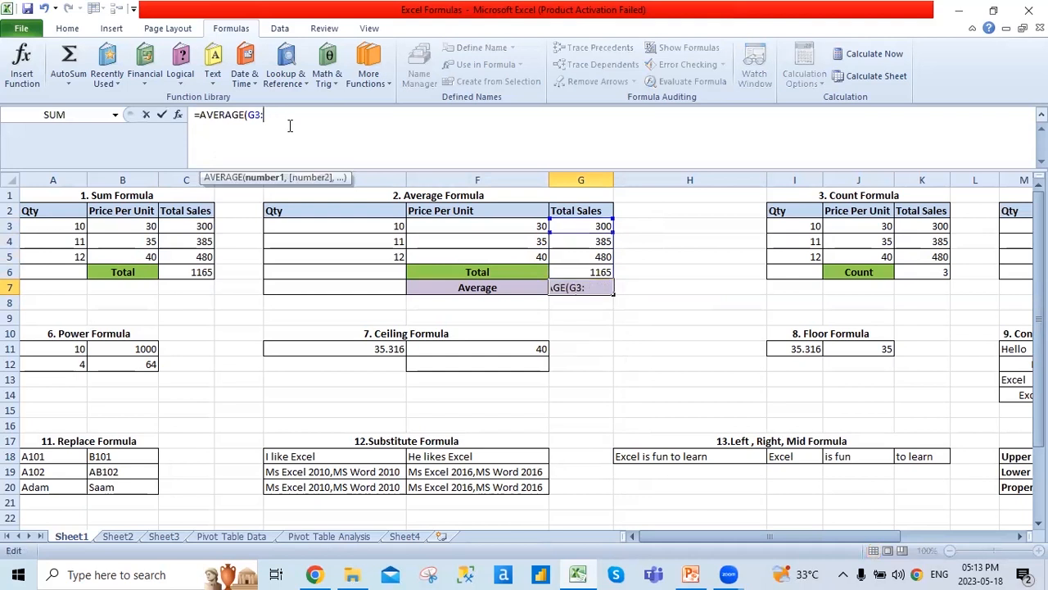
drag(383, 226, 380, 257)
key(Return)
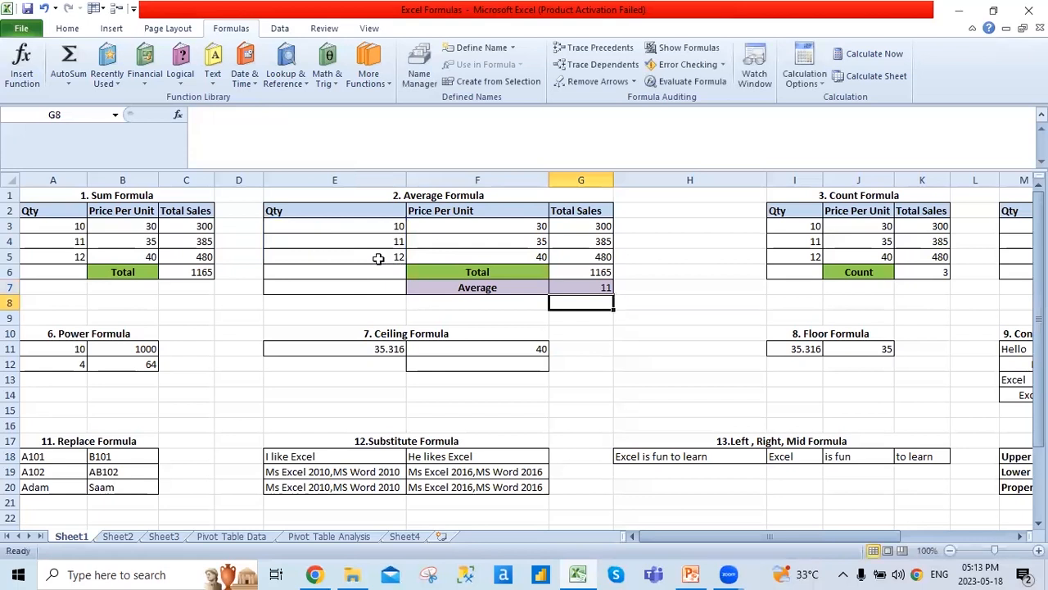
- Change the average in cell G7 to cover the Price Per Unit values, as =AVERAGE(F3:F5)
key(Up)
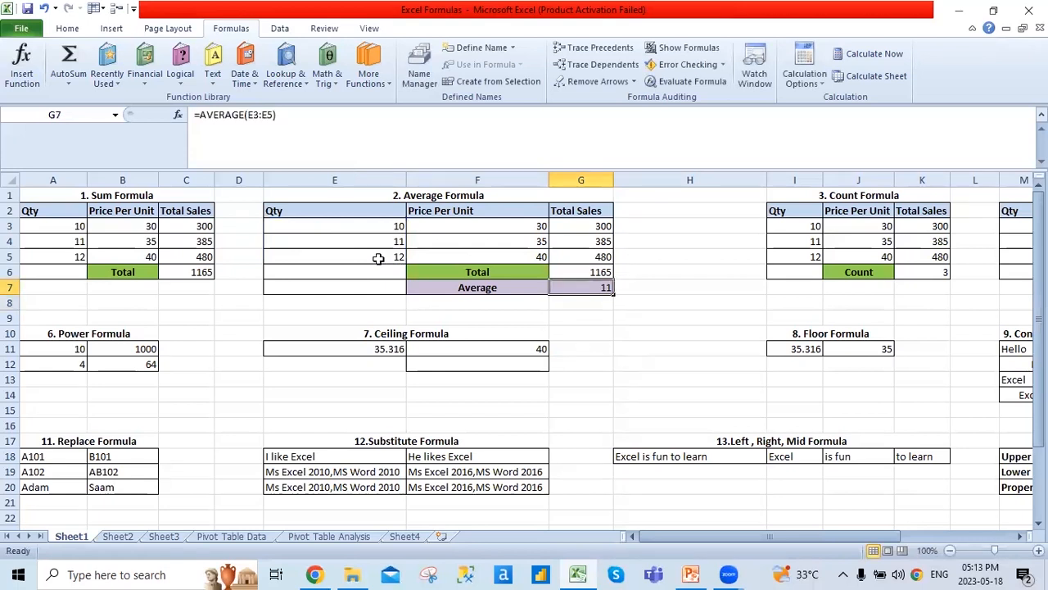
click(322, 114)
key(BackSpace)
key(BackSpace)
key(BackSpace)
key(BackSpace)
key(BackSpace)
key(BackSpace)
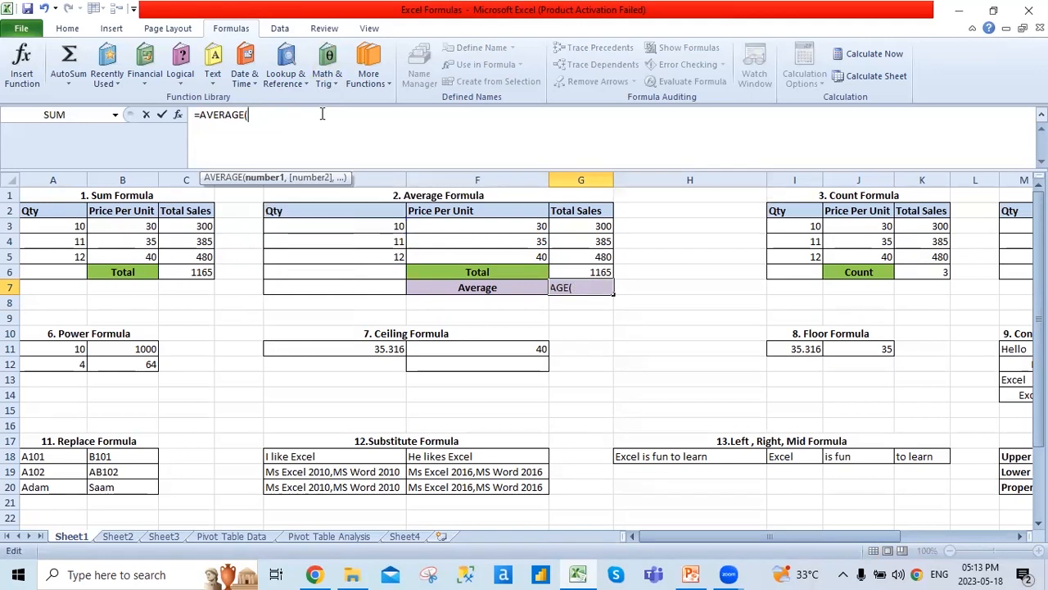
drag(471, 226, 476, 252)
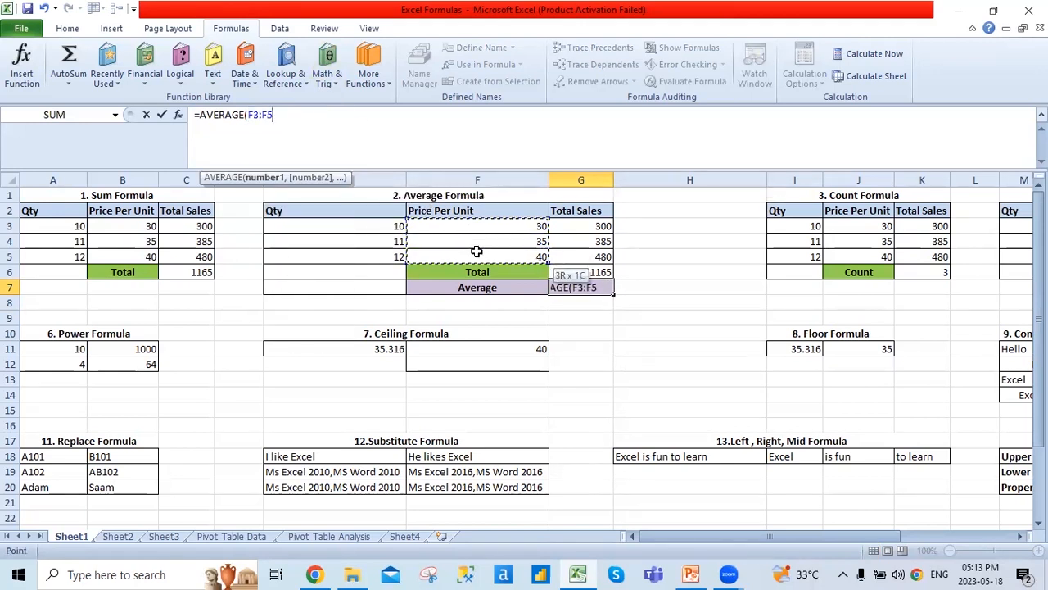
key(Return)
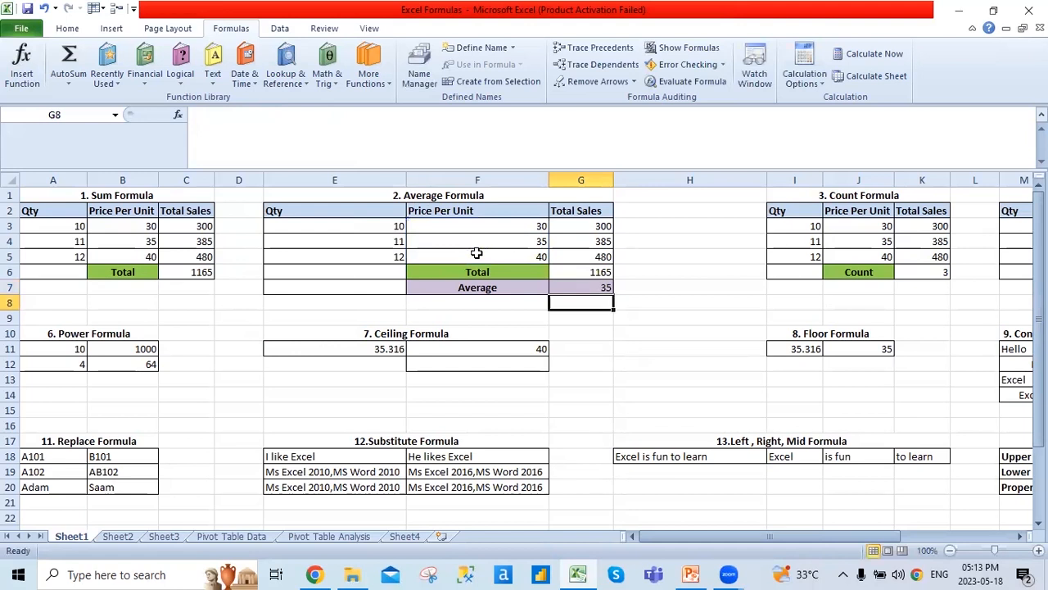
key(Up)
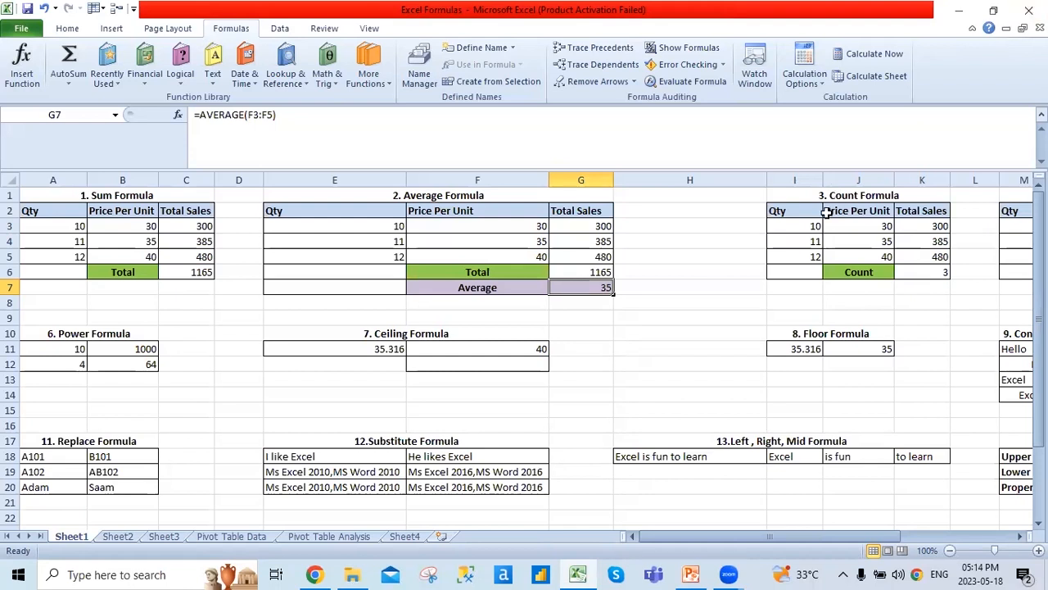
- Go through the Qty, Price Per Unit and Total Sales columns of the Count Formula table, cell by cell
click(794, 211)
key(Right)
key(Right)
key(Left)
key(Left)
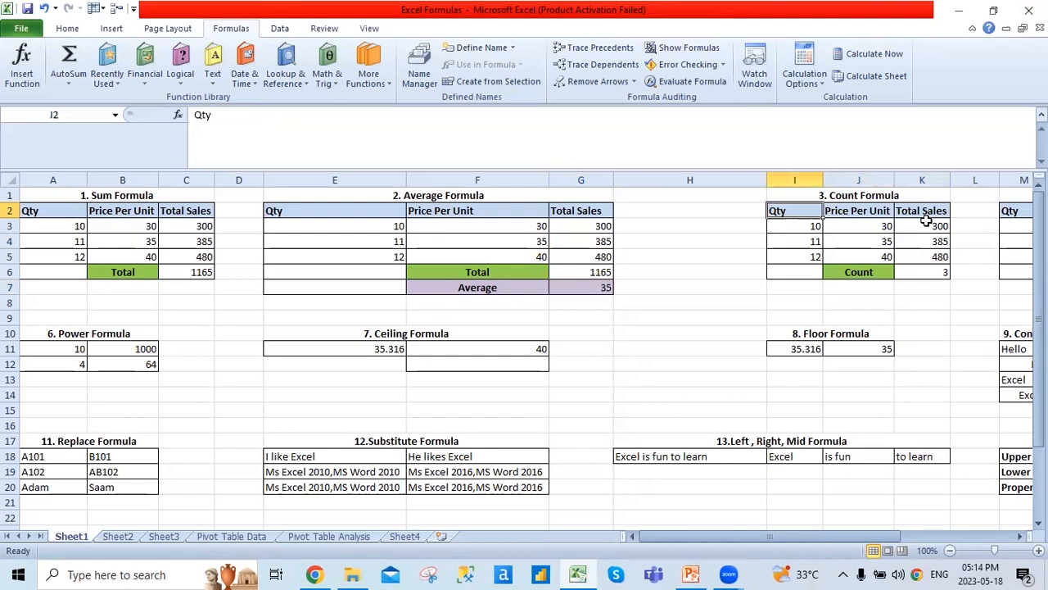
key(Right)
key(Right)
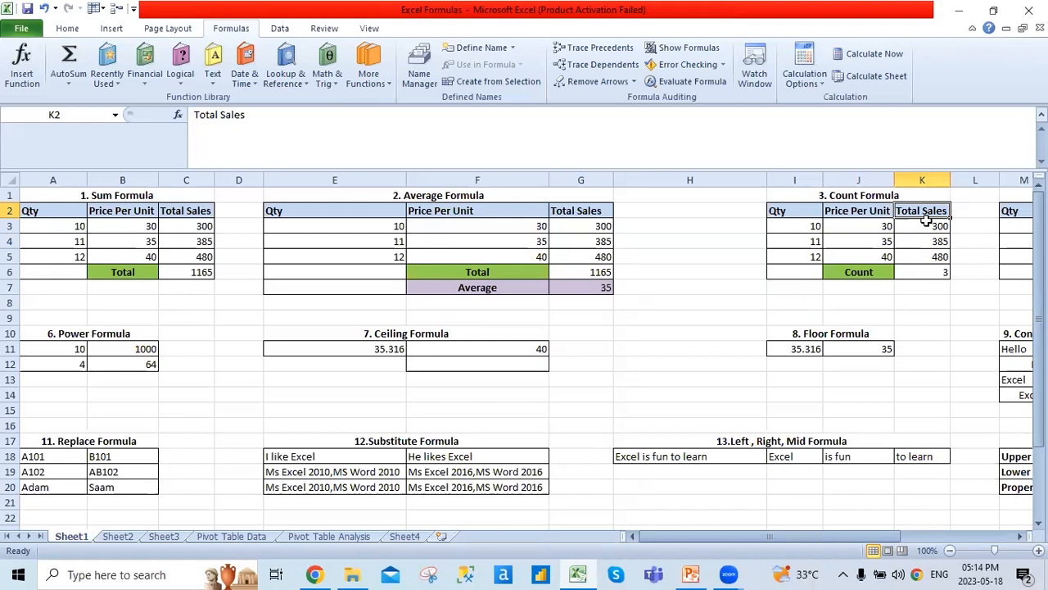
key(Left)
key(Left)
key(Left)
key(Right)
key(Down)
key(Down)
key(Up)
key(Up)
key(Right)
key(Right)
- Re-enter the Total Sales count in cell K6 of the Count Formula table as =COUNT(K3:K5)
key(Down)
key(Down)
key(Down)
key(Down)
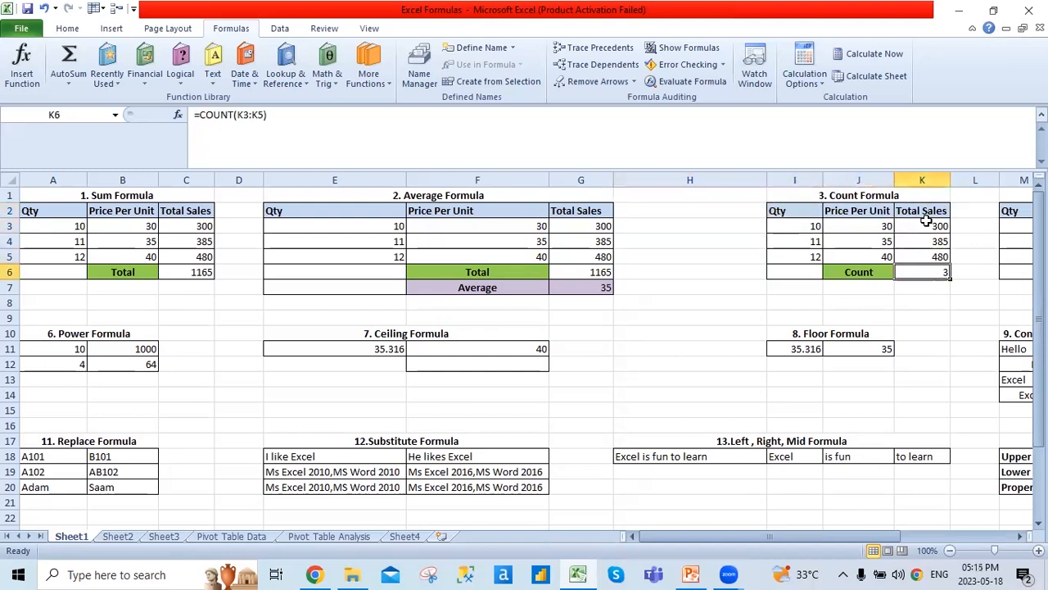
text(=)
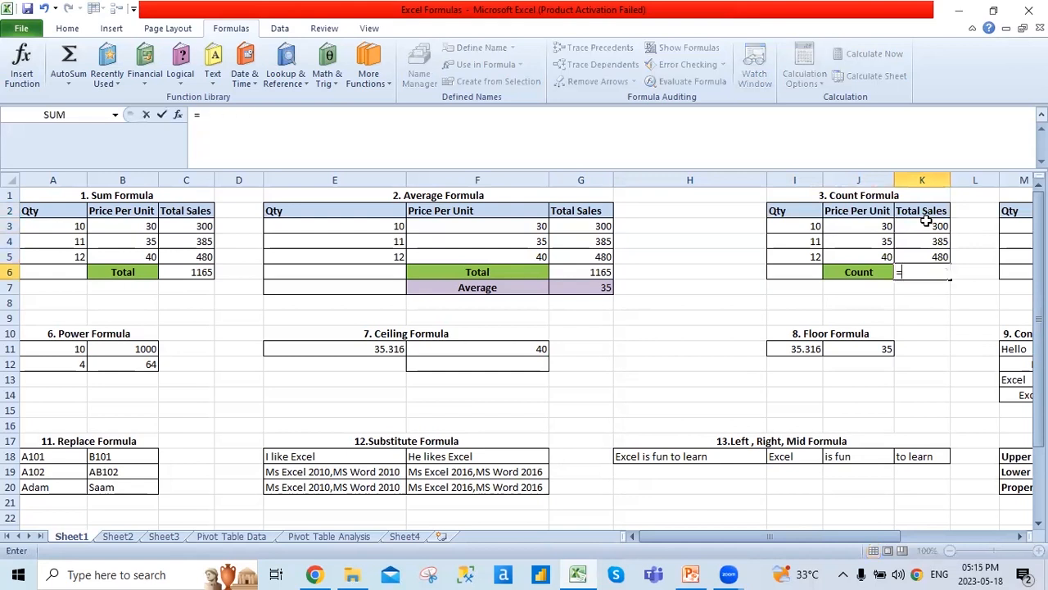
text(Cou)
key(Tab)
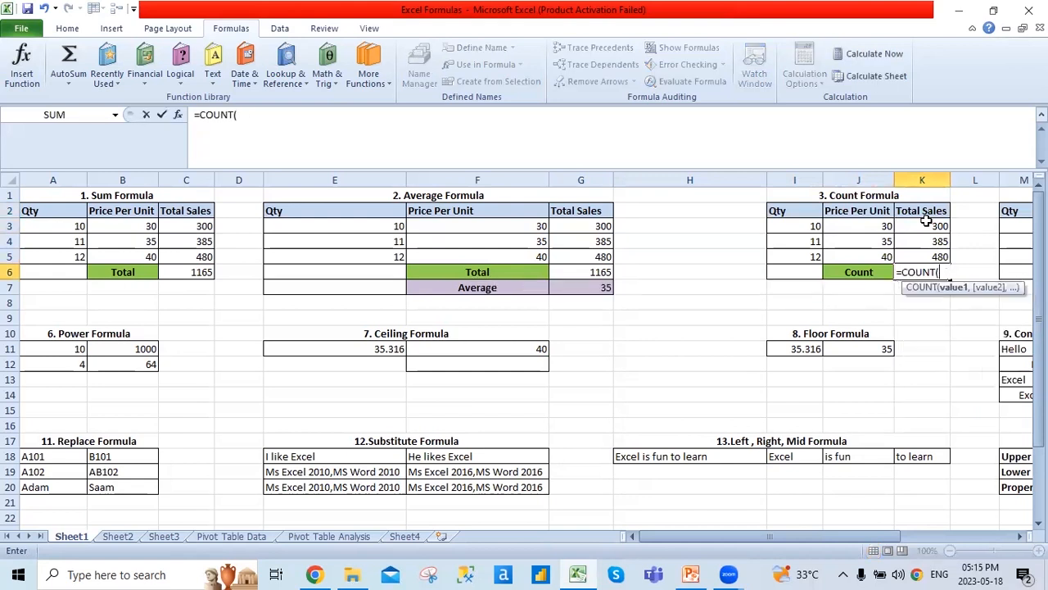
key(Up)
key(shift+Up)
key(shift+Up)
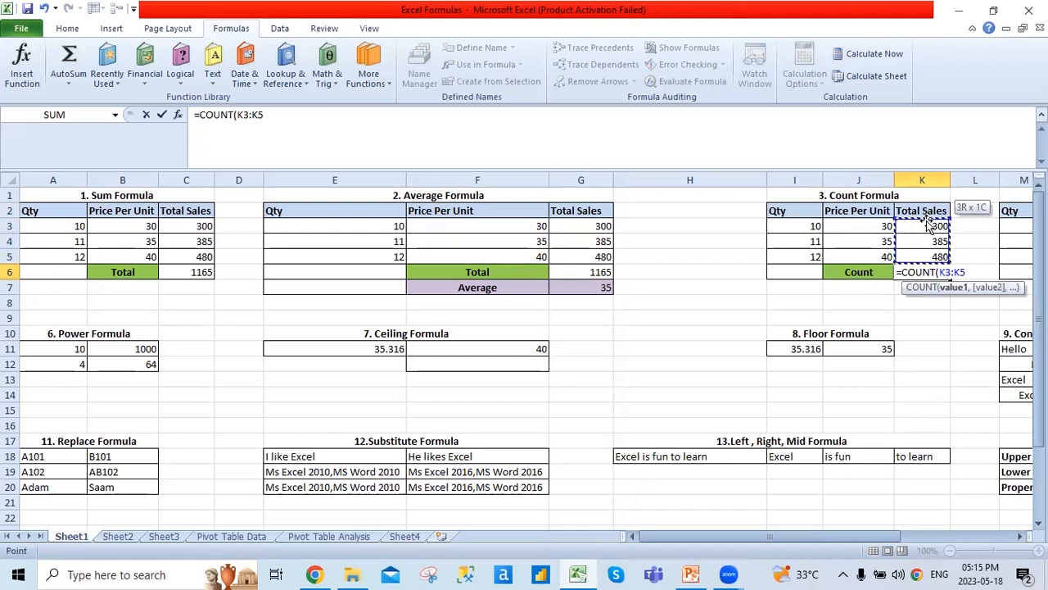
text())
key(Return)
key(Up)
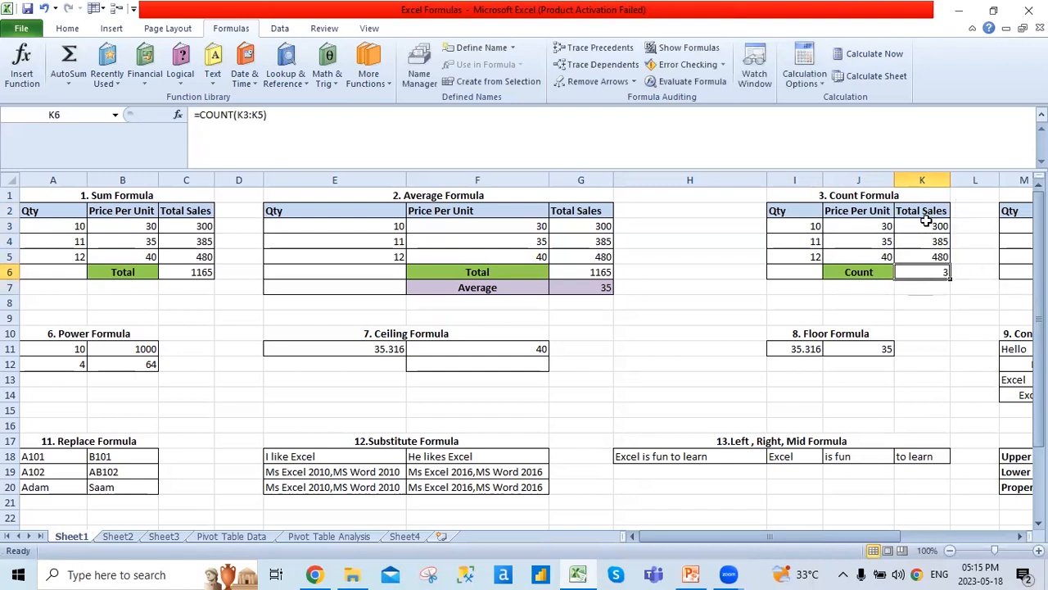
key(Right)
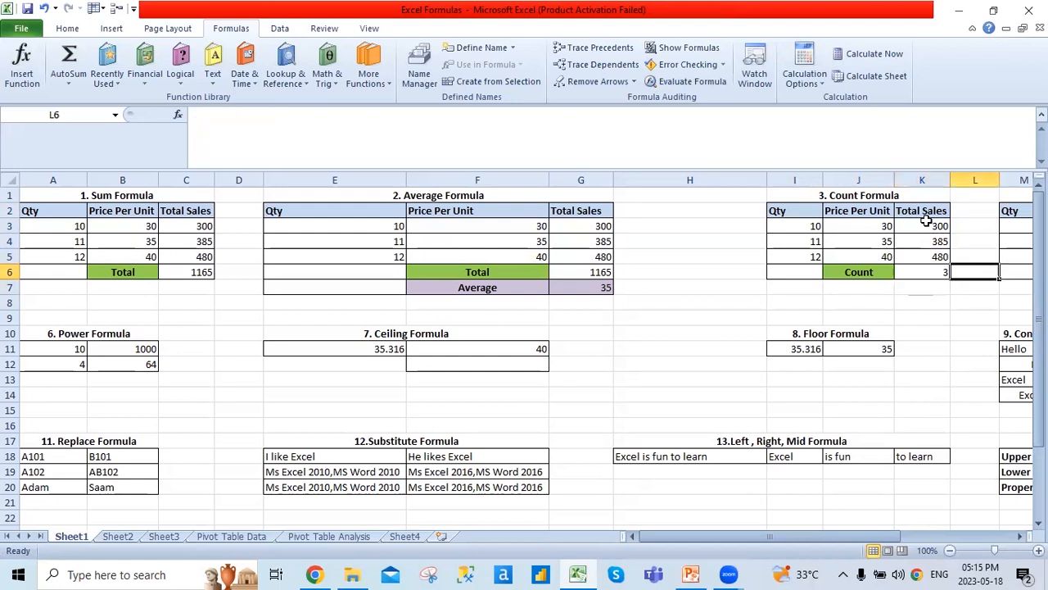
key(Left)
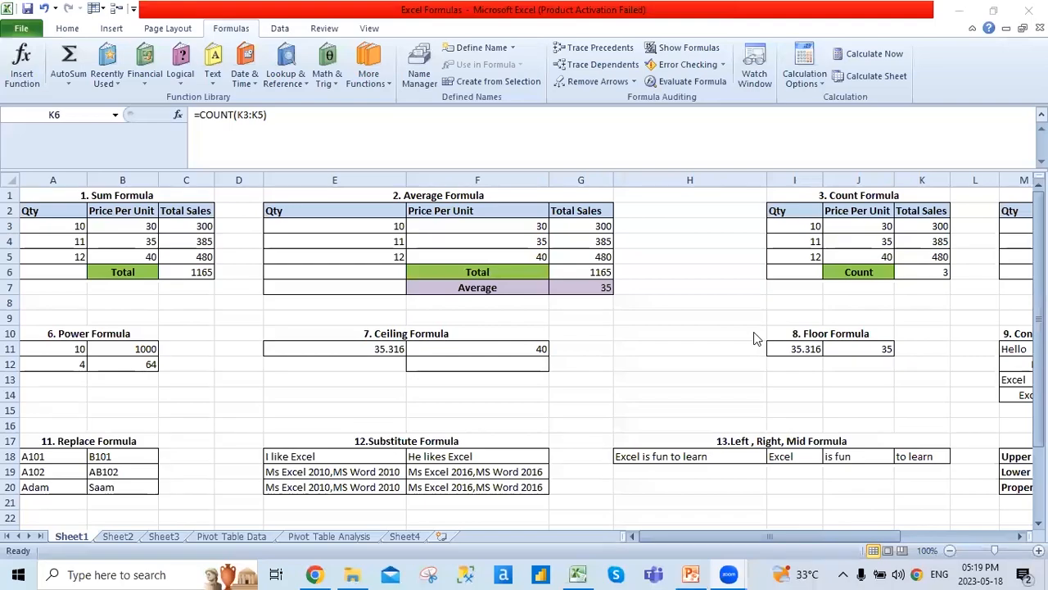
- Re-enter the subtotal in cell O6 of the Subtotal Formula table as =SUBTOTAL(1,O3:O5), using the AVERAGE function number
click(852, 272)
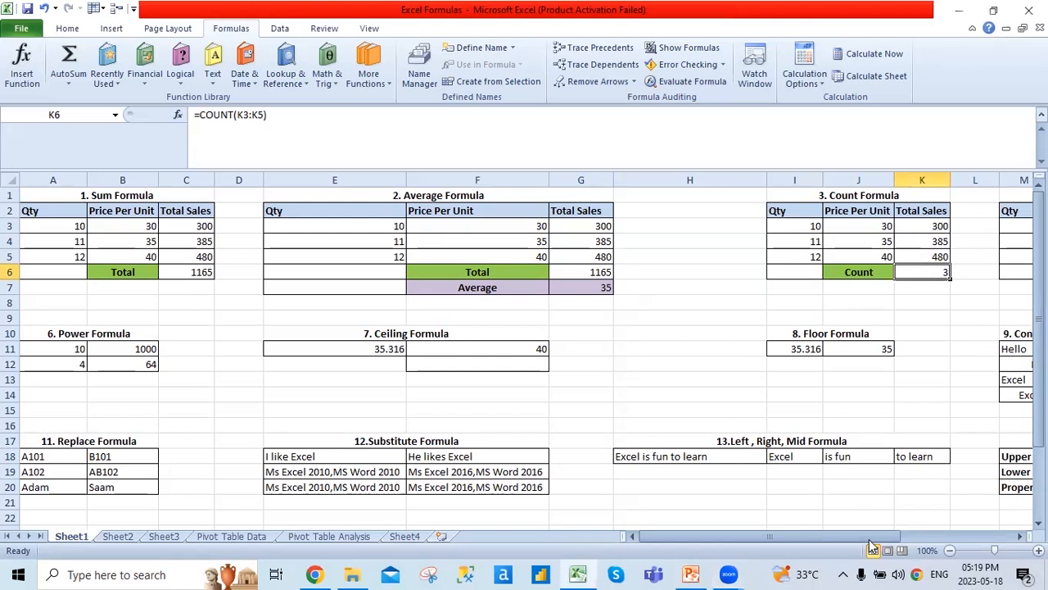
scroll(939, 536, right, 2)
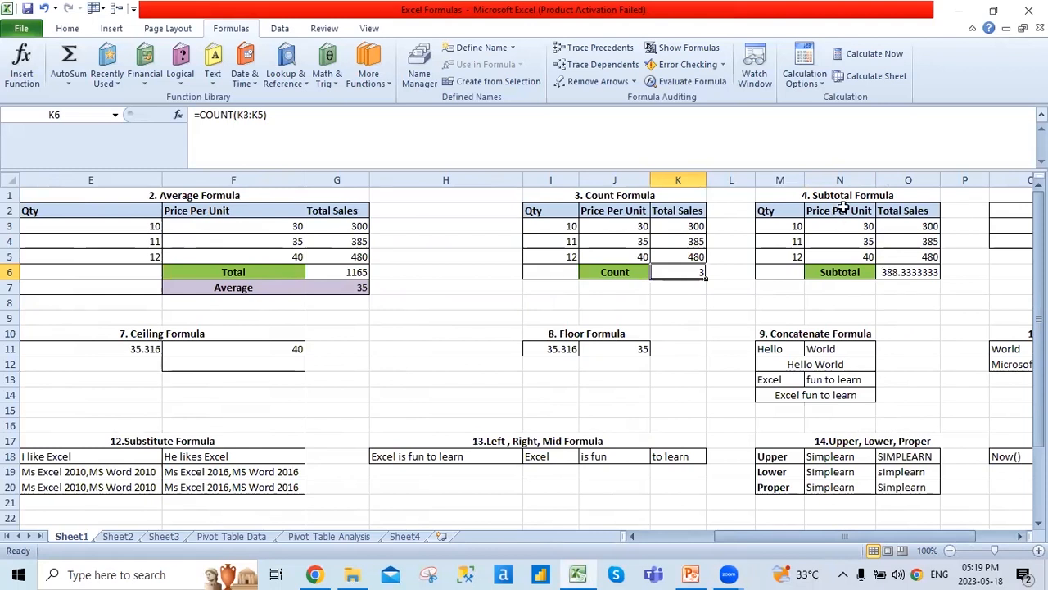
click(901, 277)
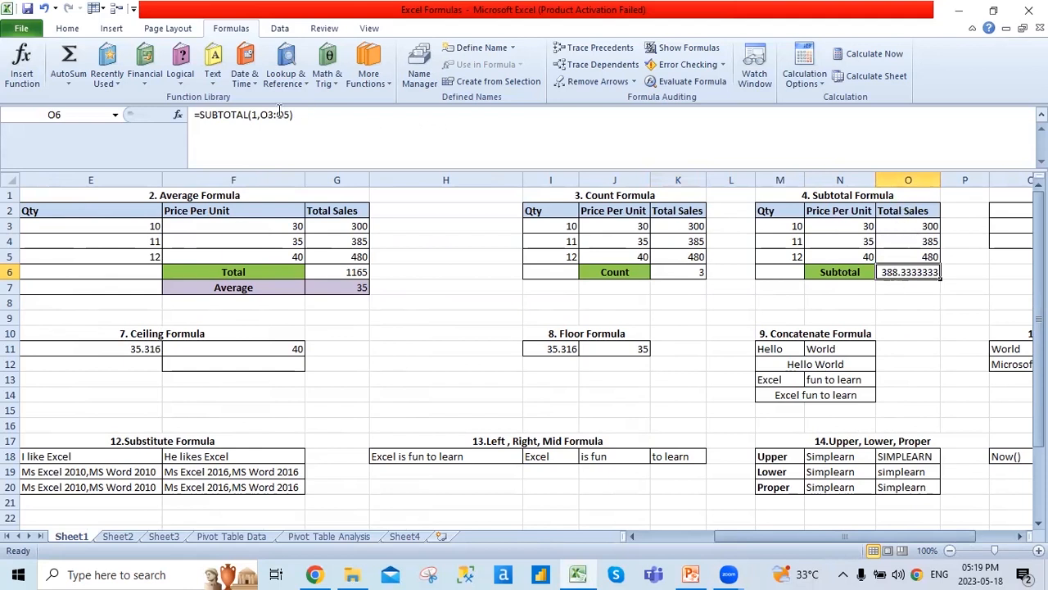
drag(287, 115, 193, 115)
text(=sun)
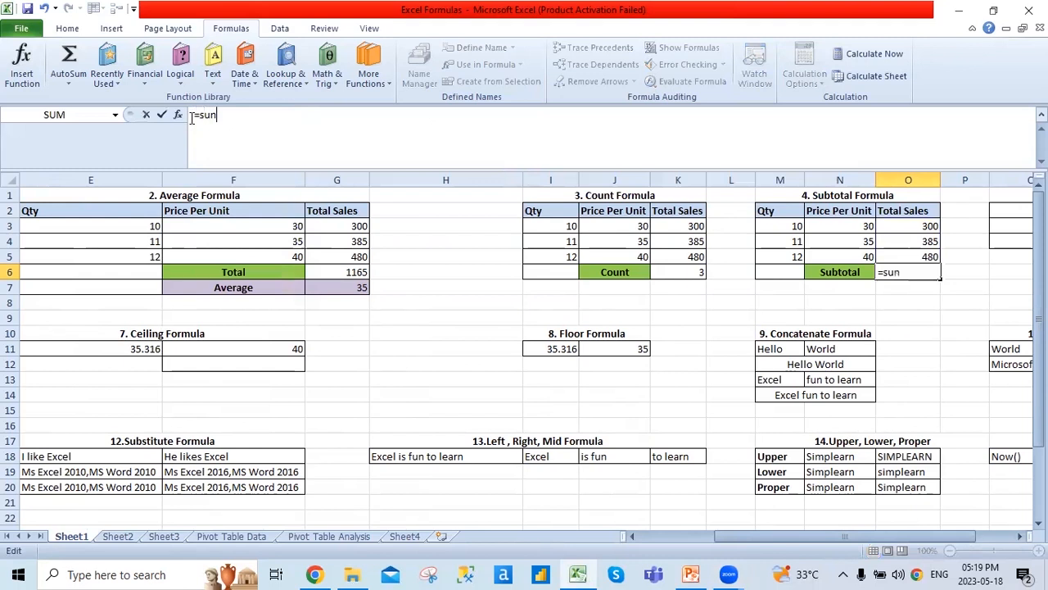
key(BackSpace)
text(b)
key(Down)
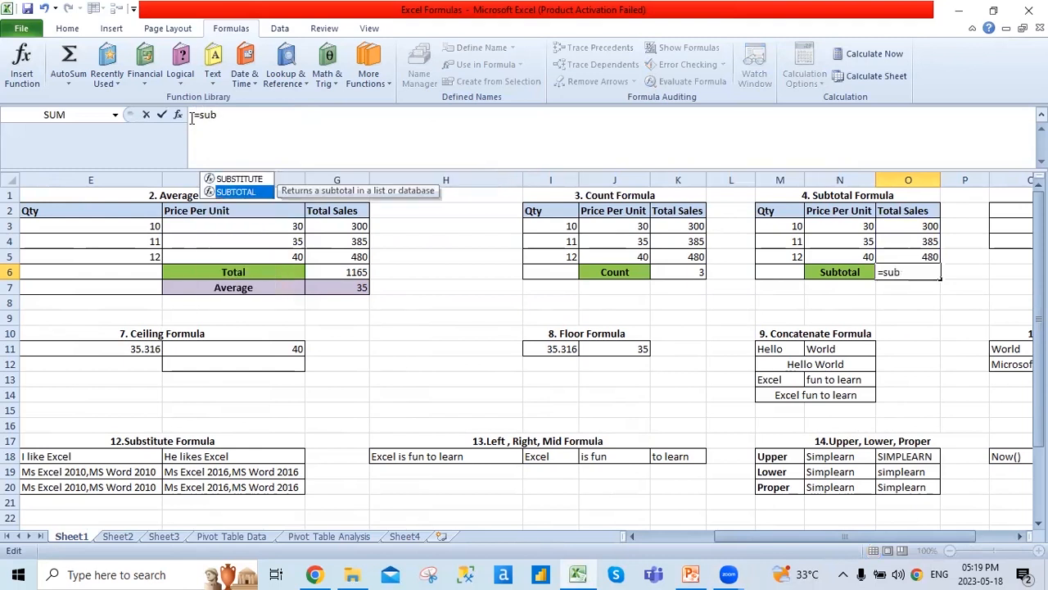
key(Tab)
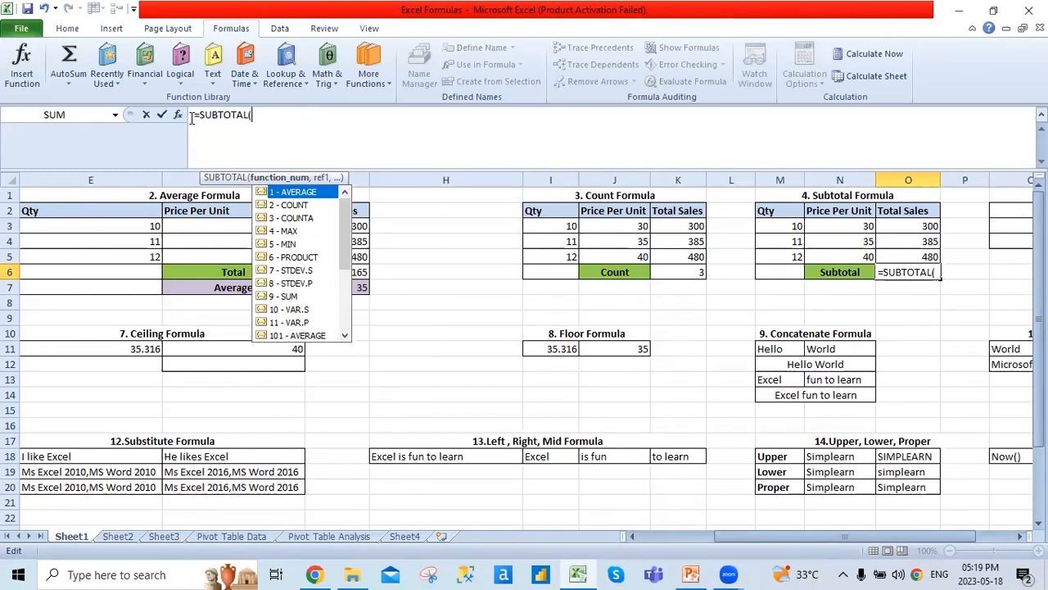
text(1,)
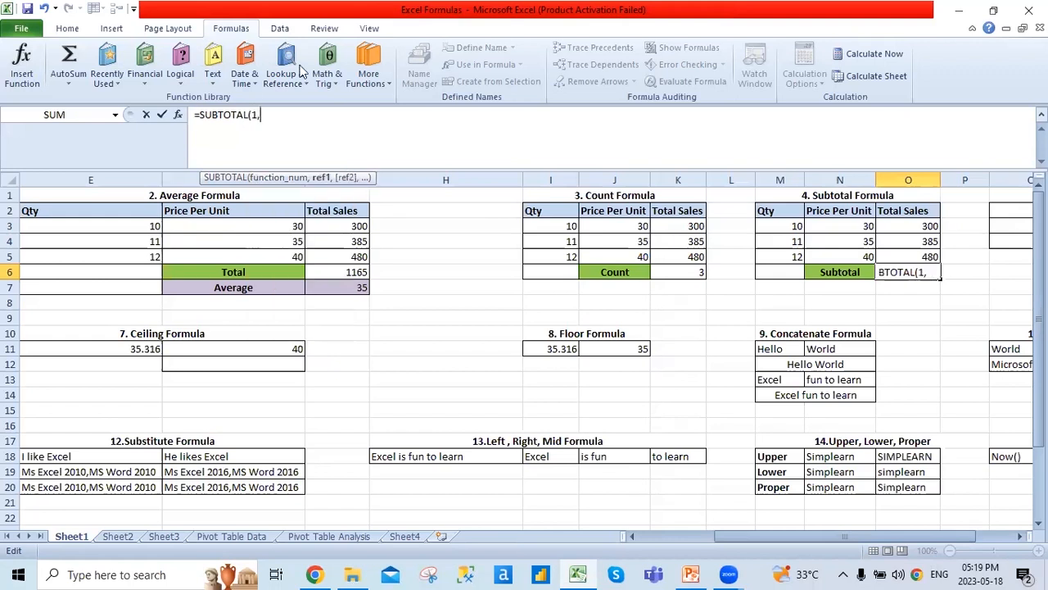
drag(901, 229, 910, 256)
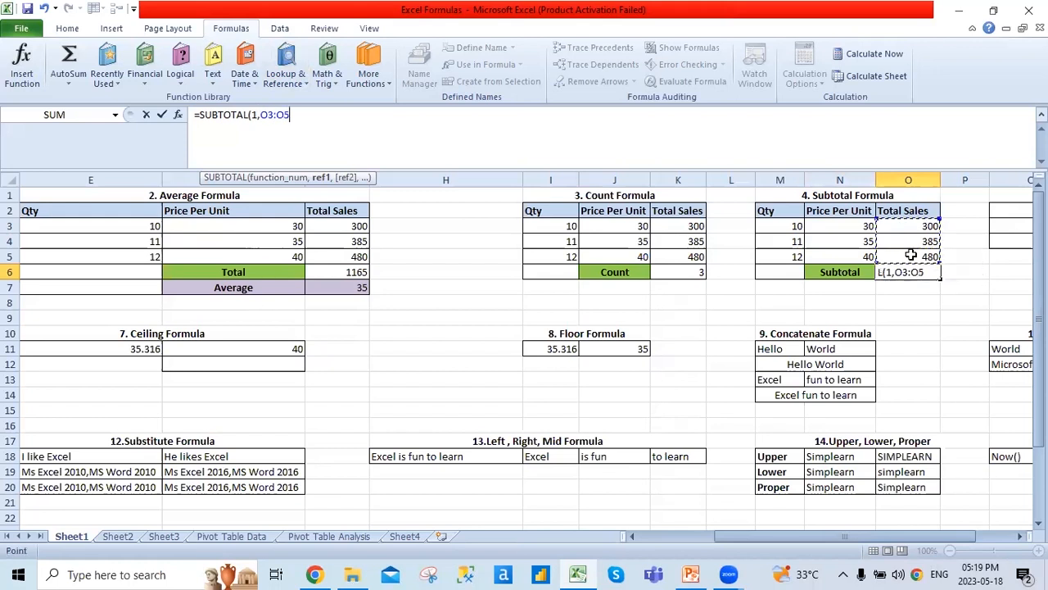
text())
key(Return)
key(Up)
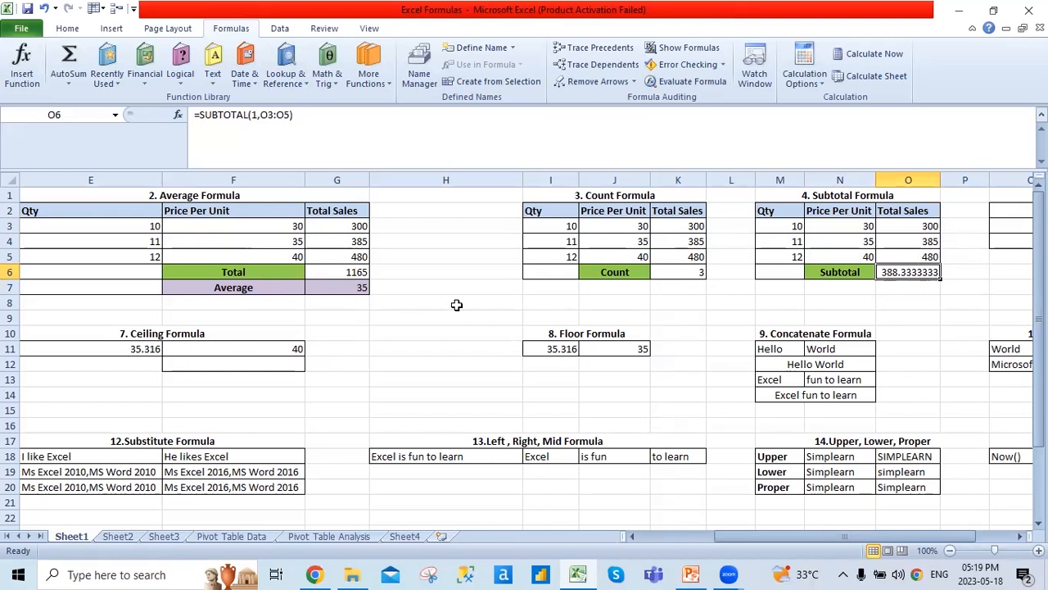
- Enter =AVERAGE(G3:G6) in cell H7, beside the Average row of the Average Formula table
click(425, 288)
text(=Av)
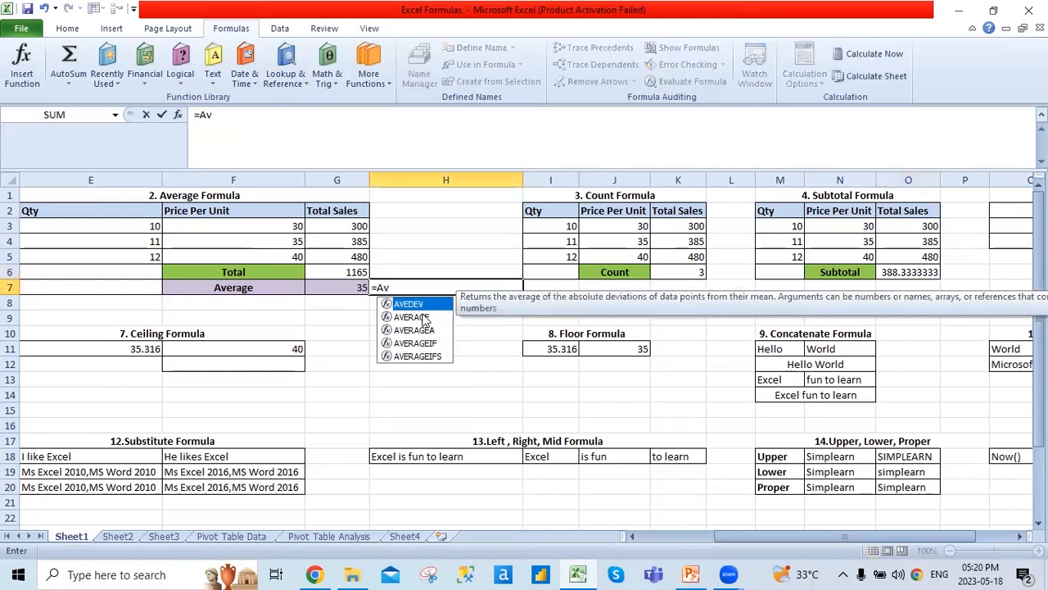
double_click(417, 317)
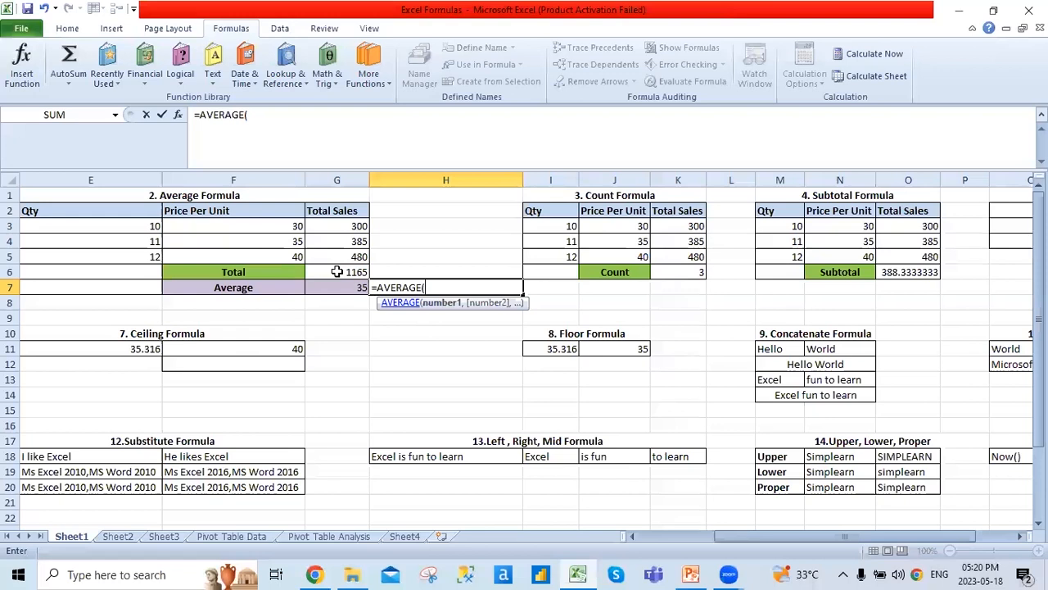
drag(336, 226, 337, 272)
text())
key(ctrl+Return)
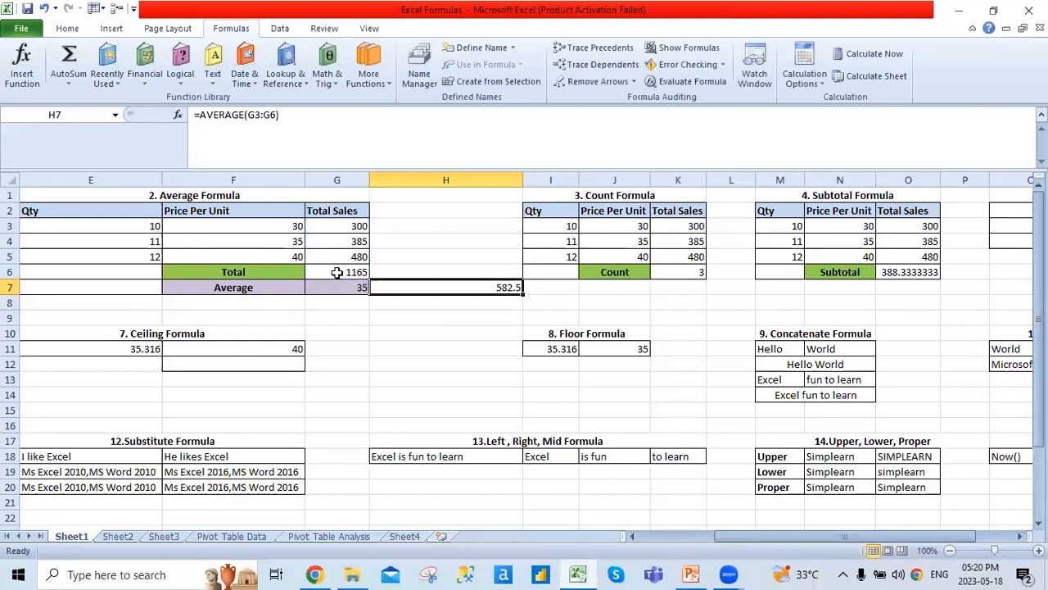
- Check the subtotal in cell O6 and each Total Sales value that it covers in the Subtotal Formula table
click(901, 272)
click(968, 270)
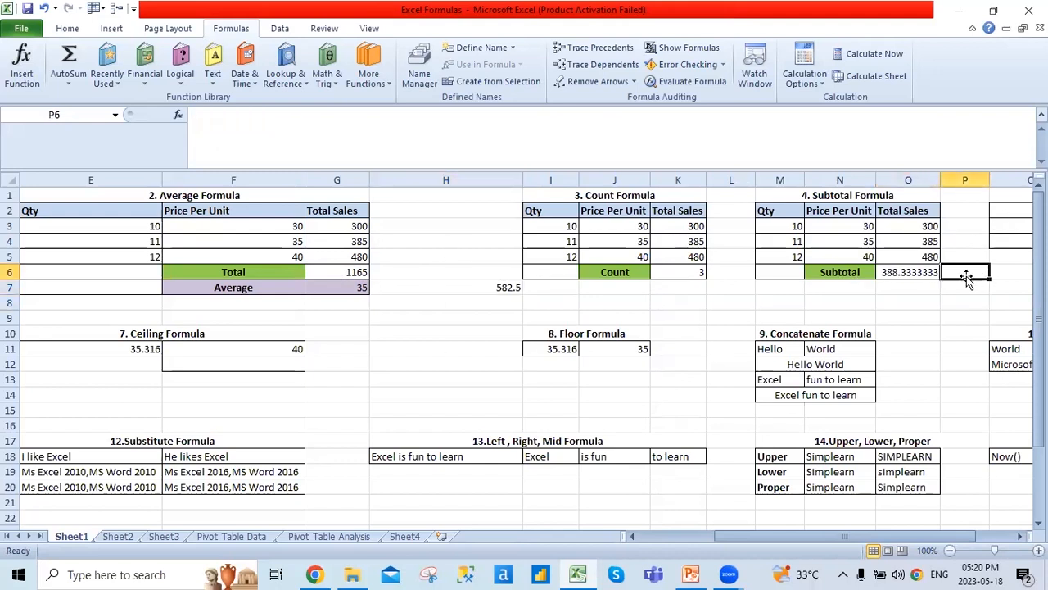
click(933, 227)
click(922, 245)
click(928, 256)
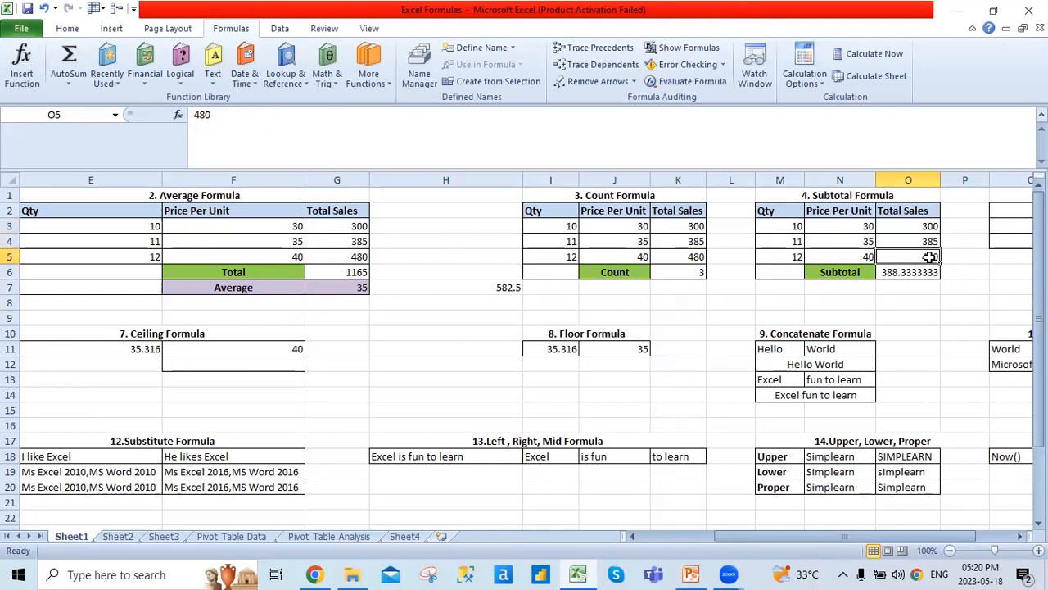
- Go to the Modulus Formula table and inspect the numbers in Q2 and Q3 and the MOD formula in R2
mouse_move(951, 536)
mouse_down()
mouse_move(910, 546)
mouse_move(942, 547)
mouse_up()
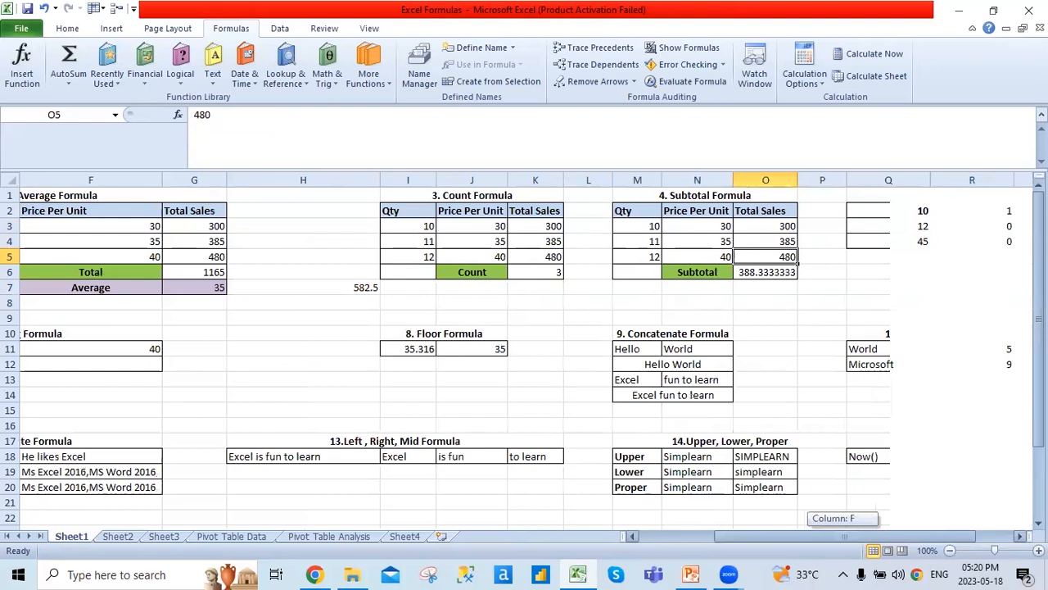
click(1011, 384)
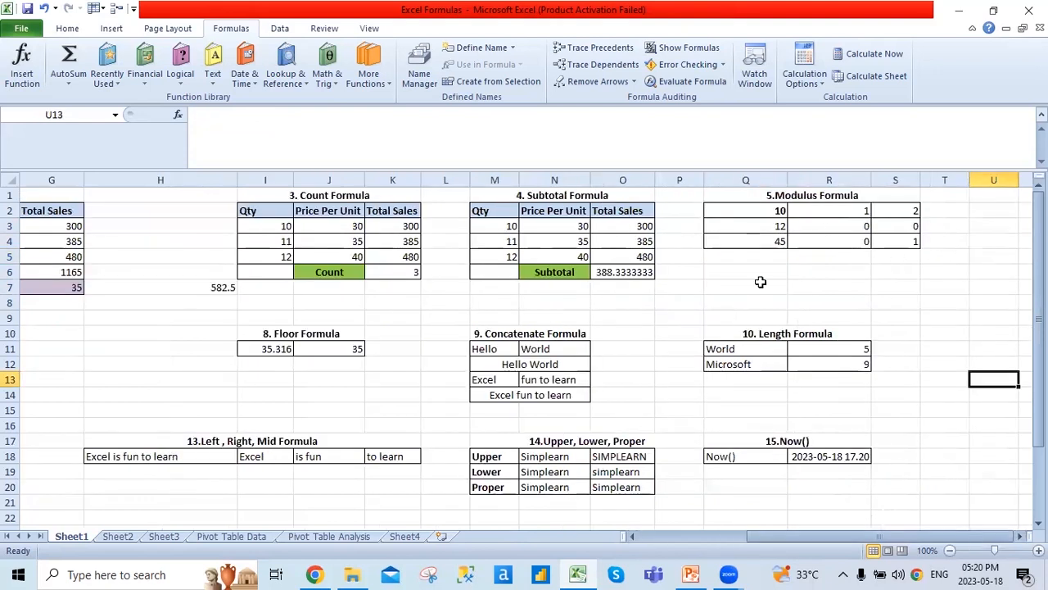
click(768, 211)
click(817, 210)
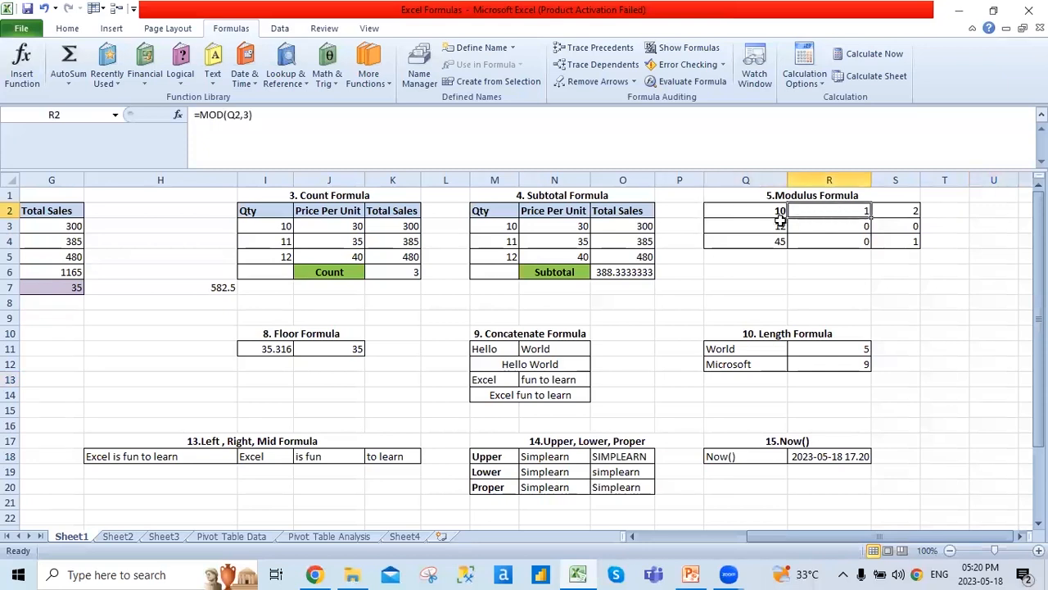
click(780, 222)
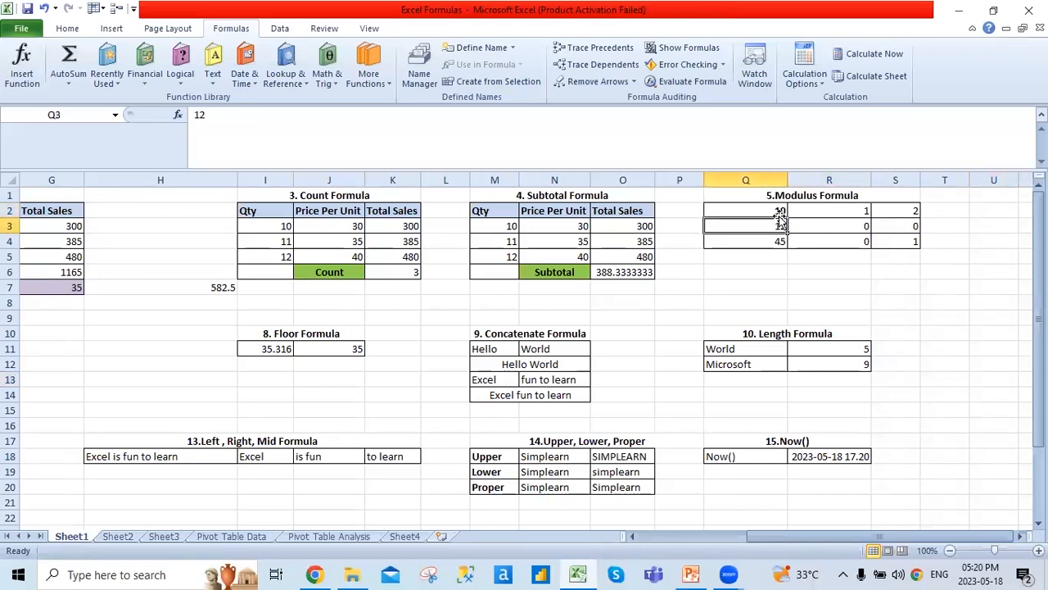
- Compare the numbers in Q2 and Q3 of the Modulus Formula table and review the arguments of the MOD formula in R2
click(778, 211)
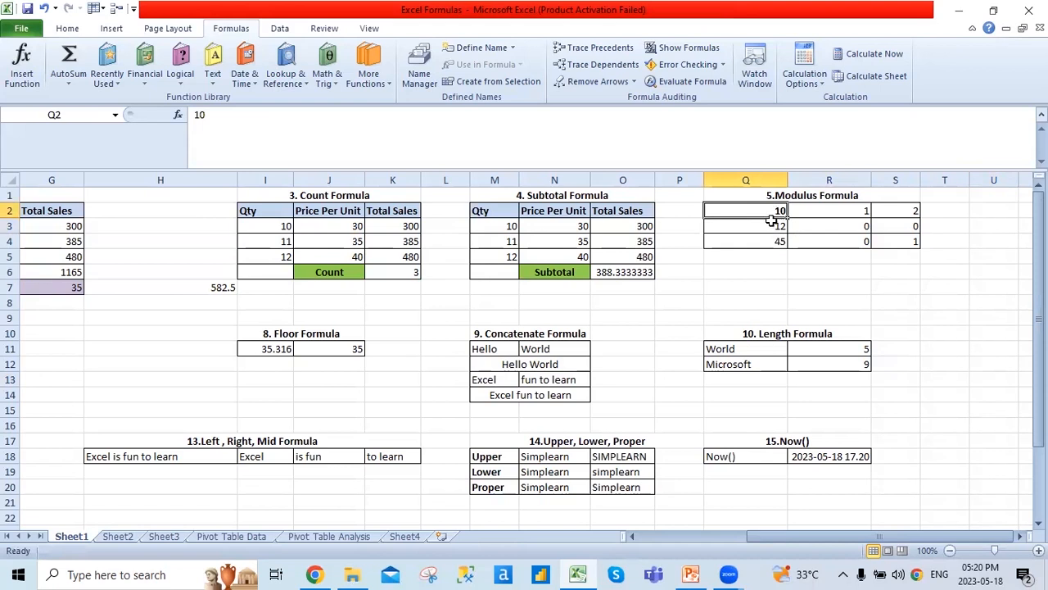
click(781, 229)
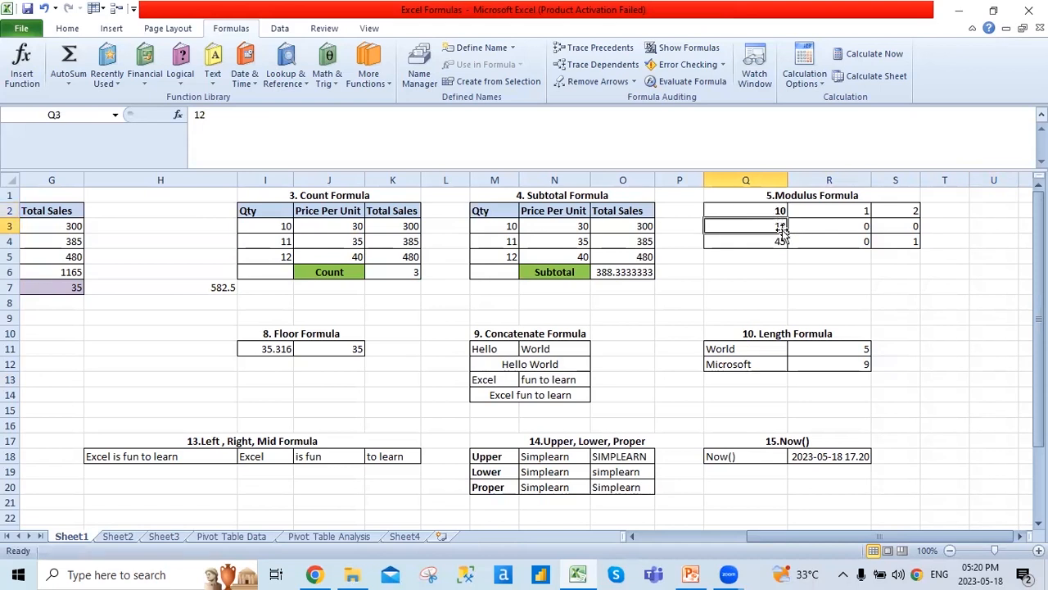
click(778, 212)
click(837, 213)
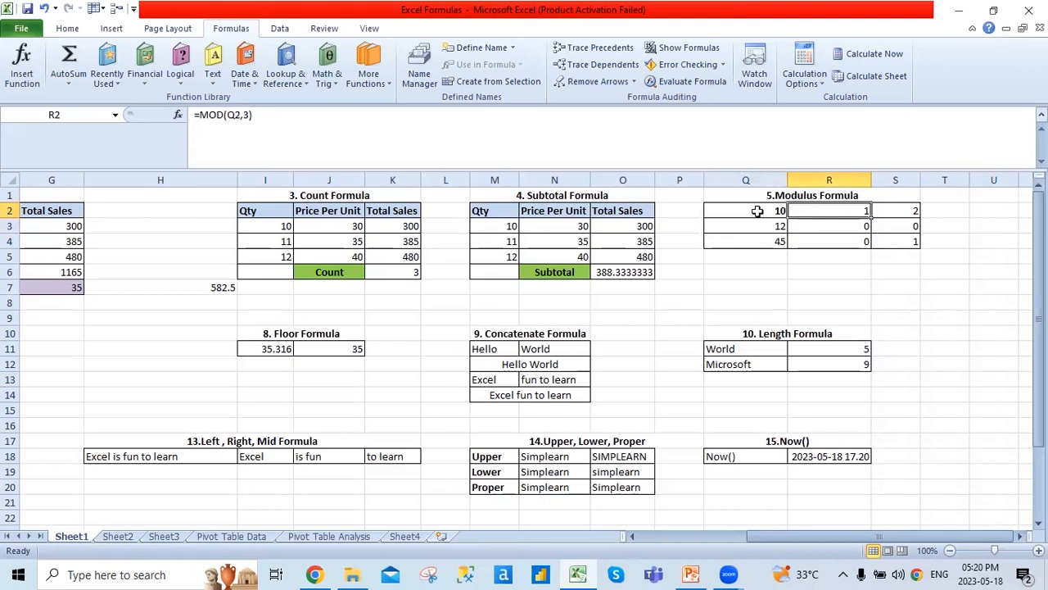
click(302, 132)
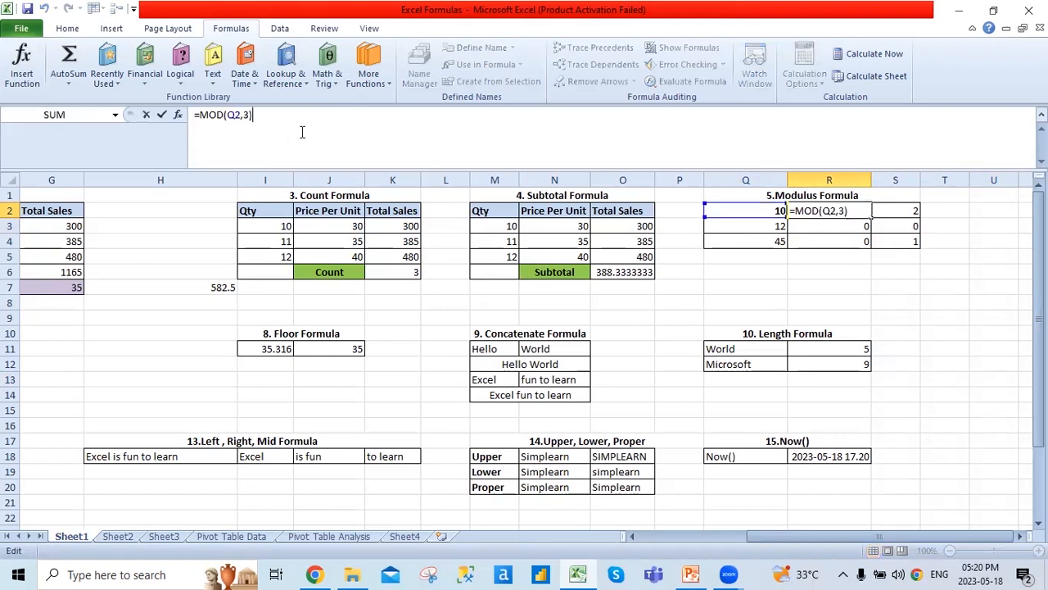
key(Return)
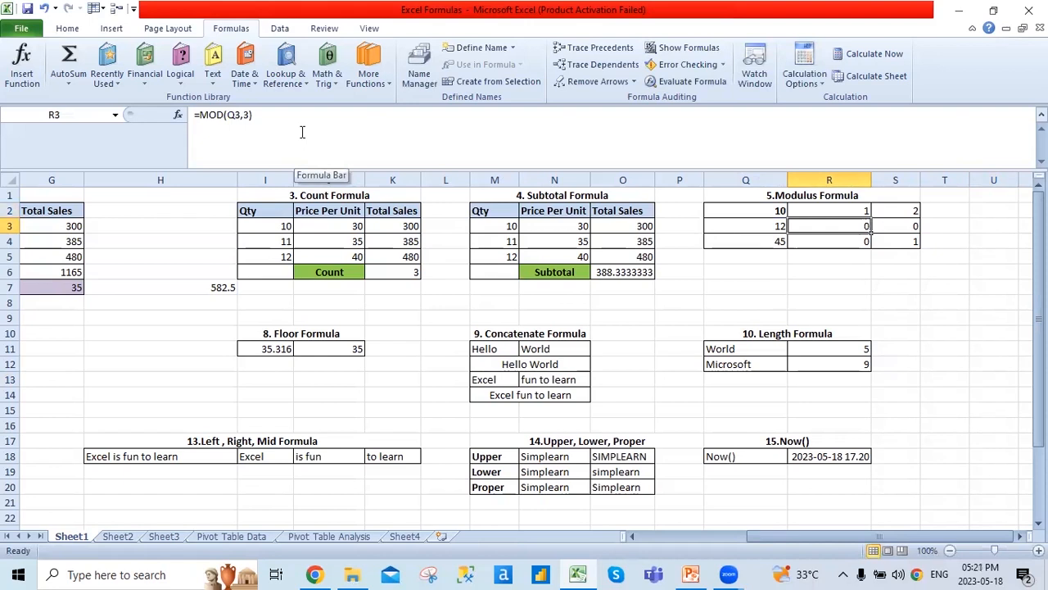
- Re-enter the modulus formula in cell R2 as =MOD(Q2,2)
key(Up)
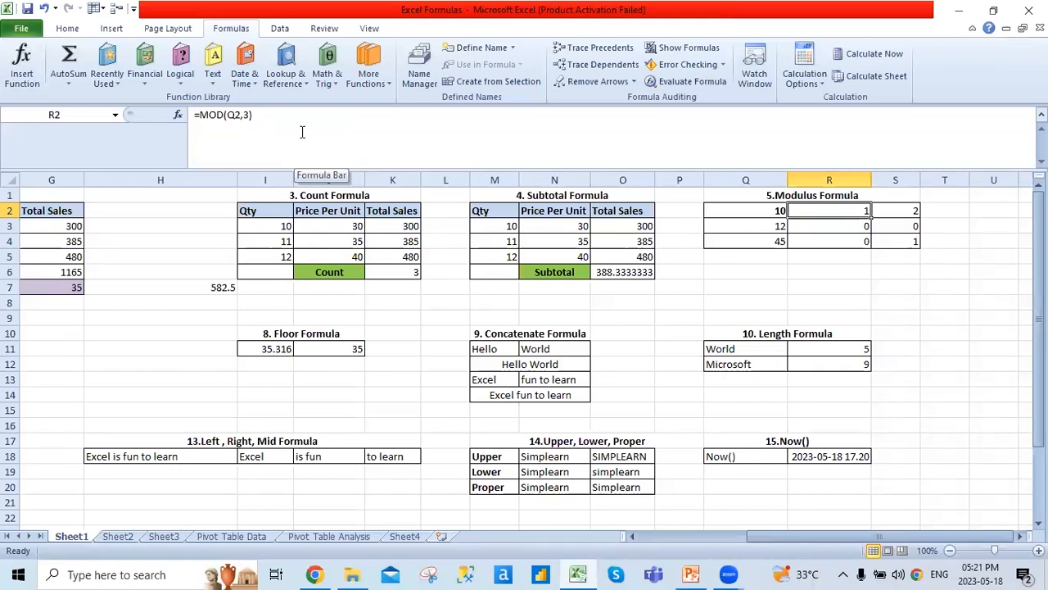
text(=m)
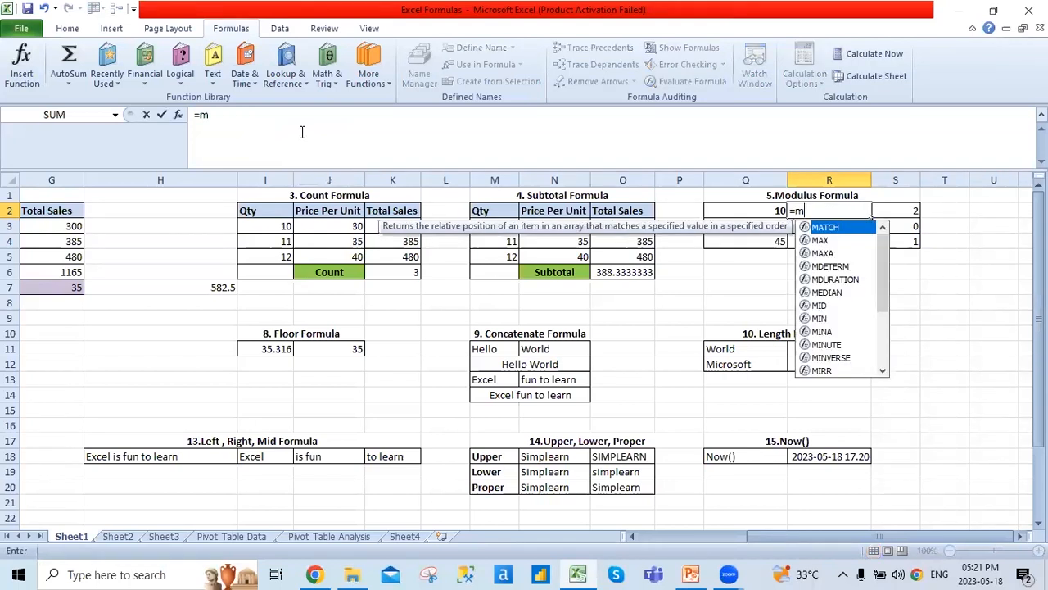
text(o)
key(Tab)
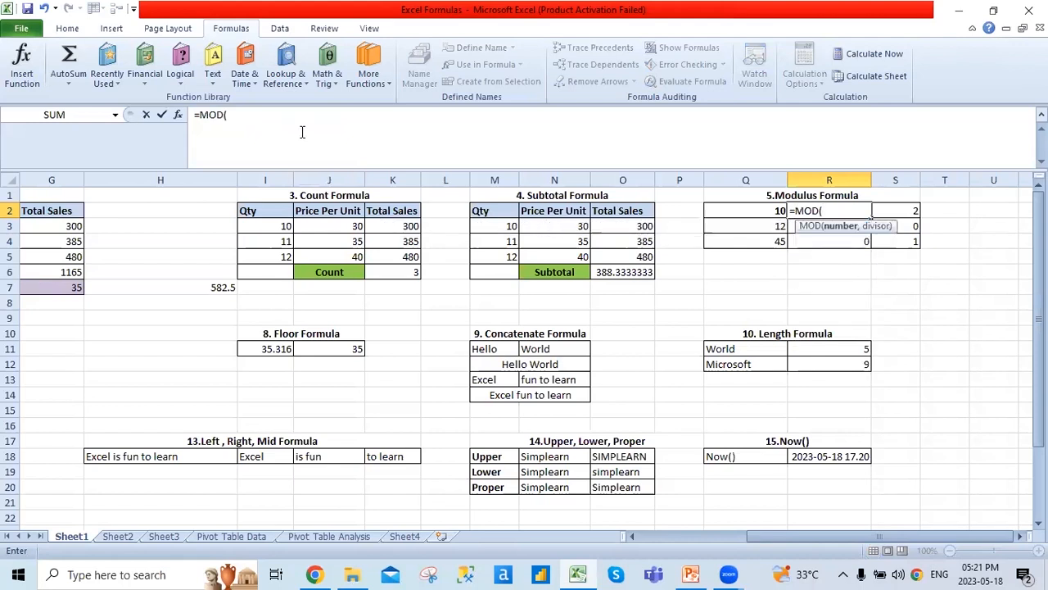
click(732, 212)
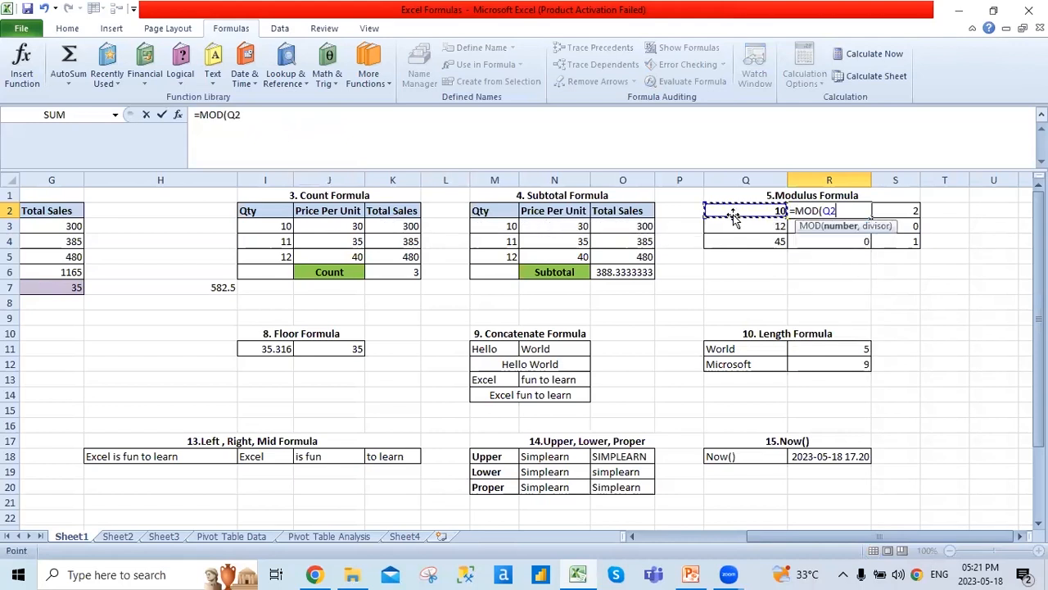
text(,2)
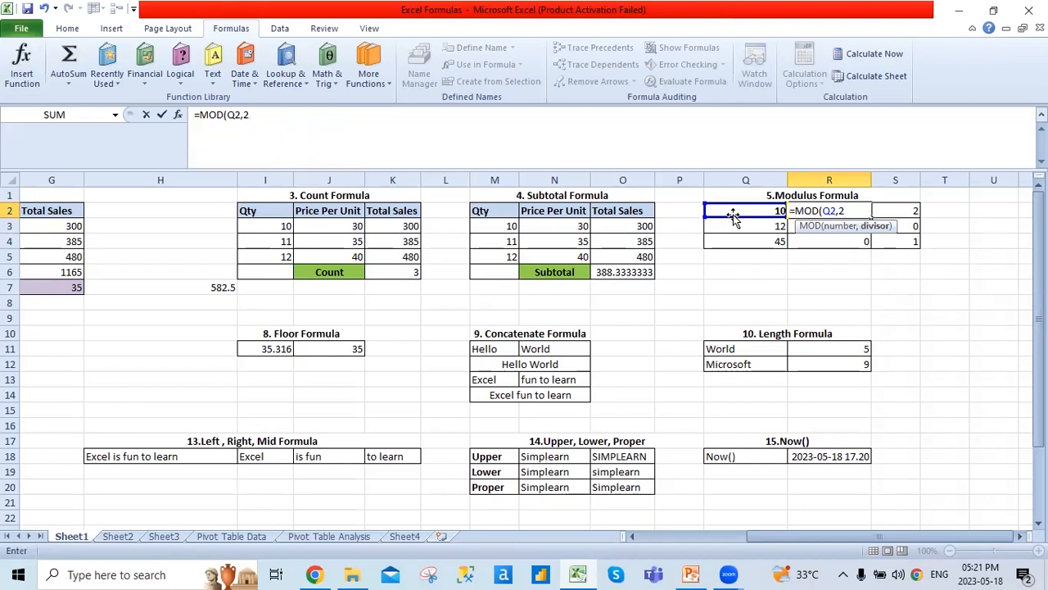
key(ctrl+Return)
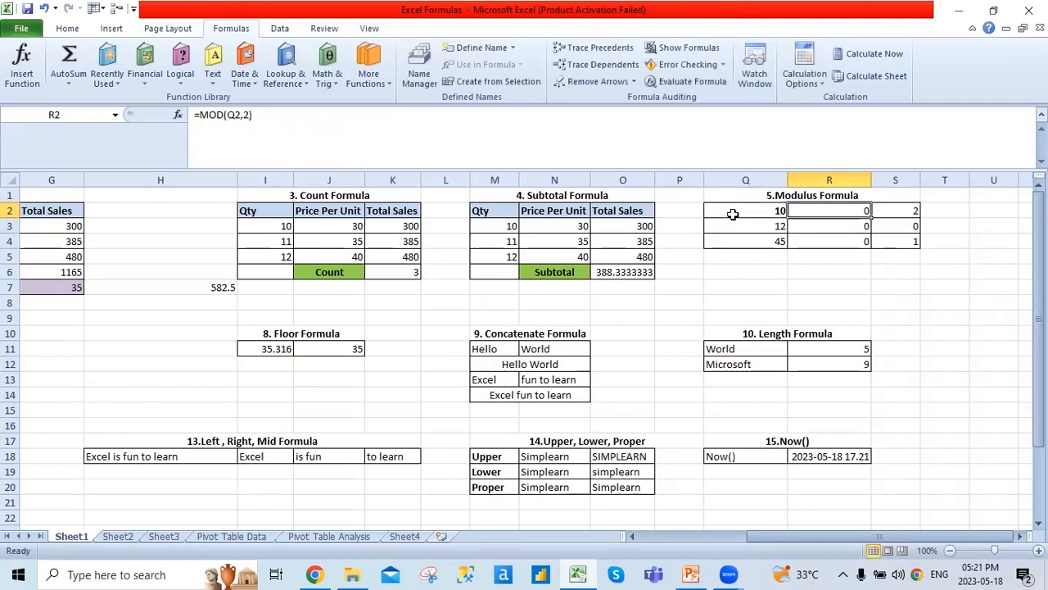
- Change the divisor of the MOD formula in cell R2 to 4
click(258, 117)
key(BackSpace)
key(BackSpace)
text(4))
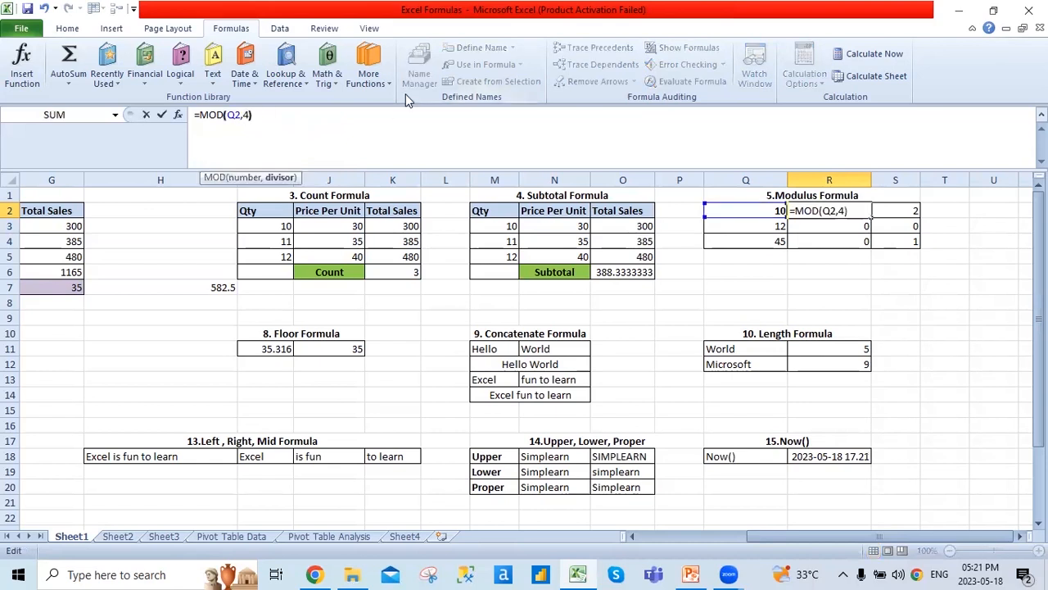
key(ctrl+Return)
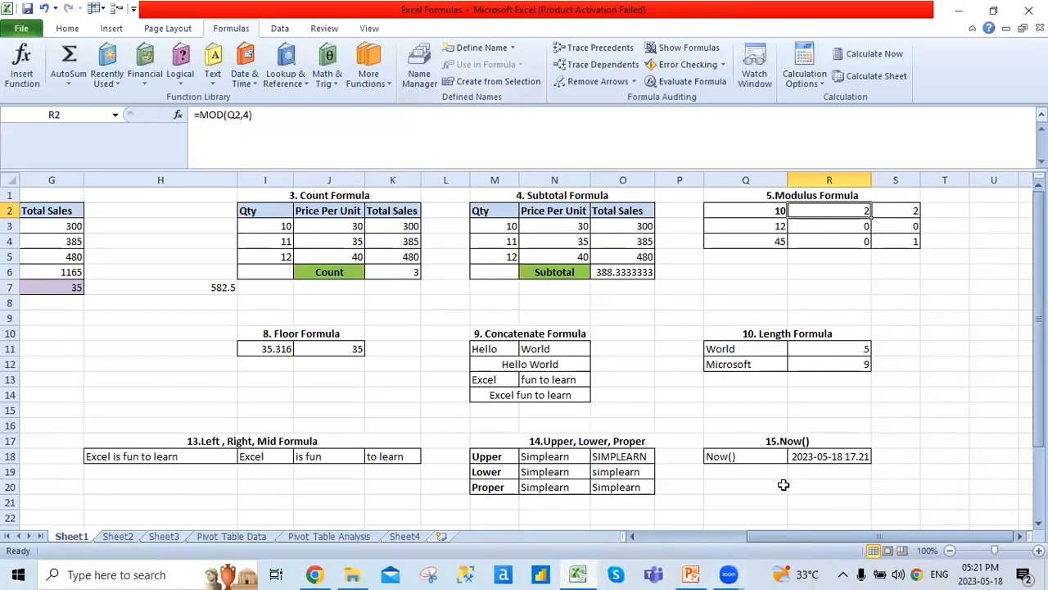
- Go to the Power Formula table and inspect the number in A11 and the POWER formula in B11
drag(808, 537, 634, 539)
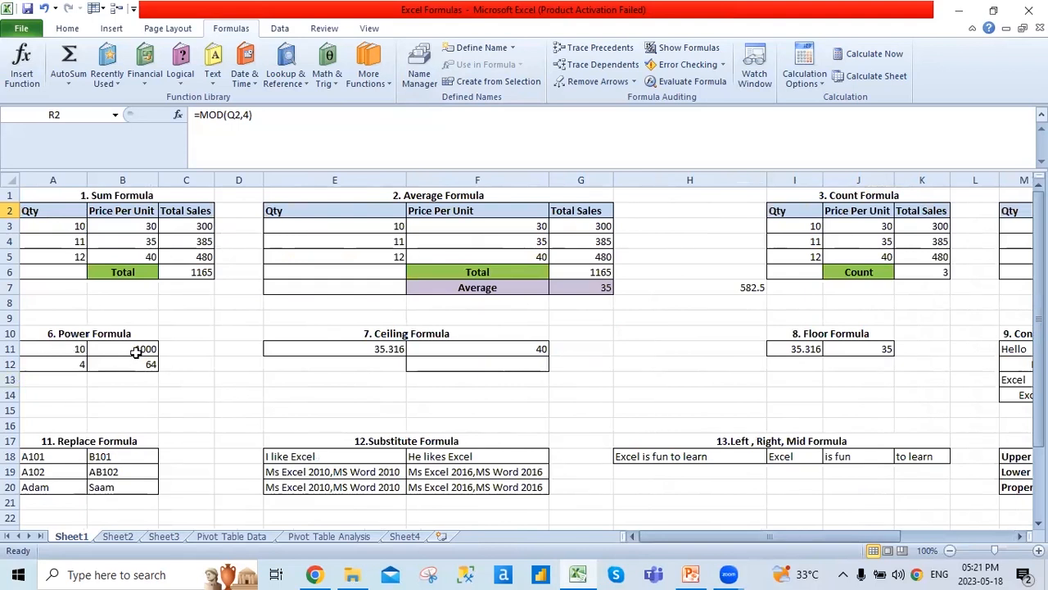
click(70, 355)
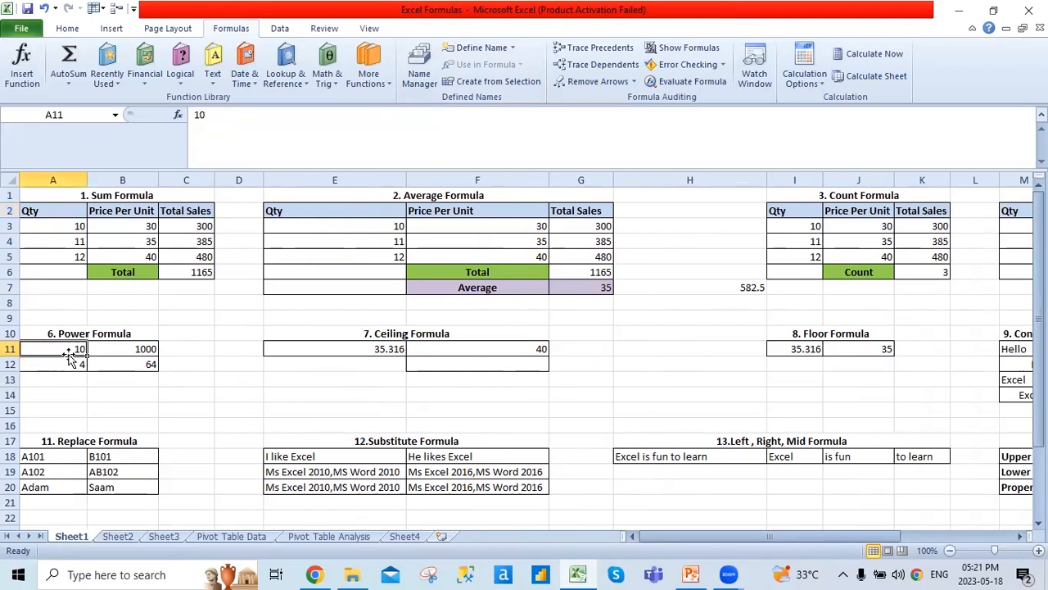
click(117, 348)
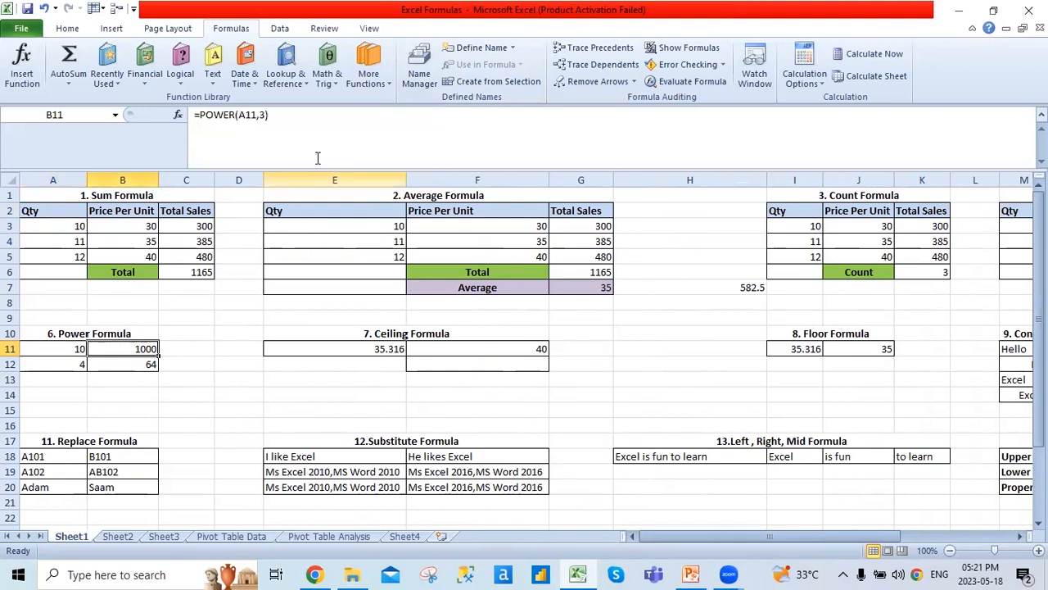
click(46, 346)
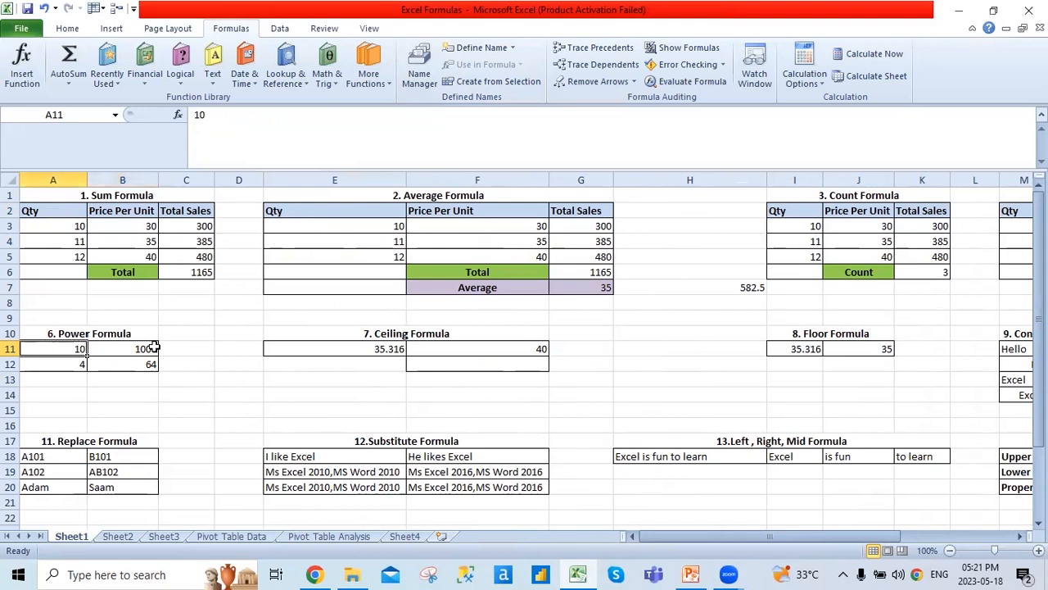
click(146, 347)
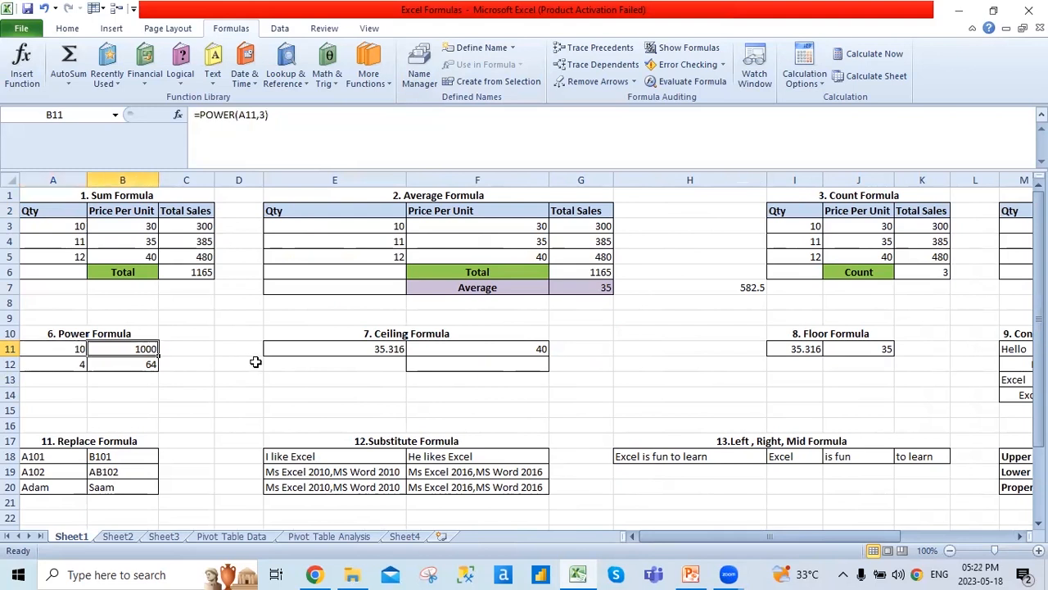
- Re-enter the formula in cell B12 of the Power Formula table as =POWER(A12,5)
click(124, 364)
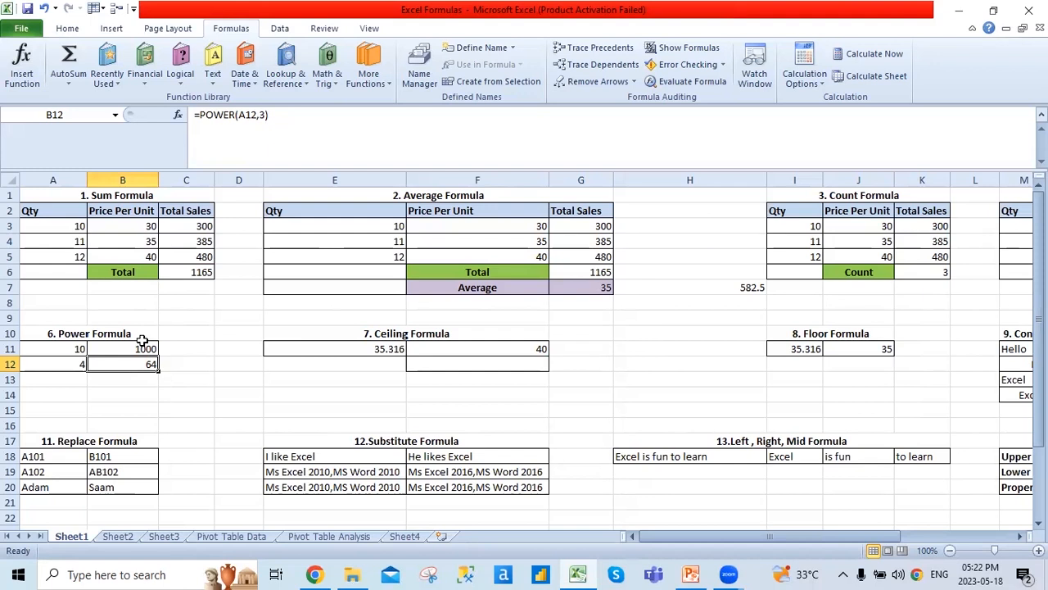
key(Up)
key(Down)
text(=)
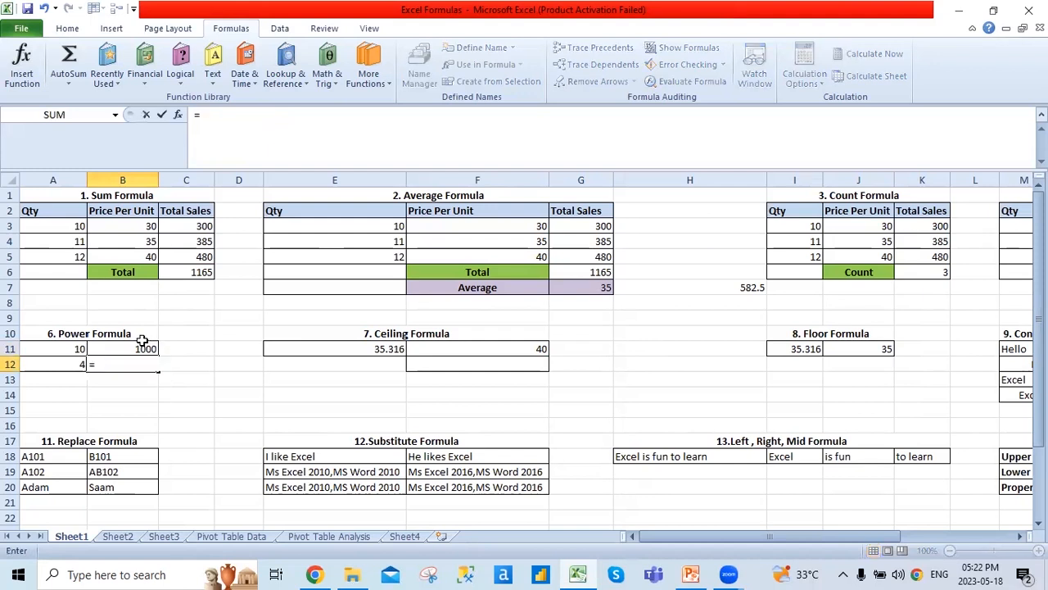
text(Po)
key(Down)
key(Tab)
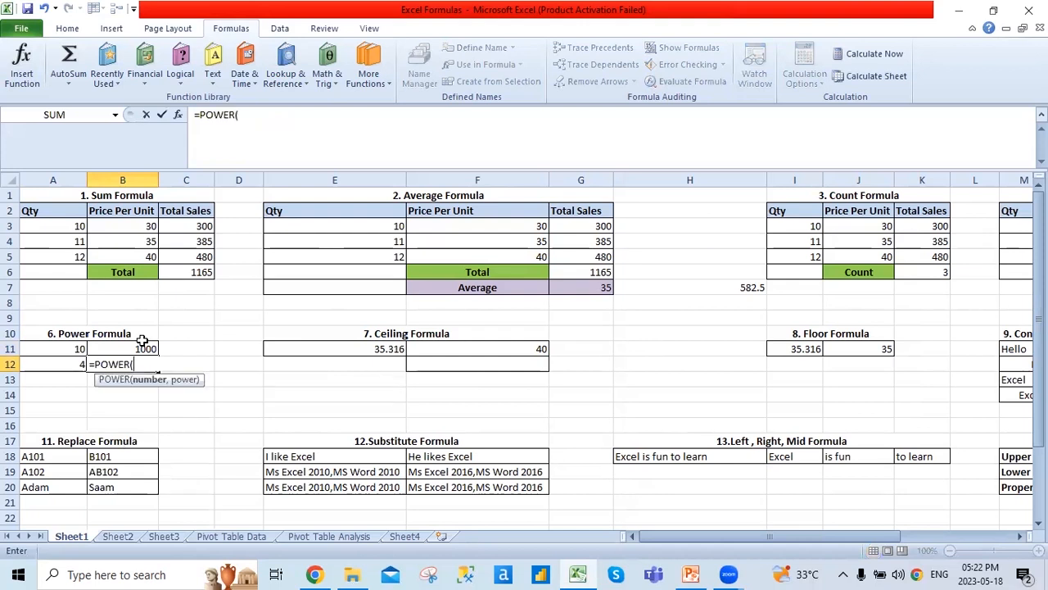
key(Left)
text(,5))
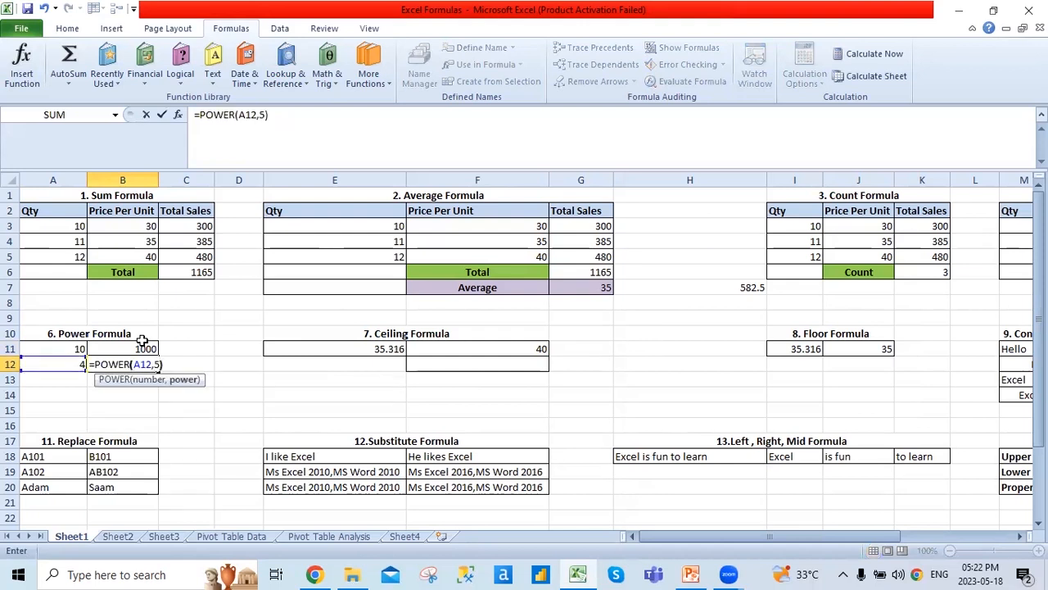
- Complete the =POWER(A12,5) formula in cell B12
key(ctrl+Return)
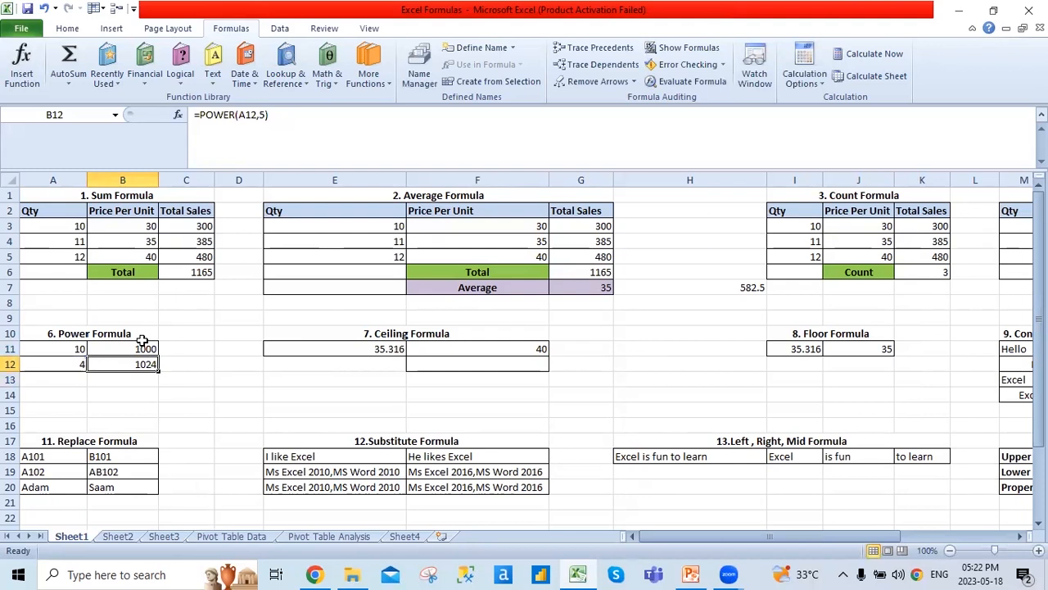
- Examine the existing CEILING formula in cell F11
click(457, 348)
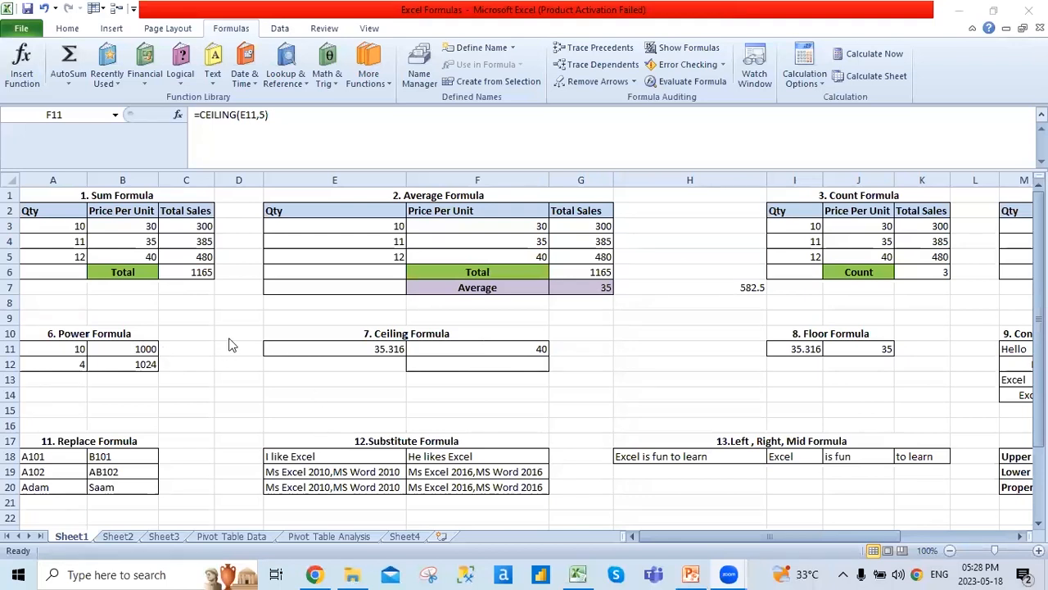
click(465, 348)
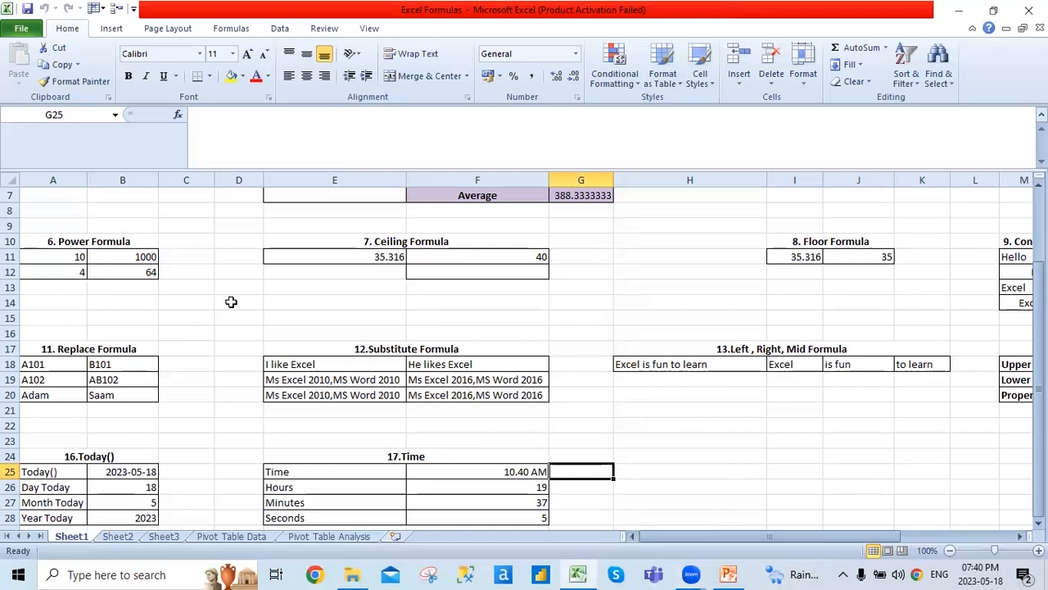
click(464, 260)
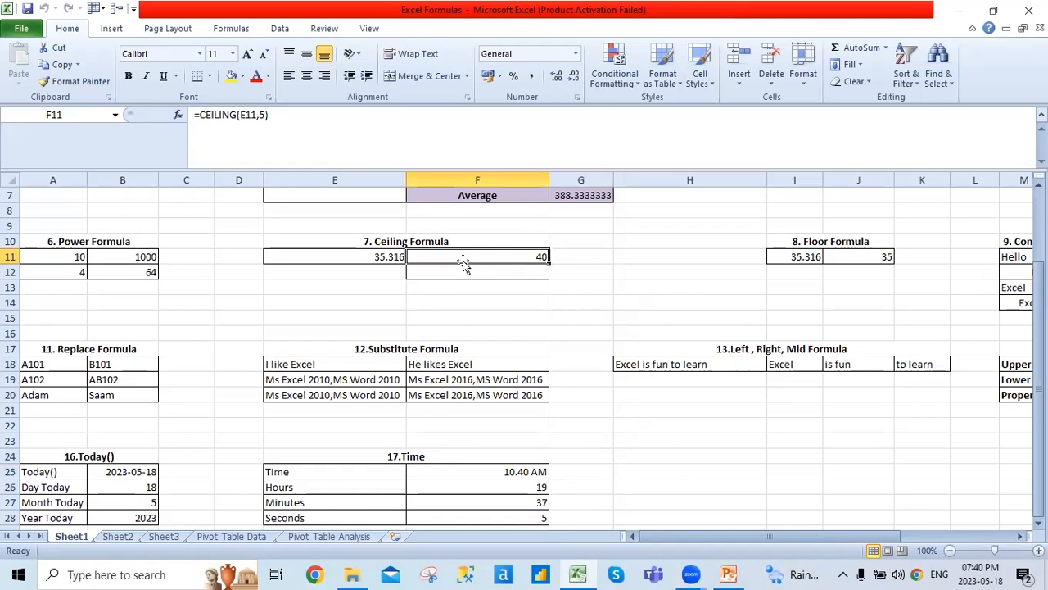
click(464, 270)
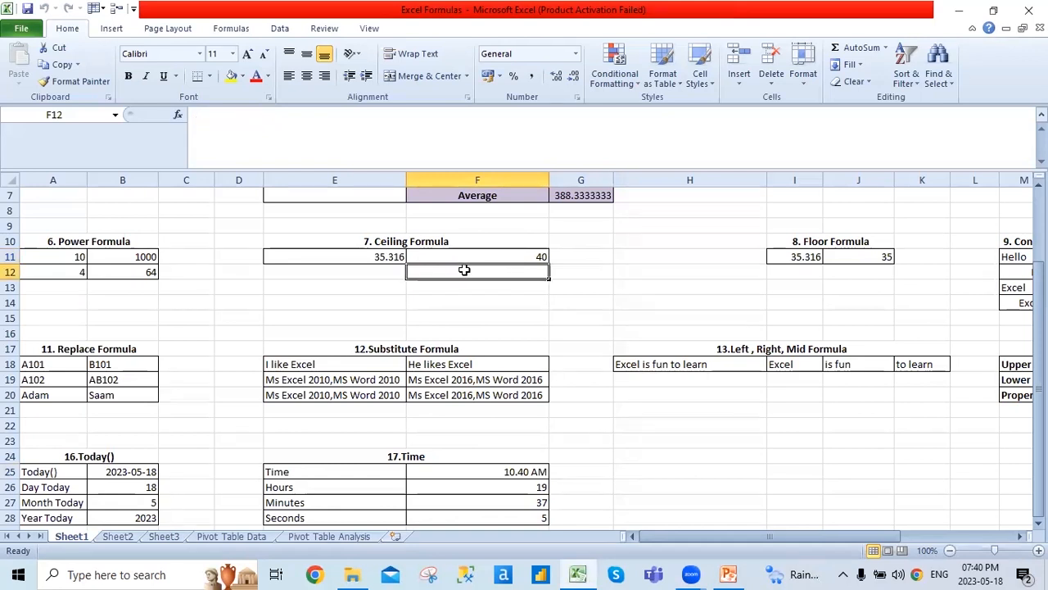
click(384, 256)
click(480, 273)
text(=)
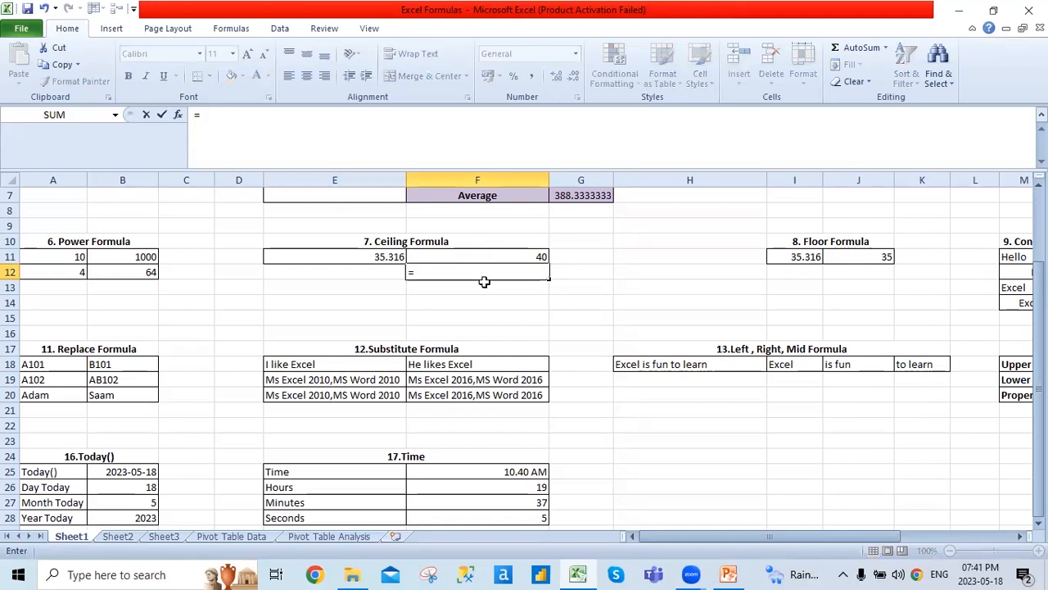
key(Escape)
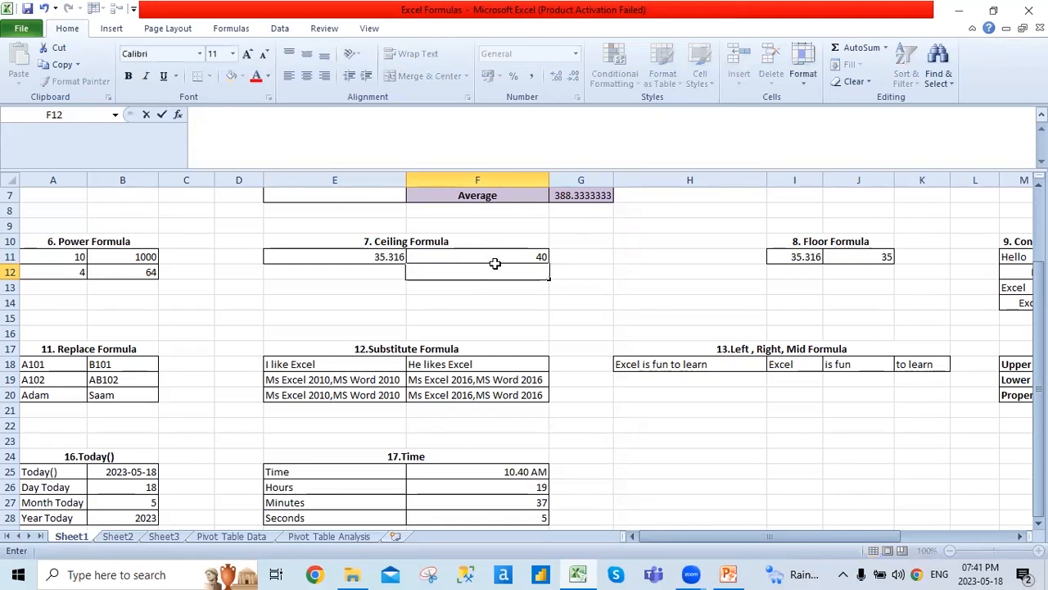
- Enter =CEILING(E11,2) in cell F12 to round 35.316 up to a multiple of 2
click(492, 257)
click(482, 275)
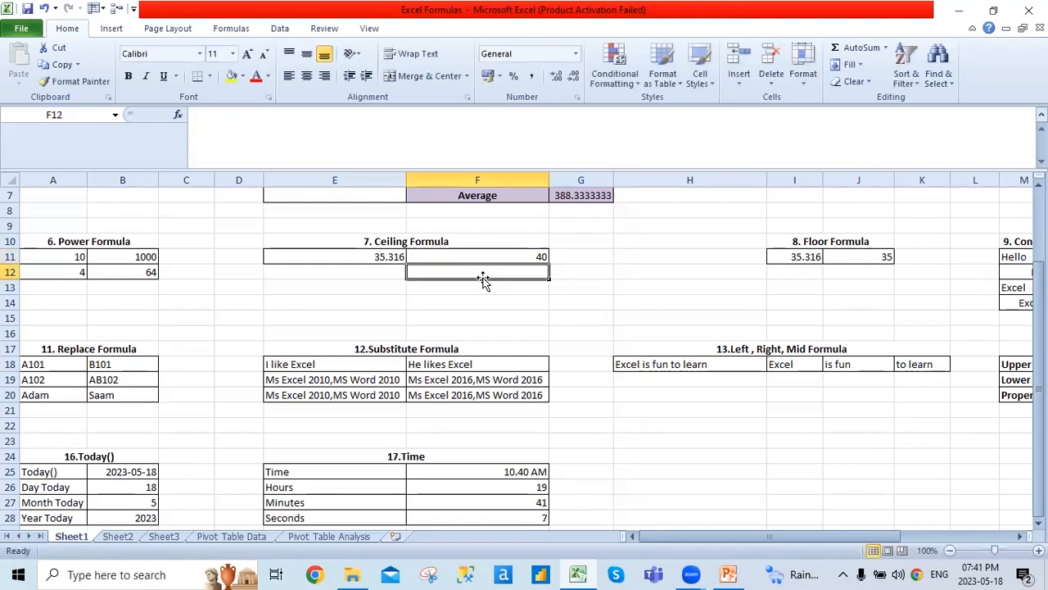
text(=c)
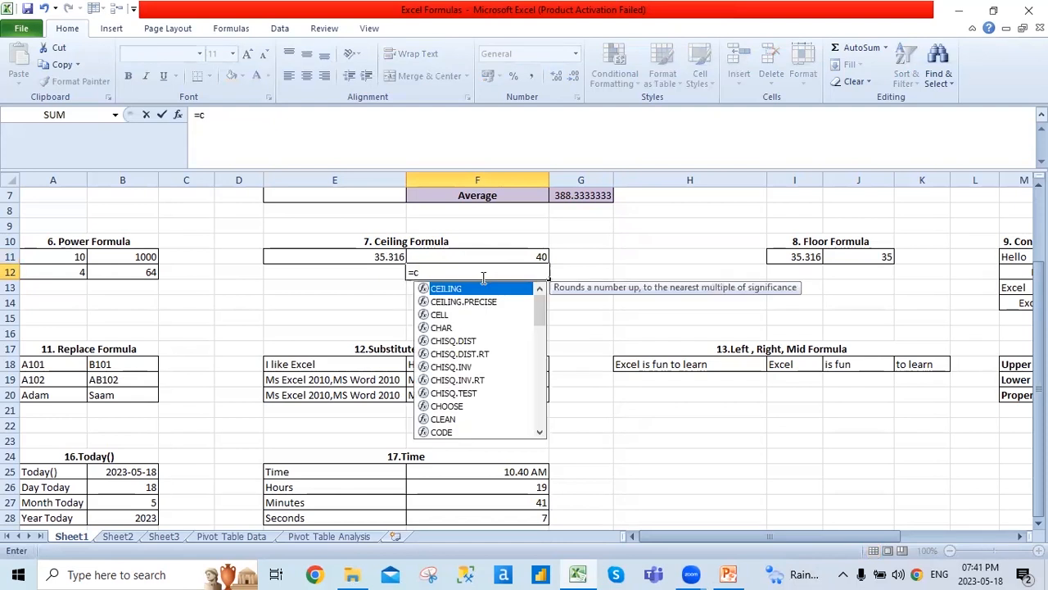
key(Tab)
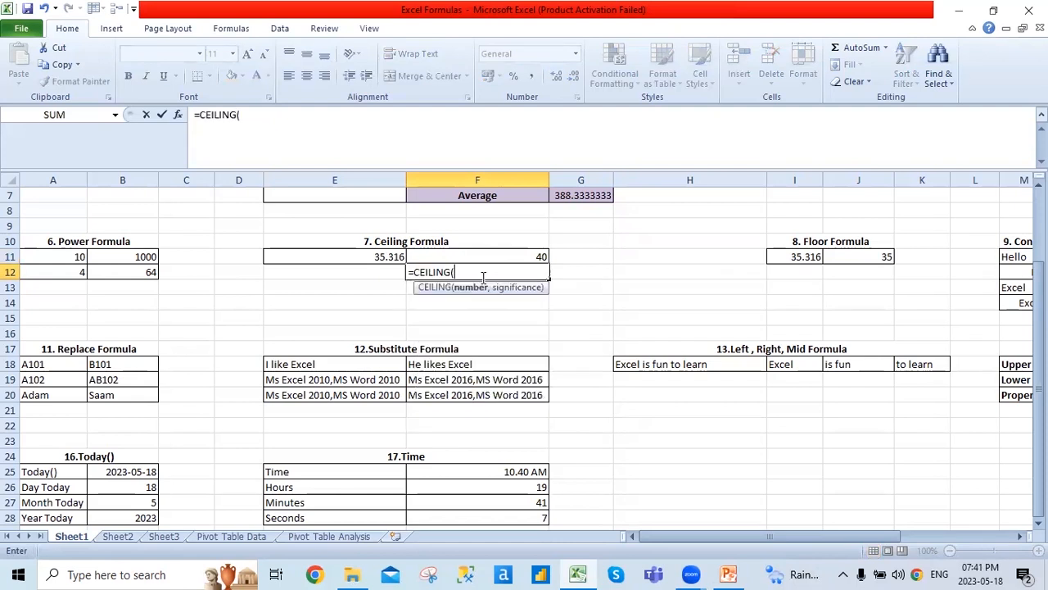
click(350, 263)
text(,)
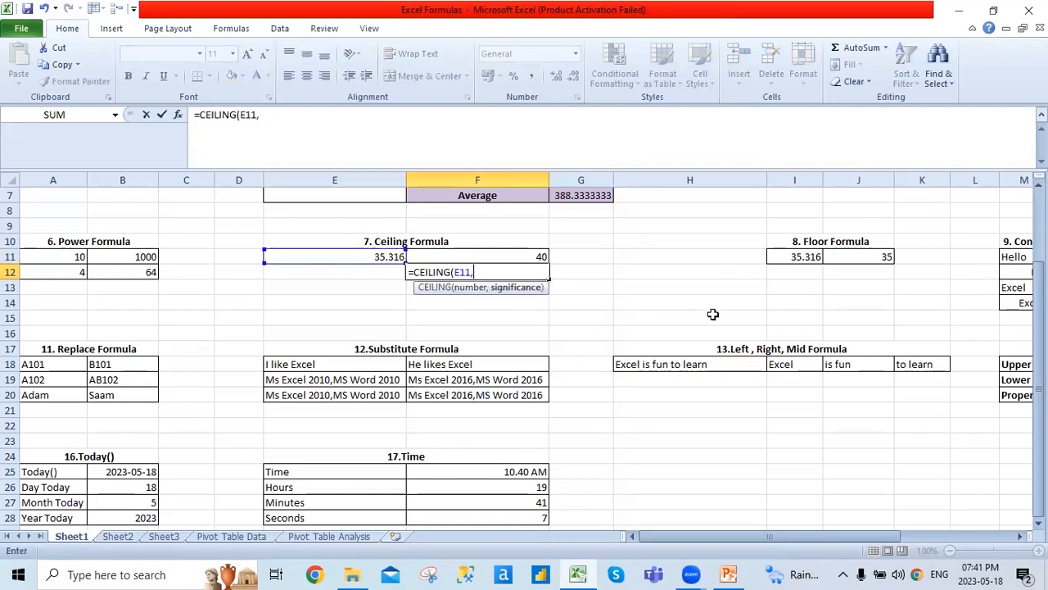
text(2)
key(Return)
key(Up)
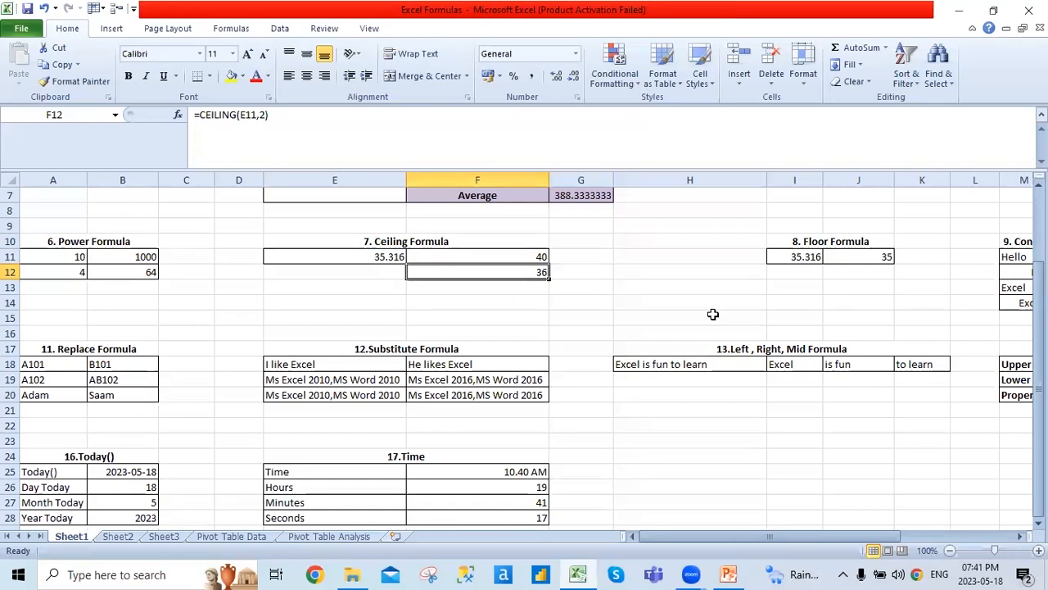
- Replace the formula in J11 with =FLOOR(I11,2) to round 35.316 down to a multiple of 2
click(788, 254)
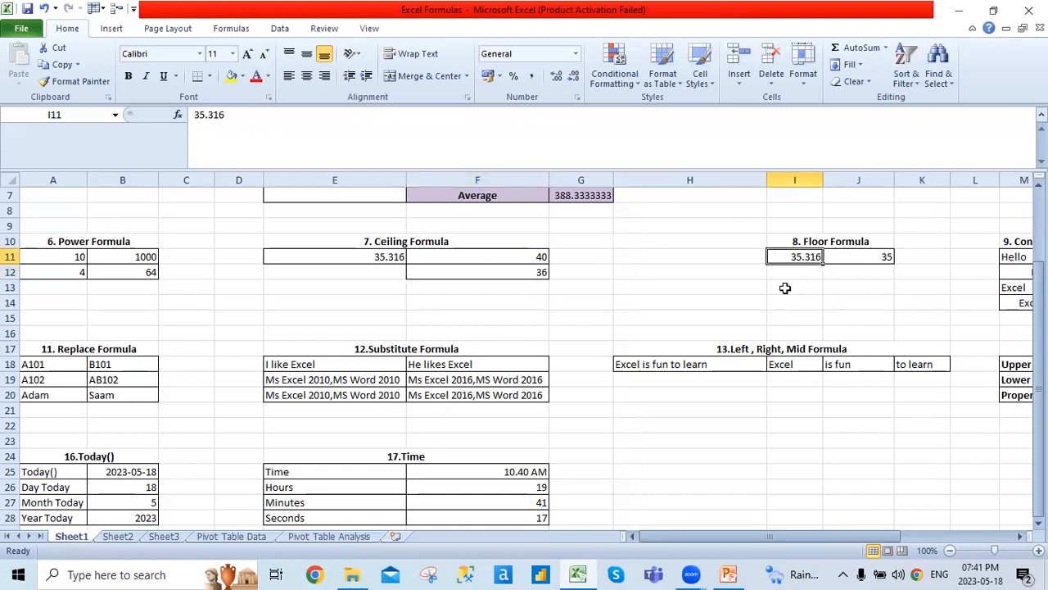
key(Right)
key(Left)
key(Right)
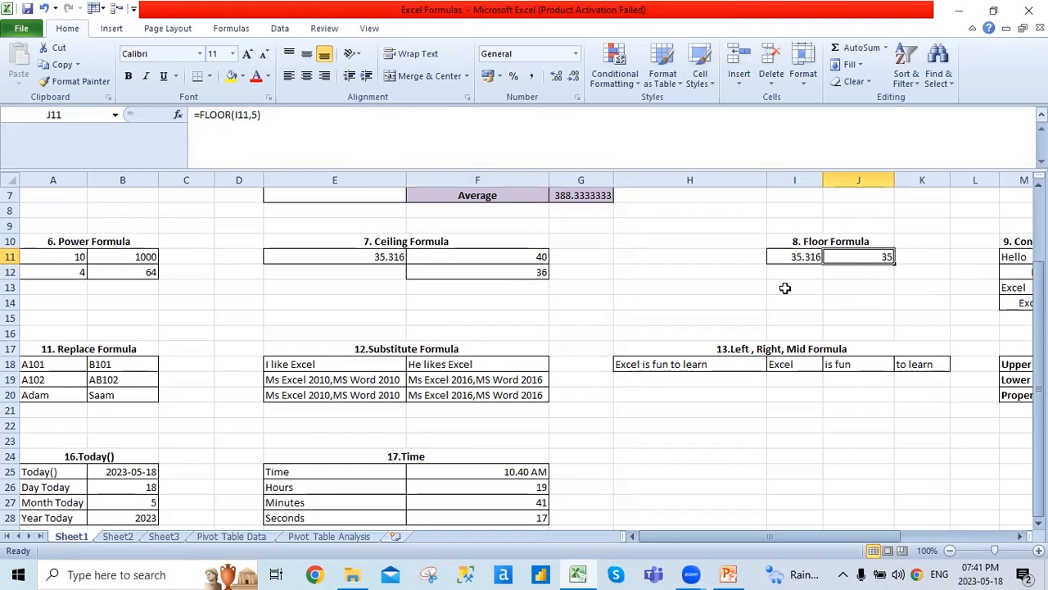
text(=fl)
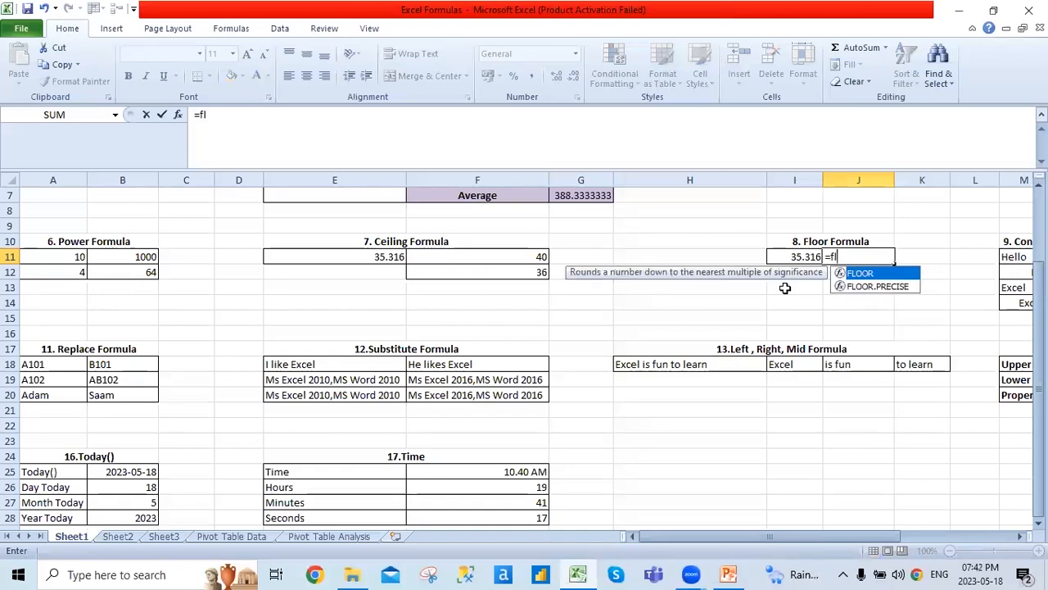
key(Tab)
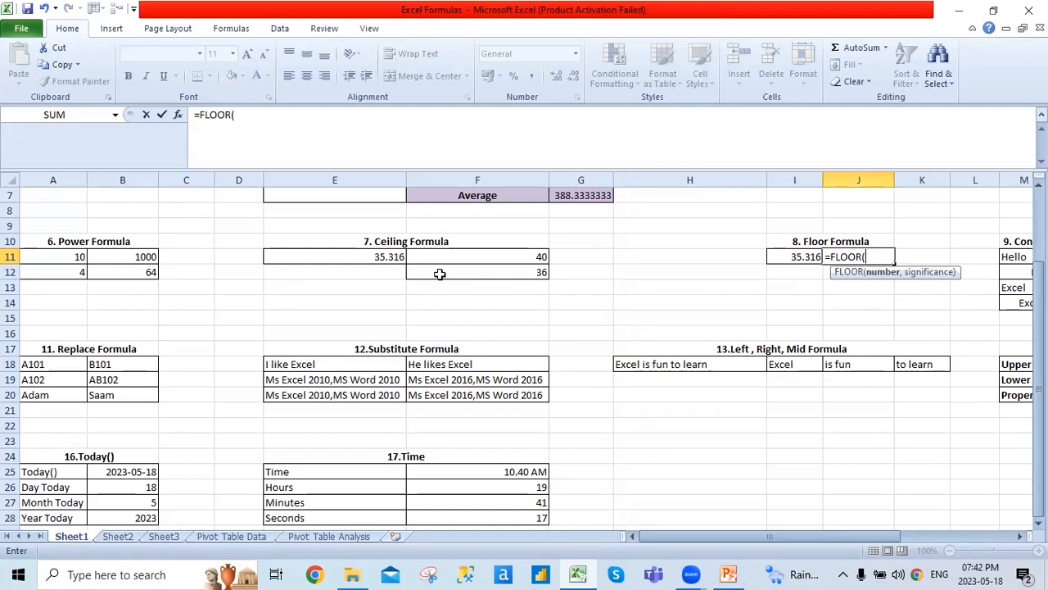
click(795, 260)
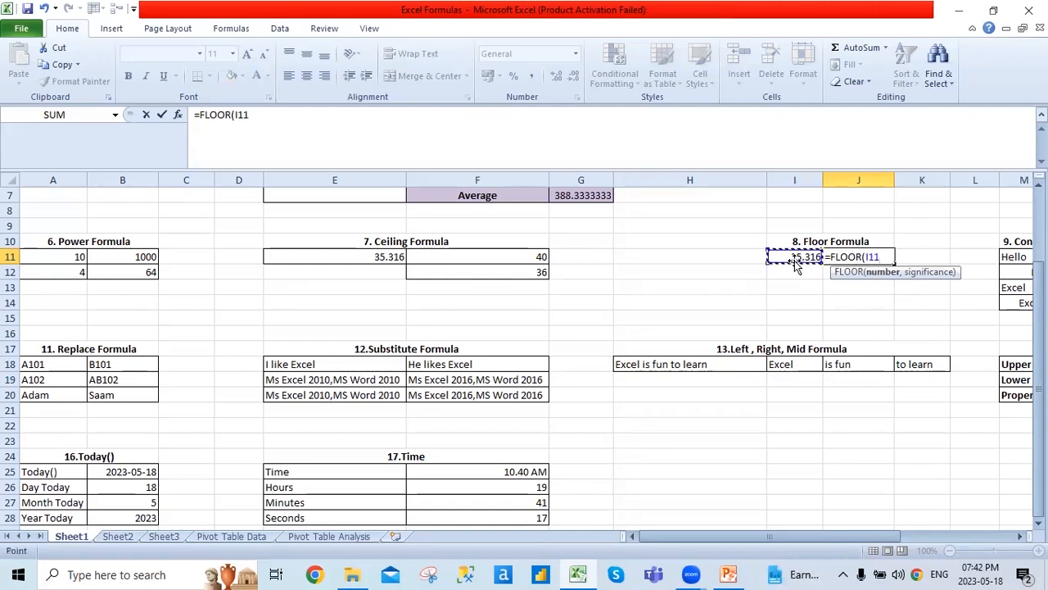
text(,2))
key(Return)
key(Up)
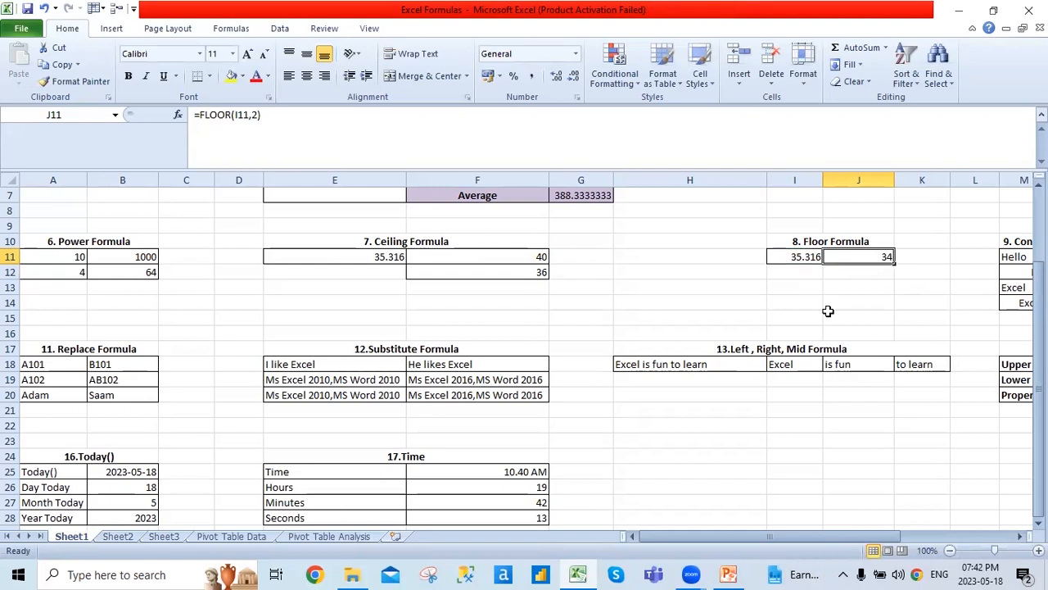
- Examine the Hello and World cells and the combined text cell in the Concatenate Formula example
drag(760, 536, 853, 498)
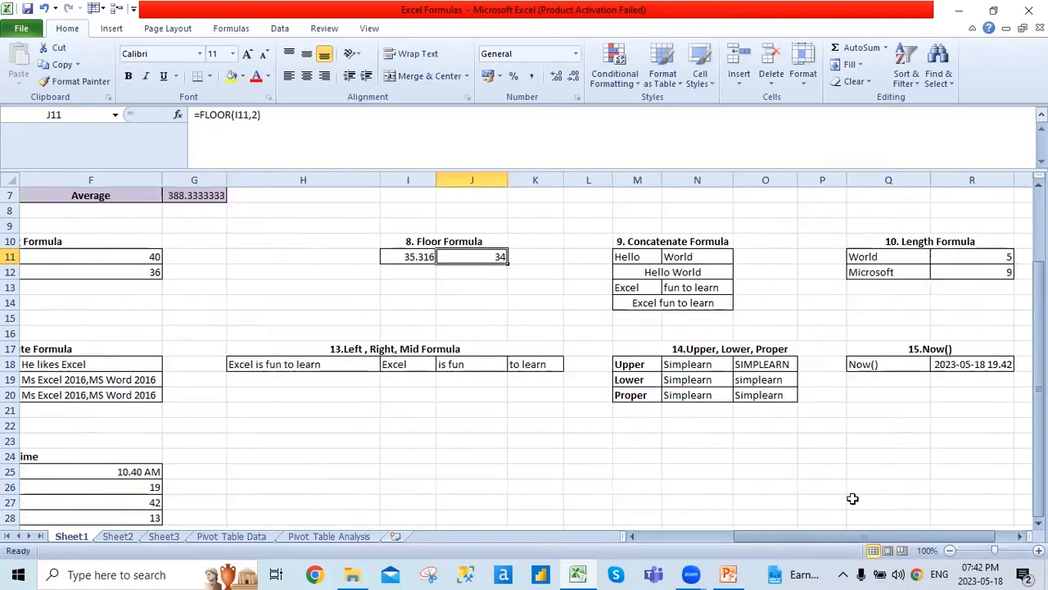
click(655, 257)
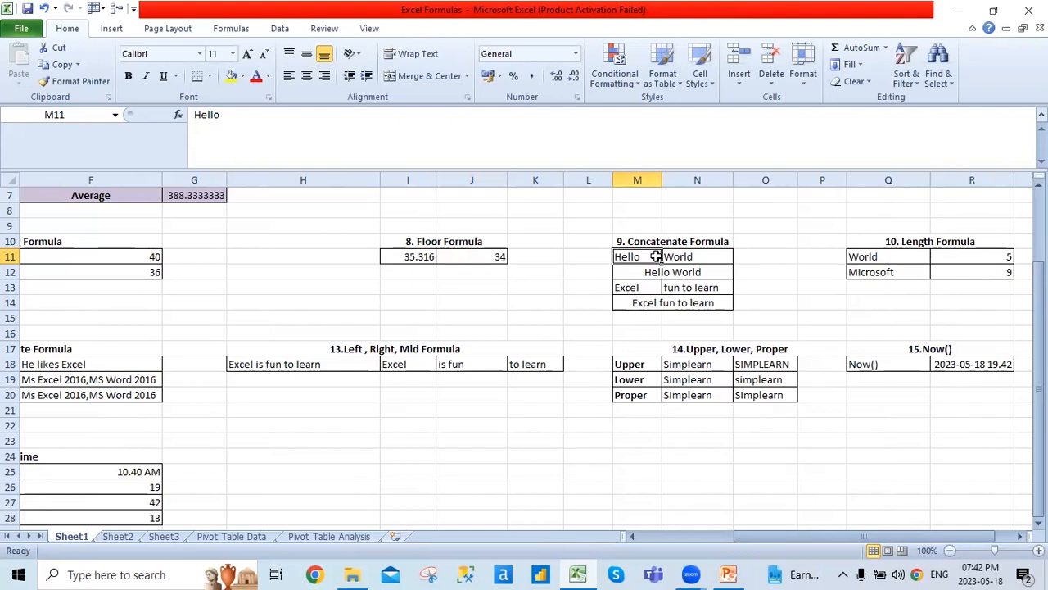
key(Right)
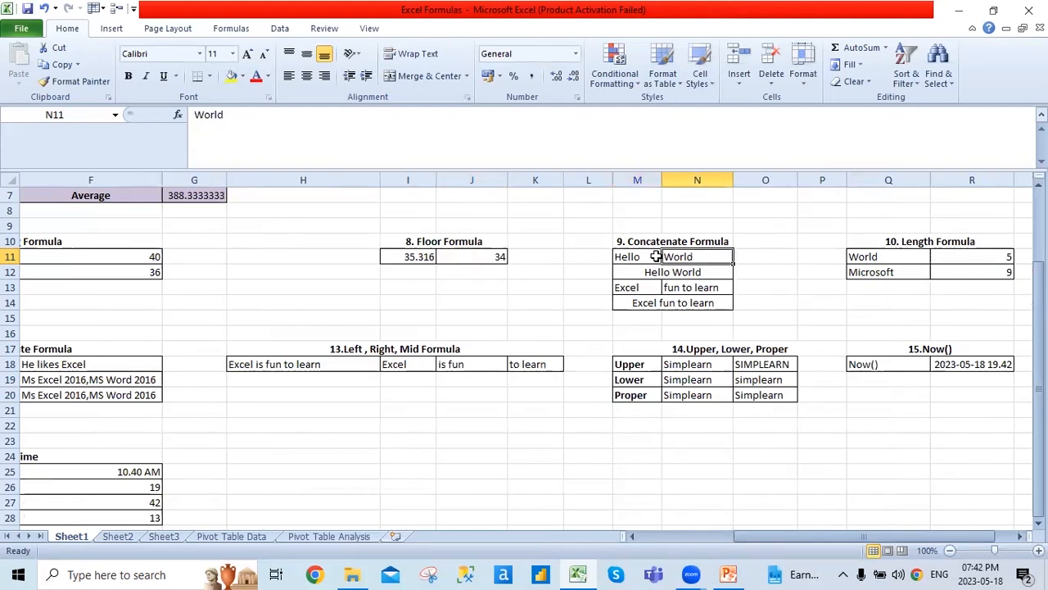
key(Down)
key(Up)
key(Left)
key(Right)
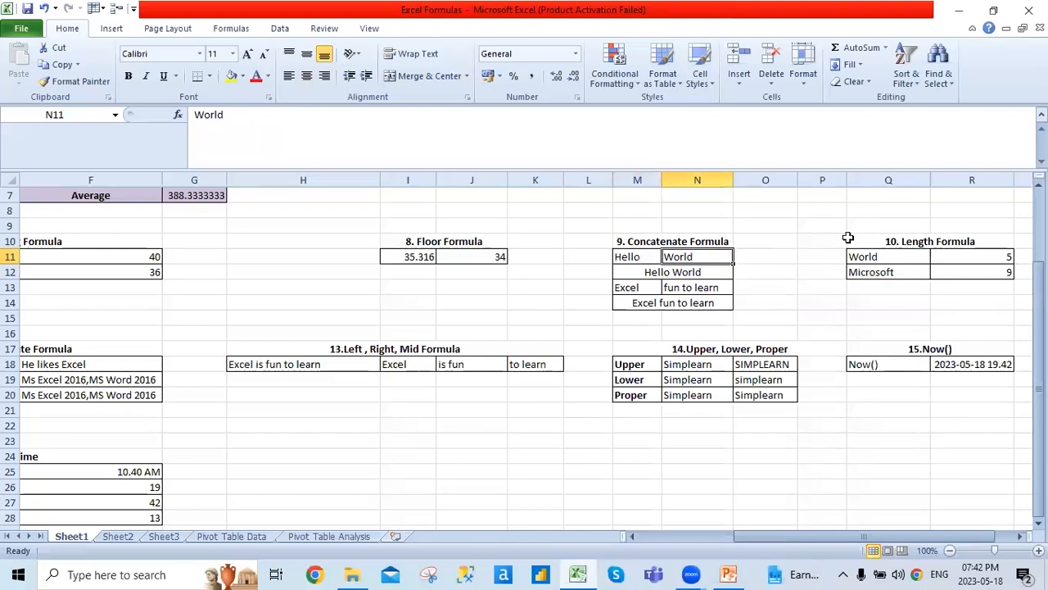
key(Down)
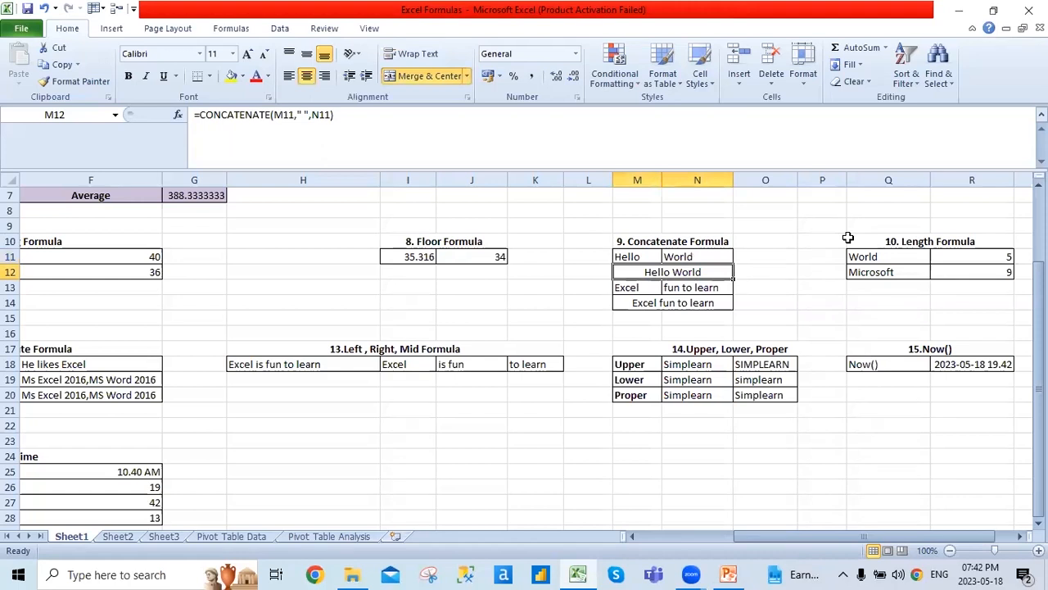
- Re-enter =CONCATENATE(M11," ",N11) in merged cell M12 to join Hello and World with a space
text(=co)
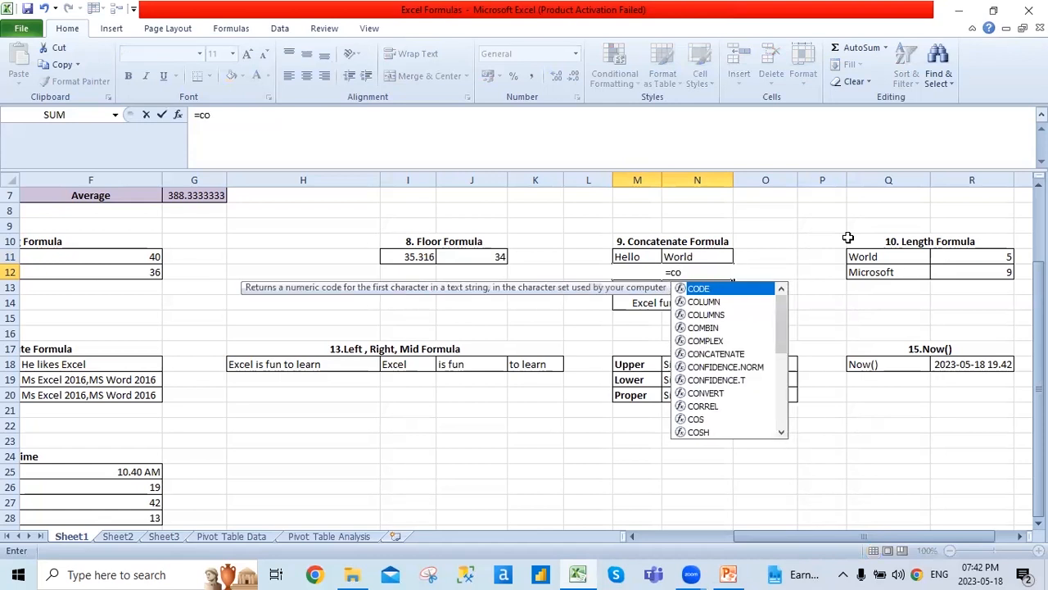
key(Down)
key(Down)
key(Down)
key(Down)
key(Down)
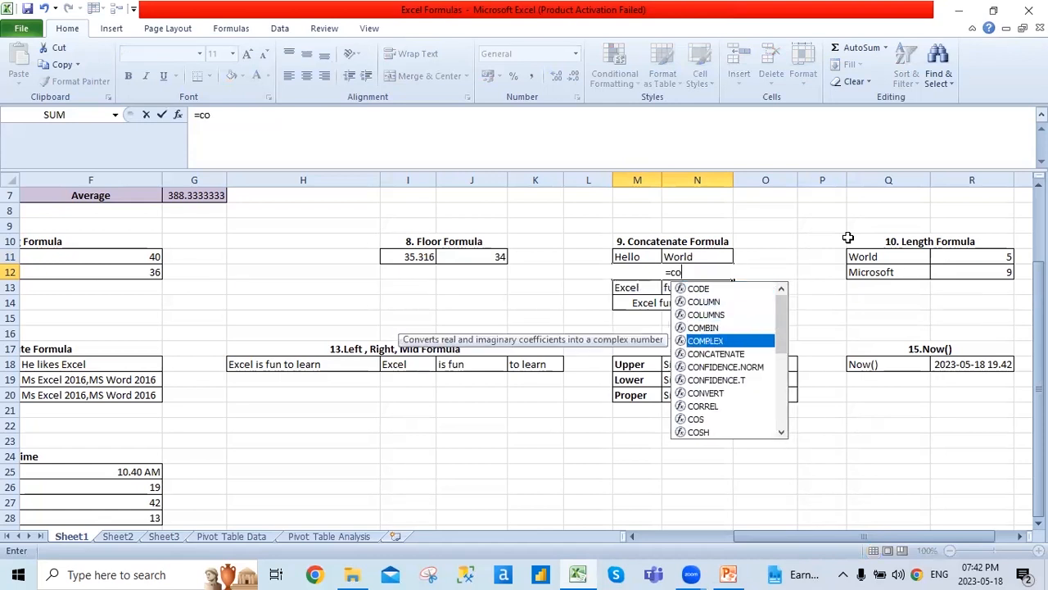
key(Tab)
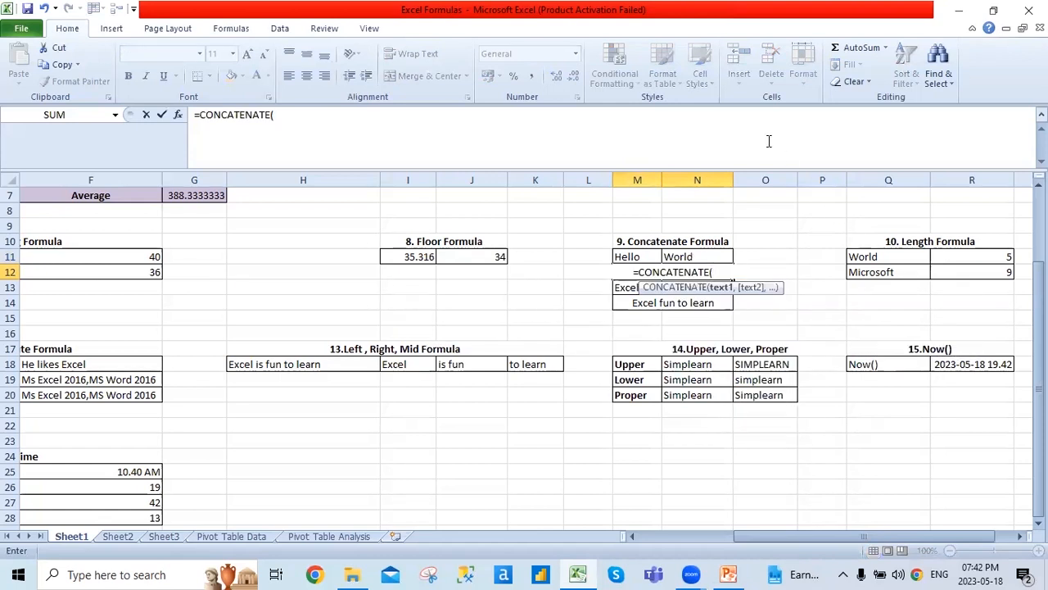
click(633, 256)
text(,)
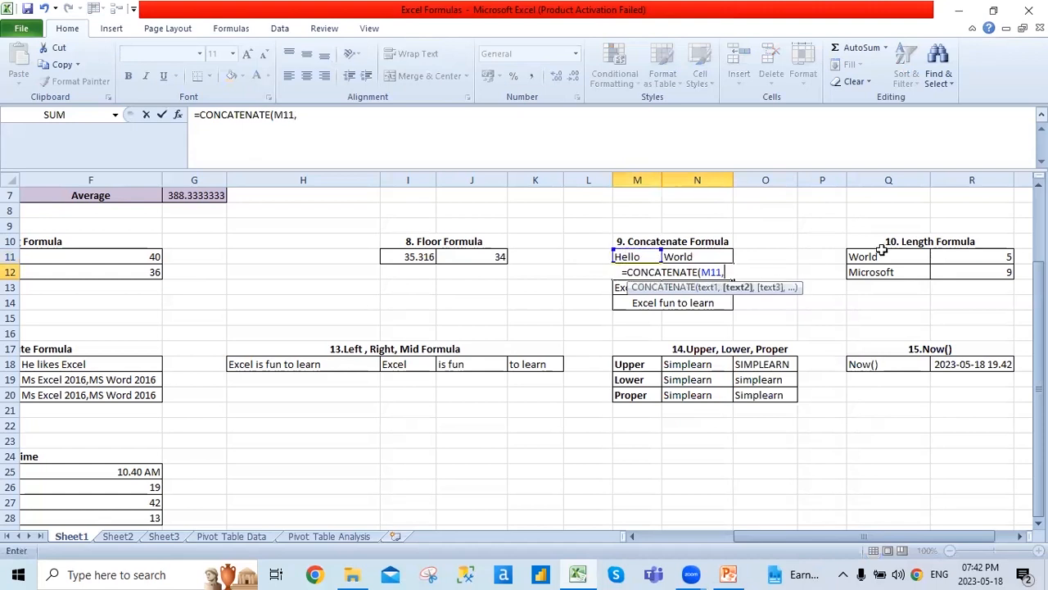
text(")
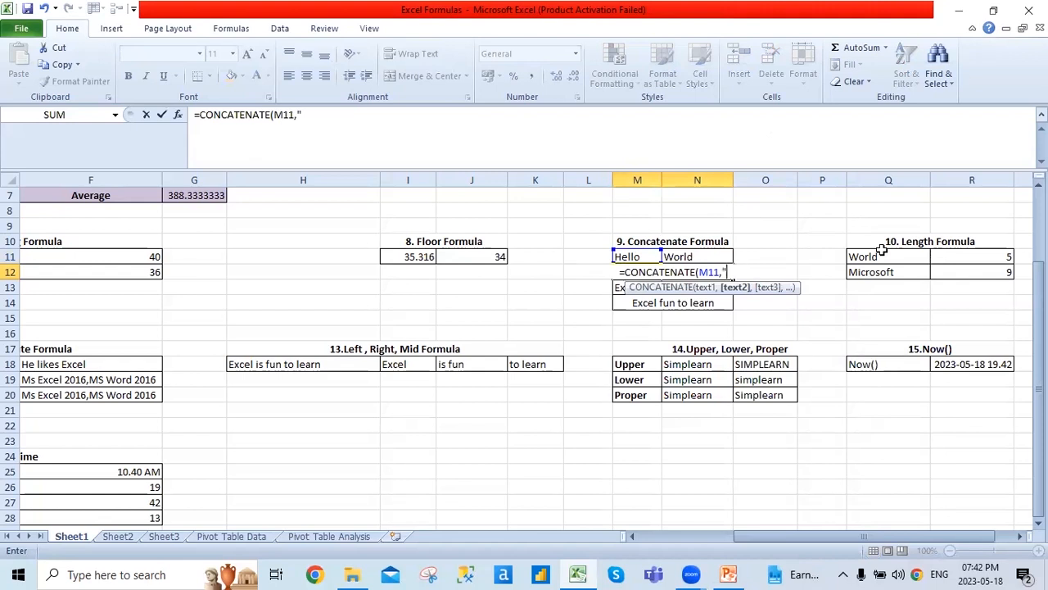
text( ")
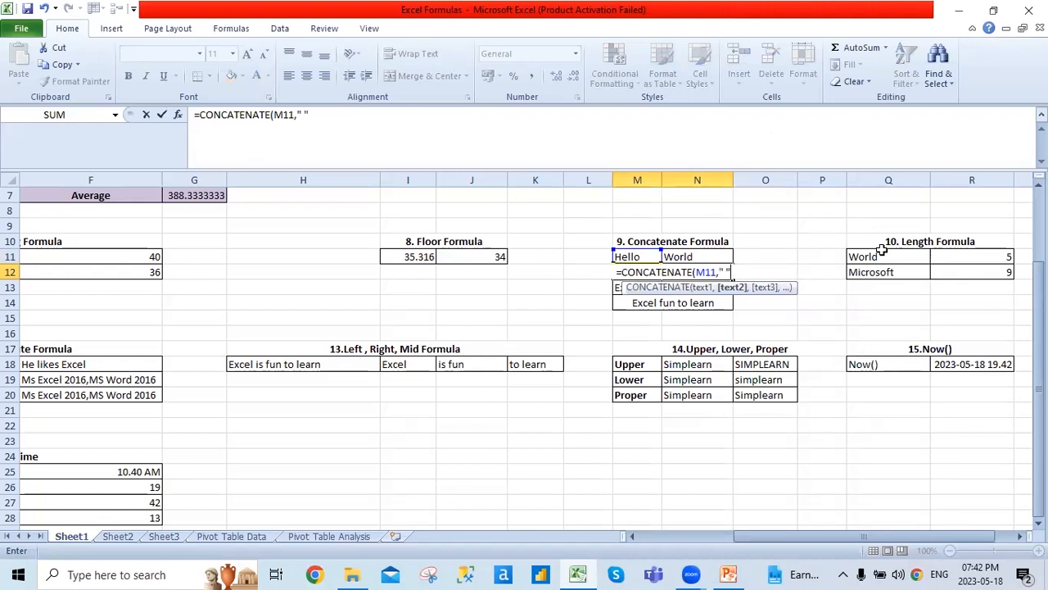
text(,)
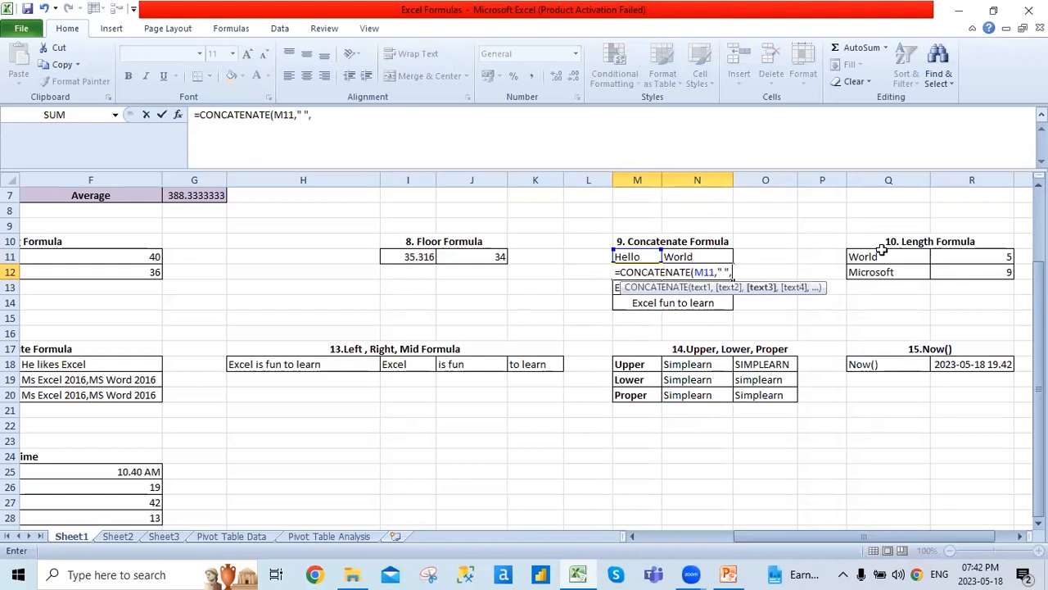
key(Up)
key(Right)
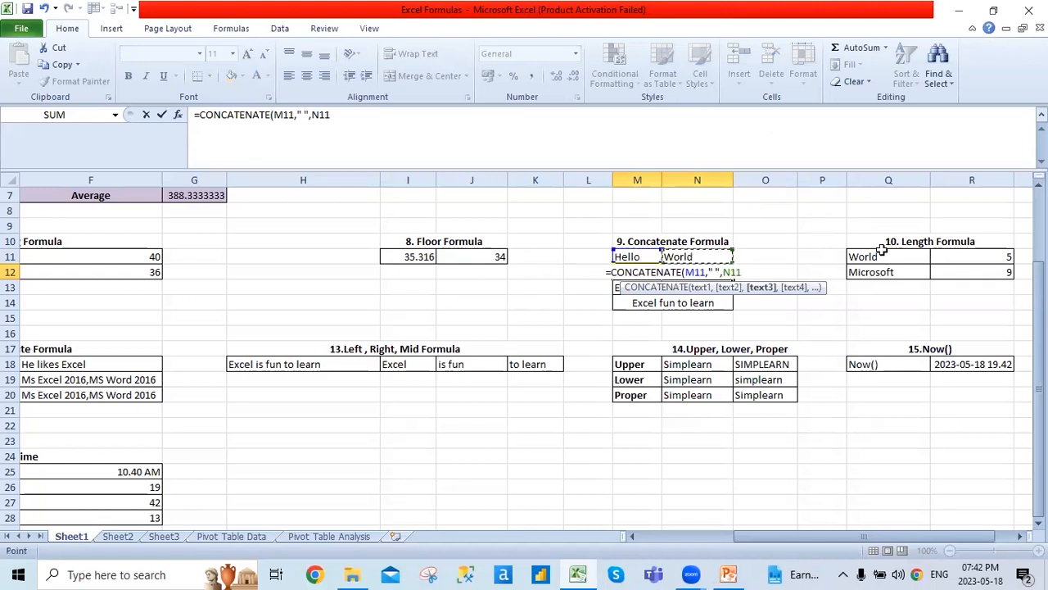
text())
key(Return)
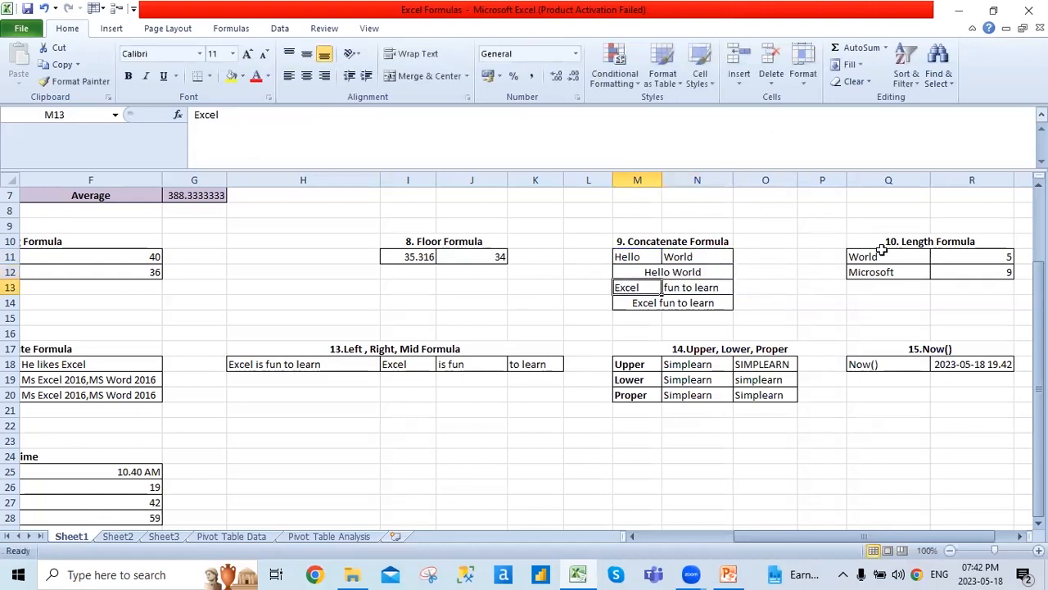
key(Up)
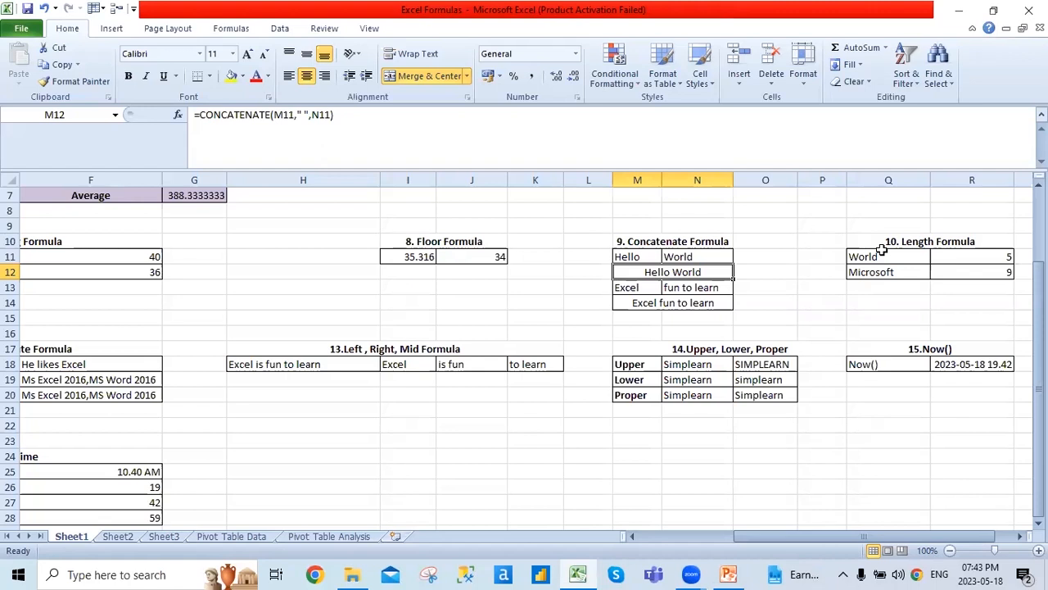
- Re-enter =LEN(Q11) in cell R11 of the Length Formula example to count the characters in World
key(Right)
key(Right)
key(Right)
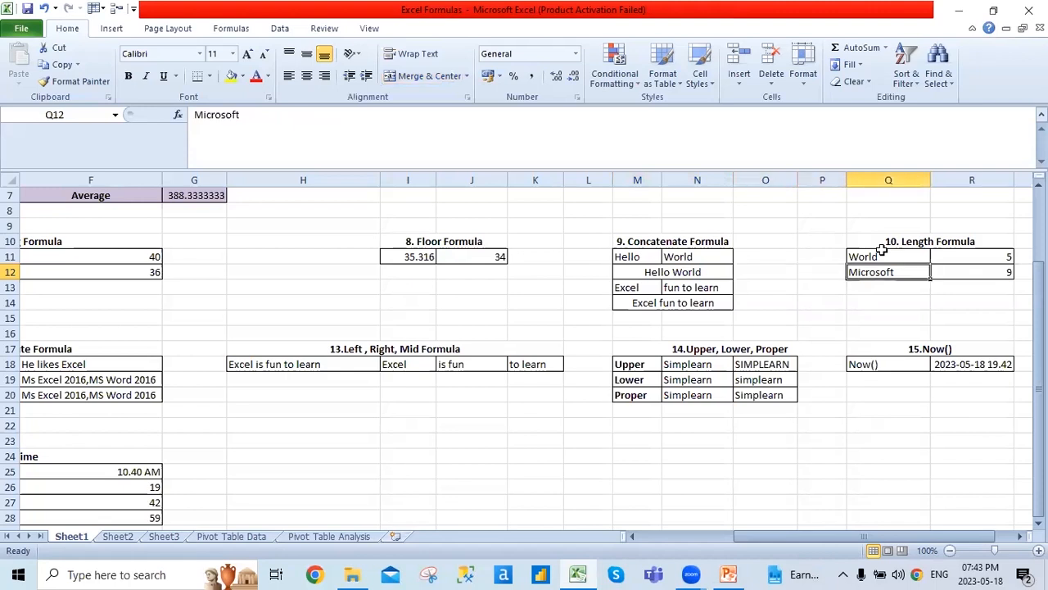
key(Up)
key(Right)
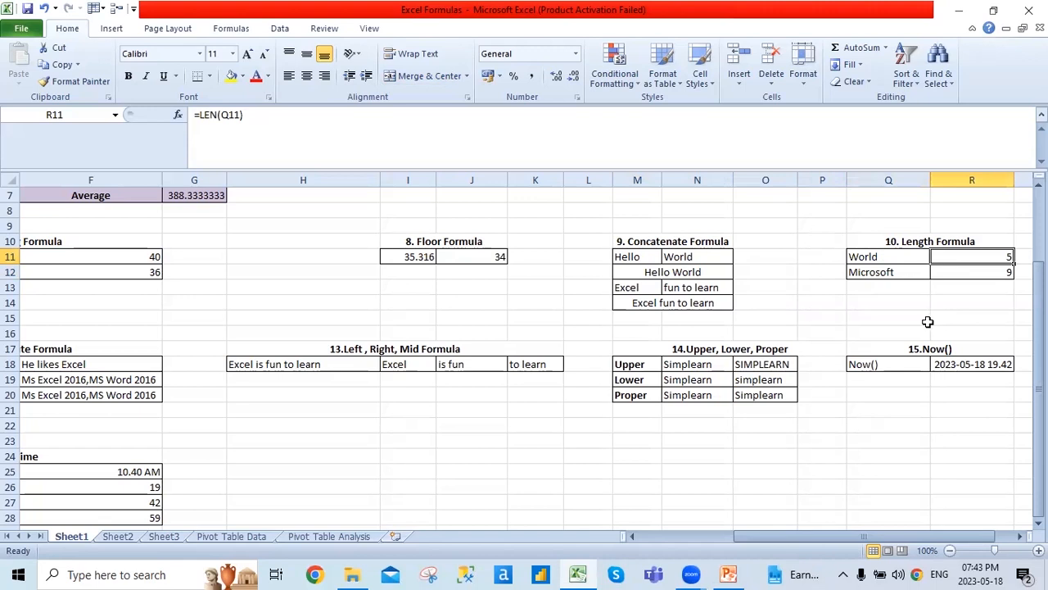
key(Left)
key(Right)
text(=le)
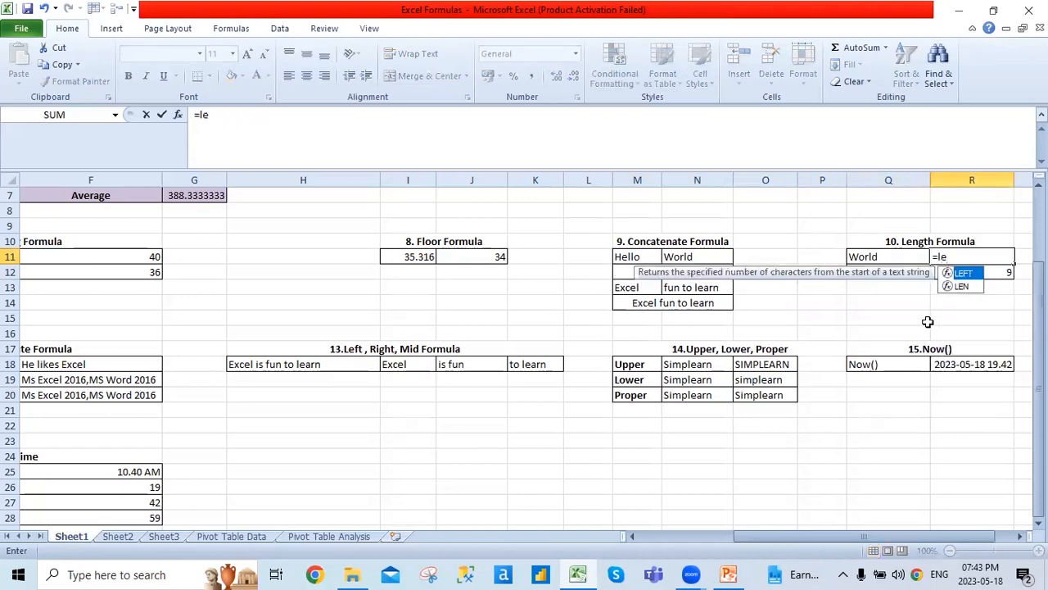
key(Down)
key(Tab)
key(Left)
text())
key(Return)
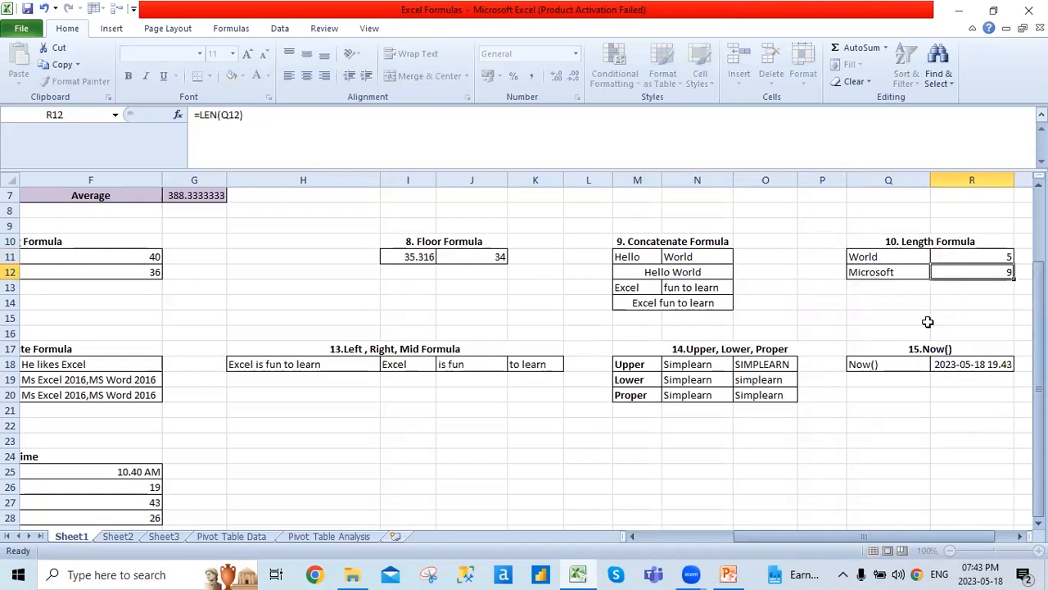
key(Up)
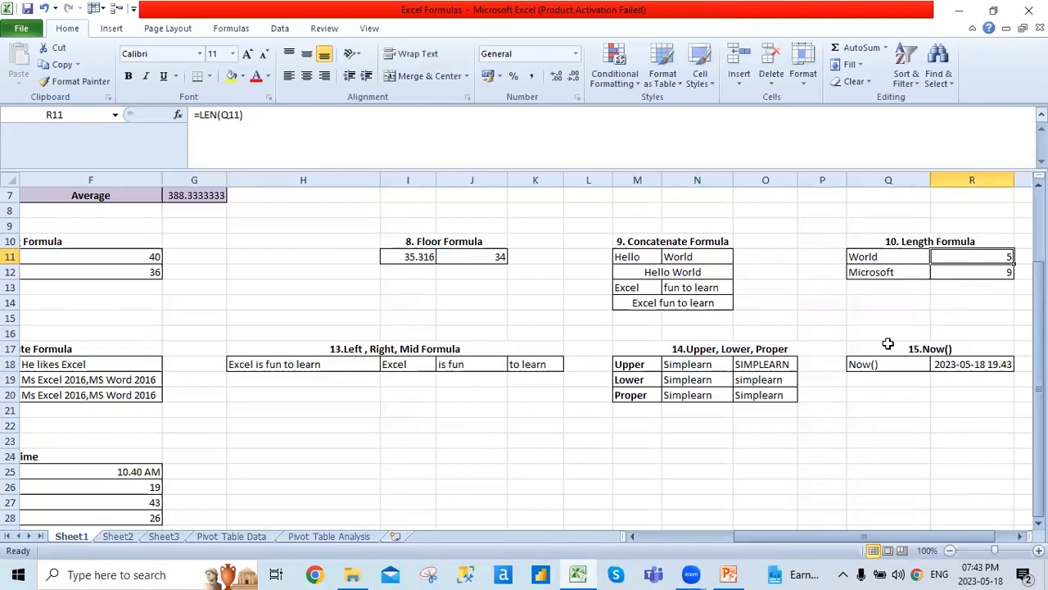
- Replace the formula in B18 with =REPLACE(A18,1,1,"C") to change the first character of A101 to C
drag(770, 537, 610, 545)
click(49, 366)
click(118, 366)
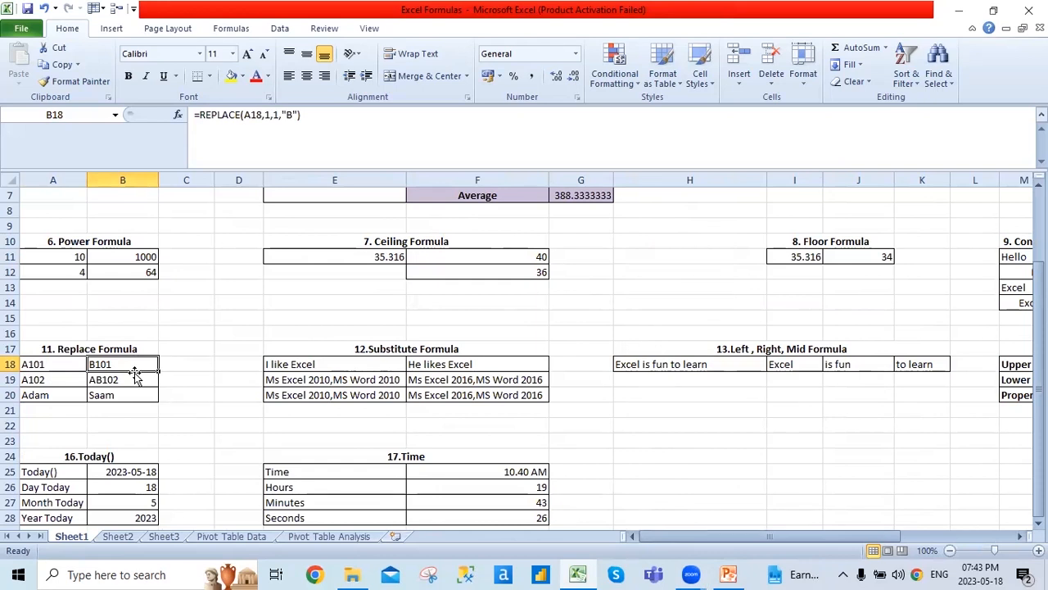
text(=Re)
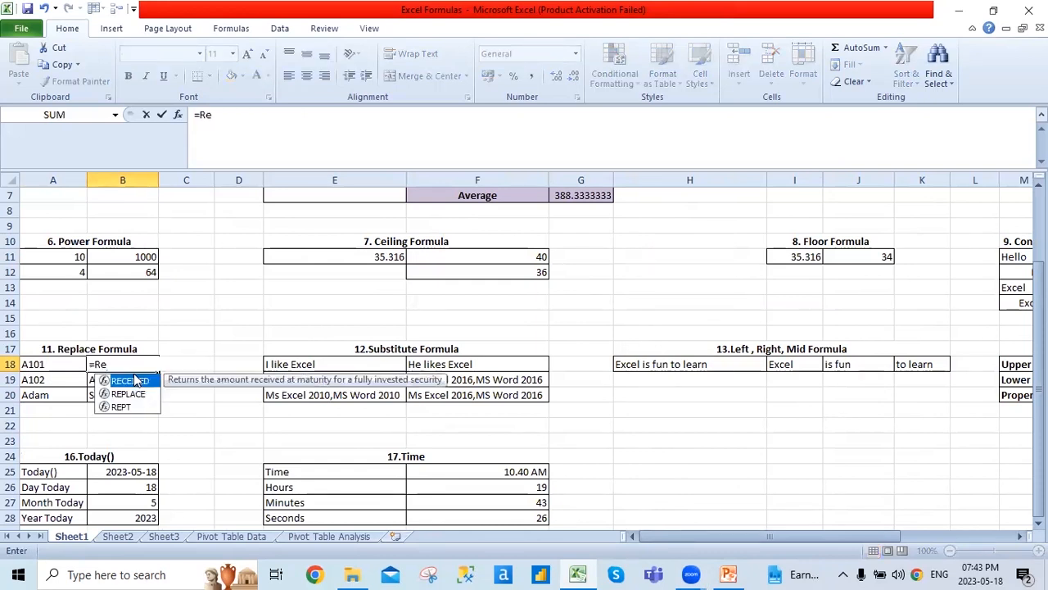
key(Down)
key(Tab)
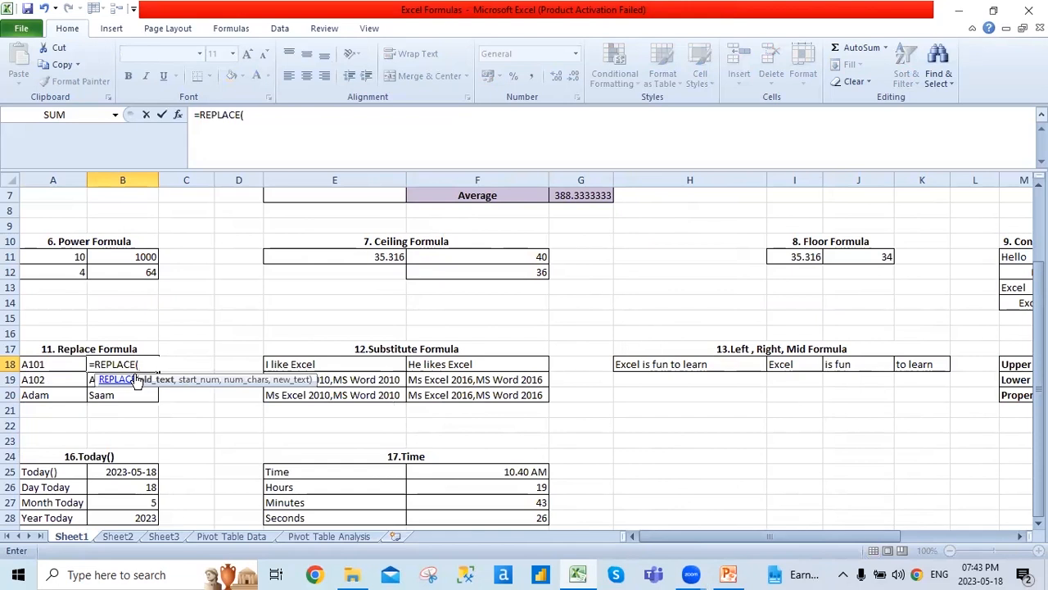
click(40, 364)
text(,)
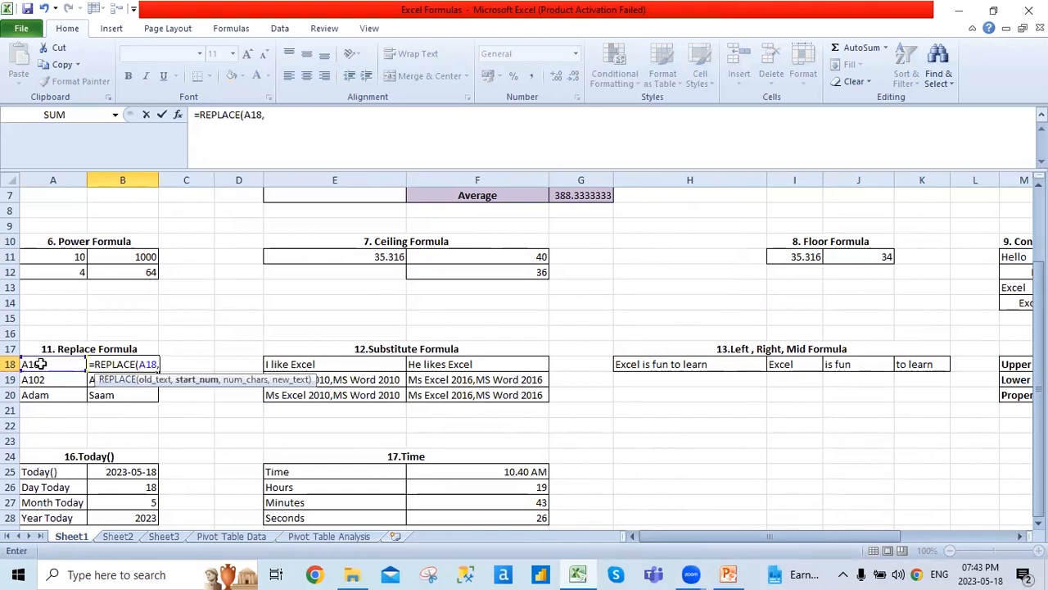
text(1,1)
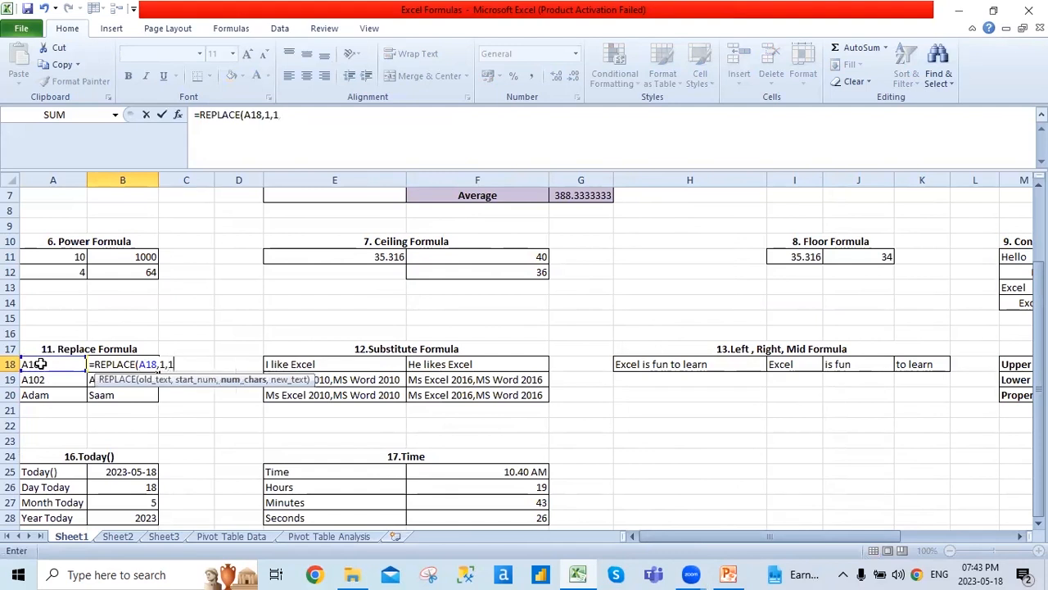
text(,)
text(")
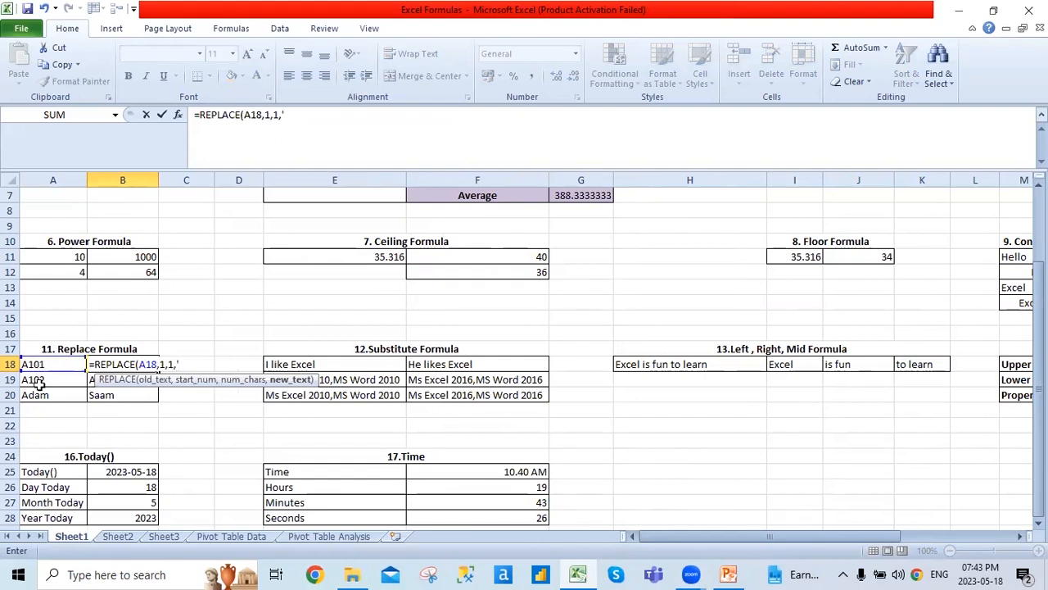
text(C)
key(BackSpace)
key(BackSpace)
text("C"))
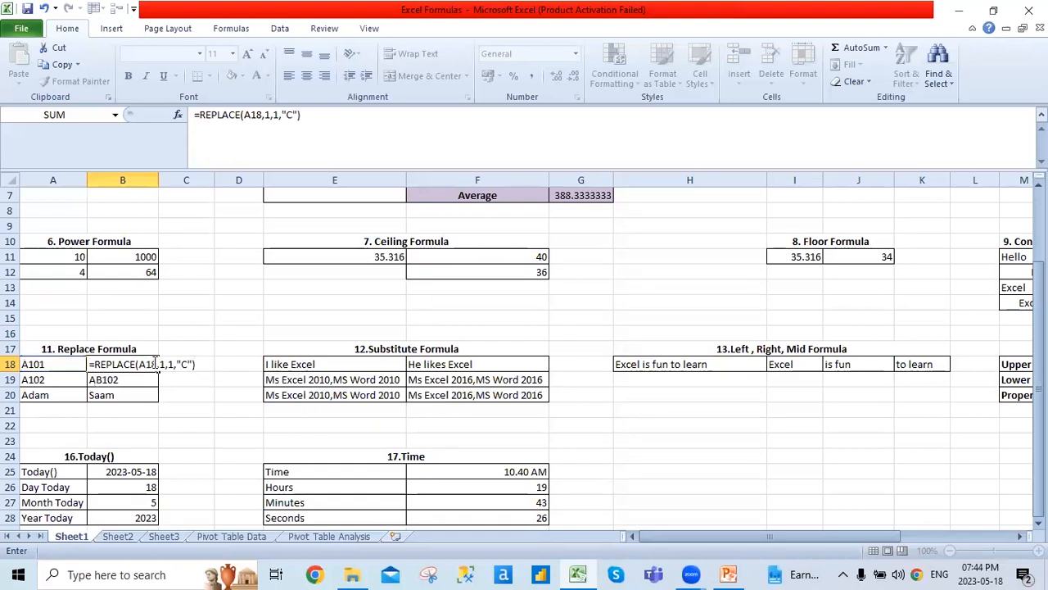
key(ctrl+Return)
key(Down)
key(Up)
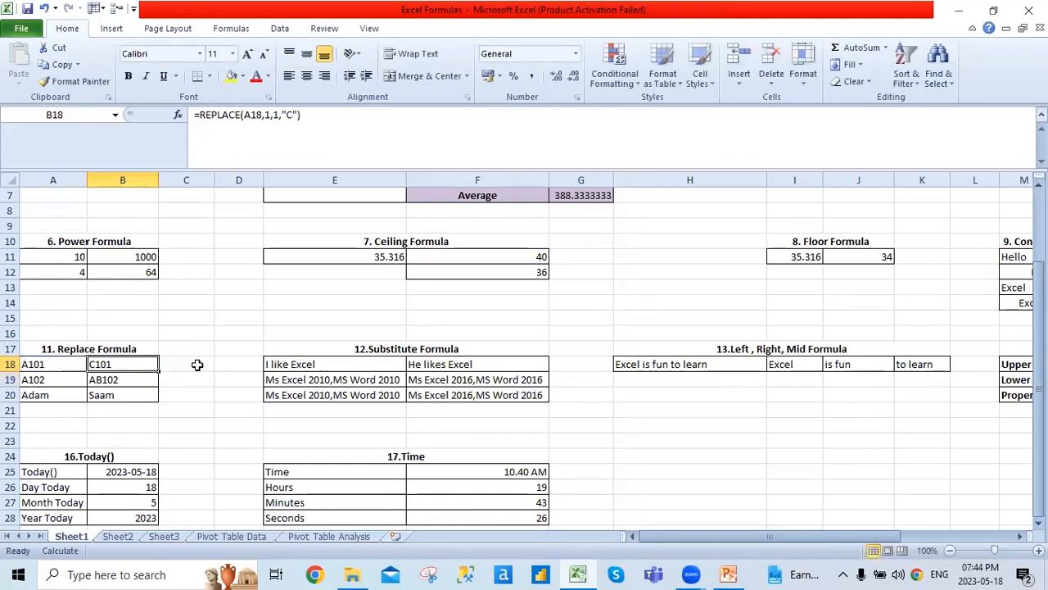
- Examine the I like Excel text and its SUBSTITUTE formula in row 18 of the Substitute Formula example
key(Right)
key(Right)
key(Right)
key(Right)
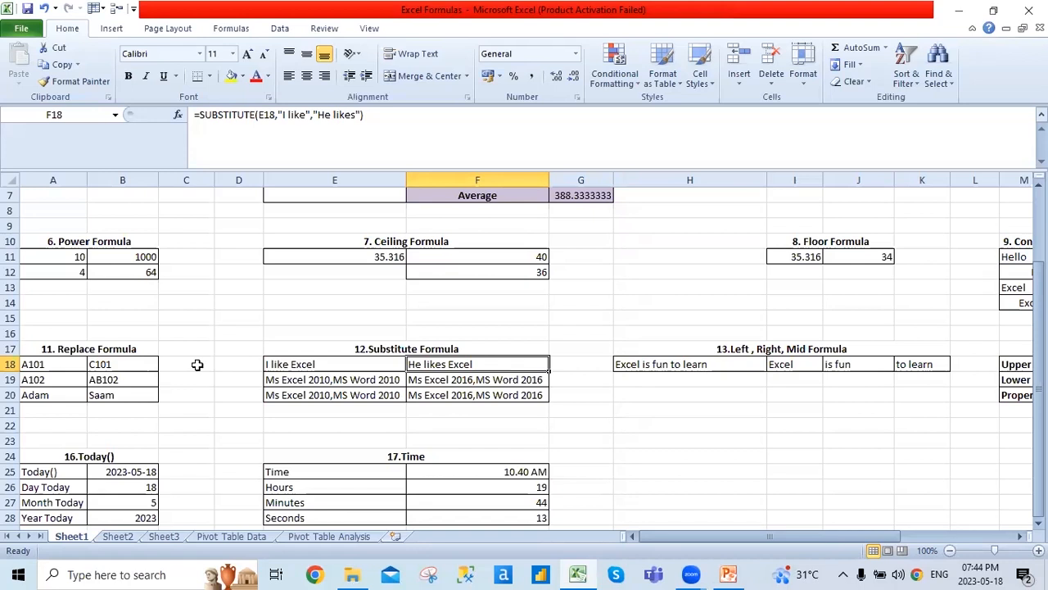
key(Left)
key(Right)
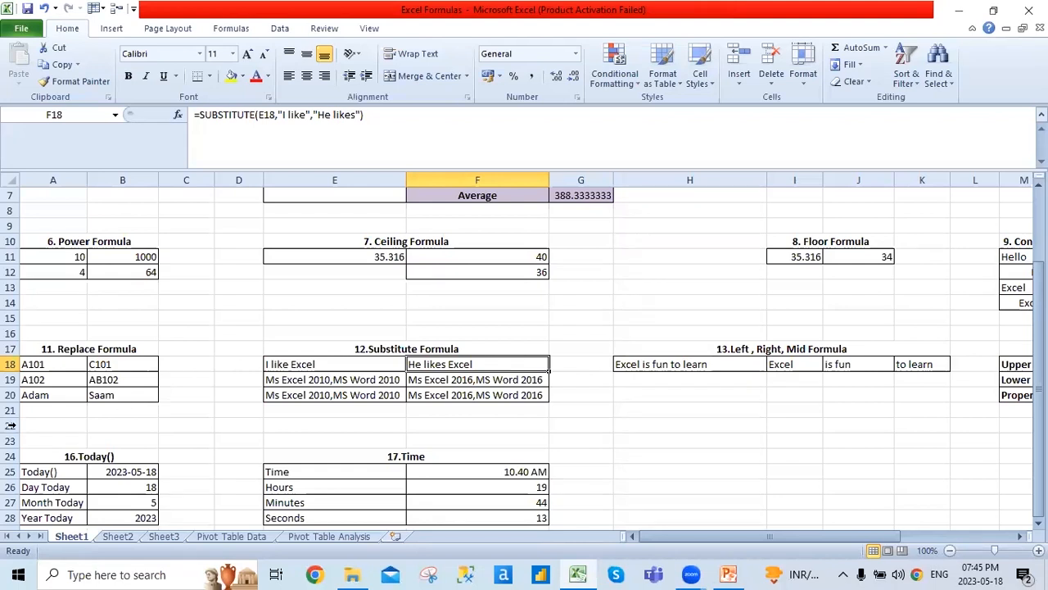
- Re-enter =LEFT(H18,5) in cell I18 to extract the first five characters of Excel is fun to learn
click(702, 366)
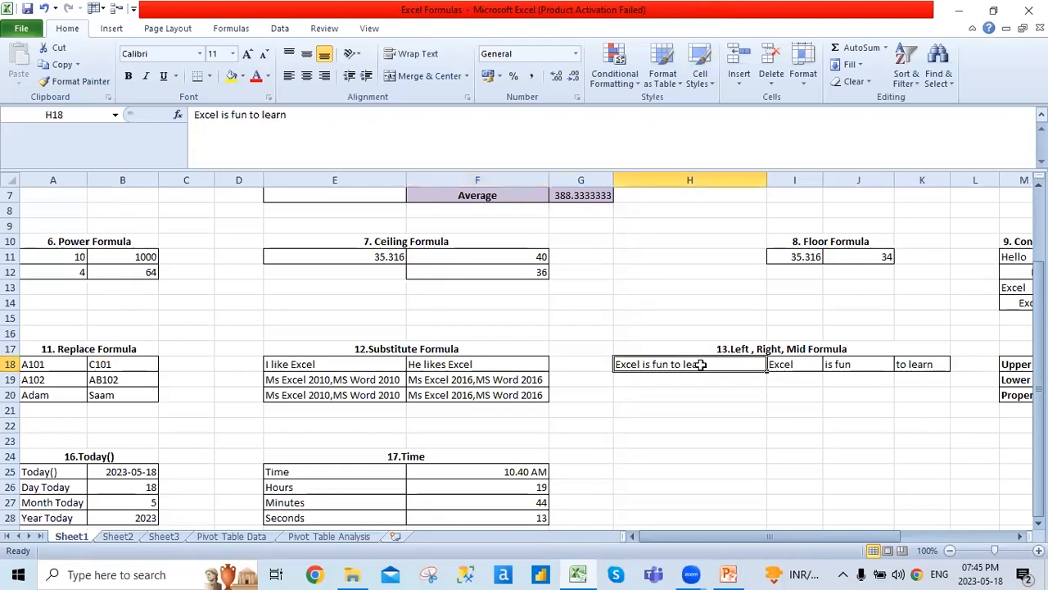
click(785, 366)
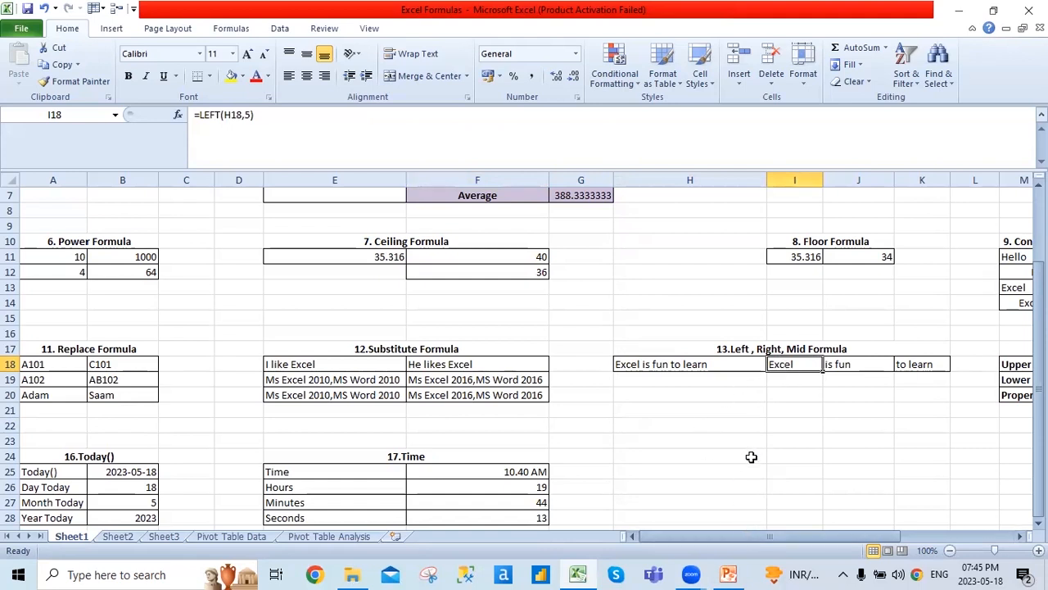
text(=)
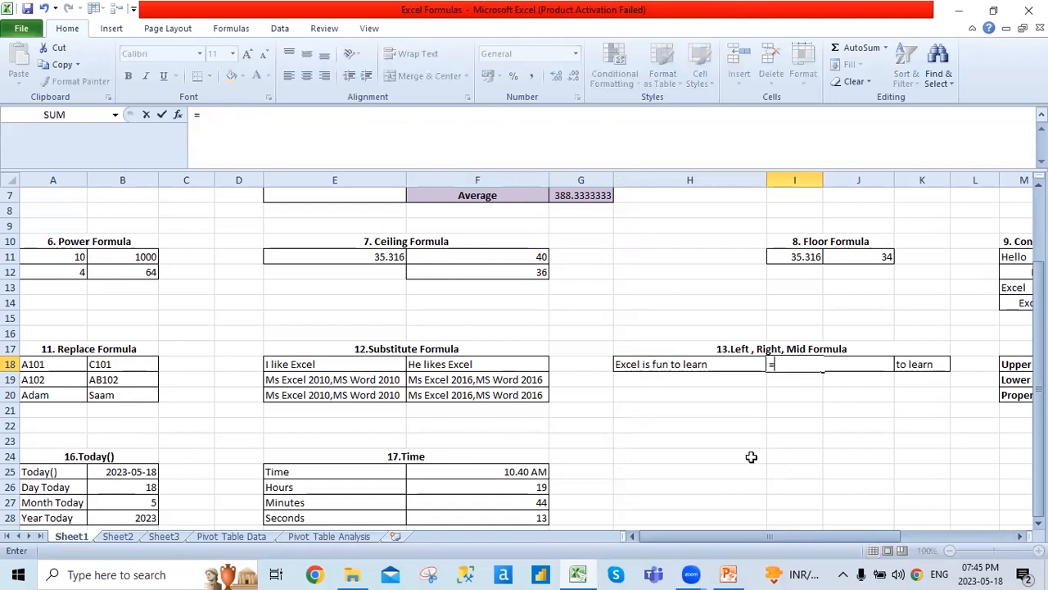
text(le)
key(Tab)
key(Left)
text(,)
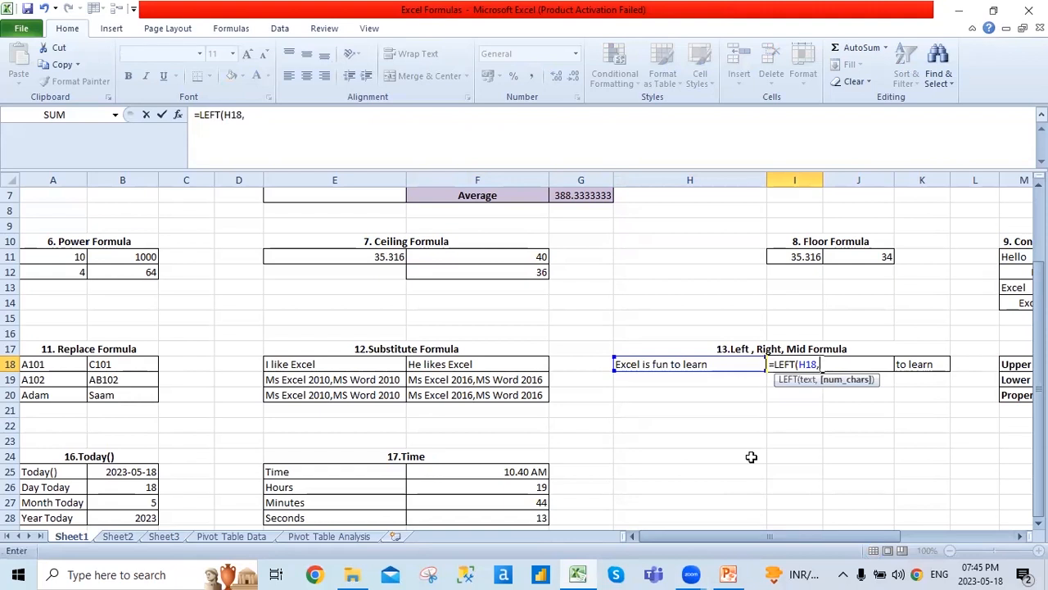
text(5))
key(Return)
key(Up)
- Examine the labels, source words and case formulas in the Upper, Lower, Proper example
key(Right)
key(Right)
key(Right)
key(Right)
key(Right)
key(Right)
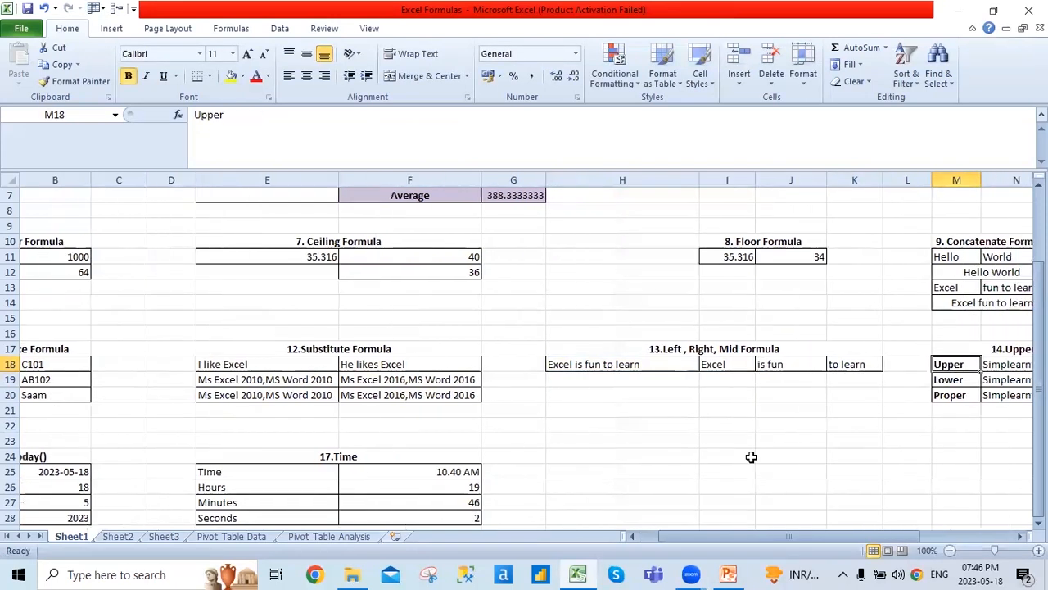
key(Left)
key(Left)
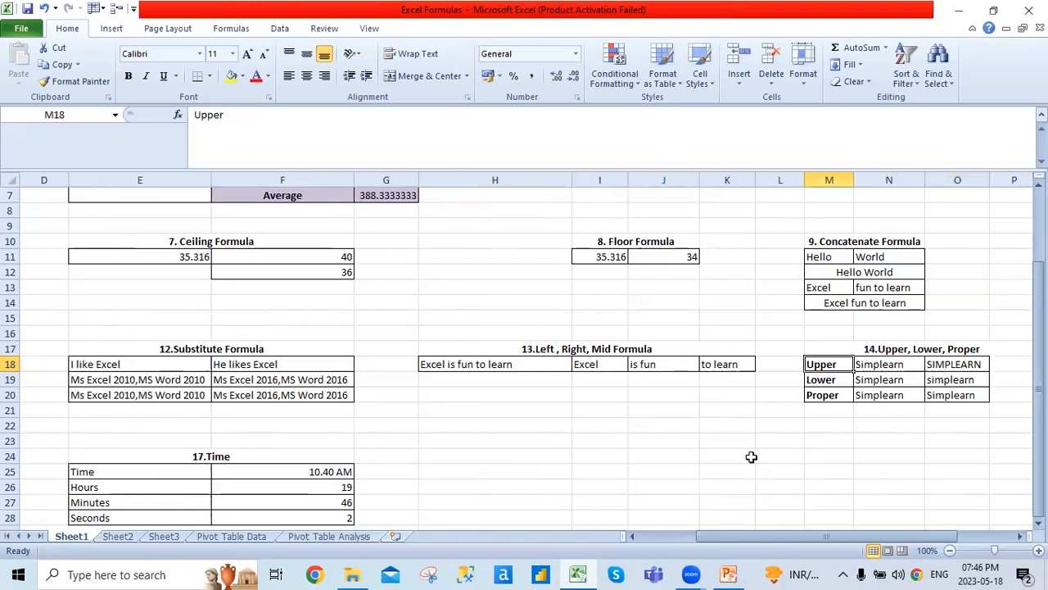
key(Down)
key(Down)
key(Up)
key(Up)
key(Right)
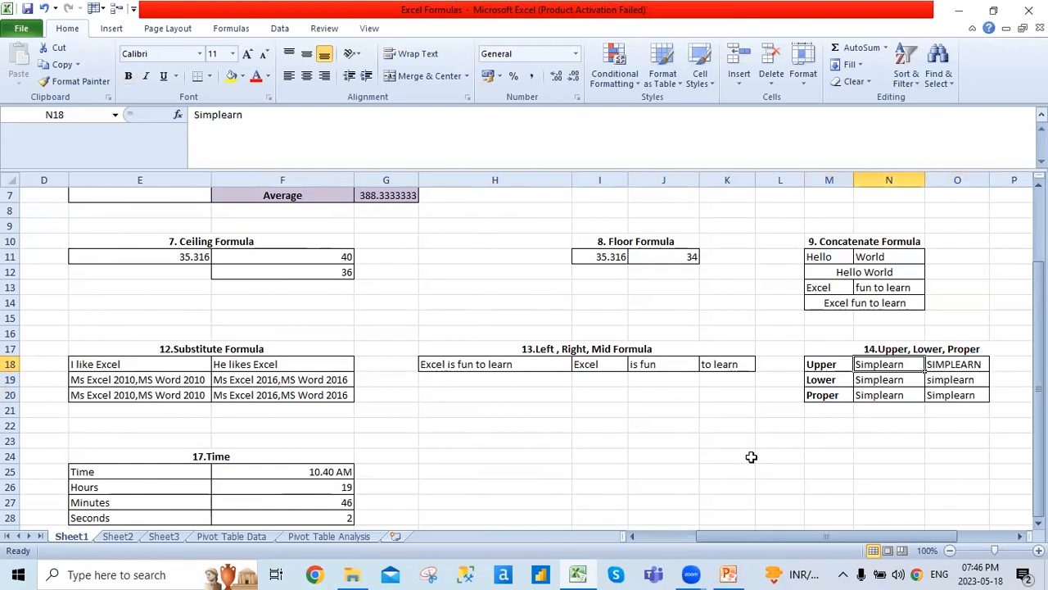
key(Down)
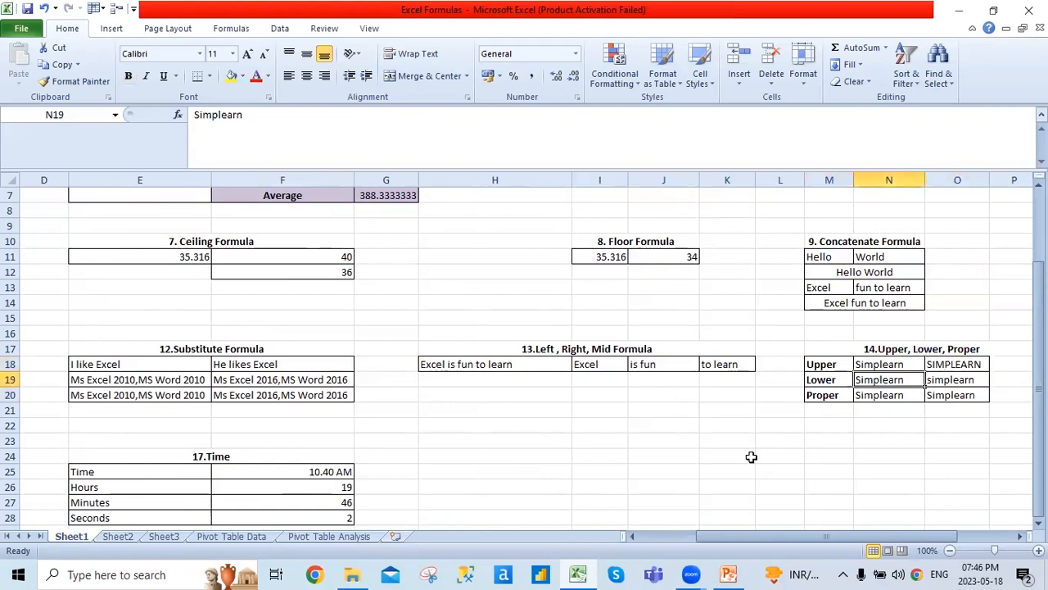
key(Right)
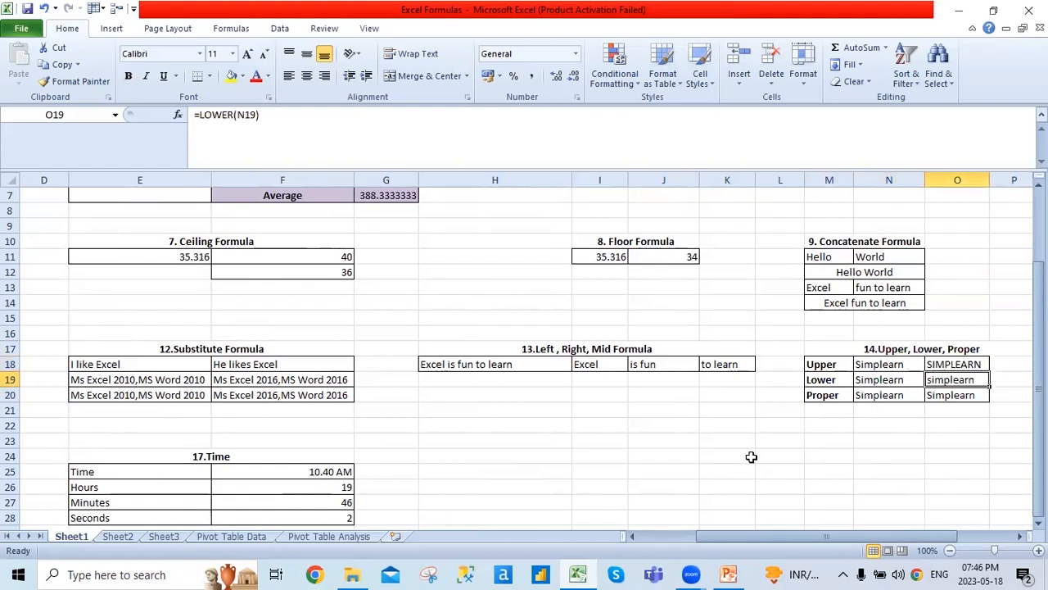
key(Down)
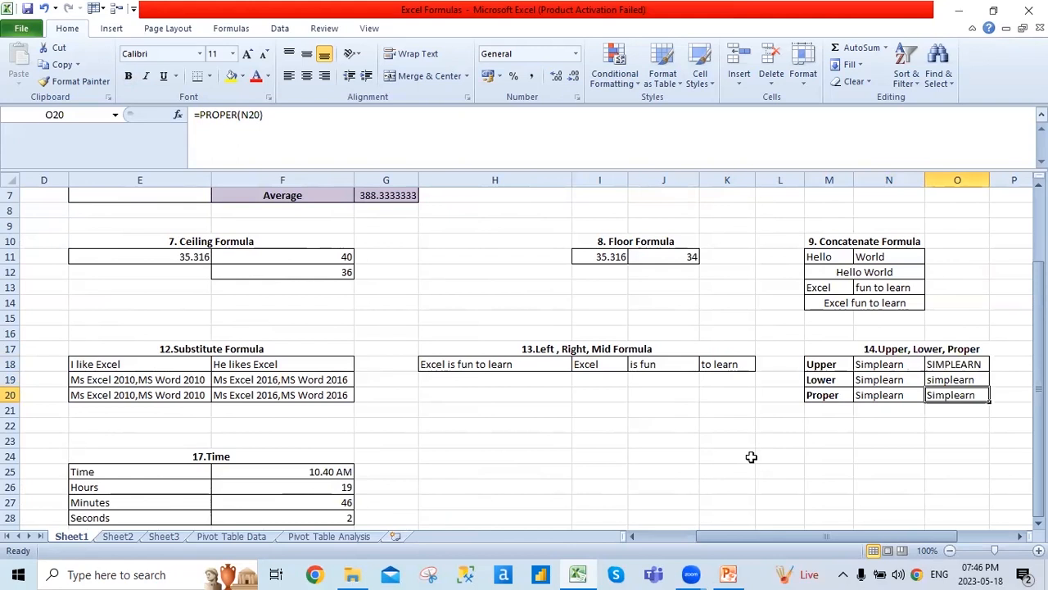
- Re-enter =TODAY() in cell B25 of the Today() example
drag(761, 534, 467, 519)
scroll(328, 442, down, 3)
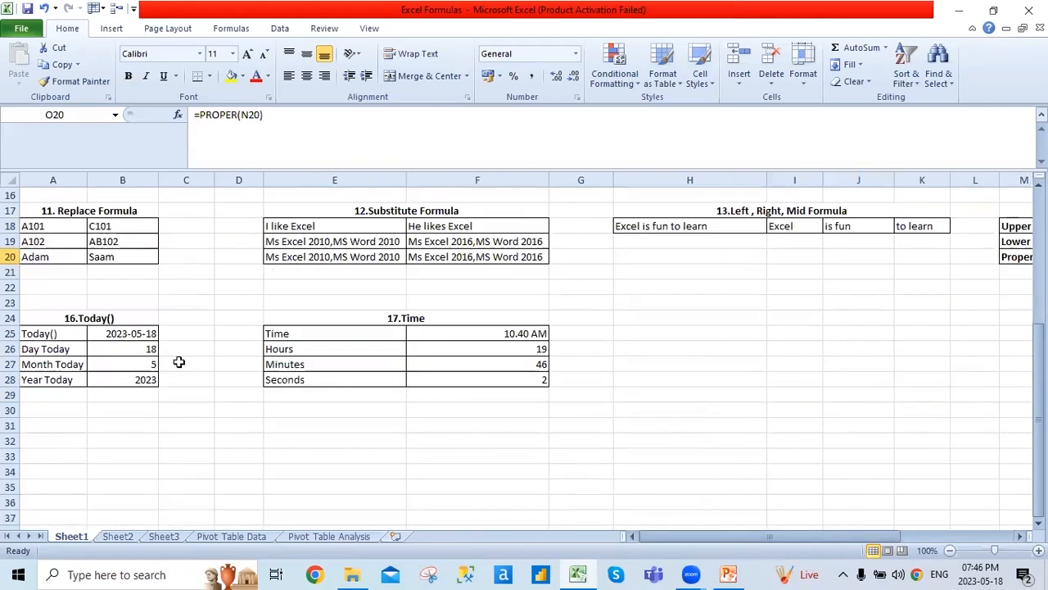
click(91, 334)
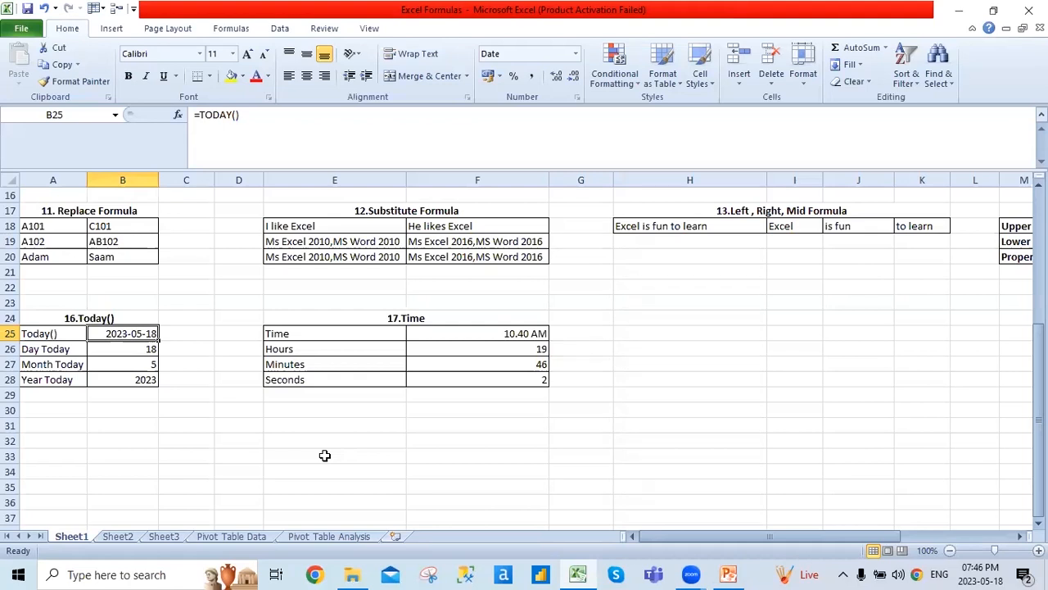
text(=tod)
key(Tab)
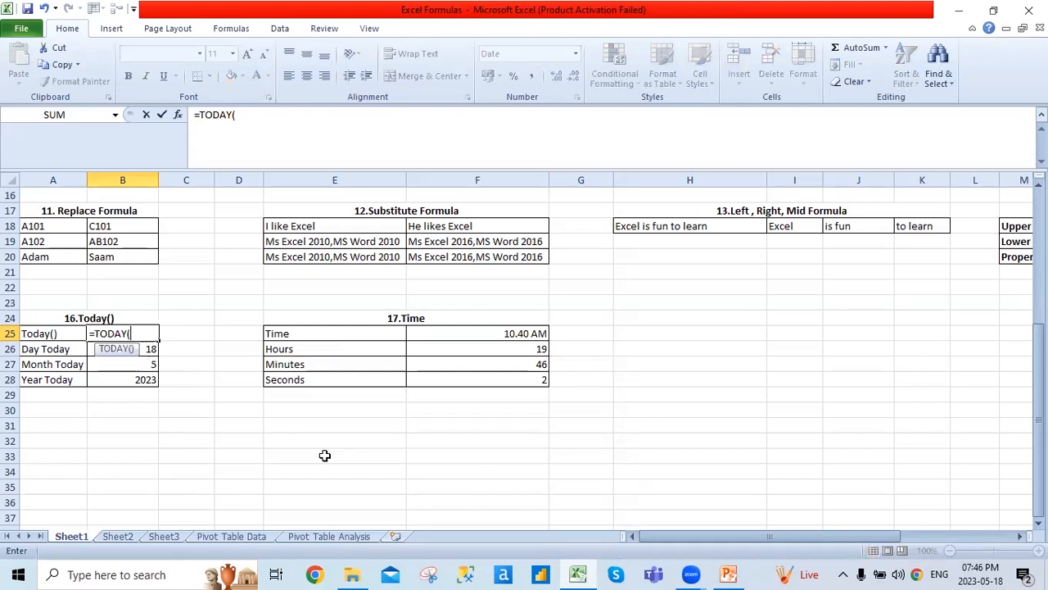
text())
key(Return)
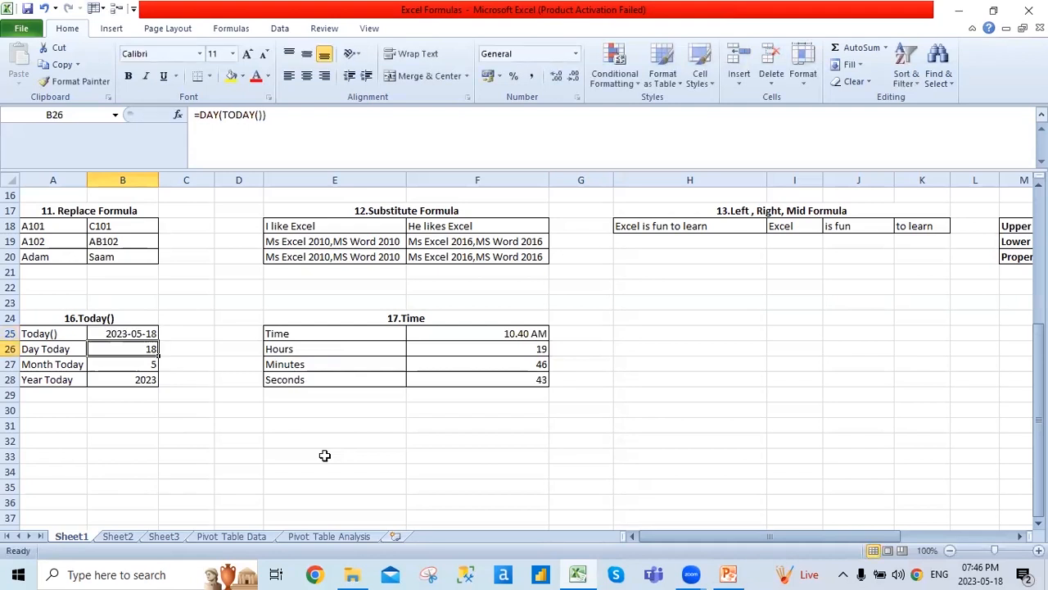
- Examine the day, month and year formulas in cells B26 to B28 of the Today() example
key(Up)
key(Down)
key(Down)
key(Down)
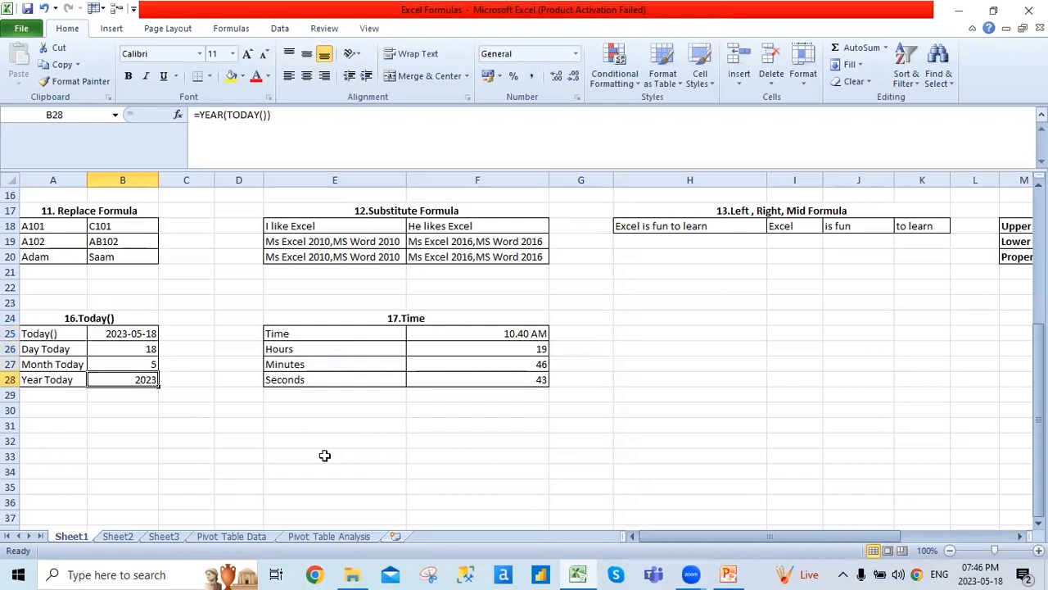
- Replace the formula in F25 of the Time example with =TIME(5,20,19)
click(483, 333)
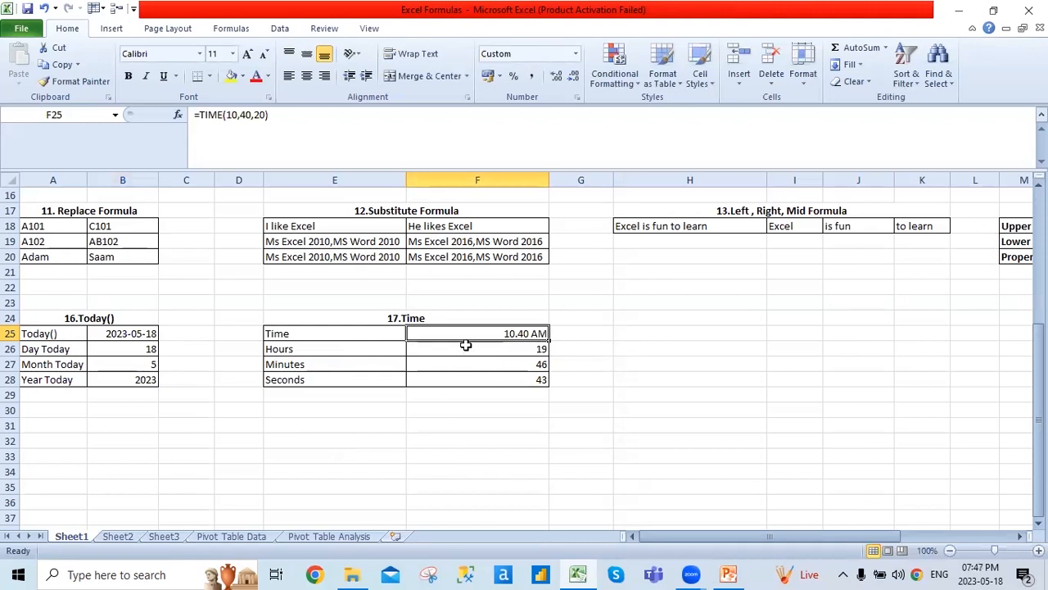
text(=)
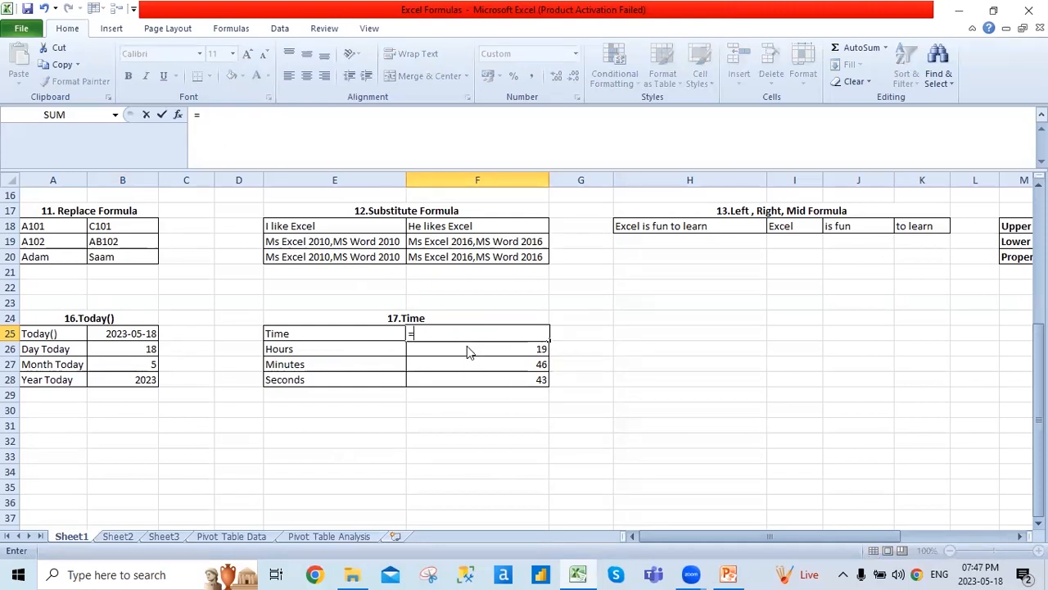
text(Time)
key(Tab)
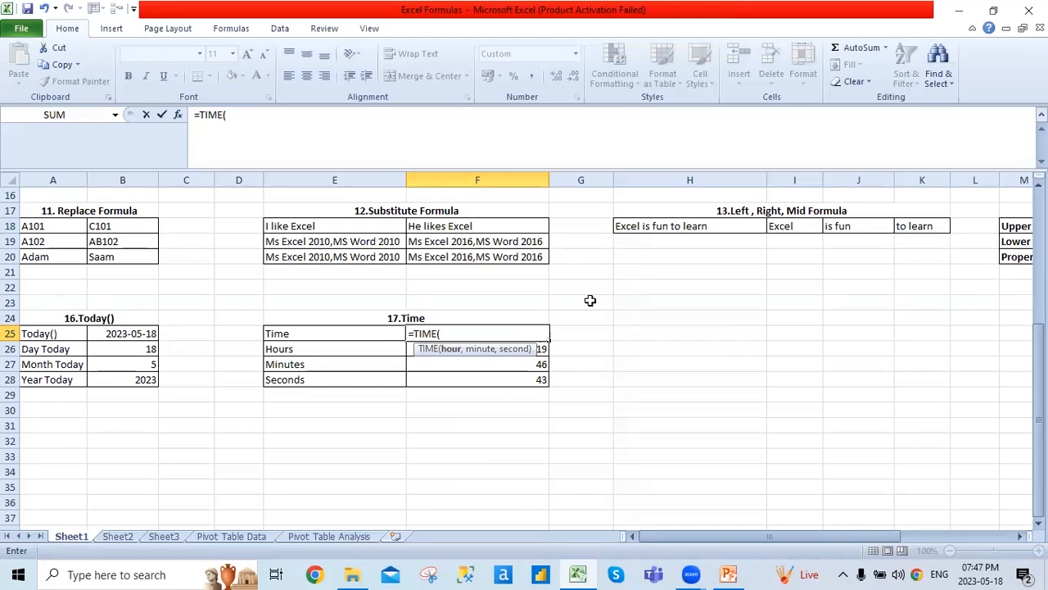
text(5,20,)
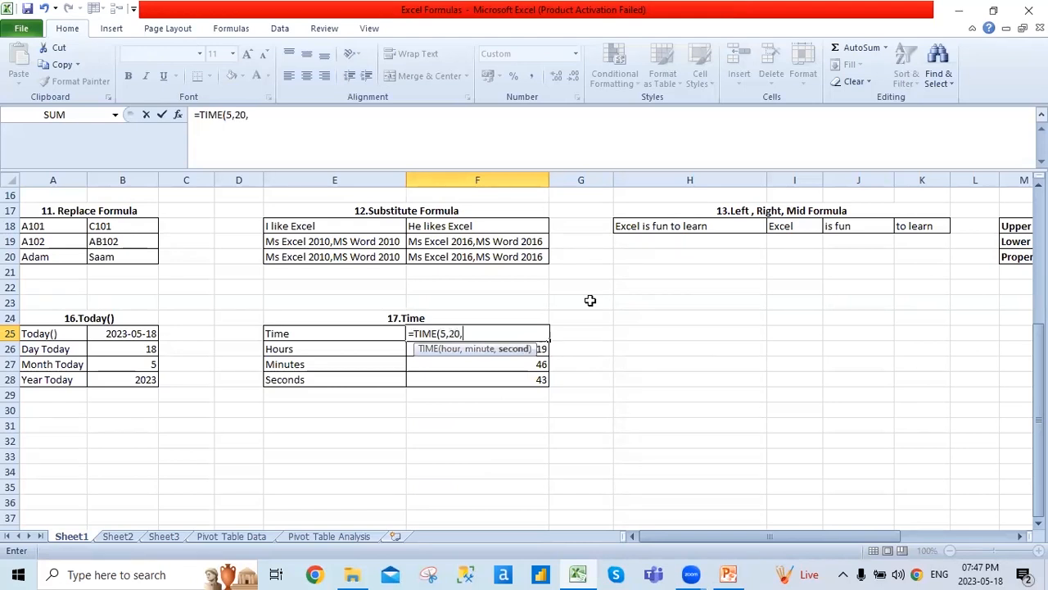
text(19))
key(Return)
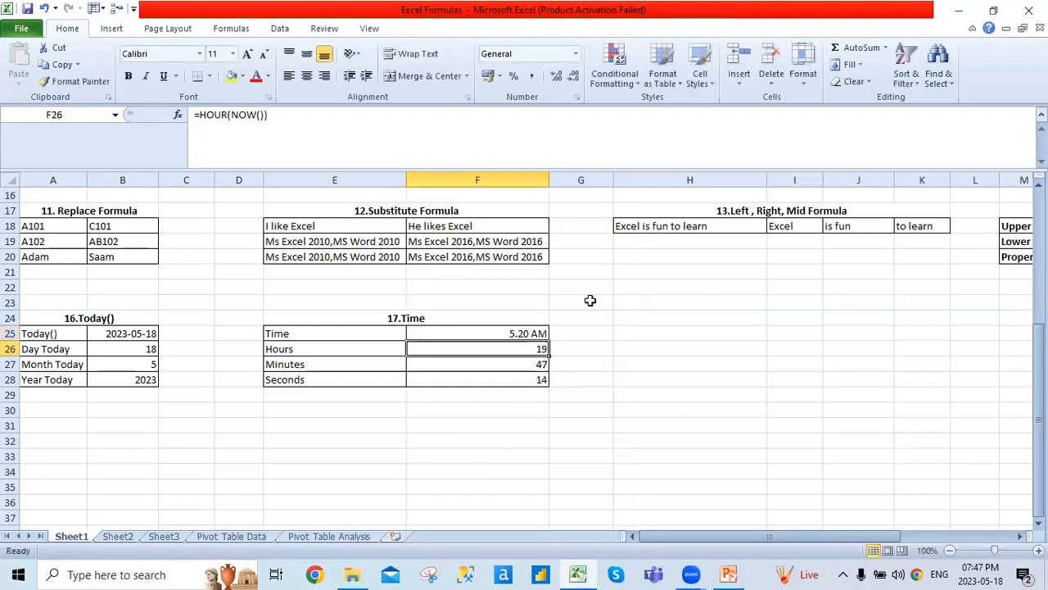
- Examine the time, hour, minute and second formulas in cells F25 to F28 of the Time example
key(Up)
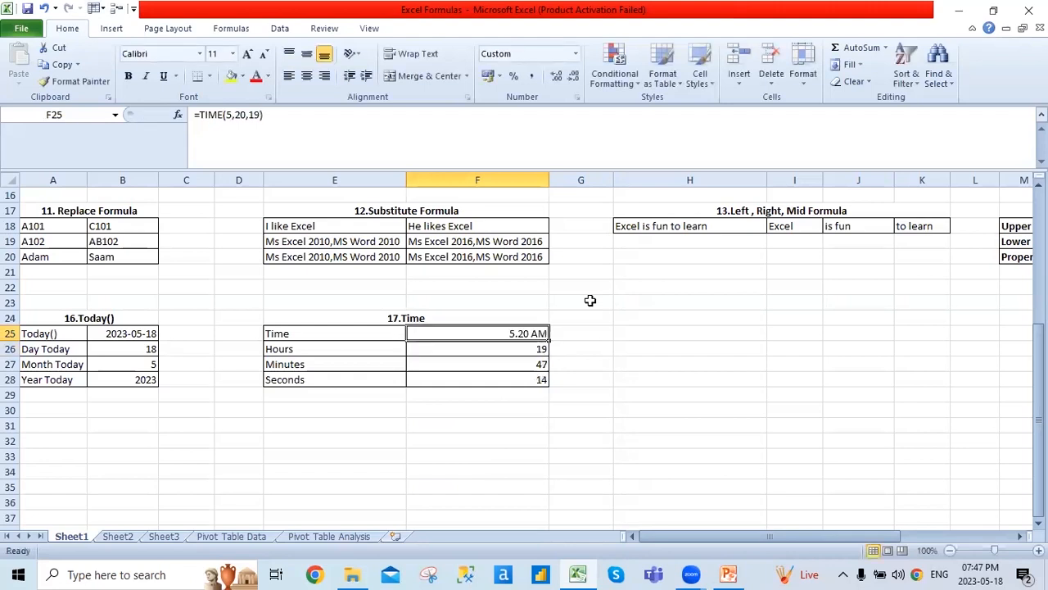
key(Down)
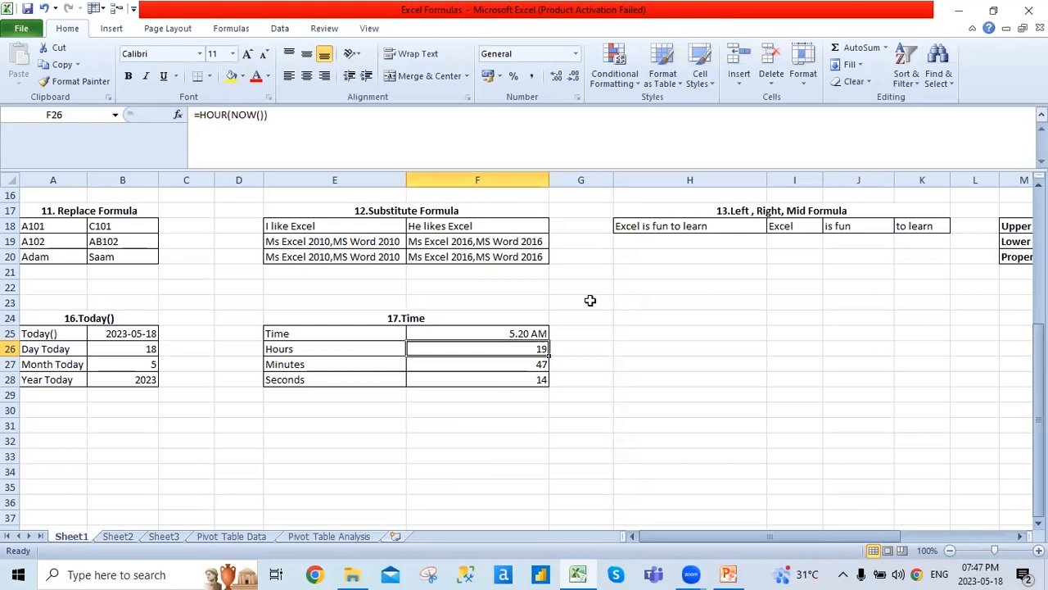
key(Down)
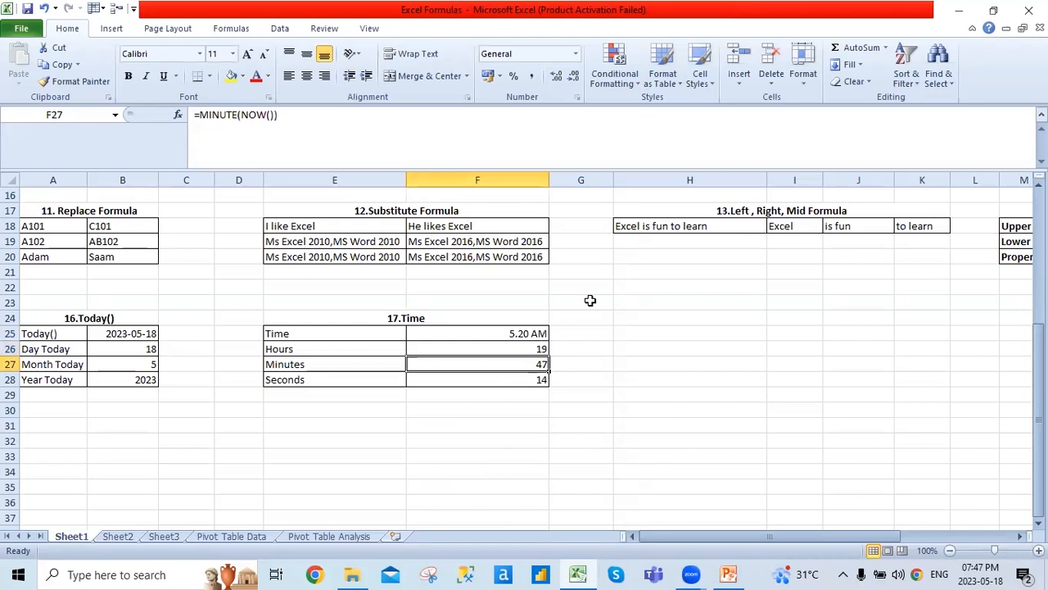
key(Down)
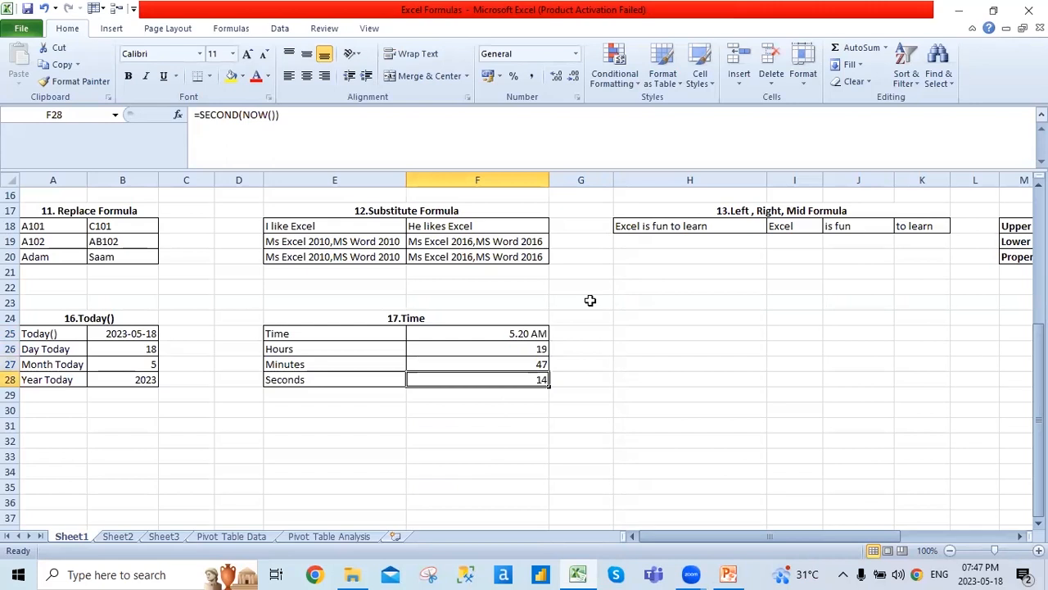
key(ctrl+Page_Down)
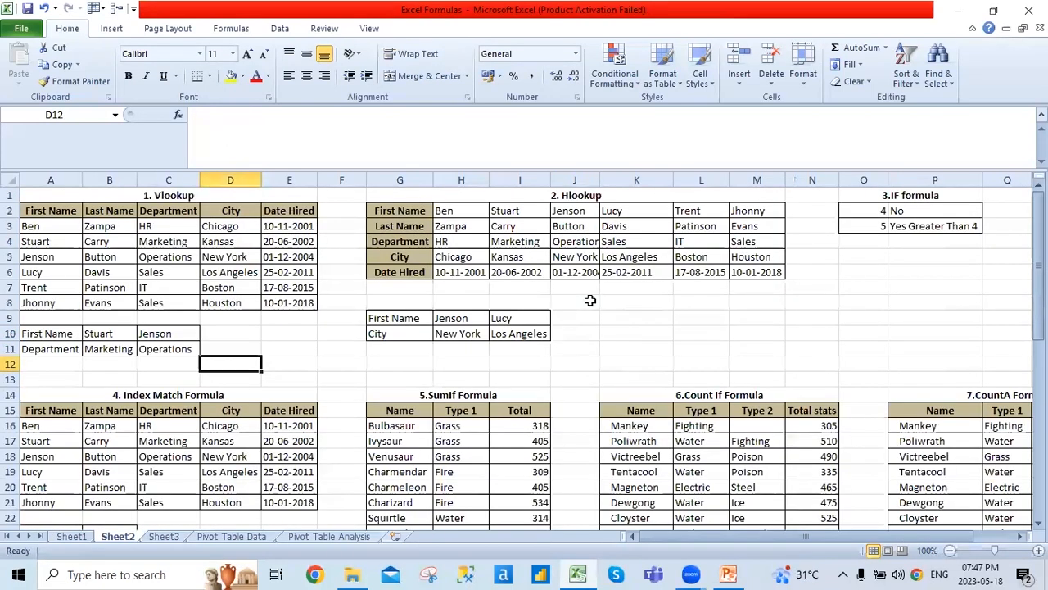
key(Home)
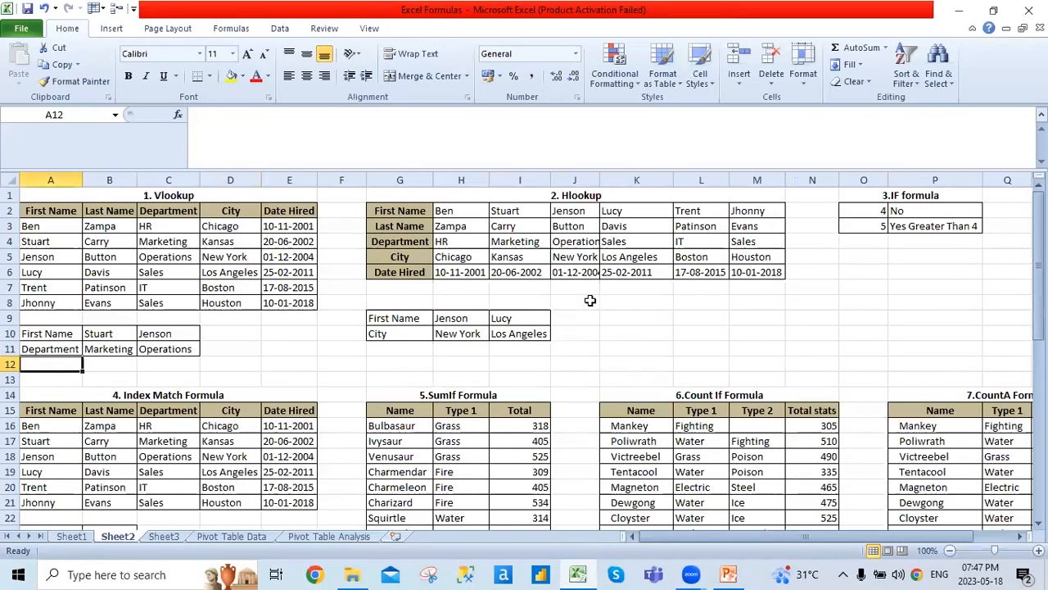
click(67, 537)
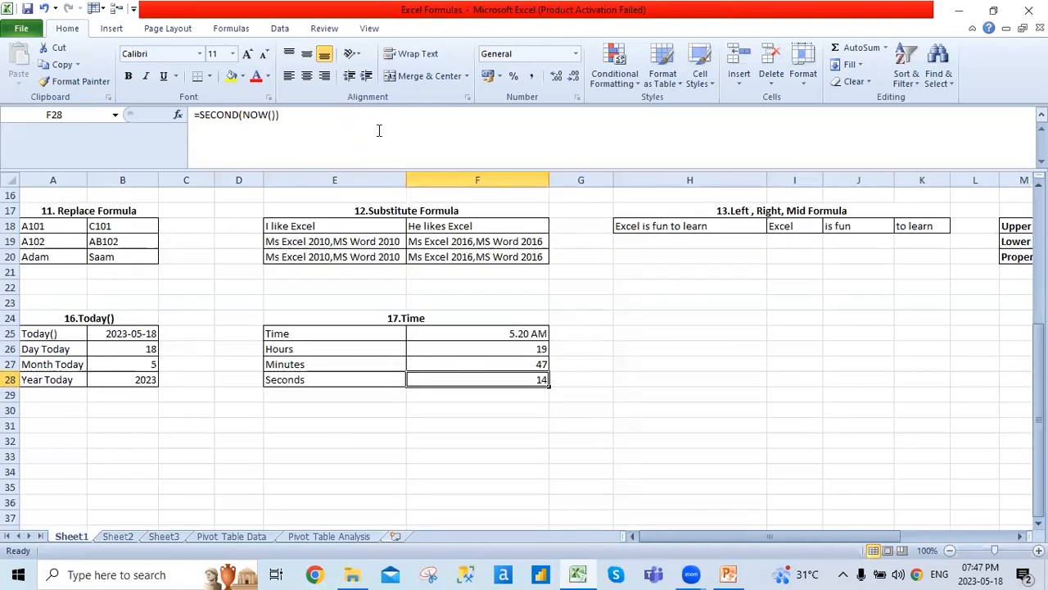
- Switch to PowerPoint and present the Formula and Data tab slides of the Excel Training deck, ending the slide show after them
click(727, 573)
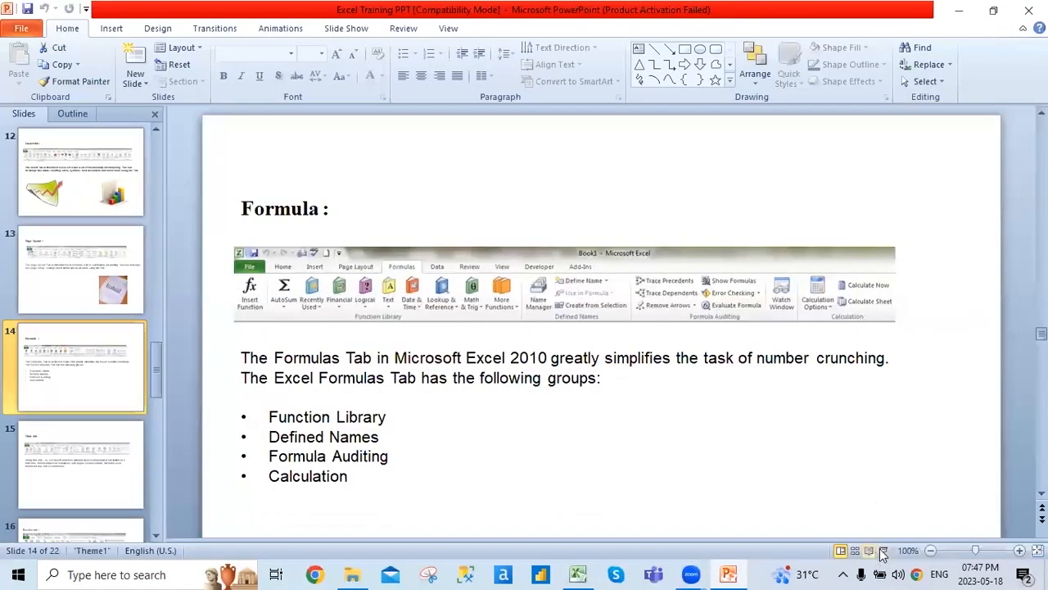
click(885, 551)
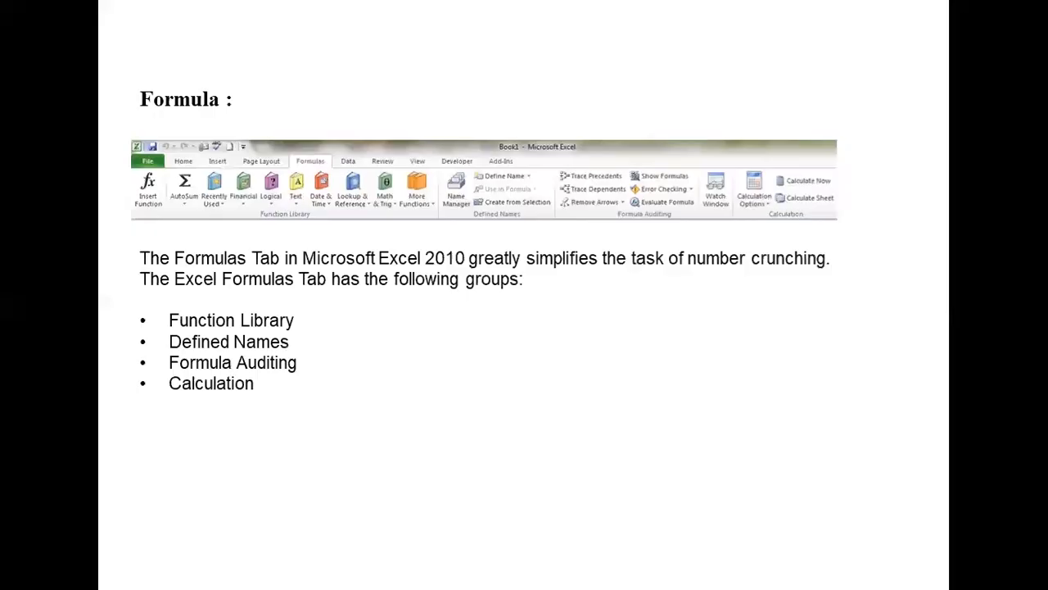
key(Right)
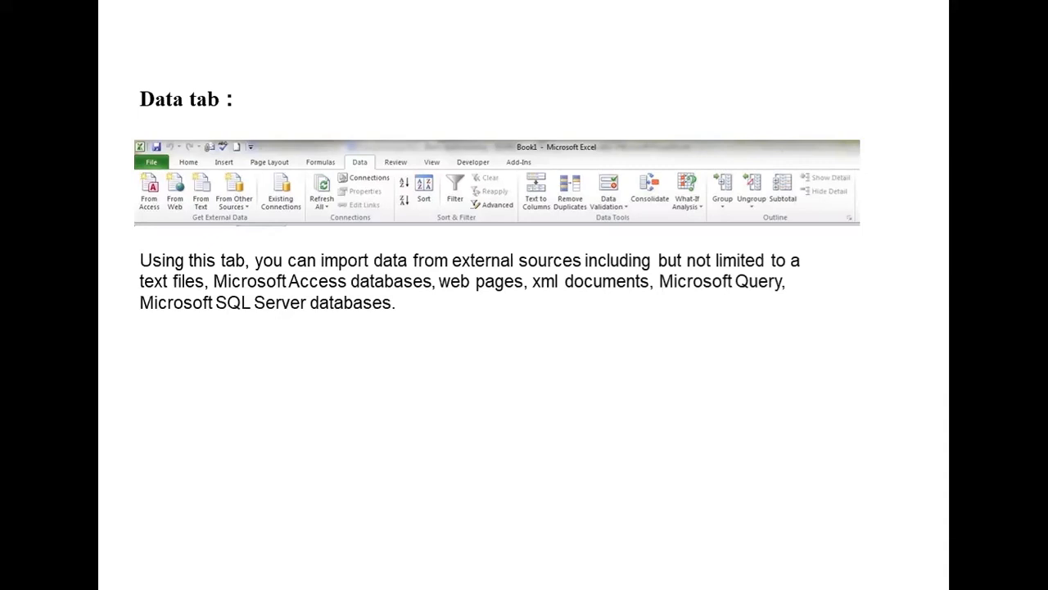
key(Escape)
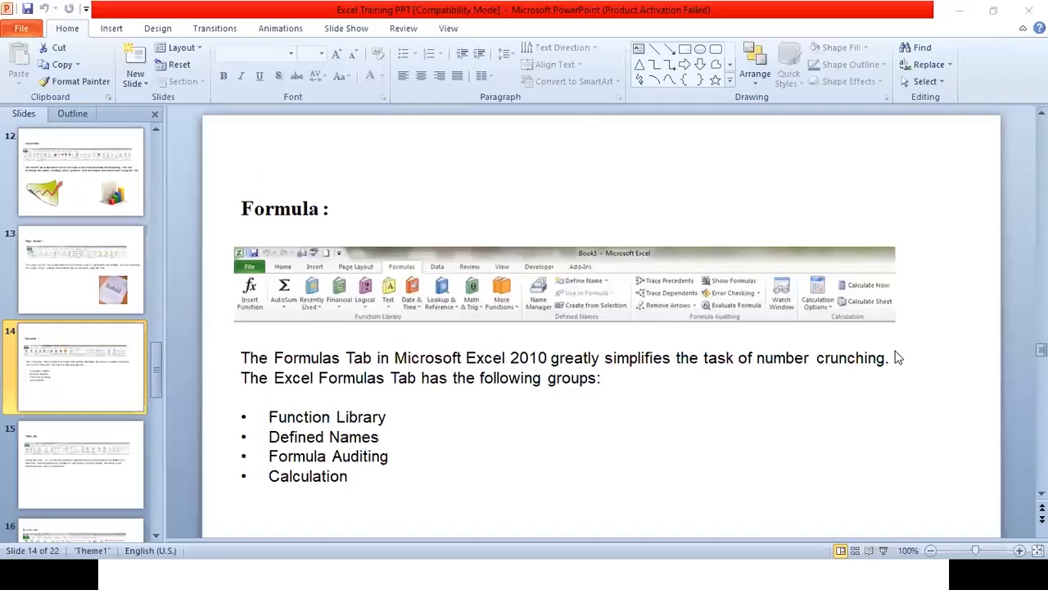
- Switch to Excel and examine the data commands, including the existing connections list and the refresh options
click(587, 573)
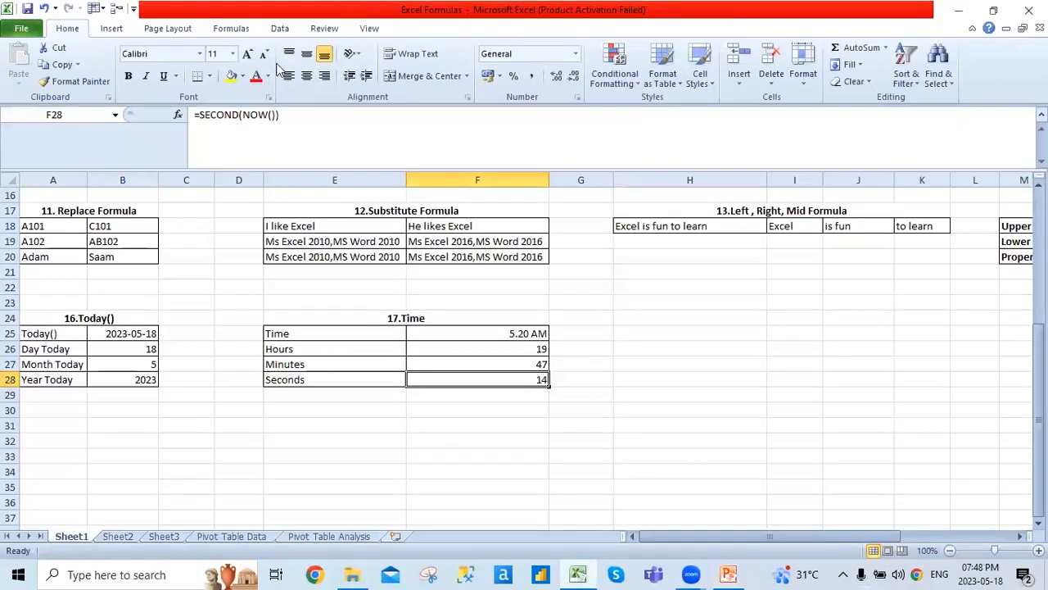
click(278, 70)
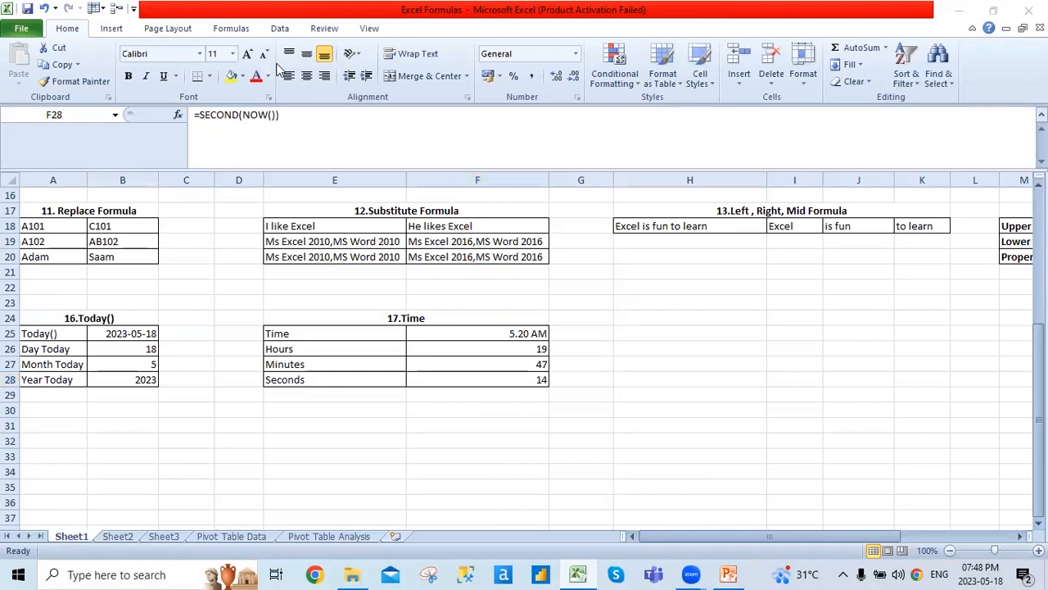
click(282, 30)
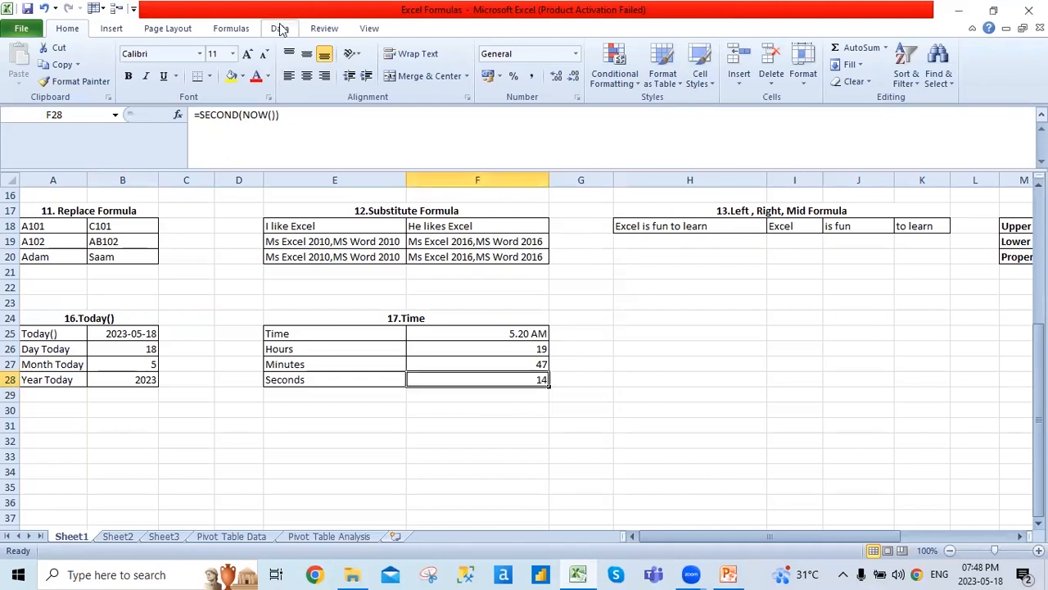
click(285, 32)
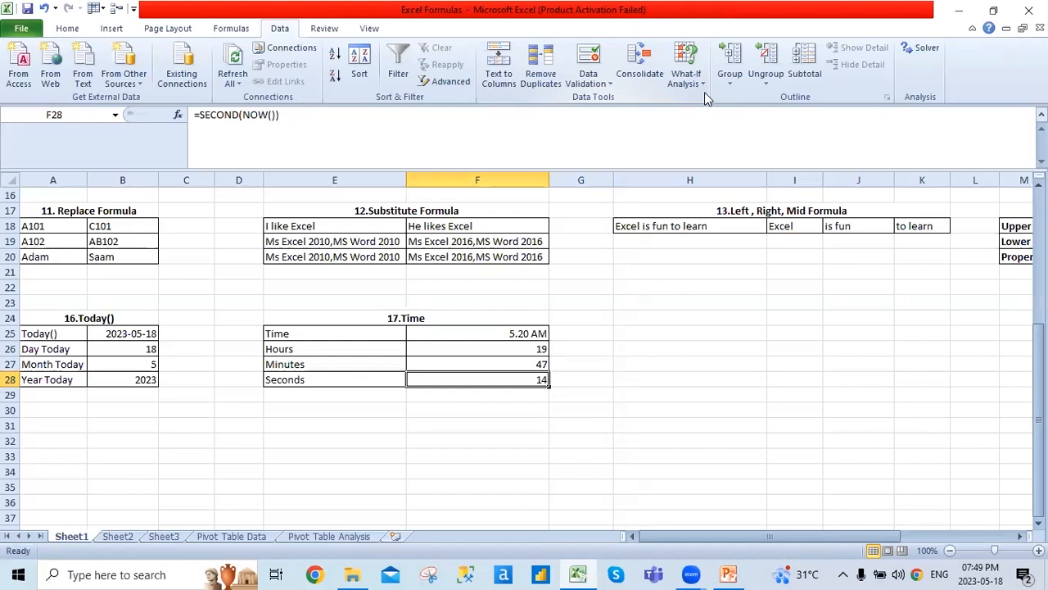
click(179, 81)
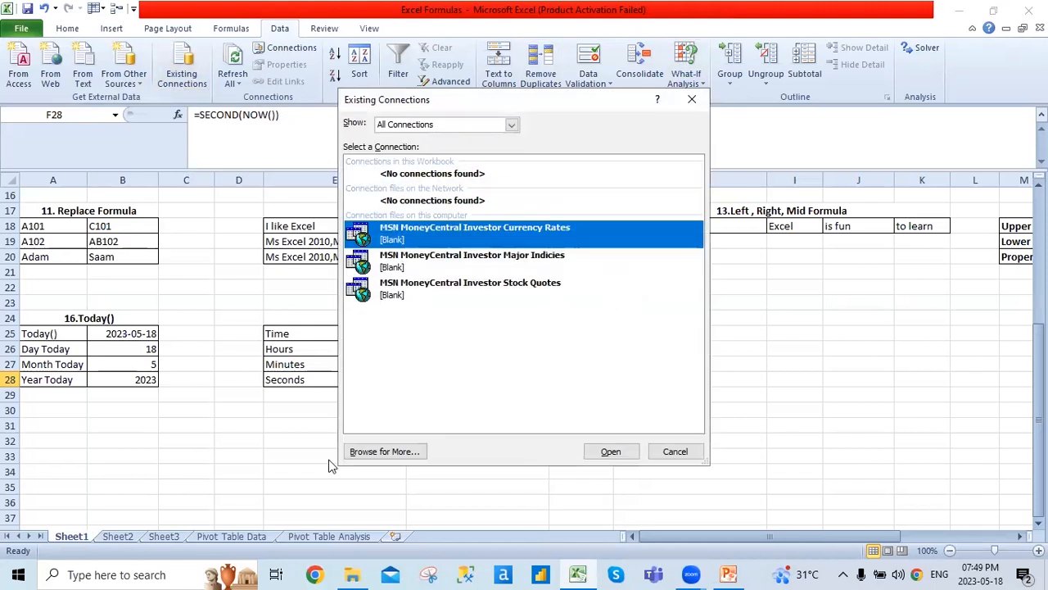
click(692, 99)
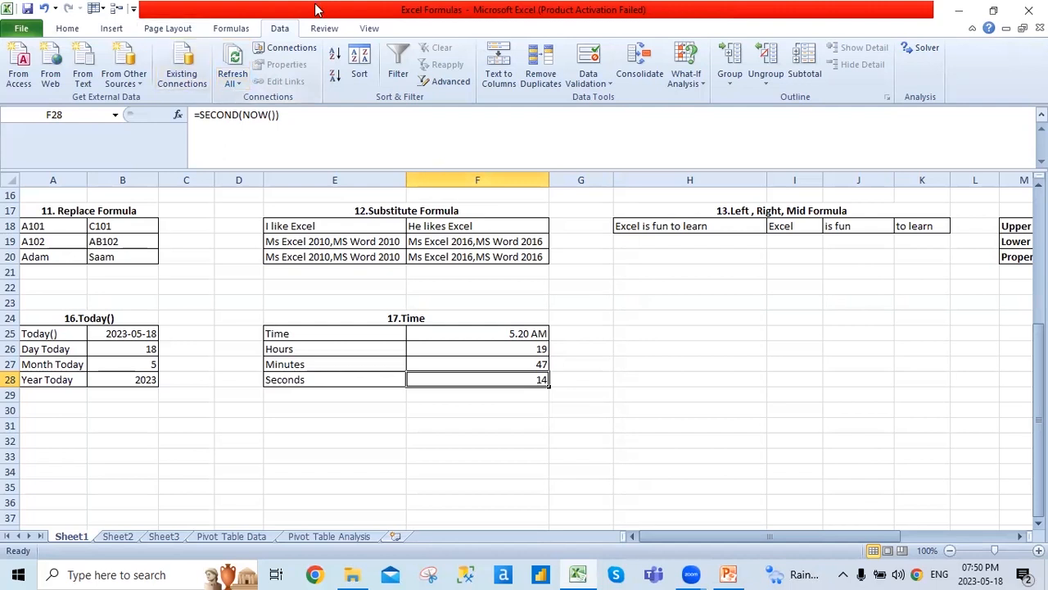
click(232, 81)
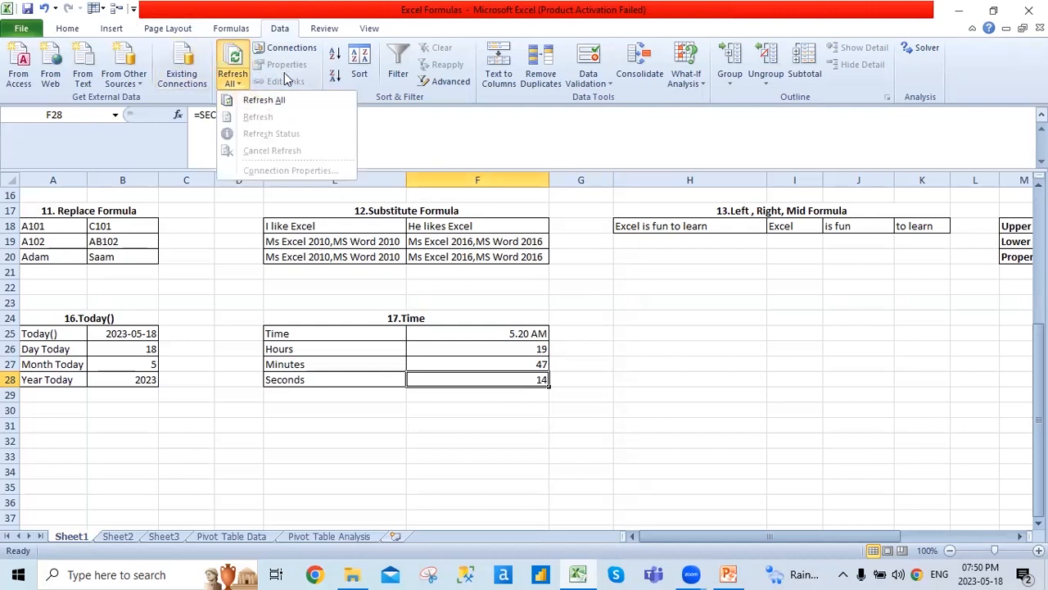
click(232, 202)
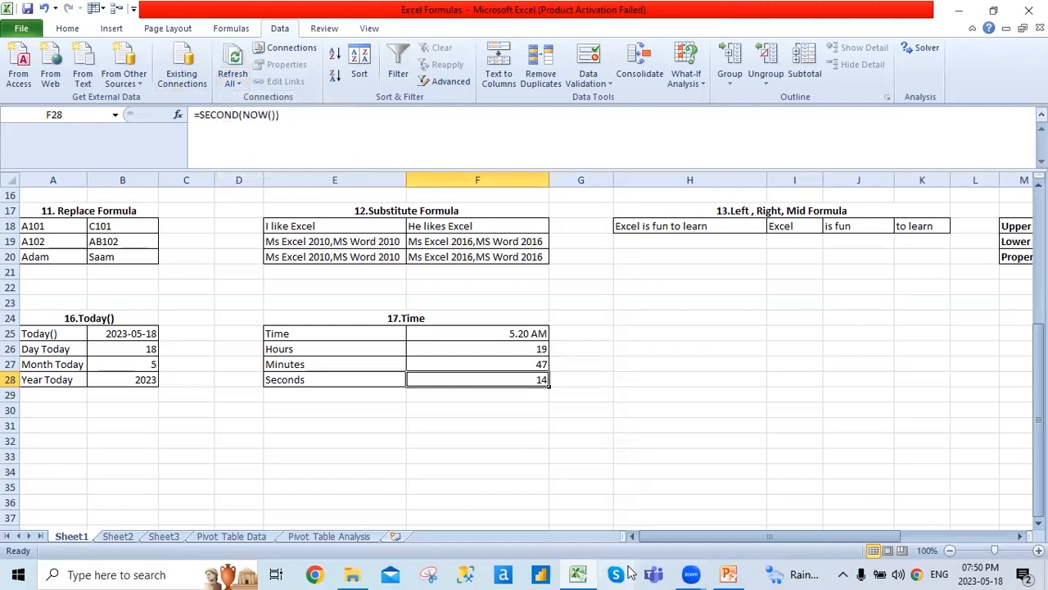
- Switch to PowerPoint, resume the slide show from the Data tab slide and advance to the Review tab slide
click(728, 574)
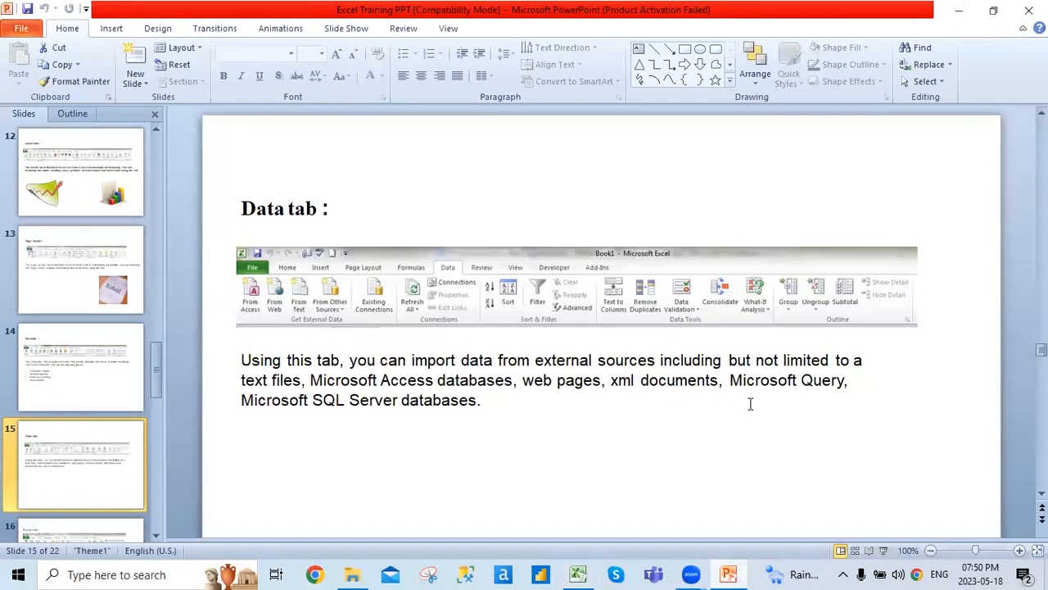
key(shift+F5)
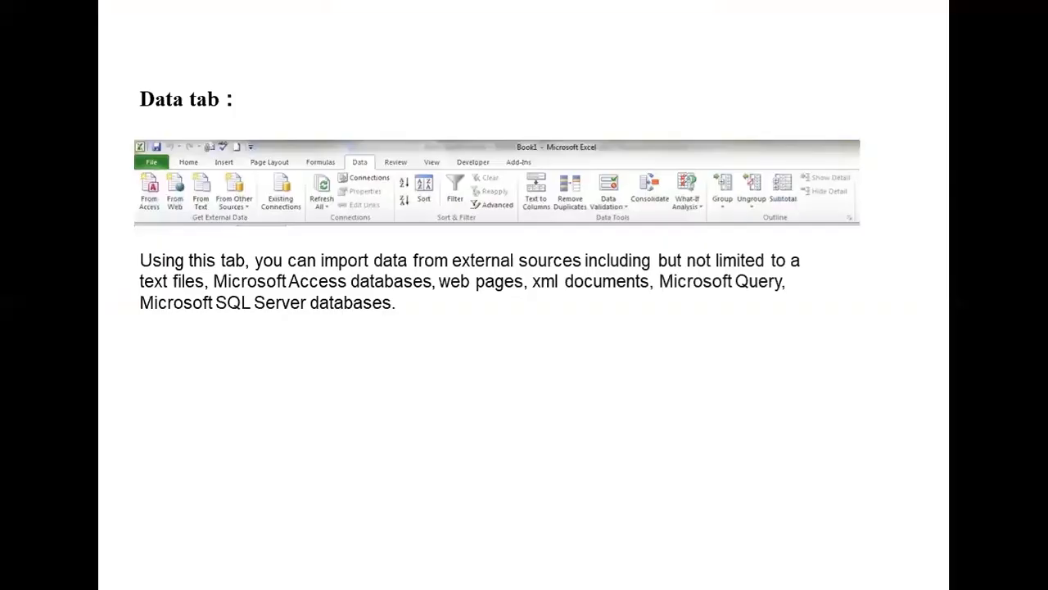
key(Right)
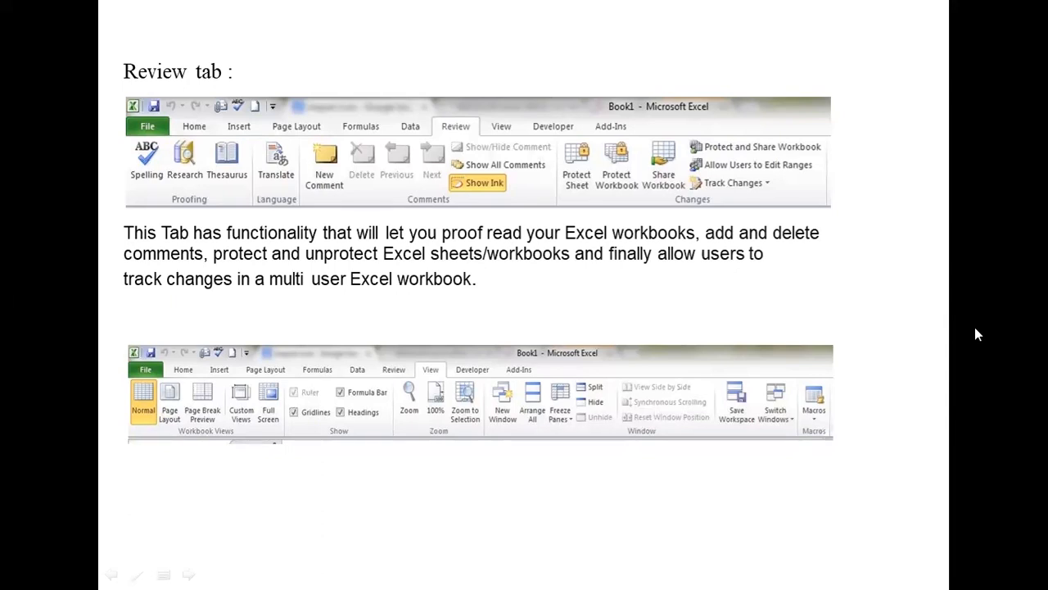
- Switch to Excel and examine the review commands for proofing, comments and workbook protection
key(alt+Tab)
key(Tab)
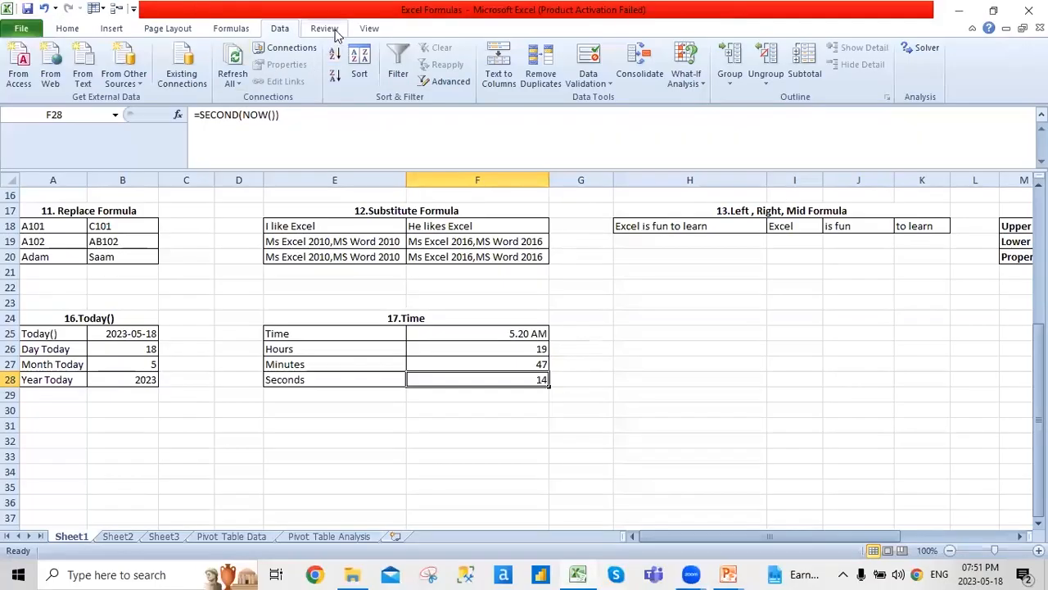
click(325, 28)
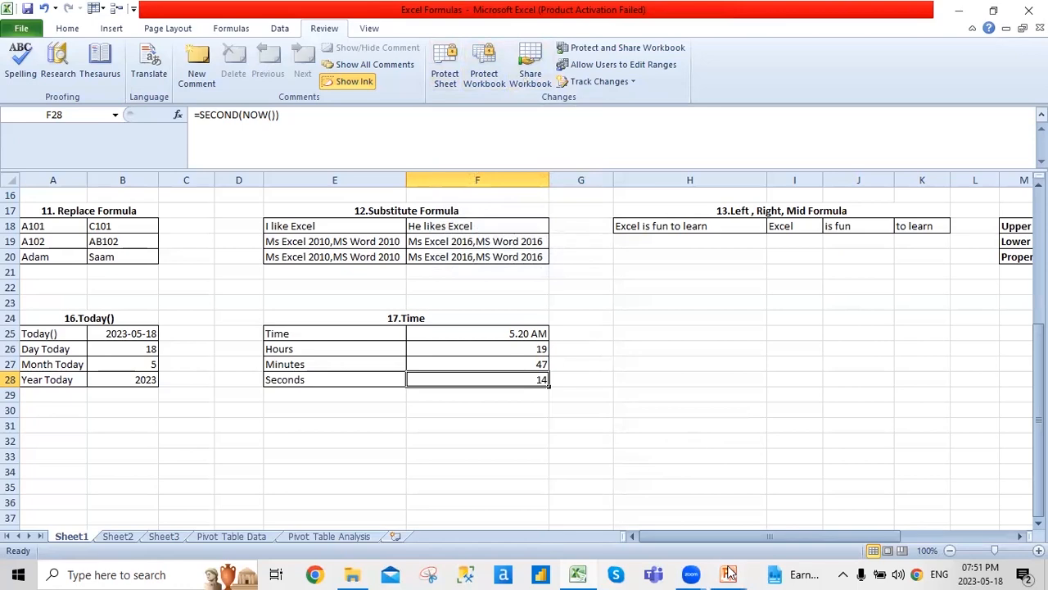
- Return to the PowerPoint slide show and advance to the Excel Basic slide with the shortcut table
mouse_move(729, 573)
click(786, 499)
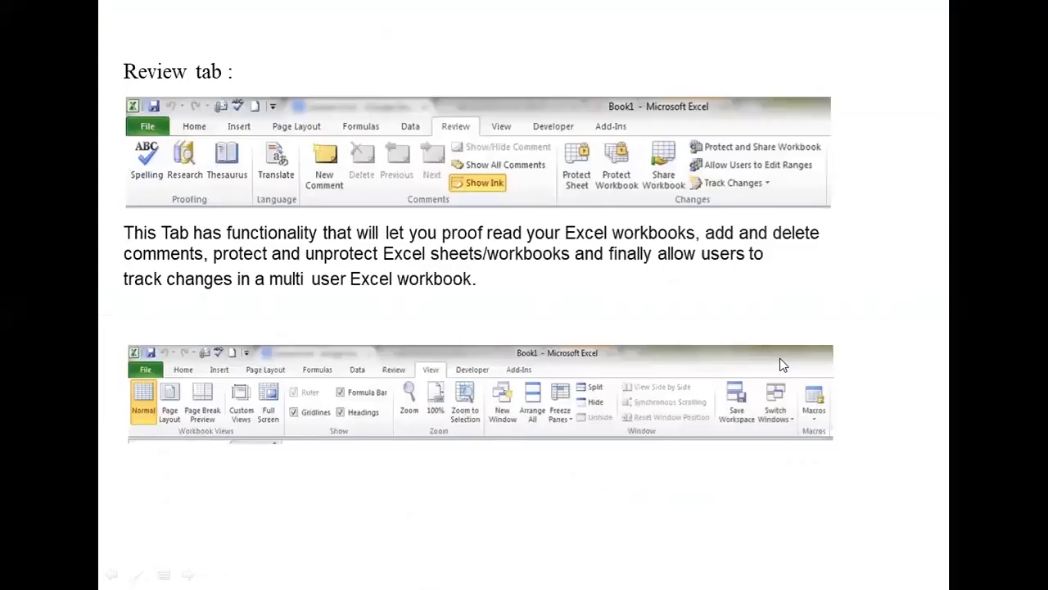
click(781, 363)
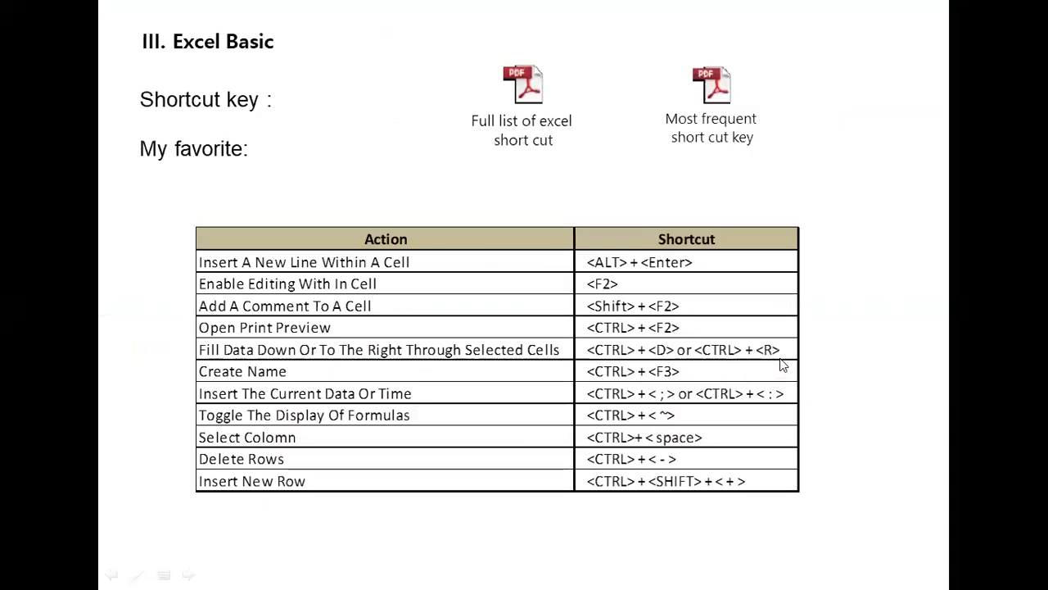
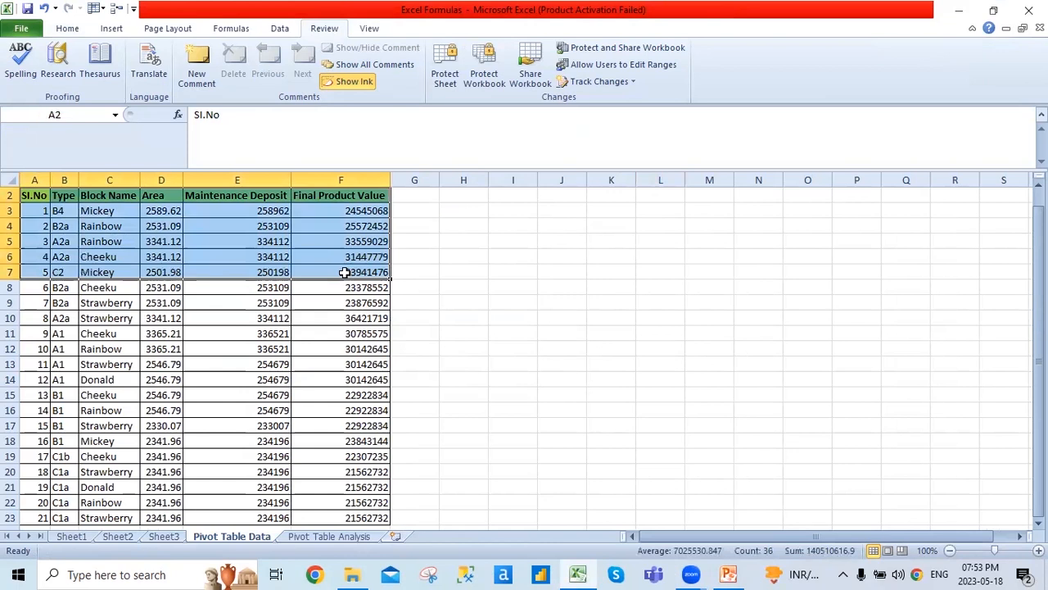
- Copy the header and first five records (A2:F7) from the Pivot Table Data sheet into a new worksheet starting at A1
key(ctrl+c)
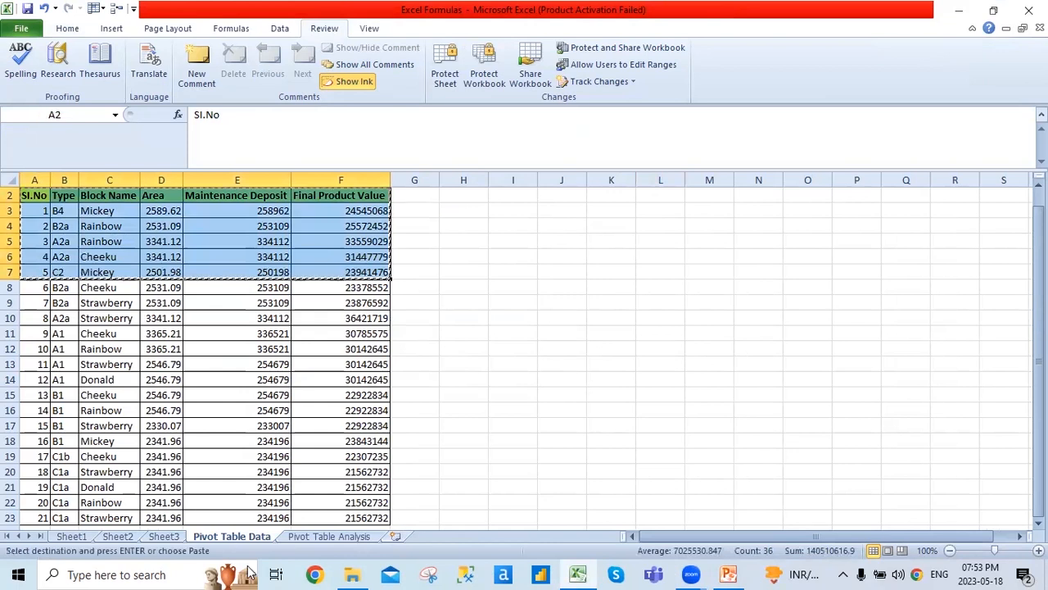
click(394, 536)
key(ctrl+v)
key(Escape)
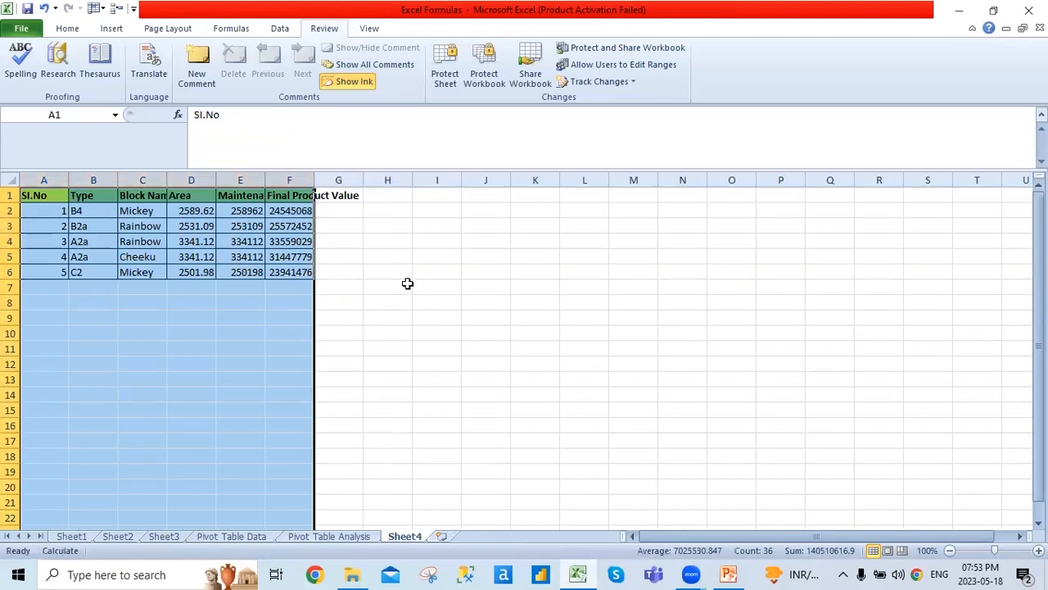
- Autofit the widths of columns A to F in the new worksheet to their contents
key(alt+h)
key(o)
key(i)
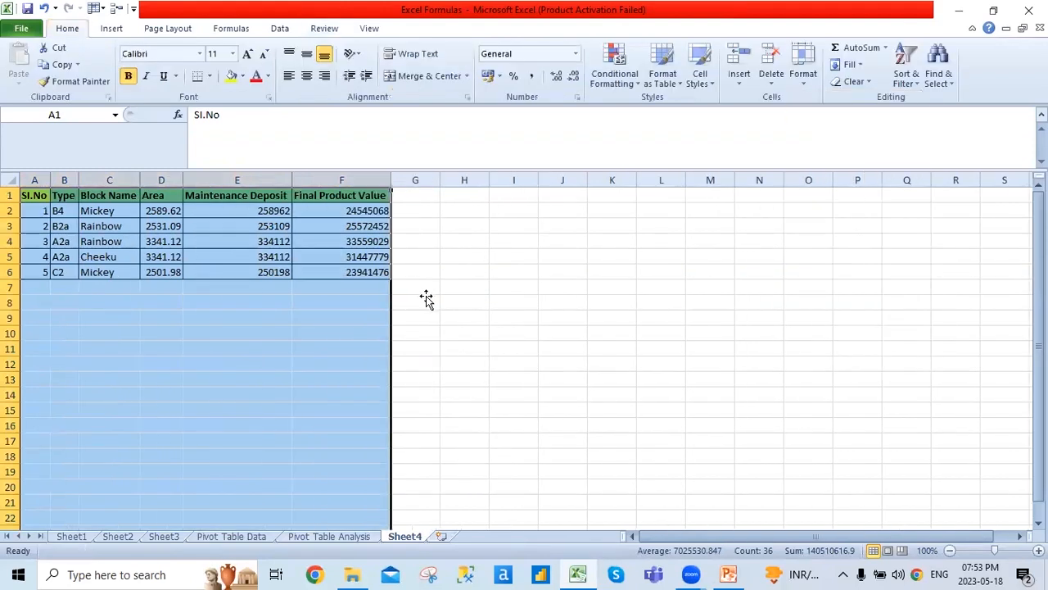
click(419, 288)
- Switch to PowerPoint and read the first entries of the shortcut table on the Excel Basic slide
click(854, 436)
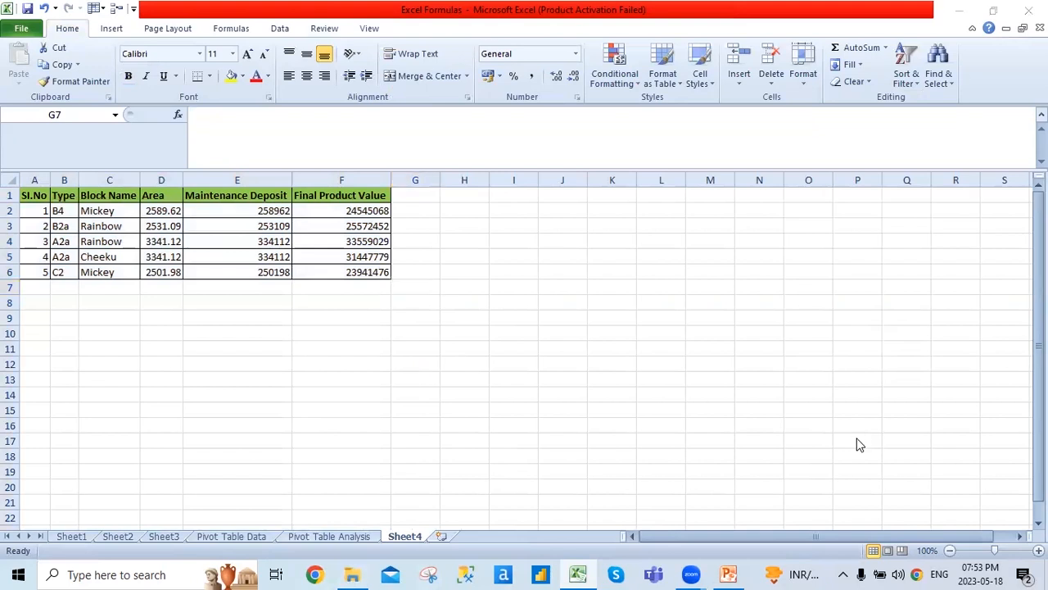
key(alt+Tab)
key(alt+Tab)
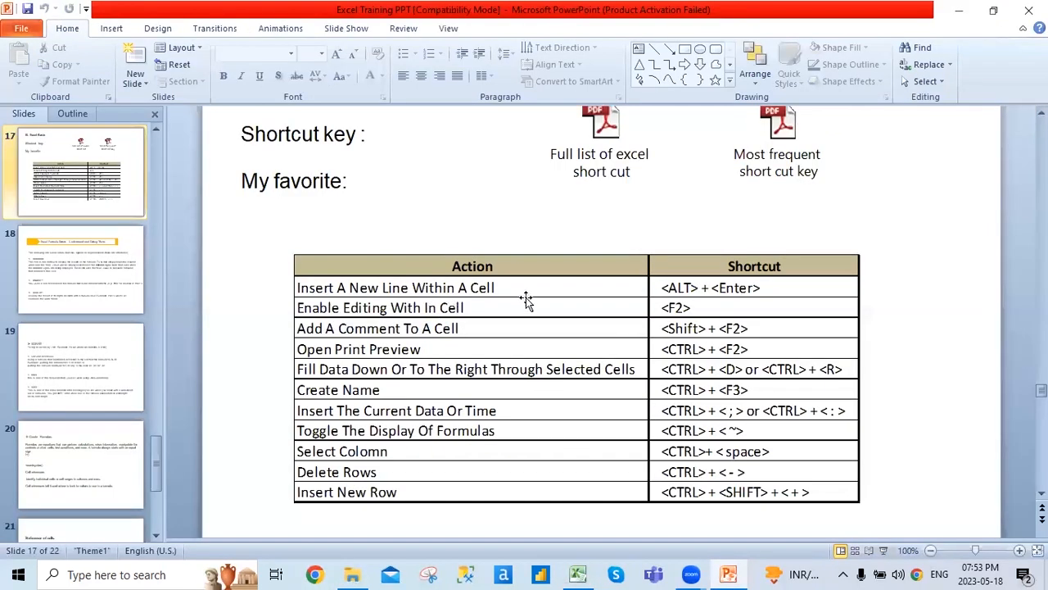
- Switch back to Excel and add a new line reading B2 below C2 within cell B6 of Sheet4
key(alt+Tab)
key(alt+Tab)
click(63, 287)
click(326, 210)
click(96, 299)
click(114, 270)
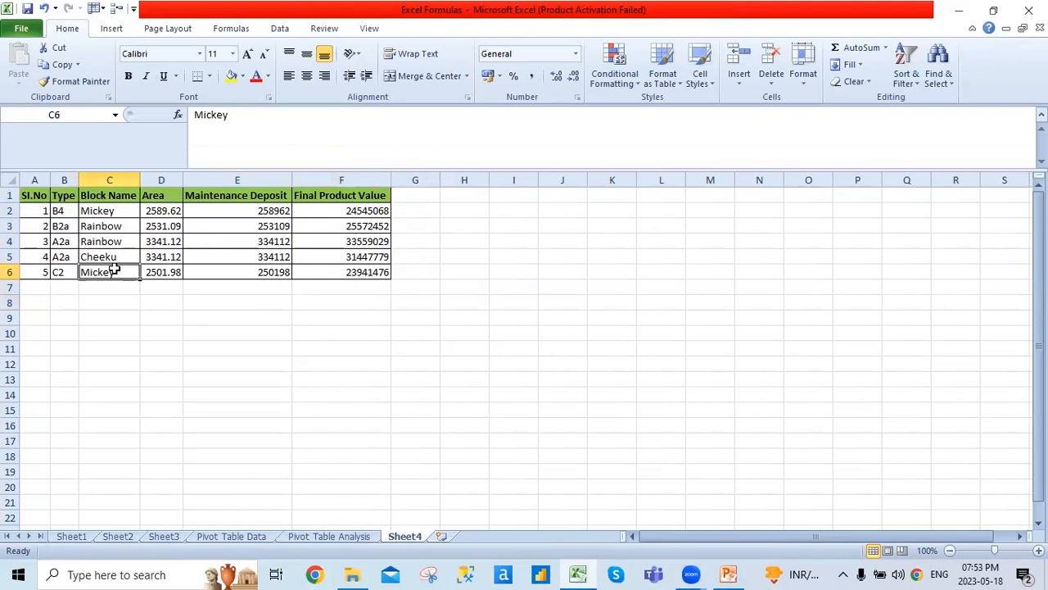
click(65, 273)
click(239, 118)
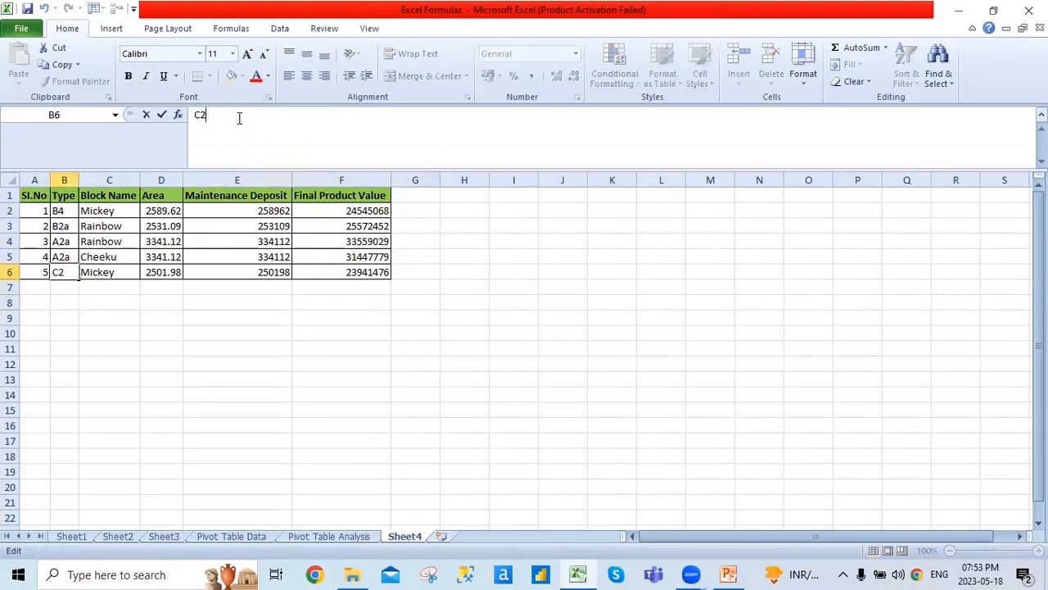
key(alt+Return)
text(B@)
key(BackSpace)
text(2)
key(Return)
key(Up)
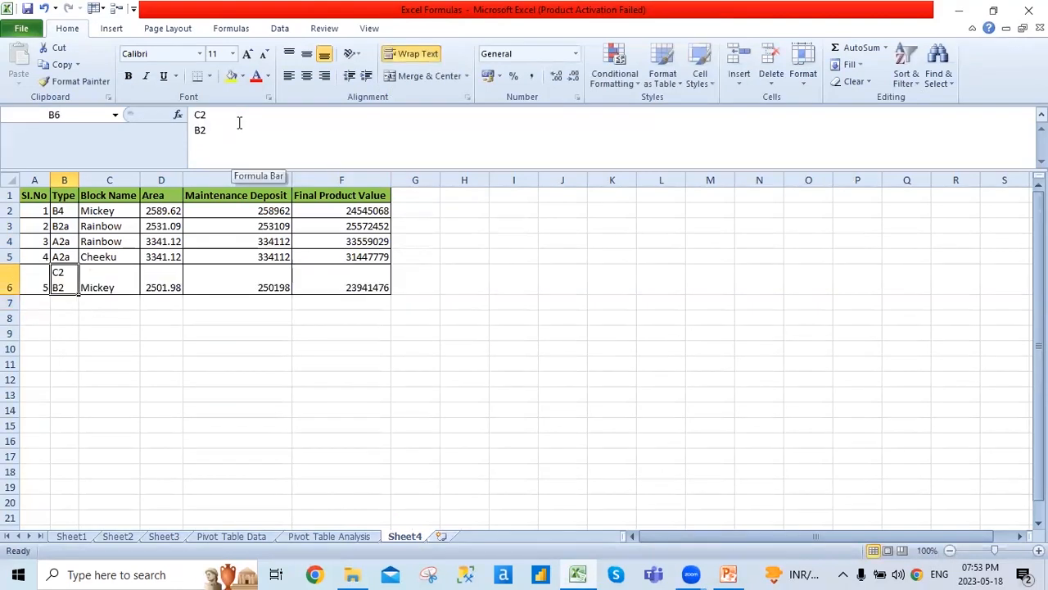
- Check the cell-editing shortcut on the PowerPoint slide, and delete the B2 text below C2 in Excel cell B6 of Sheet4
key(alt+Tab)
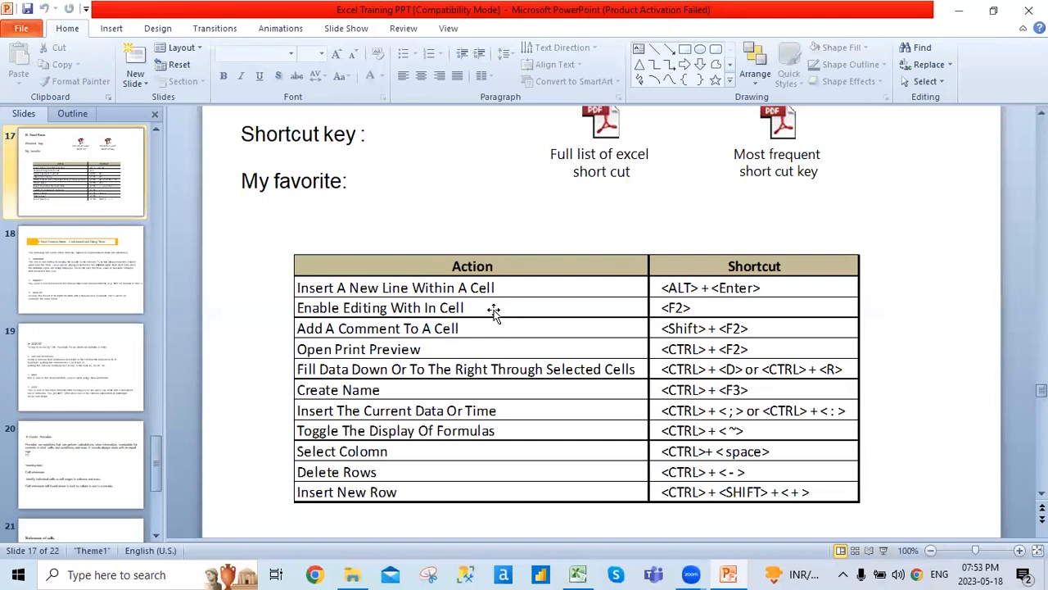
key(alt+Tab)
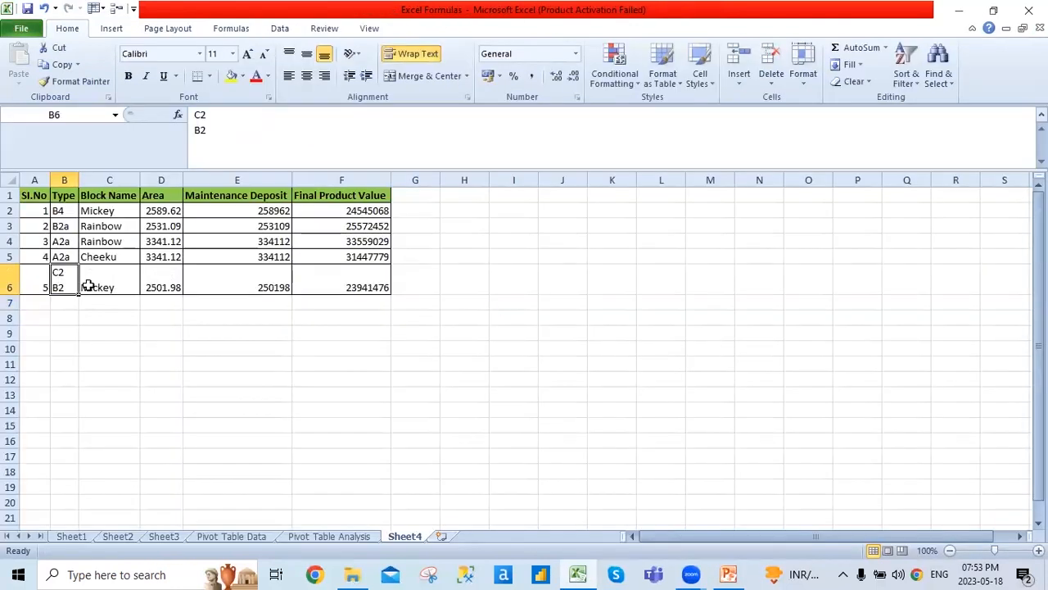
key(F2)
key(BackSpace)
key(BackSpace)
key(BackSpace)
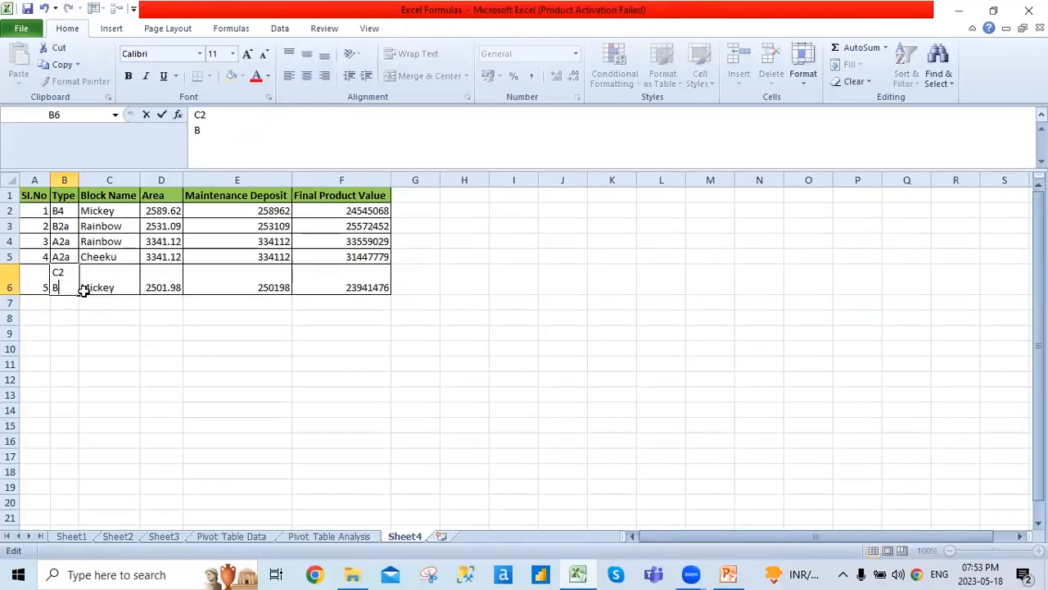
key(Return)
key(Up)
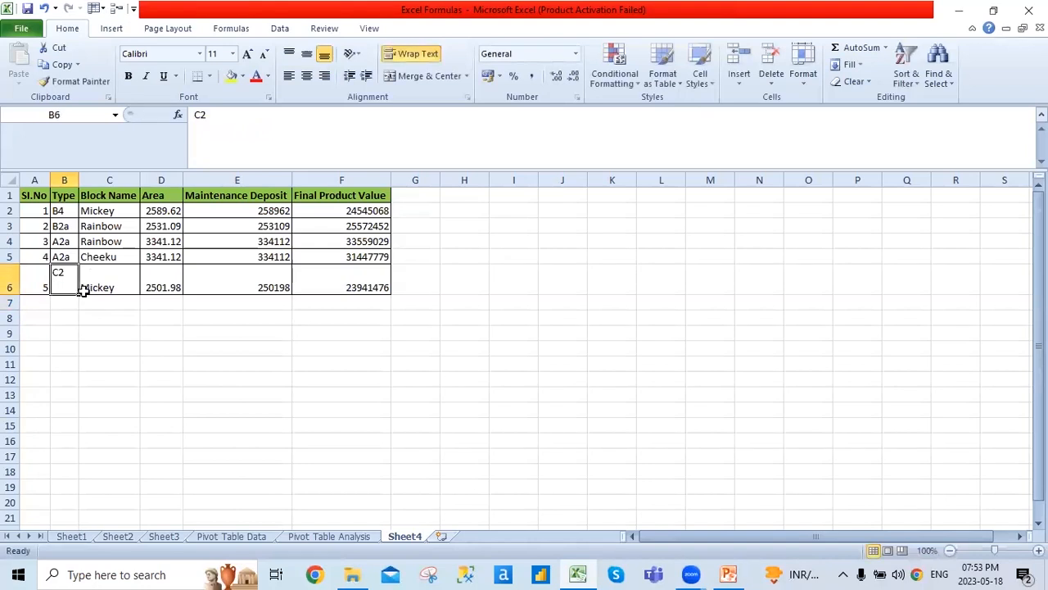
key(Return)
click(72, 285)
click(59, 259)
- Add a comment without further text to cell C5 of Sheet4 and display it from the cell
key(alt+Tab)
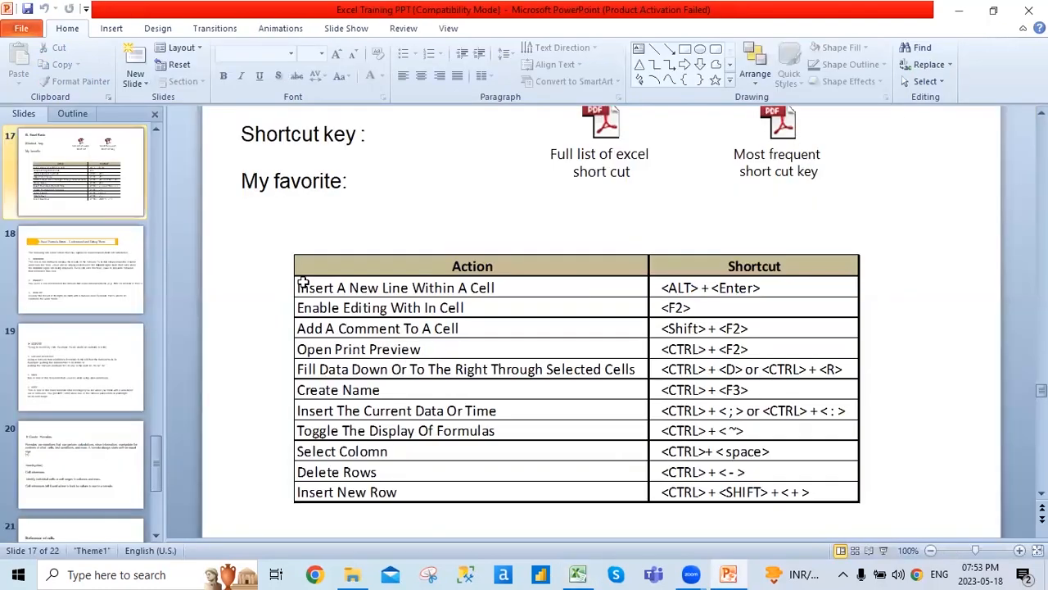
key(alt+Tab)
click(59, 280)
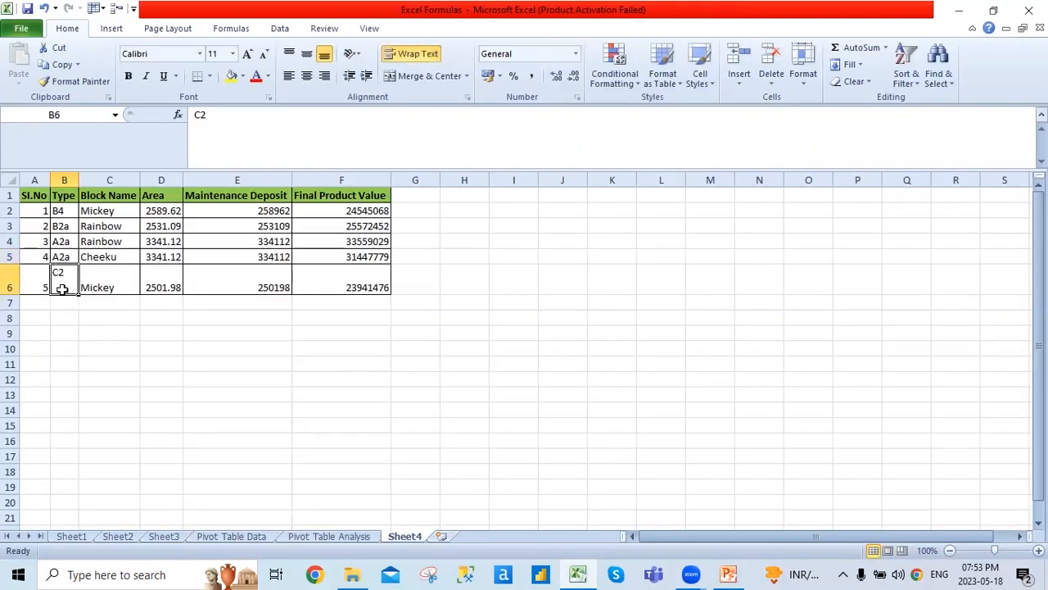
click(105, 258)
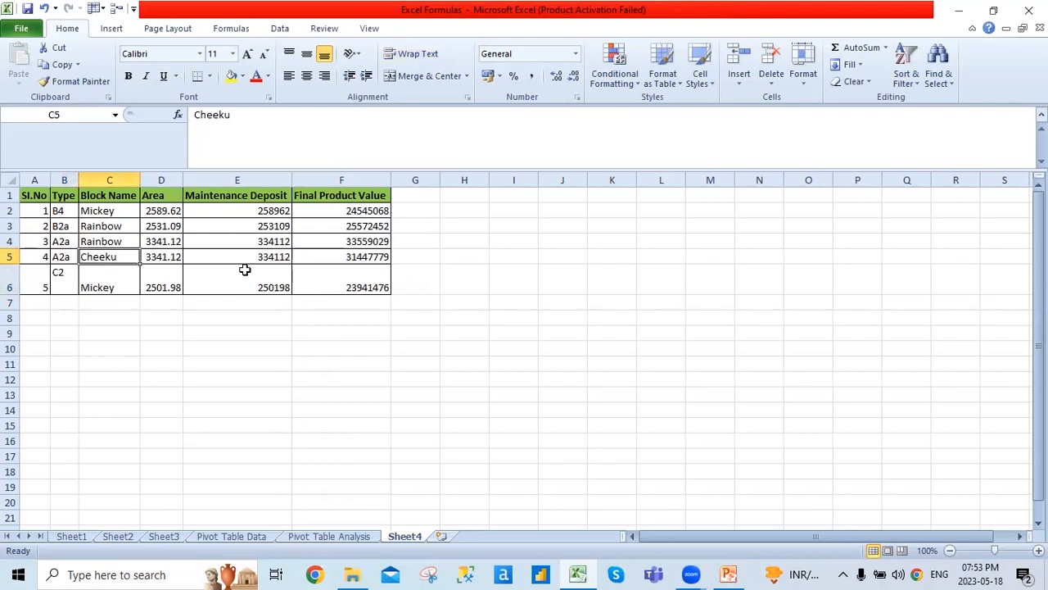
key(shift+F2)
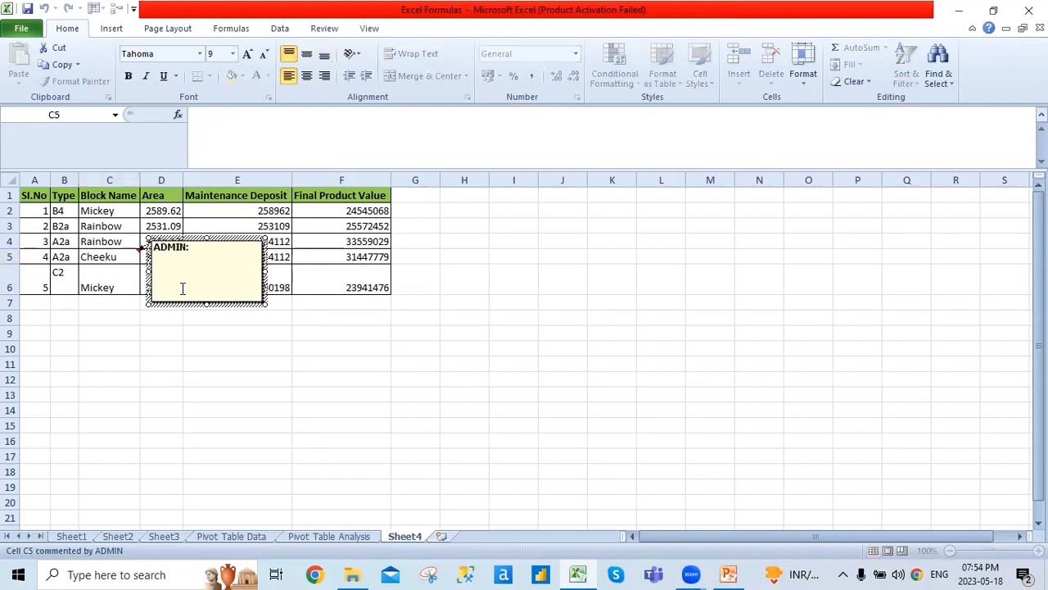
click(168, 362)
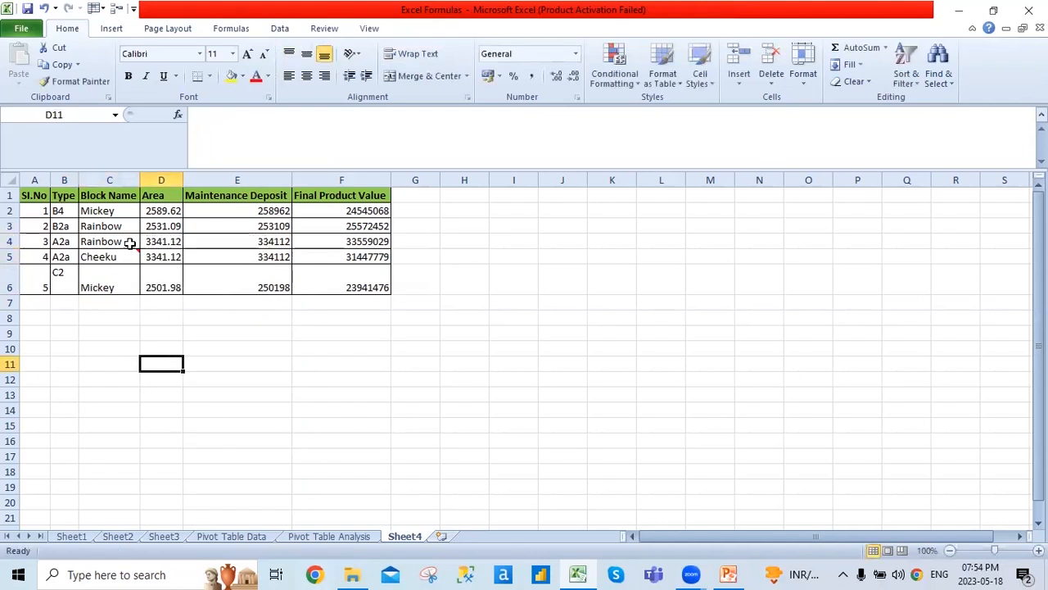
mouse_move(125, 260)
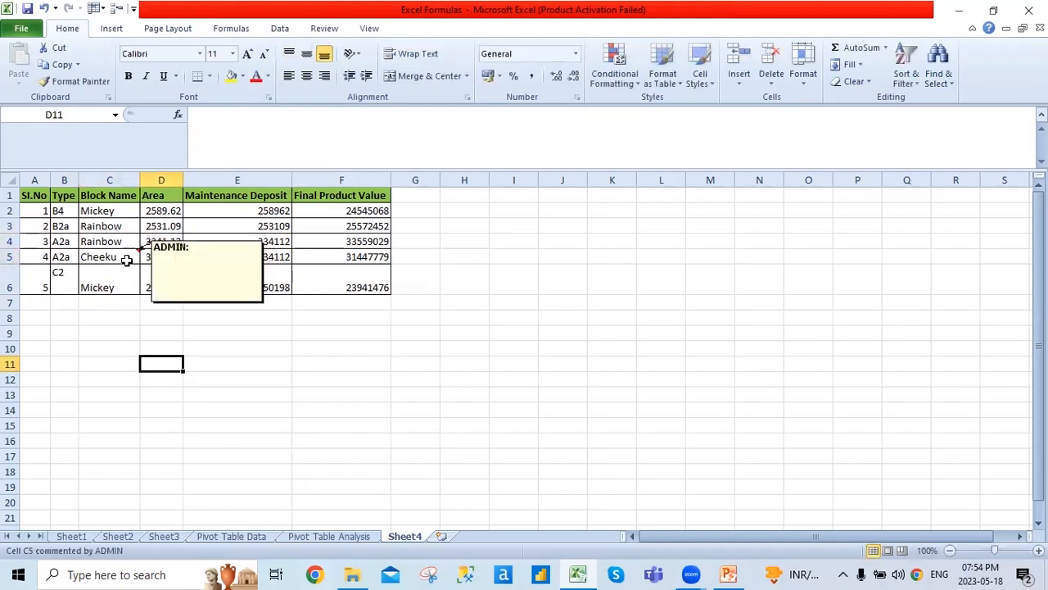
- Check the print preview entry on the PowerPoint slide, and preview the printout of Excel's Sheet4 before returning to the worksheet
key(alt+Tab)
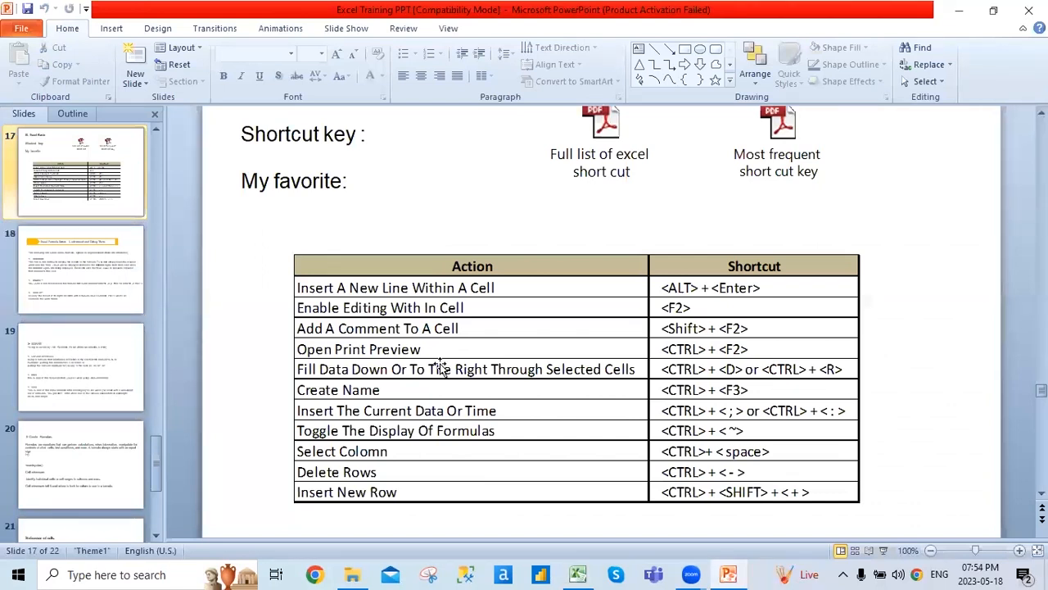
key(alt+Tab)
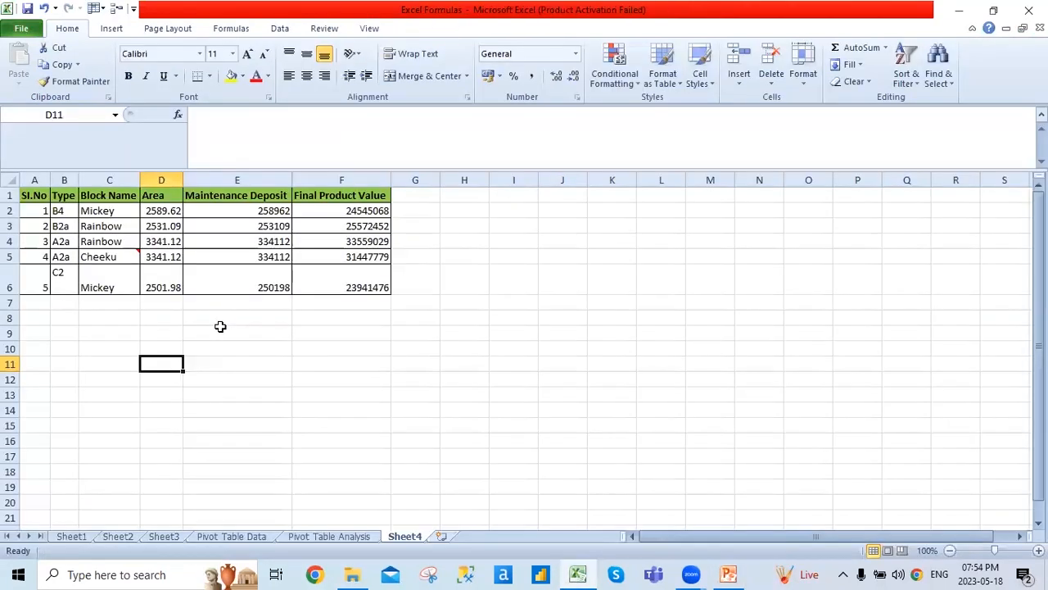
key(ctrl+p)
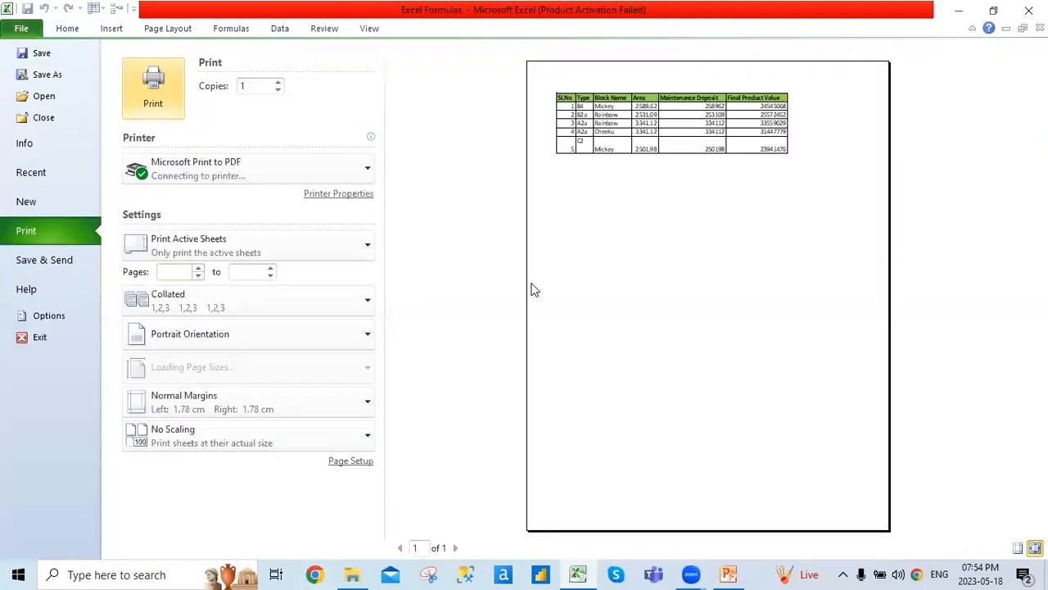
key(Escape)
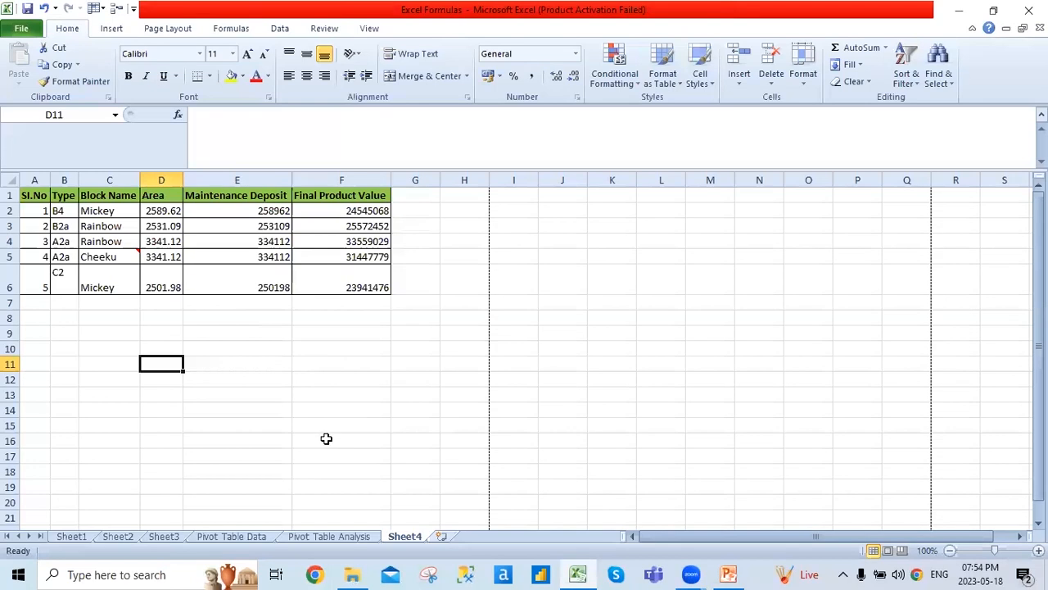
key(alt+Tab)
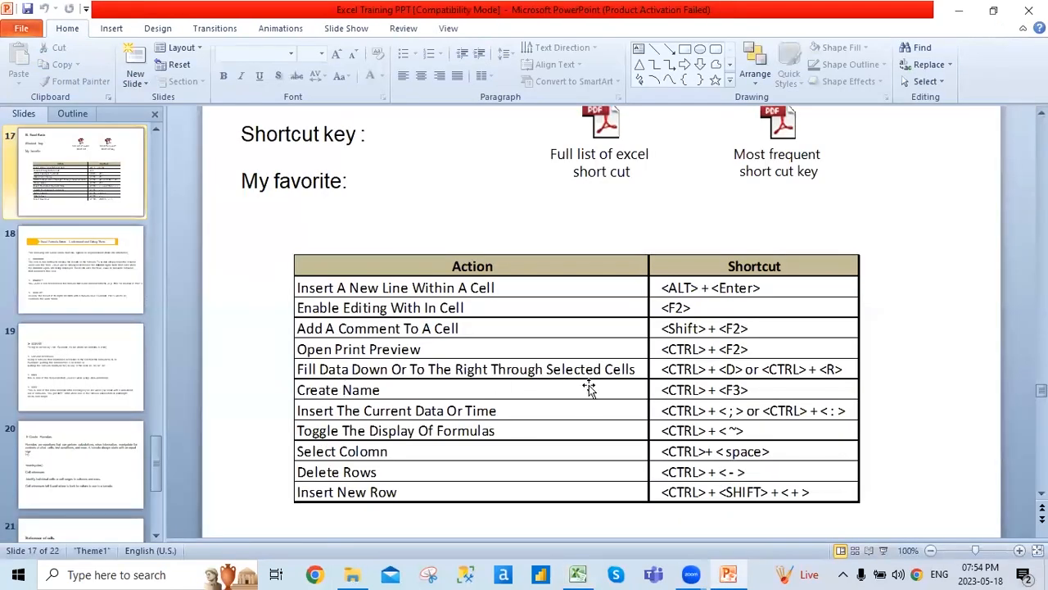
key(alt+Tab)
click(90, 210)
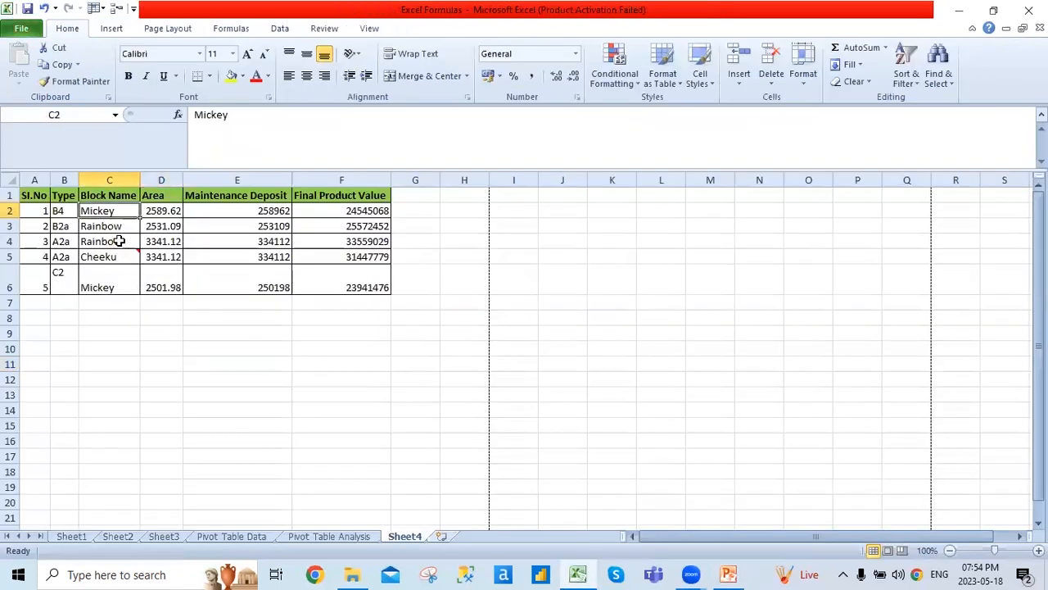
click(110, 256)
click(107, 240)
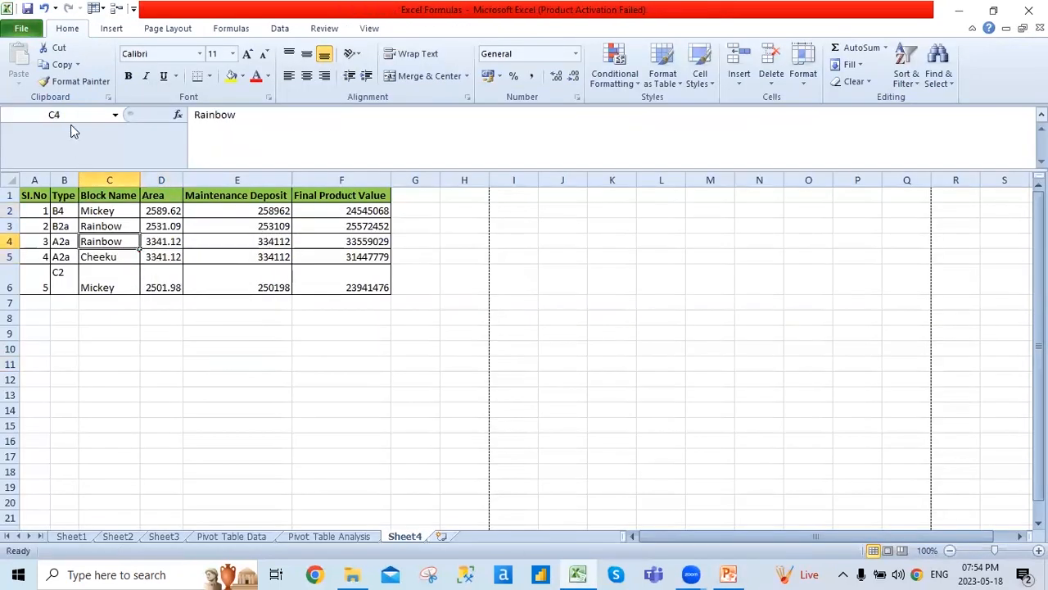
click(57, 82)
click(115, 256)
click(117, 288)
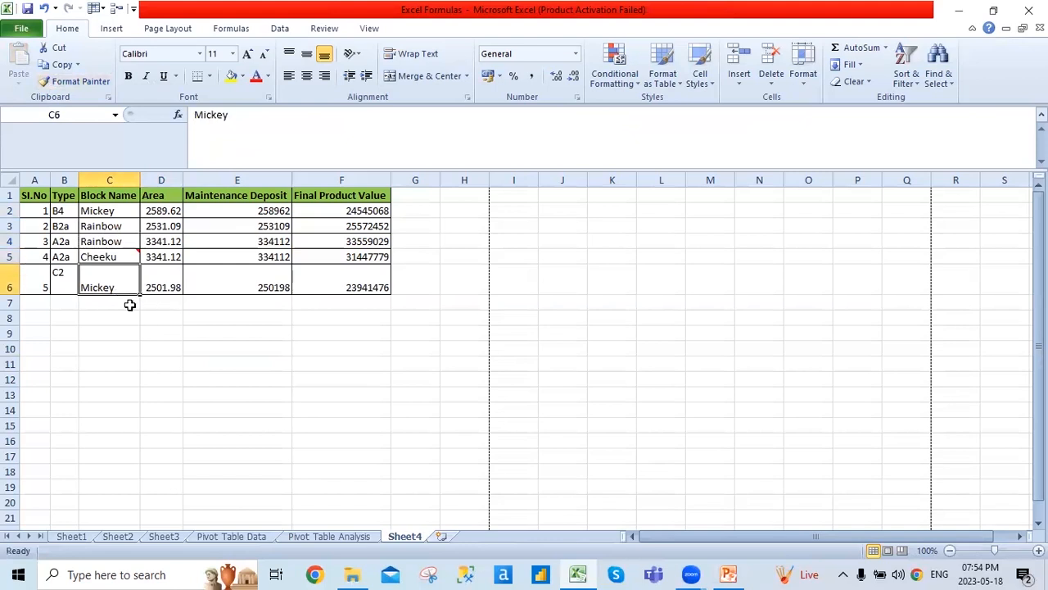
click(121, 210)
- Fill the Area value of D6 down into D7 and fill D7 right into E7
click(169, 288)
key(Up)
key(Down)
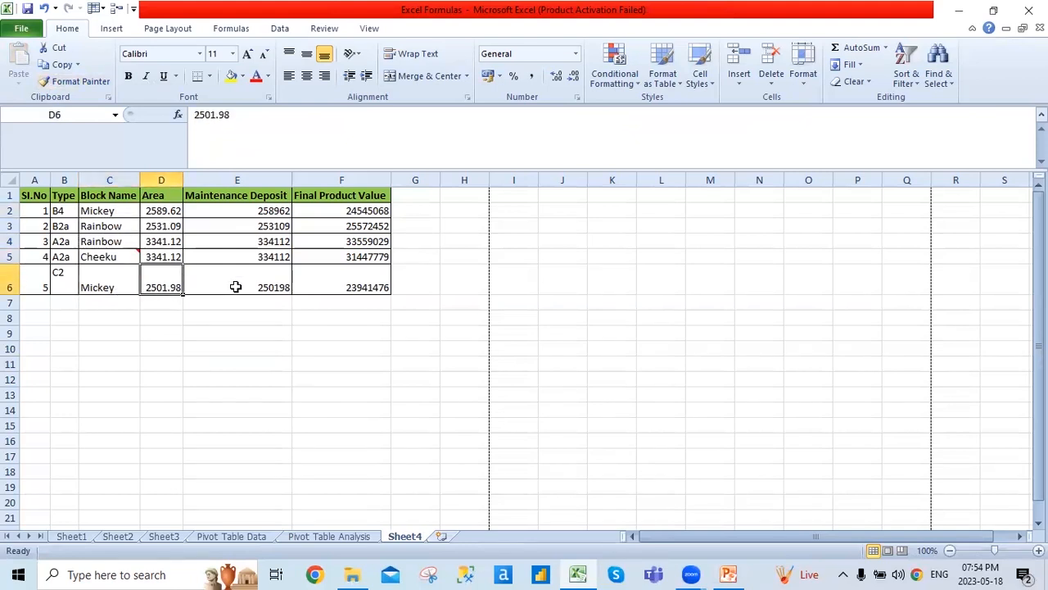
key(shift+Down)
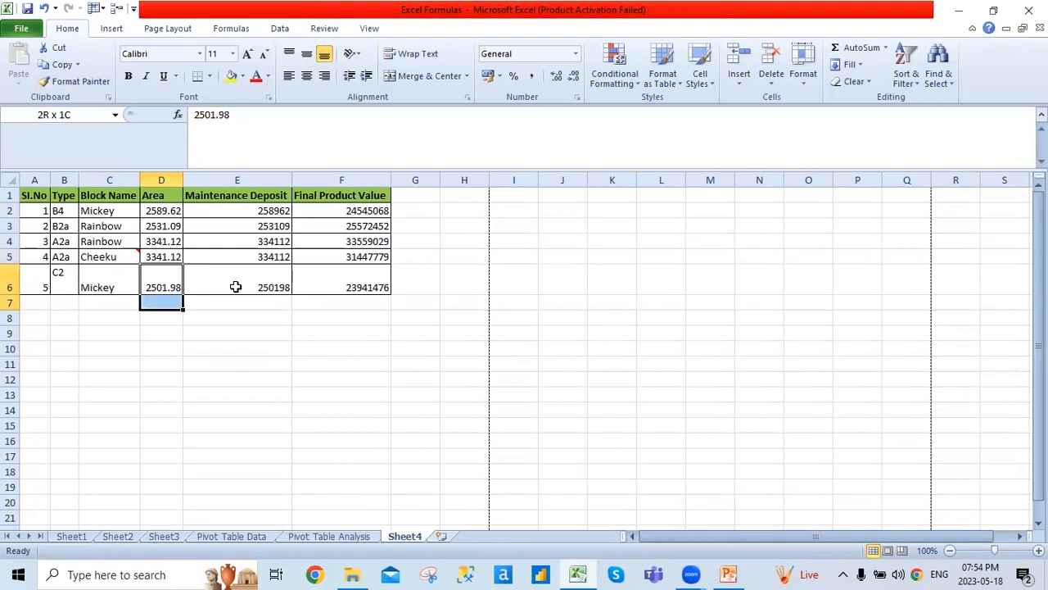
key(ctrl+d)
key(Down)
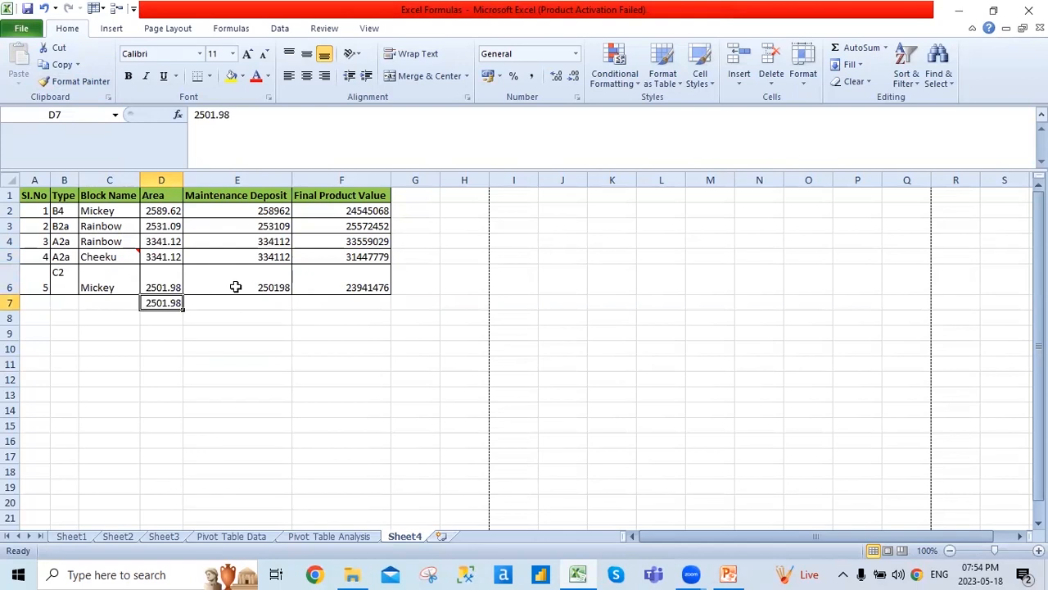
key(shift+Right)
key(ctrl+r)
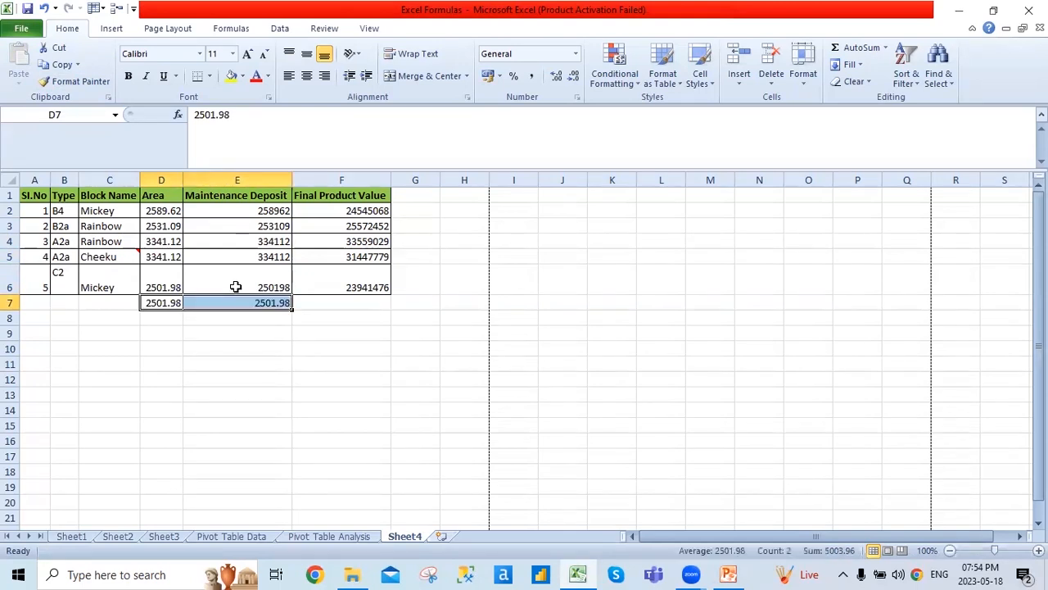
- Check the name creation entry on the PowerPoint slide, and view the Name Manager in Excel from cell D8
key(alt+Tab)
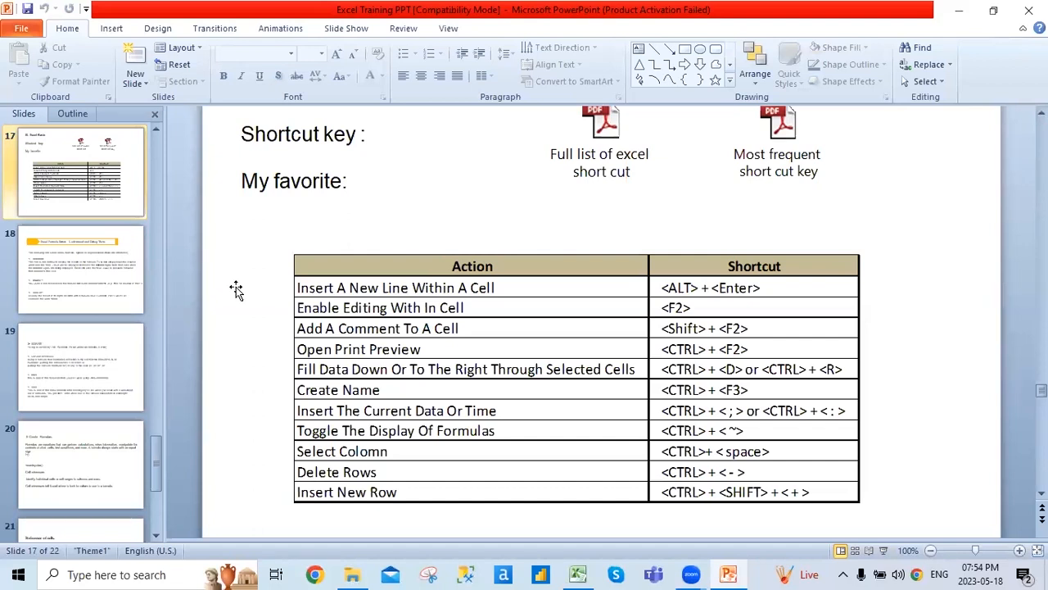
key(alt+Tab)
click(165, 321)
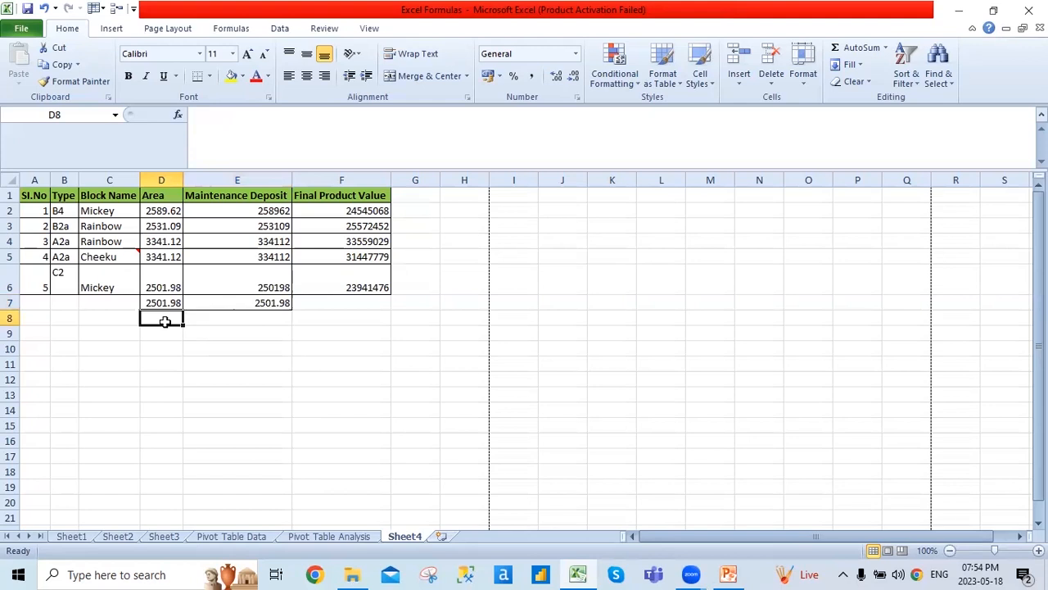
key(ctrl+F3)
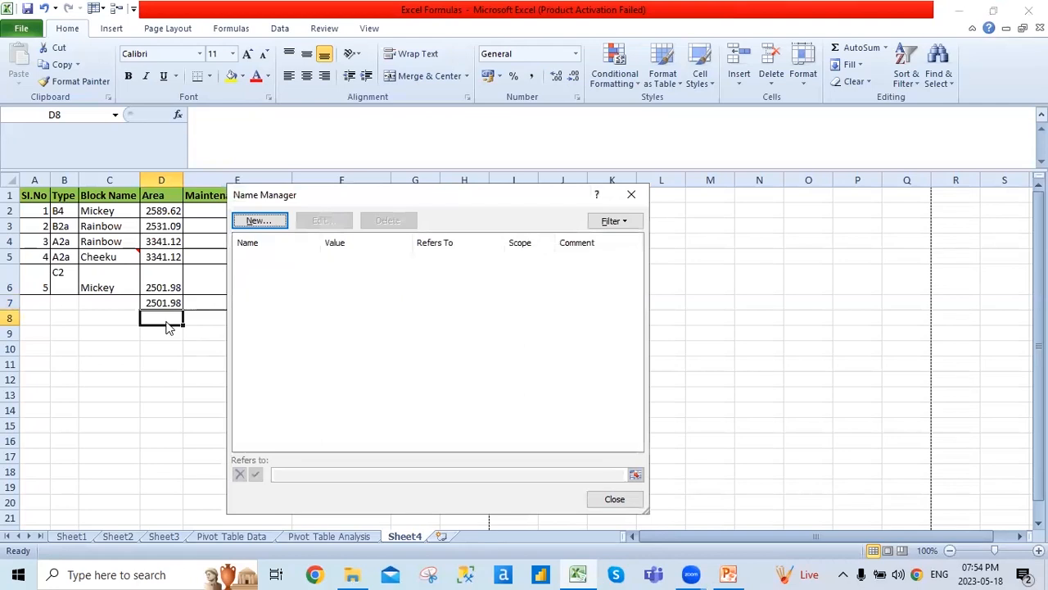
click(631, 196)
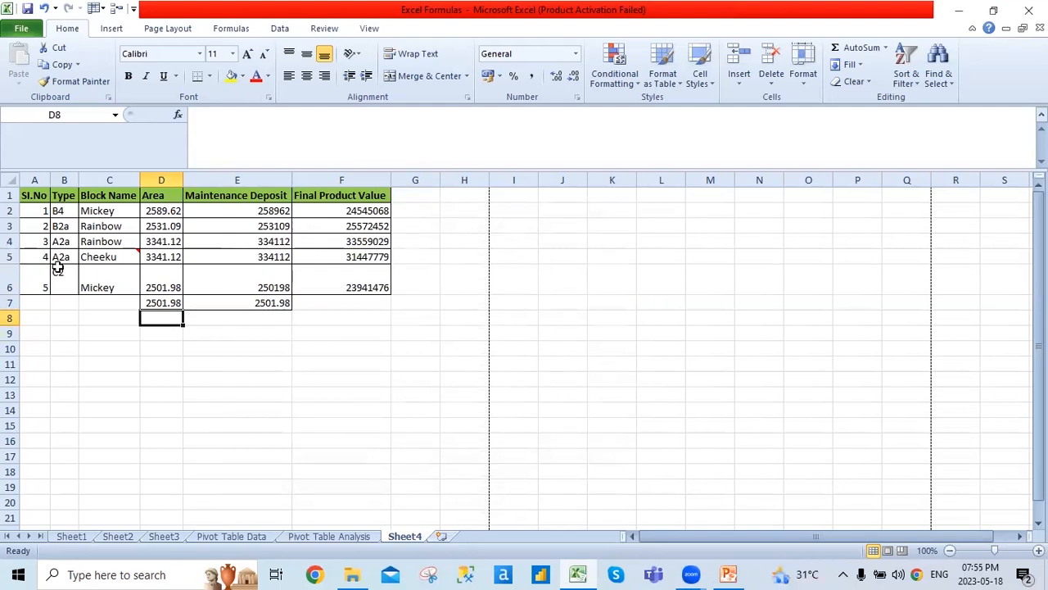
- Clear the filled values from cells D7:E7 of Sheet4
drag(158, 304, 273, 312)
key(Delete)
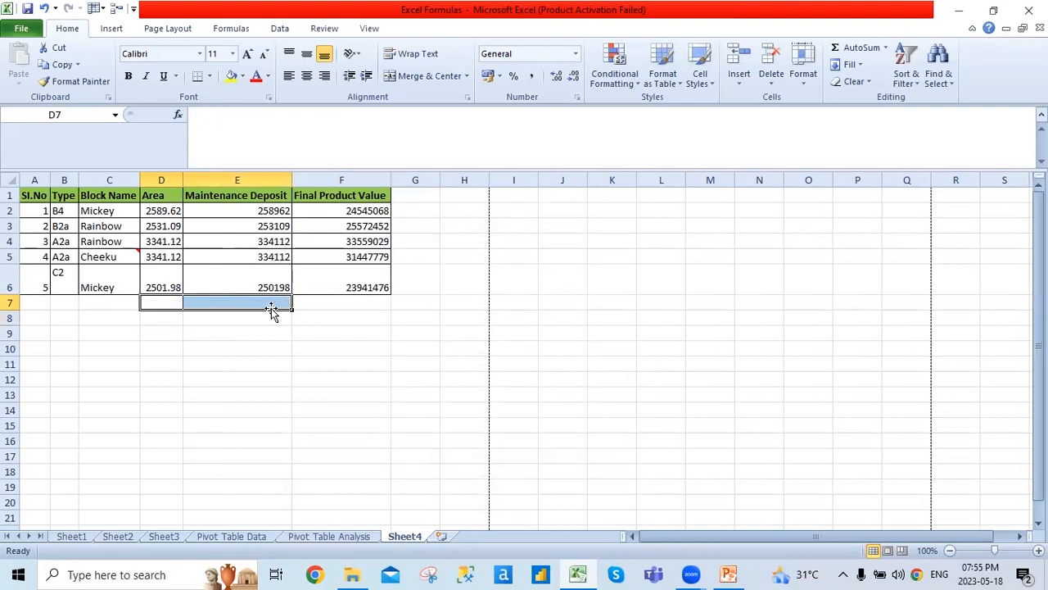
- Go to the Pivot Table Data sheet and view the Name Manager from cell C8 before closing it
click(217, 541)
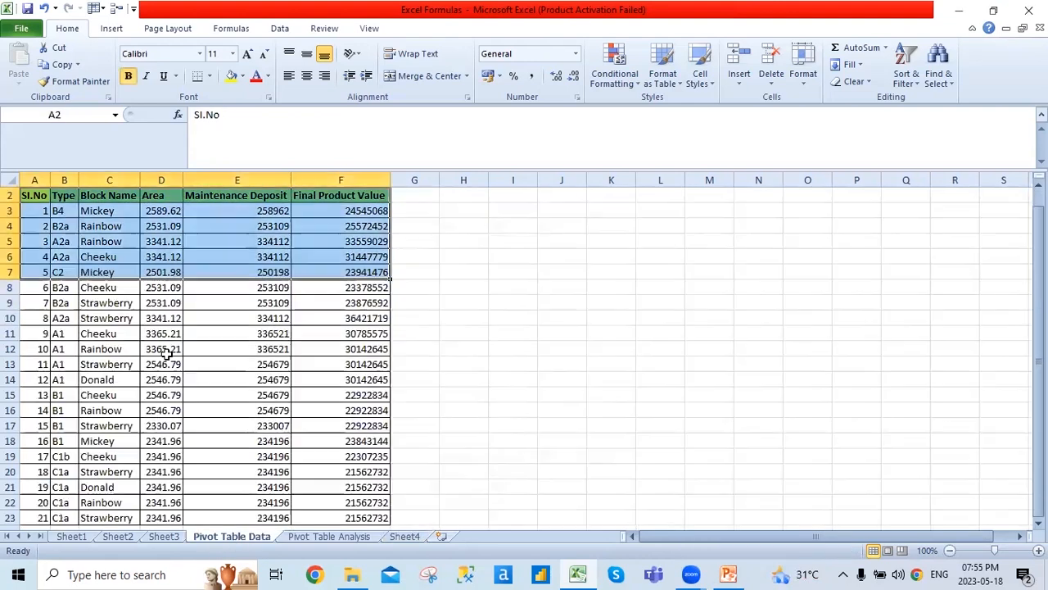
click(129, 287)
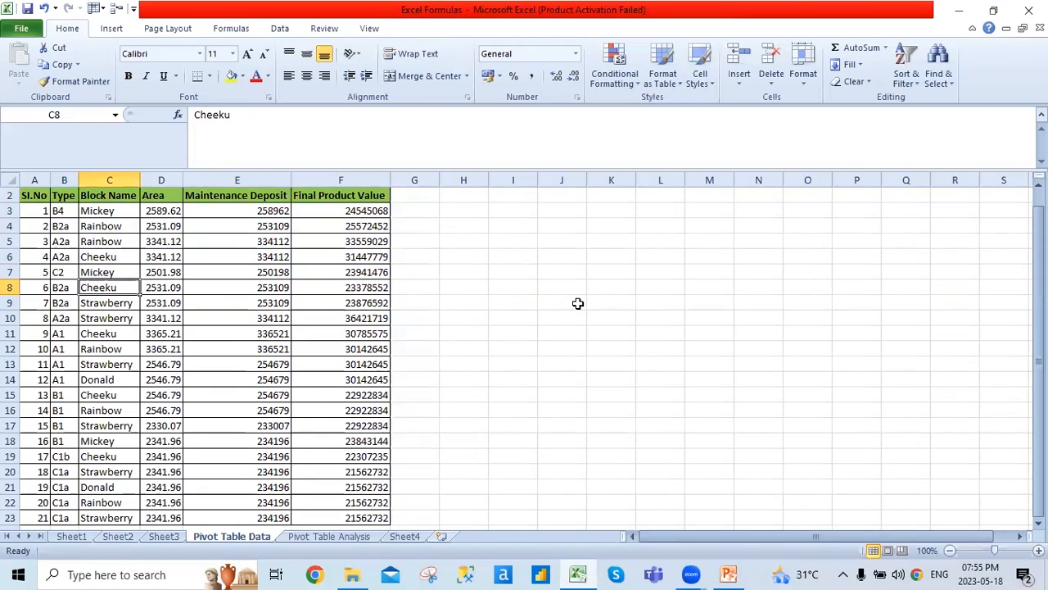
key(ctrl+F3)
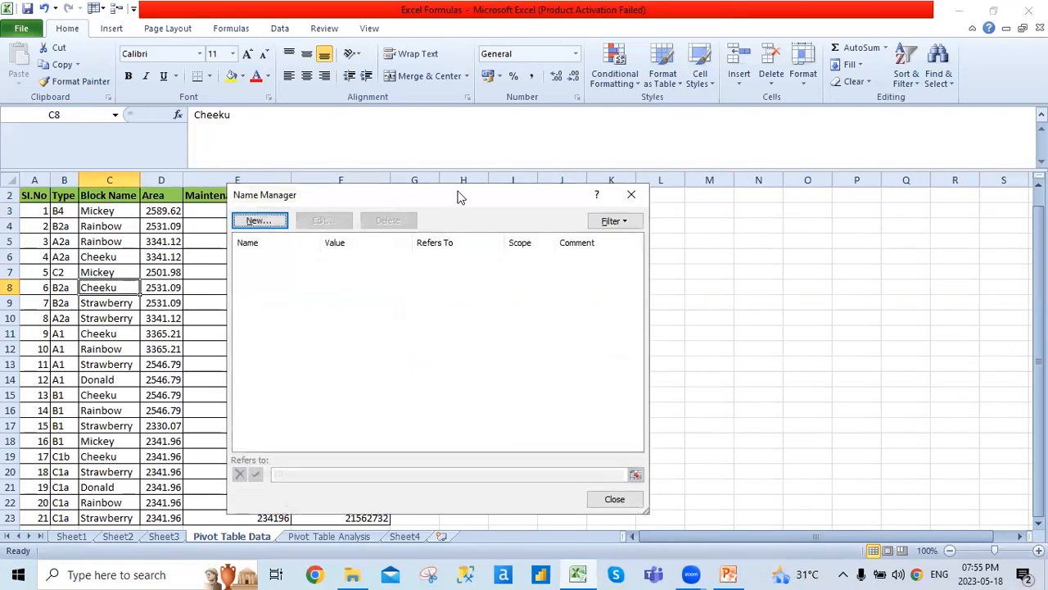
drag(459, 197, 672, 197)
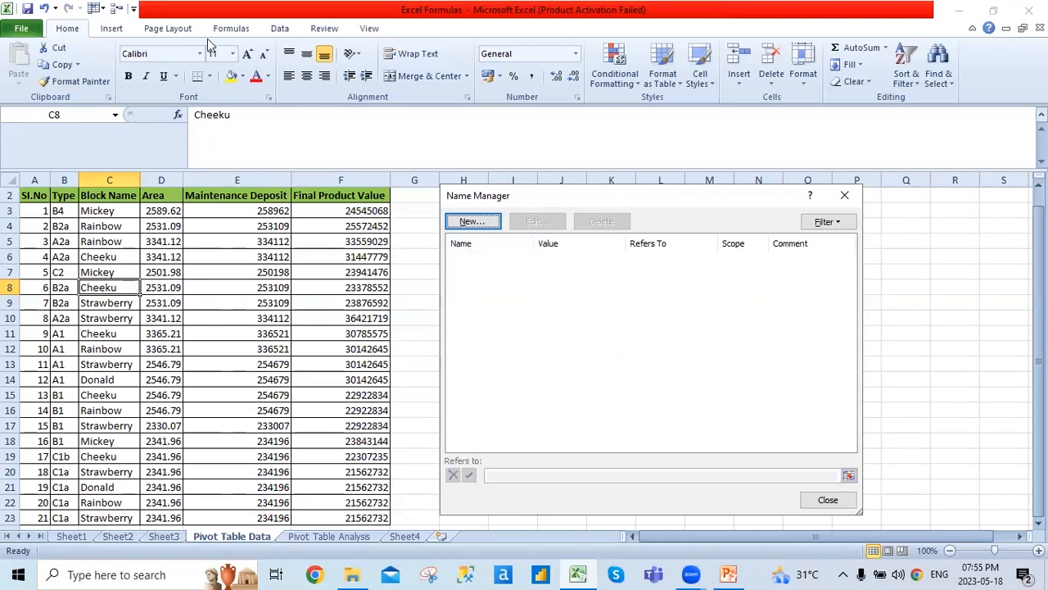
click(844, 195)
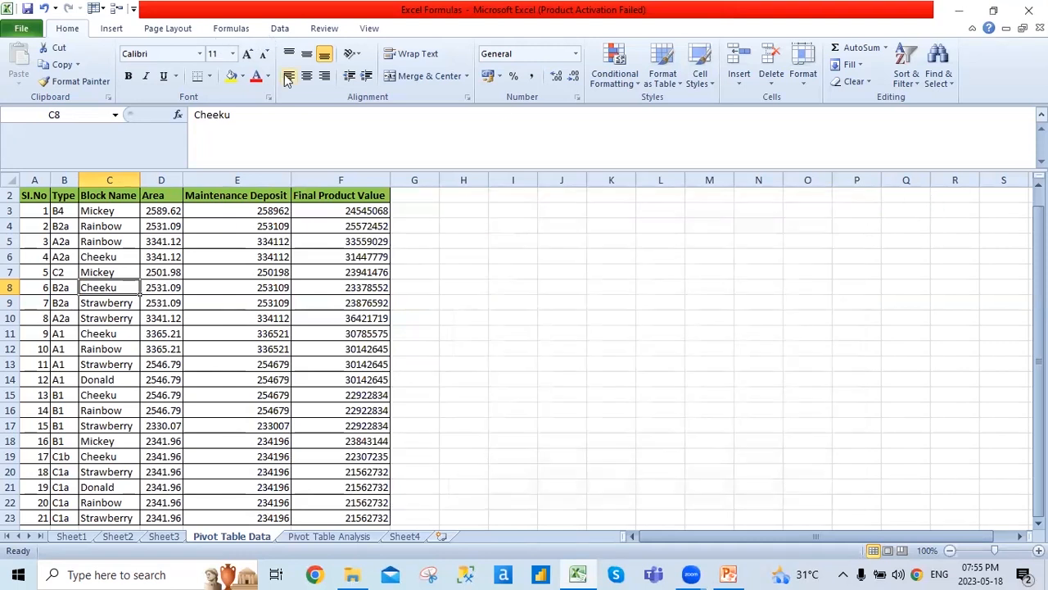
- Start a new workbook-scope name in the Name Manager as Pivot Data Table, referring to 'Pivot Table Data'!$A$2:$F$1048576
click(233, 28)
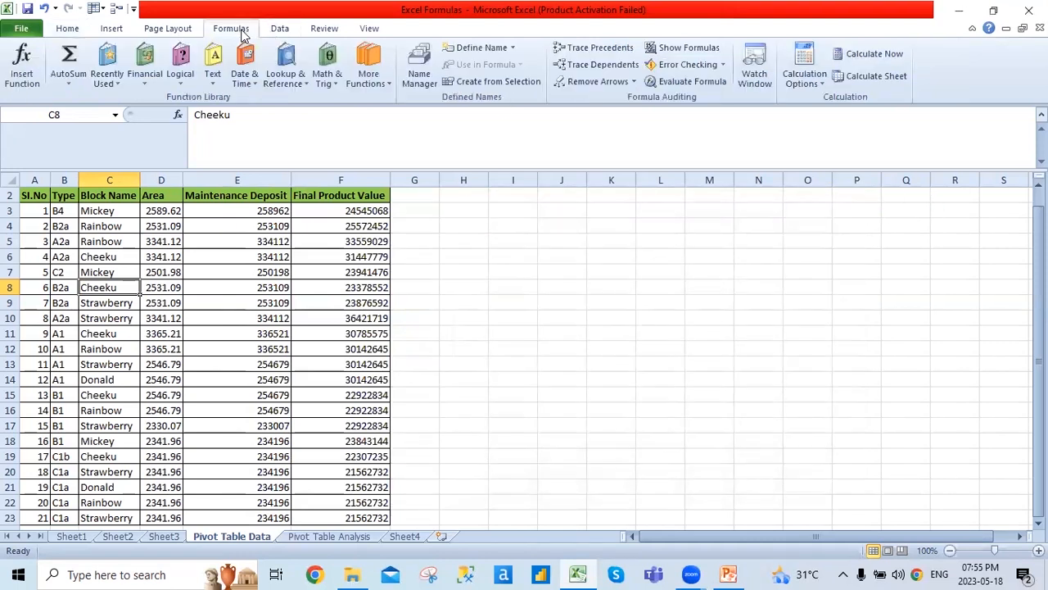
click(419, 77)
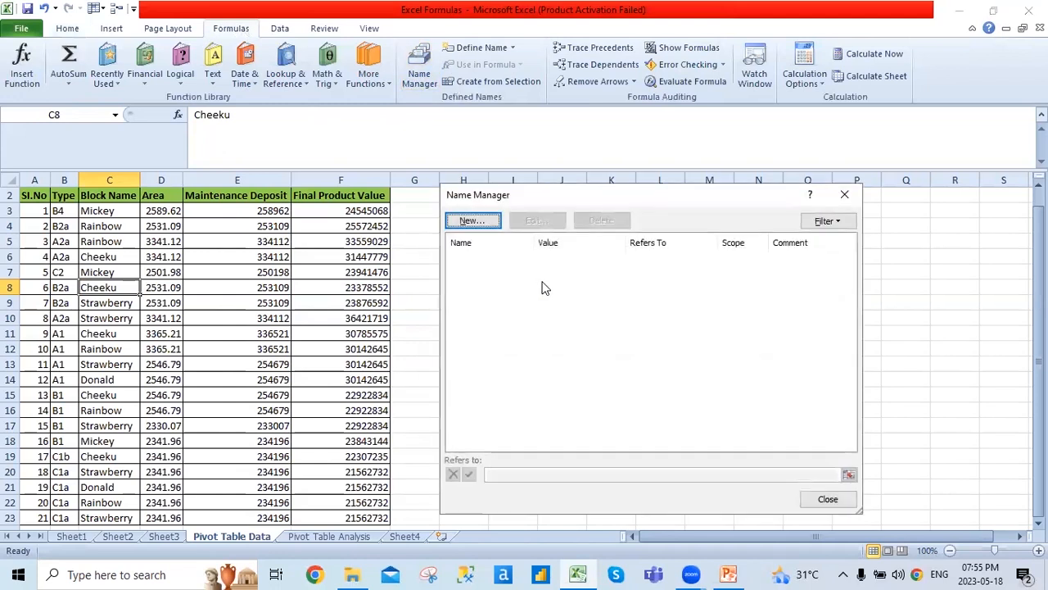
click(472, 220)
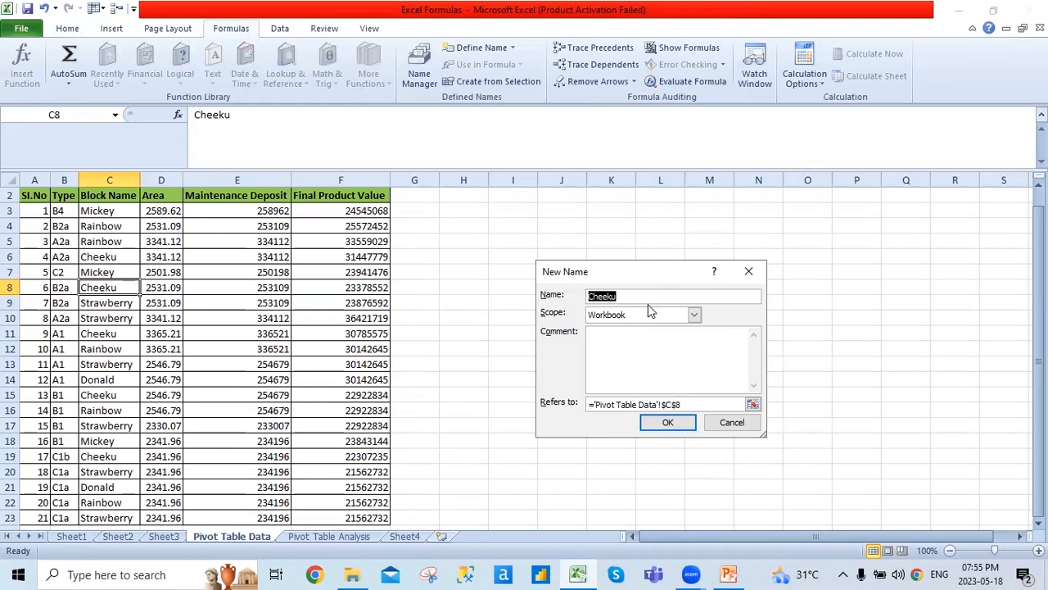
text(Pivot Data Table)
click(753, 405)
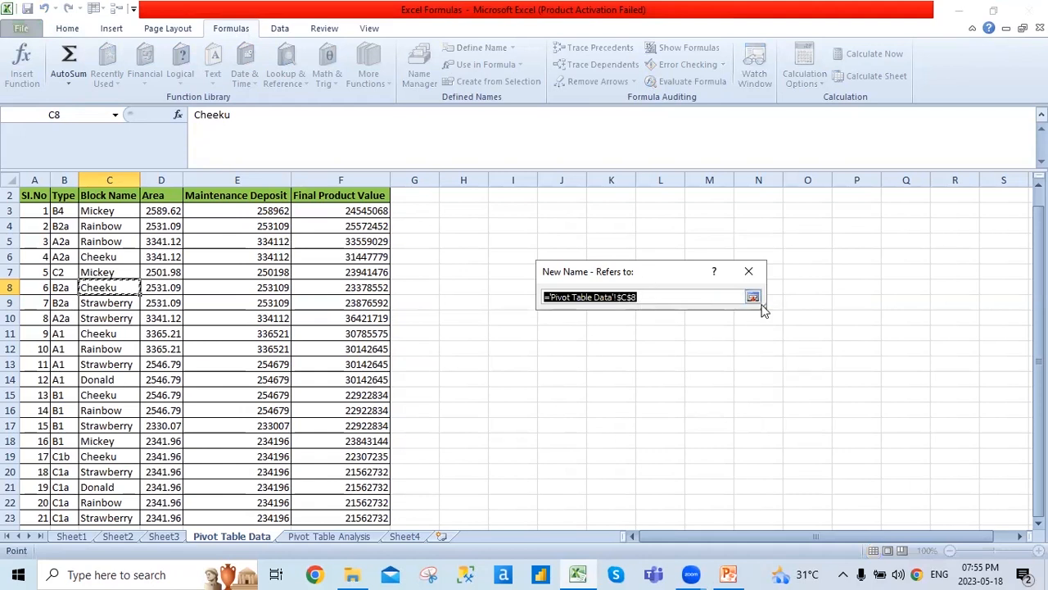
click(45, 196)
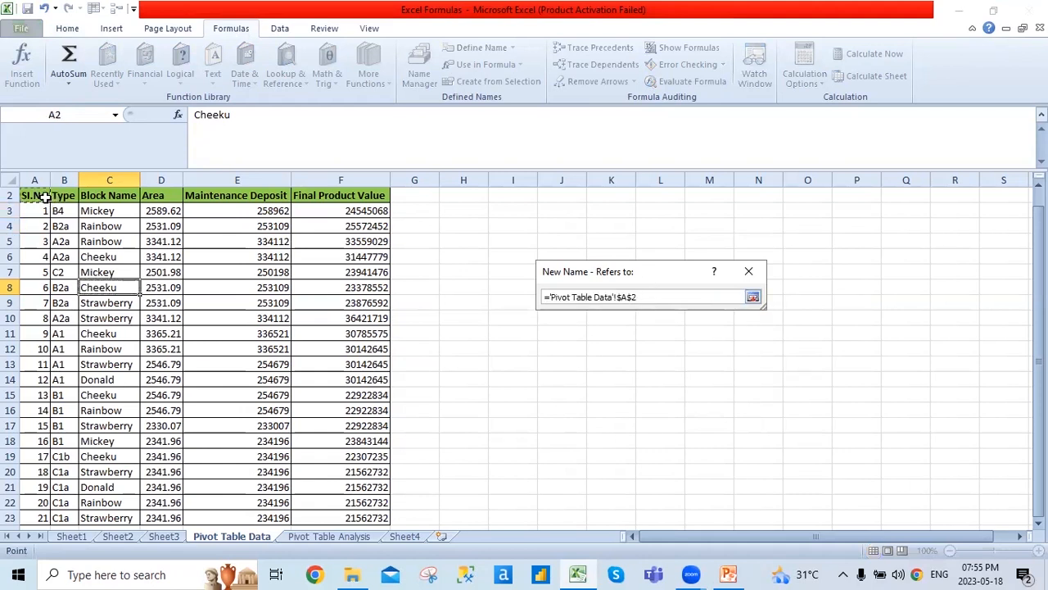
key(ctrl+shift+Right)
key(ctrl+shift+Down)
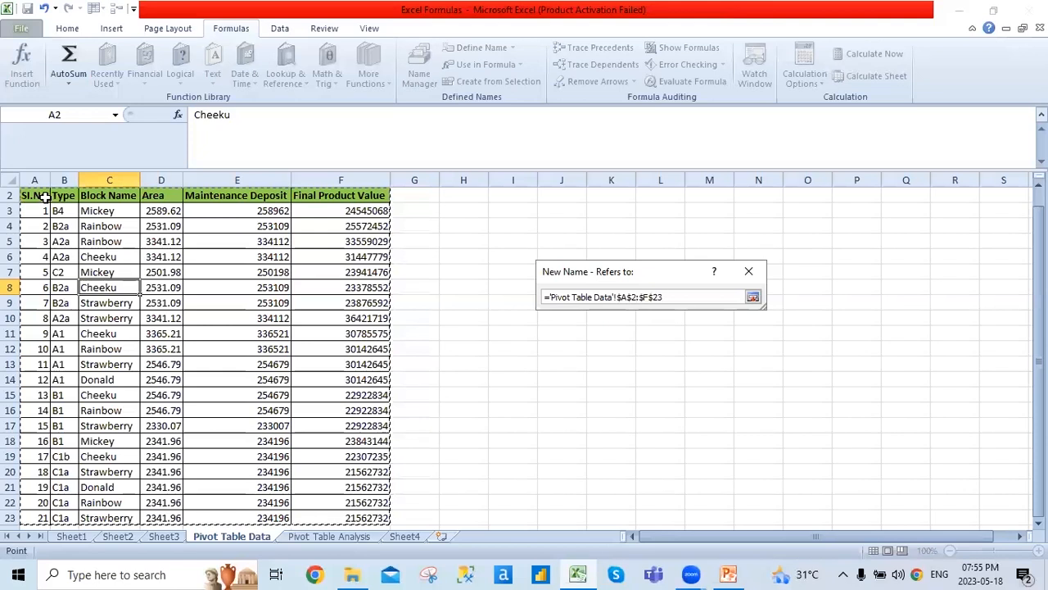
key(ctrl+shift+Down)
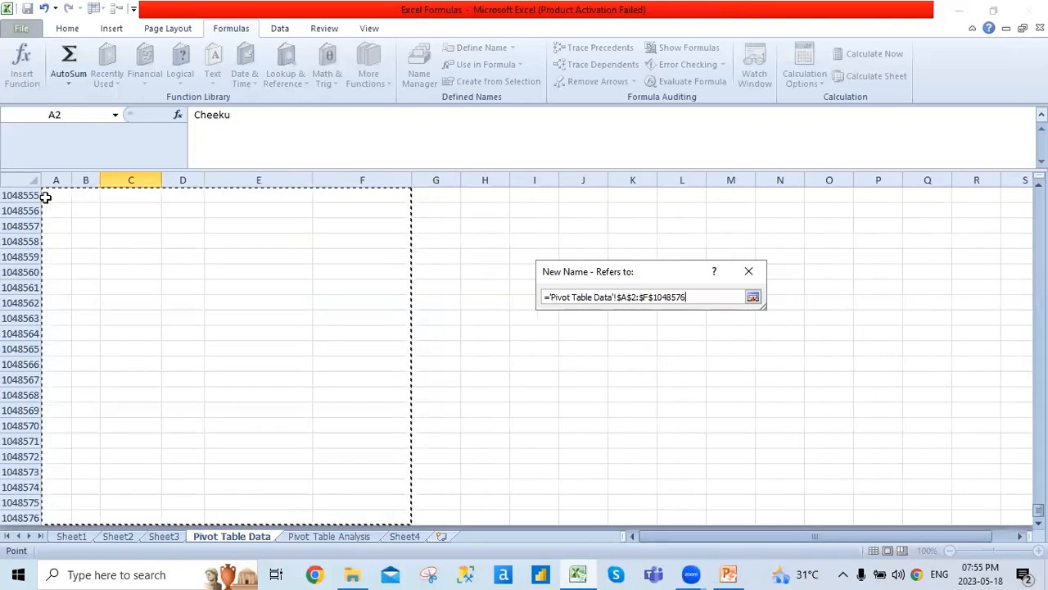
key(Return)
- Try to save the new name Pivot Data Table, replacing its spaces with underscores
click(666, 425)
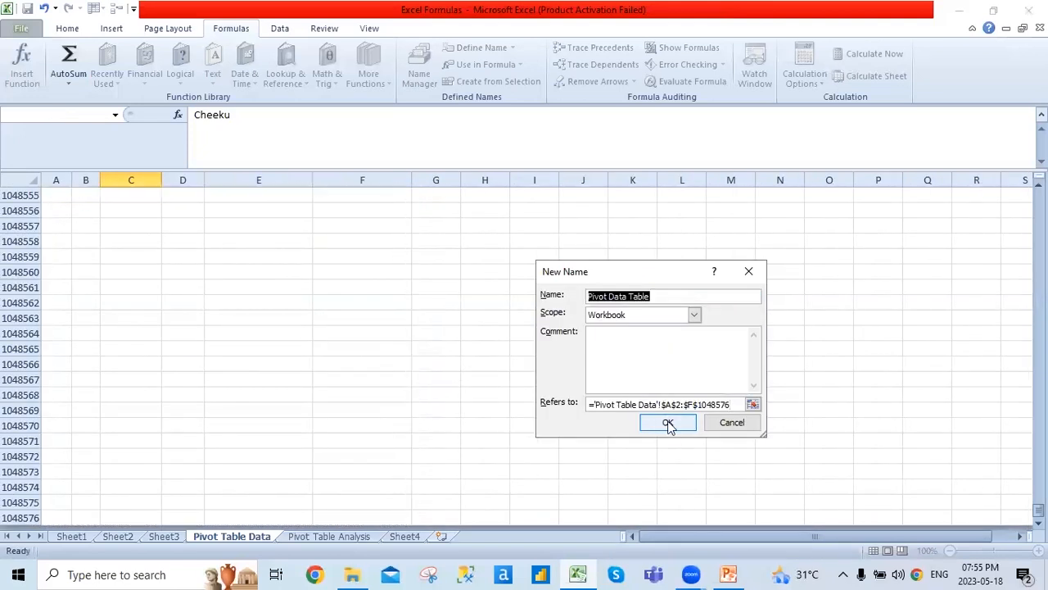
key(Return)
click(627, 300)
key(BackSpace)
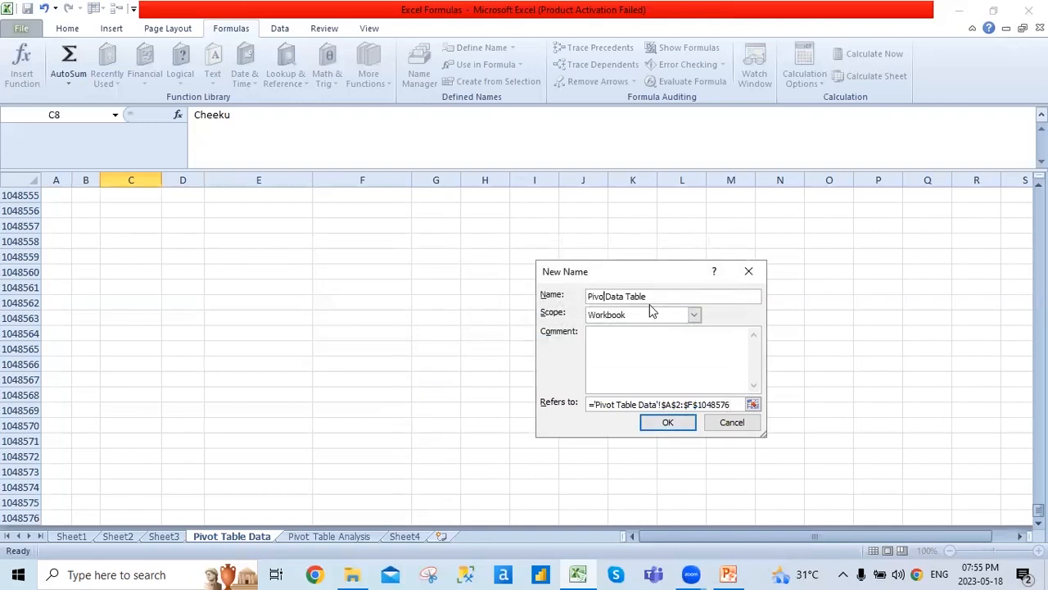
text(t_)
key(BackSpace)
text(_)
key(Return)
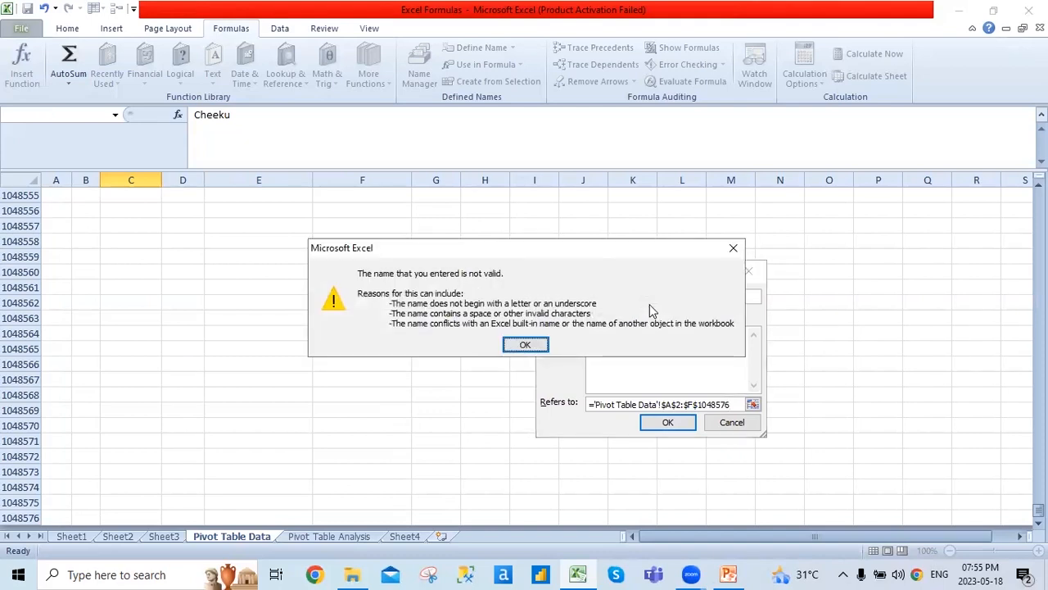
click(540, 349)
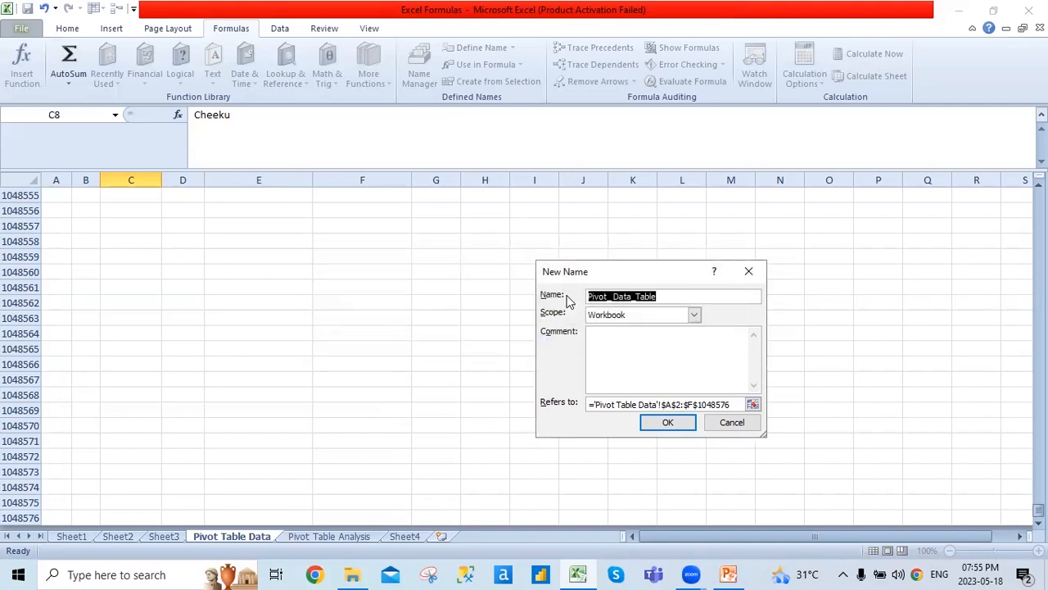
- Save the new defined name as Data_Table, close the Name Manager and return to the start of the sheet
text(Da)
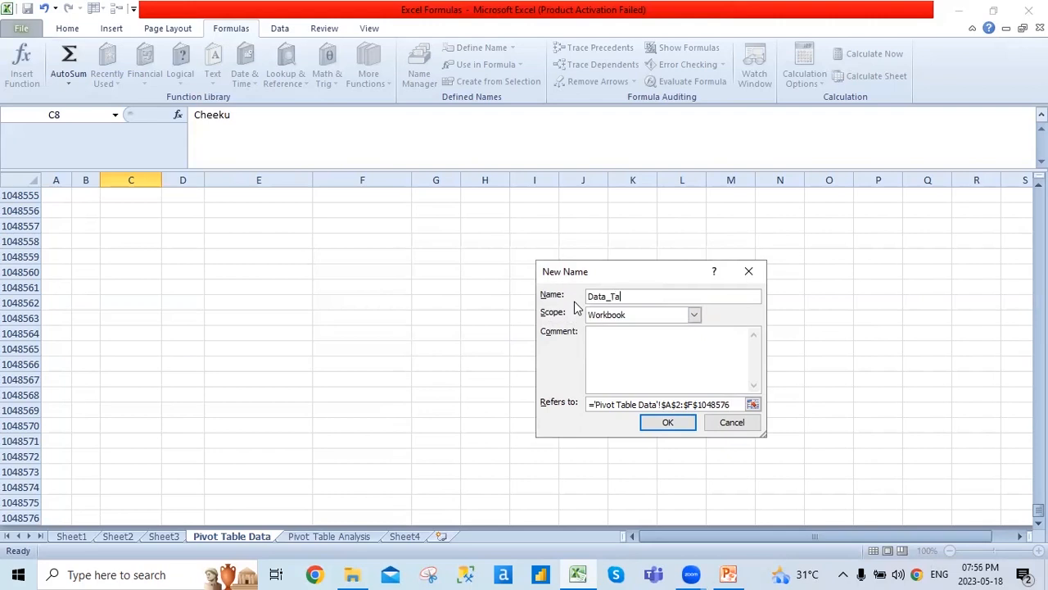
key(Return)
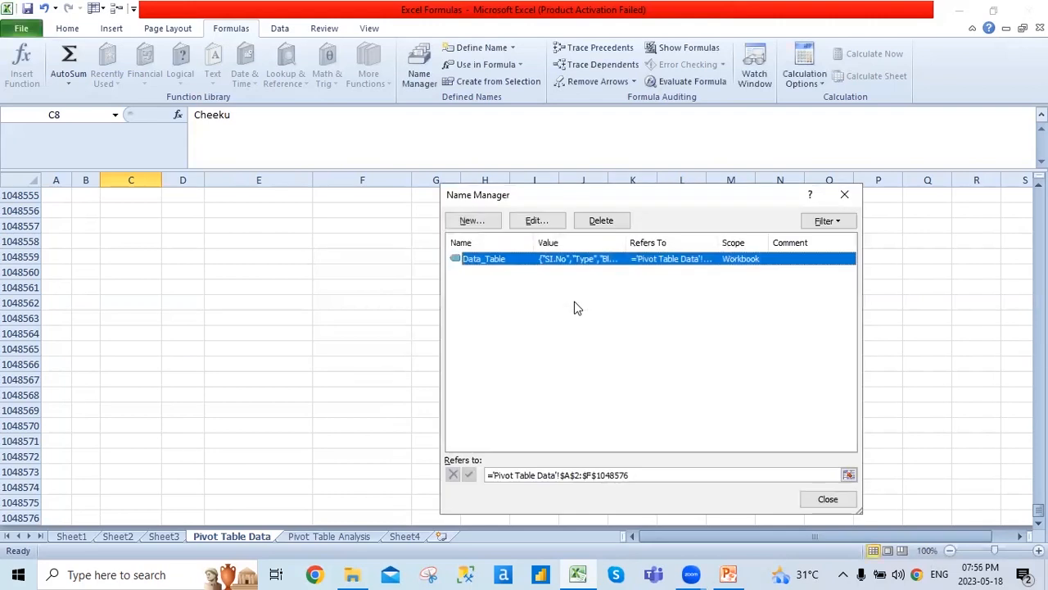
click(844, 195)
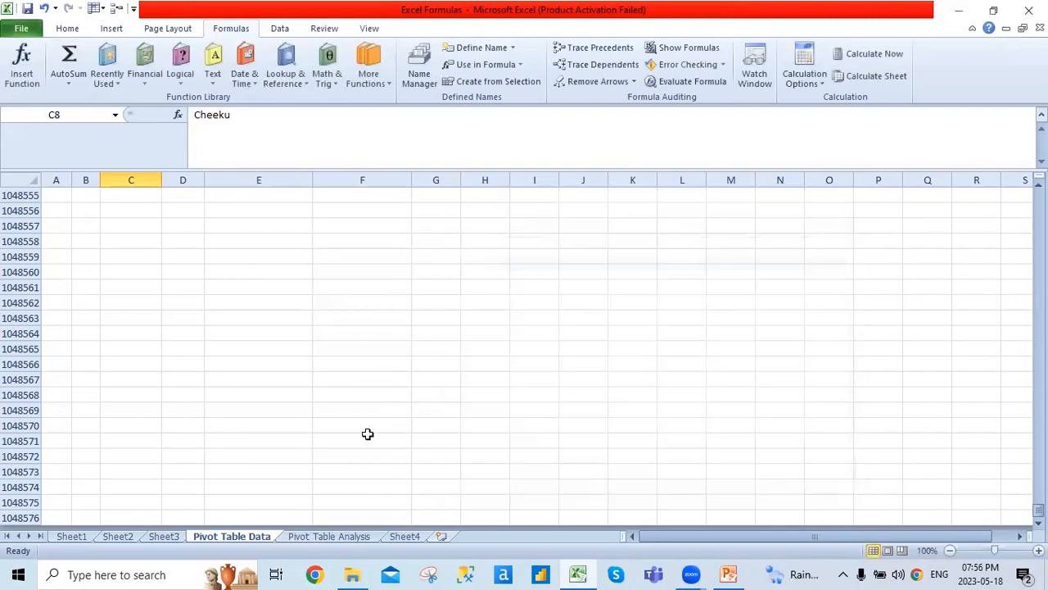
key(ctrl+Home)
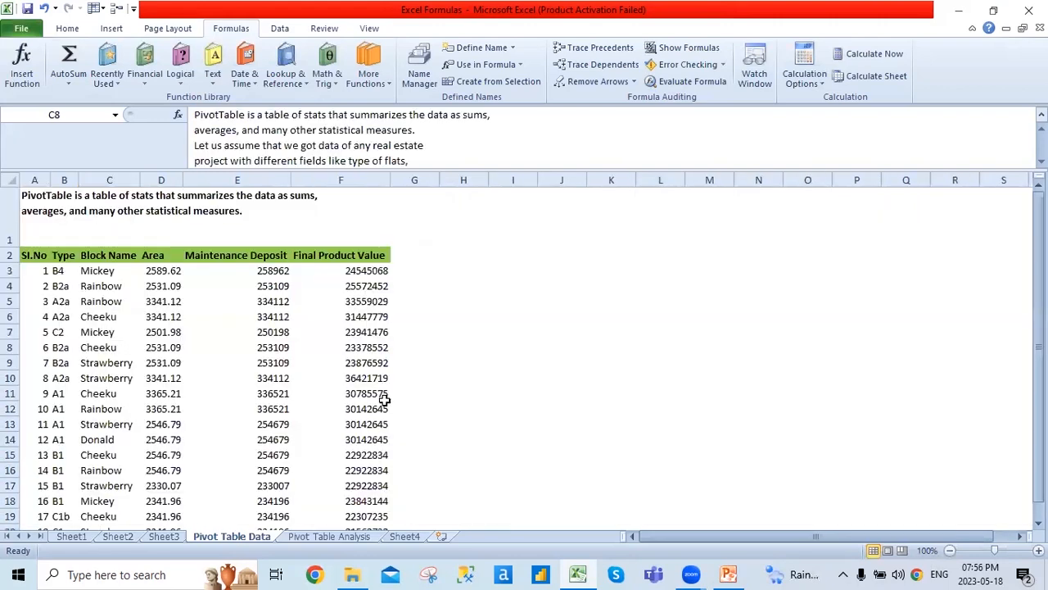
- Look over the Pivot Table Data sheet and the Pivot Table Analysis sheet
click(500, 362)
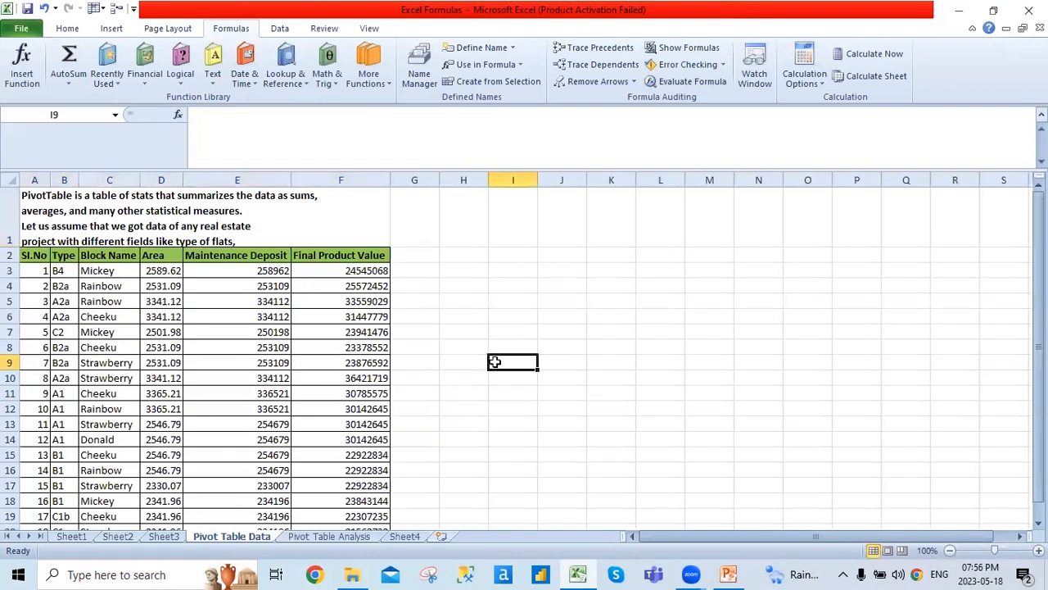
click(153, 191)
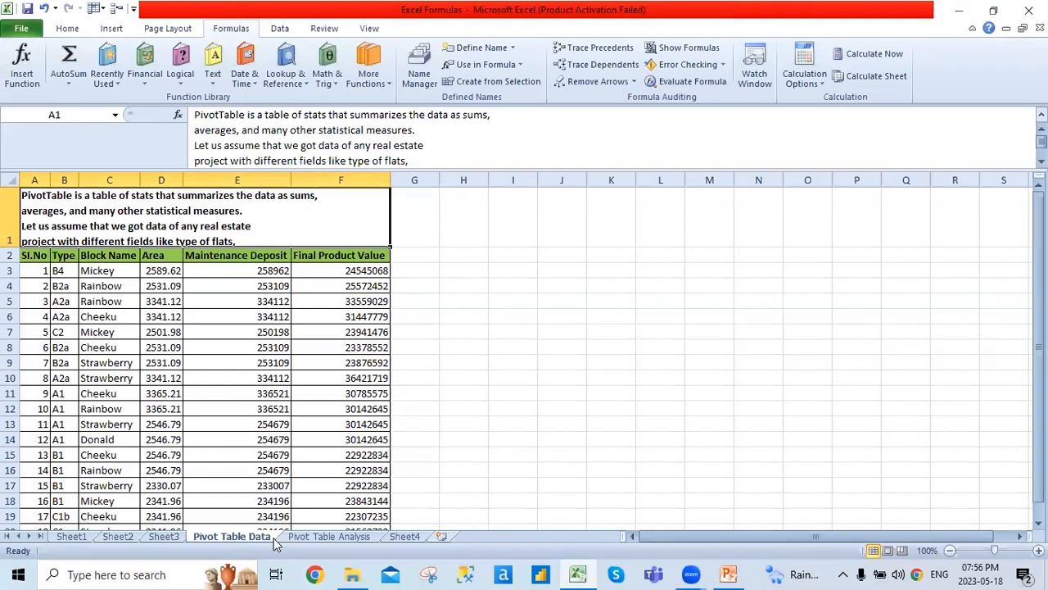
click(556, 453)
click(336, 538)
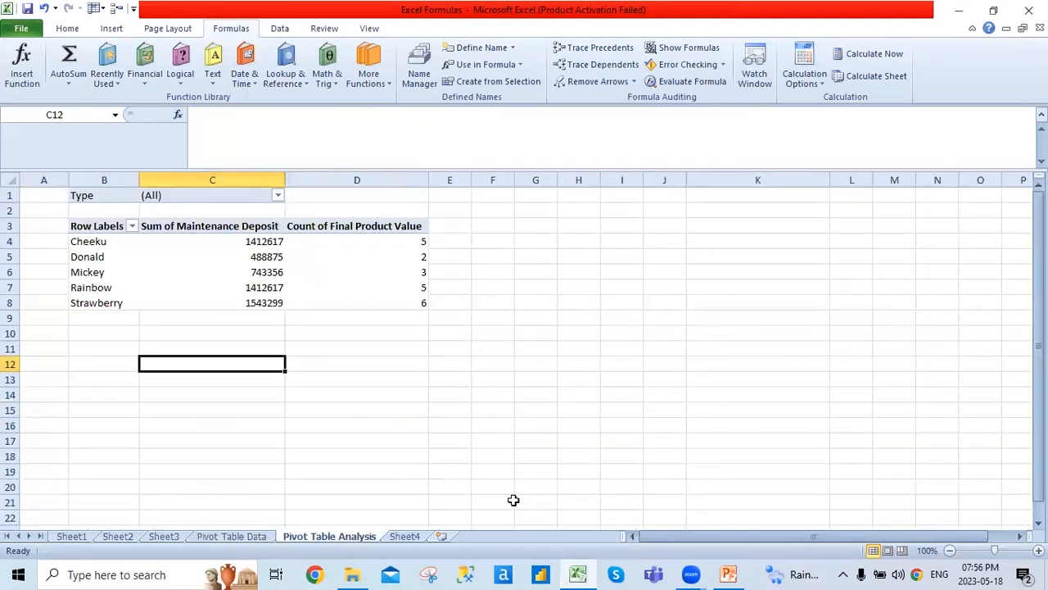
click(237, 539)
scroll(95, 276, down, 2)
scroll(33, 248, up, 2)
- Shrink row 1 of the Pivot Table Data sheet to about one line of its description text
click(28, 272)
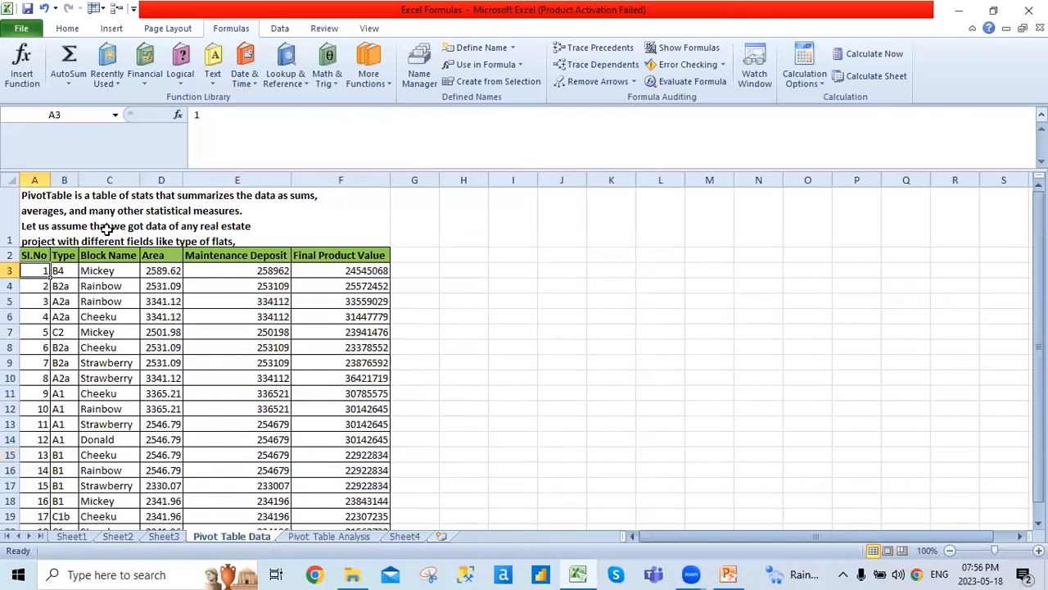
click(105, 230)
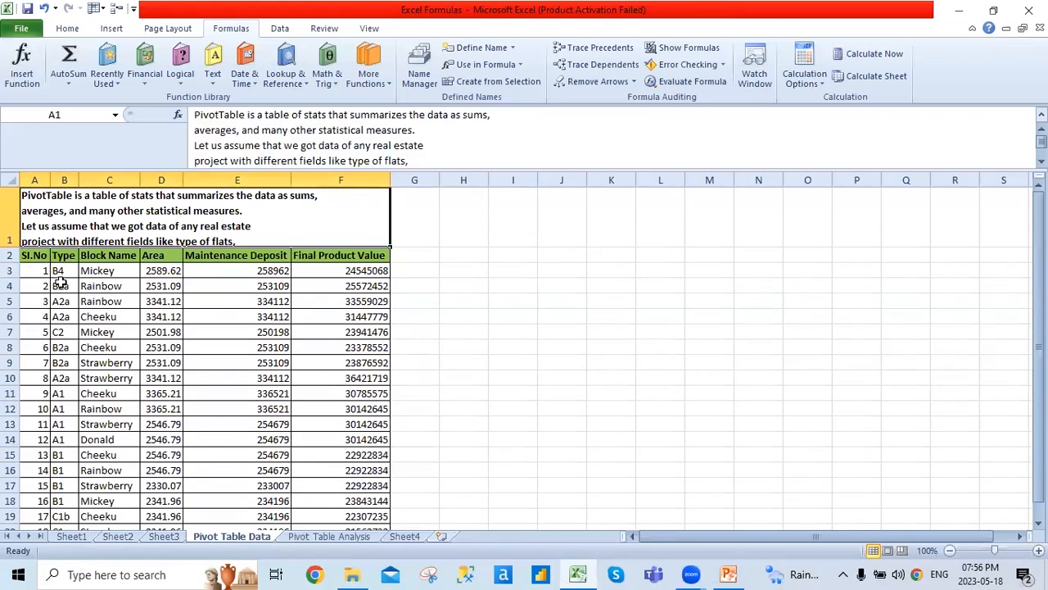
drag(15, 245, 15, 200)
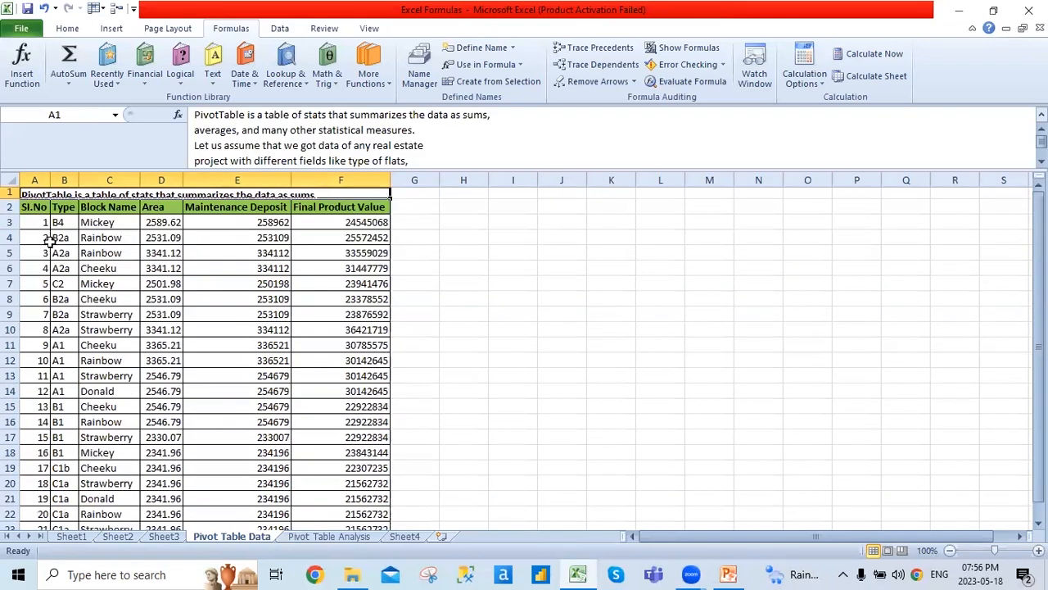
click(24, 210)
click(41, 222)
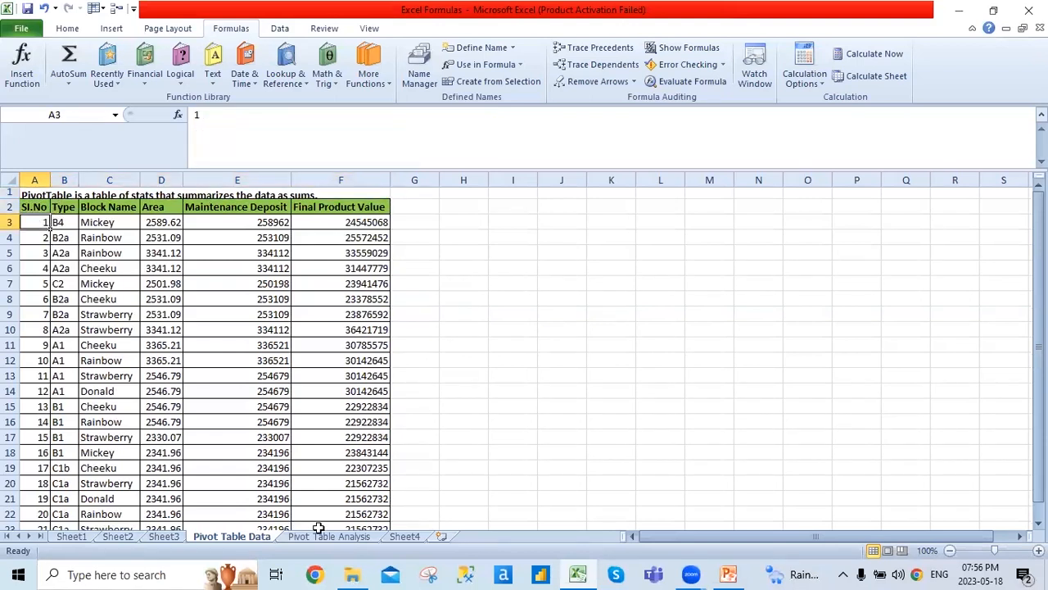
- Clear the Area, Maintenance Deposit and Final Product Value entries in cells D2:F6 of Sheet4
click(403, 537)
drag(171, 211, 337, 291)
key(Delete)
- Copy the formatting of cell B5 onto cell B6 with the Format Painter
click(141, 316)
click(64, 275)
click(64, 256)
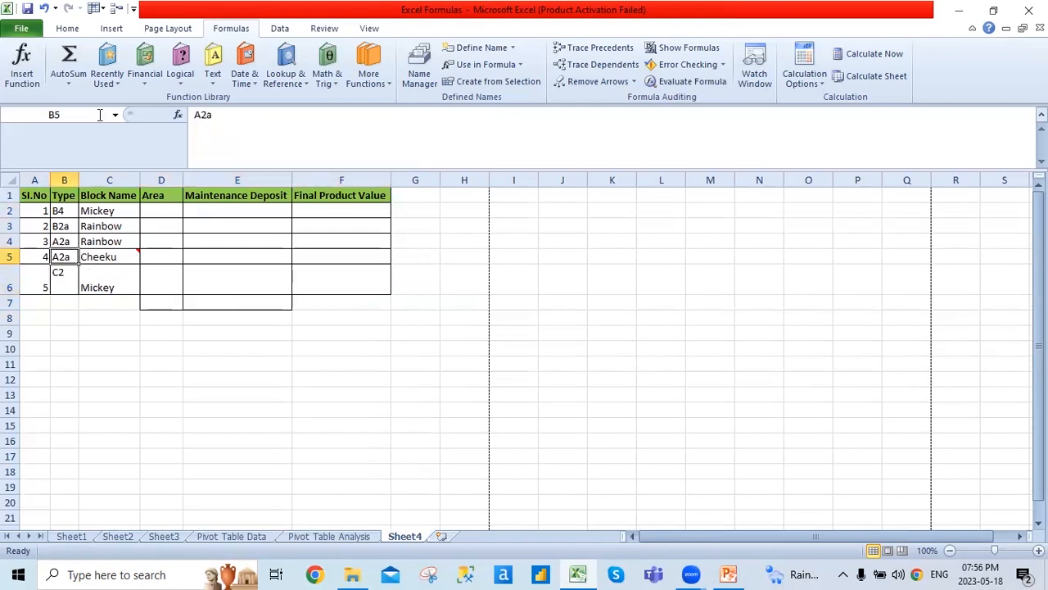
click(67, 28)
click(84, 86)
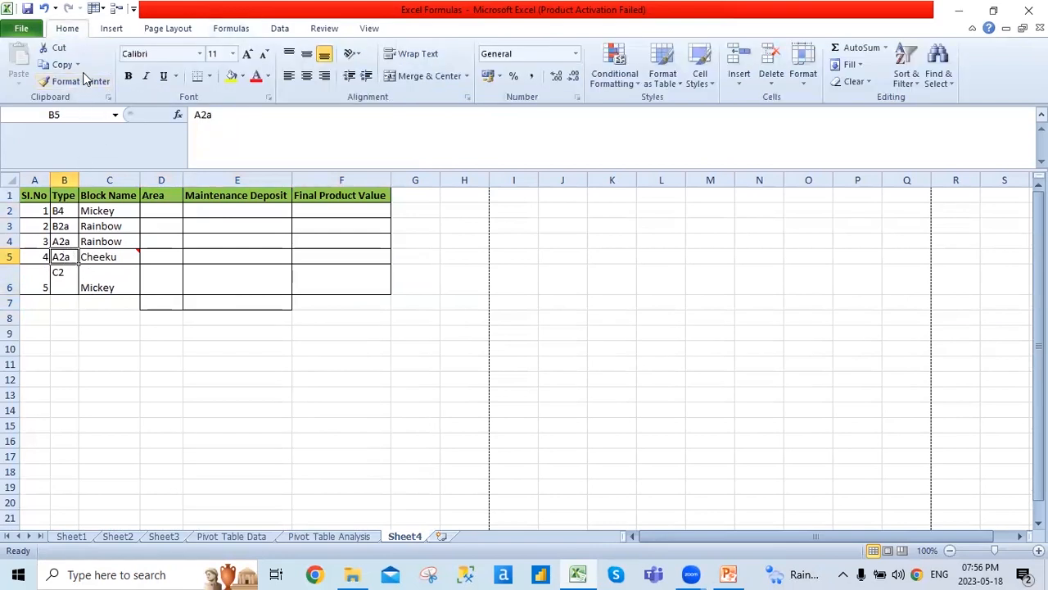
double_click(75, 81)
click(63, 275)
click(127, 277)
- Remove the borders from the empty cells D7:E7 below the table
drag(160, 287, 236, 285)
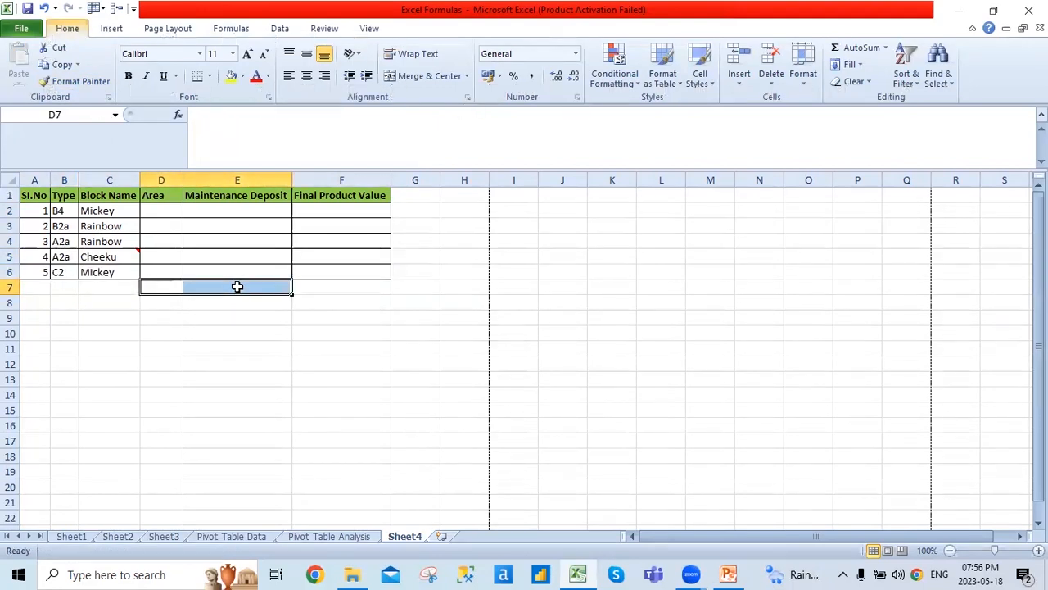
click(178, 316)
- Delete the comment attached to cell C5, the Cheeku block name
click(120, 257)
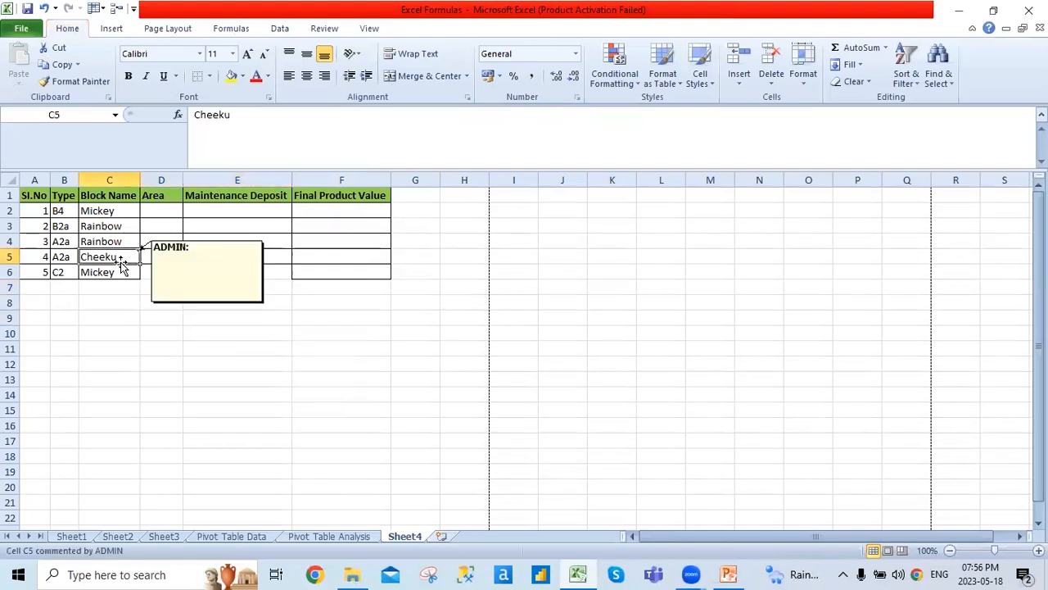
click(121, 240)
click(117, 257)
right_click(117, 256)
click(188, 462)
click(153, 301)
- Apply borders on all sides to cells D6:E6 in the table's last row
drag(157, 277, 246, 271)
click(209, 76)
click(236, 197)
click(106, 214)
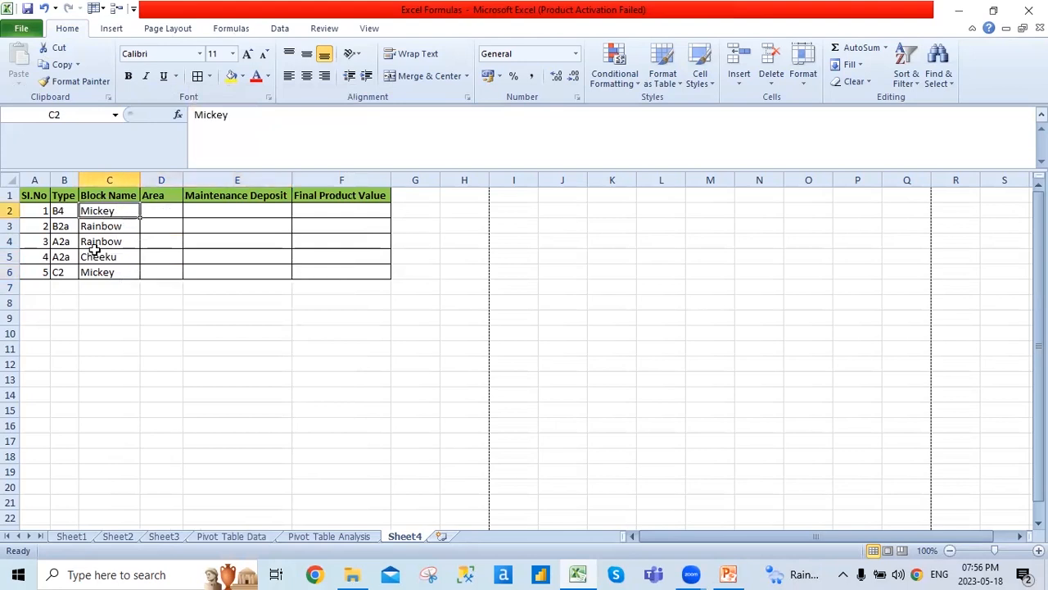
- Select cell D2 of Sheet4, and check Sheet3 and the source table on the Pivot Table Data sheet
click(149, 210)
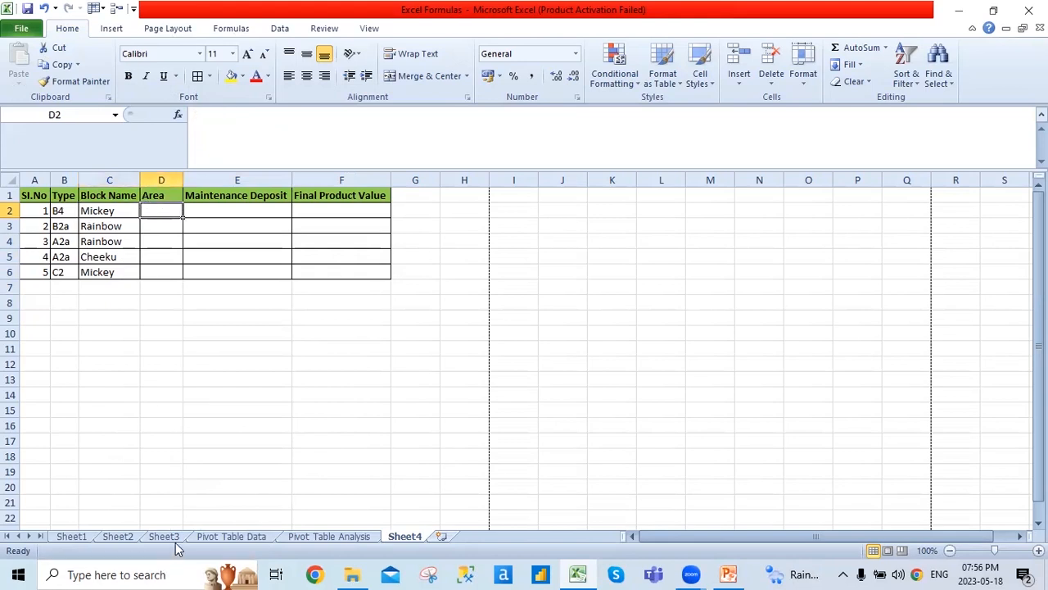
click(163, 537)
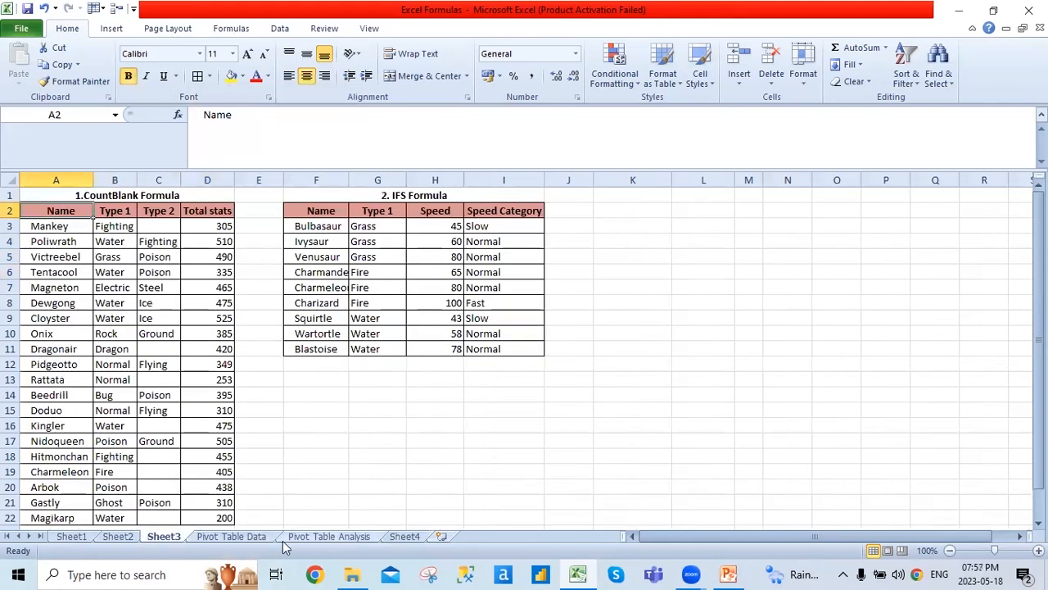
click(239, 536)
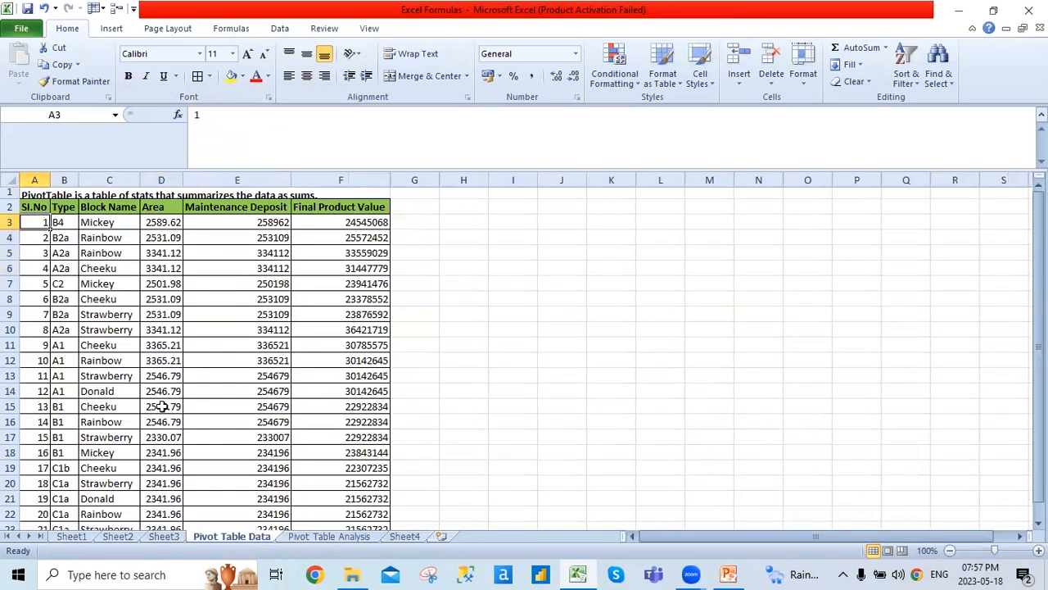
- Begin a VLOOKUP formula in cell D2 of Sheet4 with the block name in C2 as the lookup value
click(403, 538)
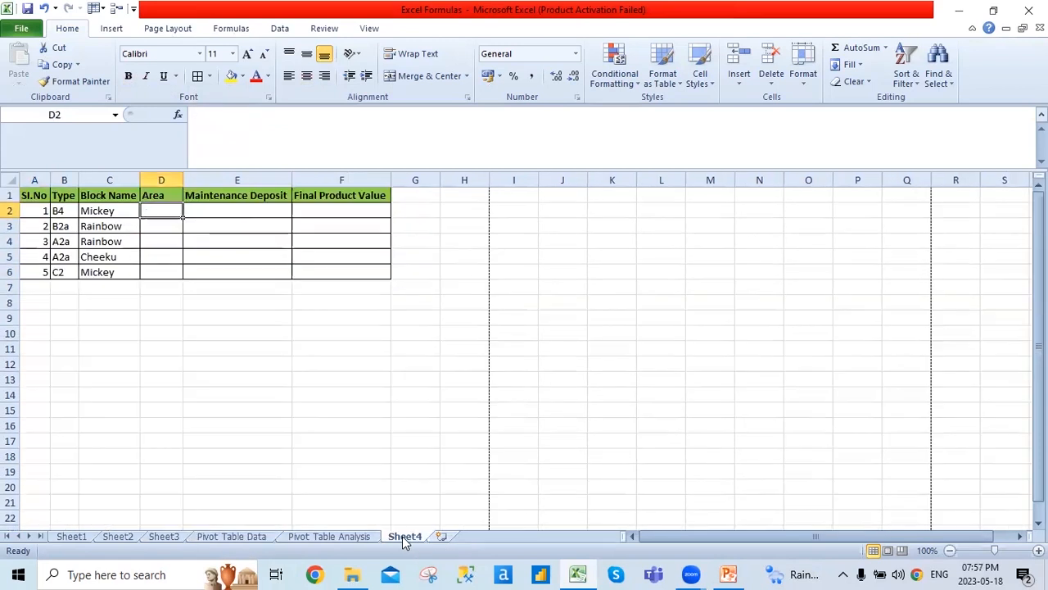
text(=vl)
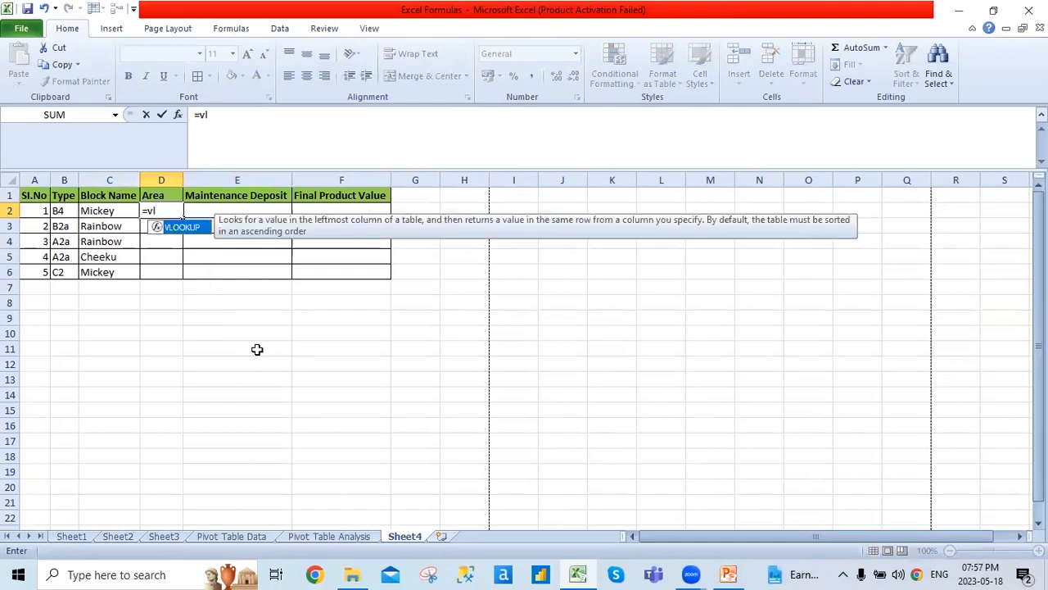
key(Tab)
key(Left)
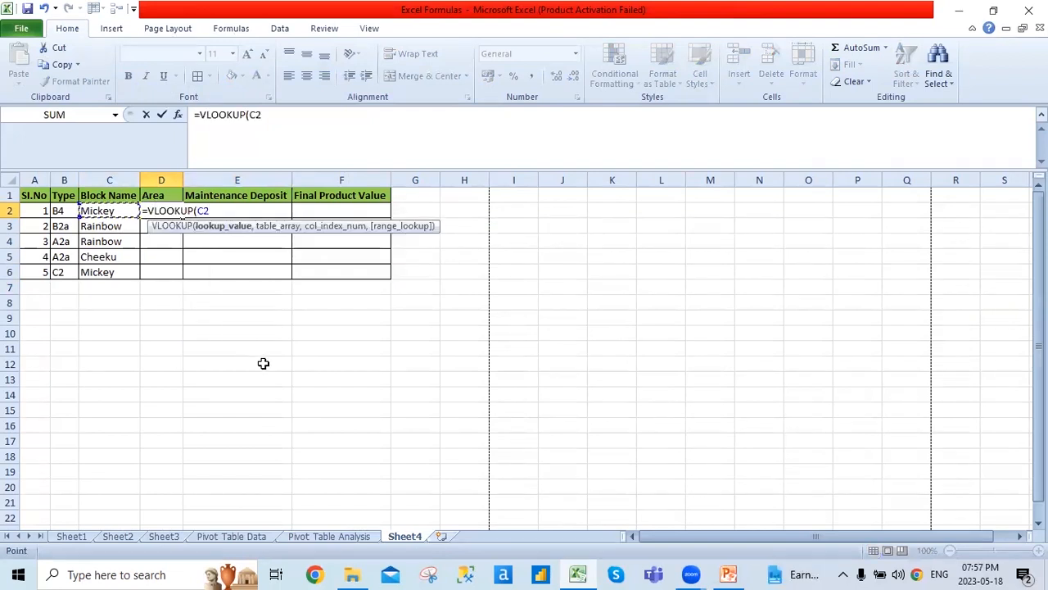
text(,)
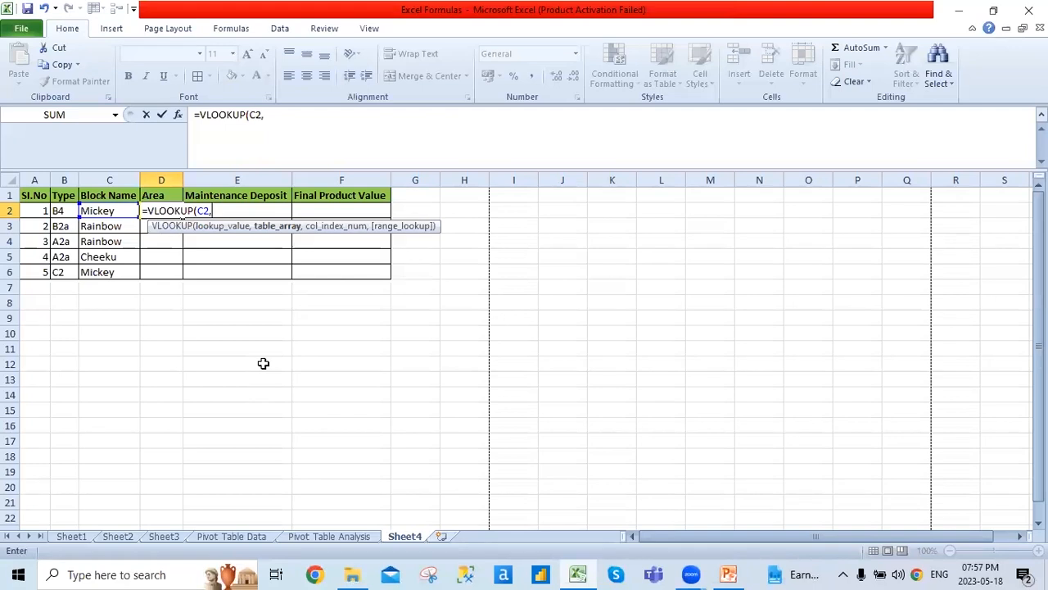
- Complete the D2 lookup with the absolute range $A$2:$F$23 on the Pivot Table Data sheet and column index 4
click(231, 537)
click(41, 209)
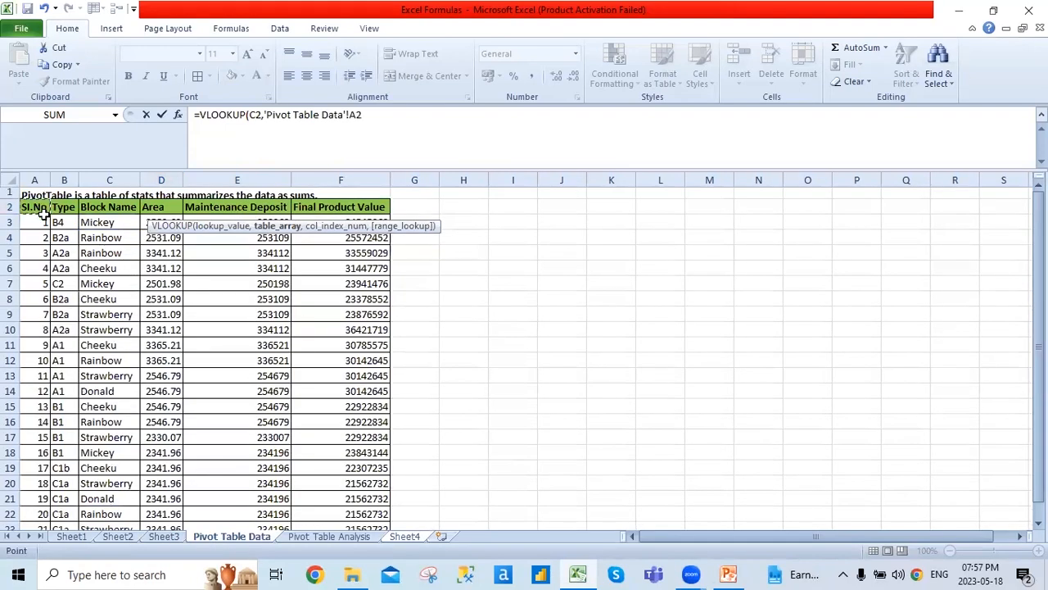
key(ctrl+shift+Right)
key(ctrl+shift+Down)
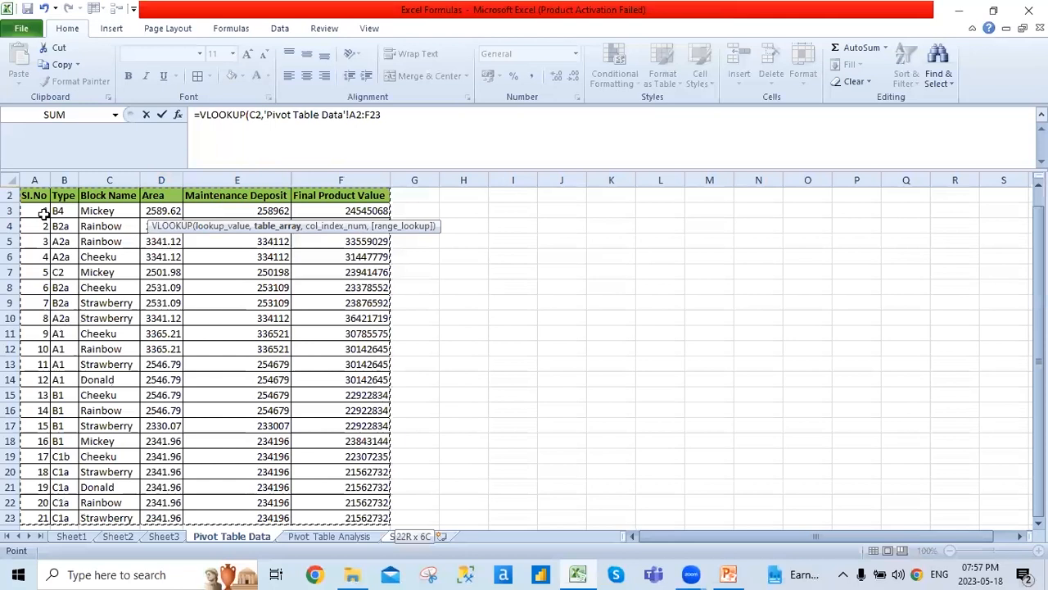
key(F4)
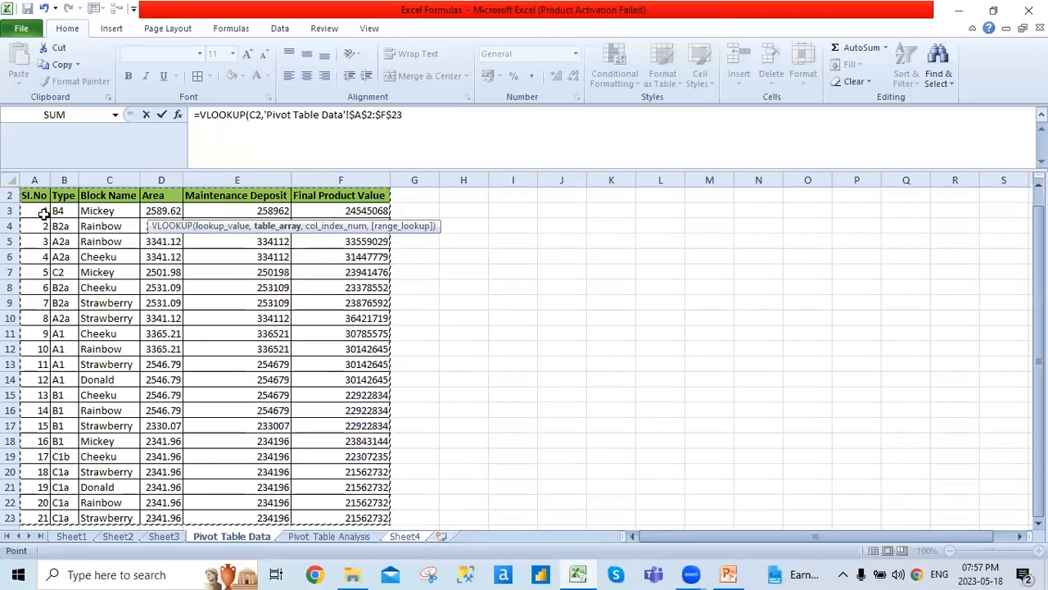
text(,)
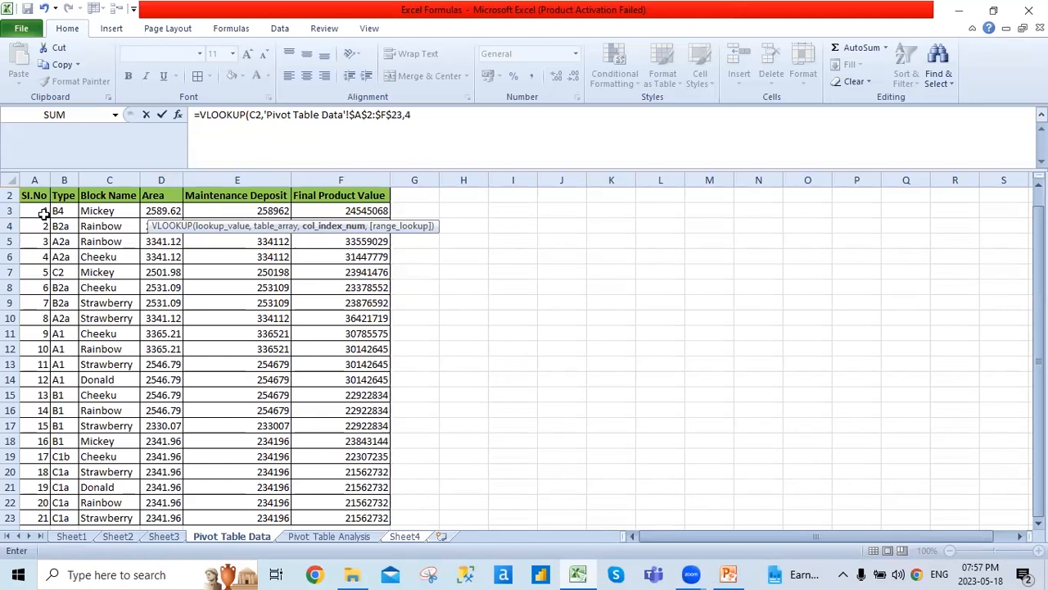
text(4))
key(Return)
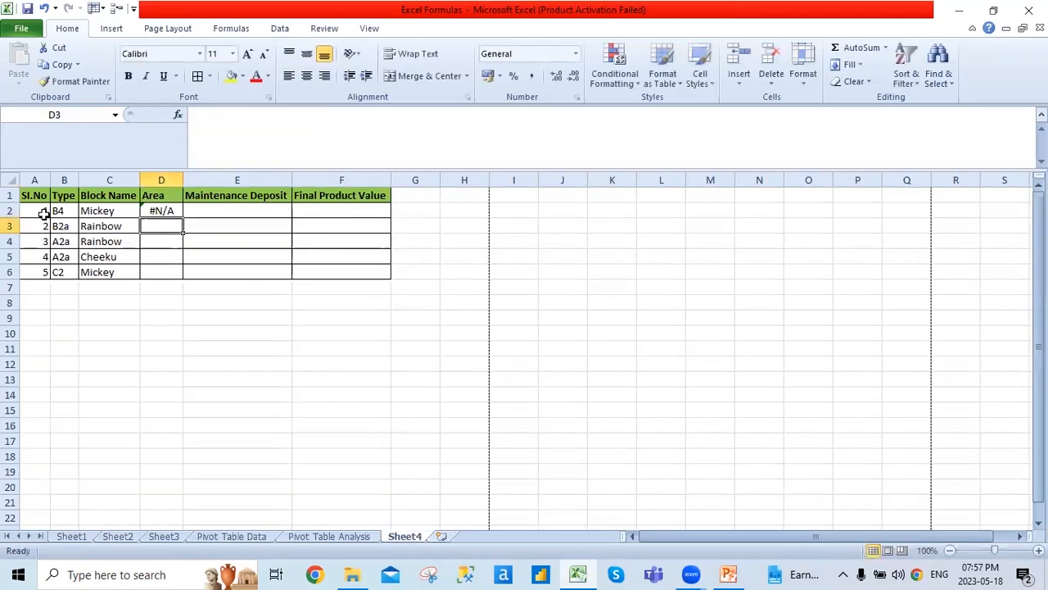
- Check the D2 formula against the Pivot Table Data sheet and delete it from Sheet4
key(Up)
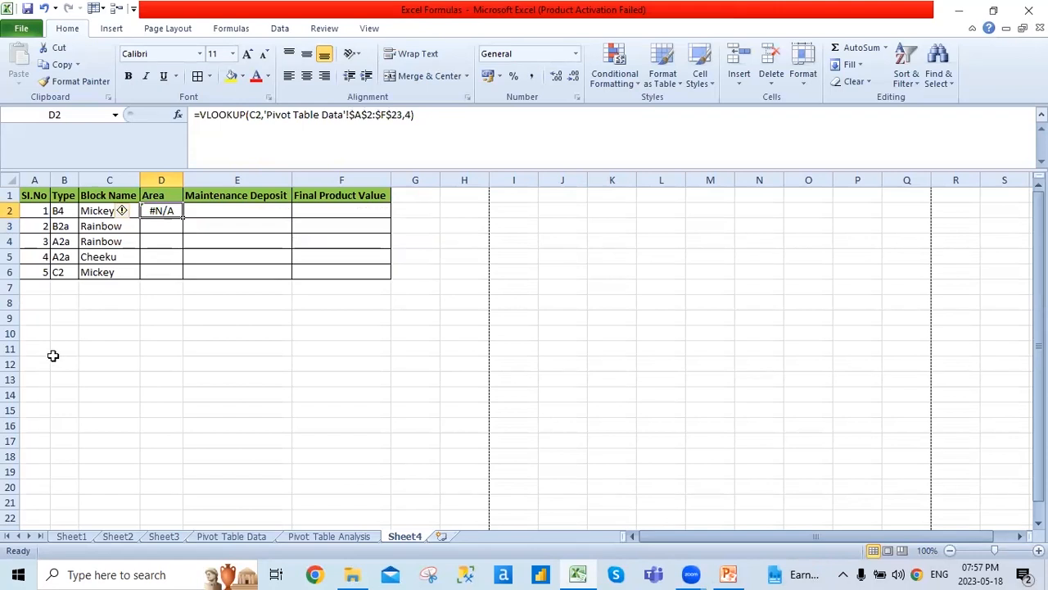
click(235, 537)
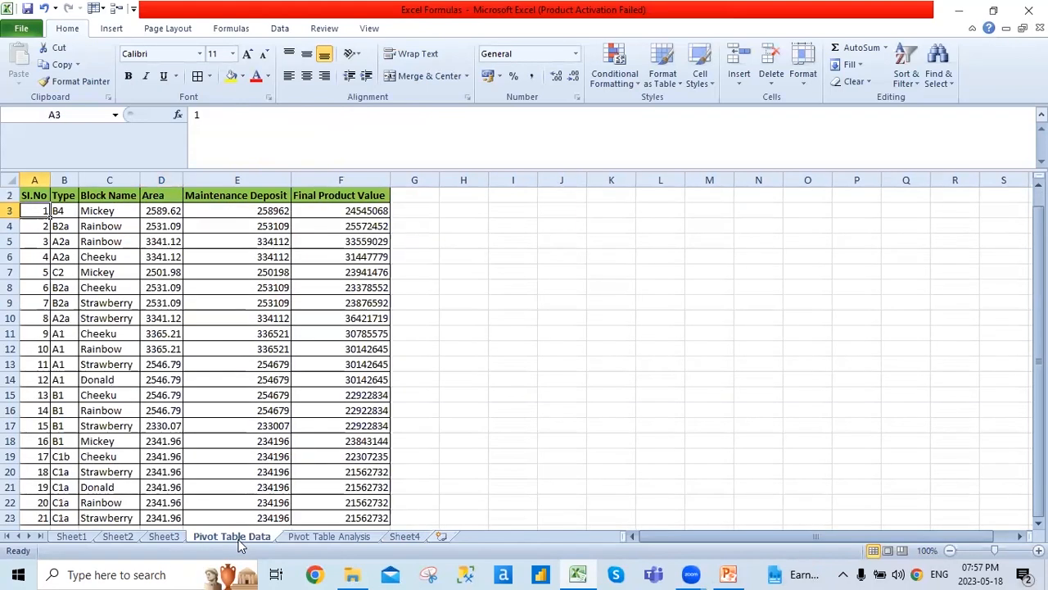
click(409, 538)
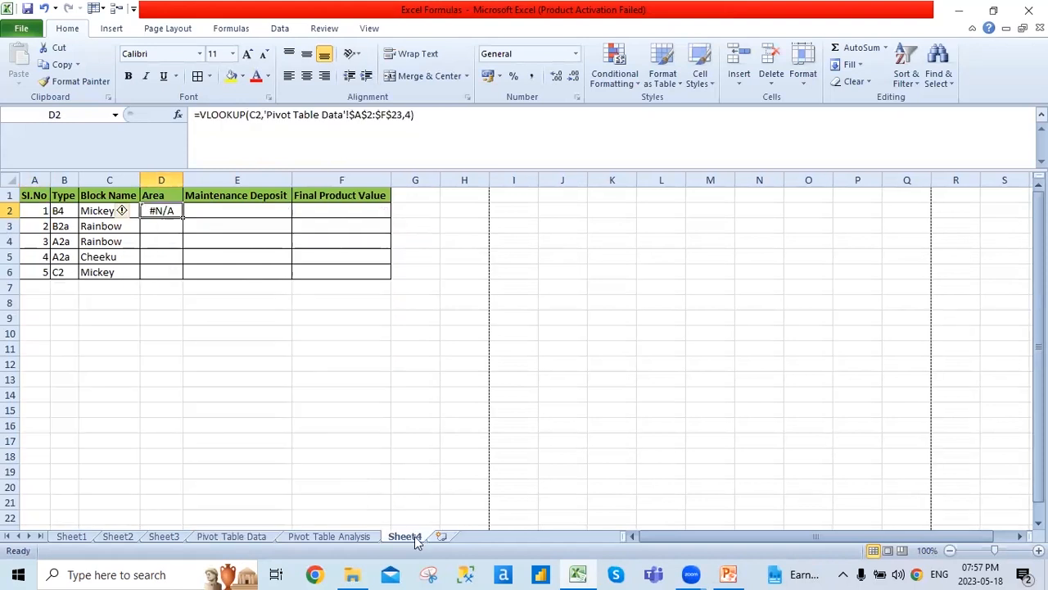
key(Delete)
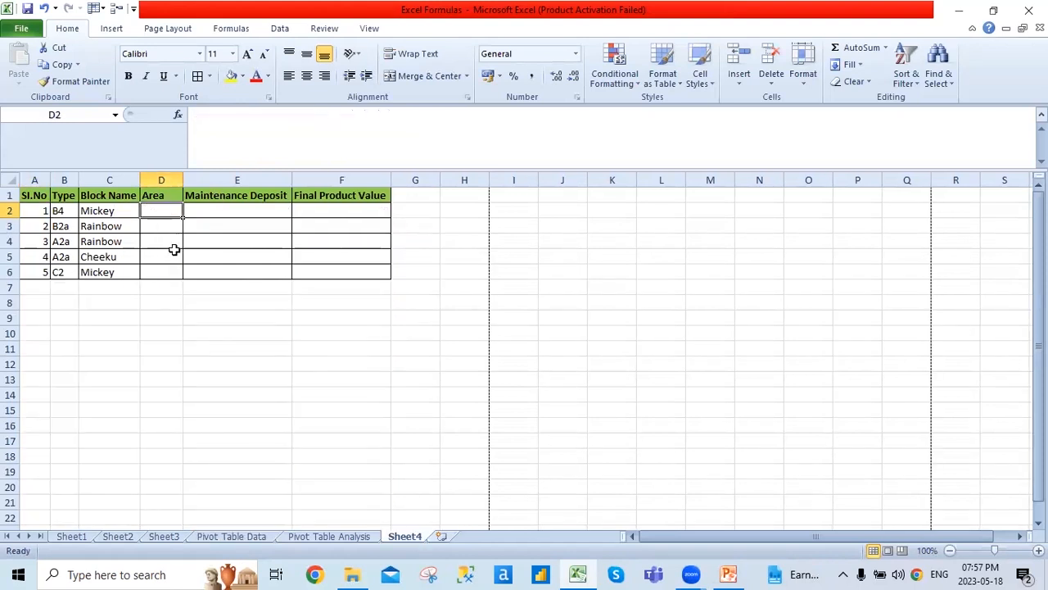
- Compare Sheet4's Mickey entry with the first row on the Pivot Table Data sheet, and review the Vlookup example on Sheet2
click(123, 210)
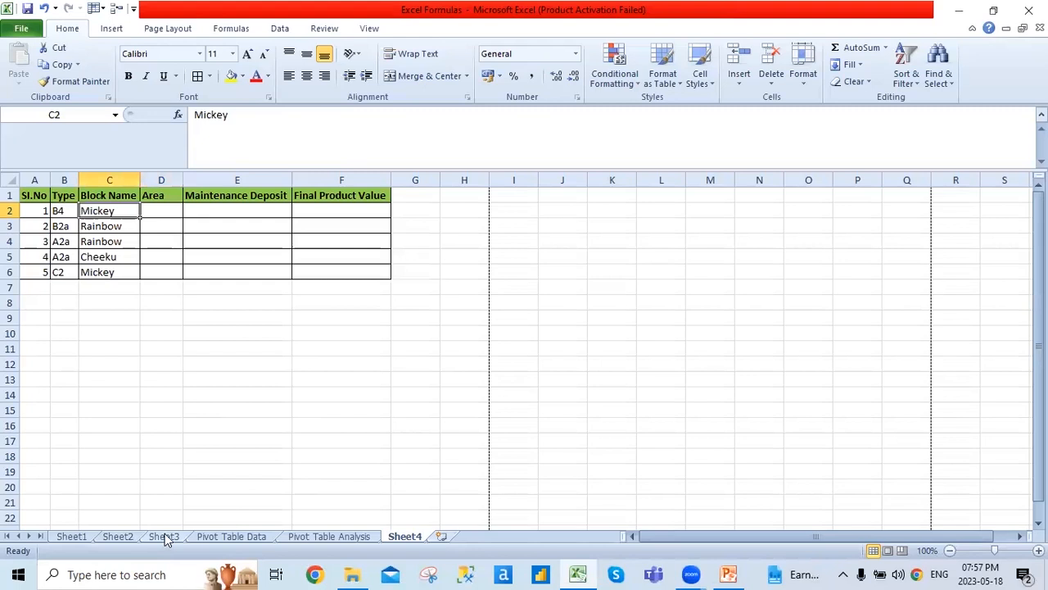
click(211, 539)
click(106, 214)
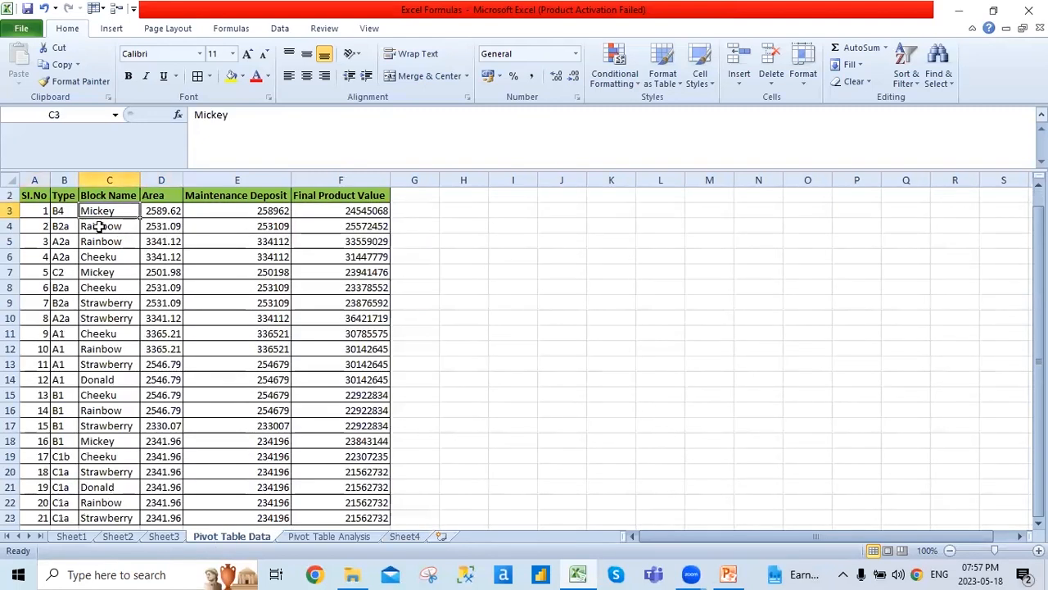
click(72, 215)
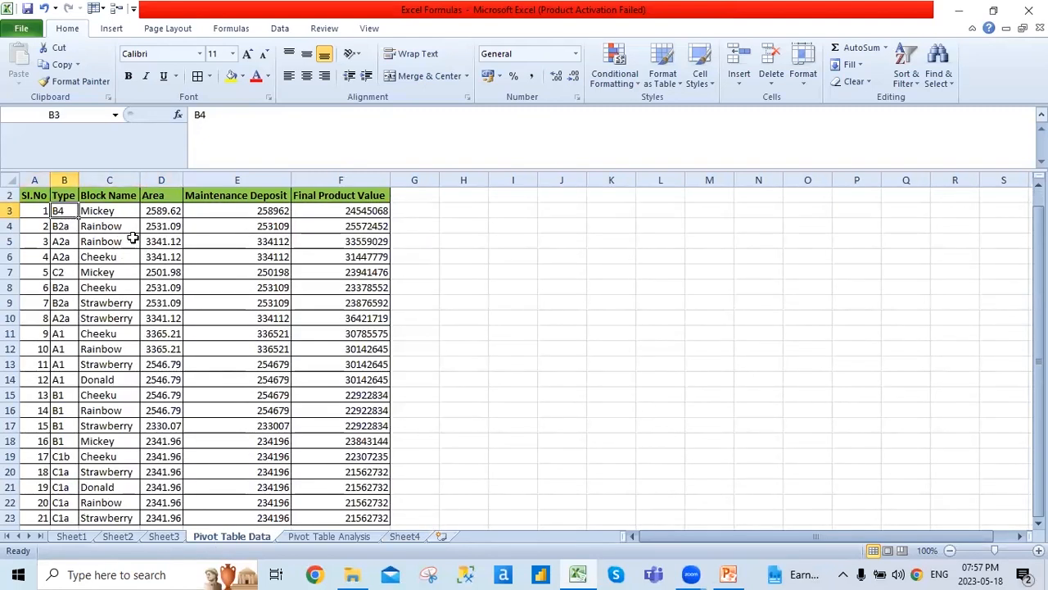
click(154, 213)
click(113, 211)
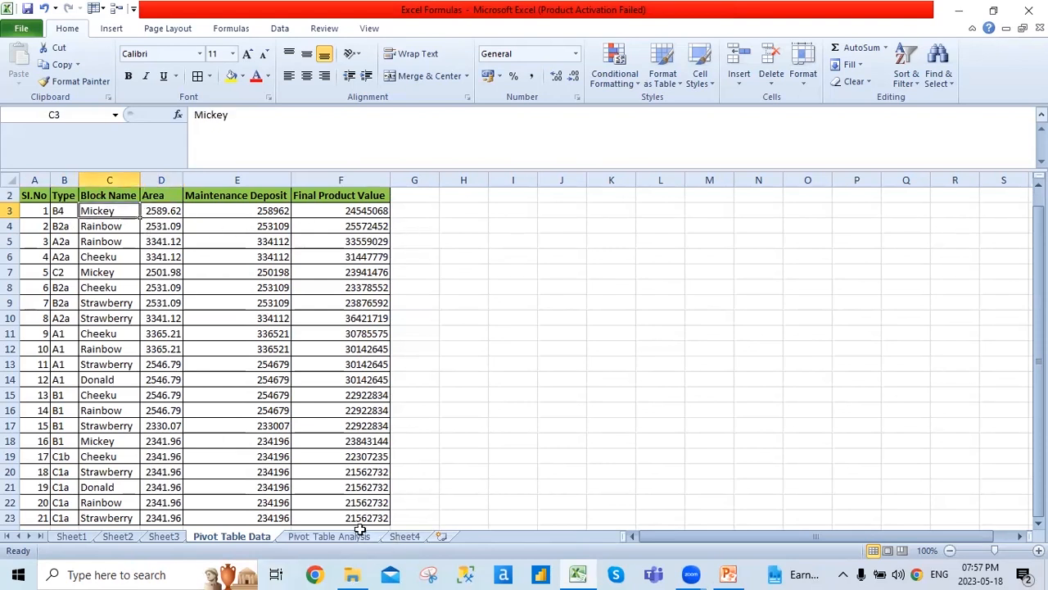
click(164, 537)
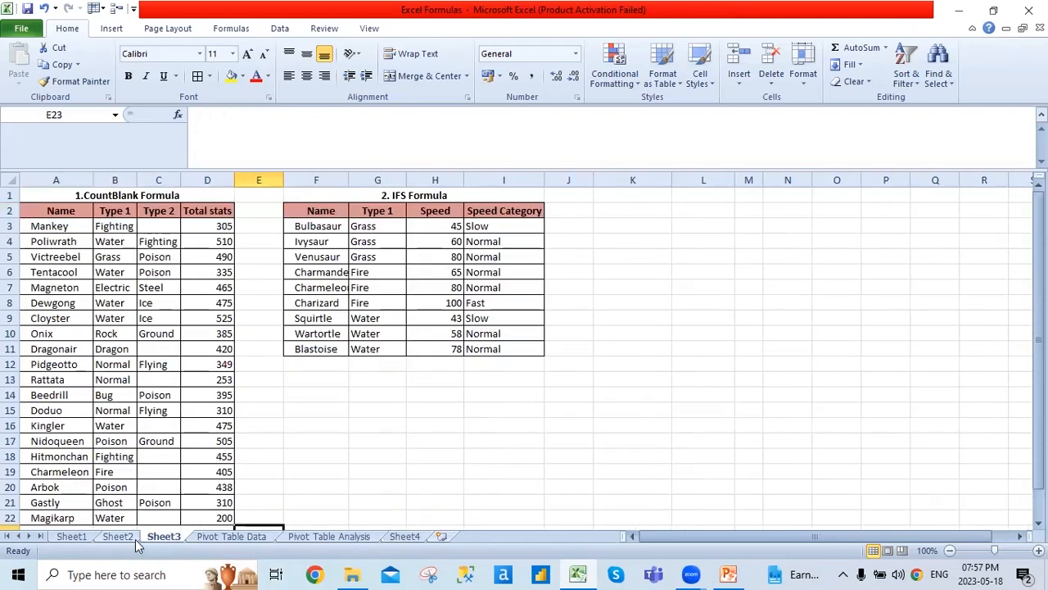
click(119, 537)
click(102, 229)
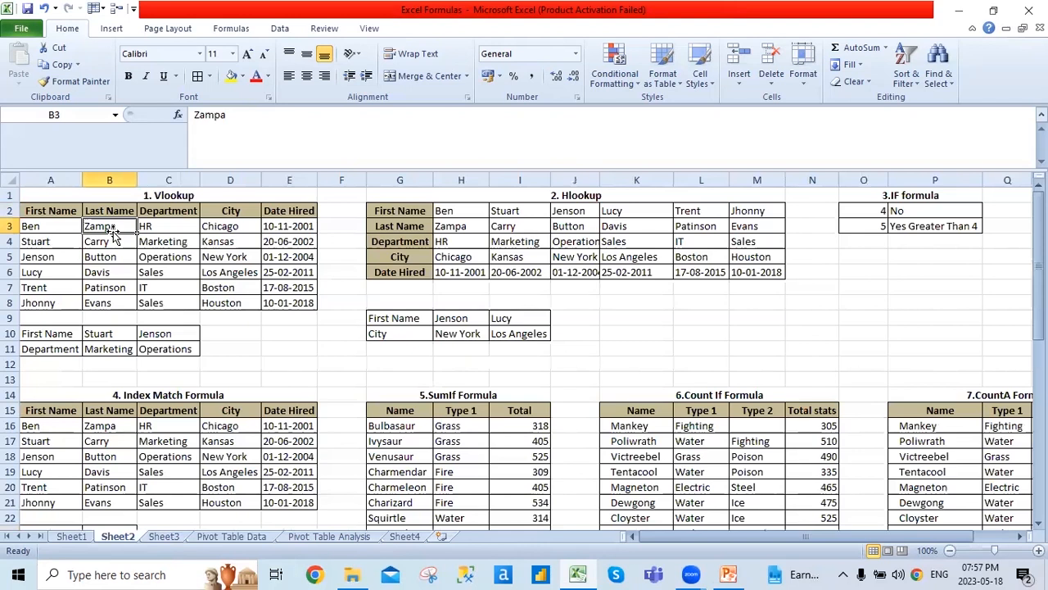
click(158, 289)
click(99, 230)
click(231, 536)
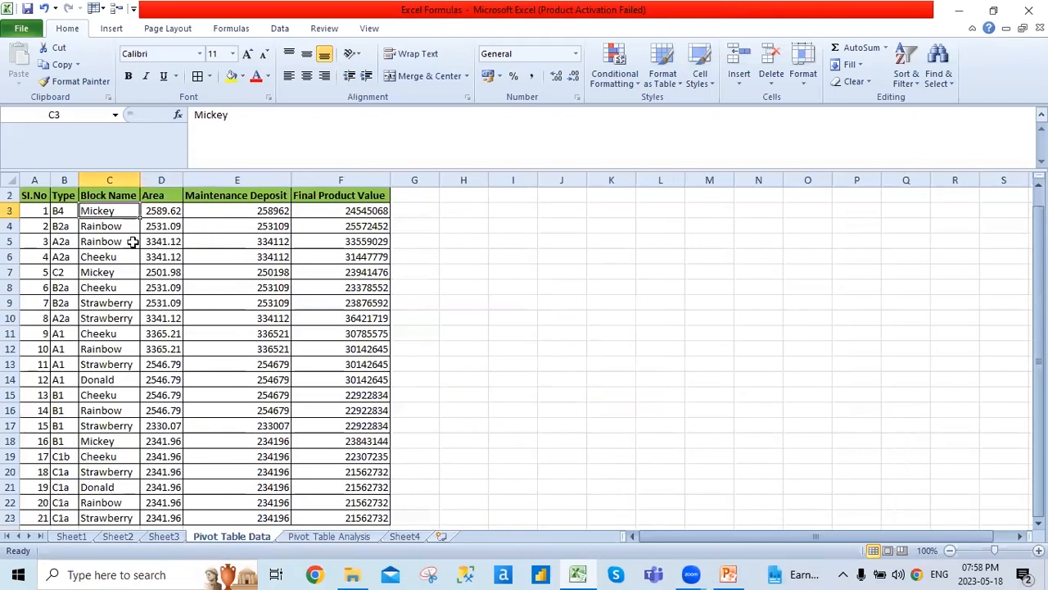
- Copy the first row's area value from cell D3 of Pivot Table Data into cell D2 of Sheet4
click(146, 210)
key(ctrl+c)
click(405, 535)
click(154, 212)
key(ctrl+v)
key(Escape)
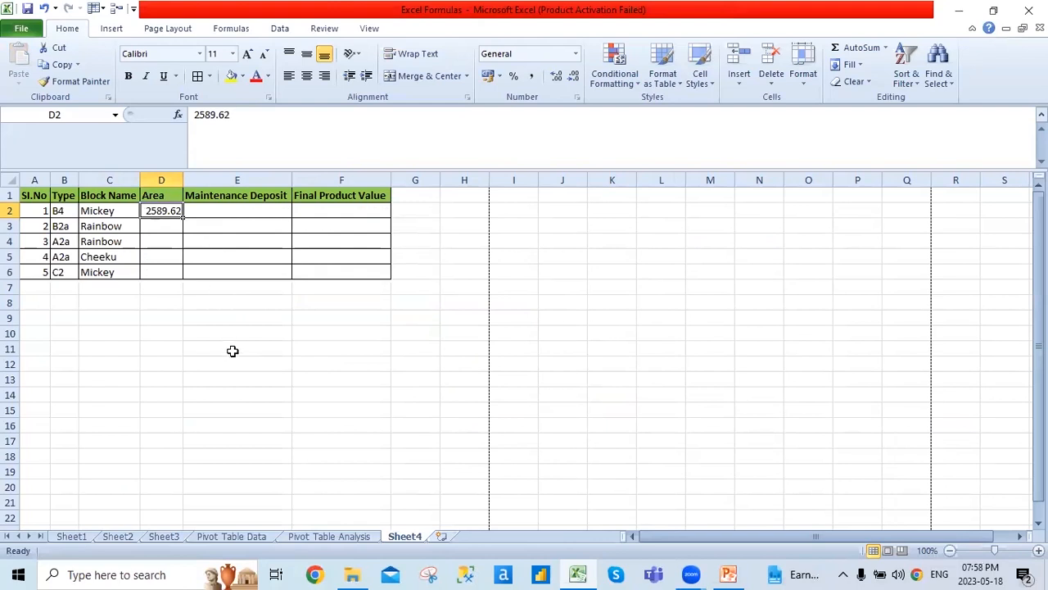
- Begin a VLOOKUP formula in cell D3 of Sheet4 with the serial number in A3 as the lookup value
click(171, 223)
click(162, 209)
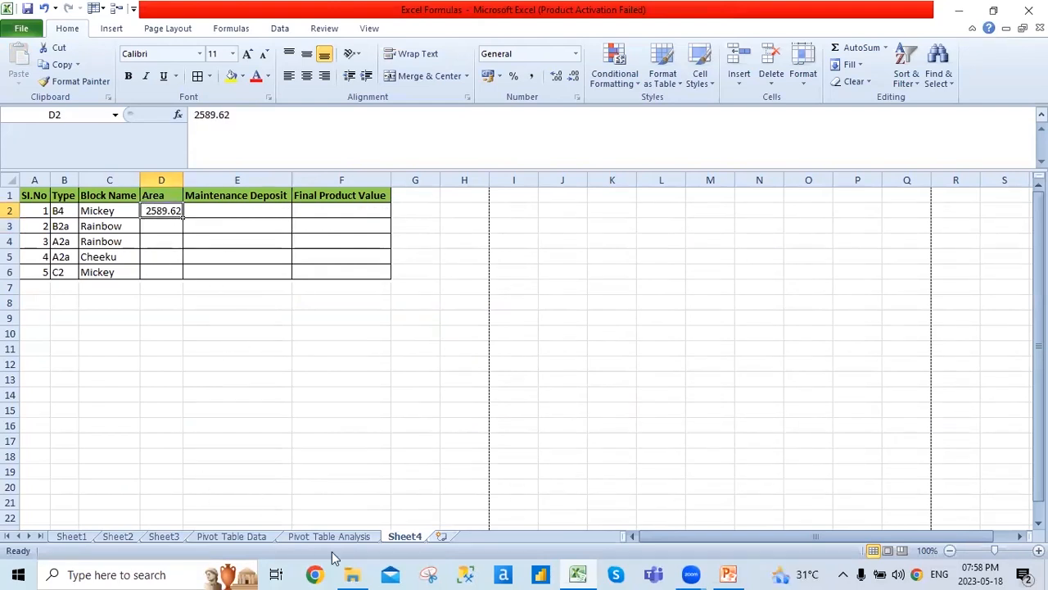
click(156, 230)
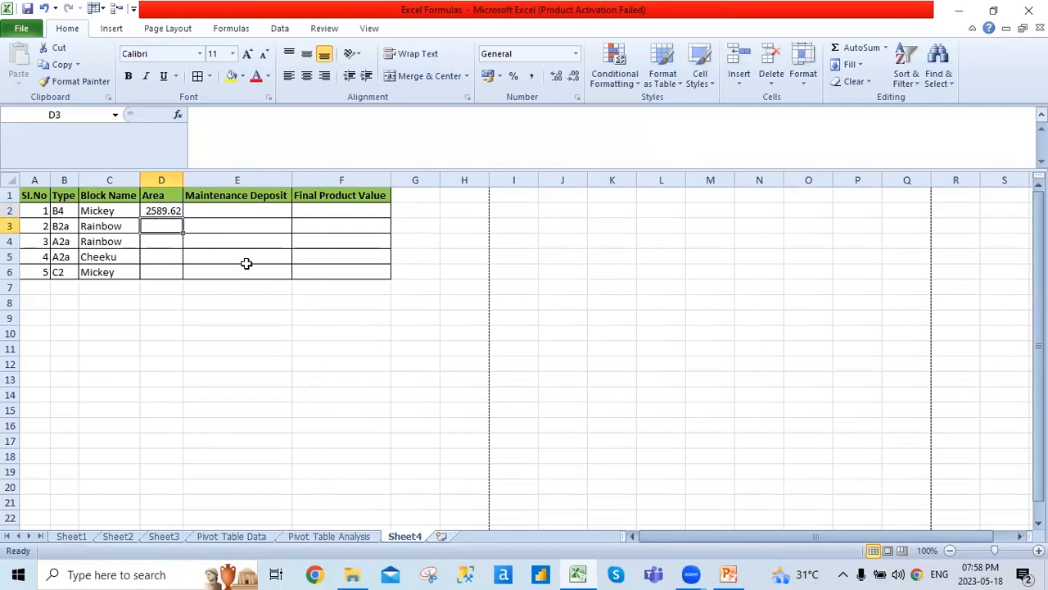
text(=vl)
key(Tab)
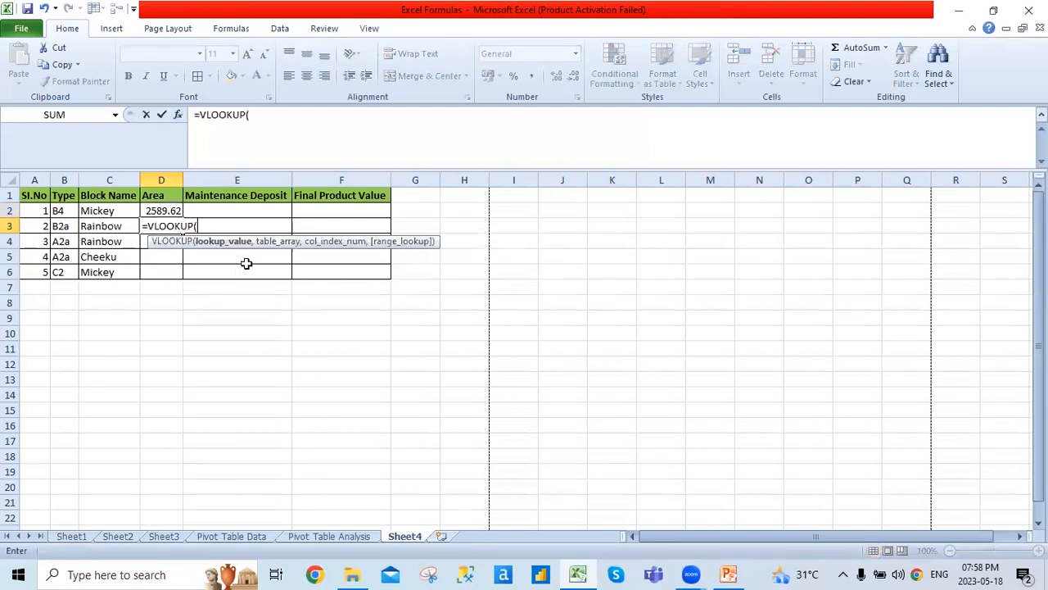
key(Left)
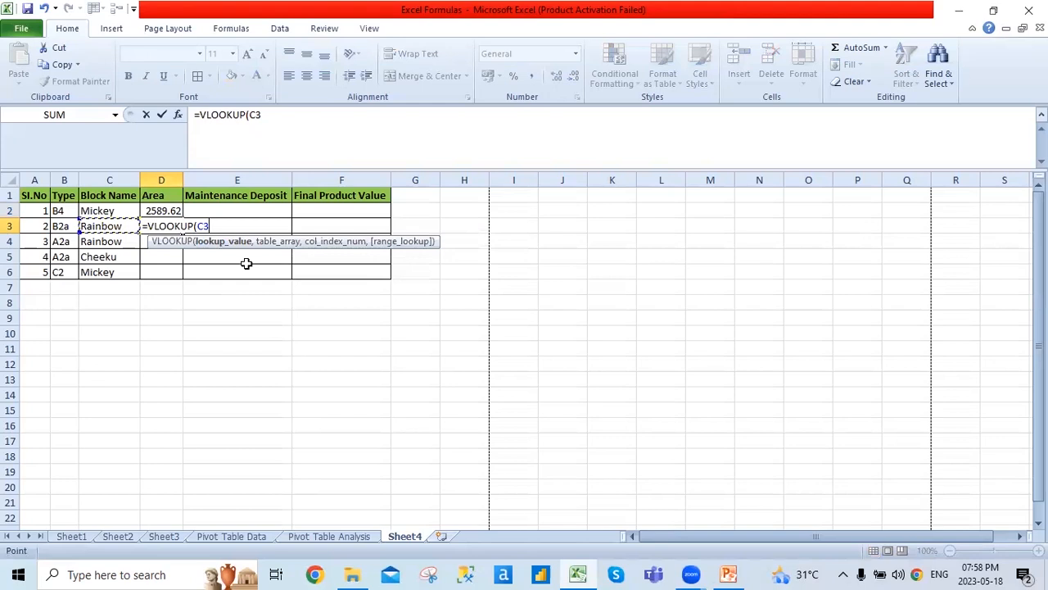
key(Left)
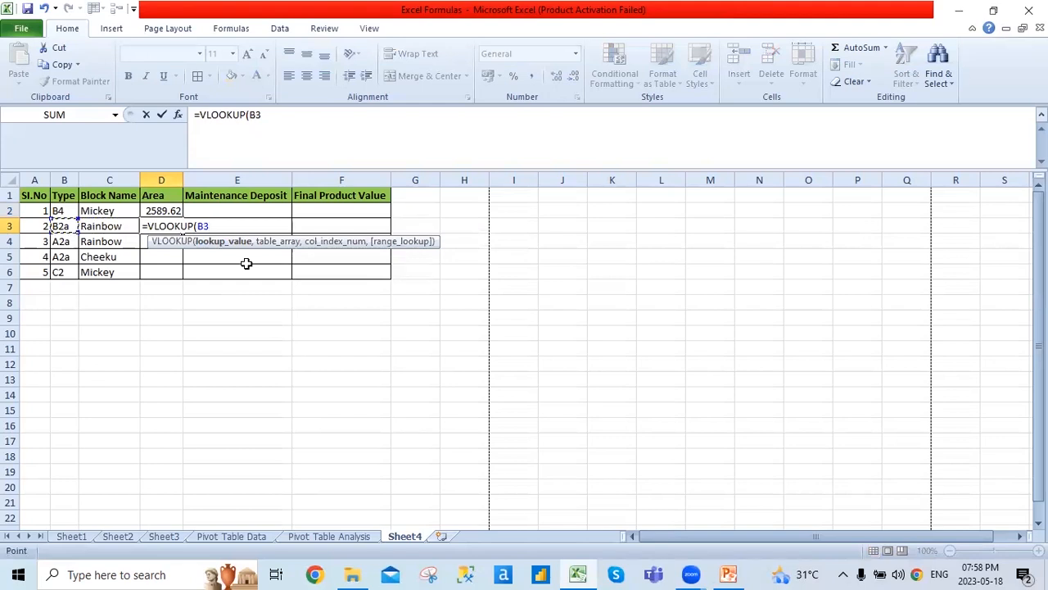
key(Right)
key(Left)
key(Left)
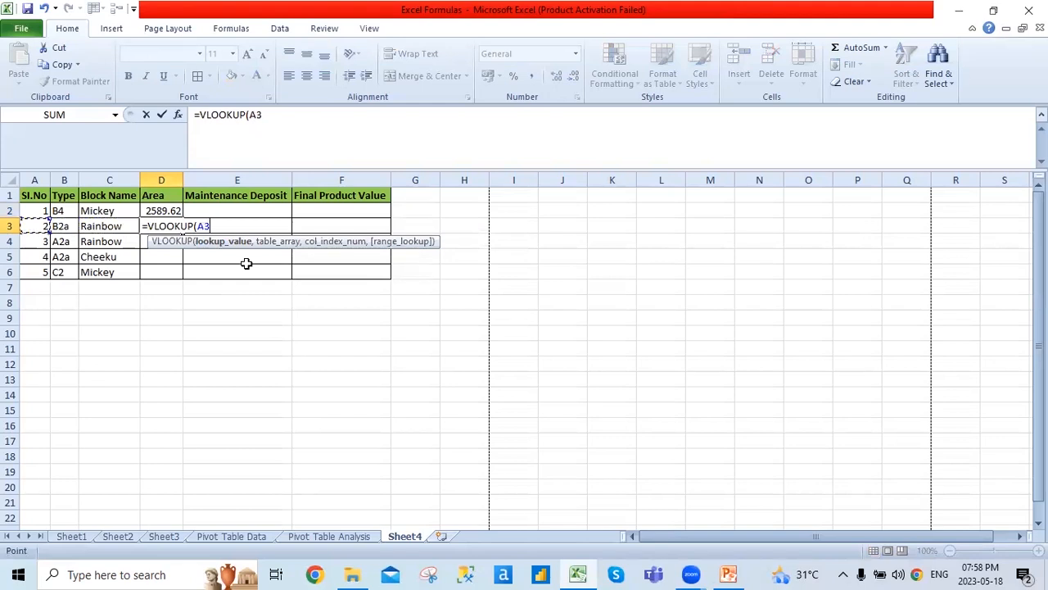
text(,)
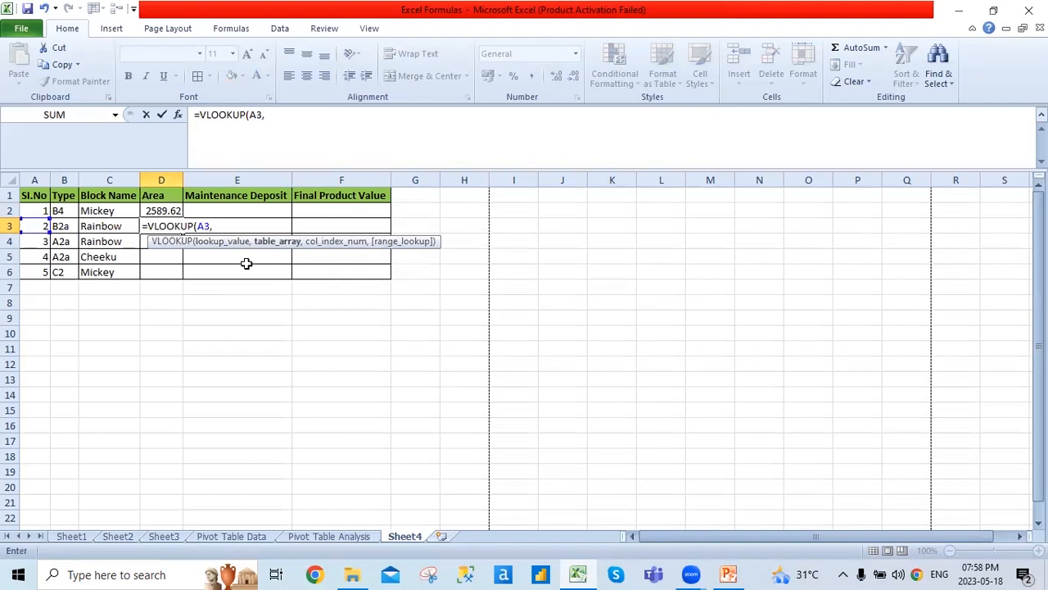
- Replace the lookup value in the D3 formula with the block name in C3
click(128, 226)
key(BackSpace)
key(BackSpace)
key(BackSpace)
key(BackSpace)
key(BackSpace)
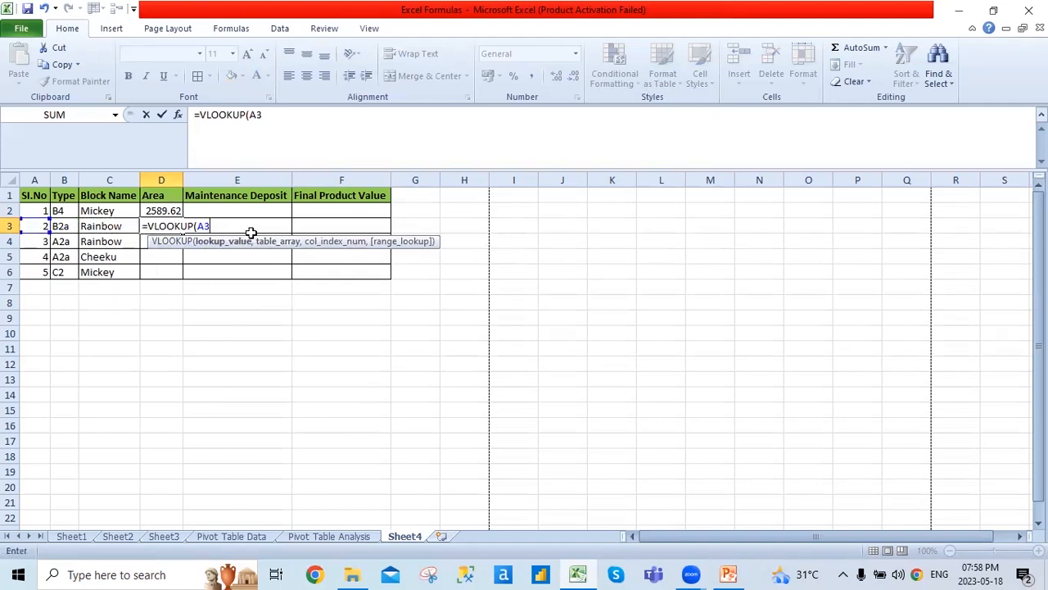
click(120, 226)
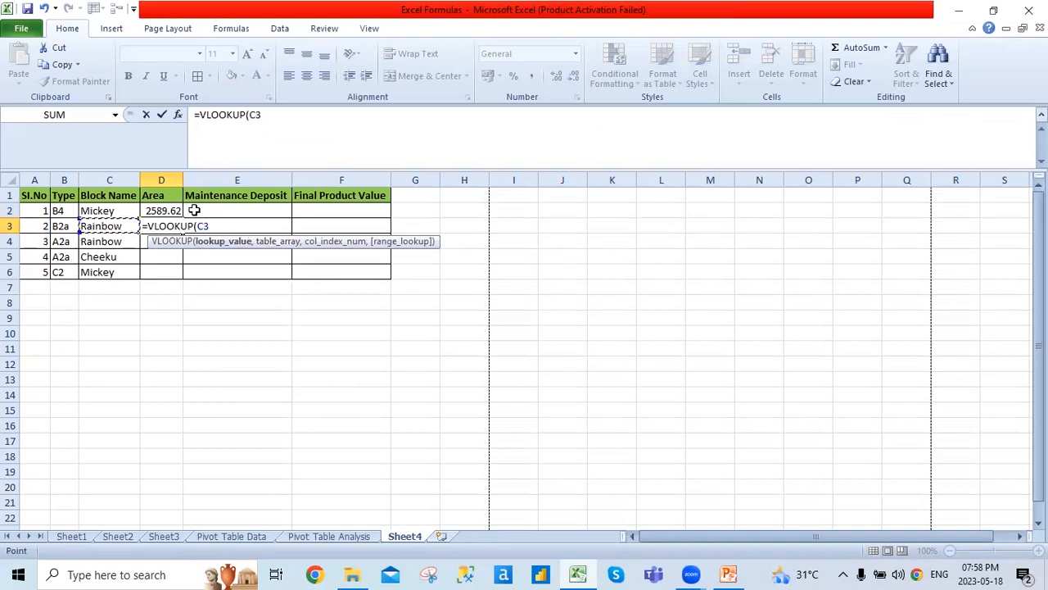
- Add the named range Data_Table as the table array and 4 as the column index of the D3 lookup
text(,P)
key(BackSpace)
text(Da)
key(Tab)
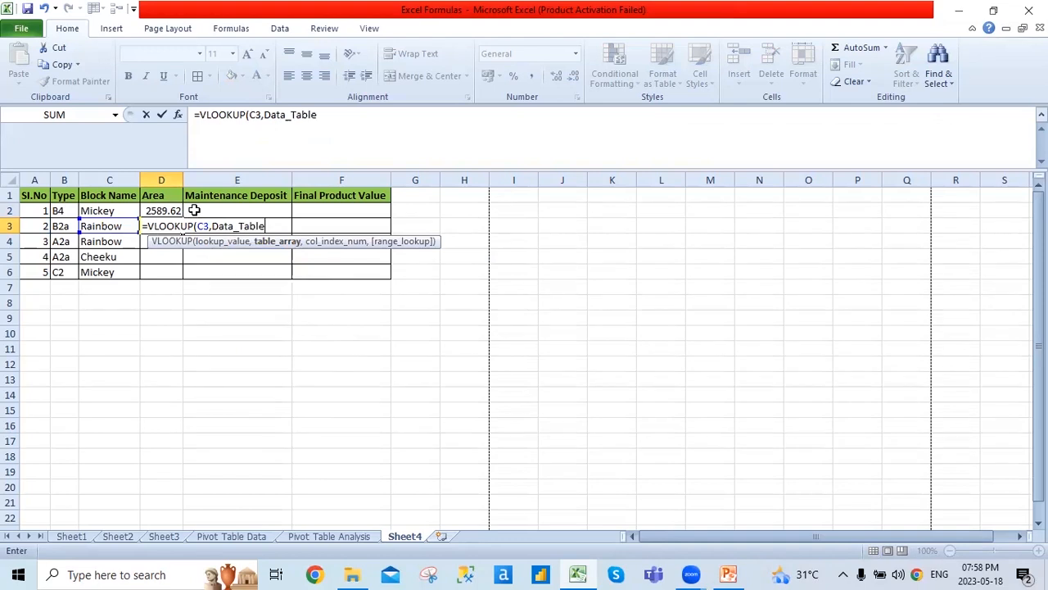
text(,4)
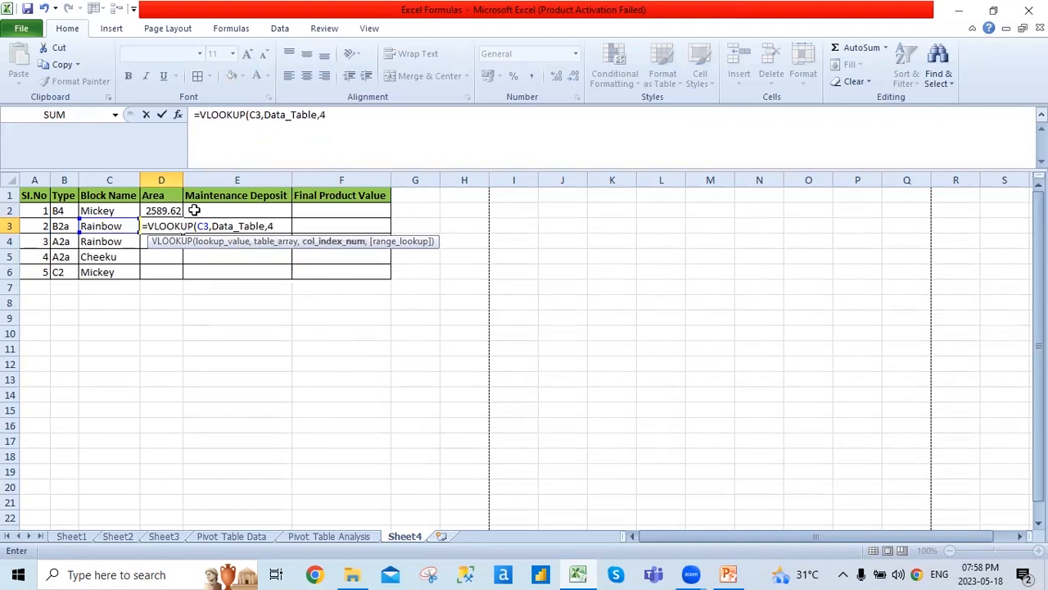
- Set the D3 lookup to exact match with FALSE, enter the formula and reselect the cell
text(,)
key(Down)
text())
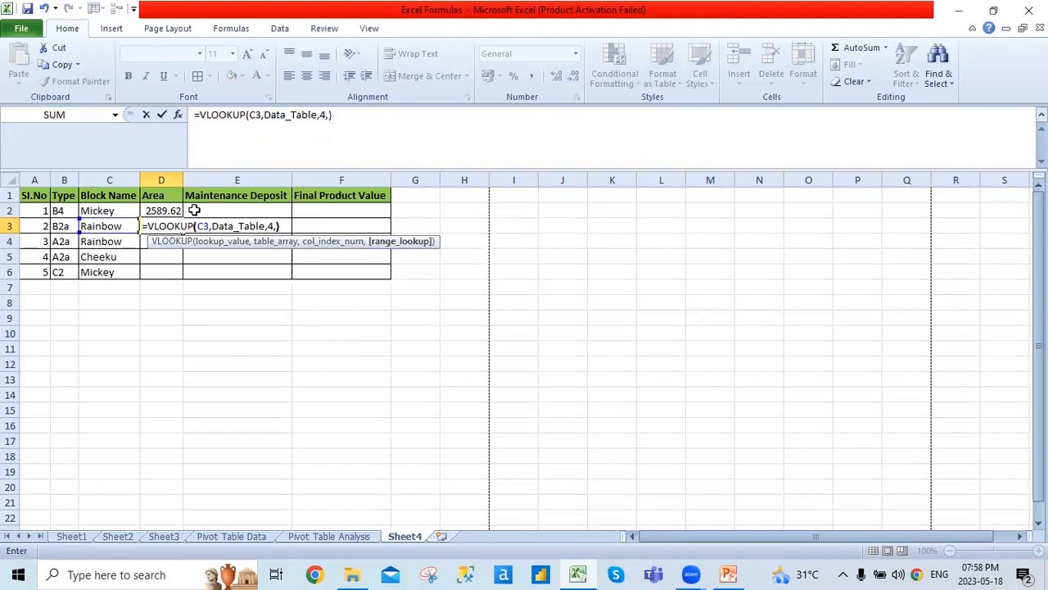
key(BackSpace)
key(Down)
key(Tab)
text())
key(Return)
key(Up)
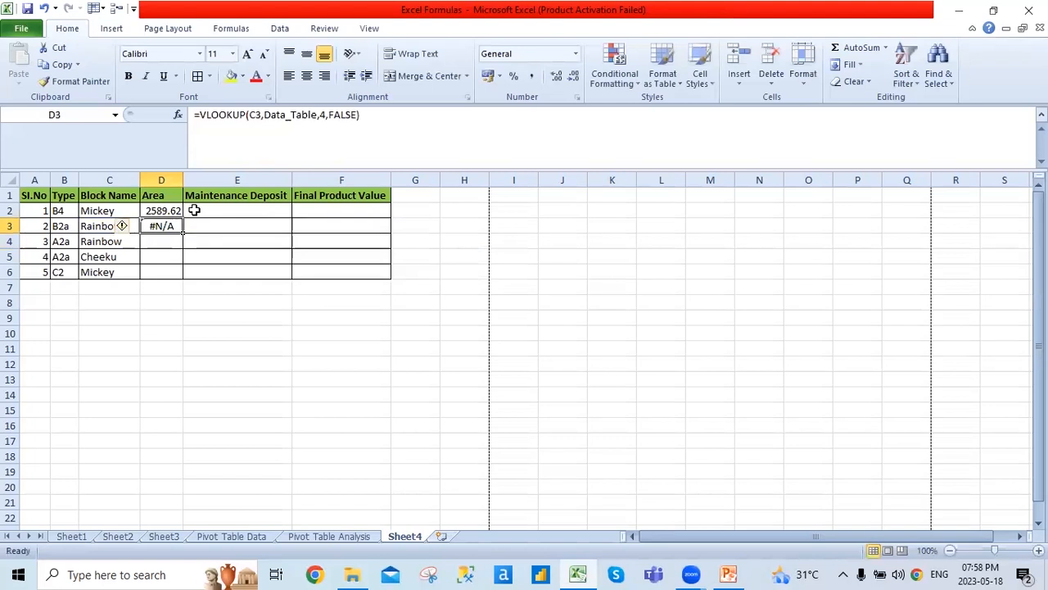
- Fill the area value from cell D2 down into D3
key(Up)
key(shift+Down)
key(ctrl+d)
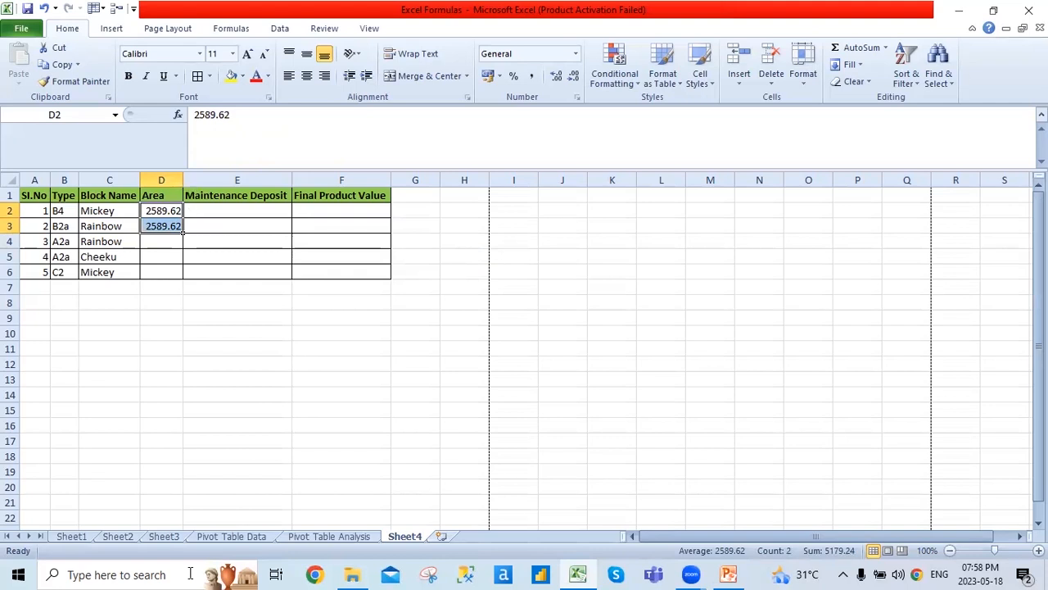
- Check the source records on the Pivot Table Data sheet and return to Sheet4
click(229, 537)
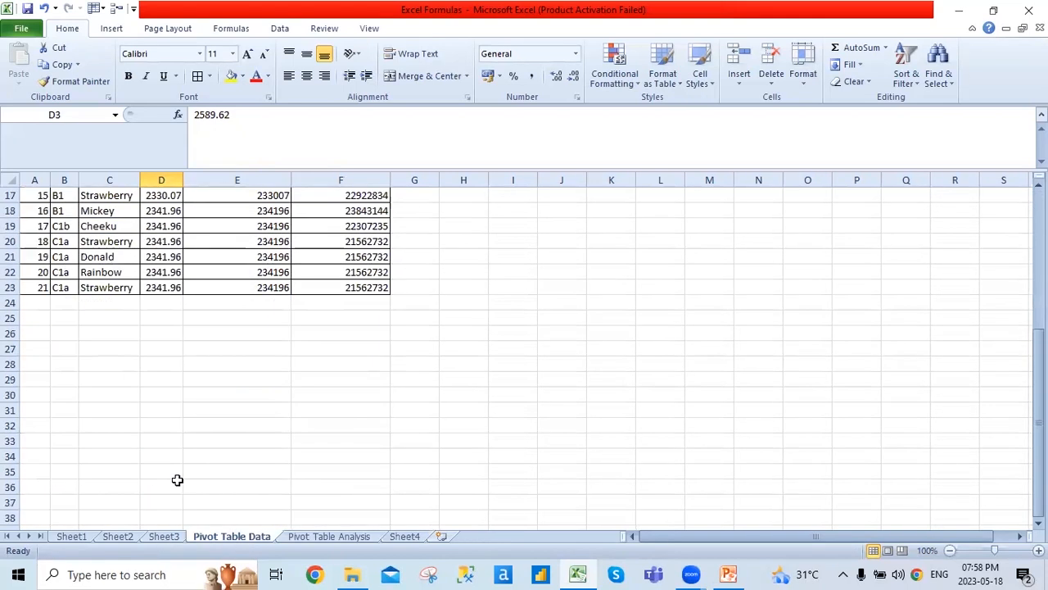
scroll(82, 350, up, 1)
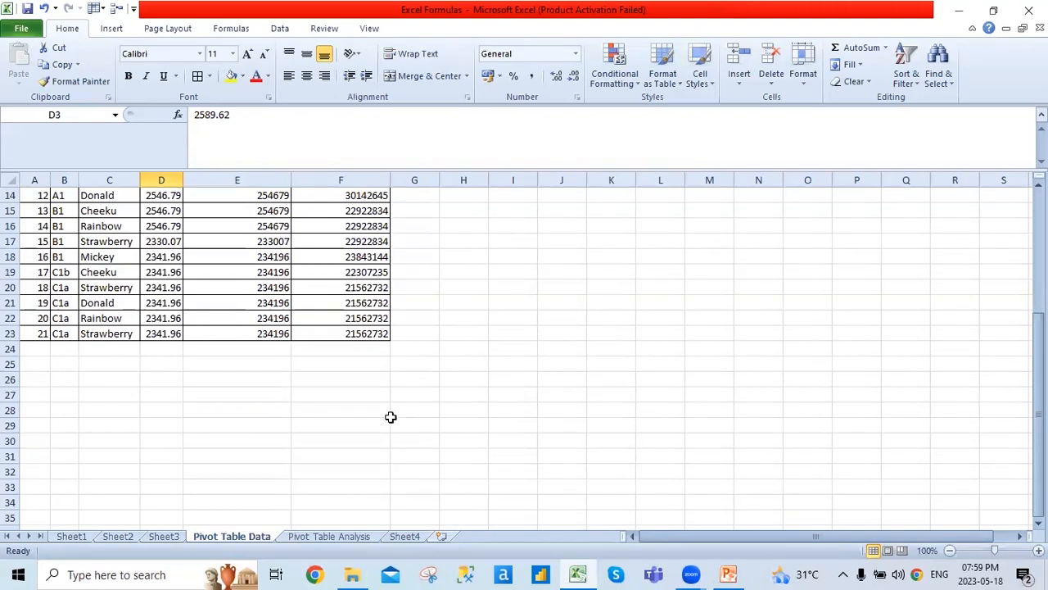
scroll(393, 420, up, 5)
click(405, 536)
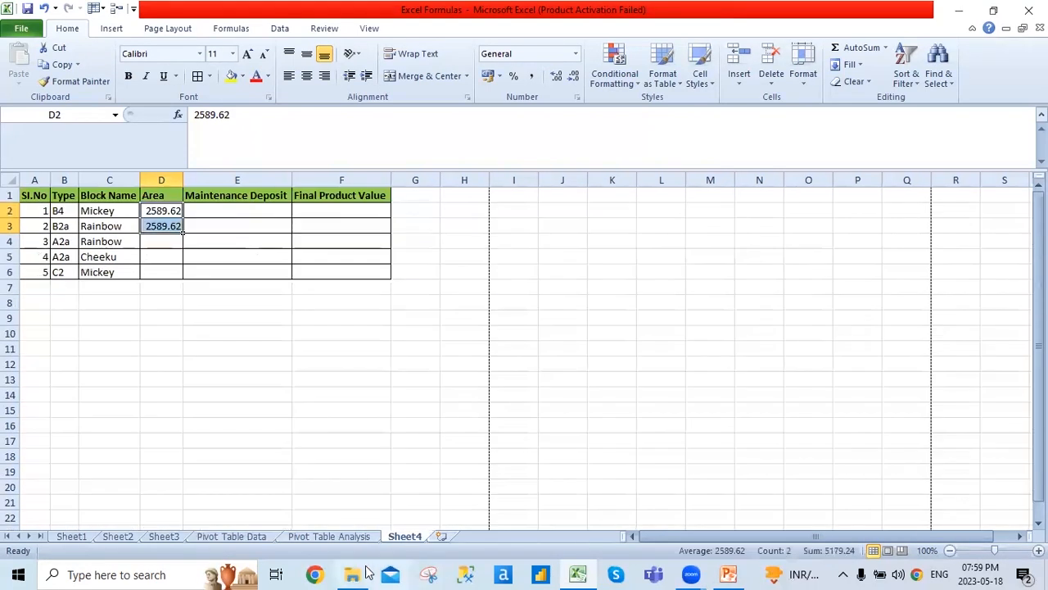
- Switch to PowerPoint to review the favourite shortcuts table, comparing it with Sheet4 in Excel with cell E8 selected
click(728, 574)
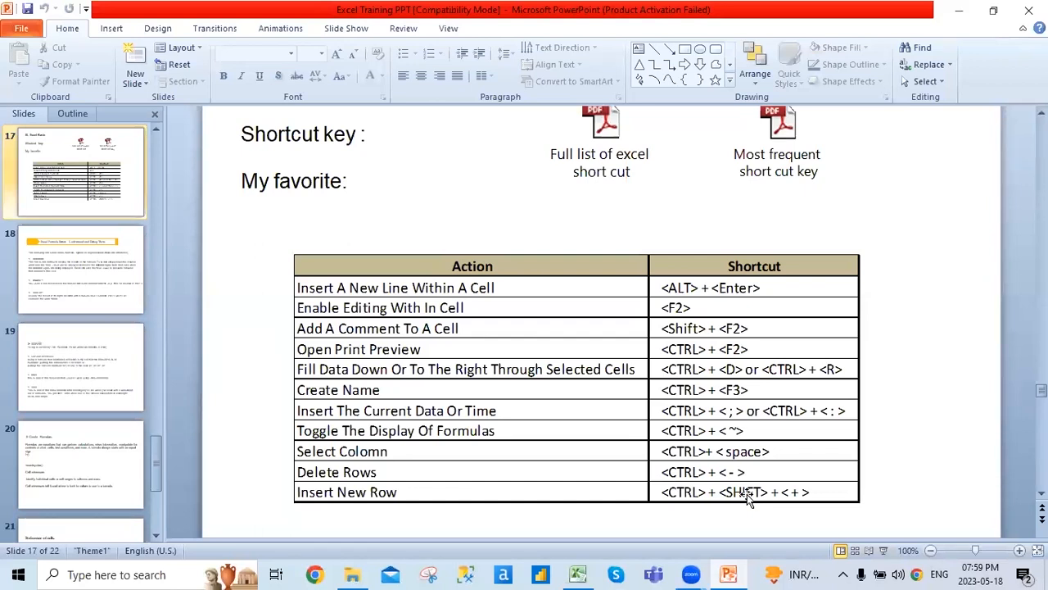
key(alt+Tab)
click(218, 250)
click(220, 311)
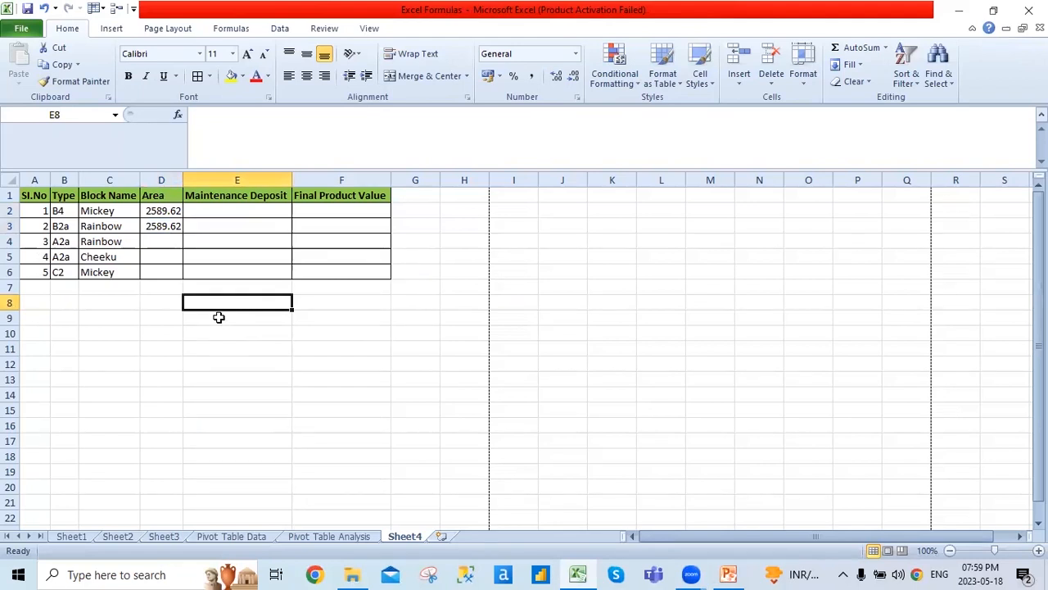
key(alt+Tab)
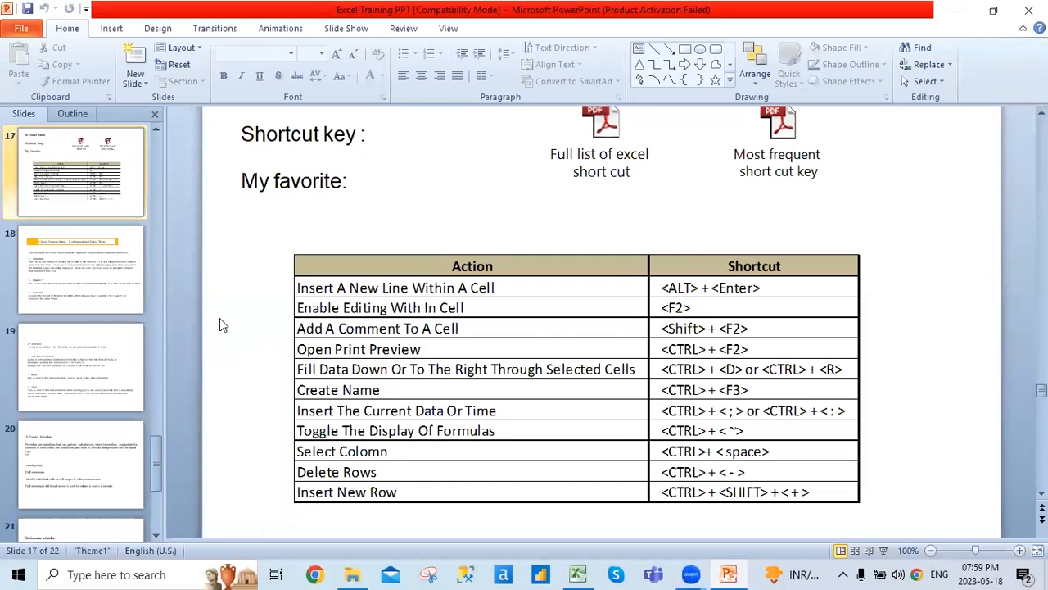
key(alt+Tab)
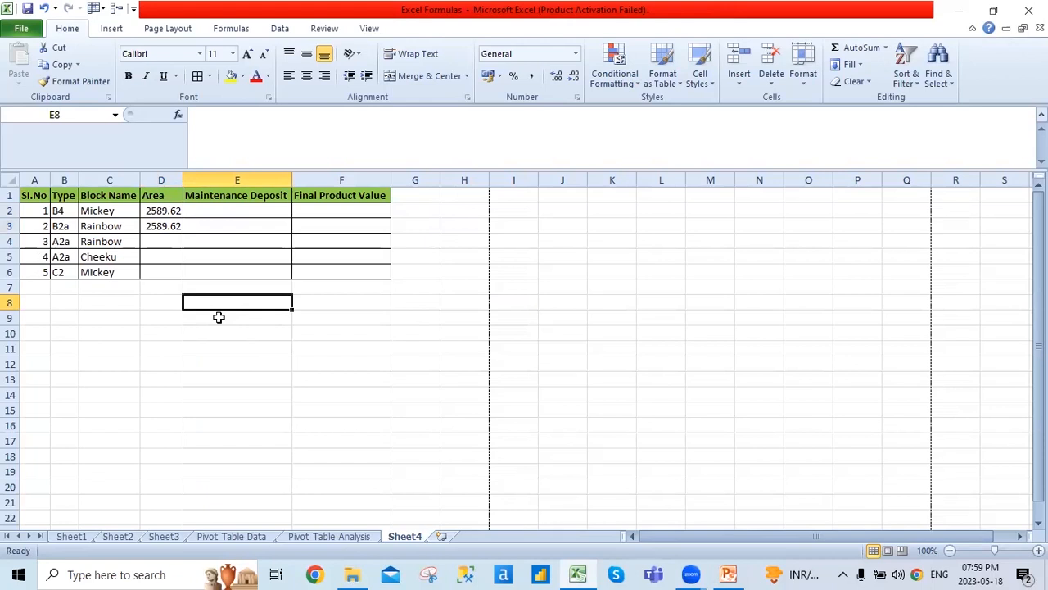
key(alt+Tab)
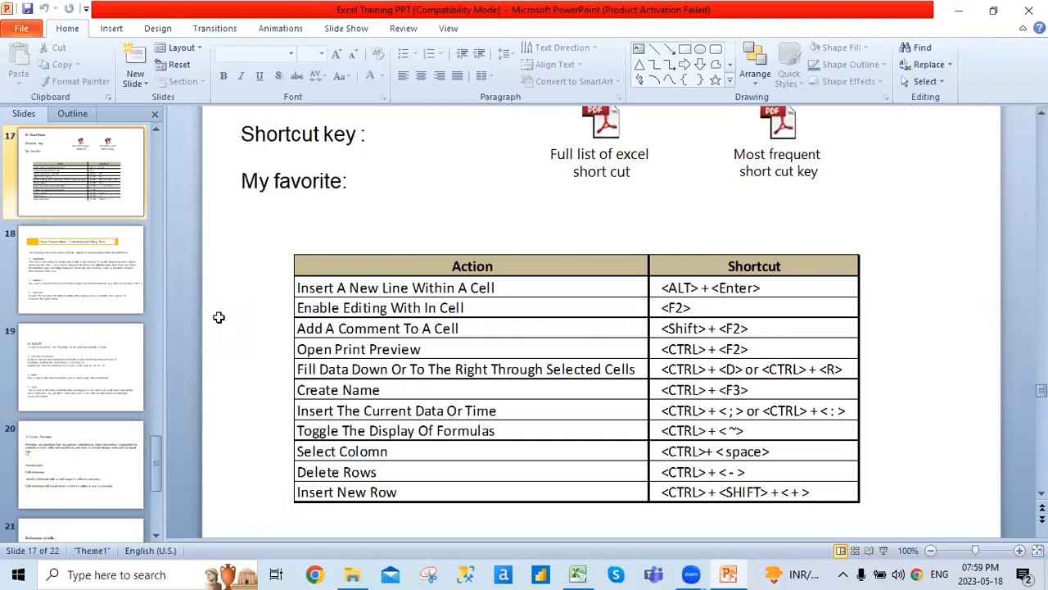
- Return to Excel, select the whole of column E on Sheet4, and recheck the PowerPoint shortcut list
key(alt+Tab)
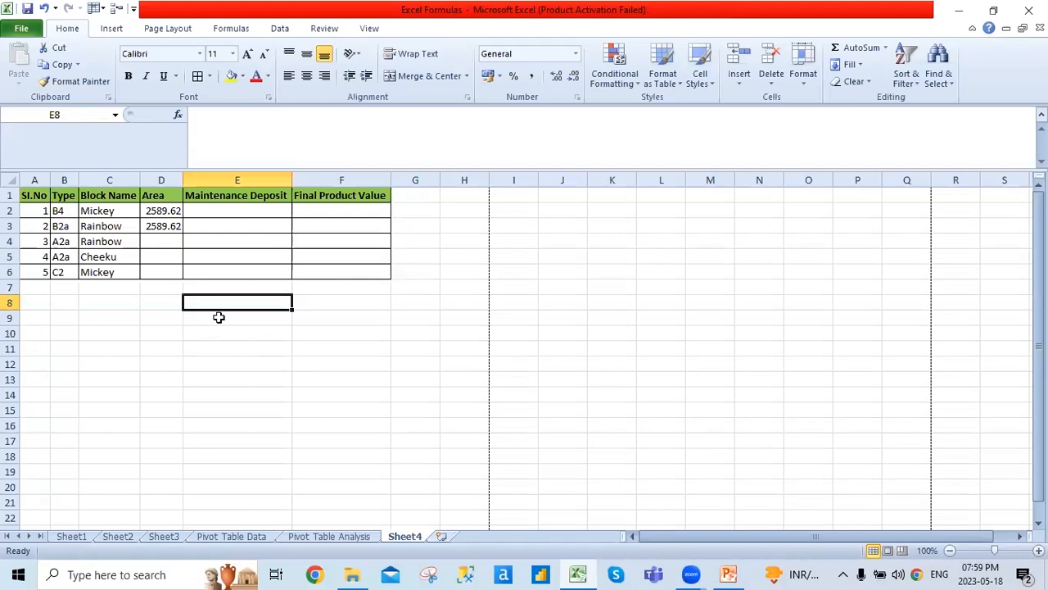
key(ctrl+space)
key(alt+Tab)
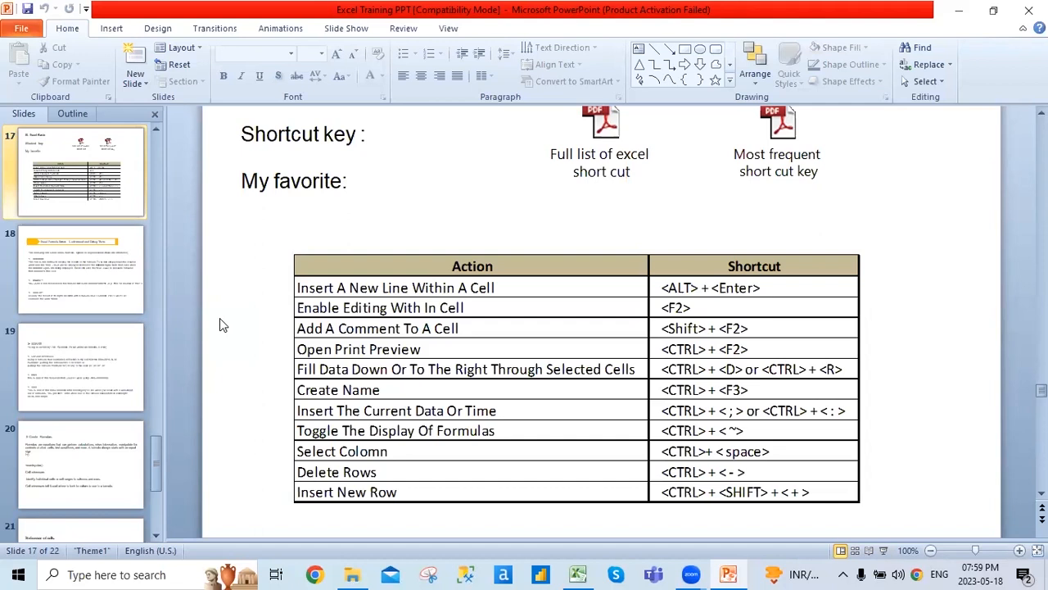
key(alt+Tab)
click(428, 213)
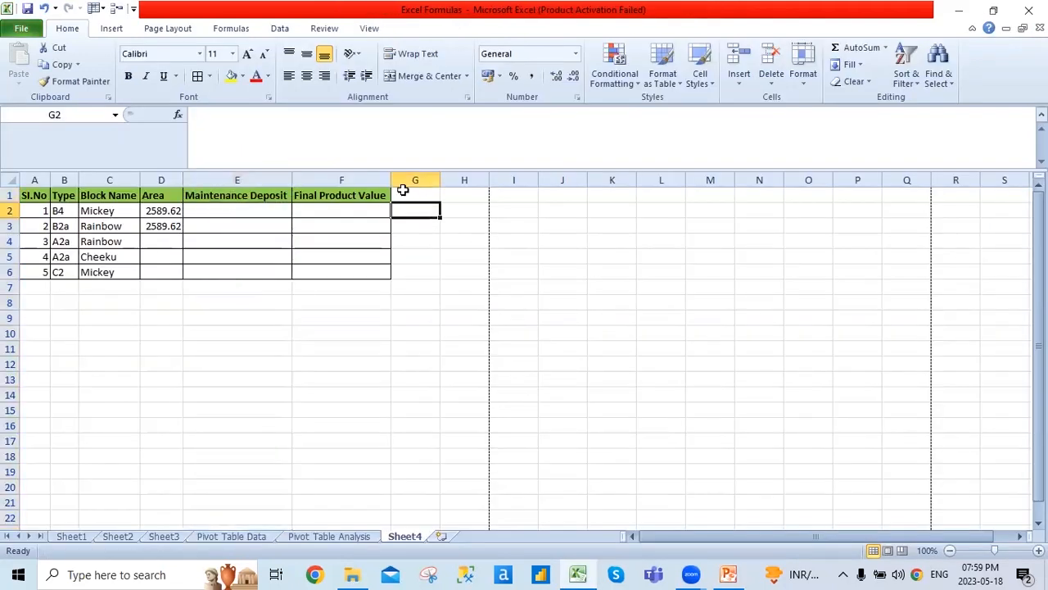
- Open the delete options for empty cell E9, cancel them, and consult the PowerPoint shortcut list again
click(206, 319)
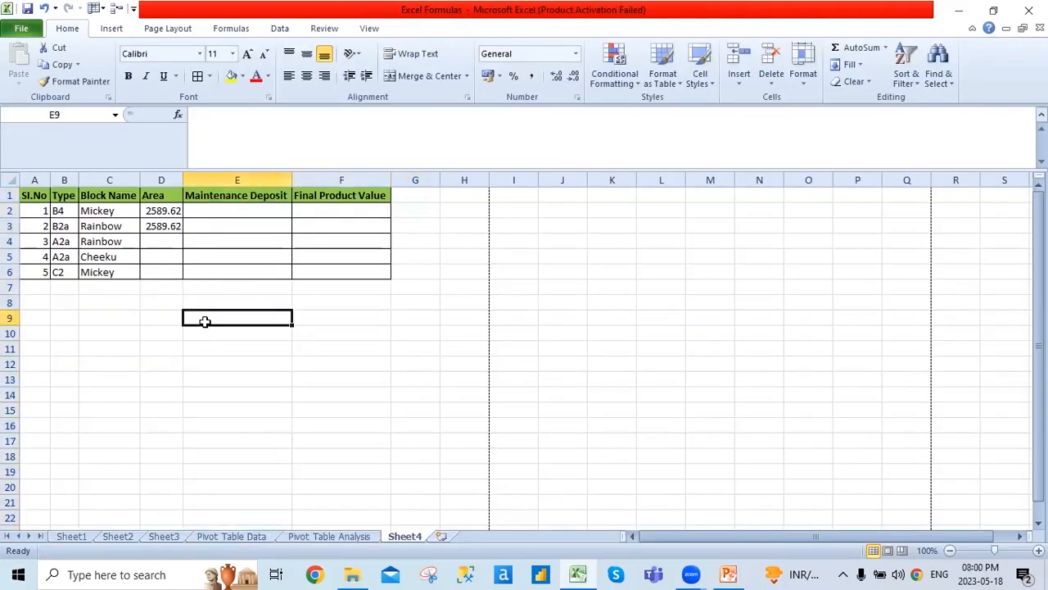
key(ctrl+minus)
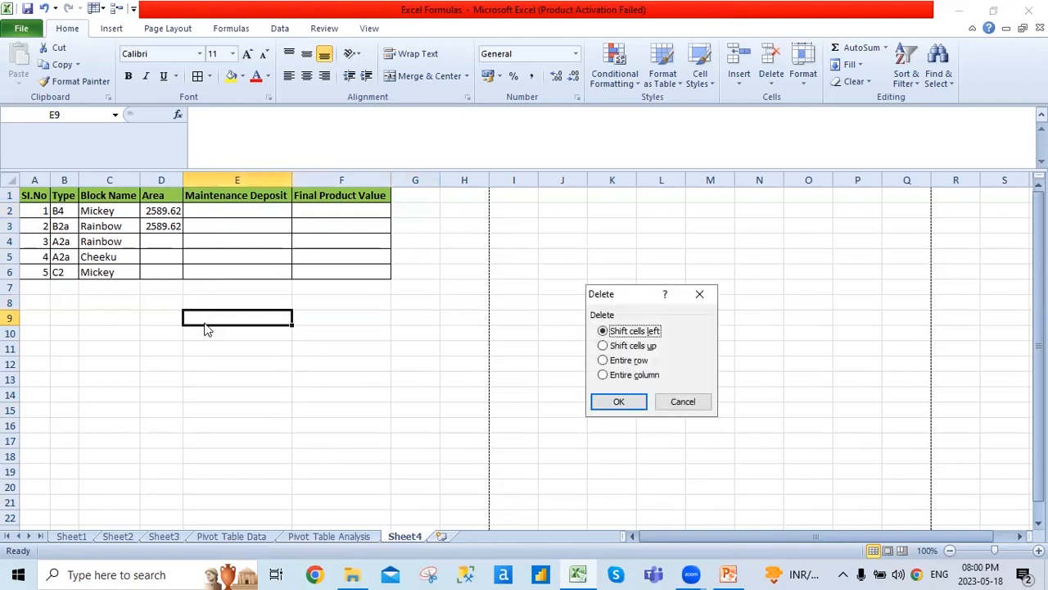
key(Escape)
key(alt+Tab)
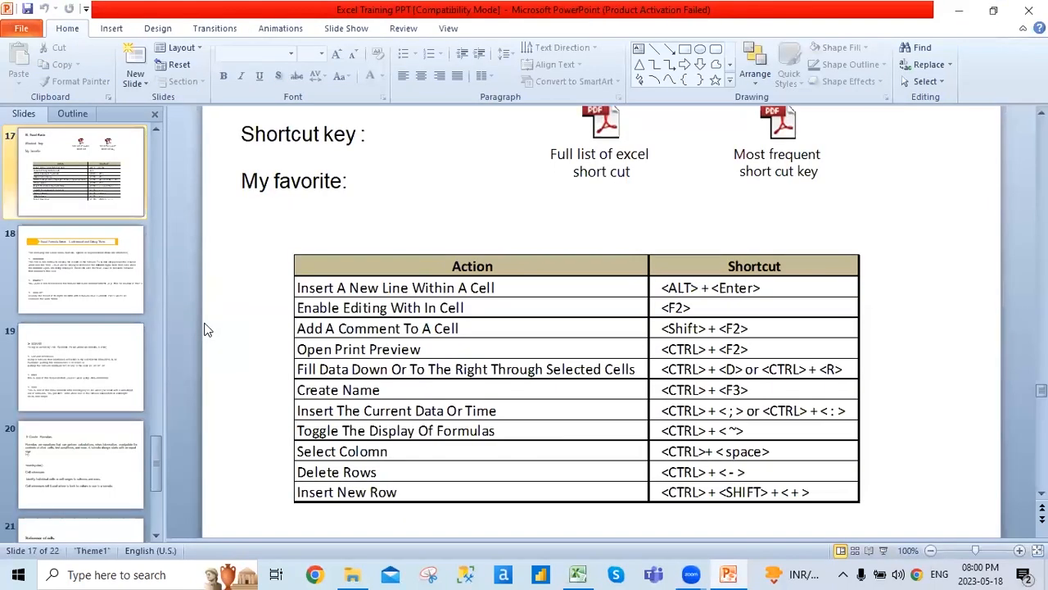
key(alt+Tab)
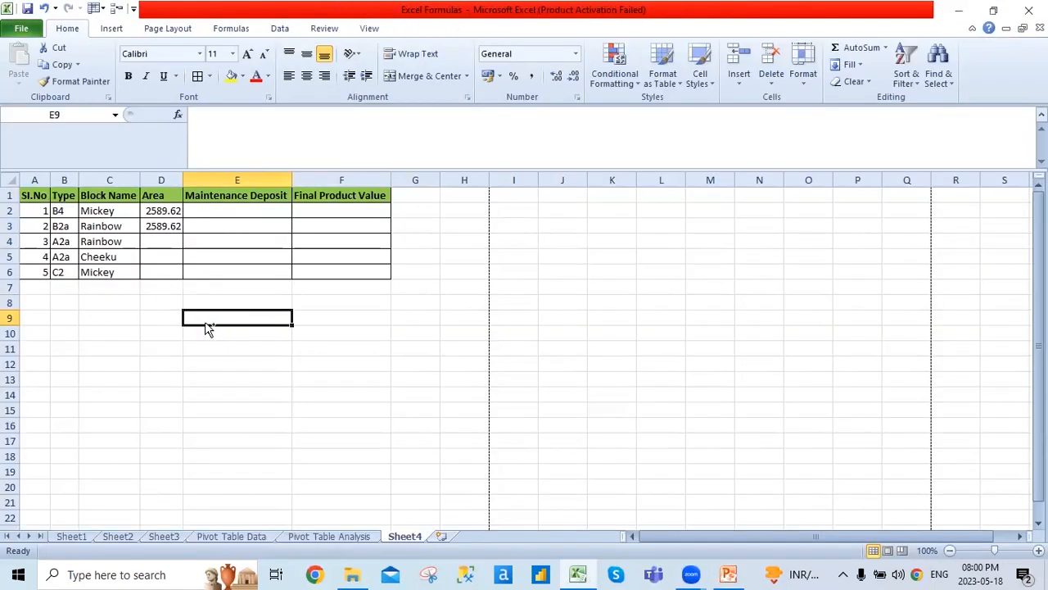
- Try inserting a blank cell at B6 with cells shifted down, undo the insertion, and return to the PowerPoint shortcut list
key(Up)
key(Up)
key(Up)
key(Up)
key(Left)
key(Left)
key(Left)
key(Down)
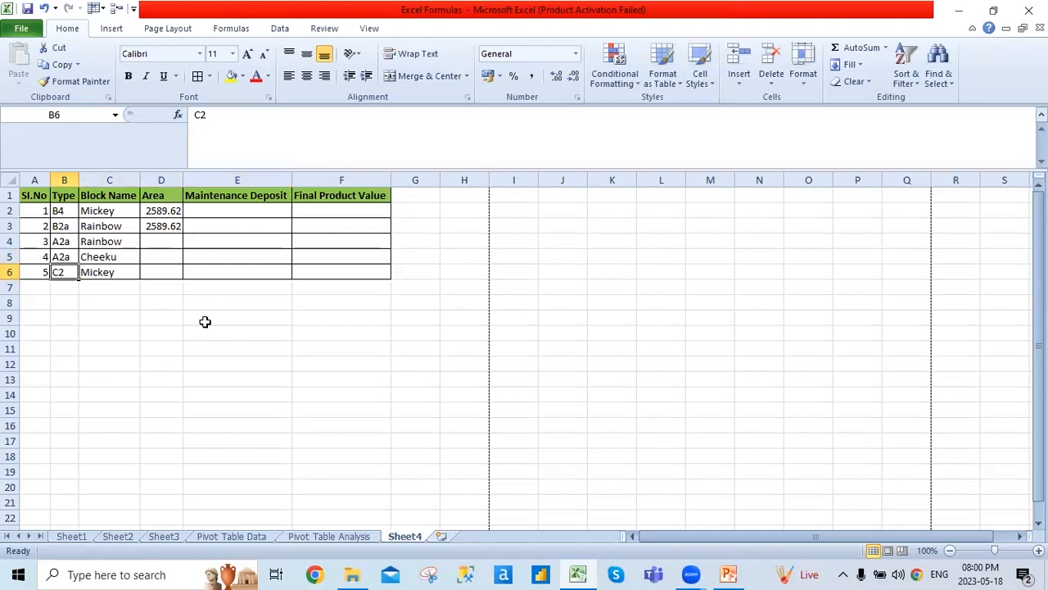
key(alt+Tab)
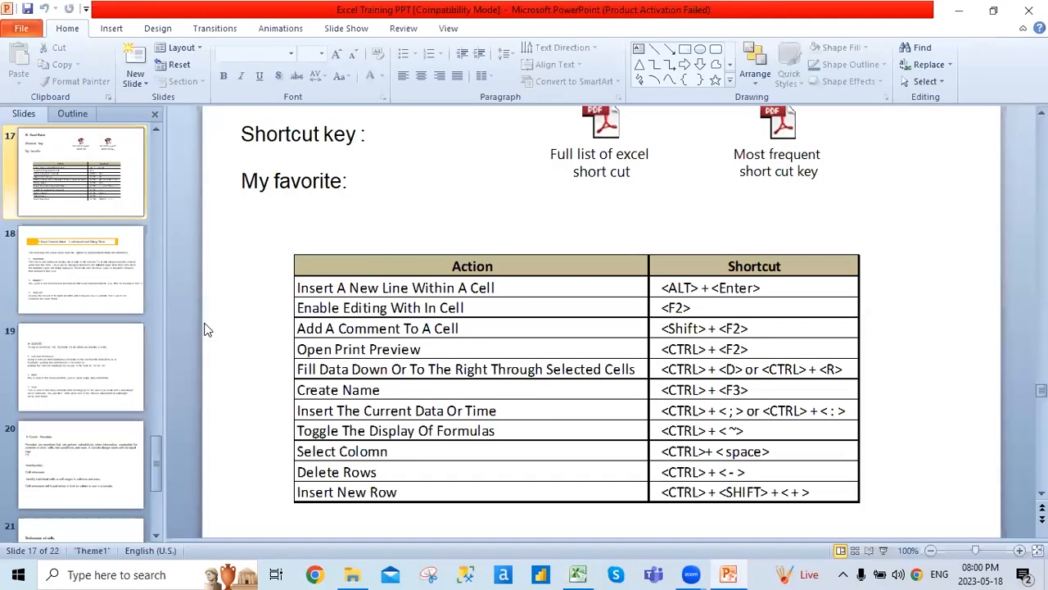
key(alt+Tab)
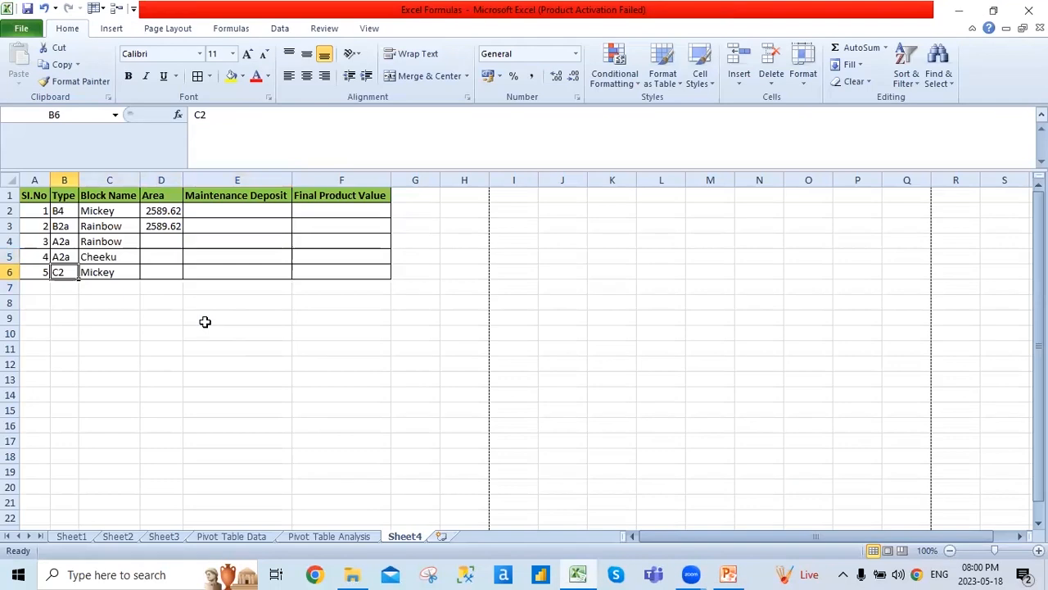
key(ctrl+shift+plus)
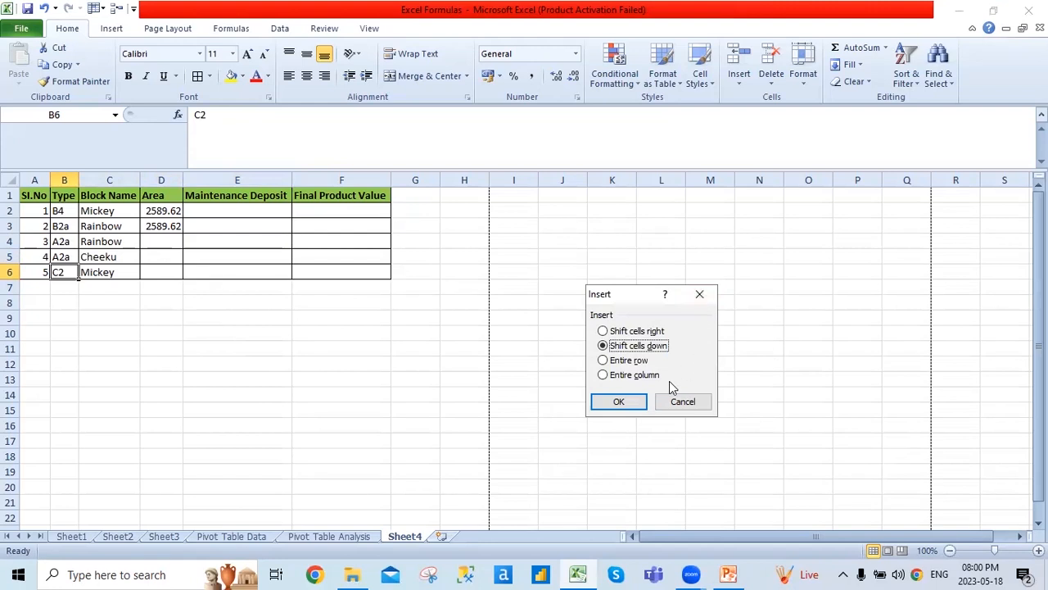
click(638, 403)
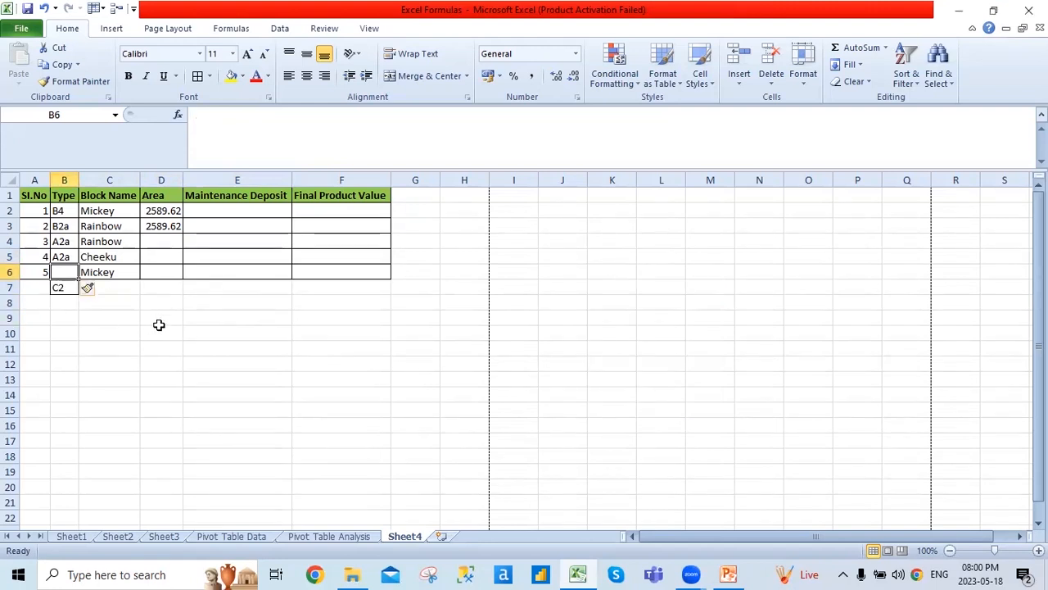
key(ctrl+z)
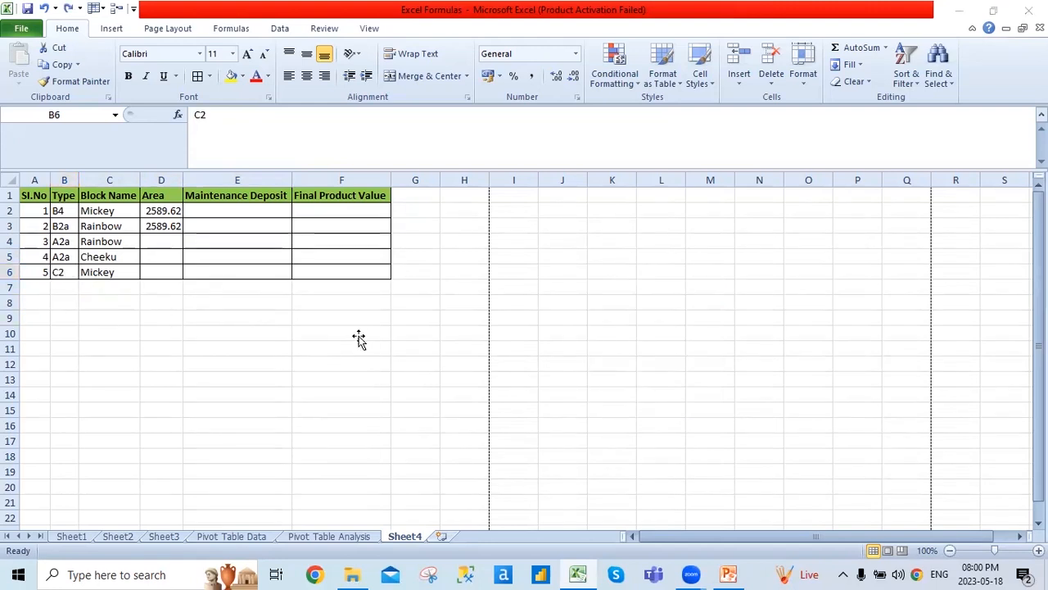
key(alt+Tab)
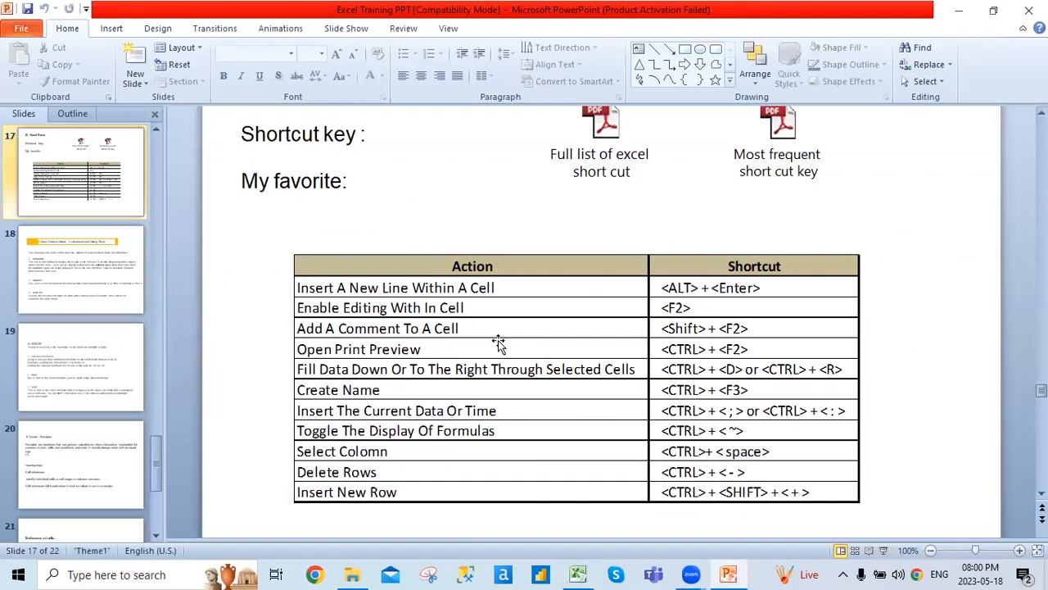
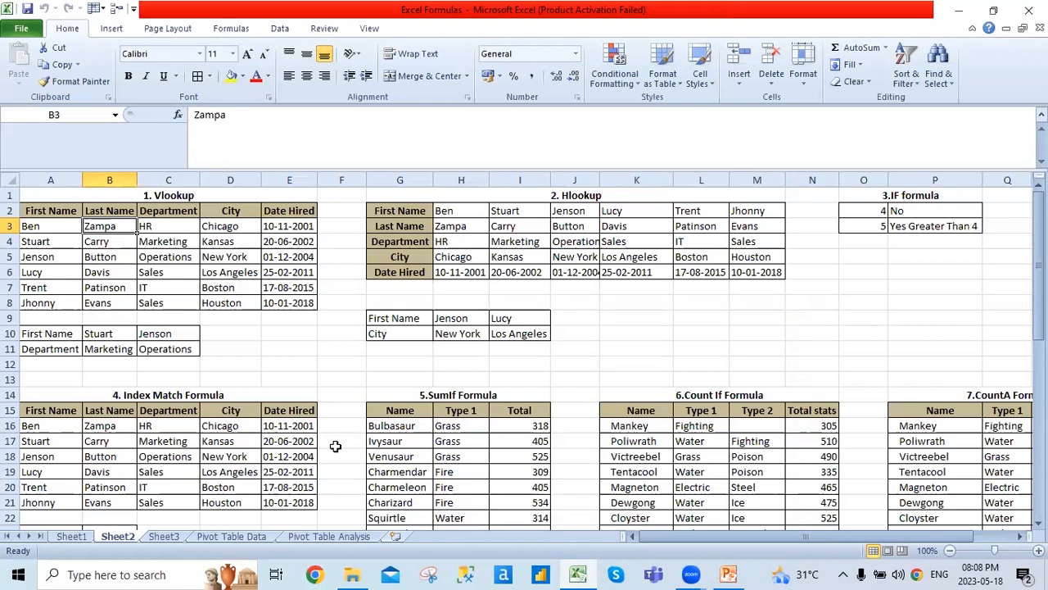
- Make the First Name and Department labels in A10:A11 below Sheet2's Vlookup table bold
click(56, 230)
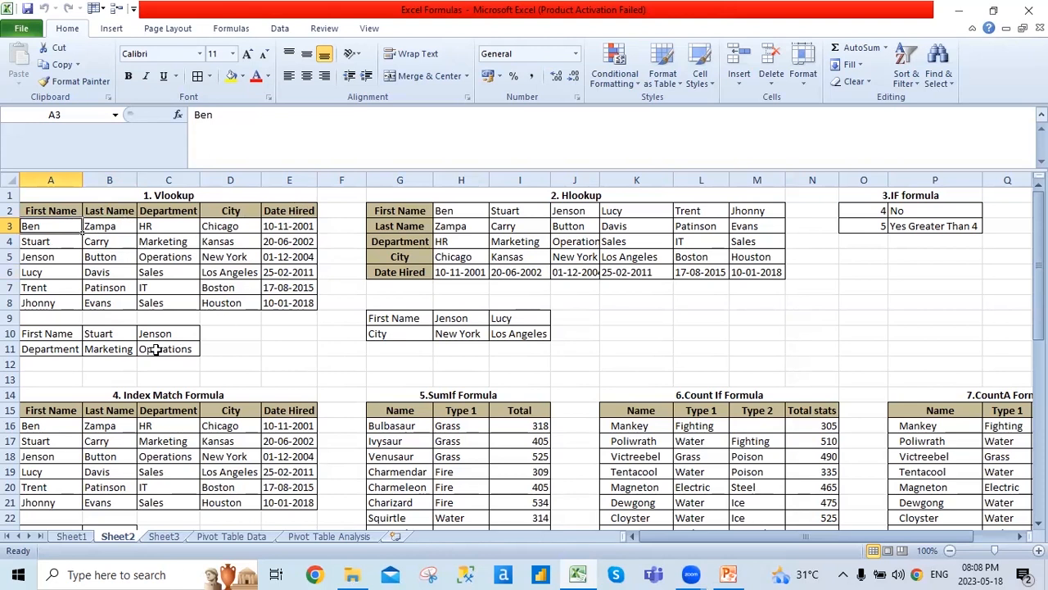
click(51, 333)
click(53, 348)
click(121, 334)
click(71, 333)
click(107, 333)
drag(66, 334, 68, 352)
key(ctrl+b)
- Examine the lookup names in B10 and C10 and the Department row beneath them in the Vlookup example
click(103, 338)
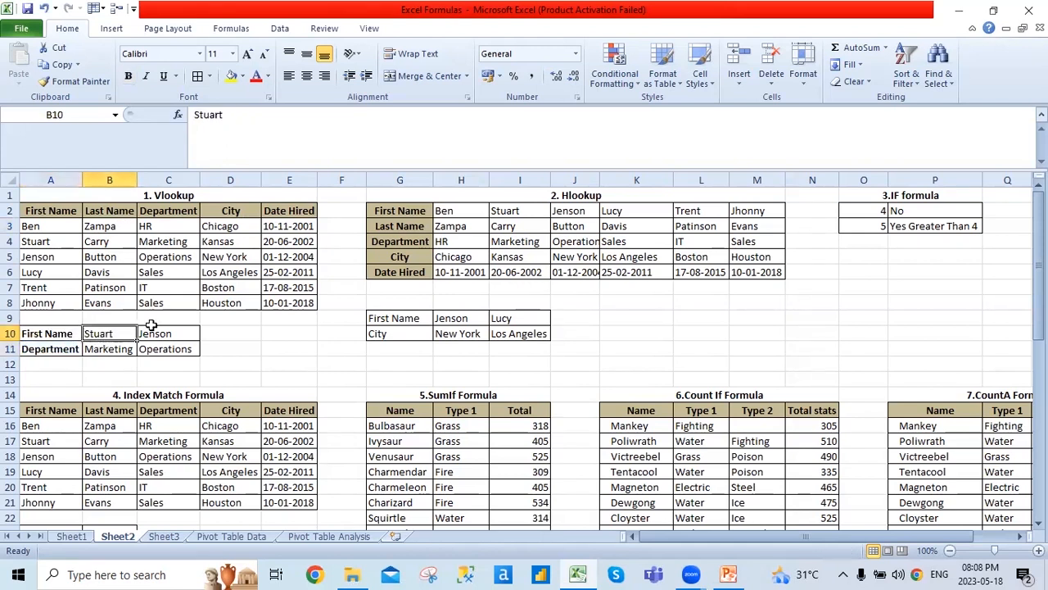
click(166, 336)
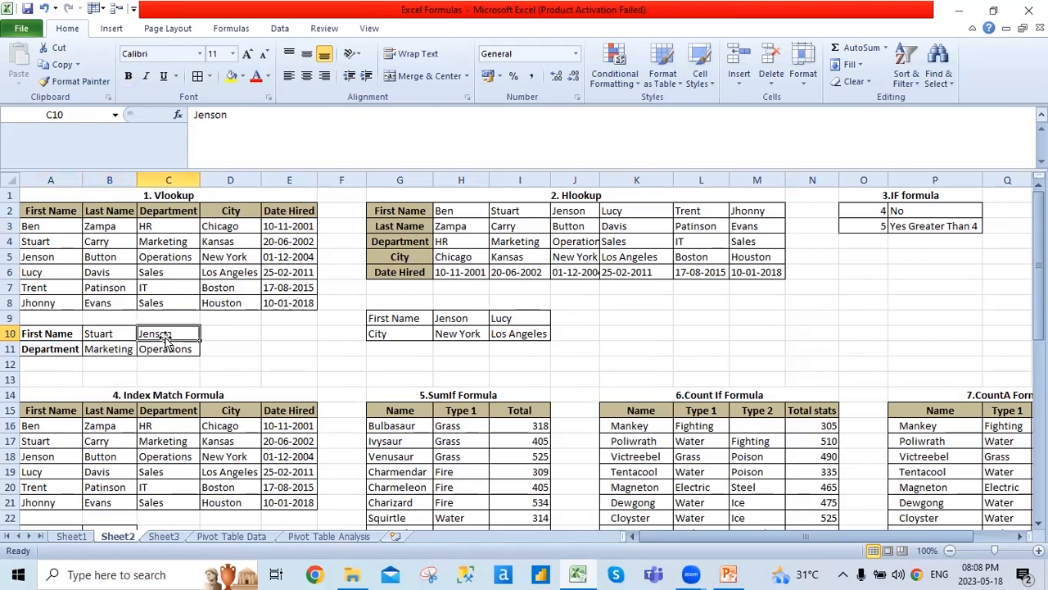
click(57, 336)
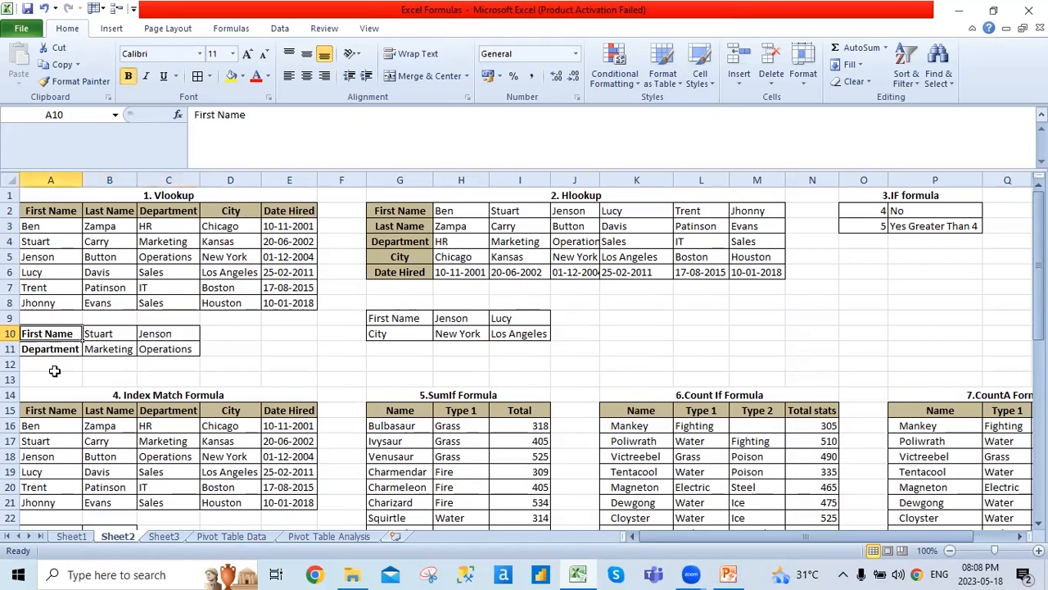
click(101, 333)
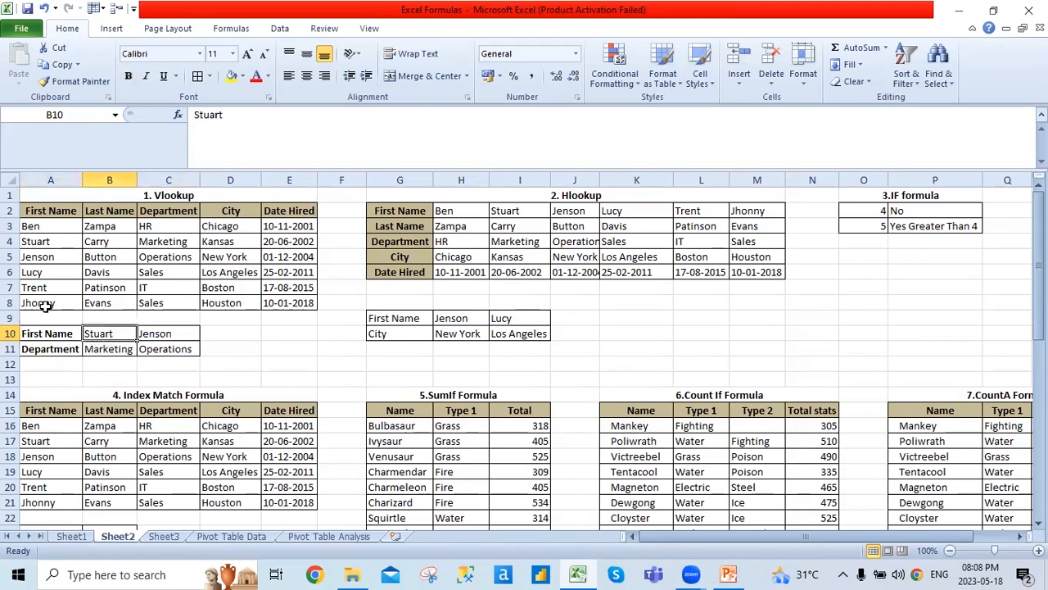
click(161, 334)
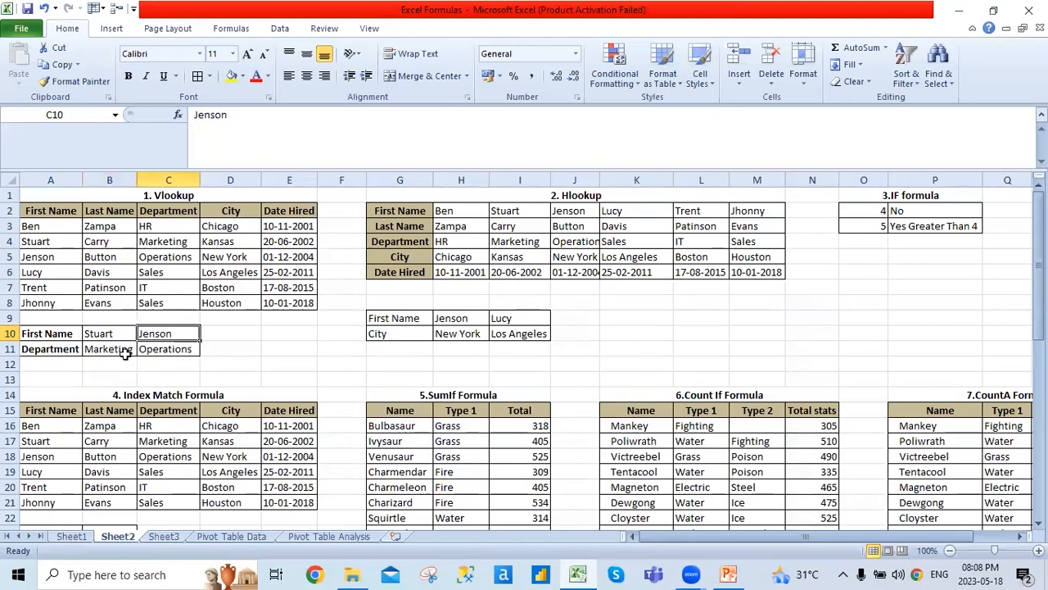
click(118, 351)
click(109, 335)
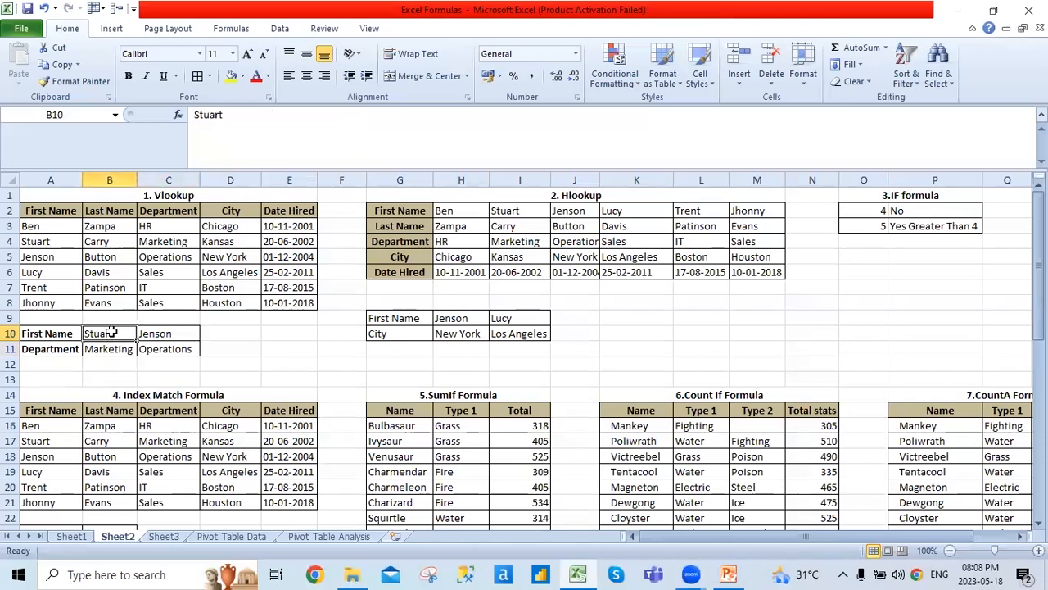
click(155, 334)
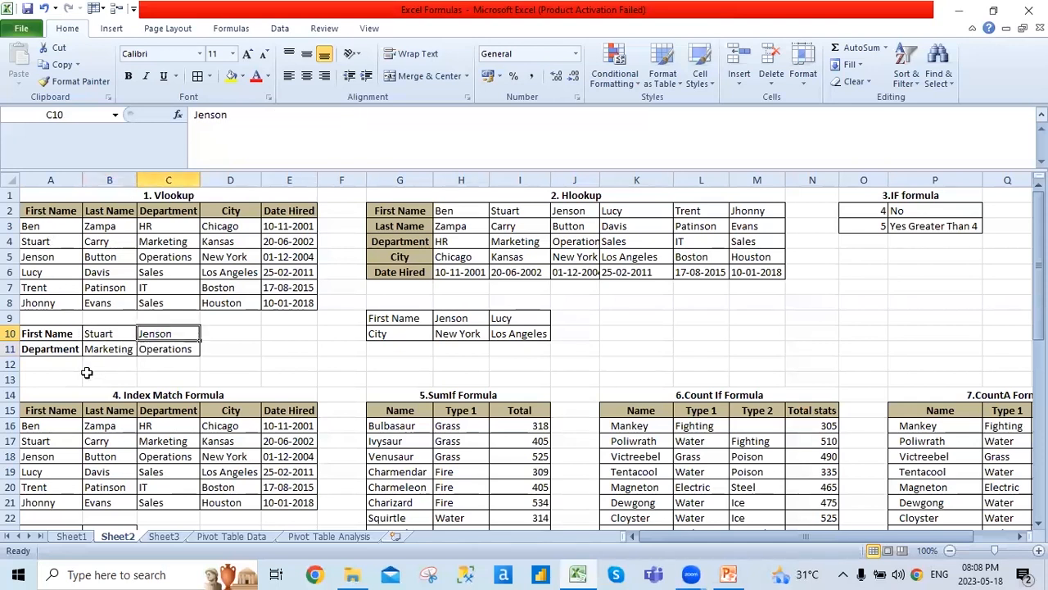
click(59, 353)
- Start a VLOOKUP formula in B11, try A2:E8 as its first argument, and clear that argument again
click(96, 352)
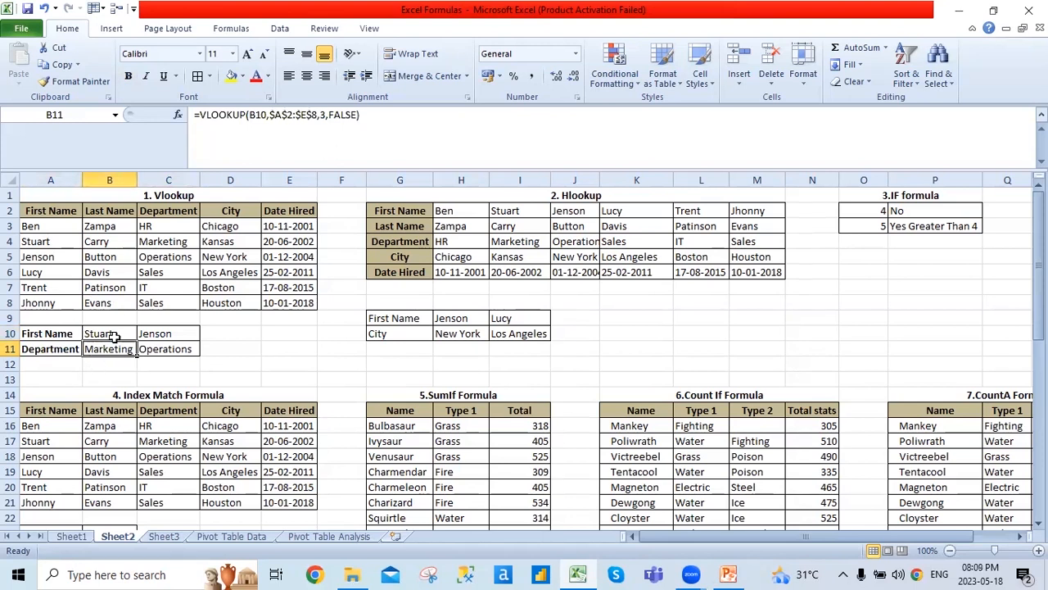
text(=vl)
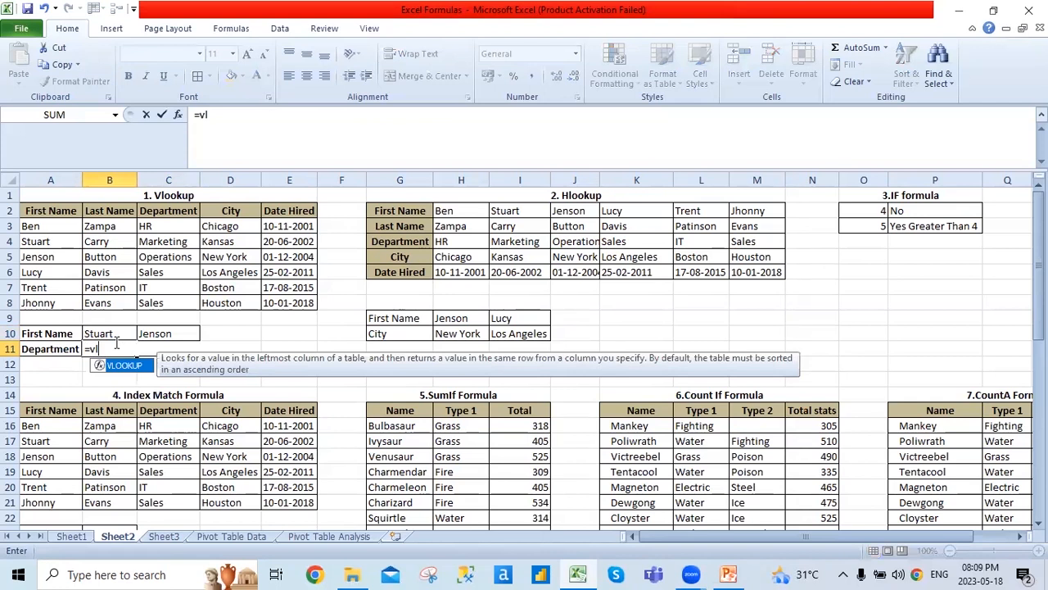
key(Tab)
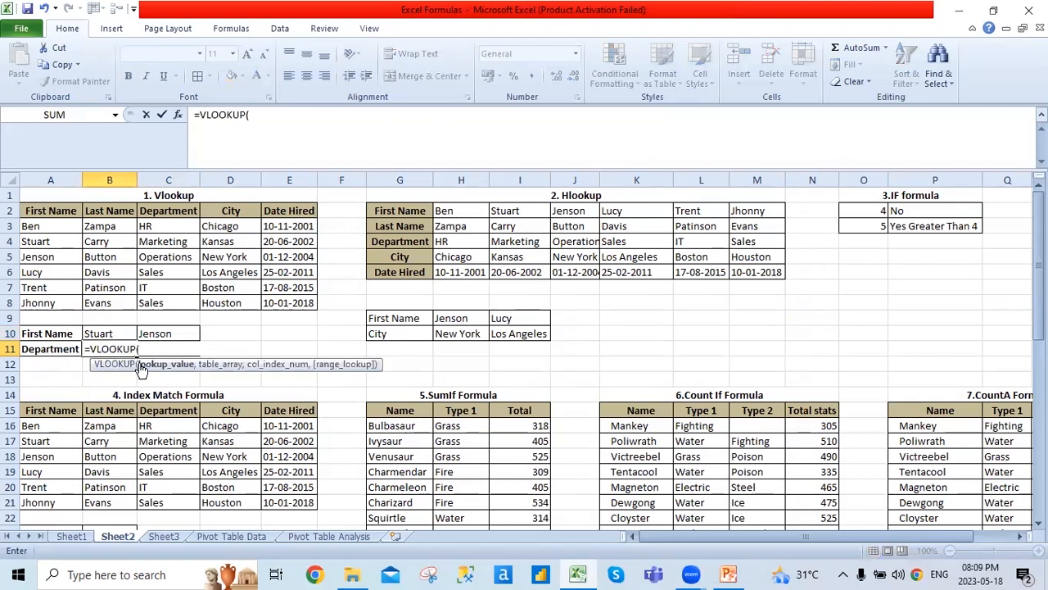
click(107, 336)
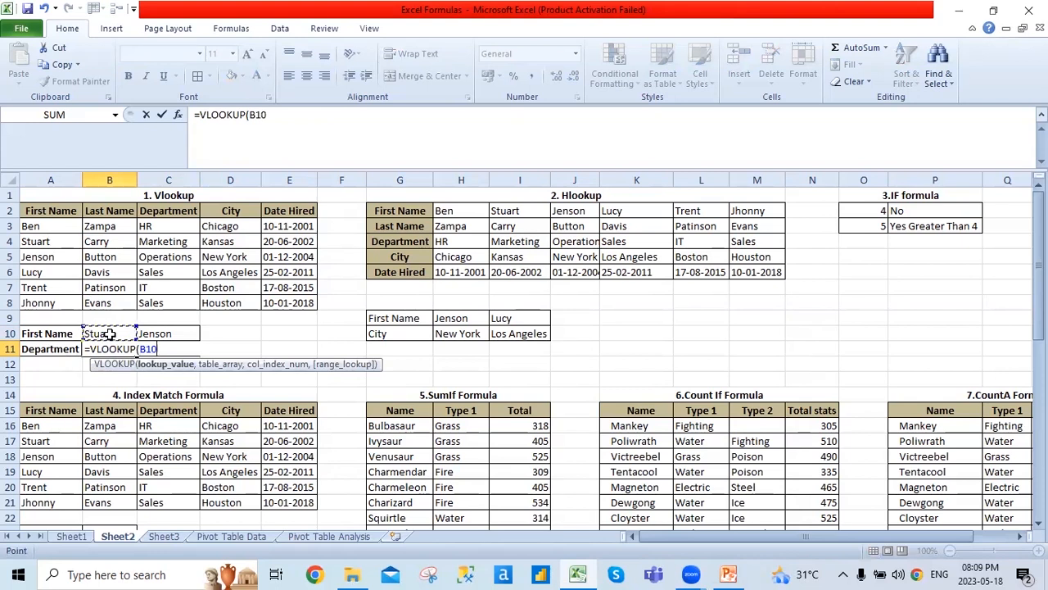
click(50, 213)
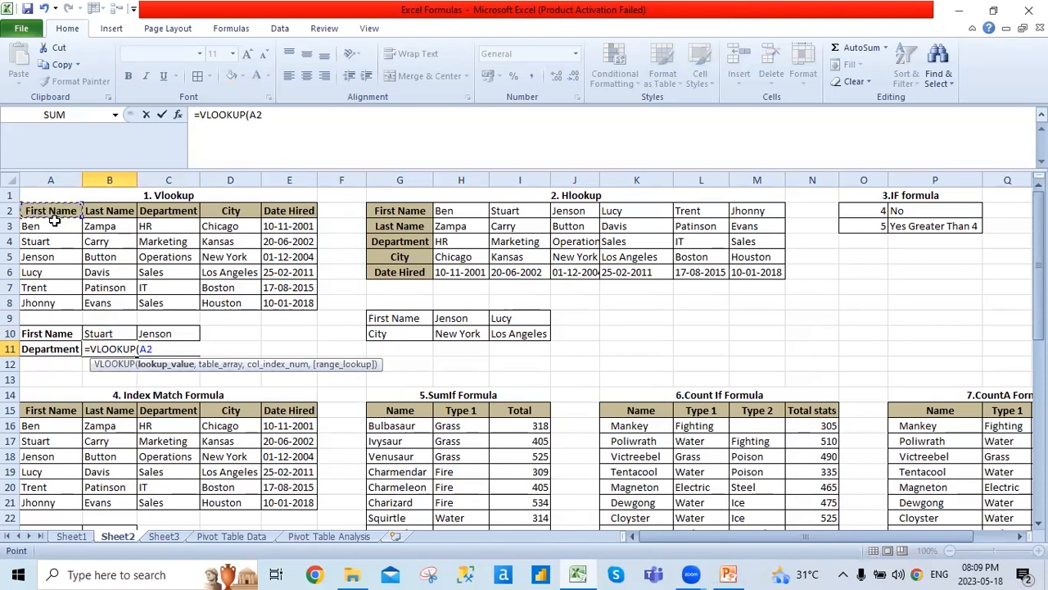
key(ctrl+shift+Right)
key(ctrl+shift+Down)
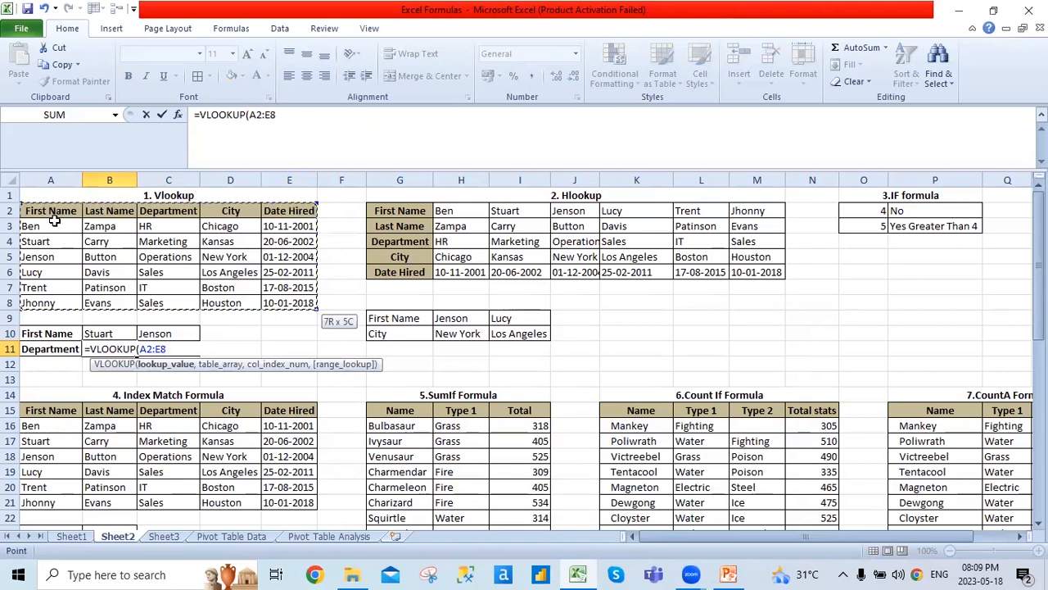
key(BackSpace)
key(BackSpace)
key(BackSpace)
key(BackSpace)
key(BackSpace)
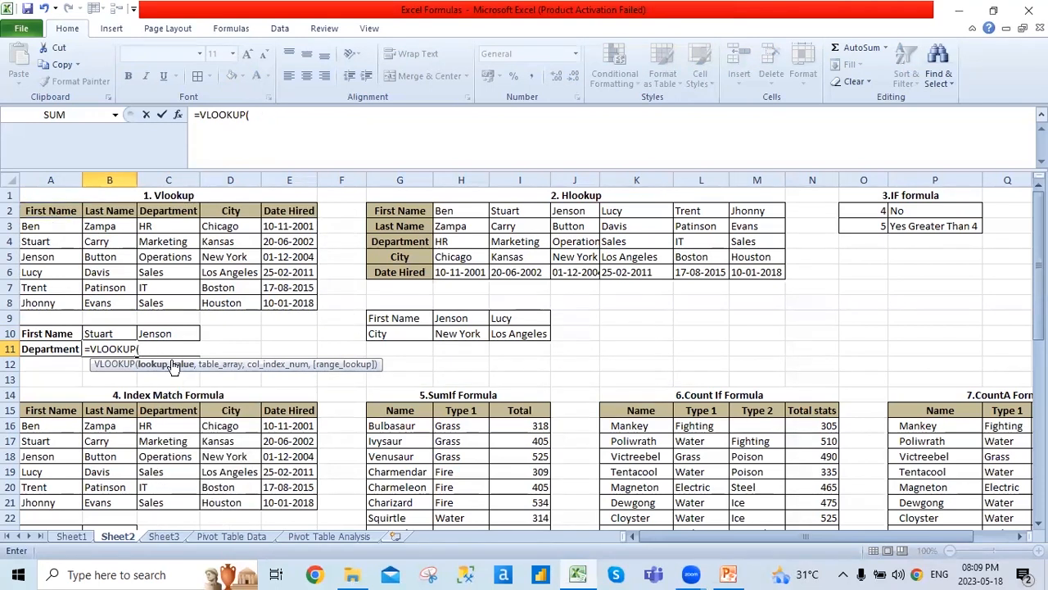
- Try B10 as lookup value and $A$2:$E$8 as table range in B11's VLOOKUP, and abandon the formula edit
click(95, 332)
text(,)
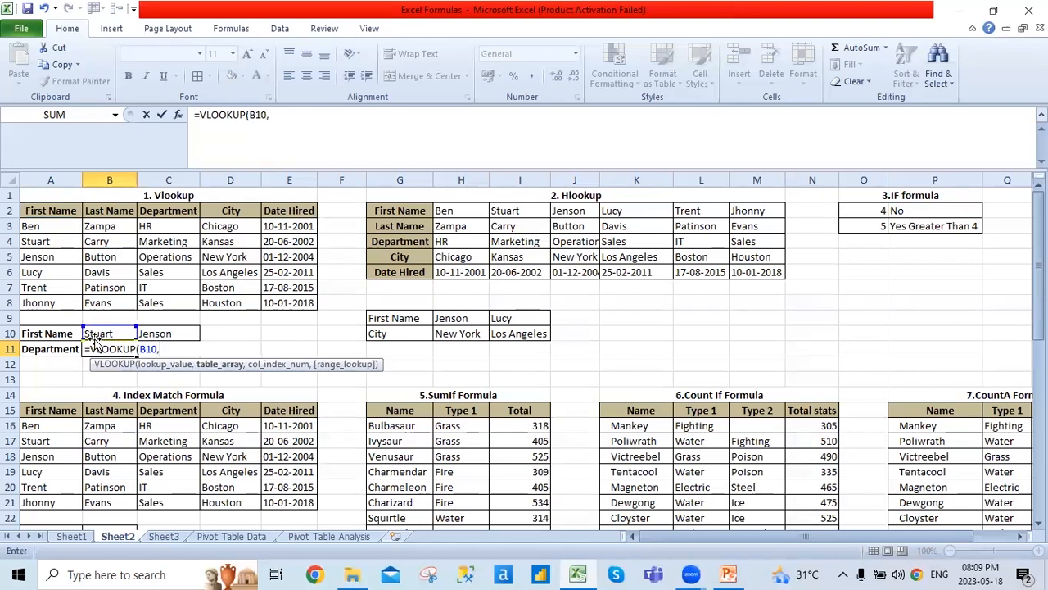
click(53, 210)
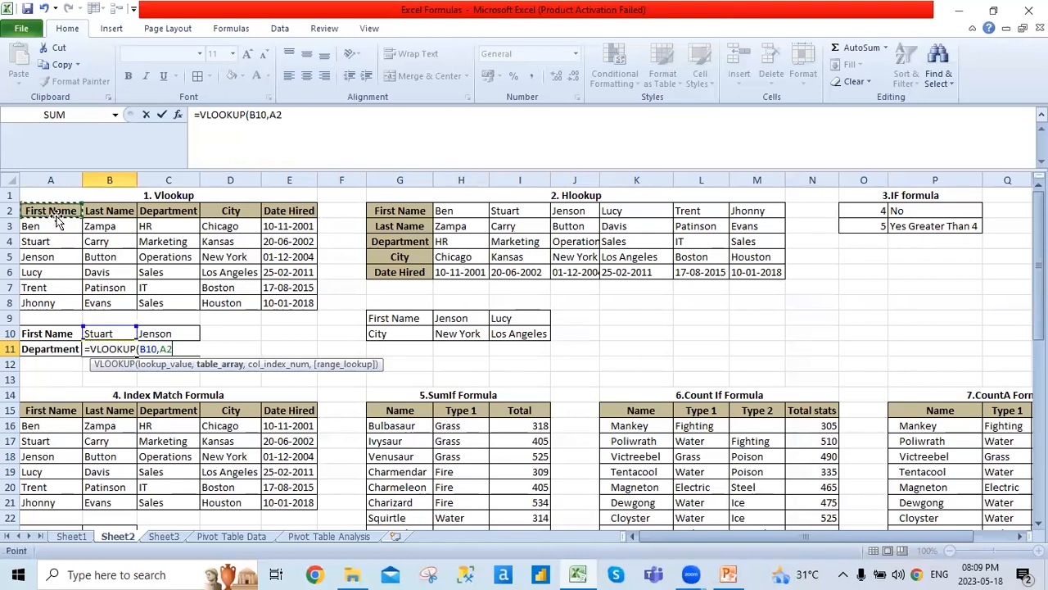
key(ctrl+shift+Right)
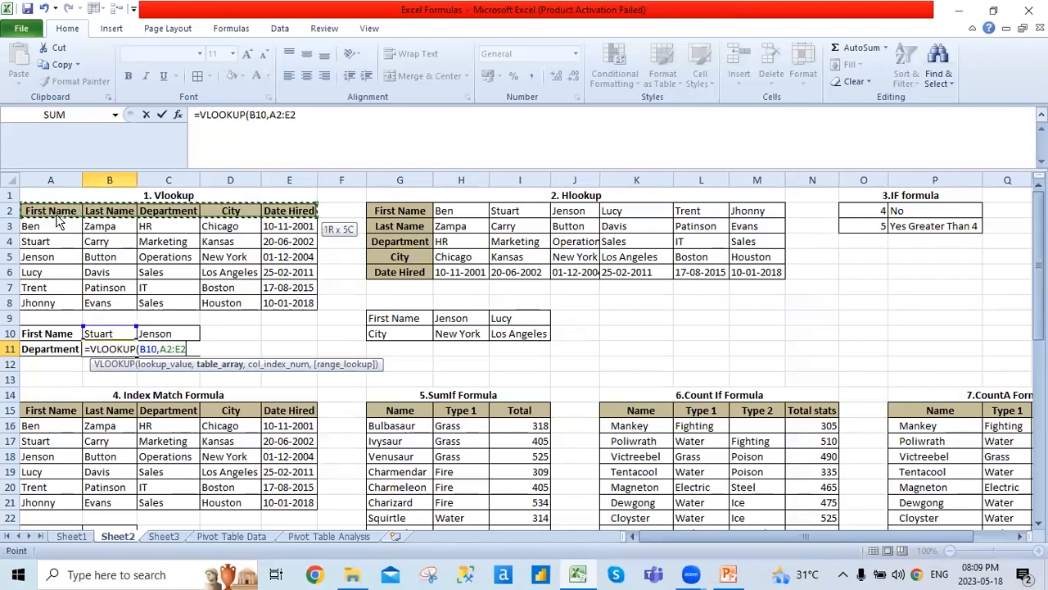
key(ctrl+shift+Down)
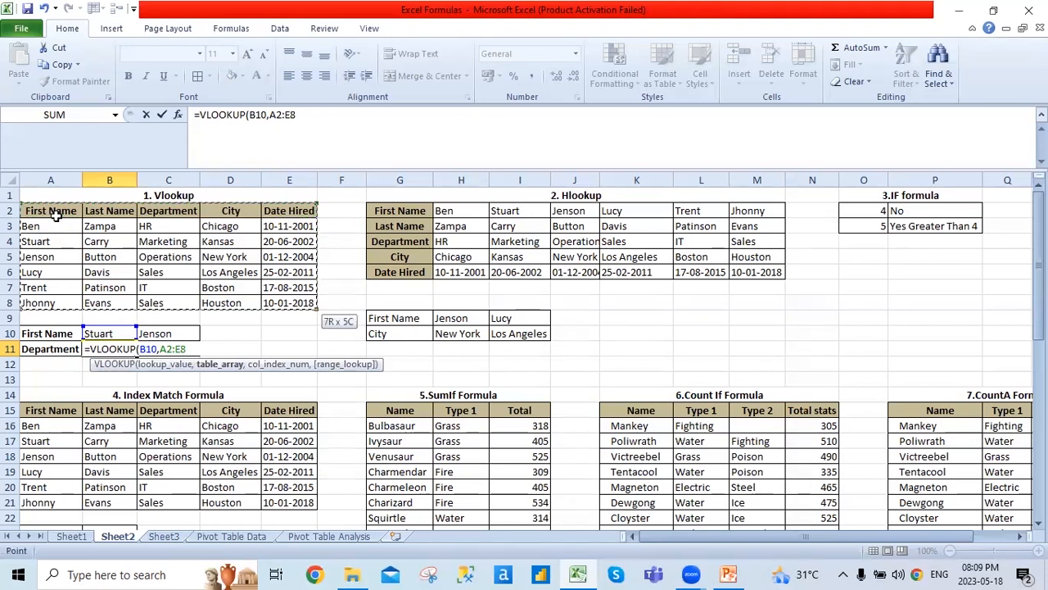
key(F4)
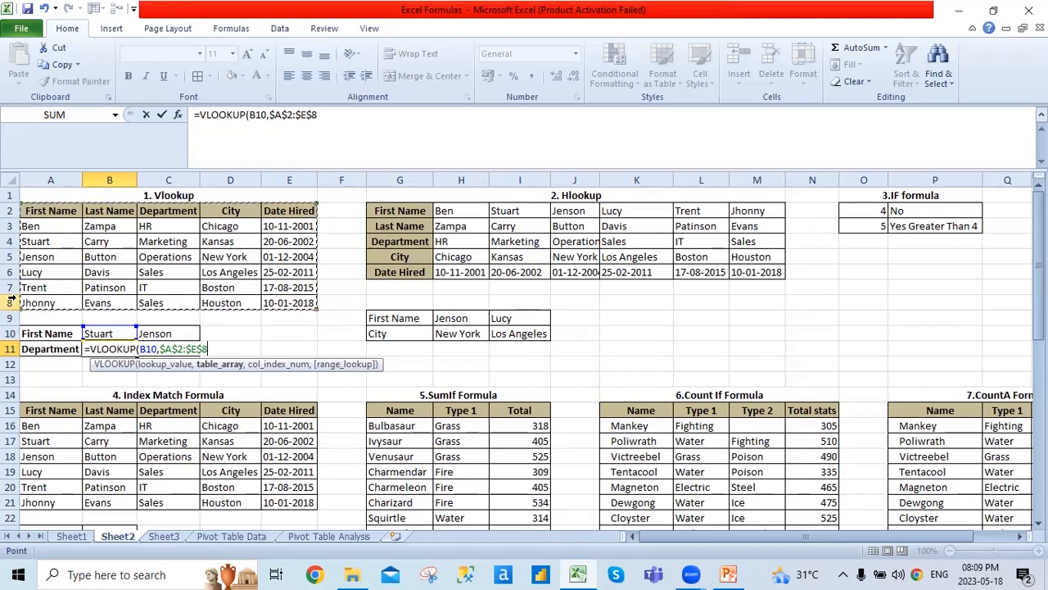
key(F8)
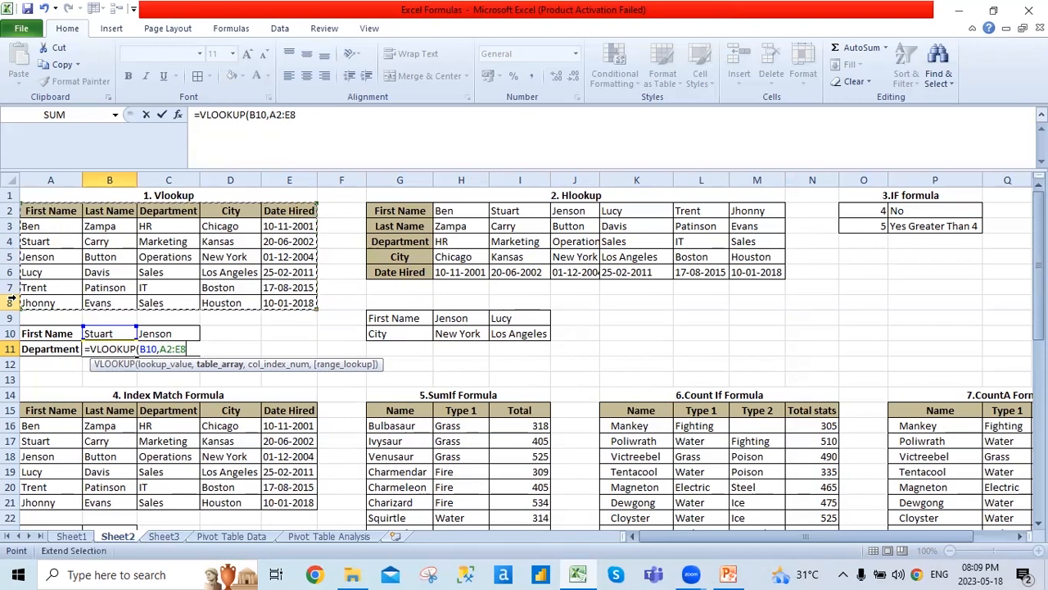
key(BackSpace)
key(ctrl+z)
key(Right)
key(ctrl+z)
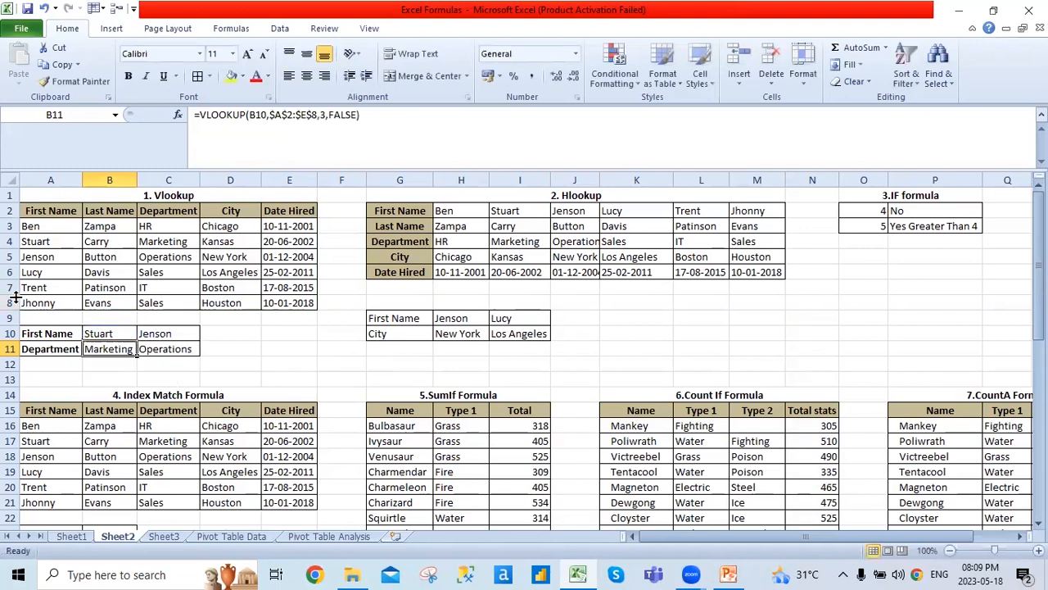
- Begin a new VLOOKUP in B11 with B10 as lookup value and the absolute range $E$2:$E$8 as table array
text(=vl)
key(Tab)
click(116, 330)
text(,)
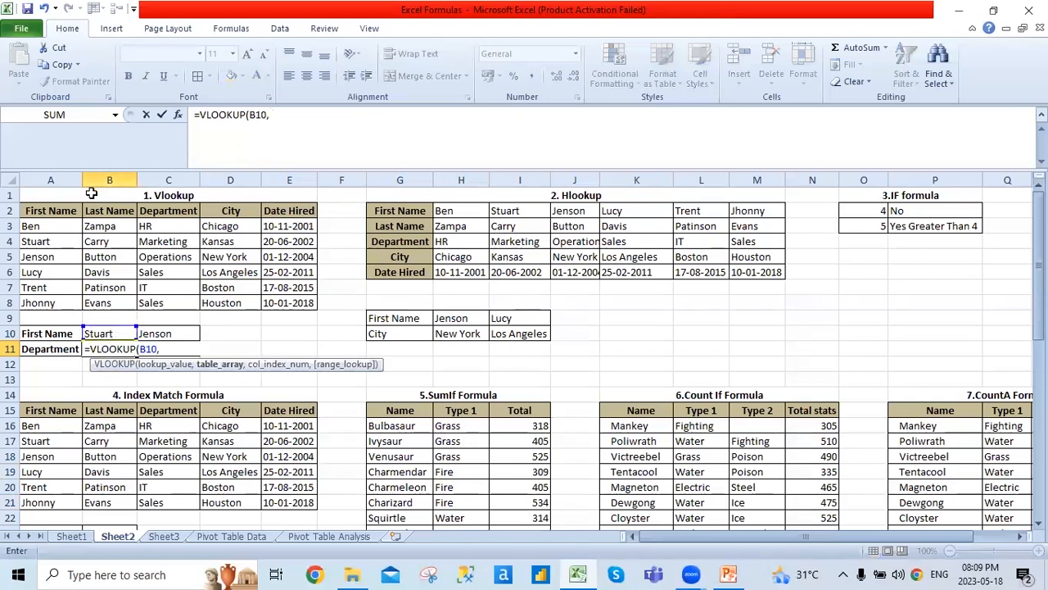
click(74, 217)
key(ctrl+Right)
key(ctrl+shift+Down)
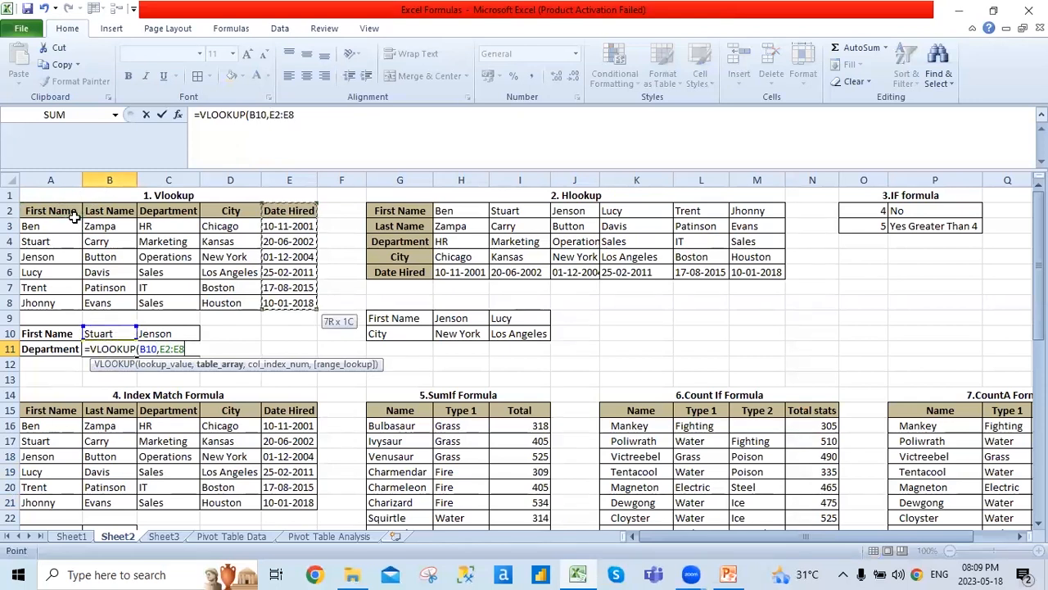
key(F4)
text(,)
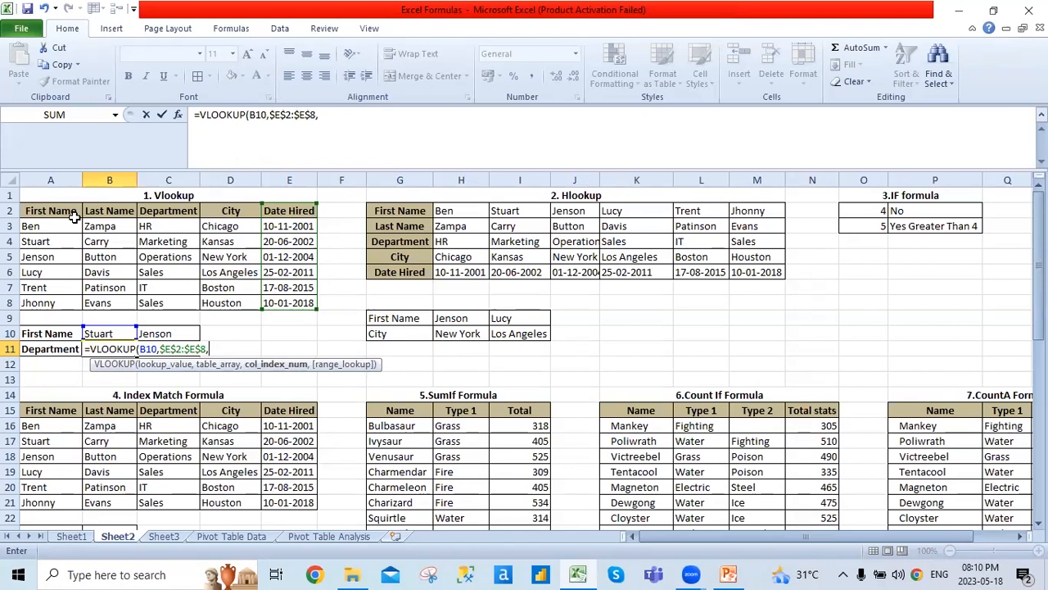
- Complete B11's VLOOKUP with column index 3 and exact match FALSE, and enter the formula
text(3,)
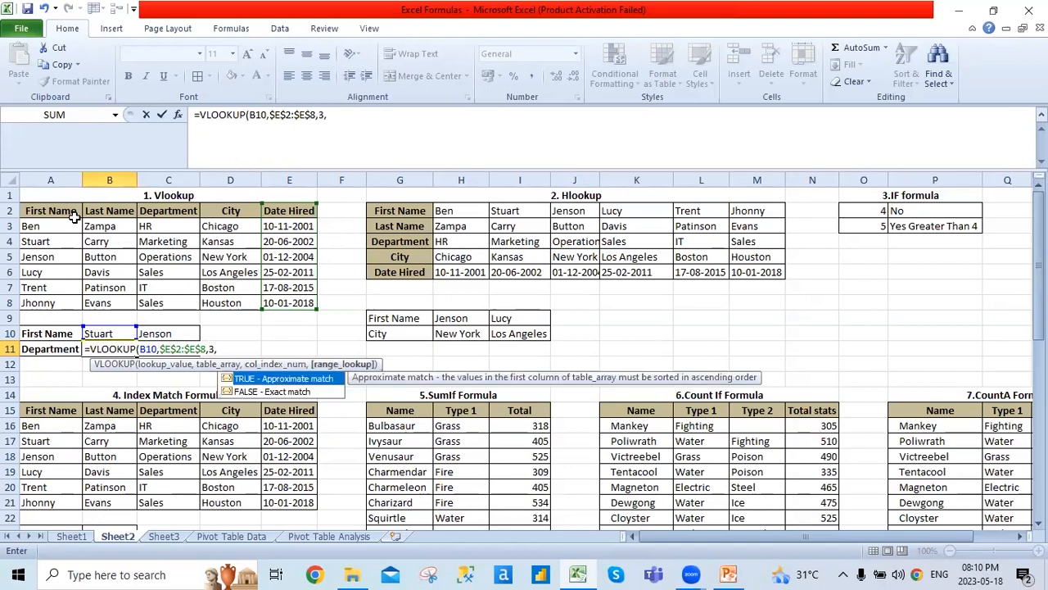
key(Down)
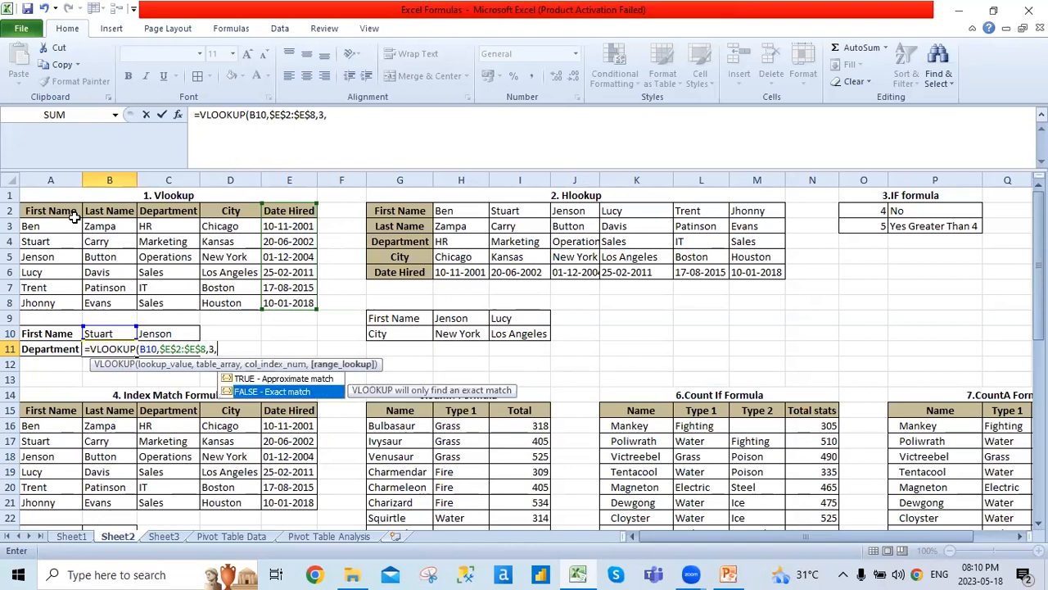
key(Tab)
text())
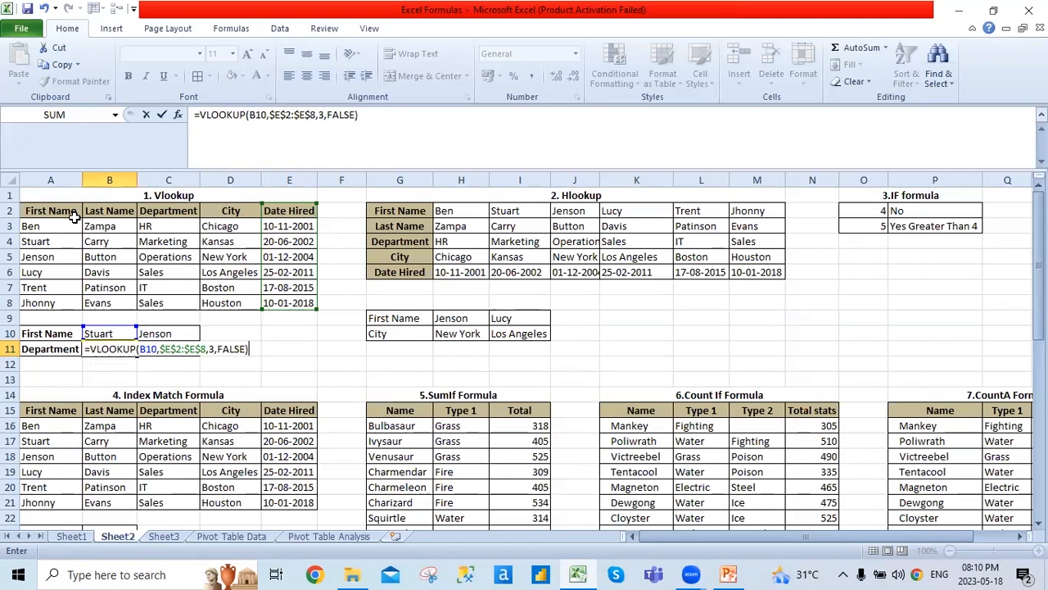
key(Return)
key(Up)
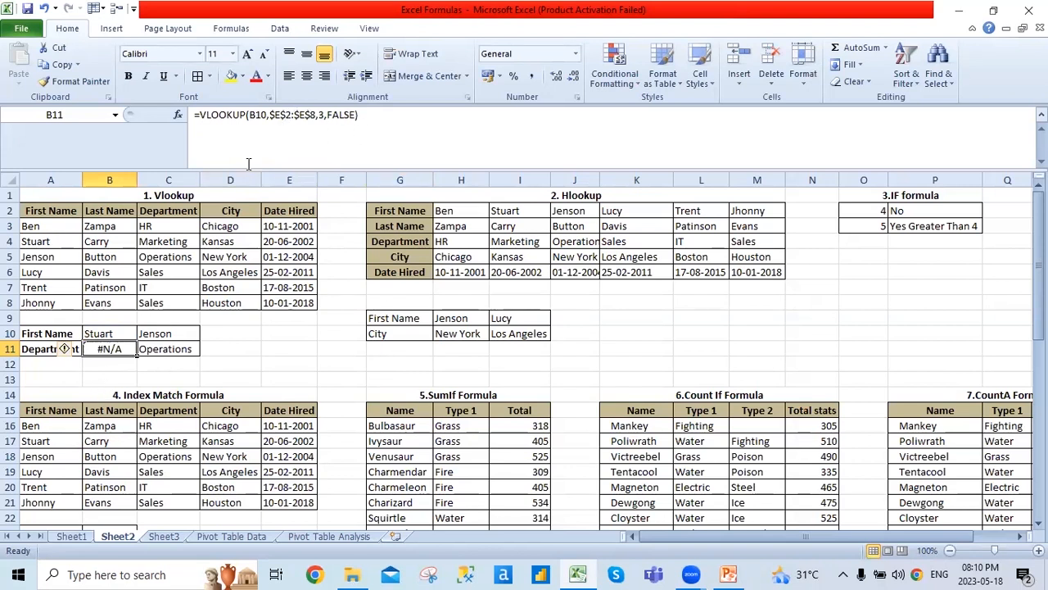
- Edit B11's VLOOKUP so its table range starts at column A, giving $A$2:$E$8
click(284, 114)
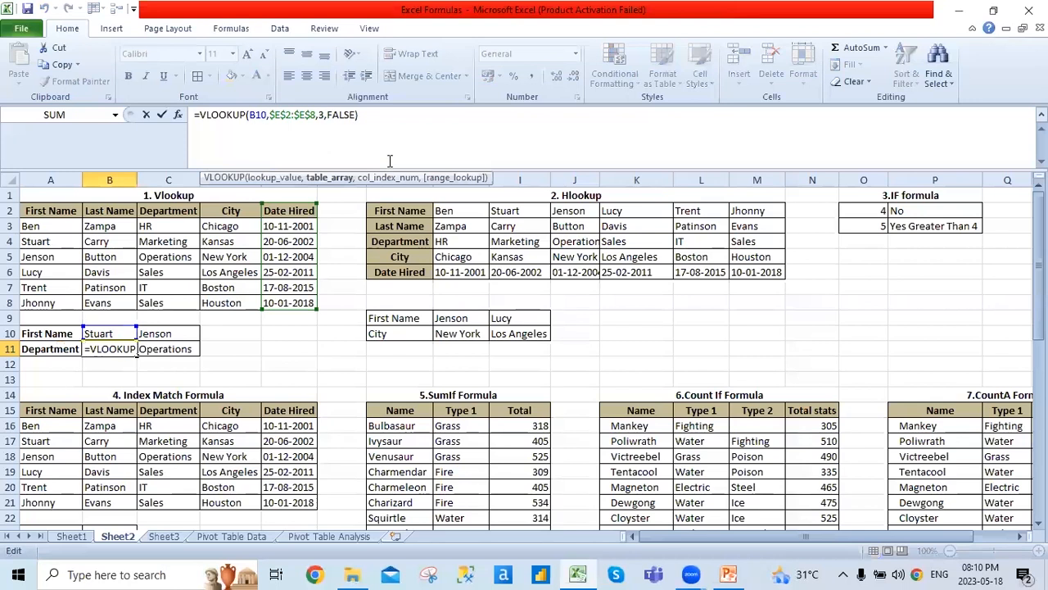
key(Left)
key(BackSpace)
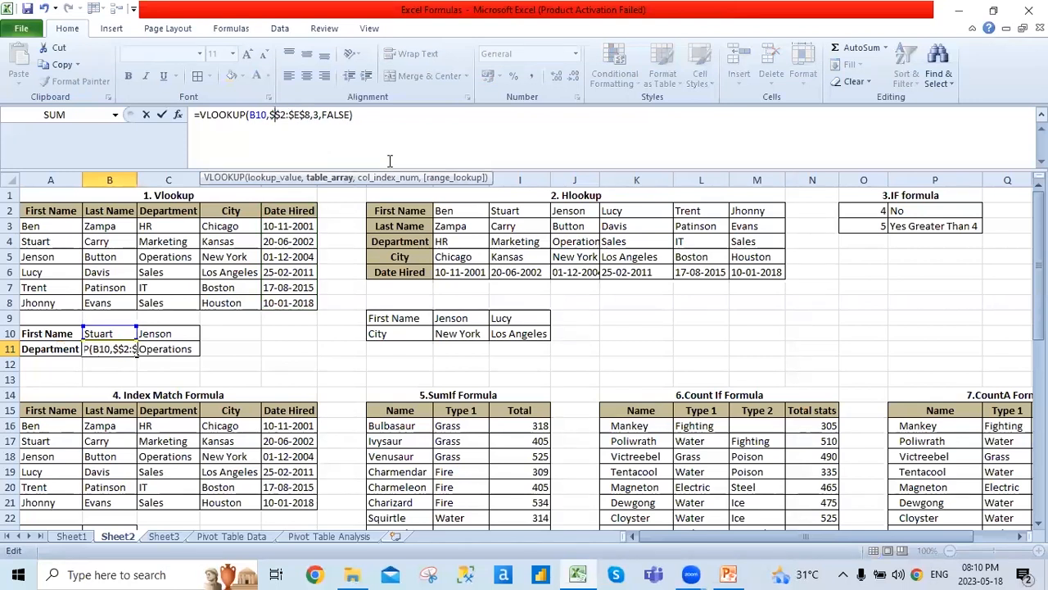
text(A)
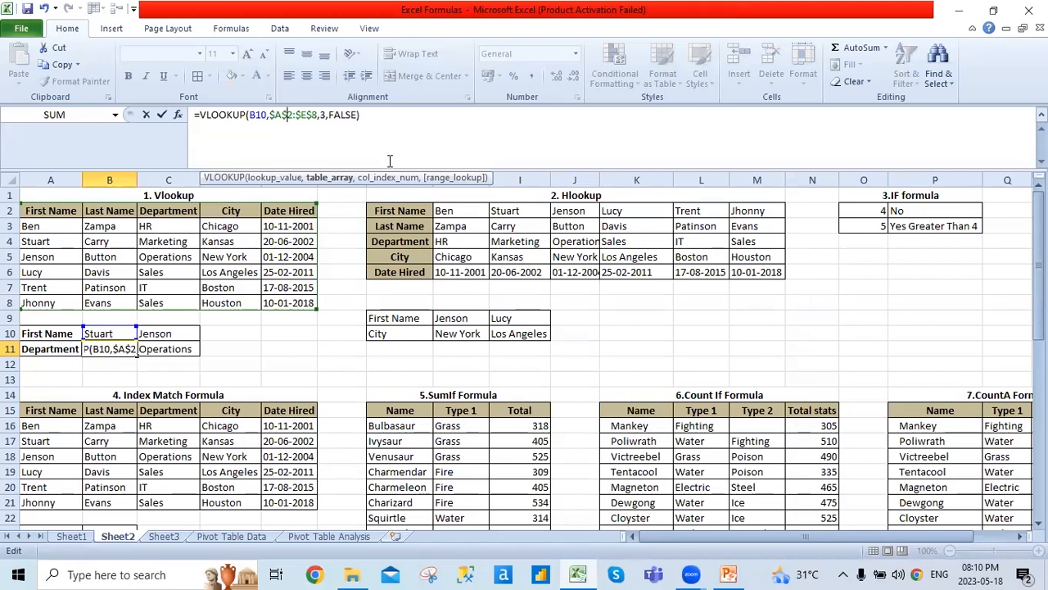
key(Right)
key(Right)
key(Right)
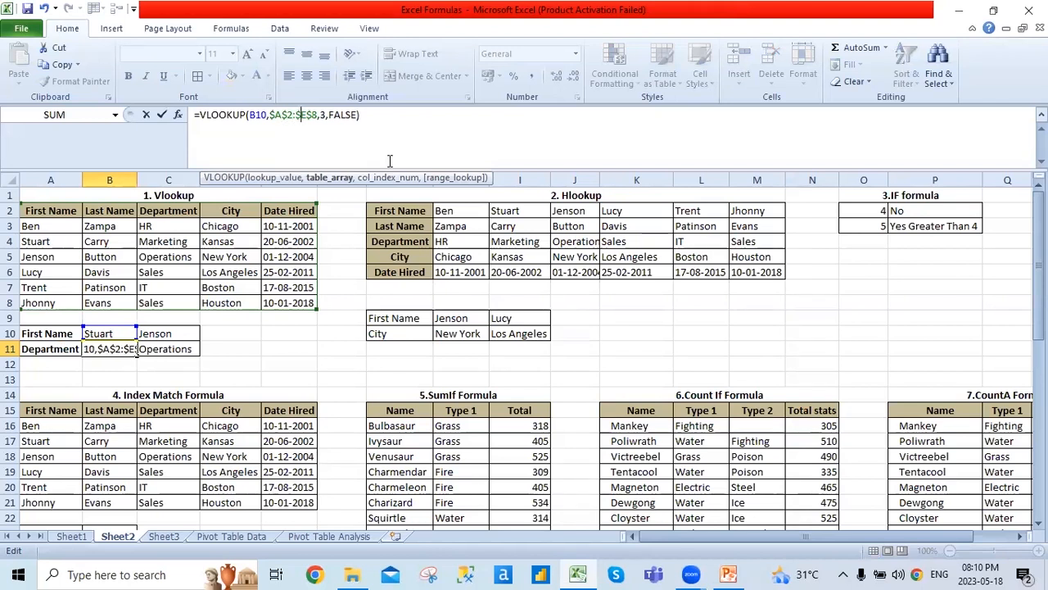
- Delete the table range in B11's VLOOKUP, reselect A2:E8 as the absolute range $A$2:$E$8, and enter the formula
key(BackSpace)
key(BackSpace)
key(BackSpace)
key(BackSpace)
key(BackSpace)
key(BackSpace)
key(BackSpace)
key(Delete)
key(Delete)
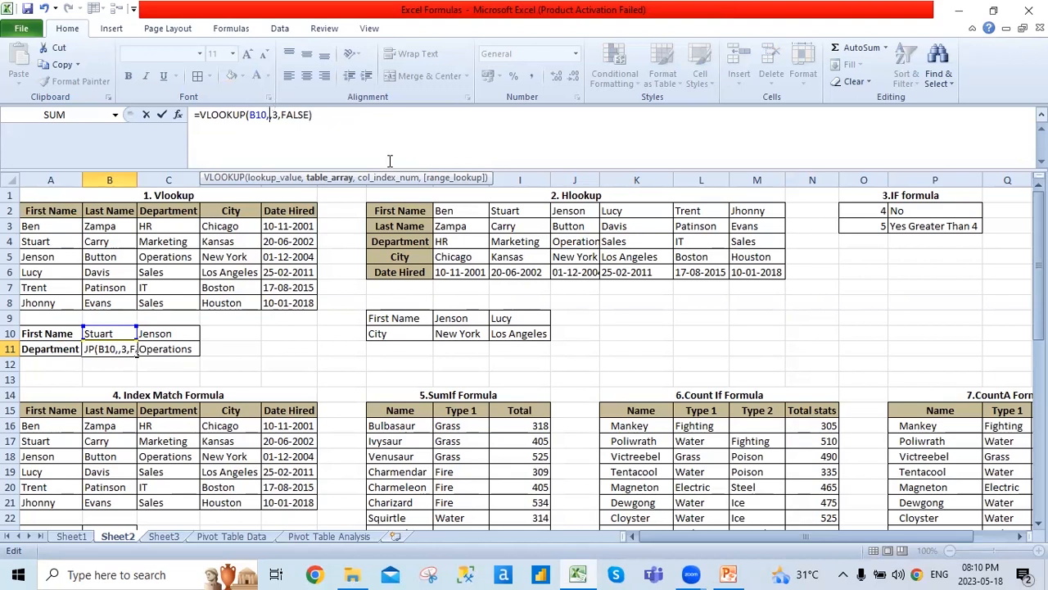
drag(54, 211, 299, 303)
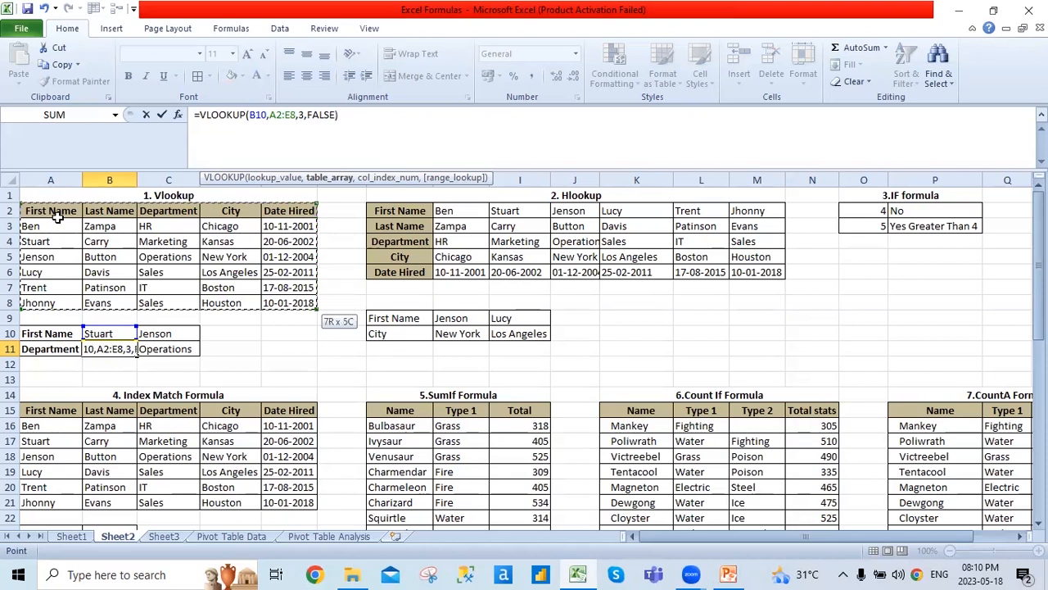
key(F4)
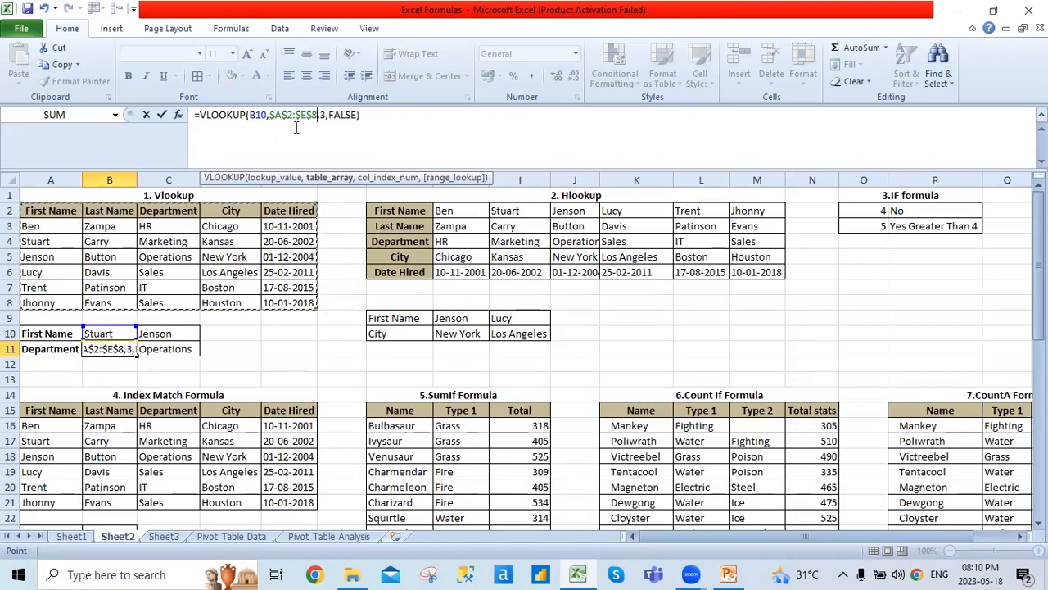
key(Return)
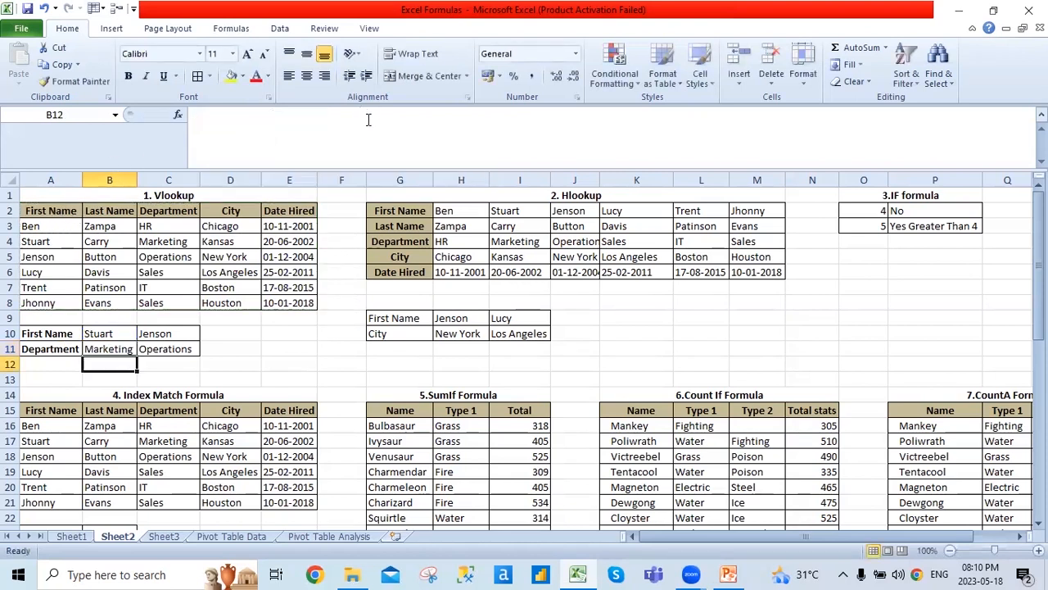
key(Up)
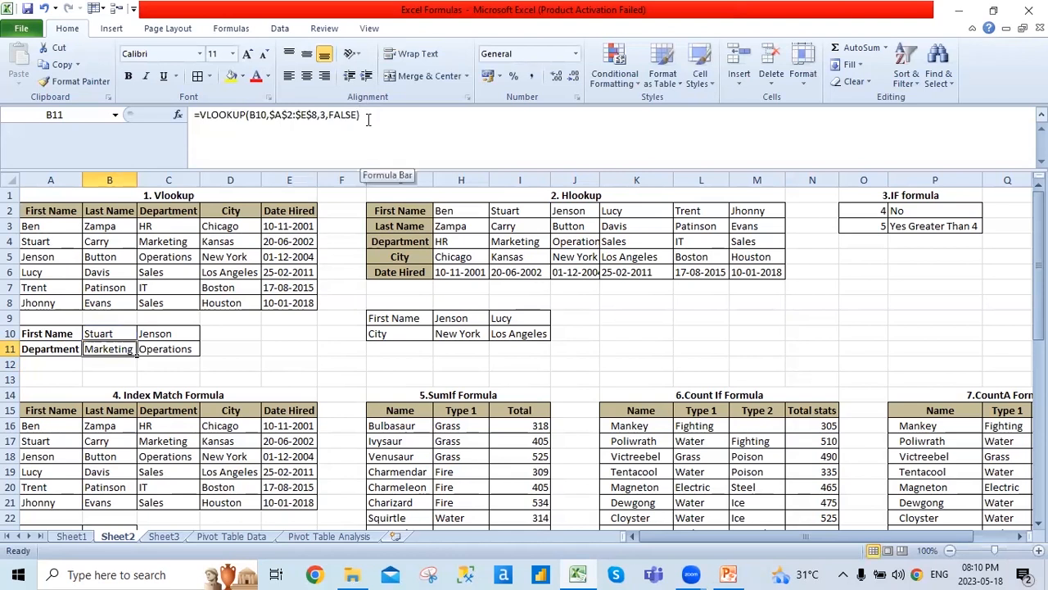
- Select the Department results in B11:C11 to review both VLOOKUP cells
key(Right)
key(Left)
key(shift+Right)
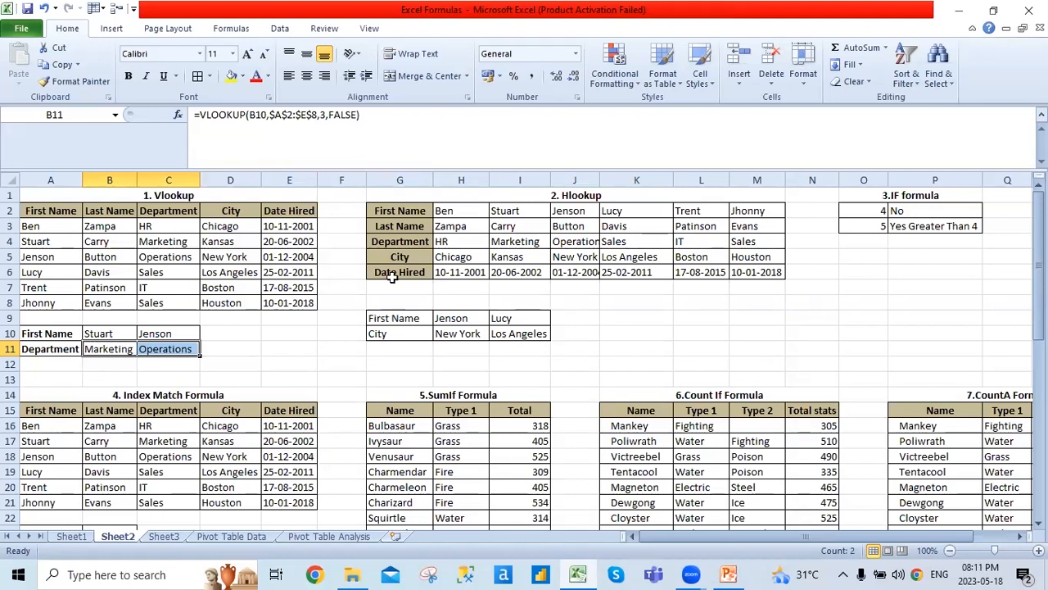
- Examine the Hlookup example's First Name header, the lookup name in H9 and the City formula in H10
click(415, 217)
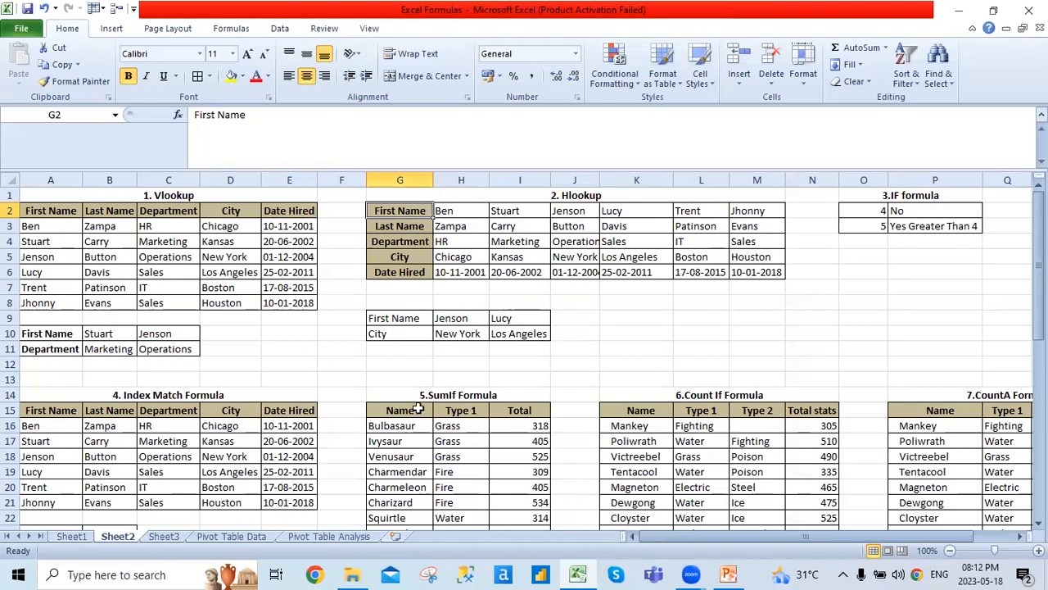
click(472, 317)
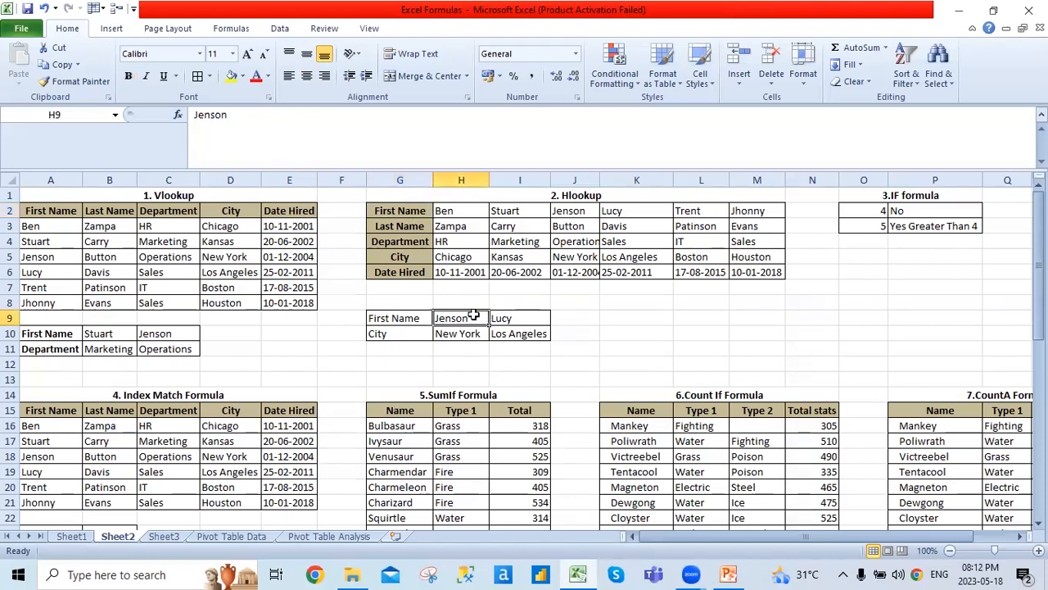
click(462, 335)
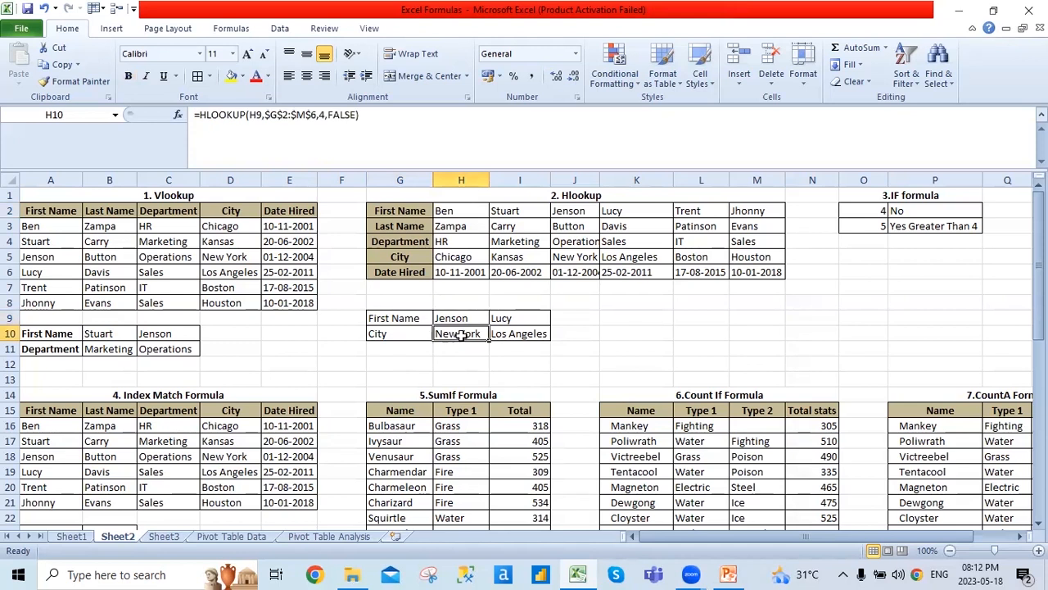
click(459, 317)
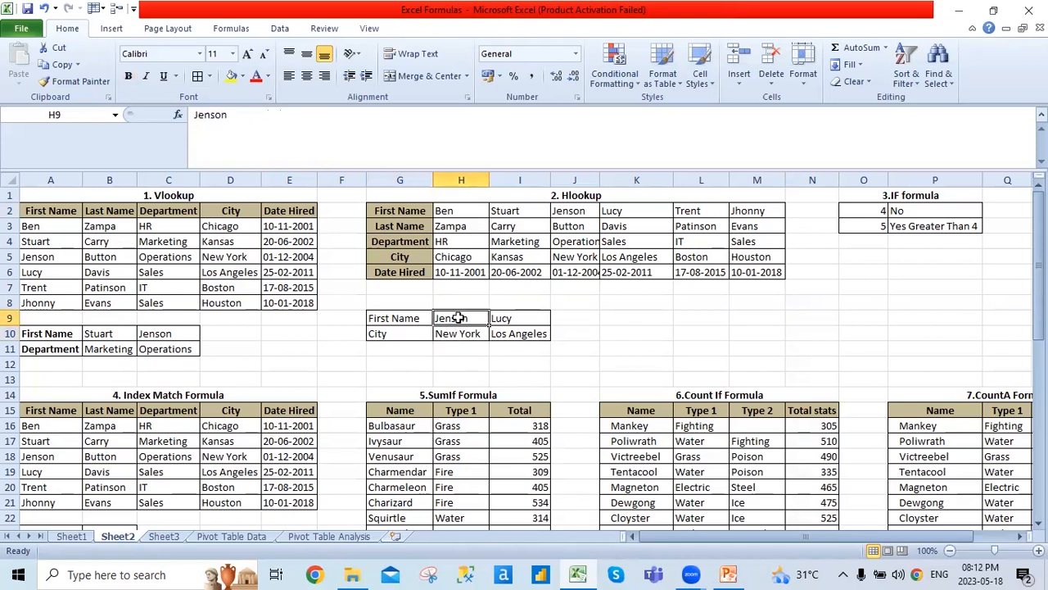
- Delete the existing HLOOKUP formula from the City result cell H10 of the Hlookup example
click(456, 334)
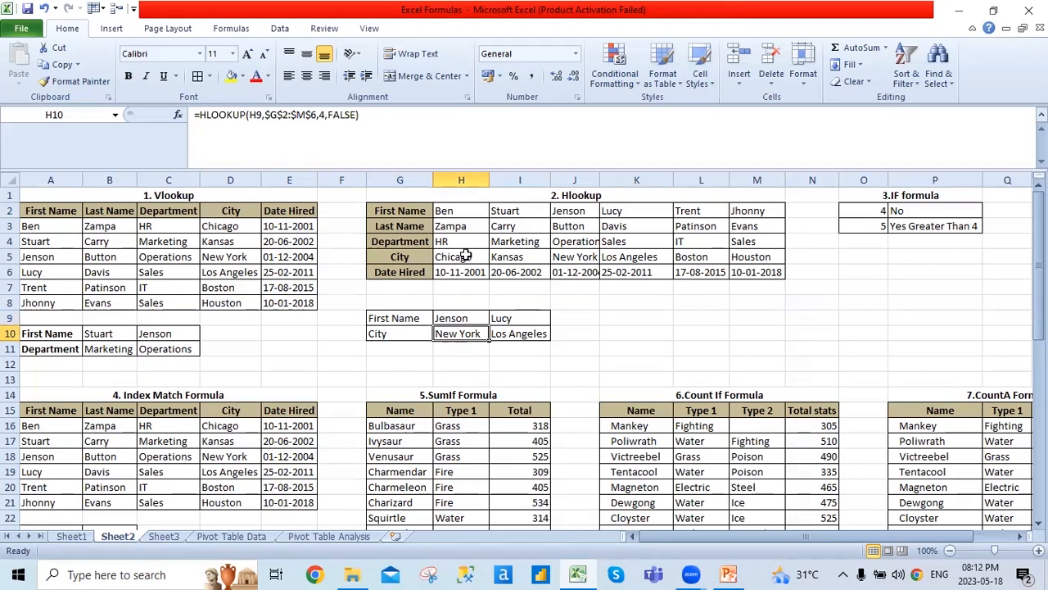
click(388, 116)
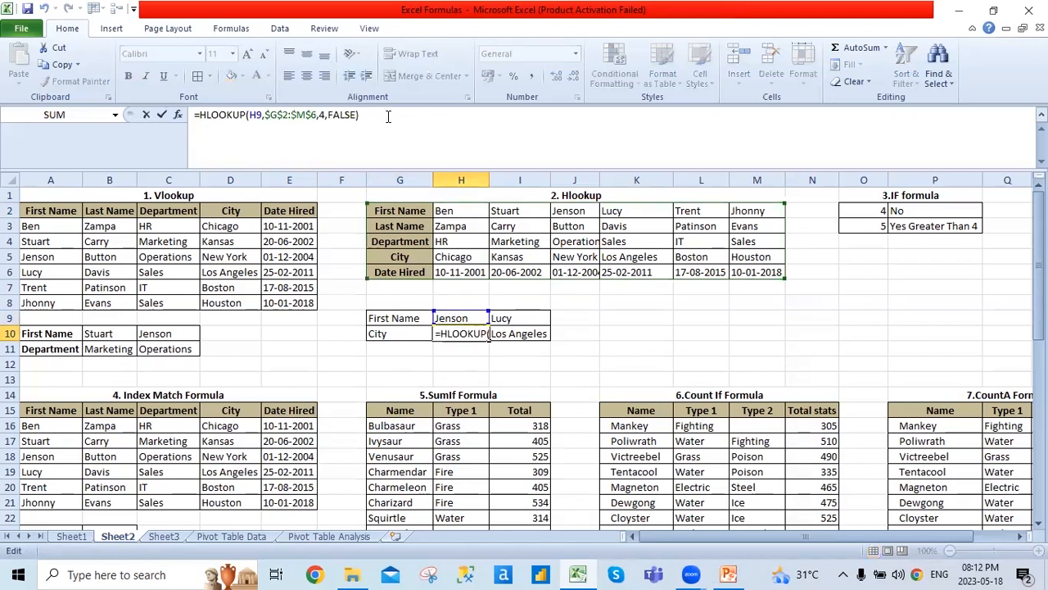
key(BackSpace)
key(BackSpace)
key(BackSpace)
key(BackSpace)
key(BackSpace)
key(BackSpace)
key(BackSpace)
key(BackSpace)
key(BackSpace)
key(BackSpace)
key(BackSpace)
key(BackSpace)
key(BackSpace)
key(BackSpace)
key(BackSpace)
key(BackSpace)
key(BackSpace)
key(BackSpace)
key(BackSpace)
key(BackSpace)
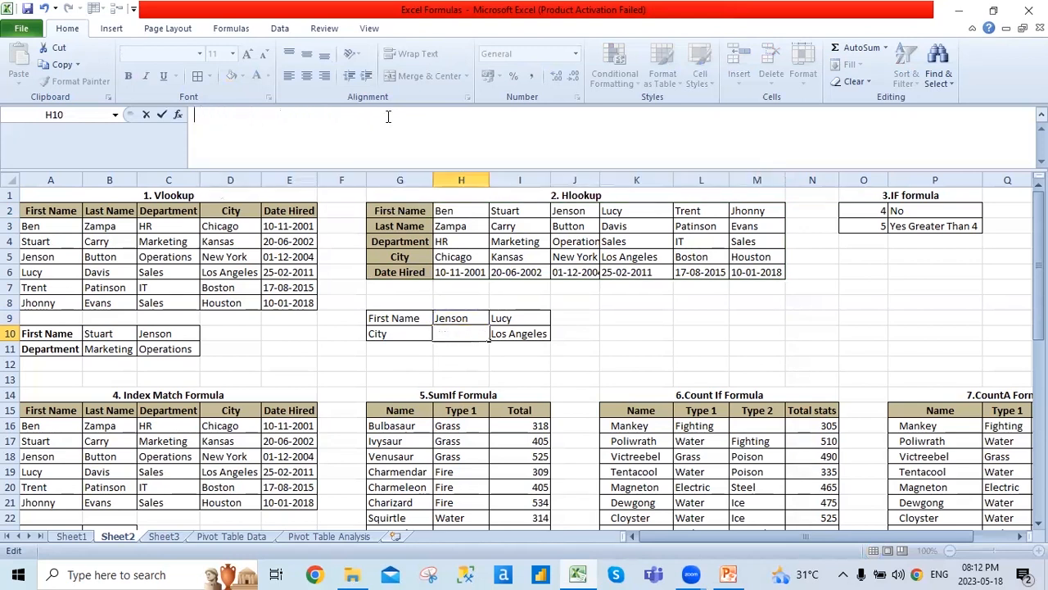
- Begin an HLOOKUP formula in H10 with H9 as the lookup value
text(=h)
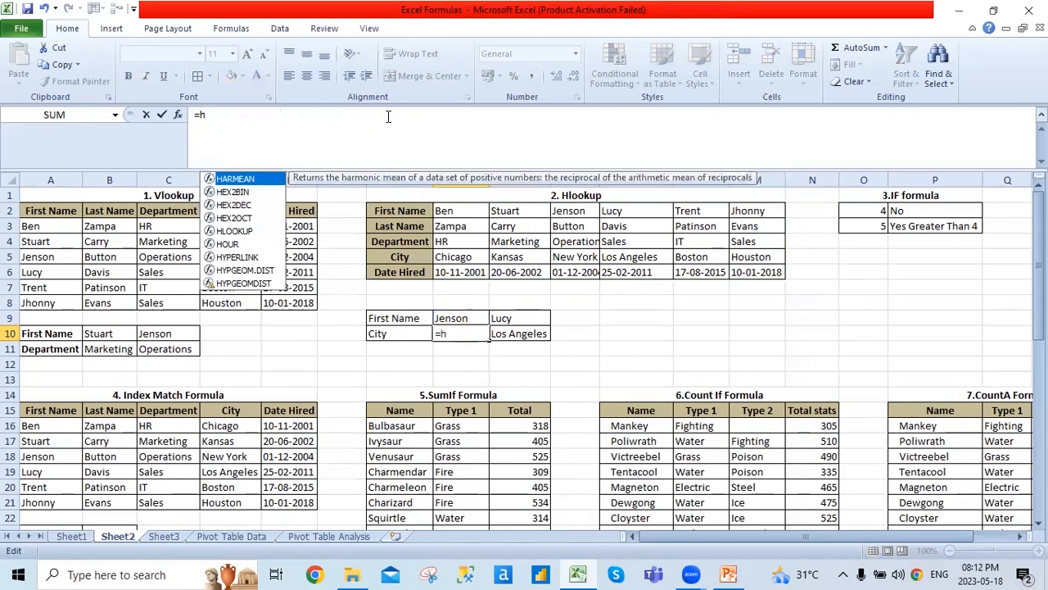
text(l)
key(Tab)
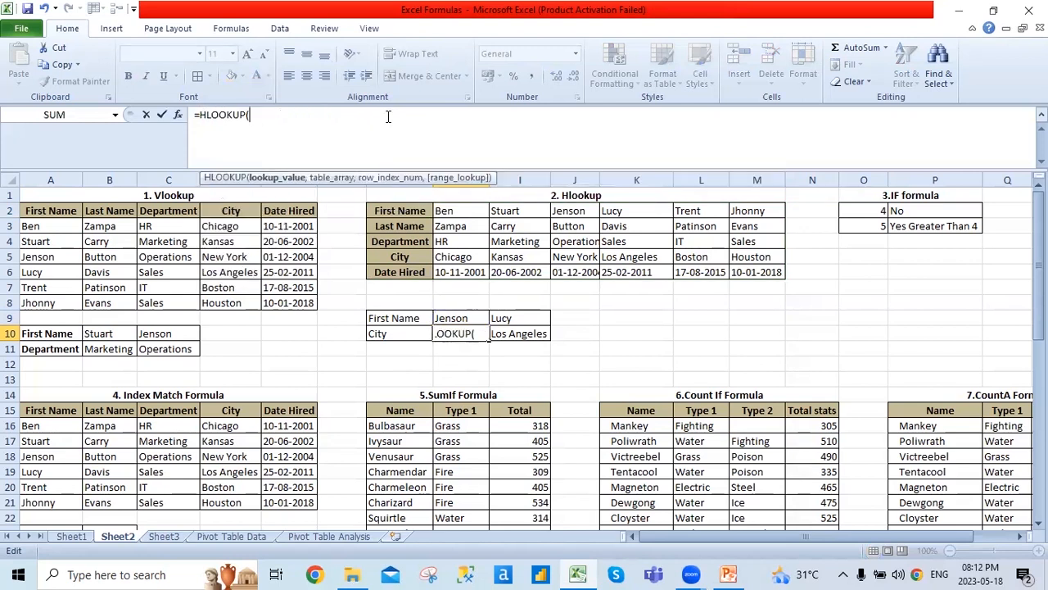
click(473, 320)
text(,)
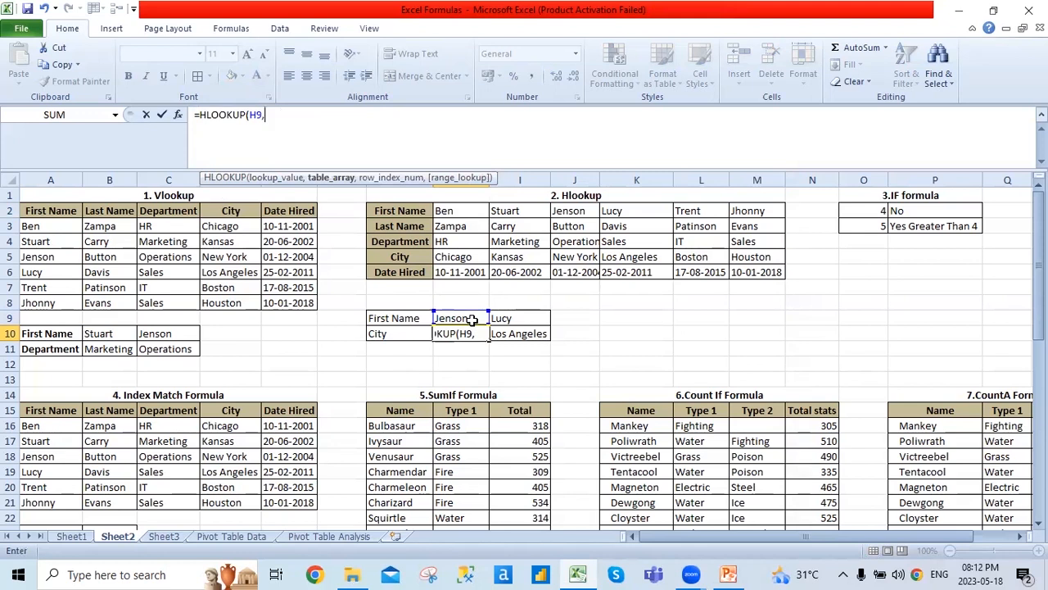
- Add the Hlookup table G2:M6 to H10's formula as the absolute table range $G$2:$M$6
drag(401, 211, 782, 215)
key(shift+Down)
key(shift+Down)
key(shift+Down)
key(shift+Down)
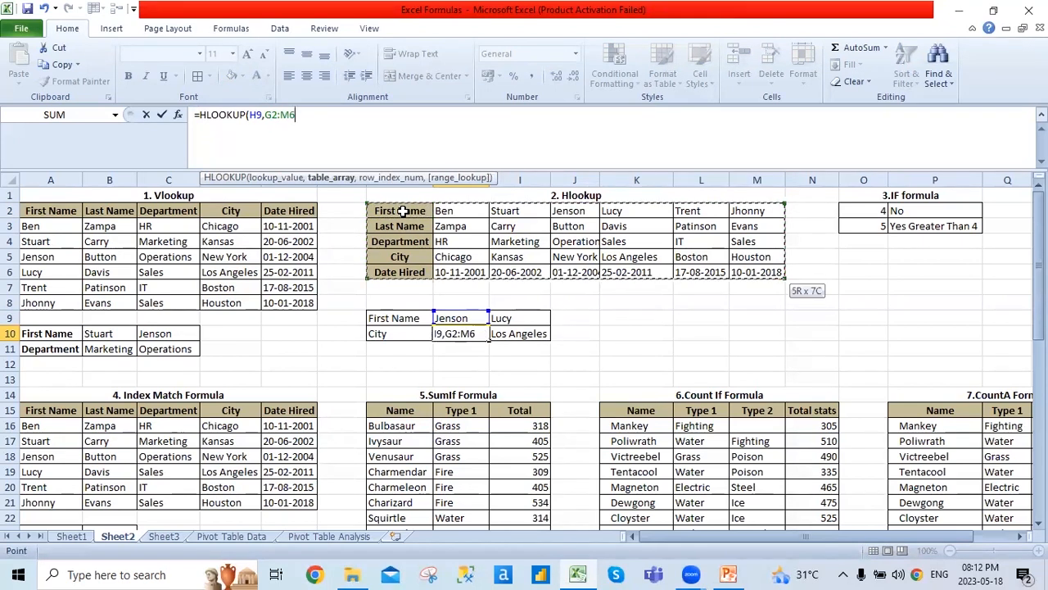
key(F4)
text(,)
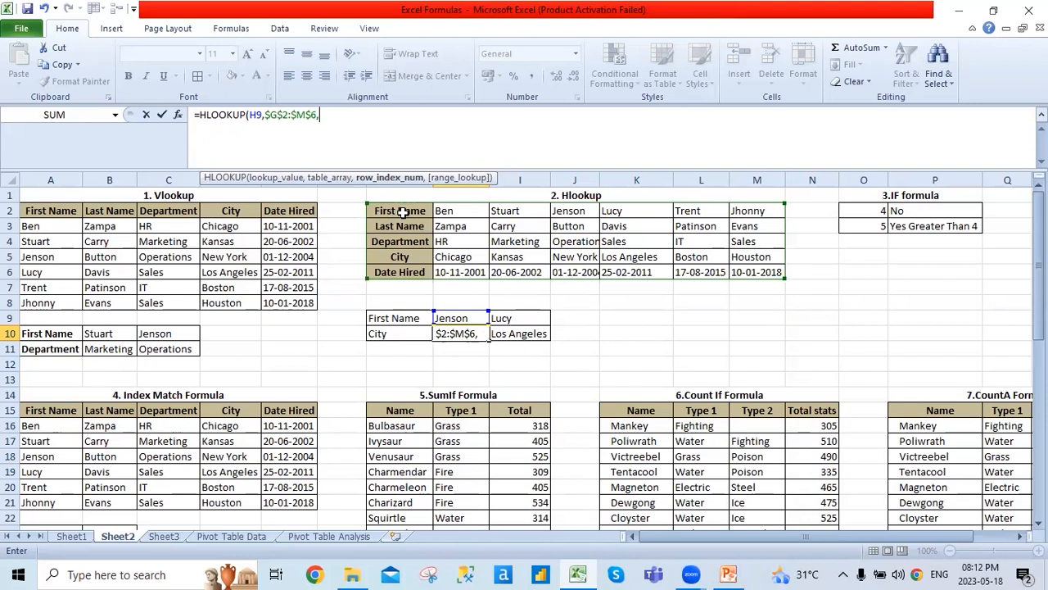
- Finish H10's HLOOKUP with row index 4 and FALSE for an exact match, and enter the formula
text(4,)
key(Down)
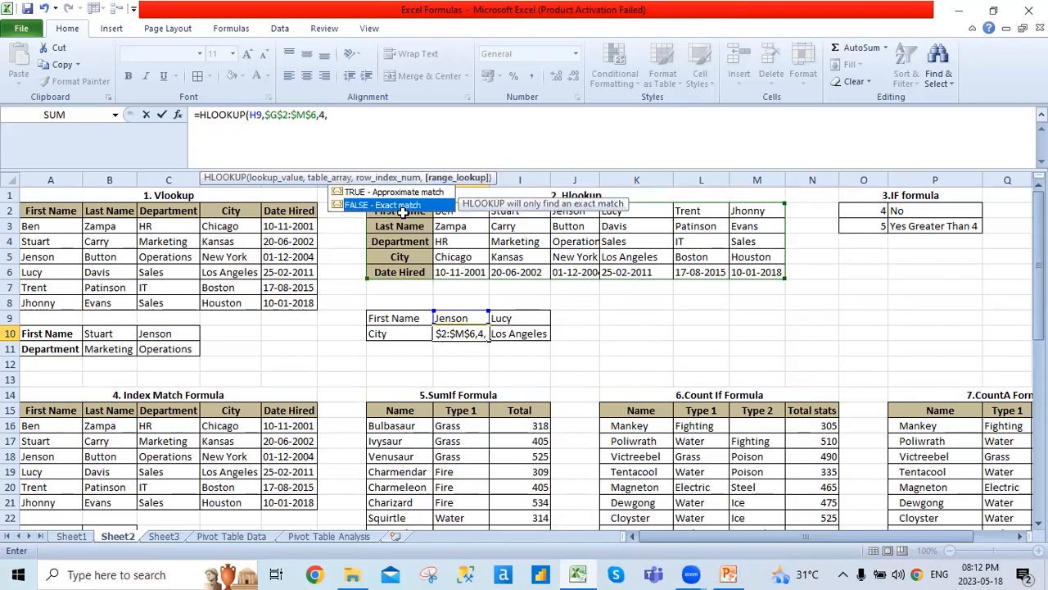
key(Tab)
text())
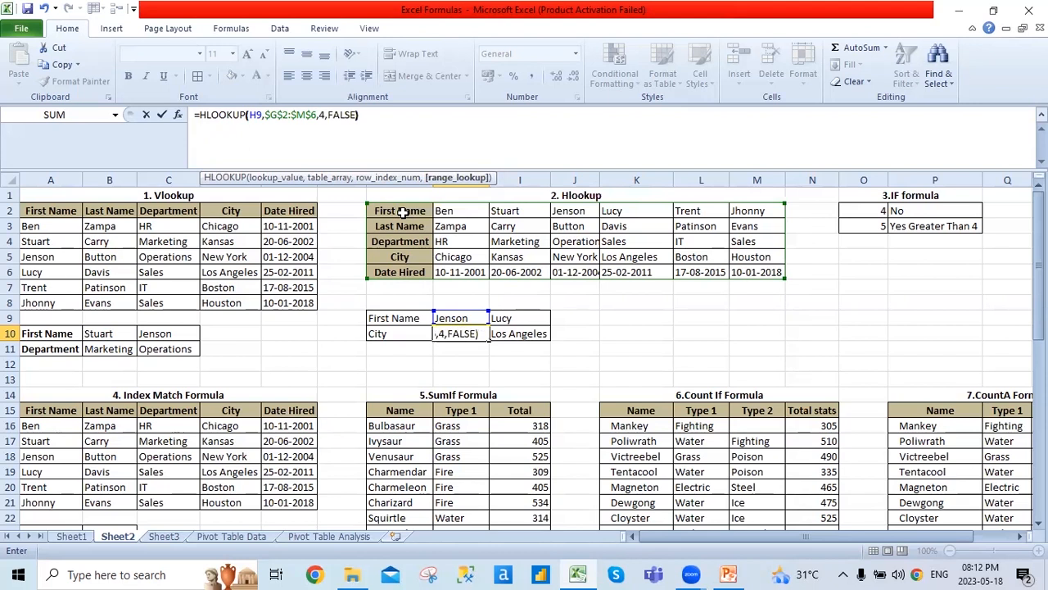
key(Return)
key(Up)
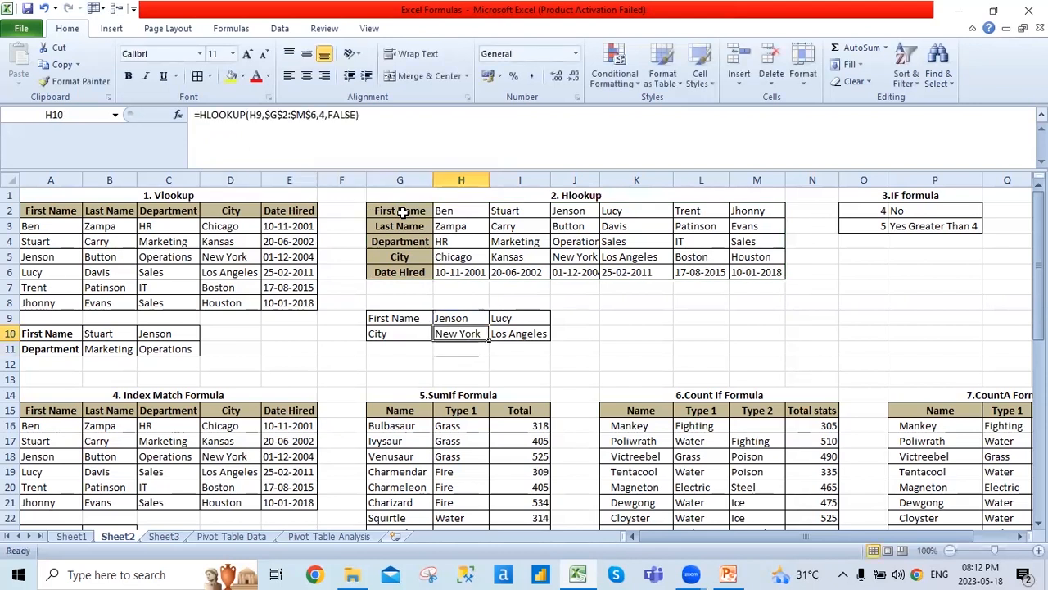
- Select the City results in H10:I10 and review I10's HLOOKUP formula and the neighbouring examples
key(shift+Right)
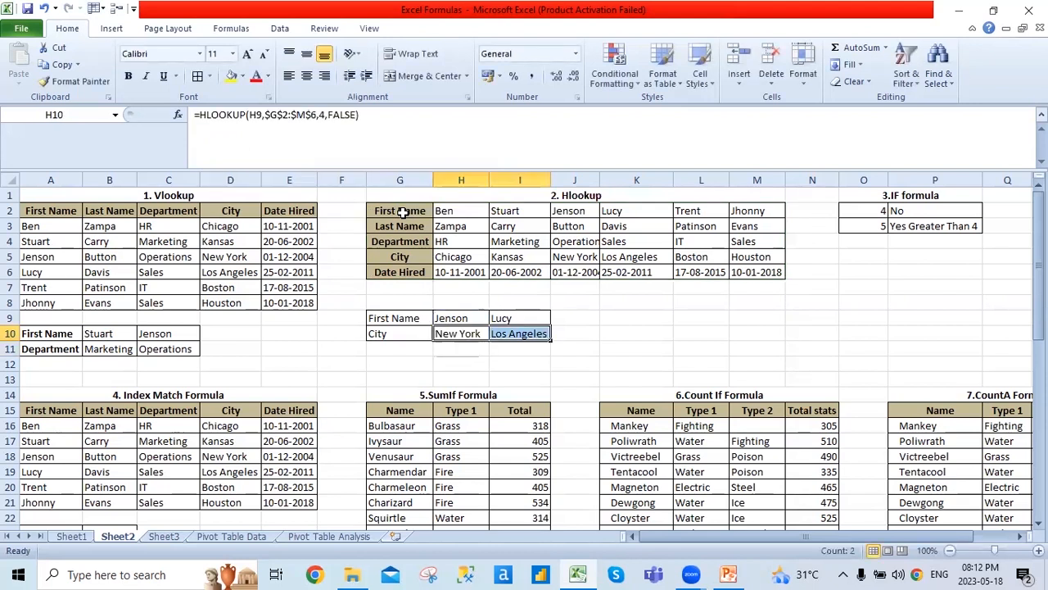
key(Right)
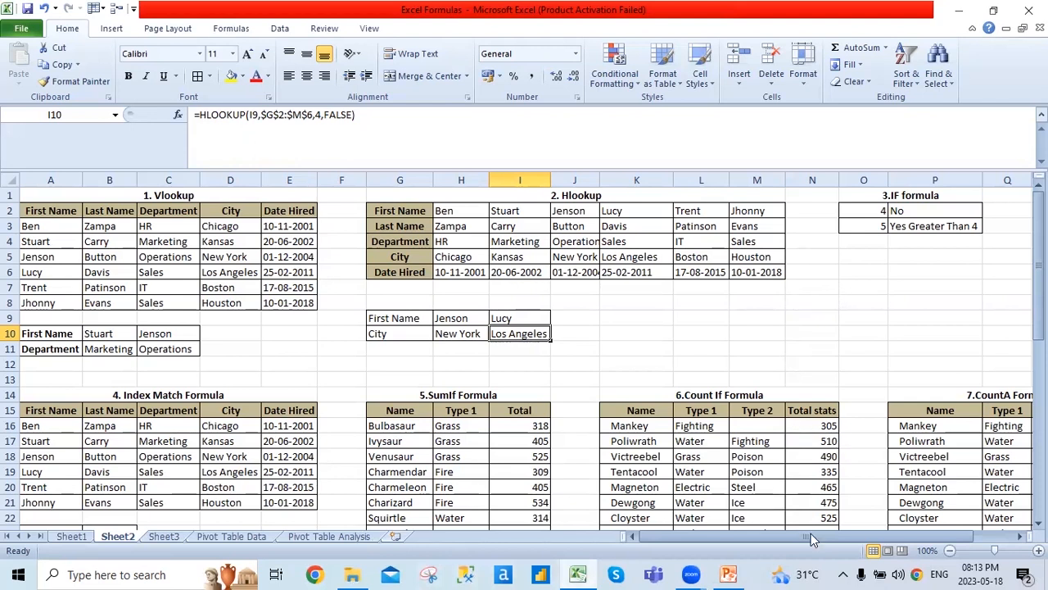
drag(839, 537, 892, 538)
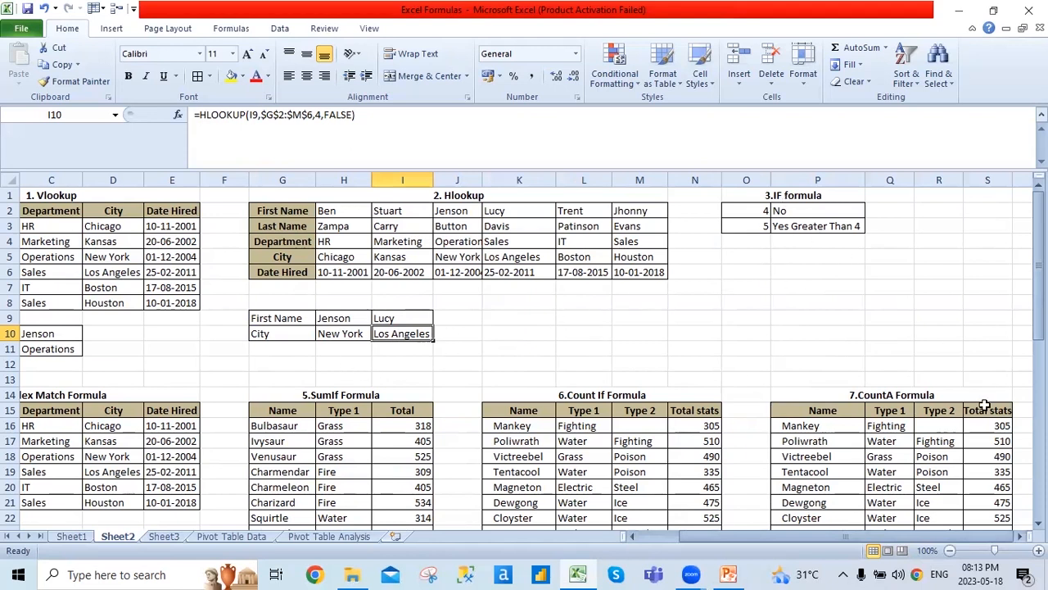
drag(708, 535, 680, 536)
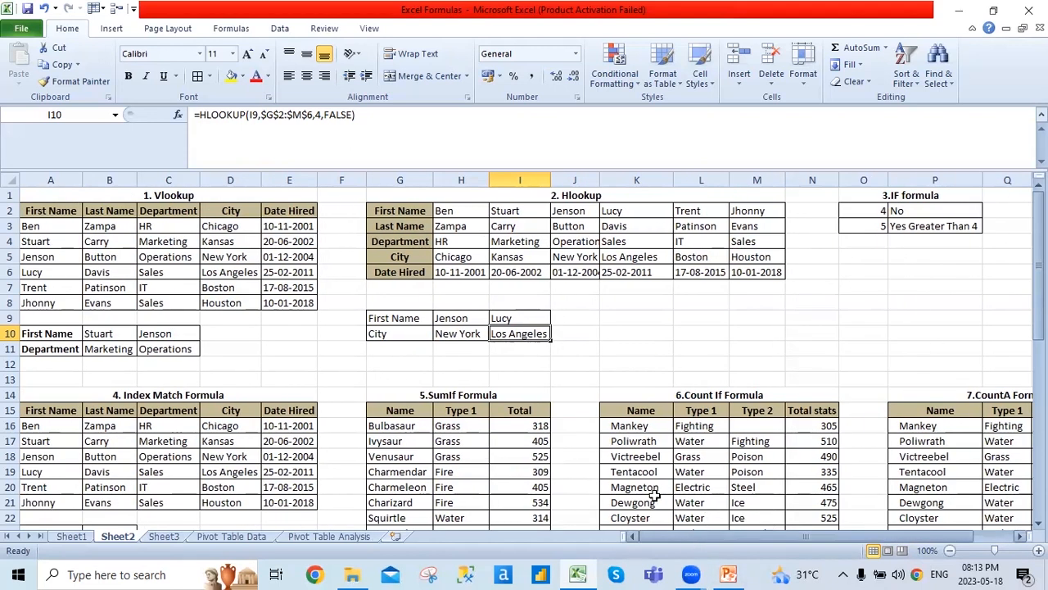
click(562, 332)
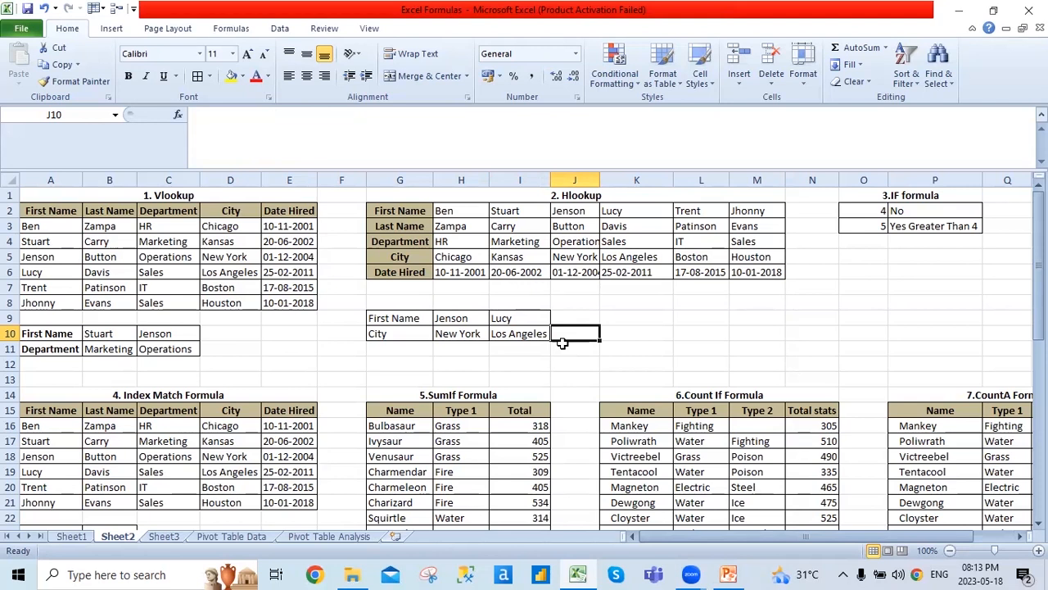
key(Up)
key(Right)
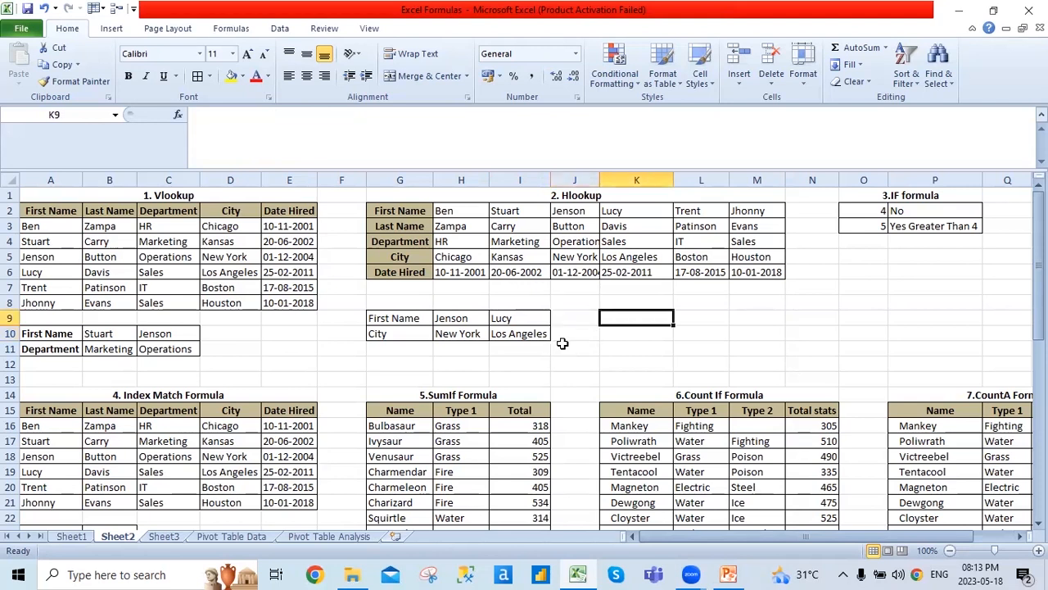
key(Left)
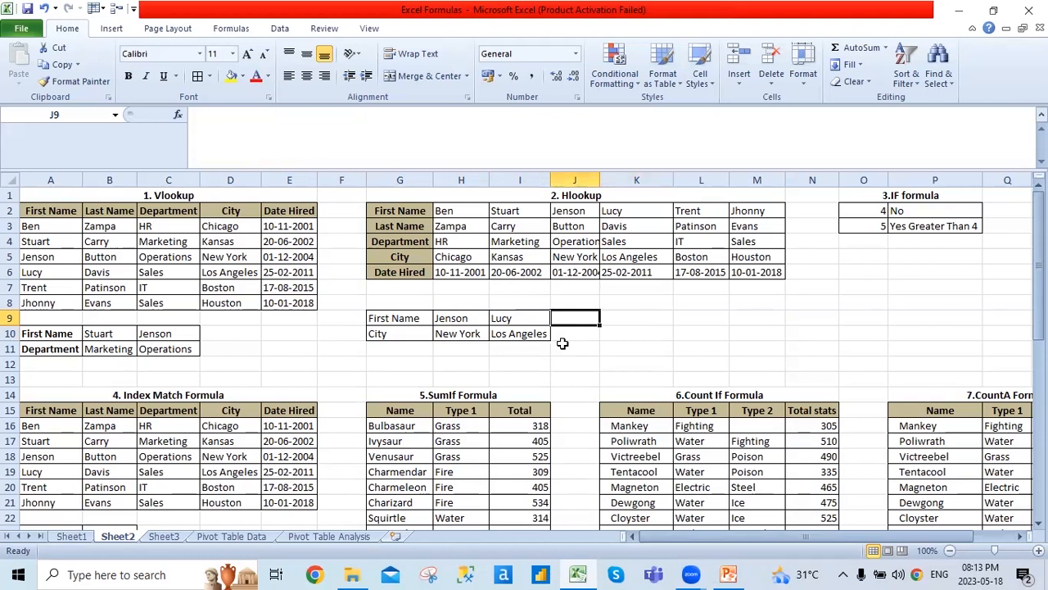
key(Down)
key(Left)
key(Left)
key(Left)
key(Up)
key(Right)
key(Right)
key(Down)
- Enter the label Department in G11 below City and select H11 beside it
key(Left)
key(Left)
key(Down)
text(Depa)
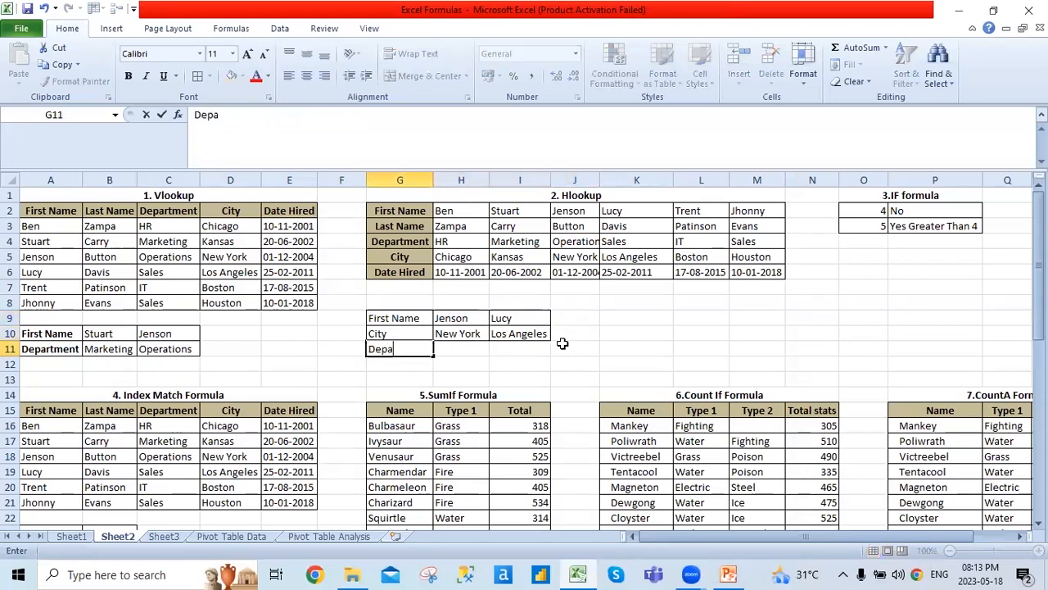
text(rtment)
key(BackSpace)
key(BackSpace)
key(BackSpace)
key(BackSpace)
text(ment)
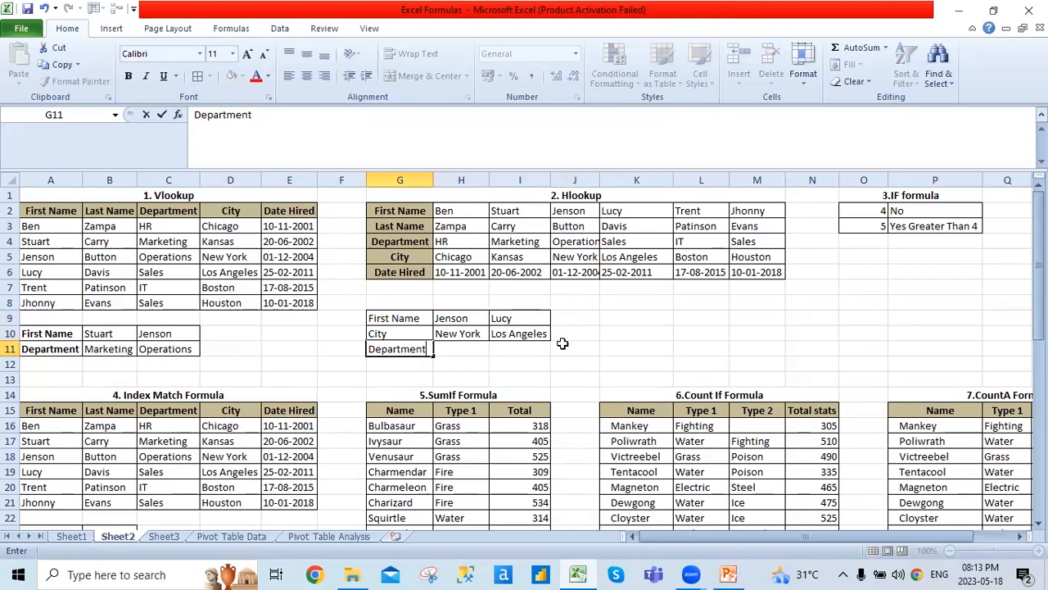
key(Tab)
key(Left)
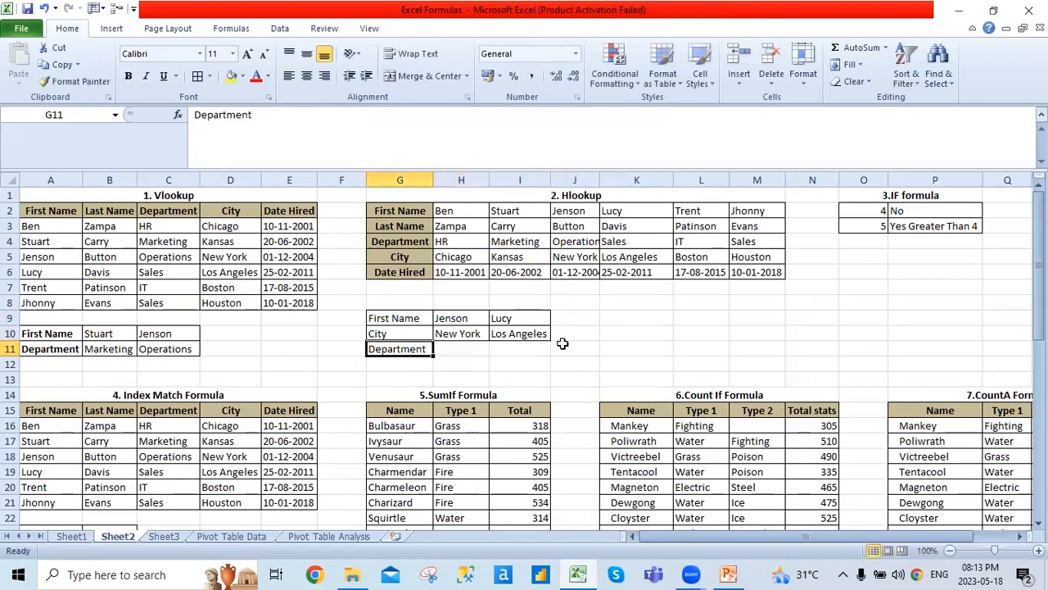
key(Right)
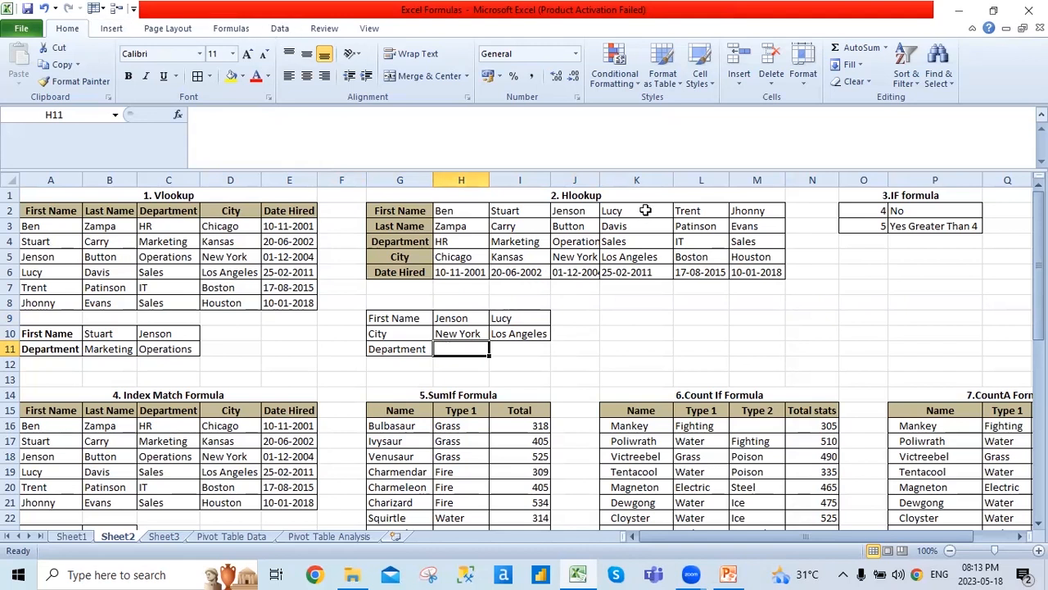
- Start a new defined name in the Name Manager and name it Hlookup_namemanager
click(233, 29)
click(420, 66)
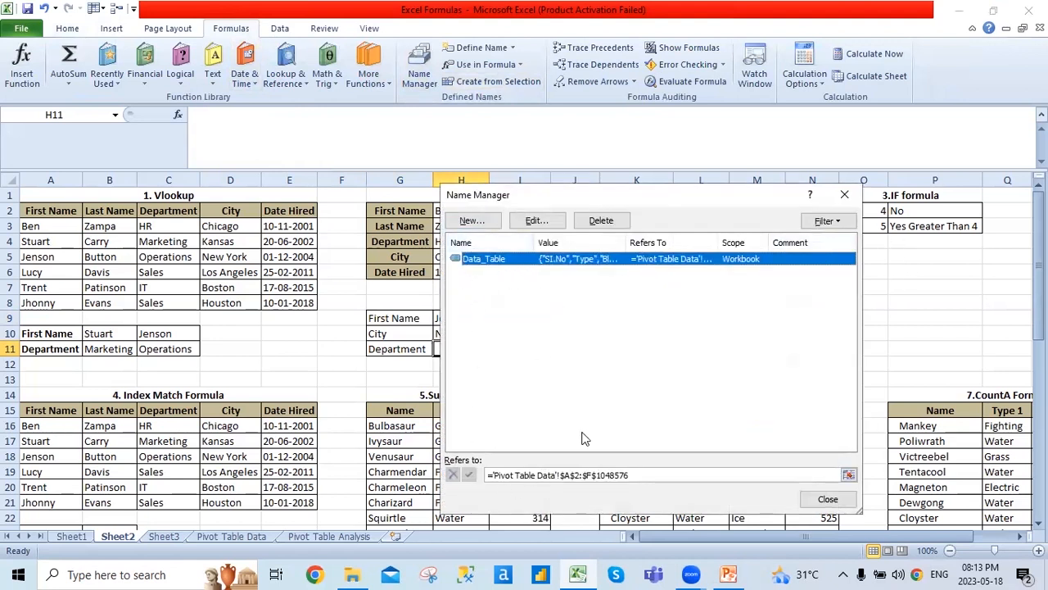
click(472, 220)
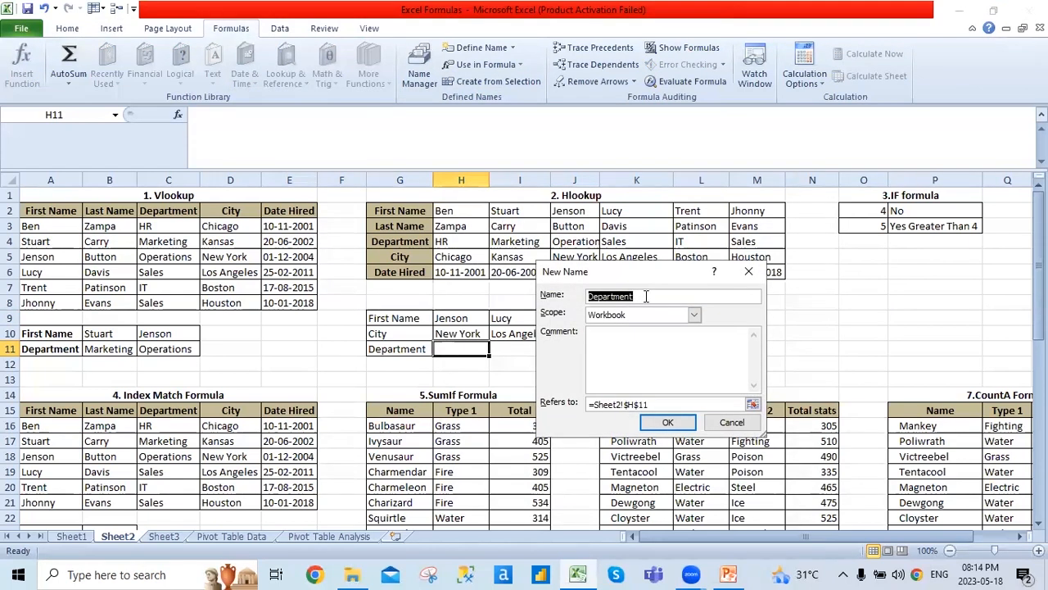
text(Hlook)
key(BackSpace)
key(BackSpace)
text(okup_manager)
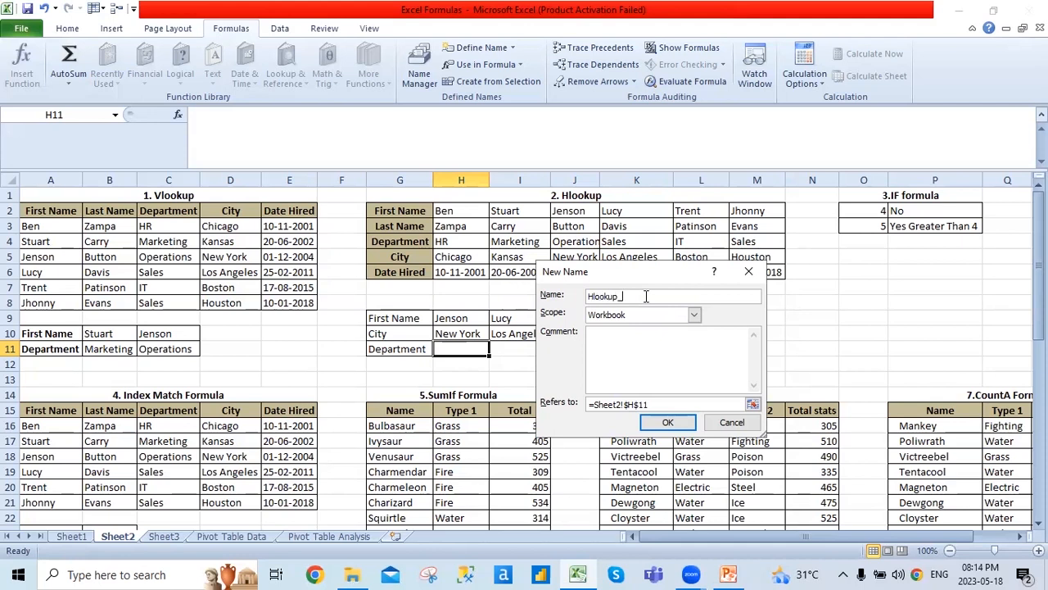
key(BackSpace)
key(BackSpace)
key(BackSpace)
key(BackSpace)
key(BackSpace)
key(BackSpace)
key(BackSpace)
text(naem)
key(BackSpace)
key(BackSpace)
text(memana)
text(r)
- Set the new name to refer to Sheet2!$G$2:$M$6, save it and close the Name Manager
click(753, 404)
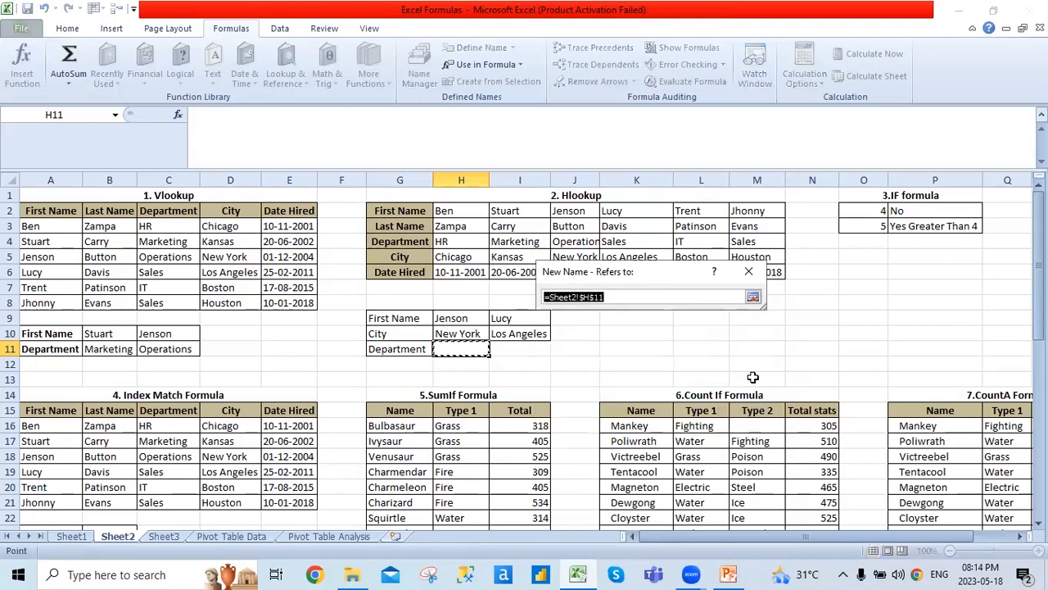
click(392, 214)
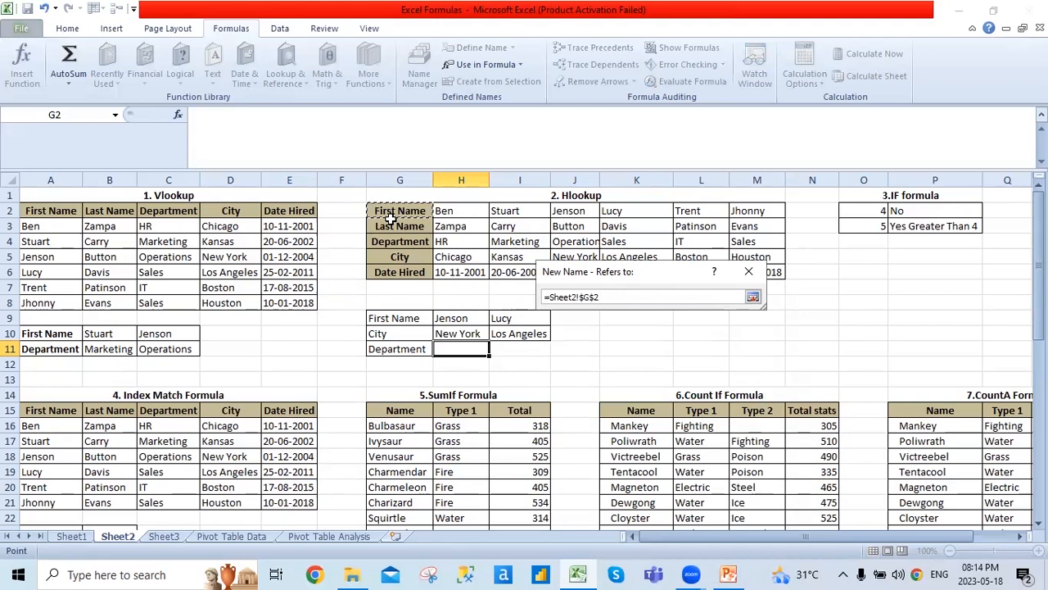
key(shift+Right)
key(shift+Right)
key(shift+Right)
key(shift+Right)
key(shift+Right)
key(shift+Right)
key(shift+Down)
key(shift+Down)
key(shift+Down)
key(shift+Down)
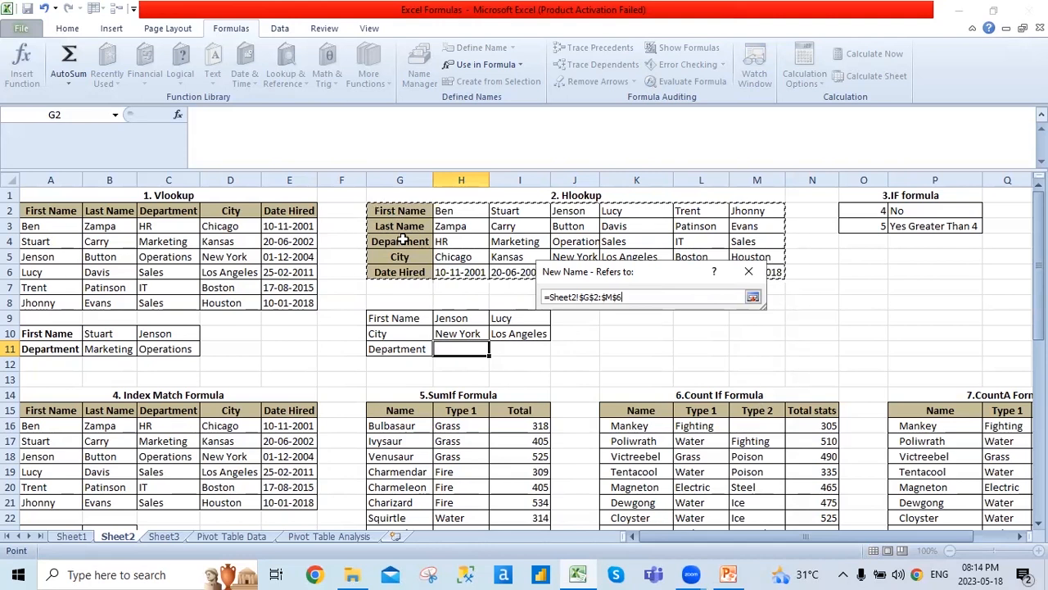
click(752, 296)
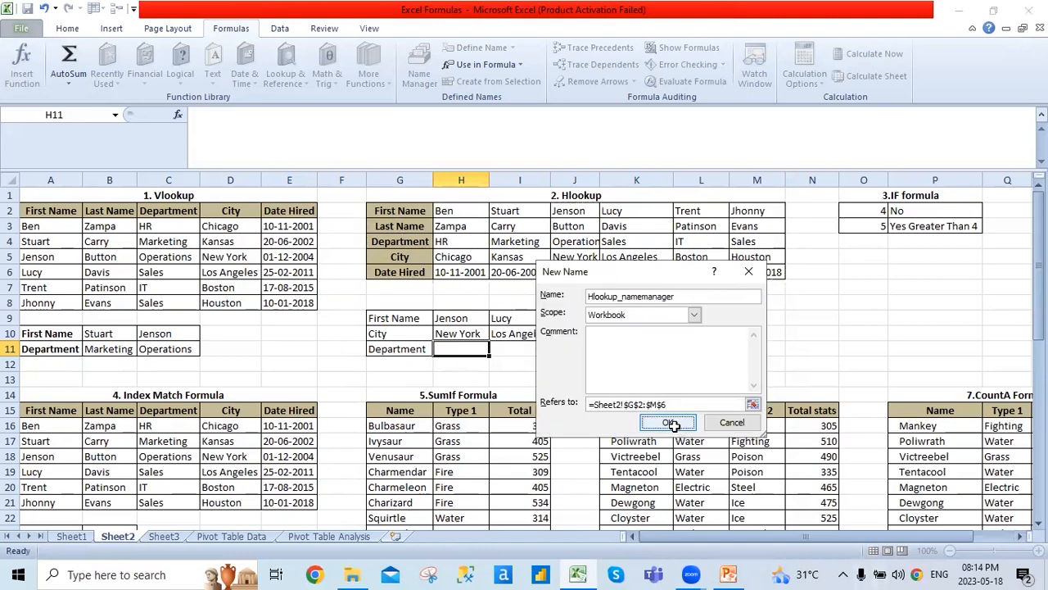
click(668, 422)
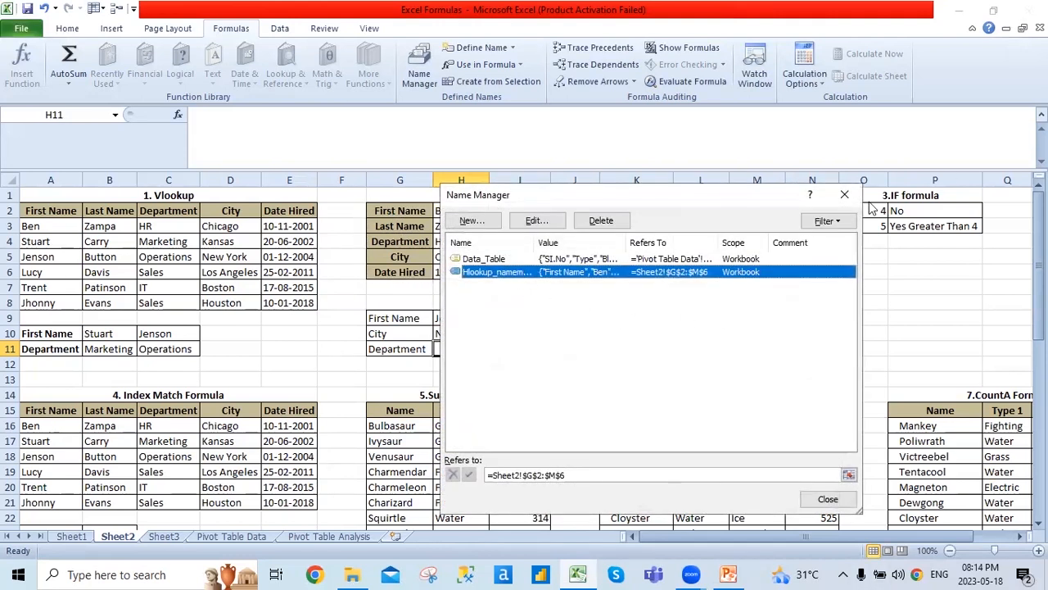
click(844, 194)
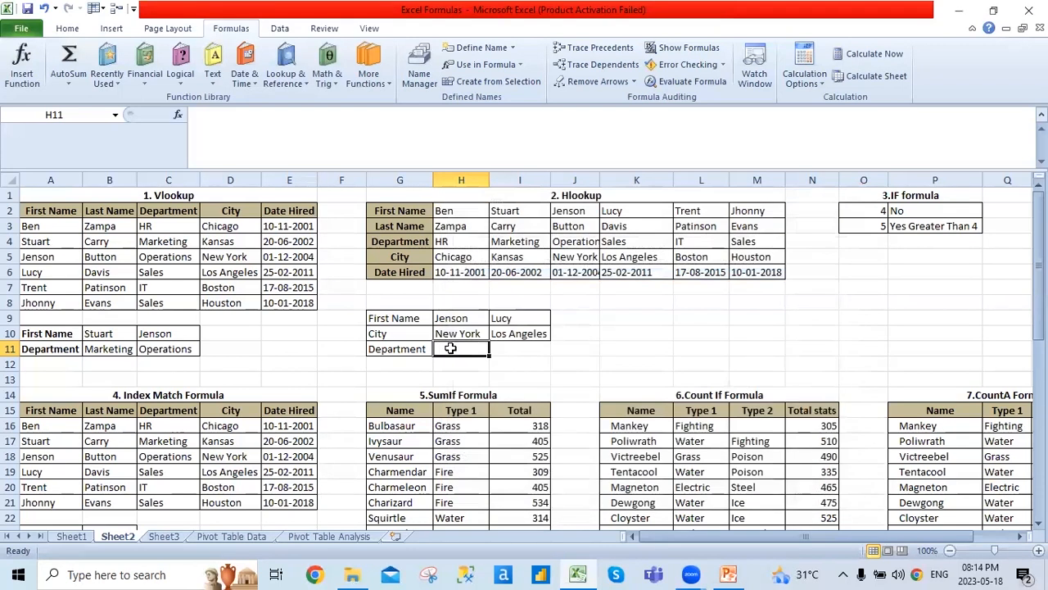
- Start an HLOOKUP formula in H11 with the first name in H9 as its lookup value
text(=h)
key(BackSpace)
text(h)
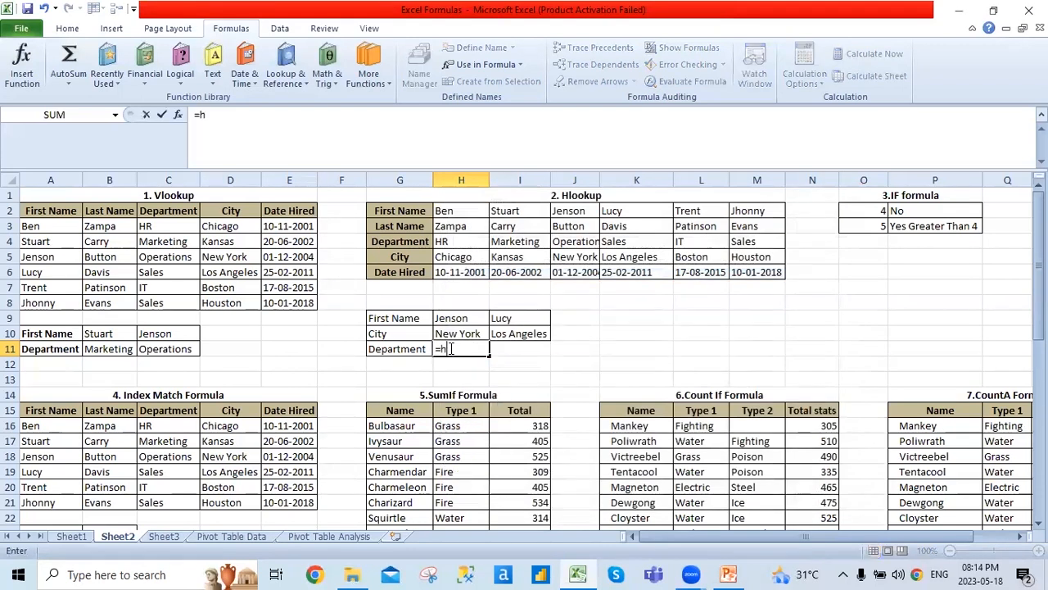
text(l)
key(Tab)
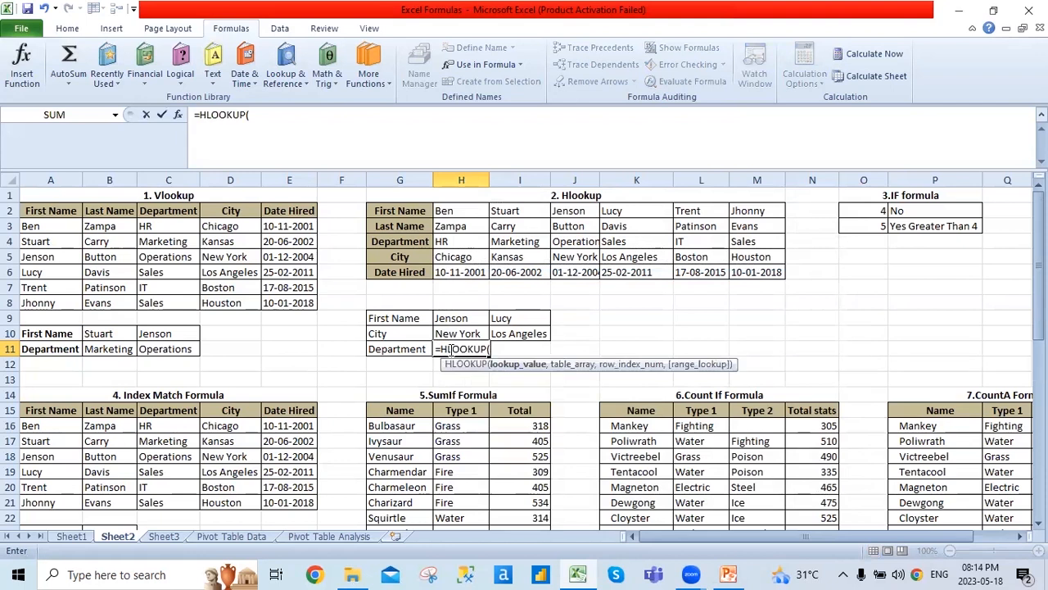
click(446, 321)
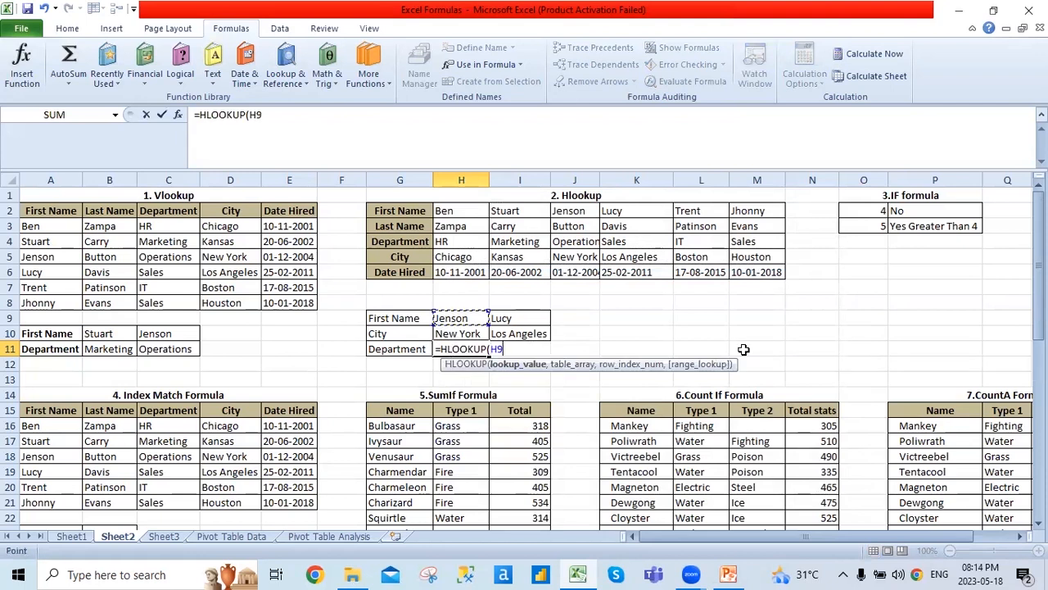
text(,)
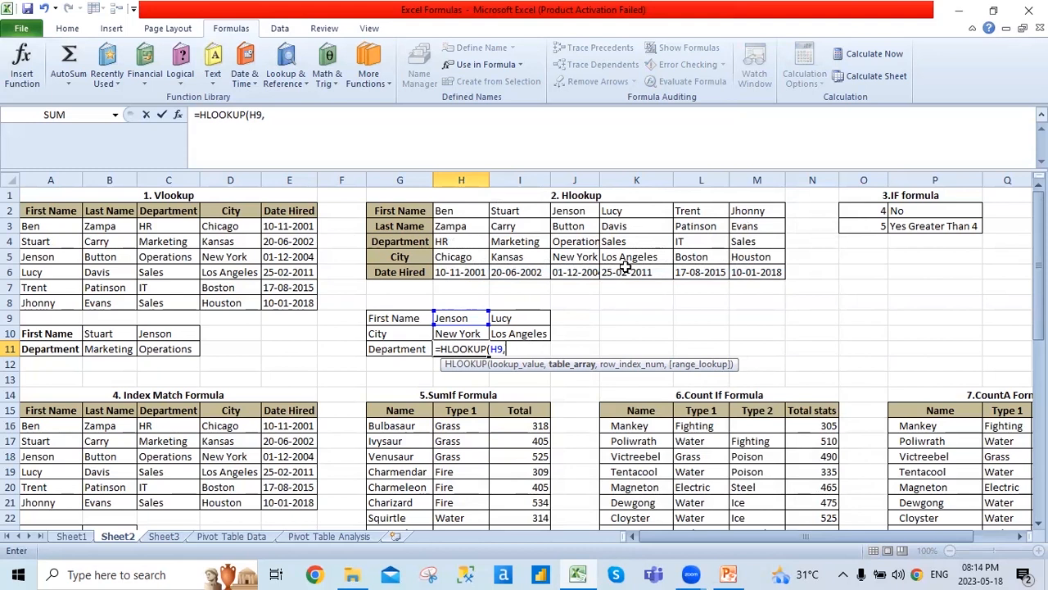
- Use the named range Hlookup_namemanager as the table array of H11's HLOOKUP formula
text(h)
key(Down)
key(Down)
key(Down)
key(Down)
key(Down)
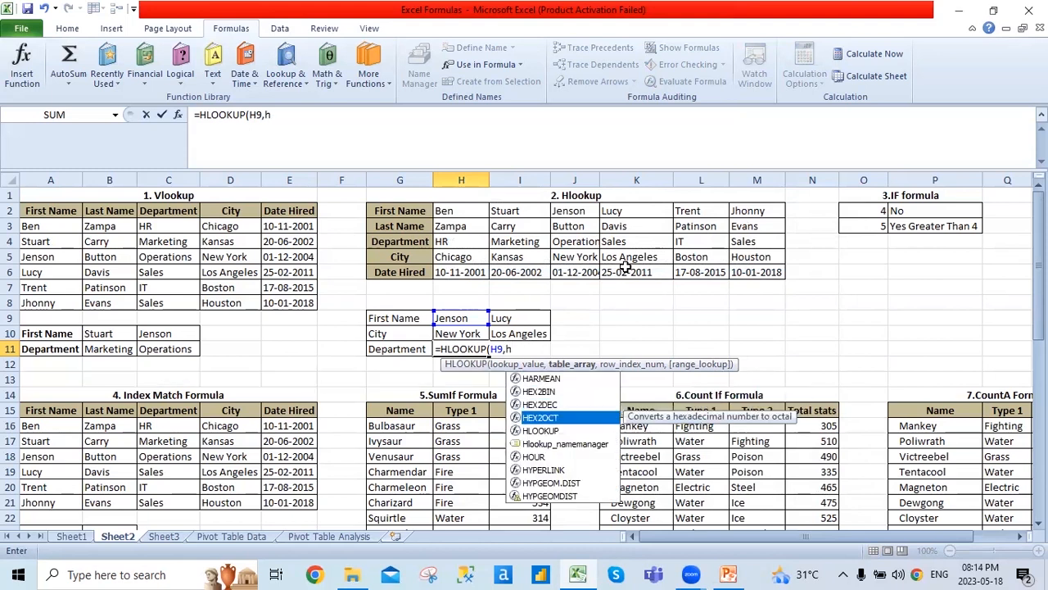
key(Tab)
text(,)
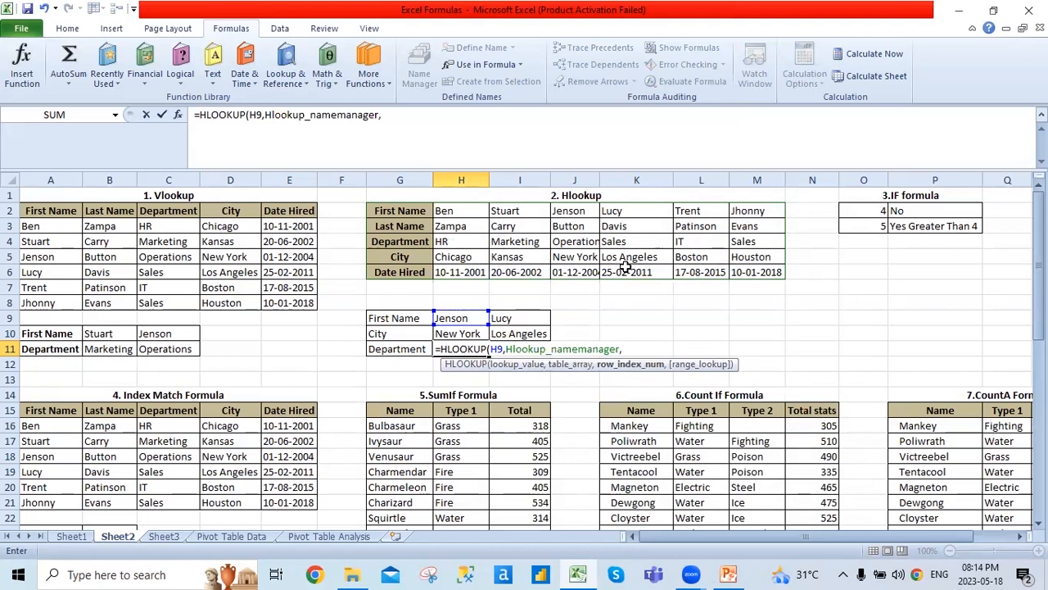
- Complete H11's HLOOKUP with row index 3 and an exact match (FALSE), and enter the formula
text(3,)
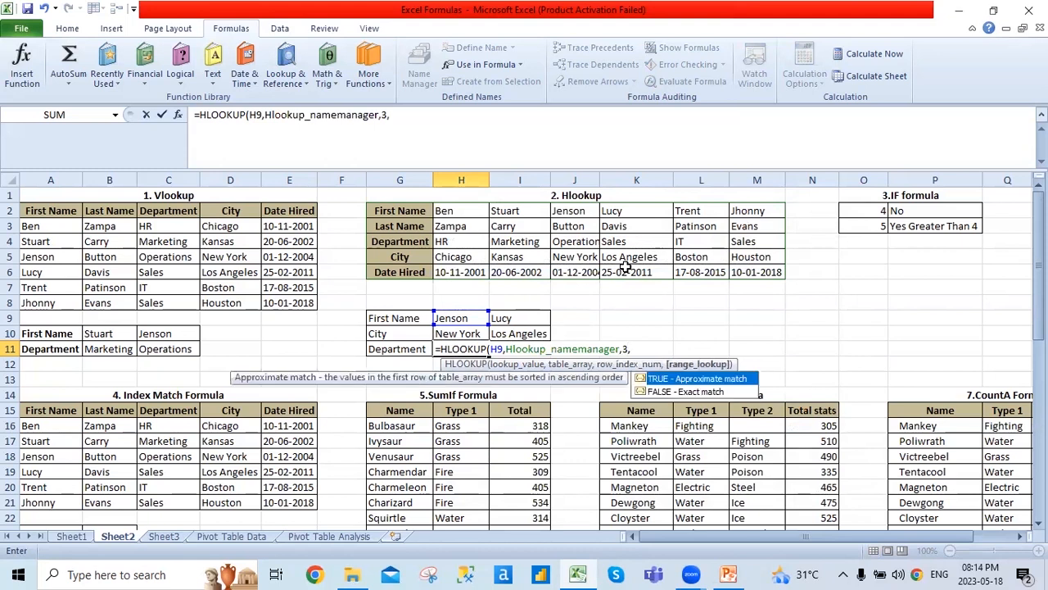
key(Down)
key(Tab)
text())
key(ctrl+Return)
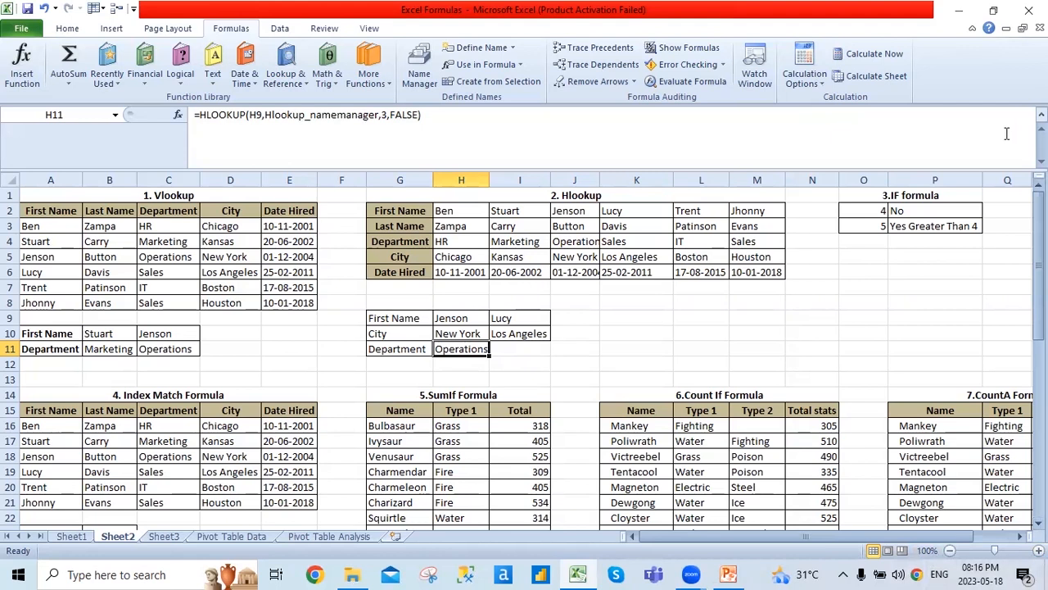
- Review the IF formulas in P2 and P3 of the IF formula example
click(901, 210)
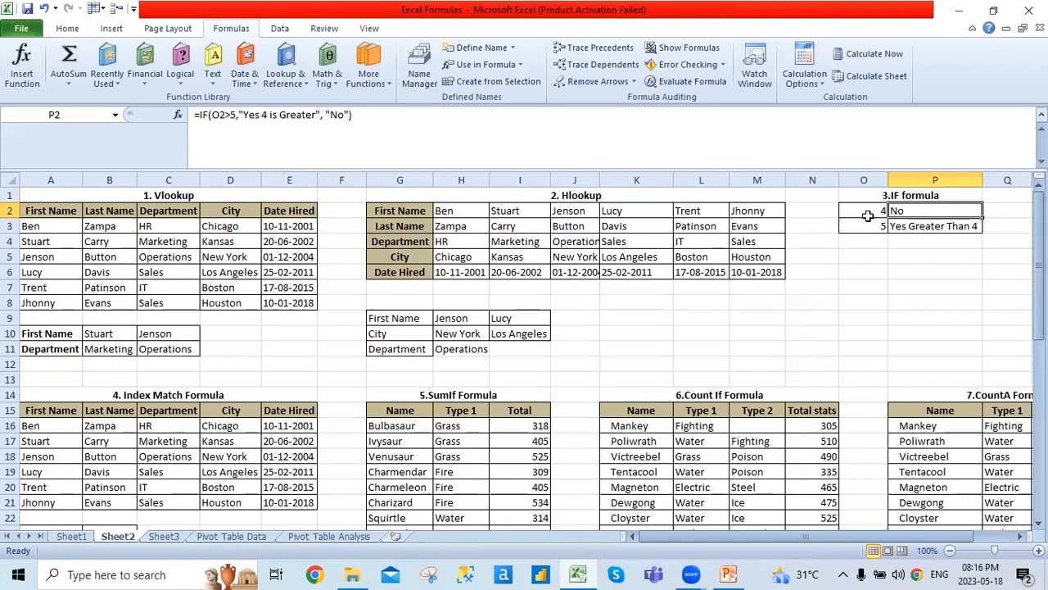
key(Down)
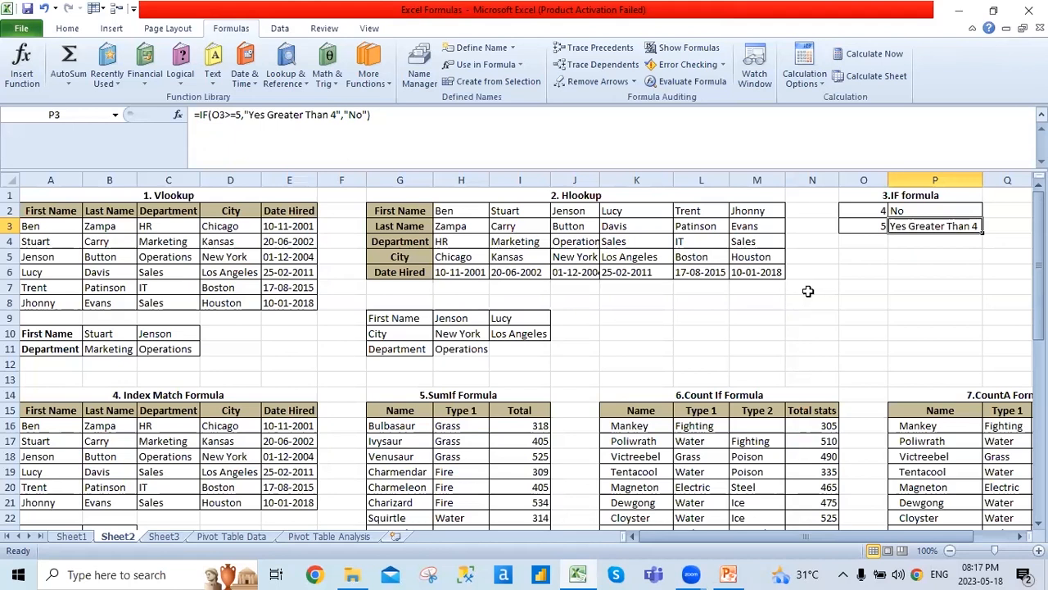
scroll(269, 345, down, 3)
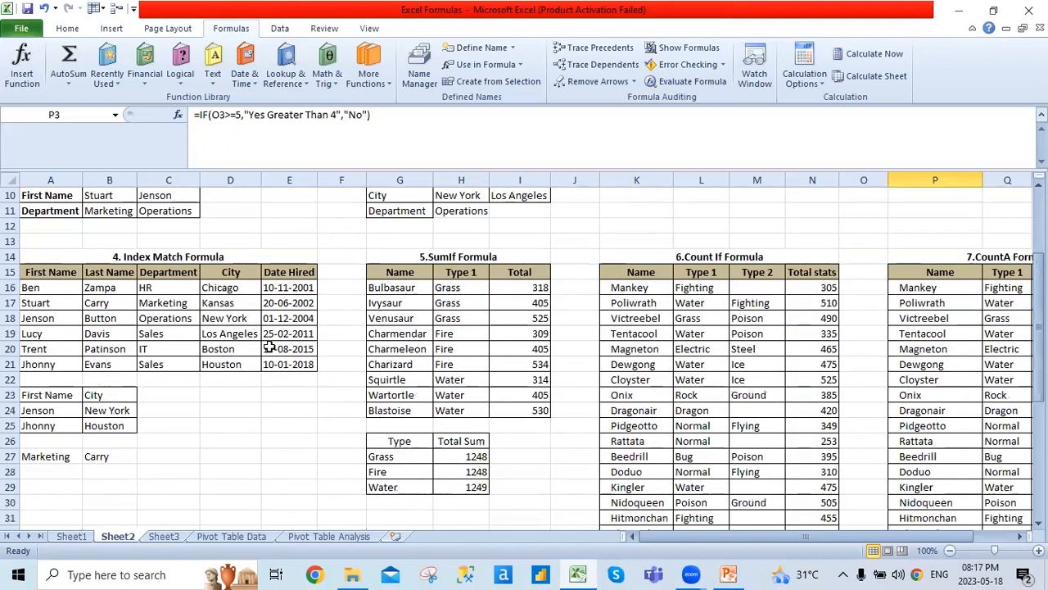
scroll(434, 411, up, 3)
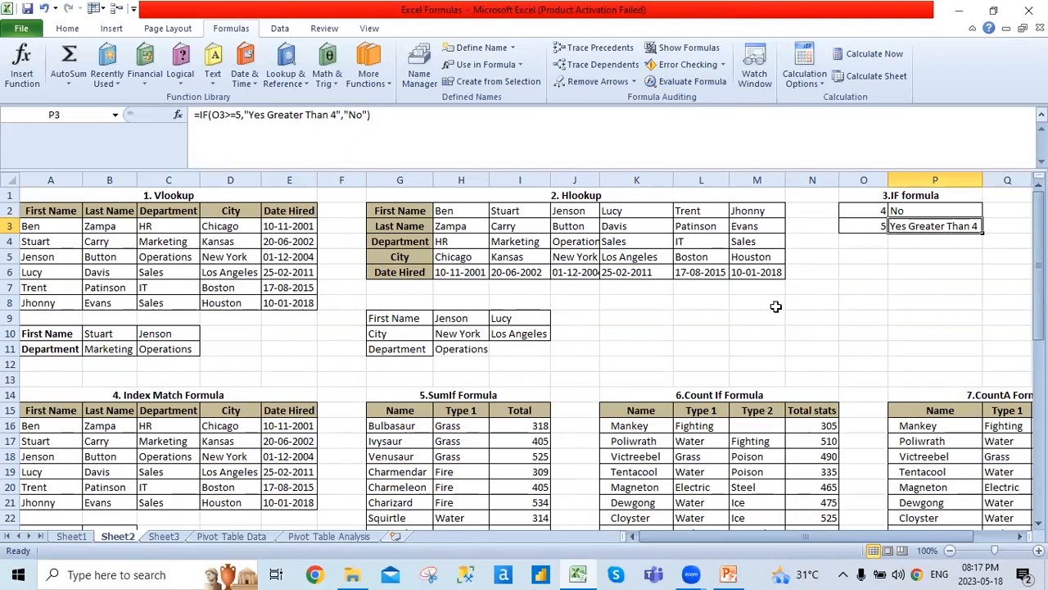
- Examine the Index Match Formula table and the First Name and City lookup cells below it
scroll(758, 360, down, 3)
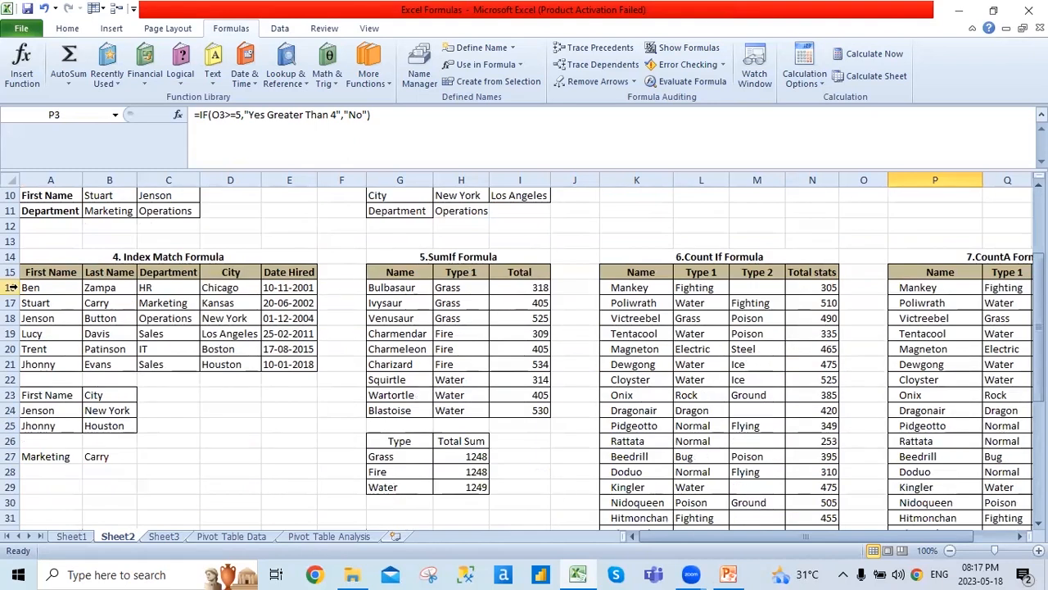
click(53, 273)
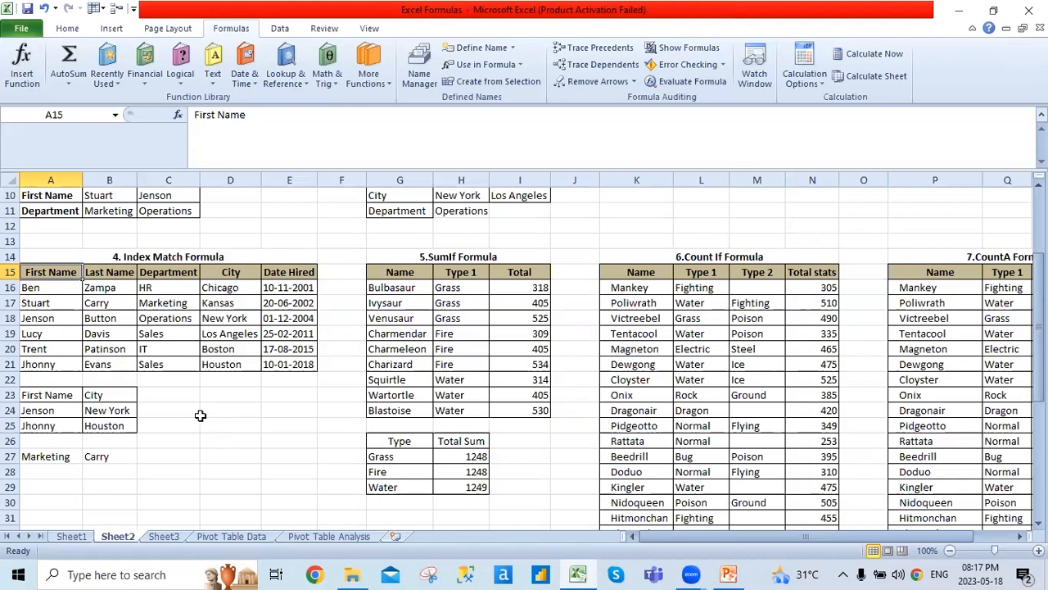
key(Down)
key(Up)
key(Down)
key(Up)
click(77, 397)
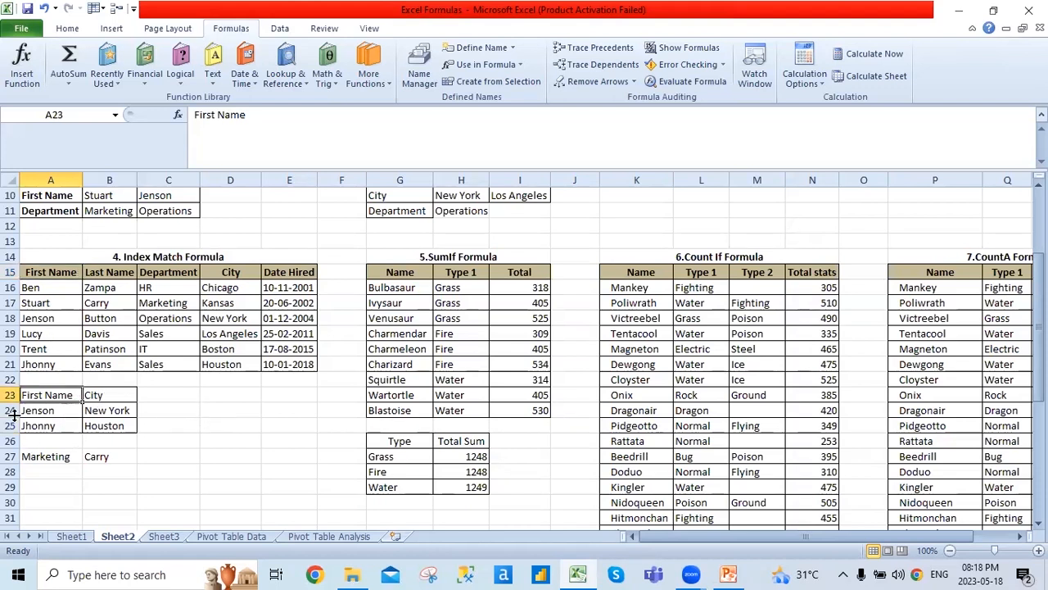
click(115, 397)
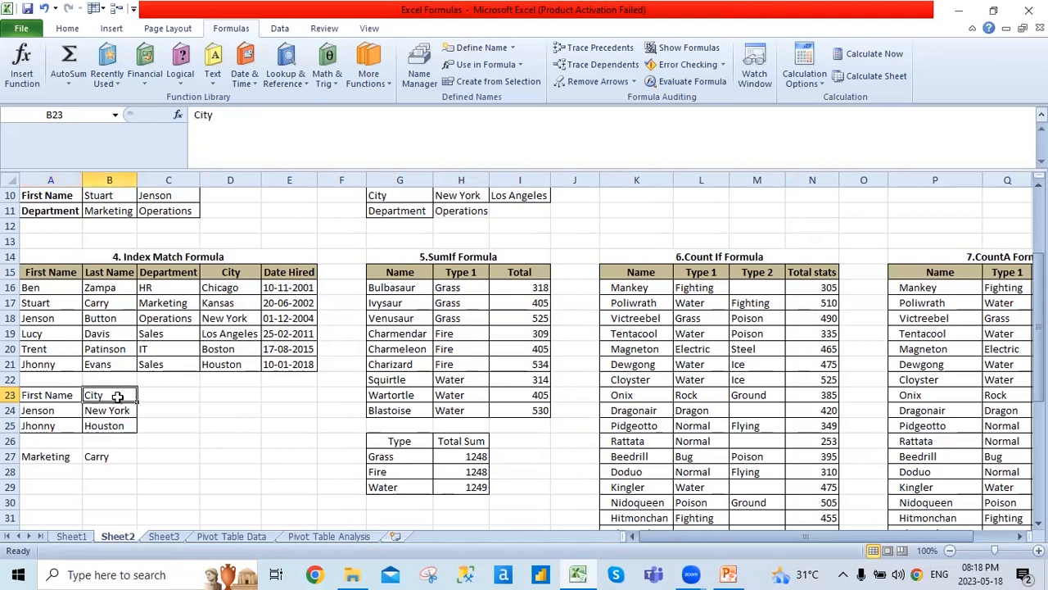
click(62, 399)
click(70, 413)
click(230, 379)
click(168, 313)
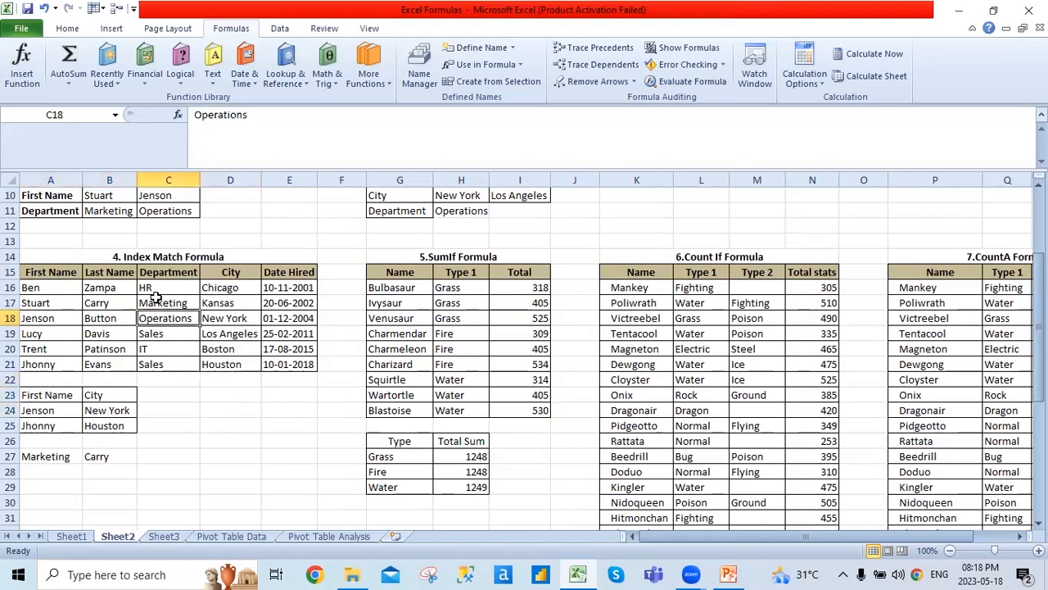
- Review the INDEX MATCH examples in B24 and B27 together with their lookup values in A24 and A27
click(45, 411)
click(100, 414)
click(98, 456)
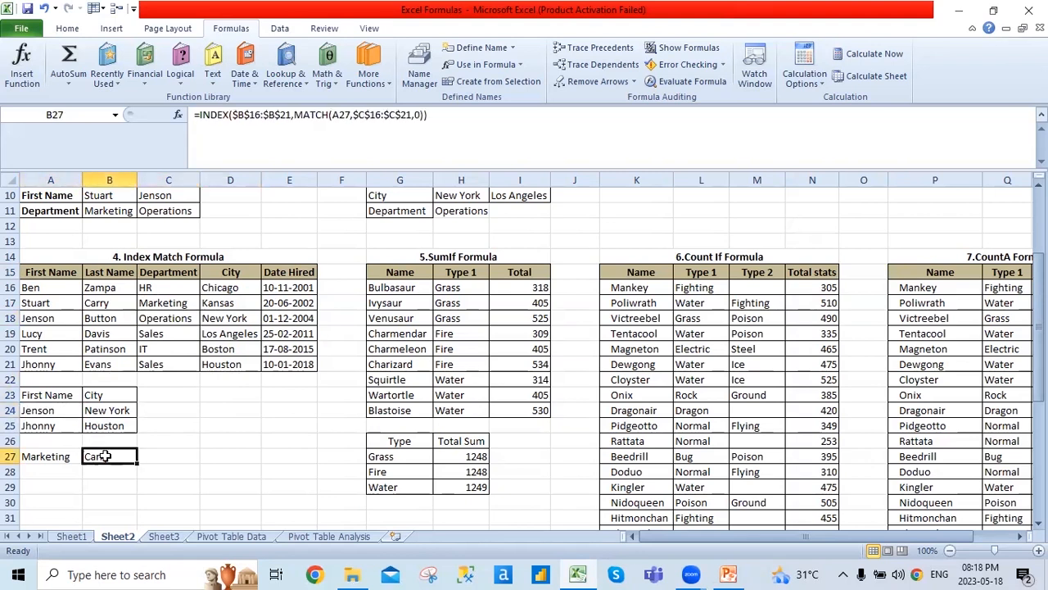
click(37, 456)
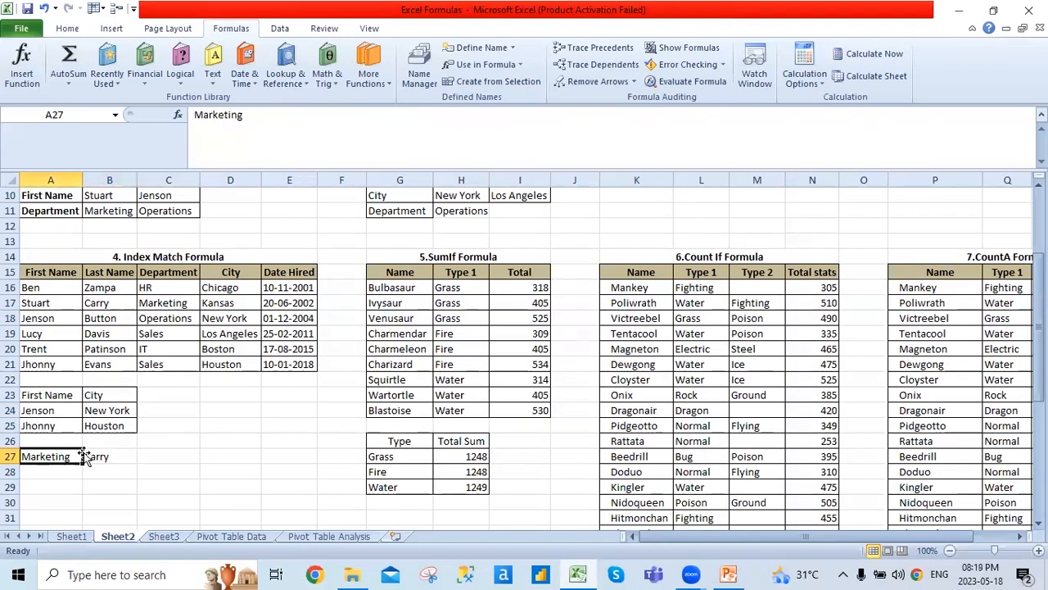
click(103, 456)
click(65, 457)
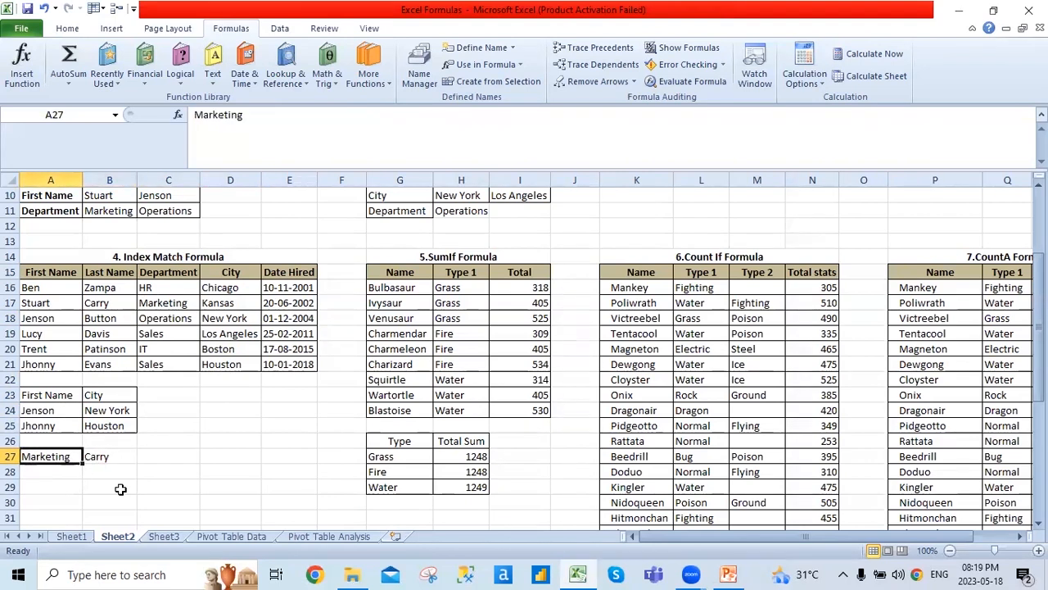
- Start a new INDEX formula in B24 with the City column $D$16:$D$21 as its absolute array
click(113, 413)
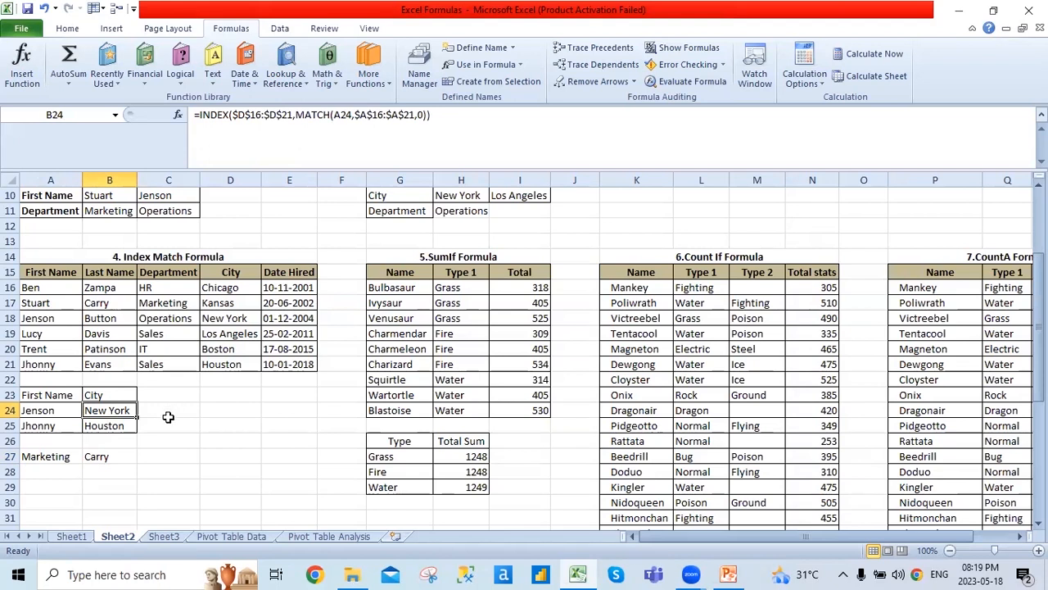
text(=in)
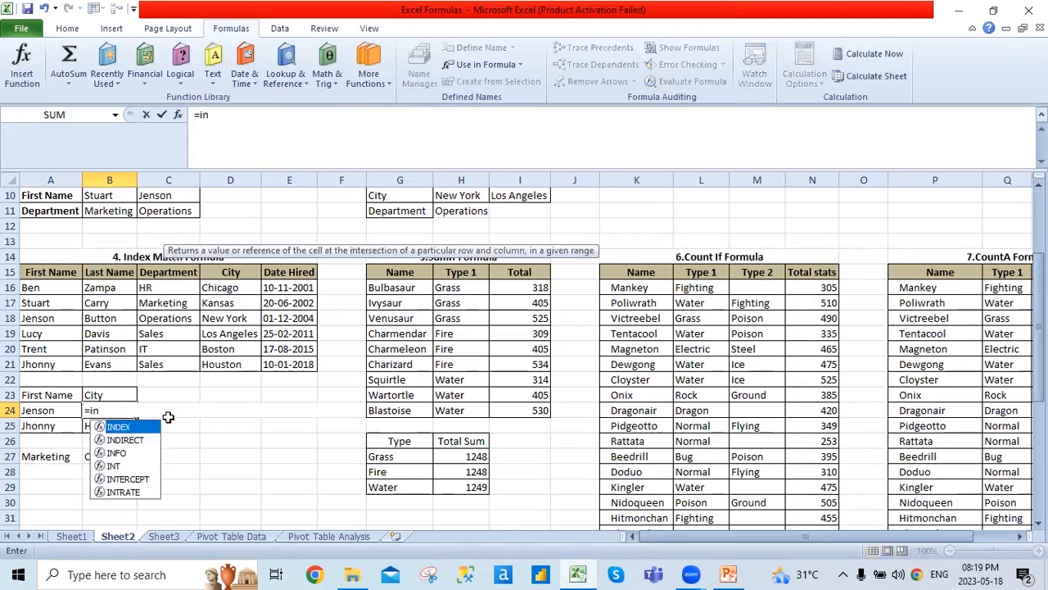
key(Tab)
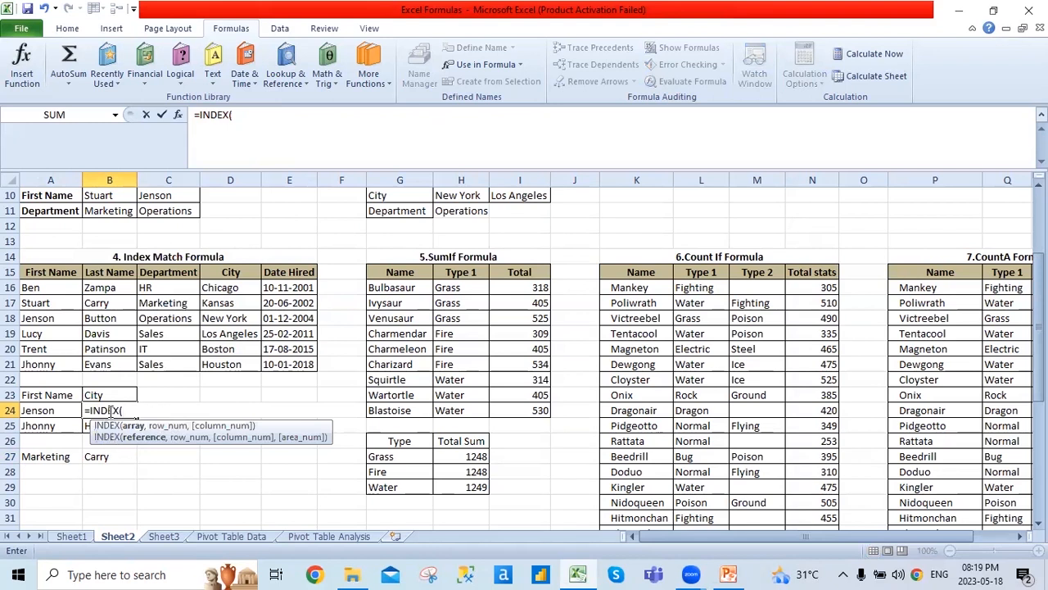
click(241, 288)
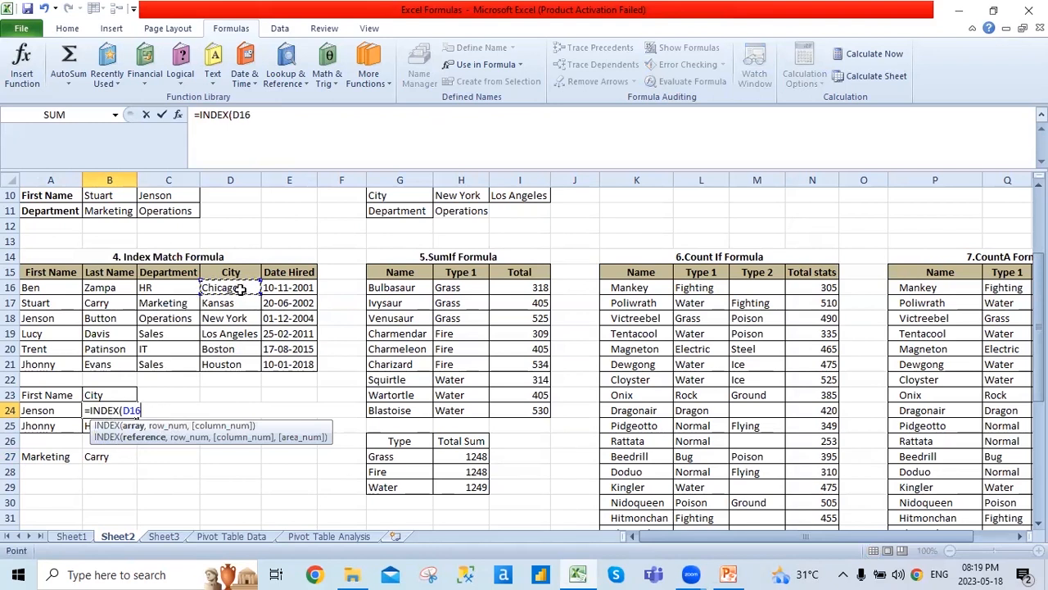
drag(244, 292, 247, 365)
key(F4)
text(,)
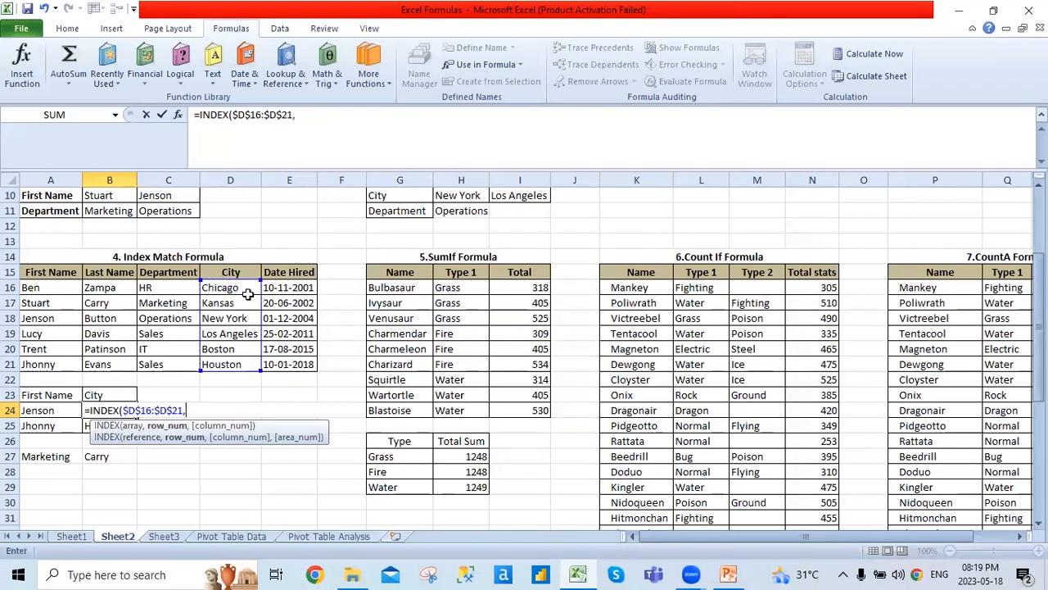
- Nest MATCH(A24,$A$16:$A$21,0) as the row number in B24's INDEX formula, enter it and check the formula in B25
text(MATCH()
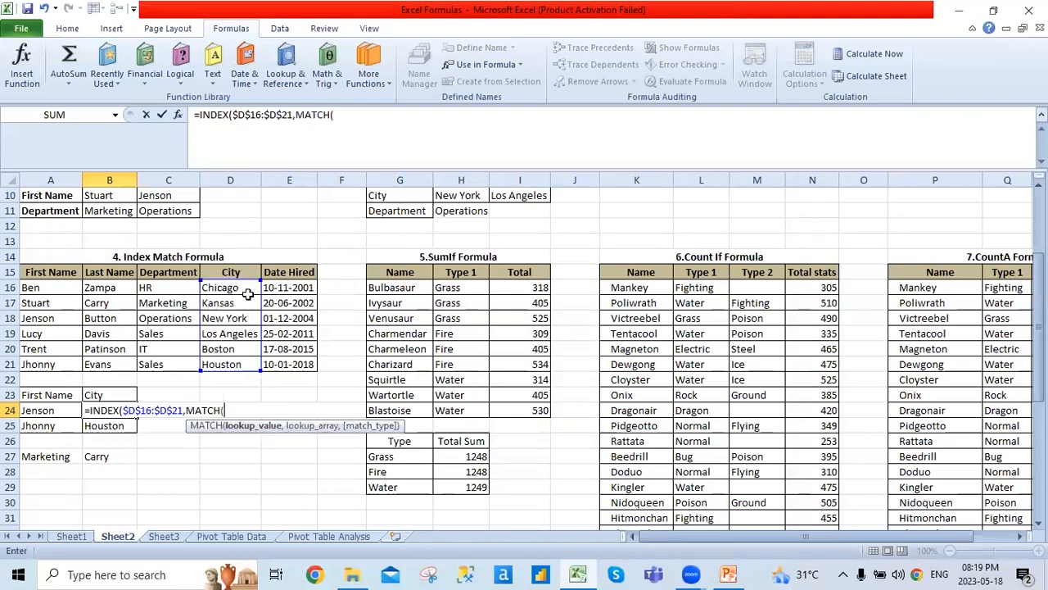
click(57, 412)
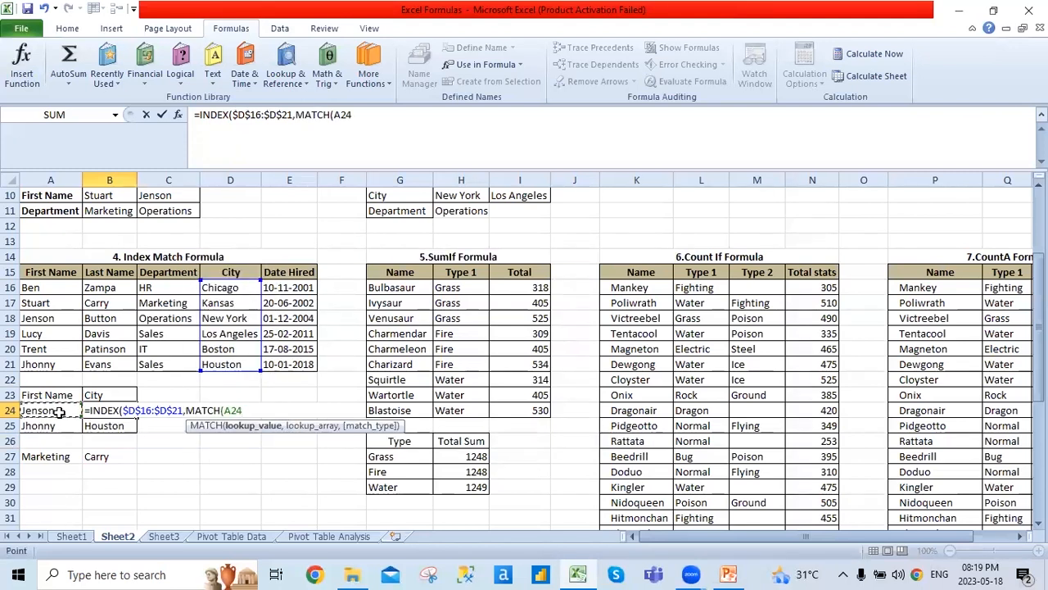
text(,)
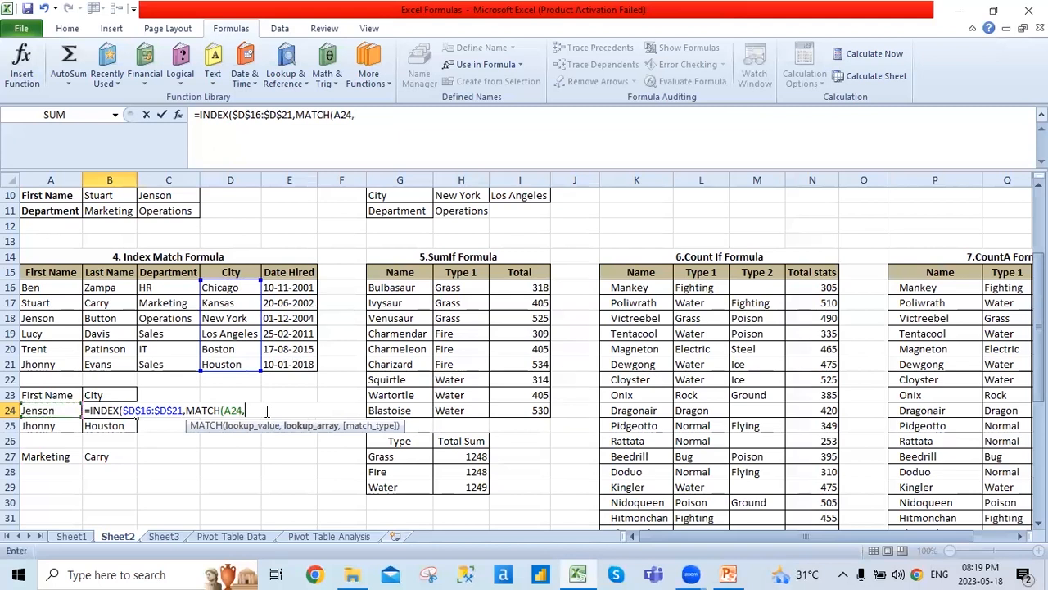
drag(28, 288, 29, 365)
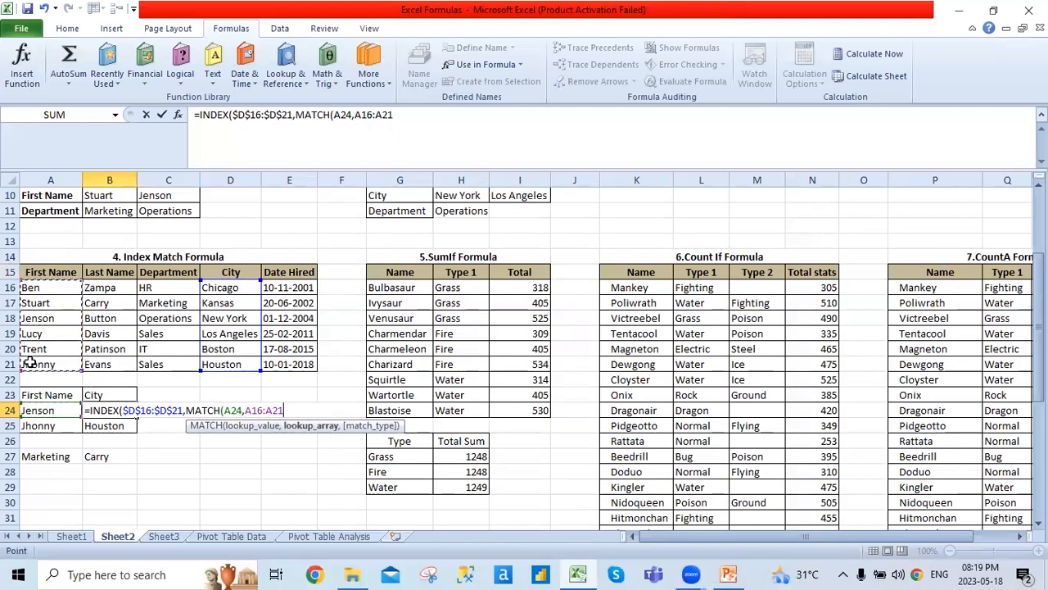
key(F4)
text(,0)))
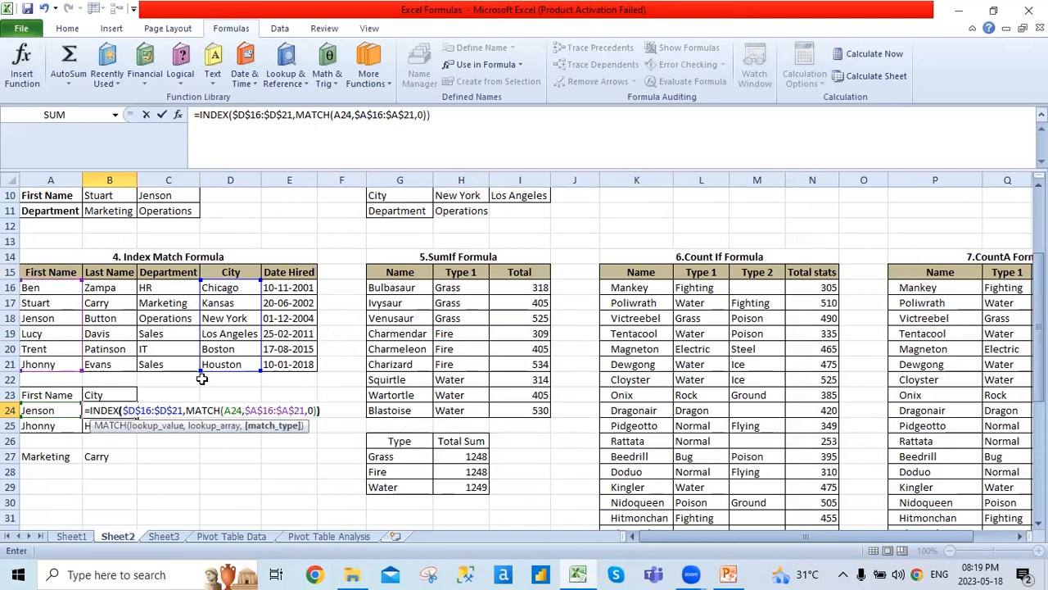
key(Return)
key(Up)
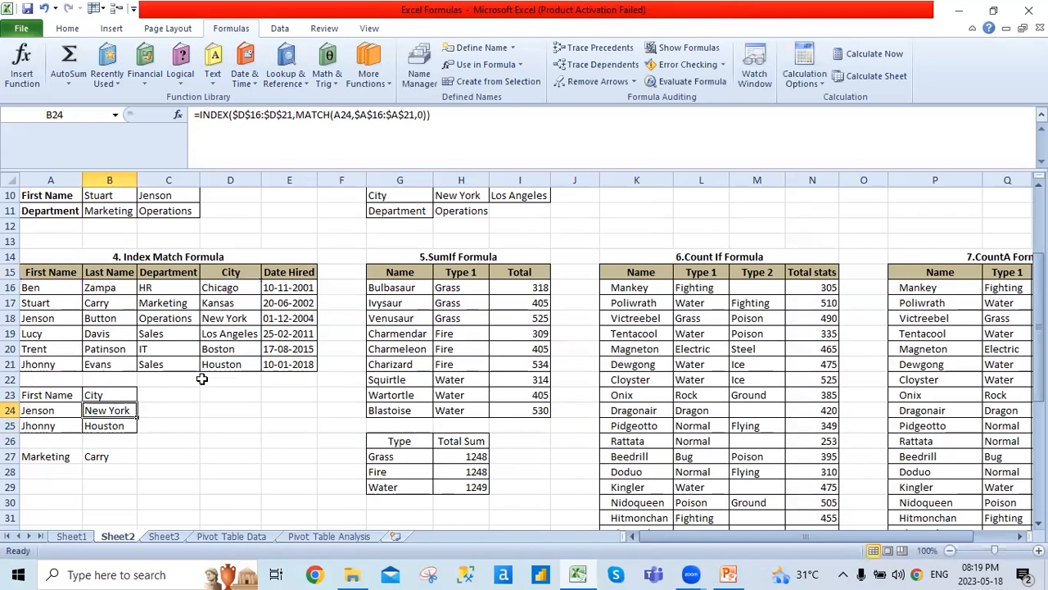
key(Down)
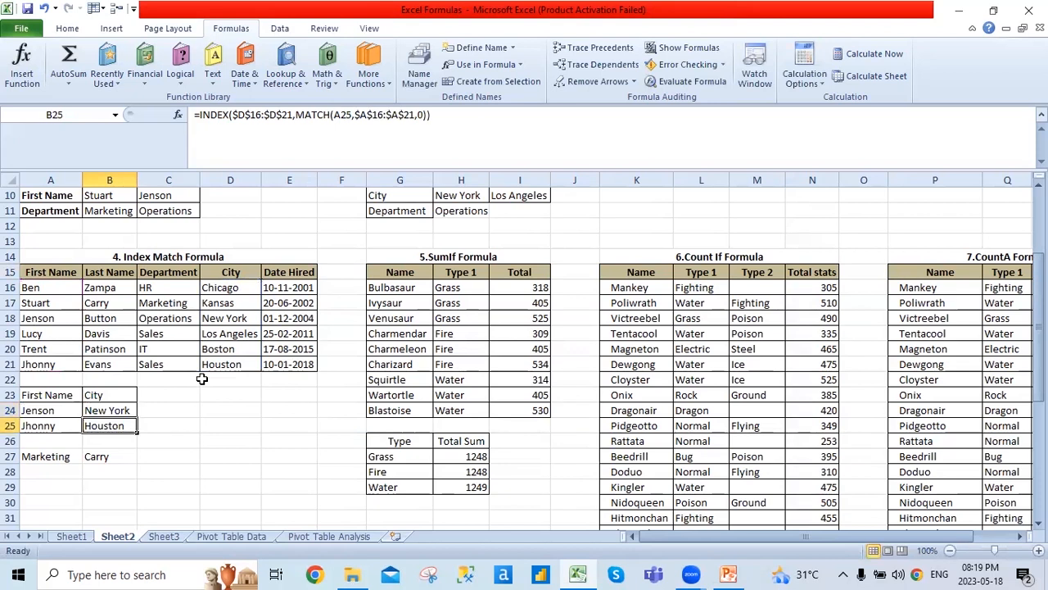
- Examine the SumIf example table and the SUMIF formula behind the Grass total in H27
key(Up)
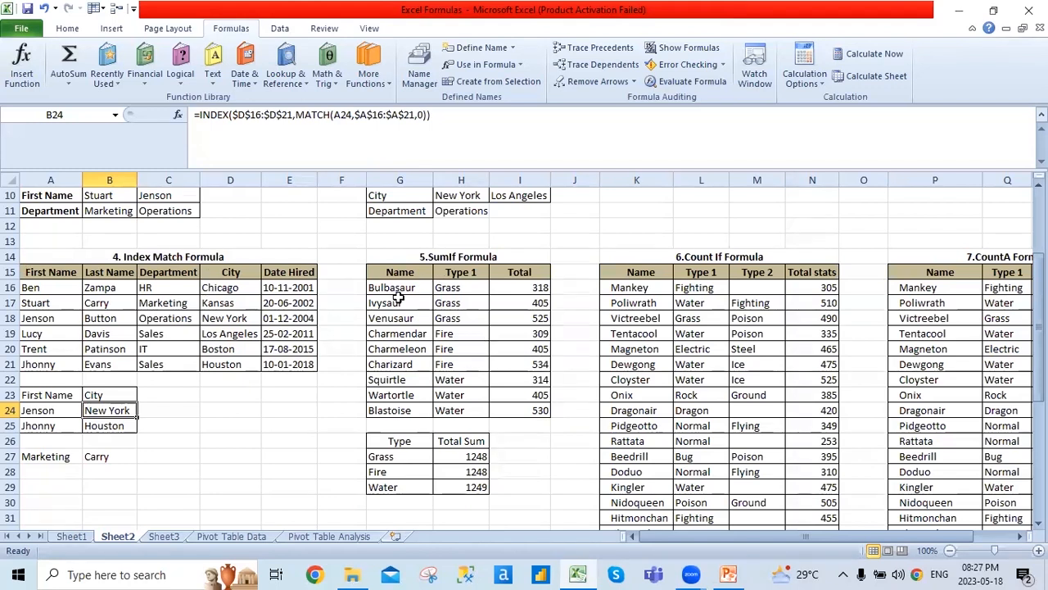
click(464, 290)
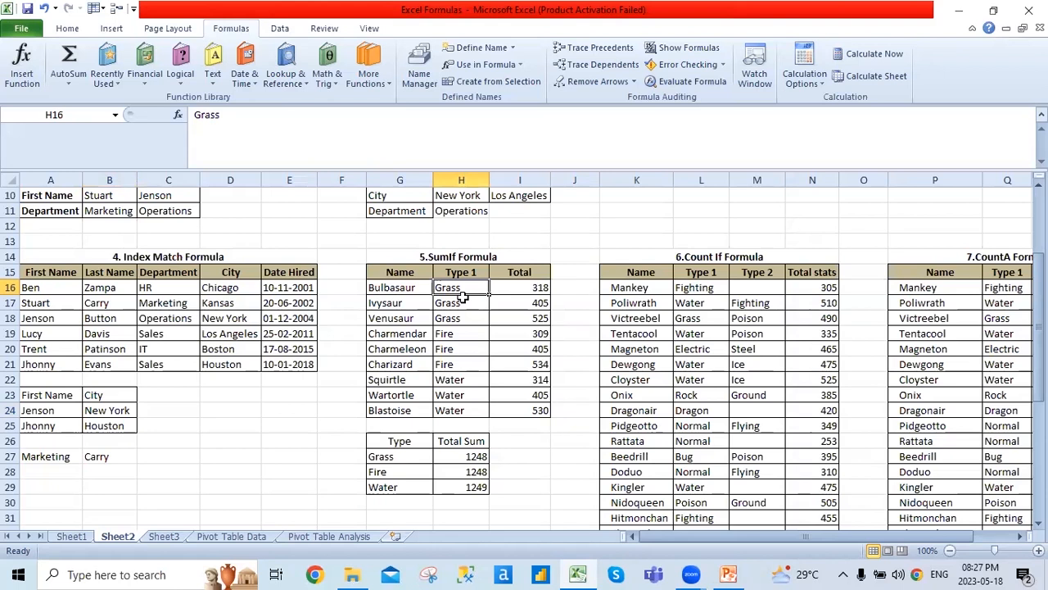
click(67, 28)
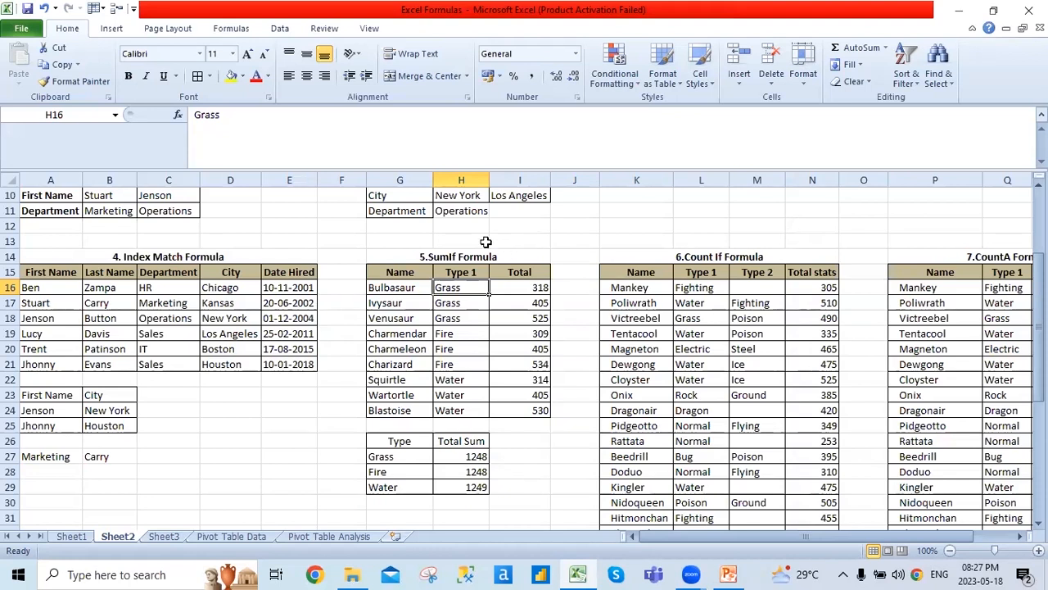
click(409, 289)
click(445, 291)
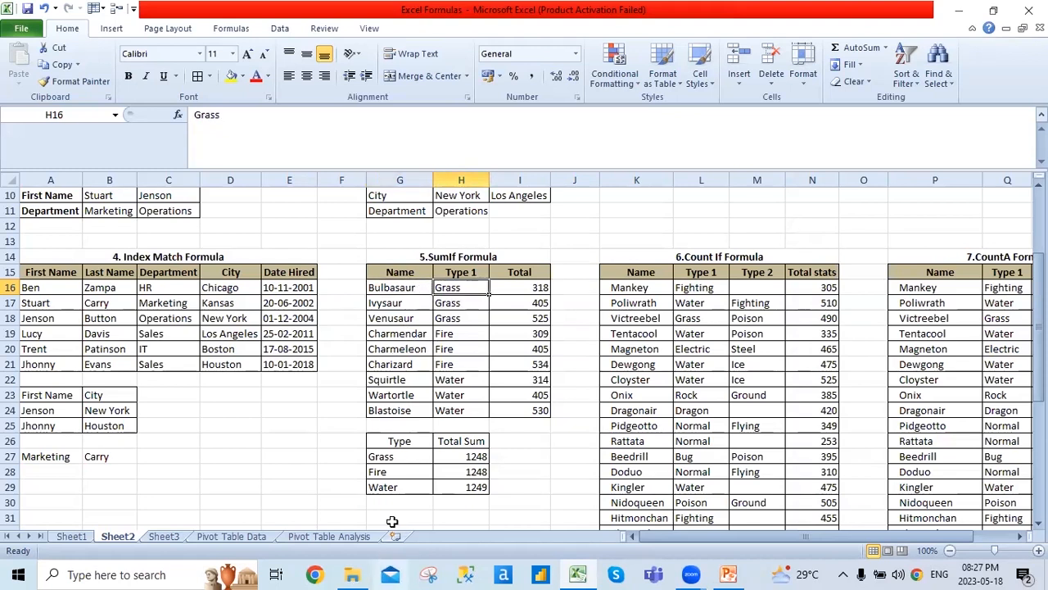
click(416, 460)
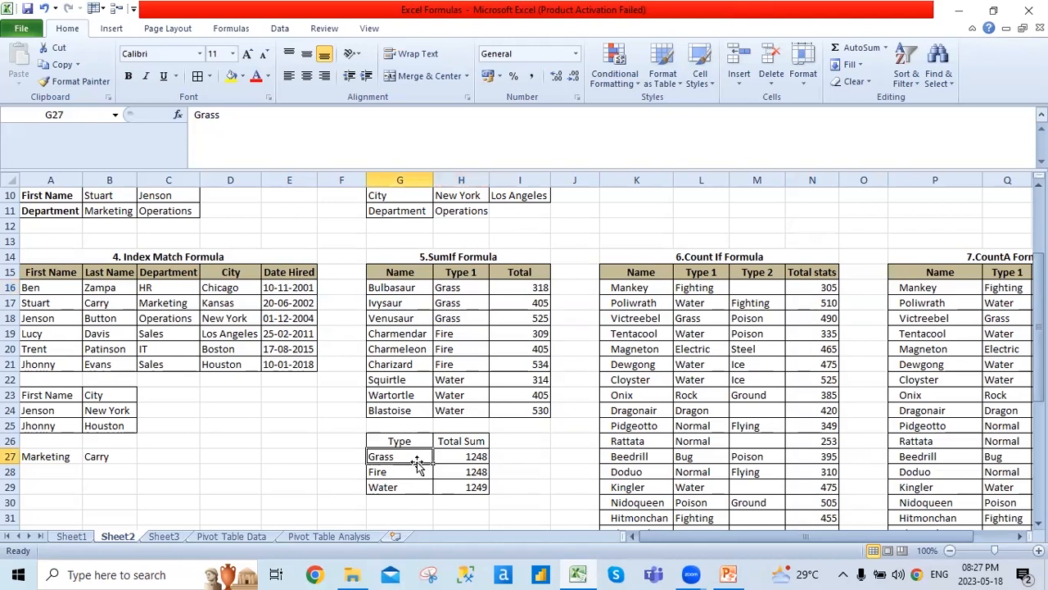
click(473, 459)
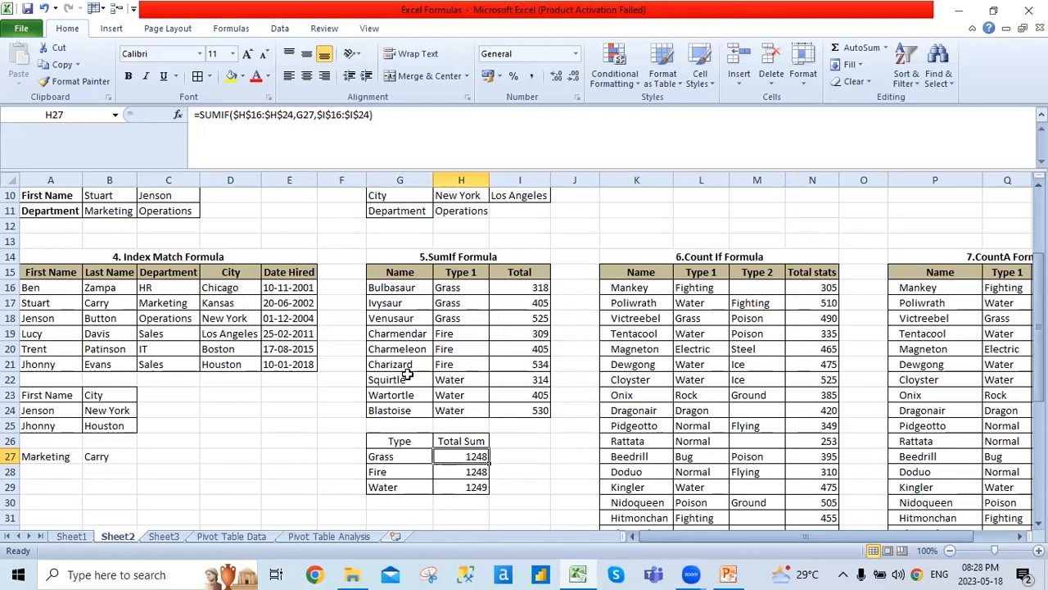
click(407, 115)
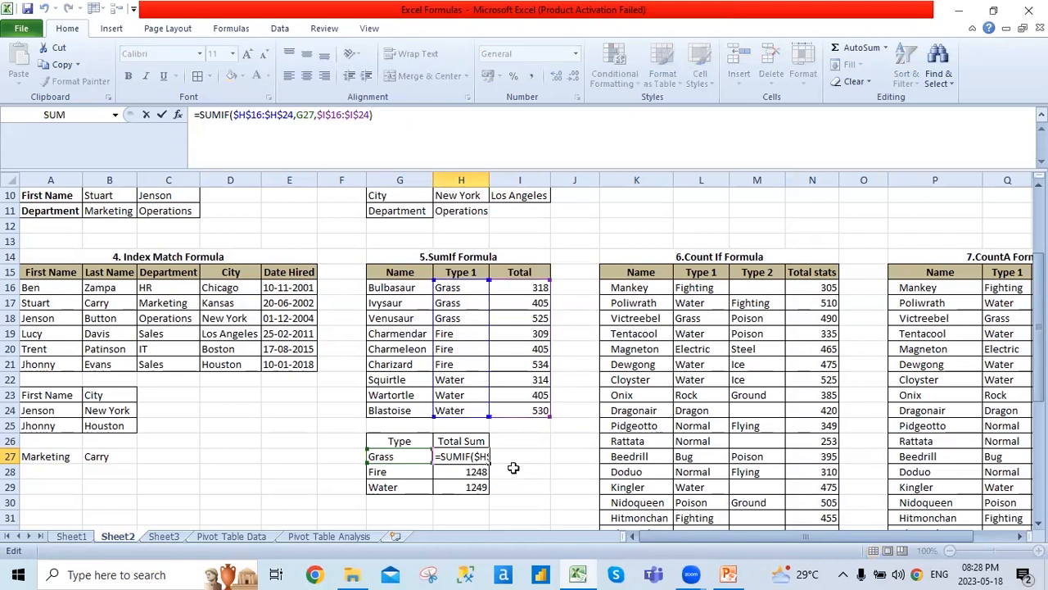
key(Return)
- Start a SUMIF formula in H27 with the Type 1 values $H$16:$H$24 as the absolute criteria range
click(449, 457)
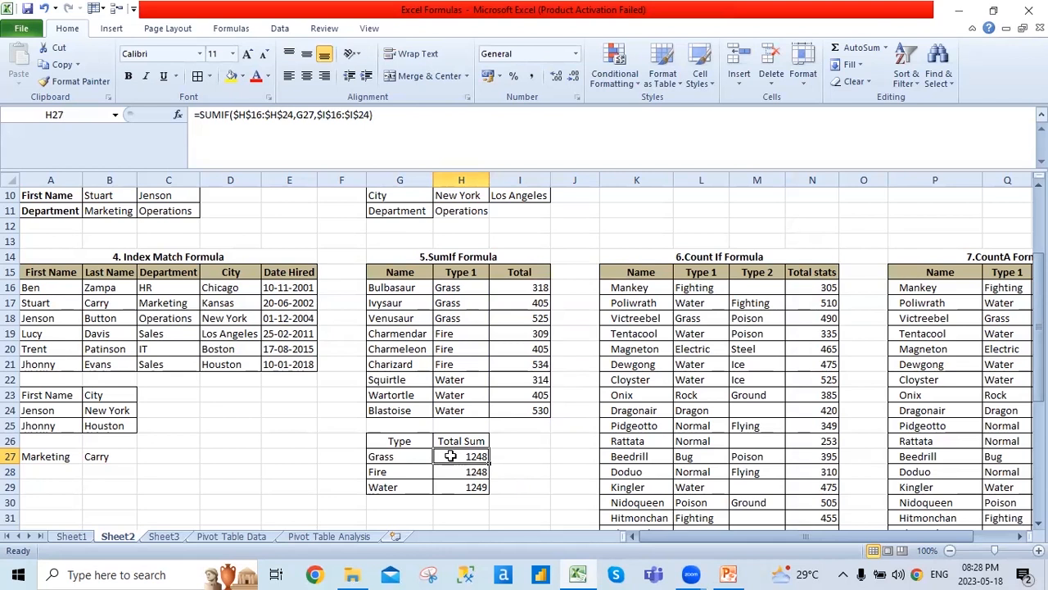
text(=)
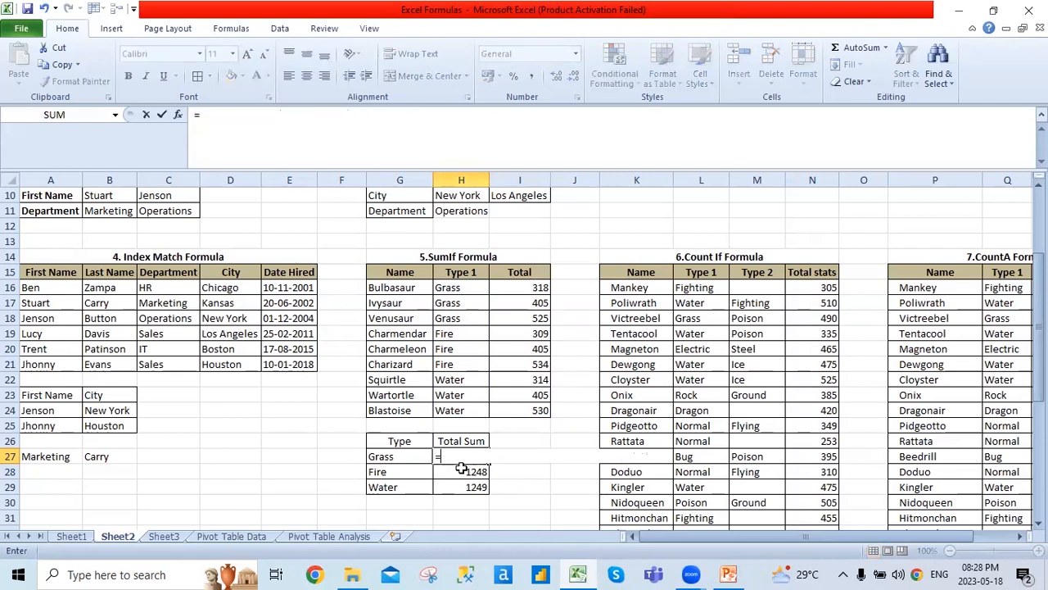
text(su)
key(Down)
key(Down)
key(Down)
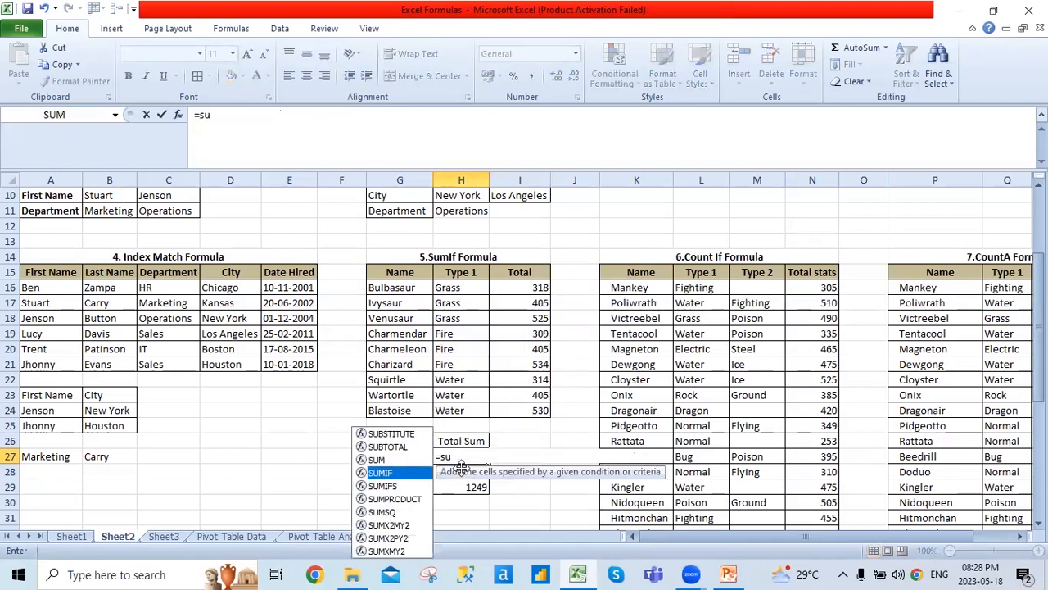
key(Tab)
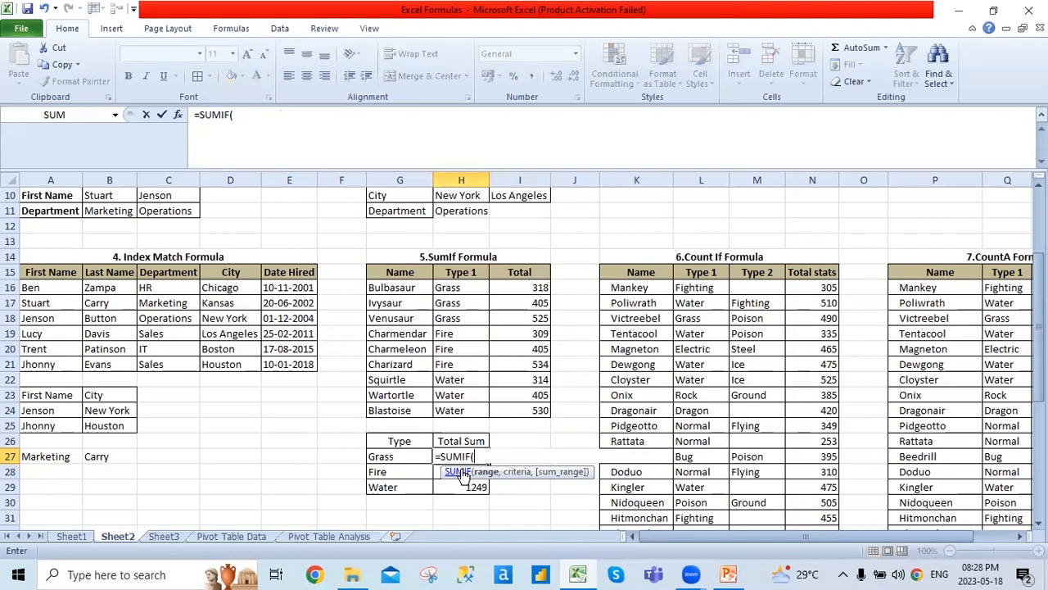
drag(471, 288, 461, 414)
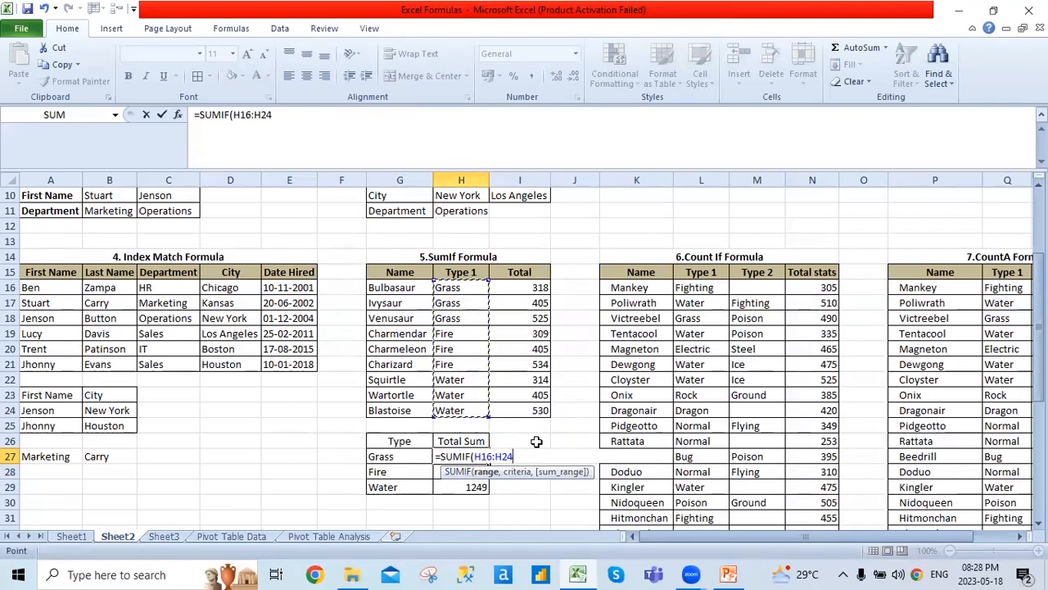
key(F4)
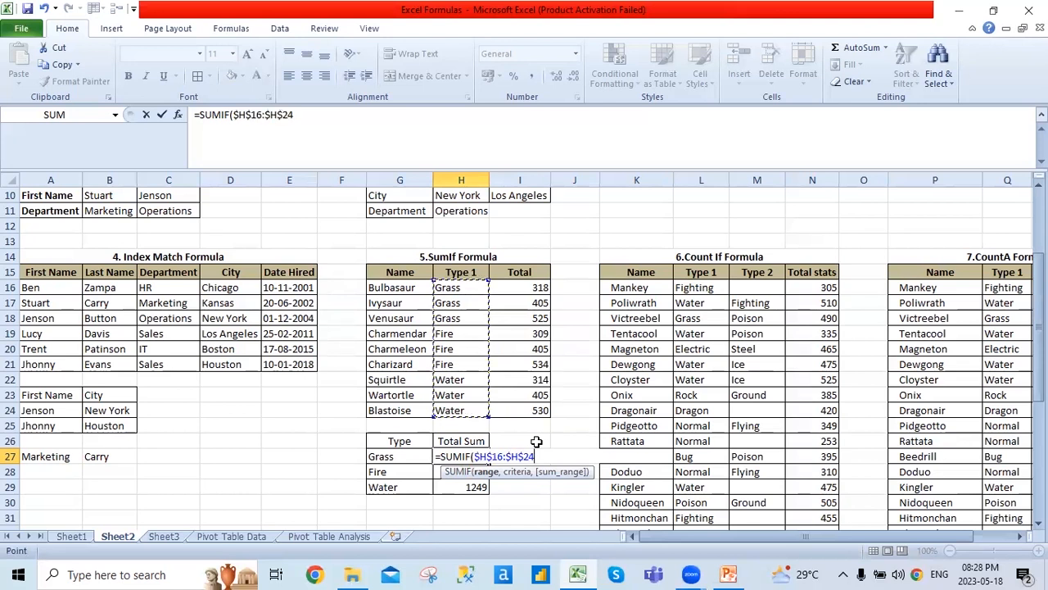
text(,)
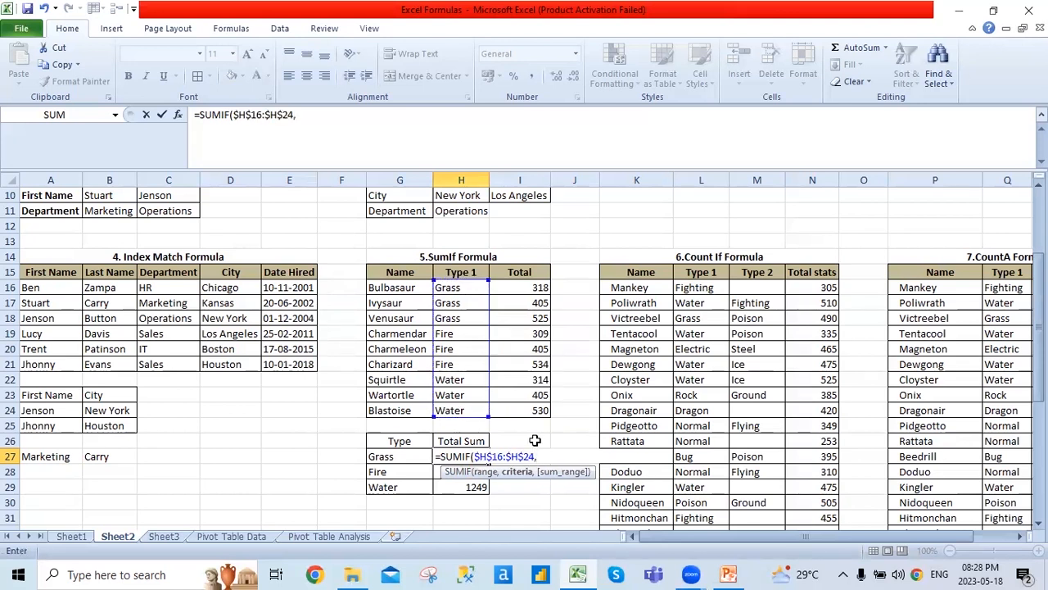
- Complete the SUMIF formula in H27 with criteria G27 and the absolute sum range $I$16:$I$24
click(401, 456)
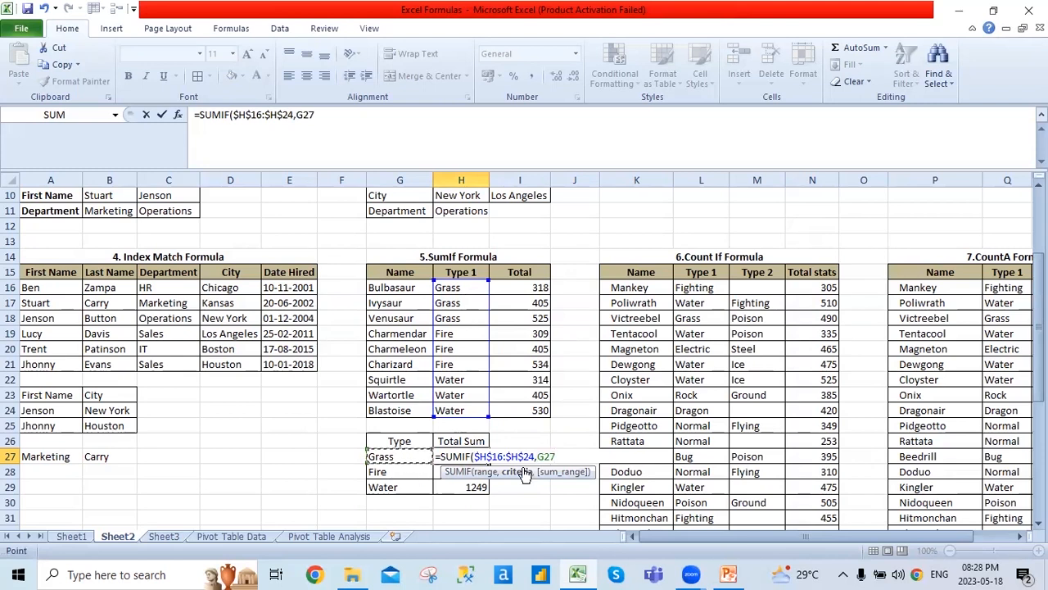
text(,)
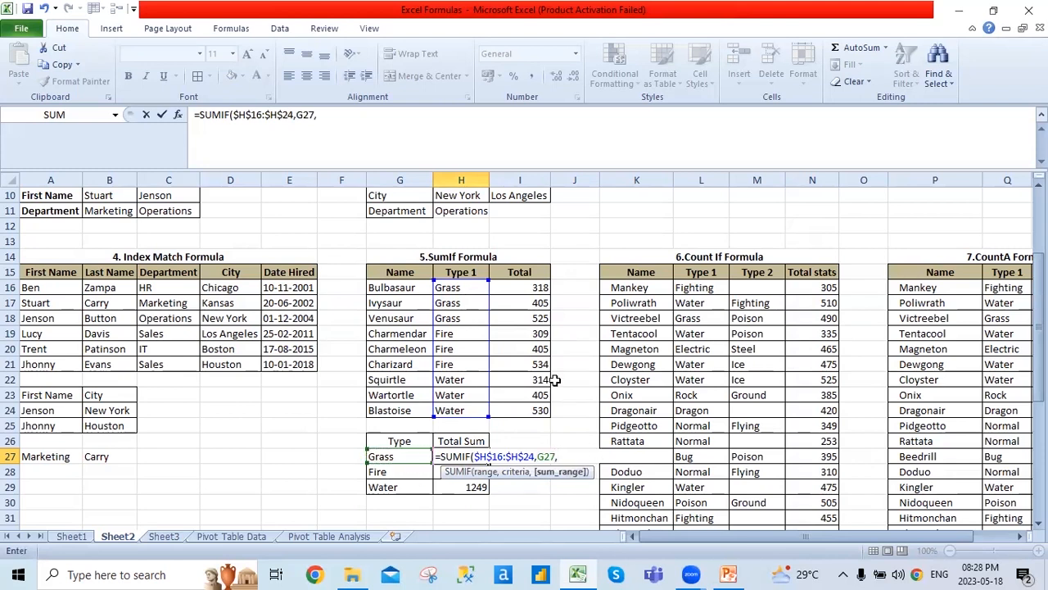
drag(521, 287, 514, 416)
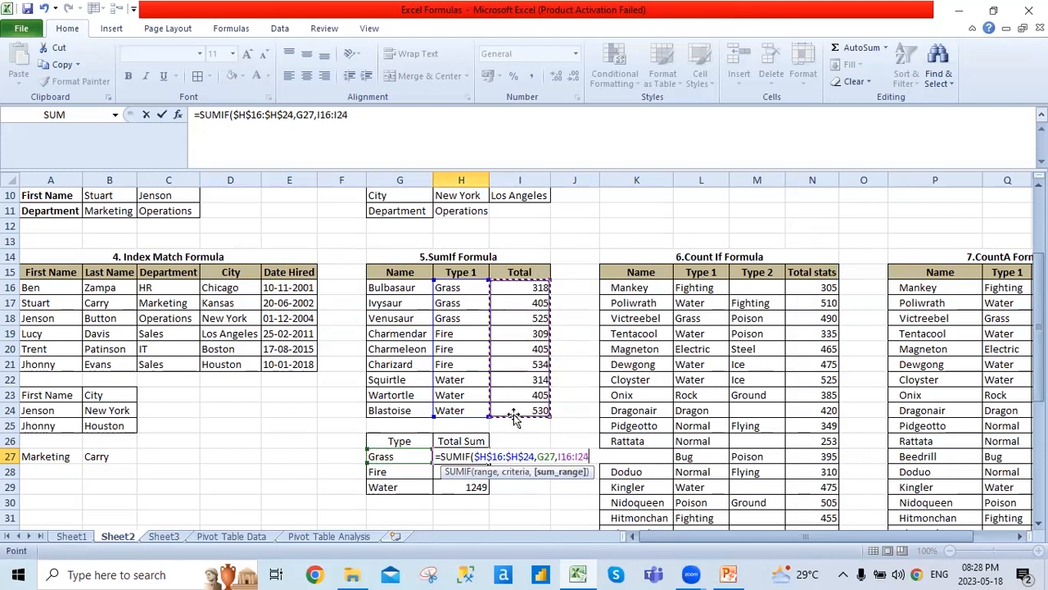
key(F4)
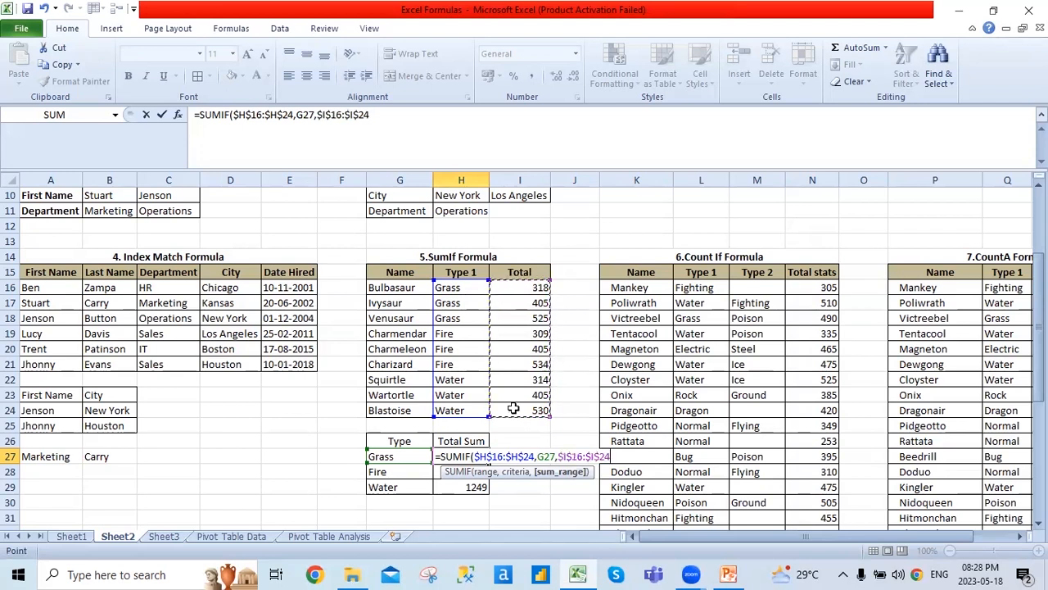
text())
key(Return)
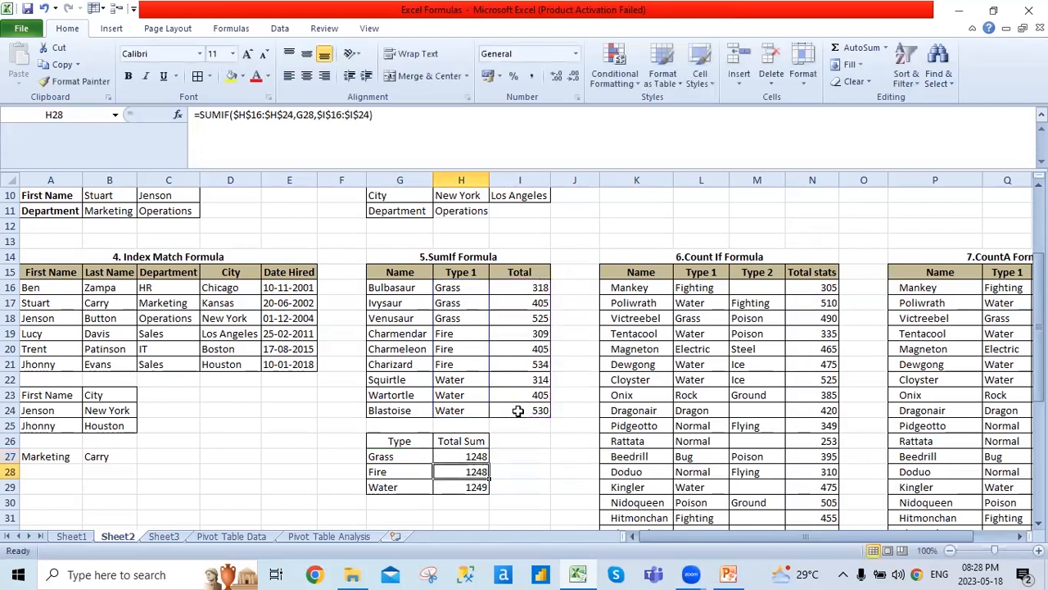
- Review the Total Sum cells H27:H29 and select the Grass values I16:I18 to check their sum against the formula result
key(Up)
key(shift+Down)
key(shift+Down)
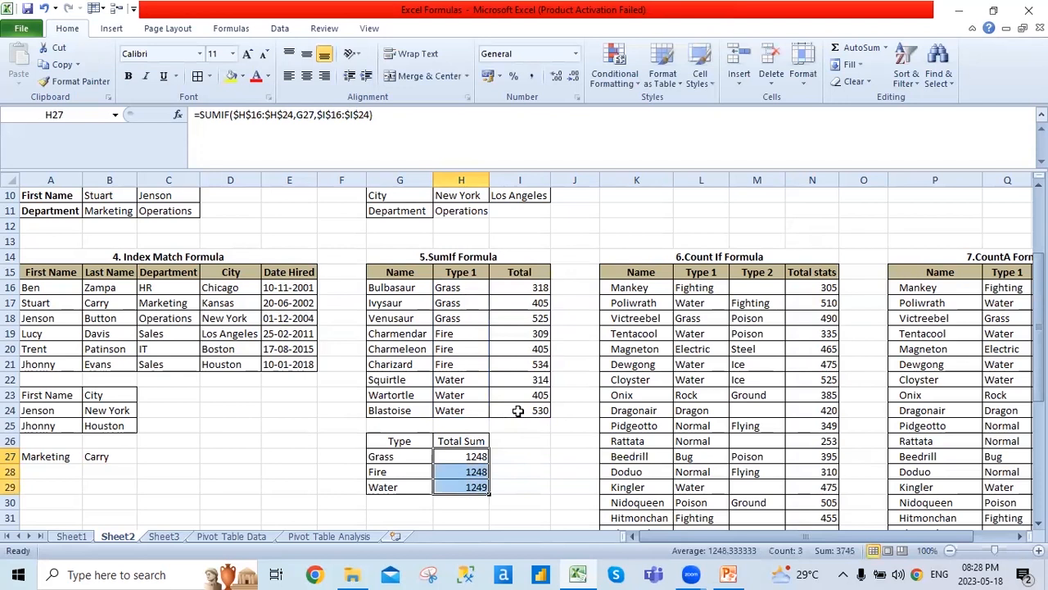
key(Down)
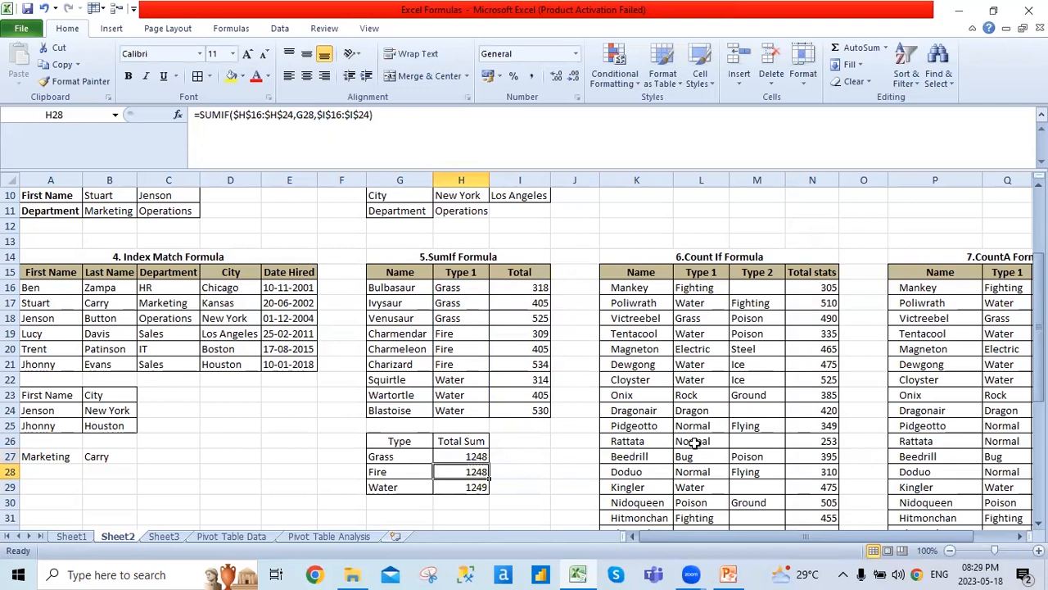
click(405, 455)
click(521, 286)
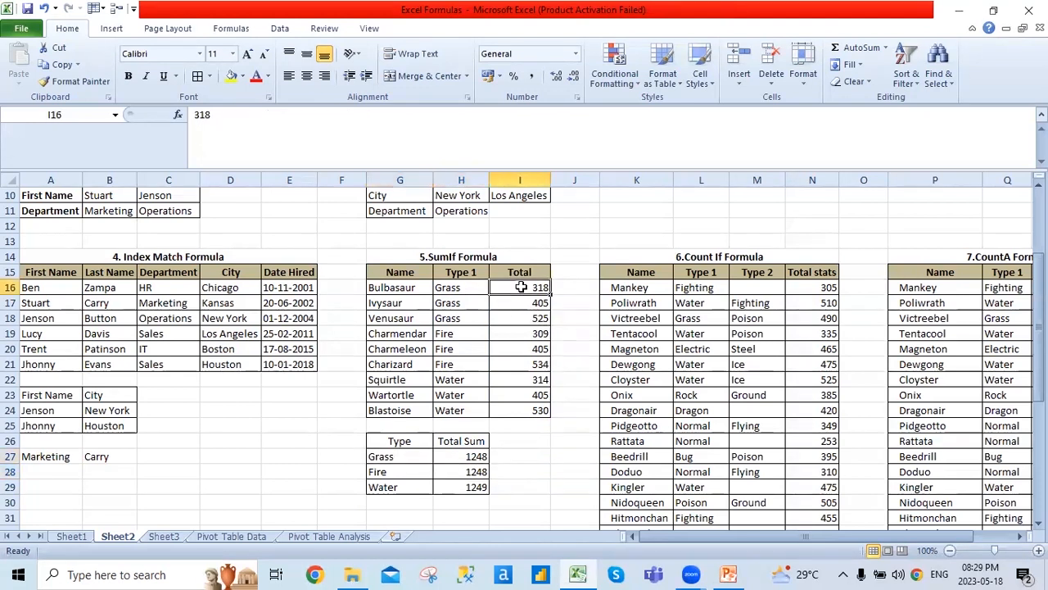
ctrl+click(519, 303)
ctrl+click(516, 319)
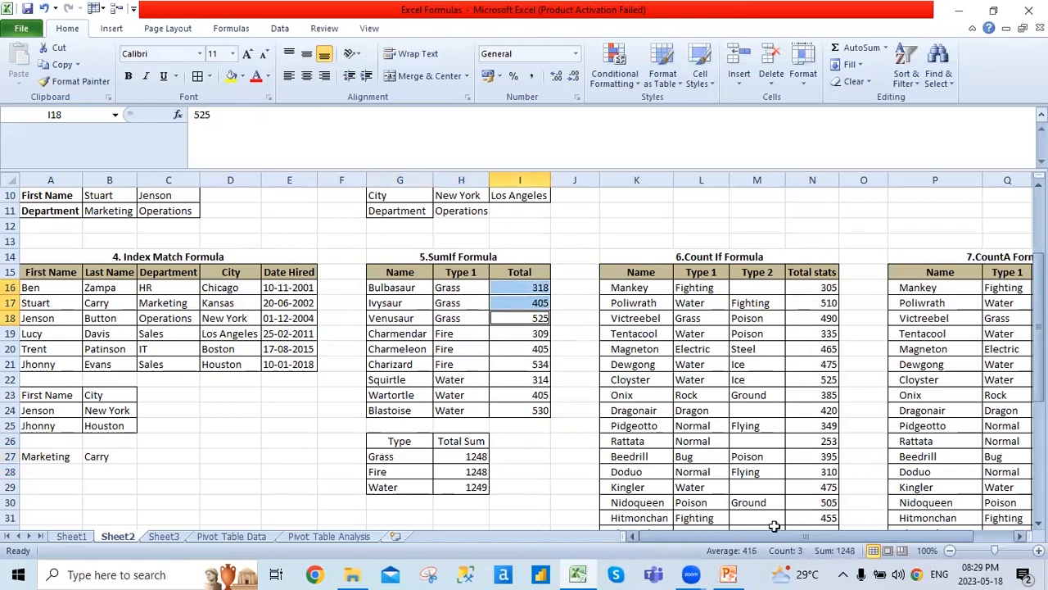
- Check the Water formula result in H29 against the sum of the Water values I22:I24
click(427, 489)
click(467, 485)
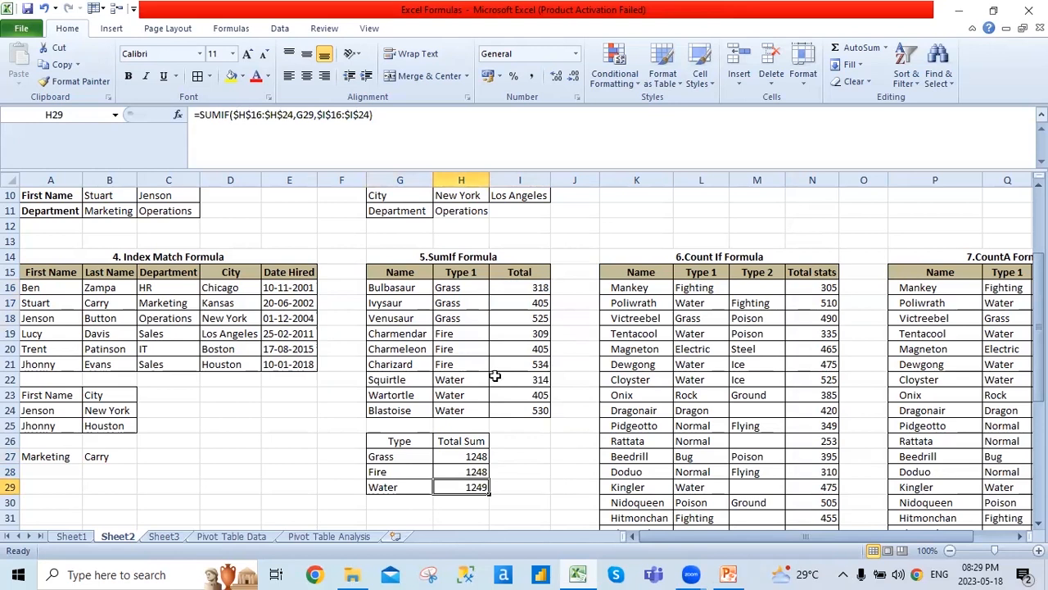
drag(528, 381, 536, 413)
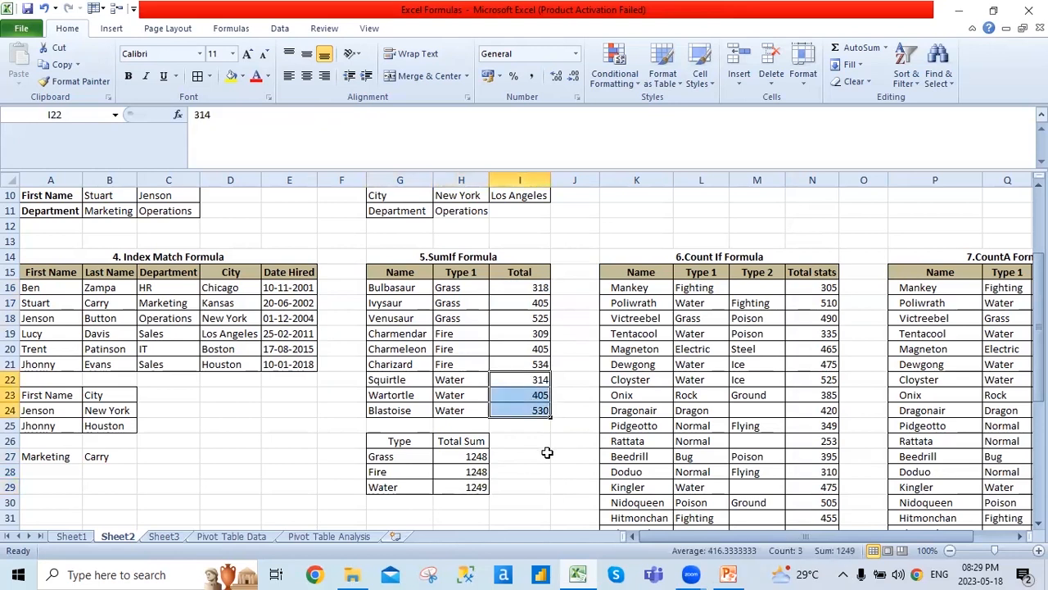
scroll(839, 489, down, 1)
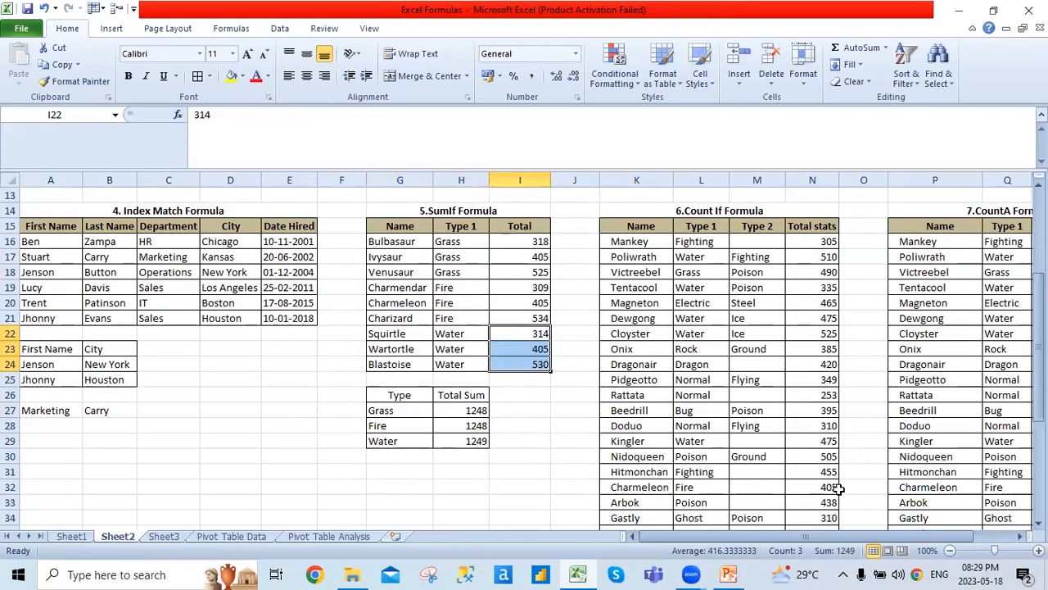
scroll(857, 396, down, 2)
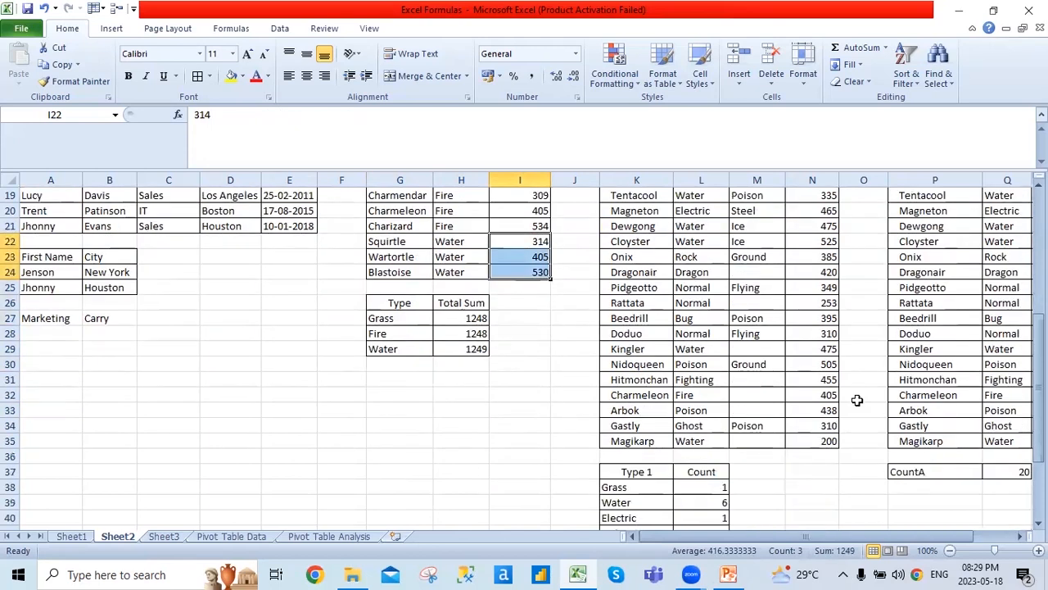
scroll(857, 397, up, 3)
scroll(856, 398, down, 4)
scroll(856, 400, up, 3)
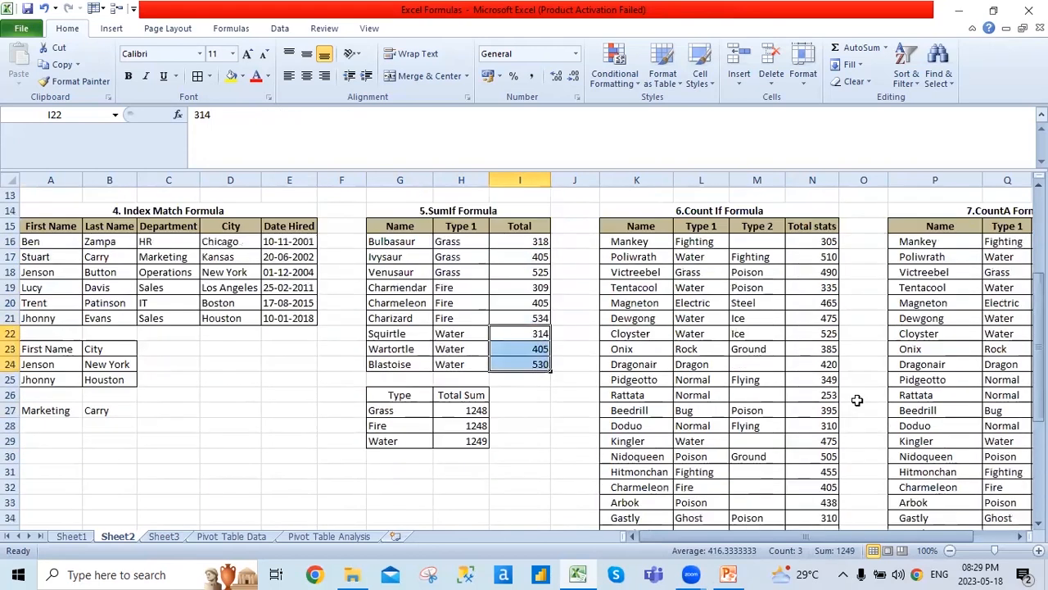
- Start a SUMIFS formula in I27 with the Total values $I$16:$I$24 as the absolute sum range
click(510, 433)
click(505, 405)
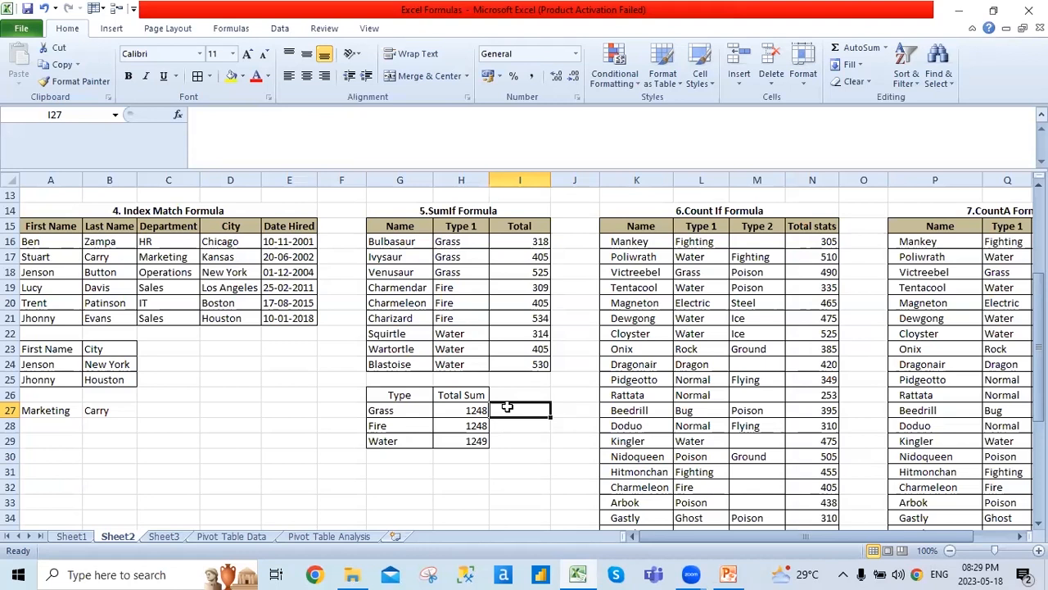
text(=su)
key(Down)
key(Down)
key(Down)
key(Down)
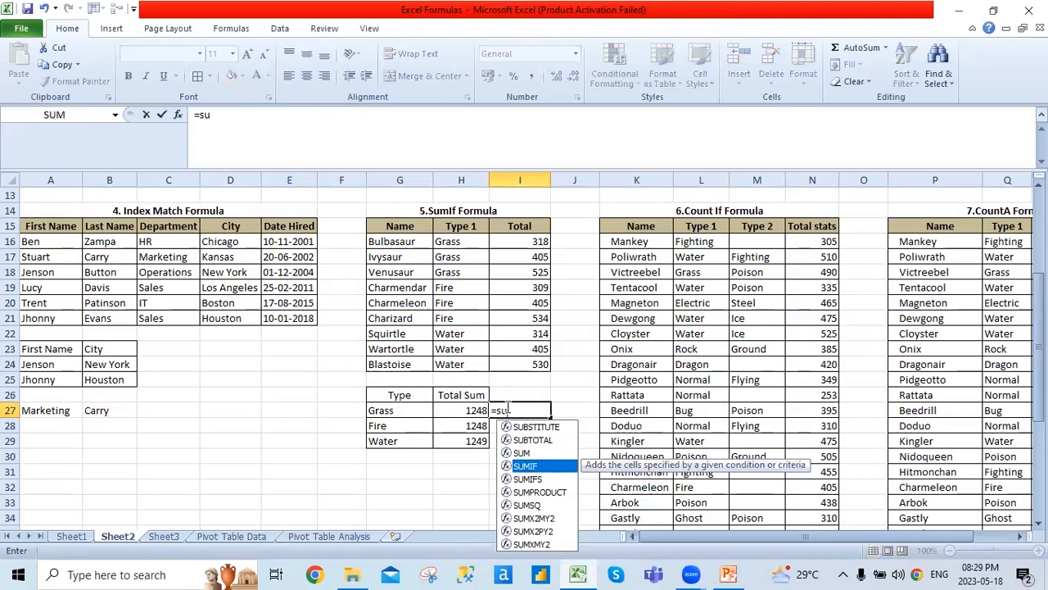
key(Tab)
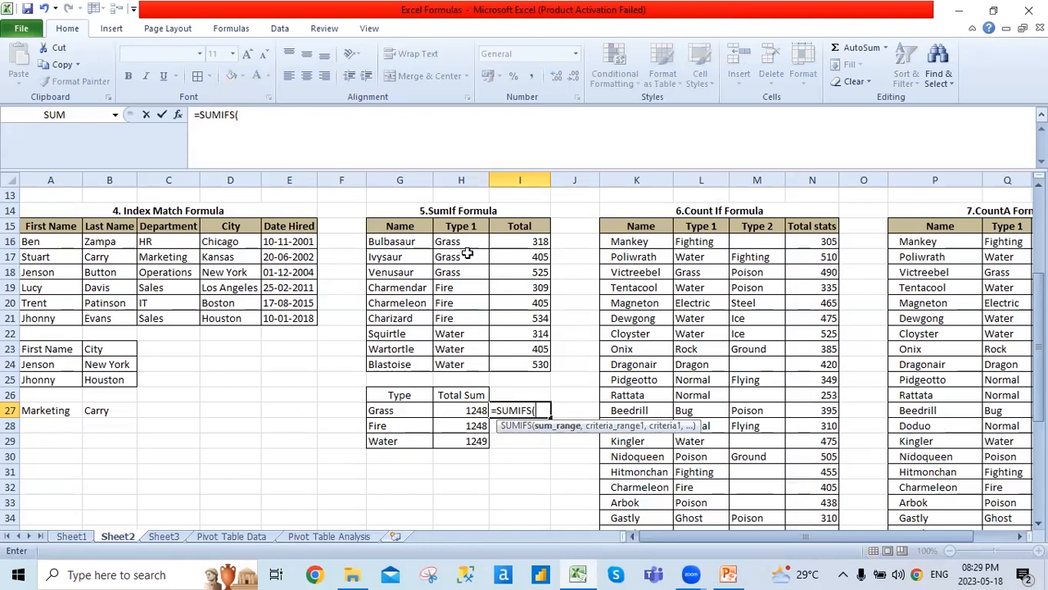
drag(502, 242, 503, 363)
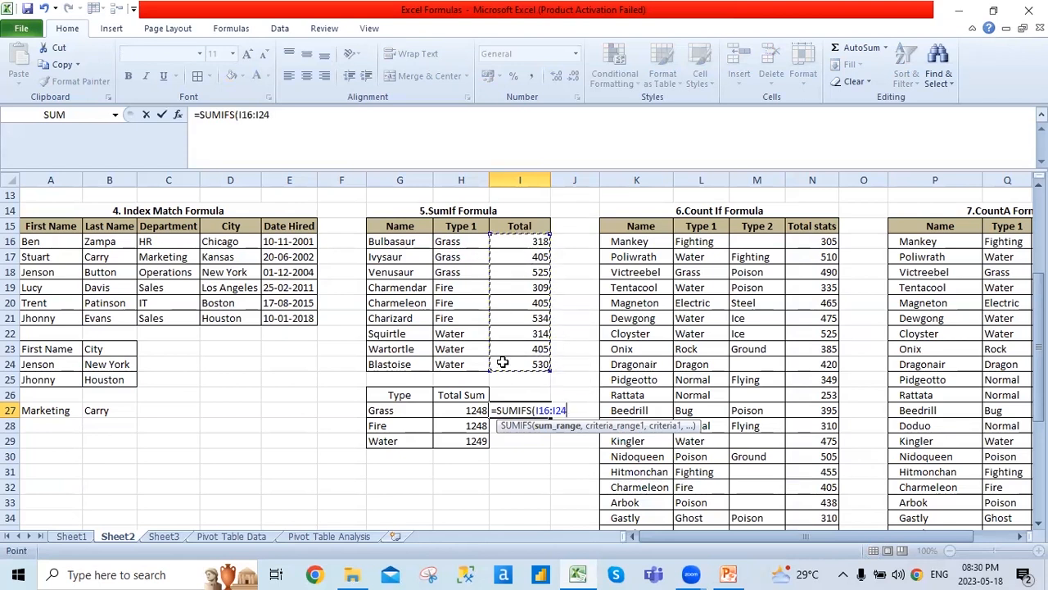
key(F4)
text(,)
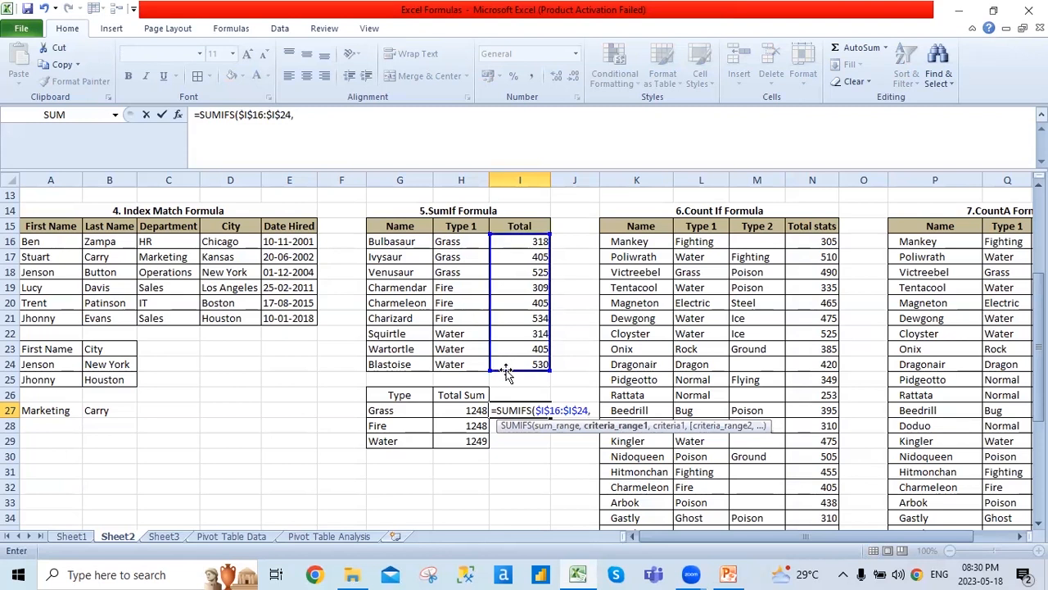
- Add the Name column $G$16:$G$24 as the first SUMIFS criteria range in I27 with the criterion "Charmeleon"
drag(410, 241, 406, 364)
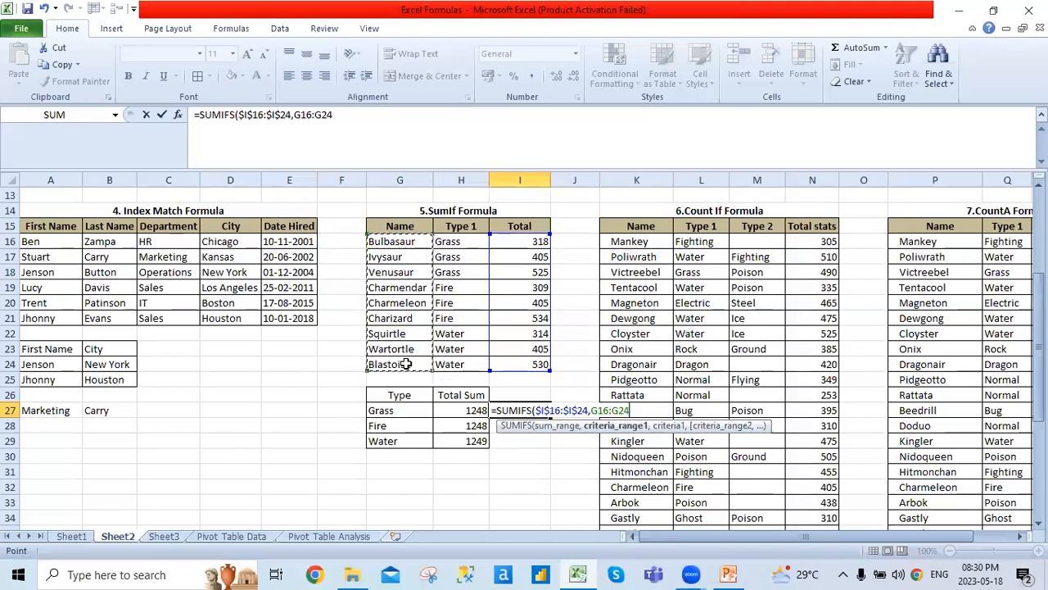
key(F4)
text(,)
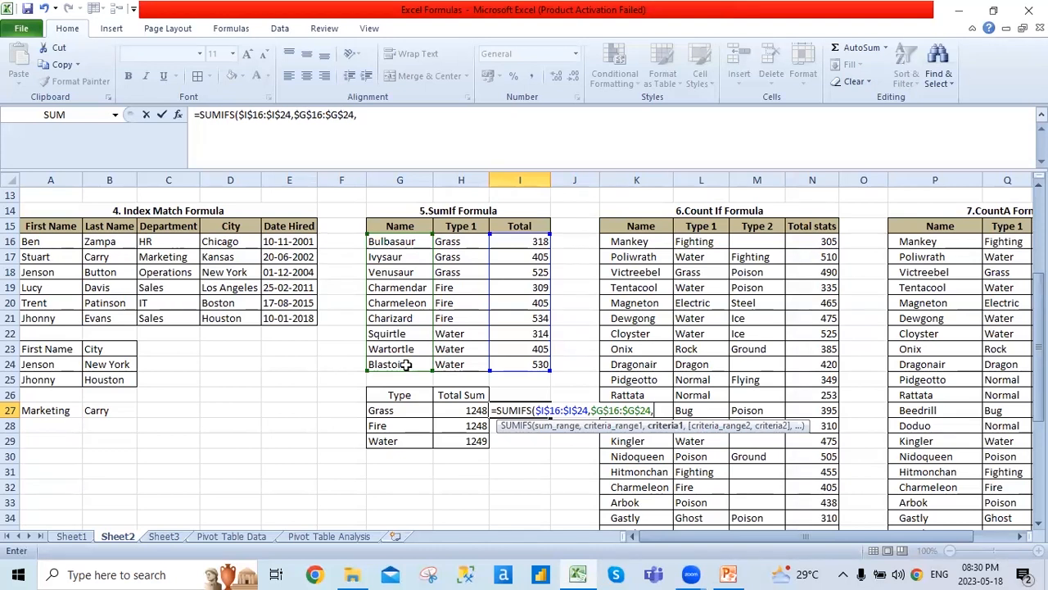
text("Charmeleon)
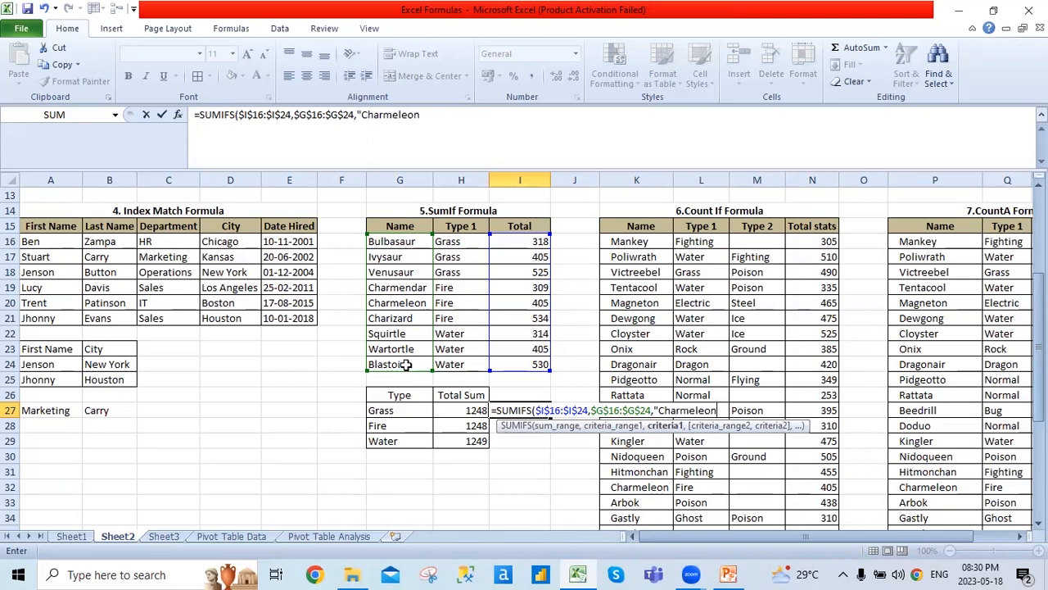
text(",)
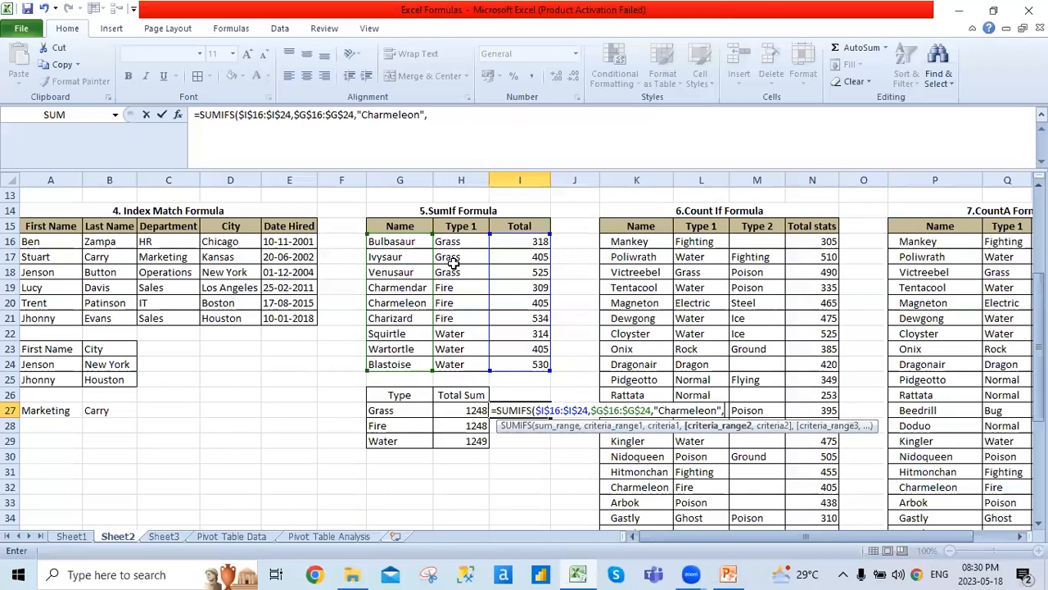
- Replace the "Charmeleon" criterion with "Fire" and select names G16:G24 as the second criteria range
key(BackSpace)
key(BackSpace)
key(BackSpace)
key(BackSpace)
key(BackSpace)
key(BackSpace)
key(BackSpace)
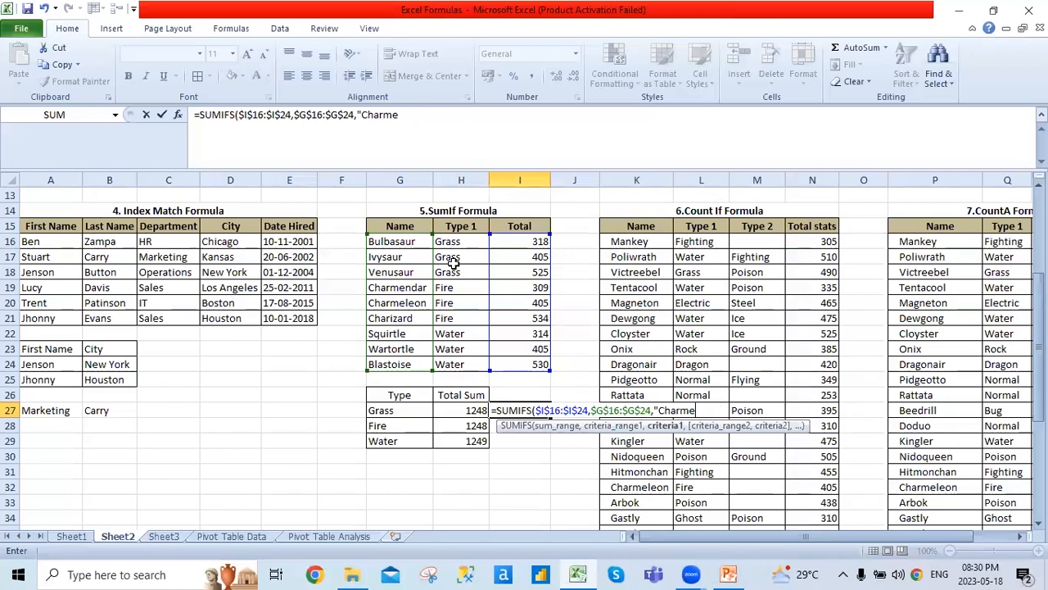
key(BackSpace)
key(BackSpace)
key(BackSpace)
key(BackSpace)
key(BackSpace)
text(Fire",)
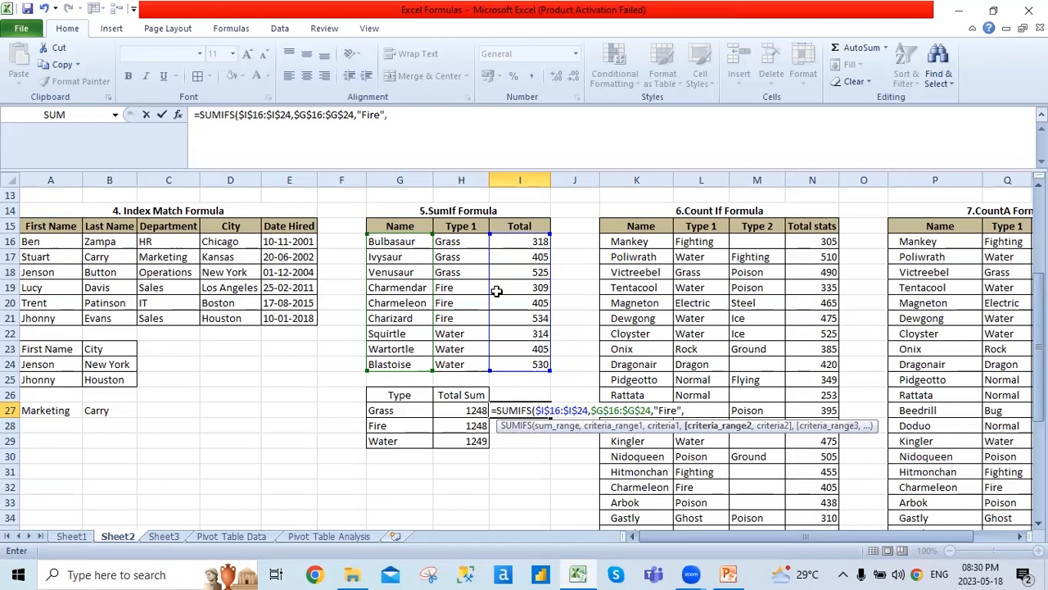
click(382, 240)
drag(376, 288, 378, 374)
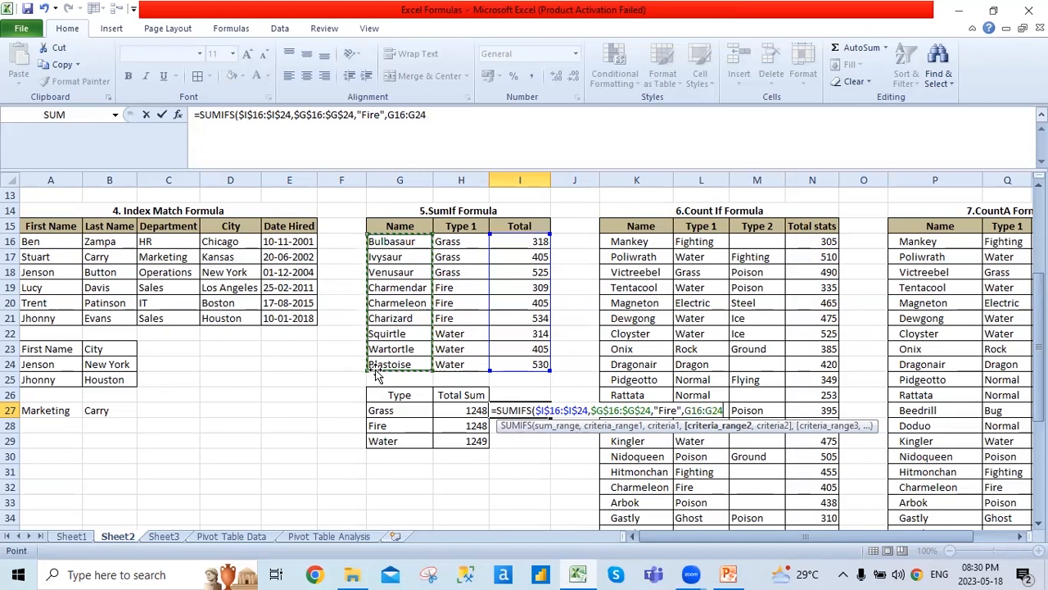
- Clear the formula in I27 and restart it as SUMIFS with the absolute sum range $I$16:$I$24
drag(448, 113, 234, 98)
key(BackSpace)
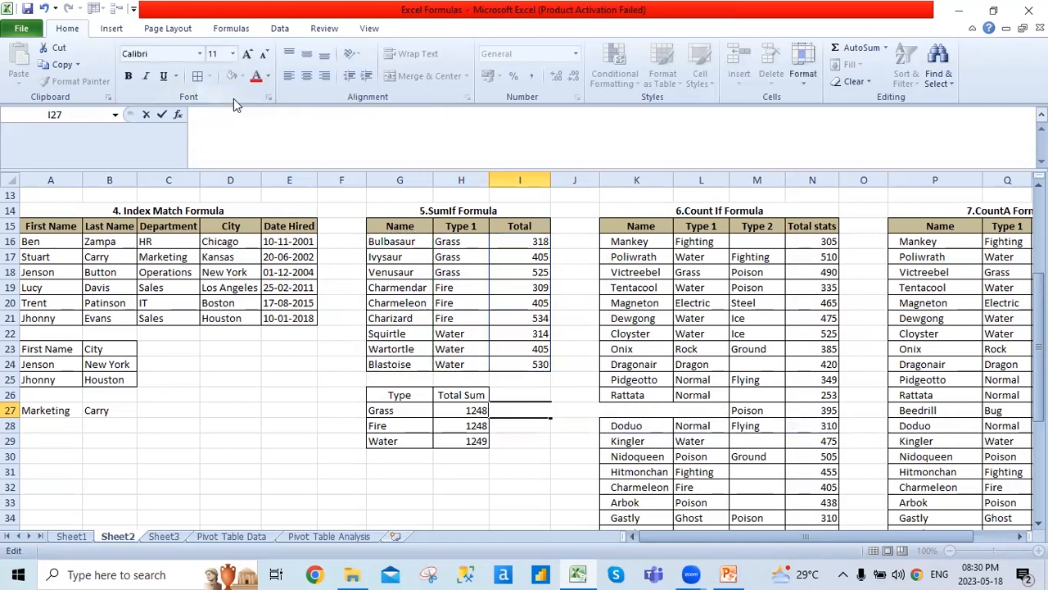
text(=su)
key(Down)
key(Down)
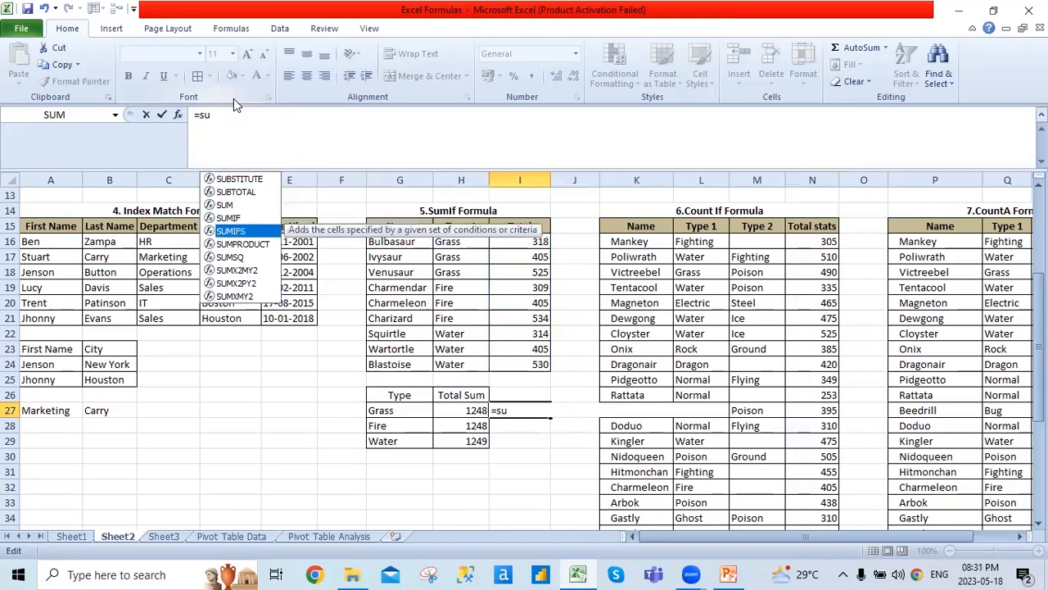
key(Tab)
drag(510, 247, 507, 362)
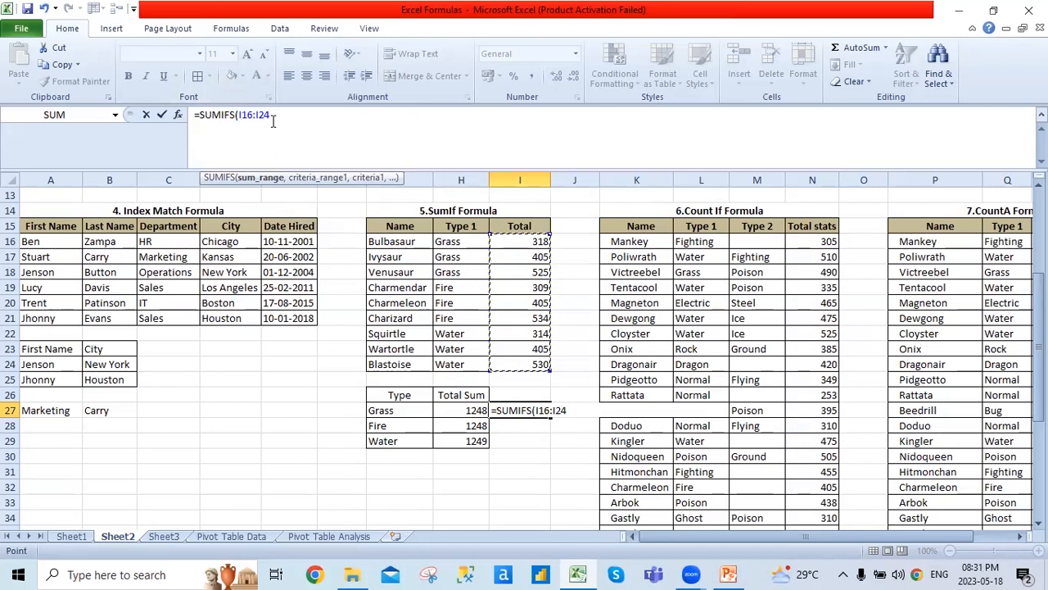
key(F4)
text(,)
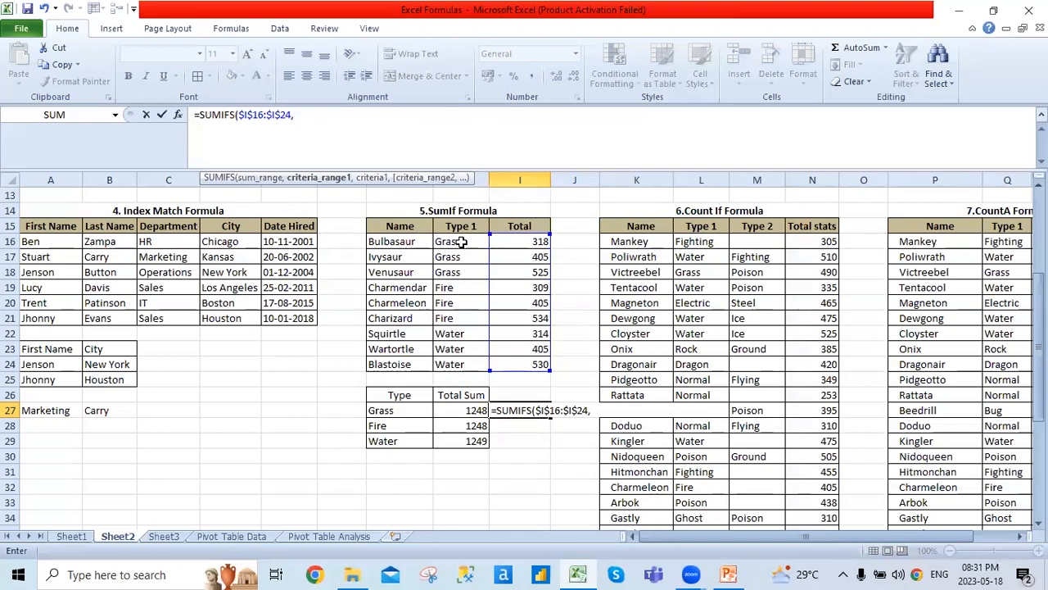
- Add the Type 1 column $H$16:$H$24 as the first criteria range with the criterion "Fire"
drag(463, 242, 454, 365)
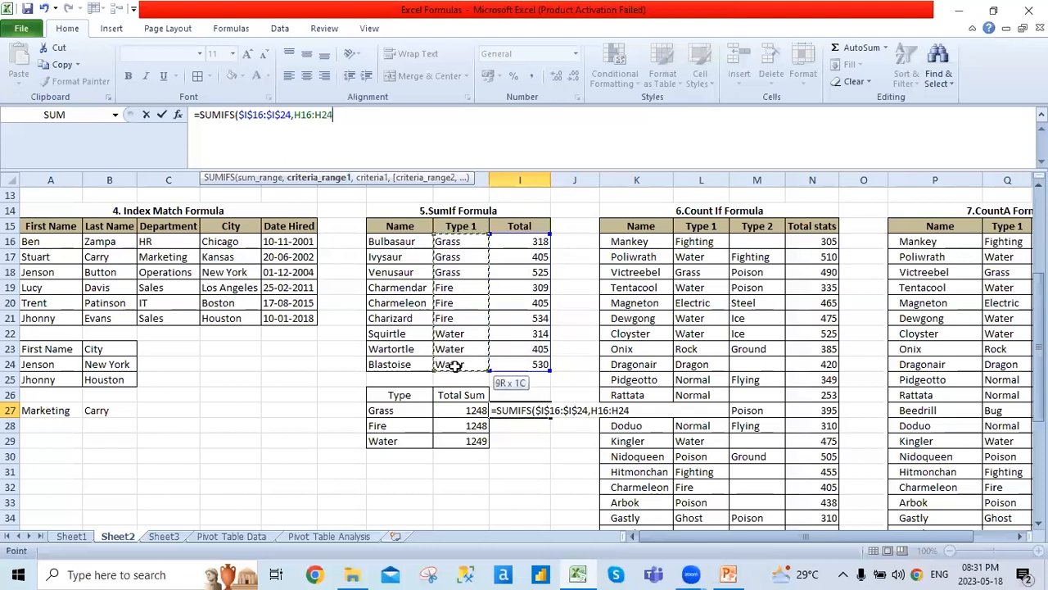
key(F4)
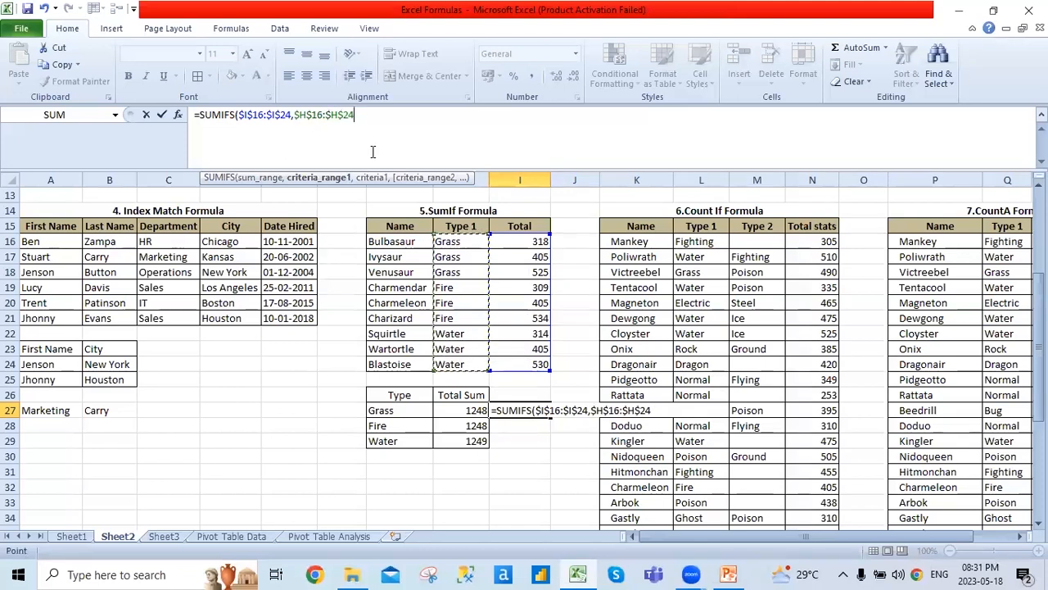
text(,"Fire)
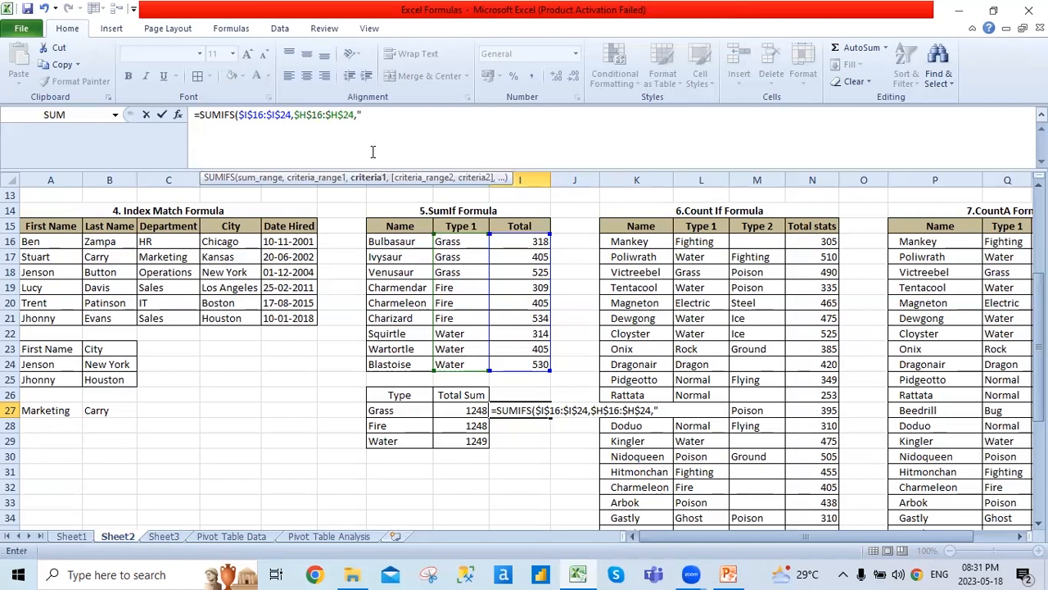
text(",)
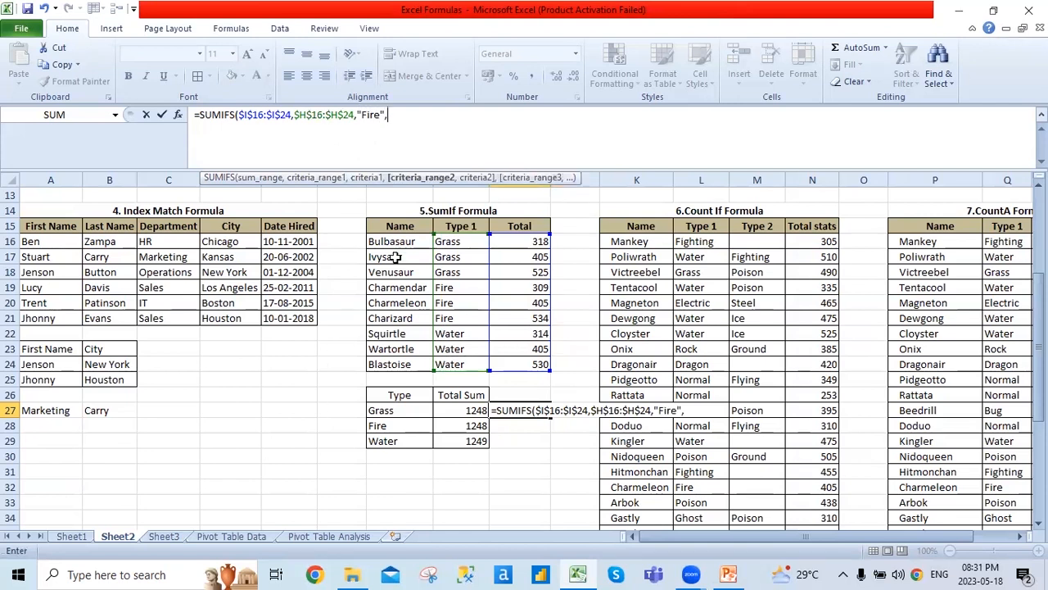
- Complete the SUMIFS formula with the second criteria range $G$16:$G$24 and the criterion "Charmendar"
drag(393, 246, 391, 366)
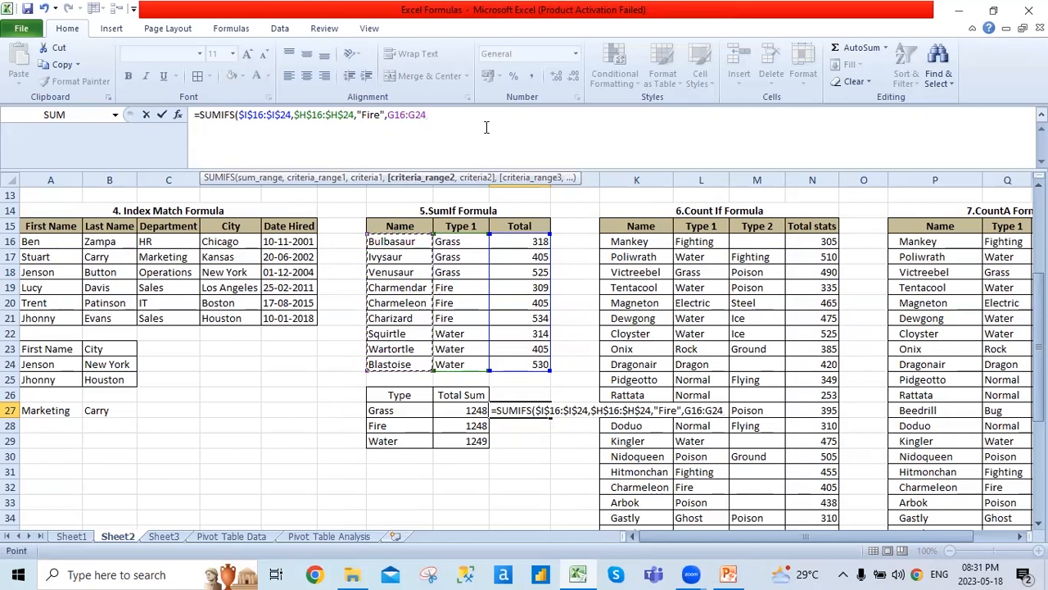
key(F4)
text(,)
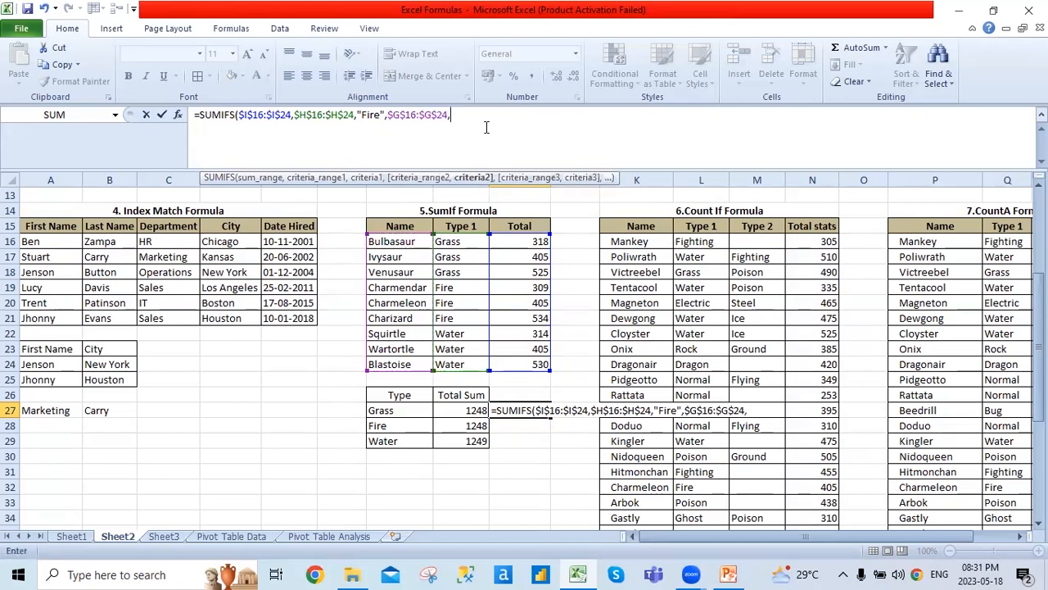
text("Charmendo)
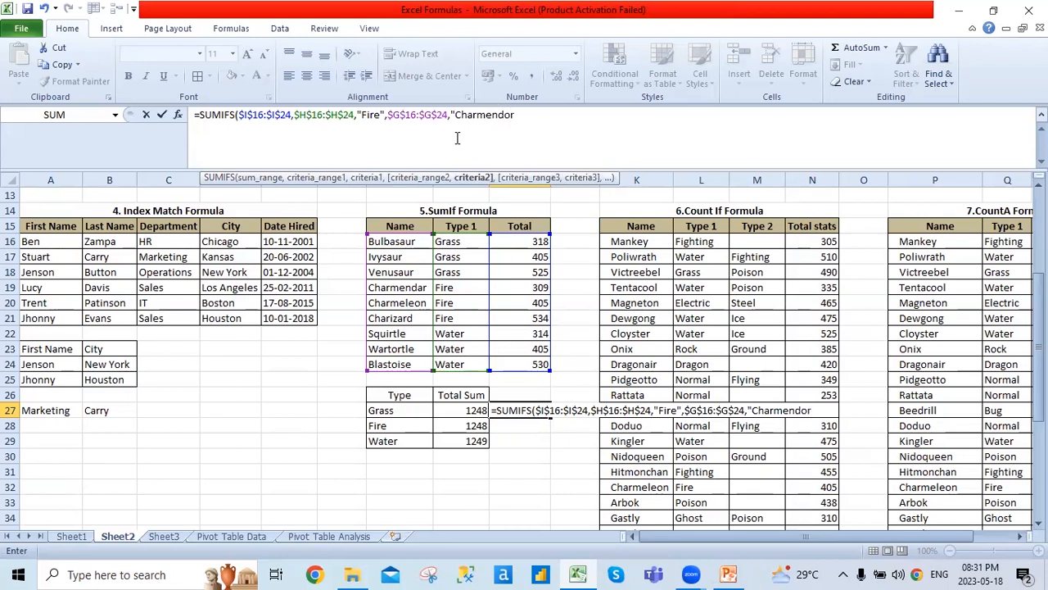
key(BackSpace)
text(ar"))
key(Return)
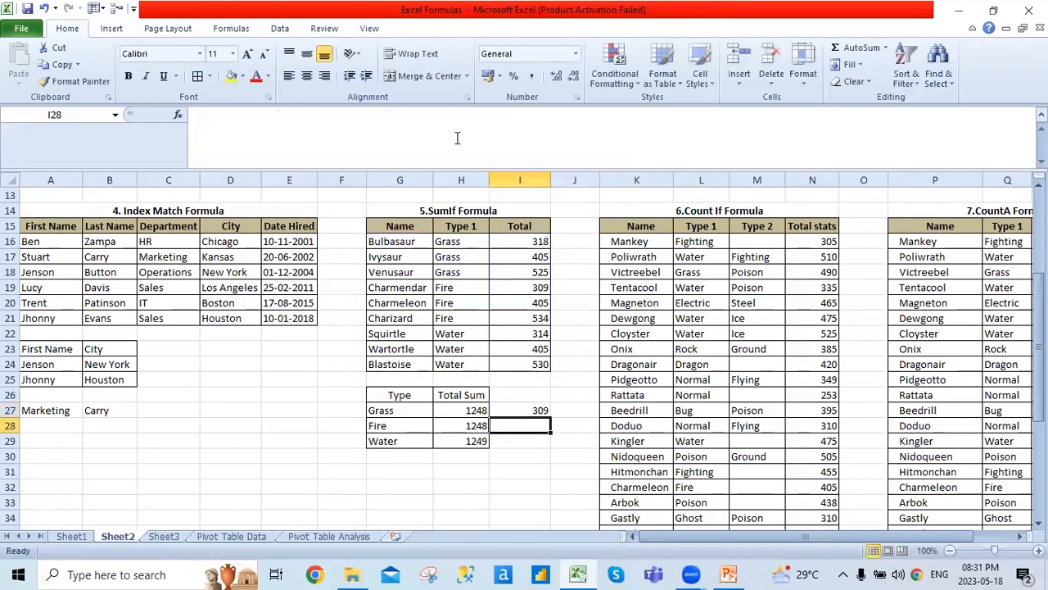
- Review the SUMIFS formula in I27 and check its result against Charmendar's Total value in I19
key(Up)
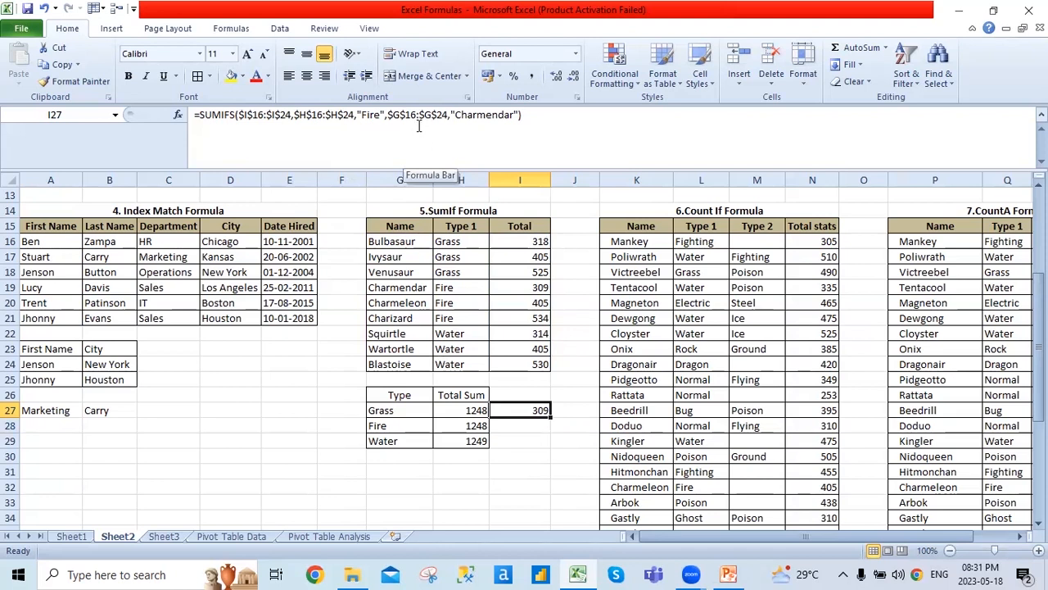
scroll(513, 352, up, 1)
click(525, 335)
scroll(525, 335, down, 1)
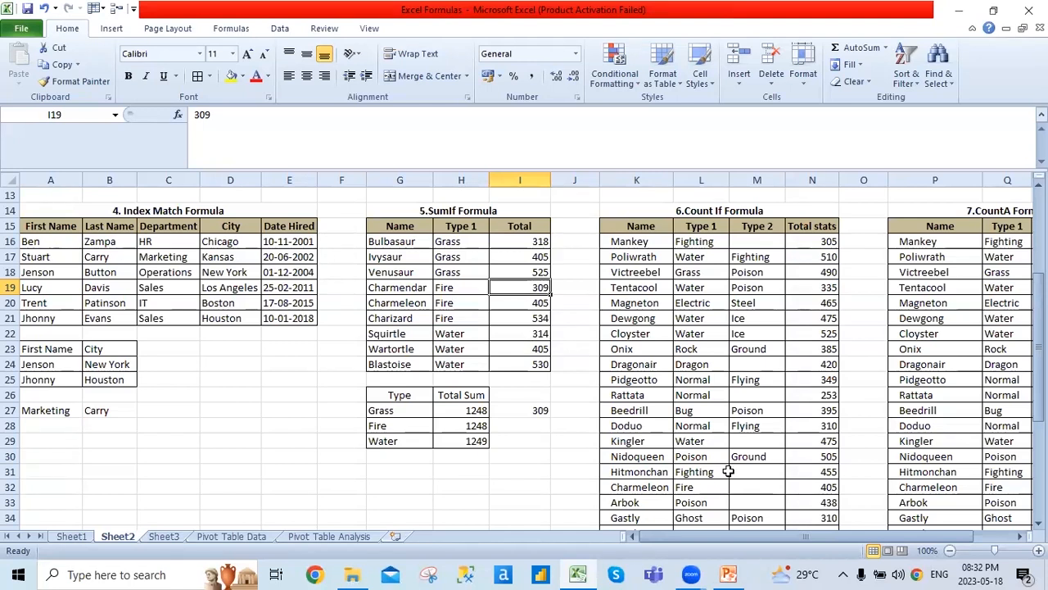
- Examine the Count If data table and the COUNTIF formula in the Grass count cell L38
scroll(831, 442, down, 2)
scroll(835, 417, up, 2)
drag(778, 537, 818, 537)
scroll(782, 456, down, 2)
scroll(760, 431, up, 2)
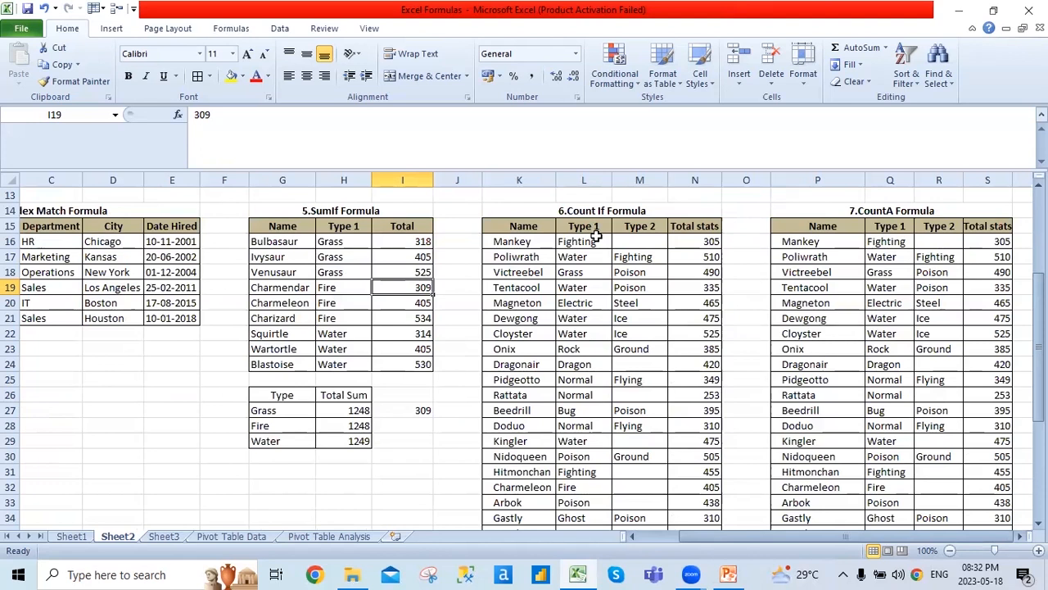
scroll(597, 236, down, 2)
scroll(604, 399, down, 1)
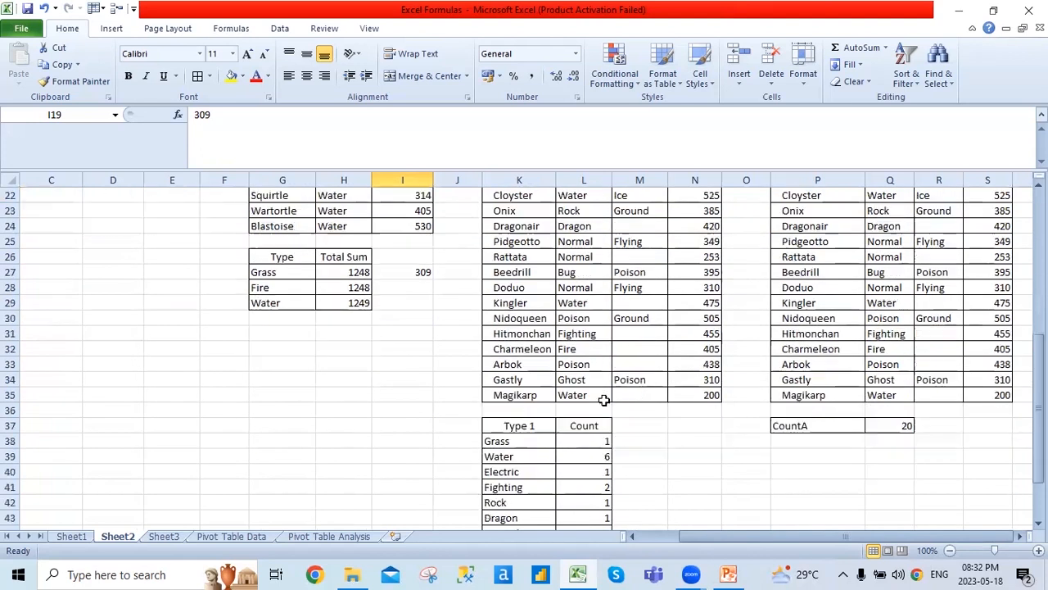
scroll(580, 501, down, 3)
click(536, 306)
click(594, 301)
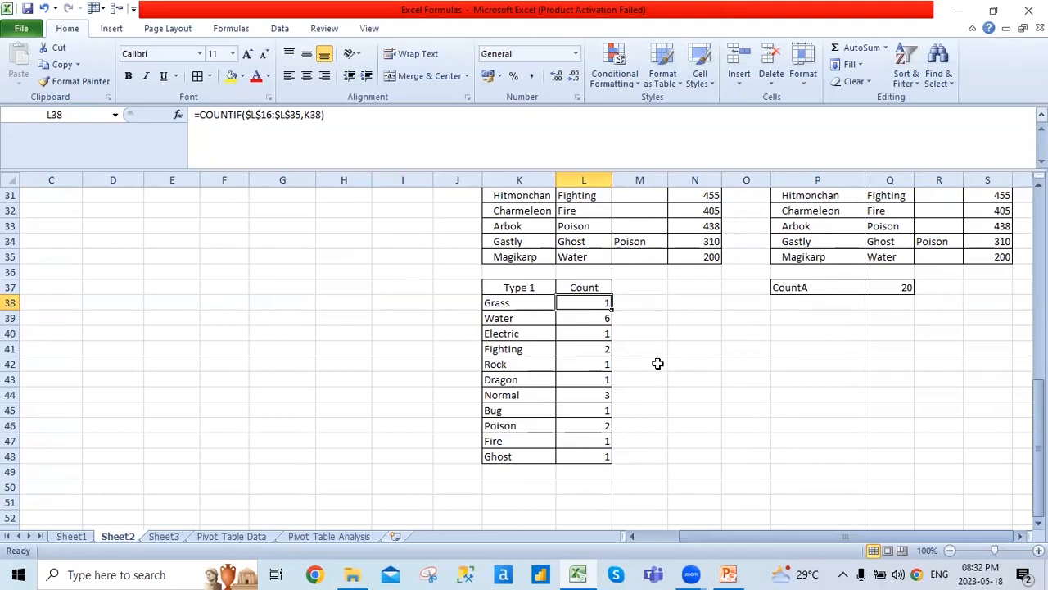
scroll(651, 363, up, 7)
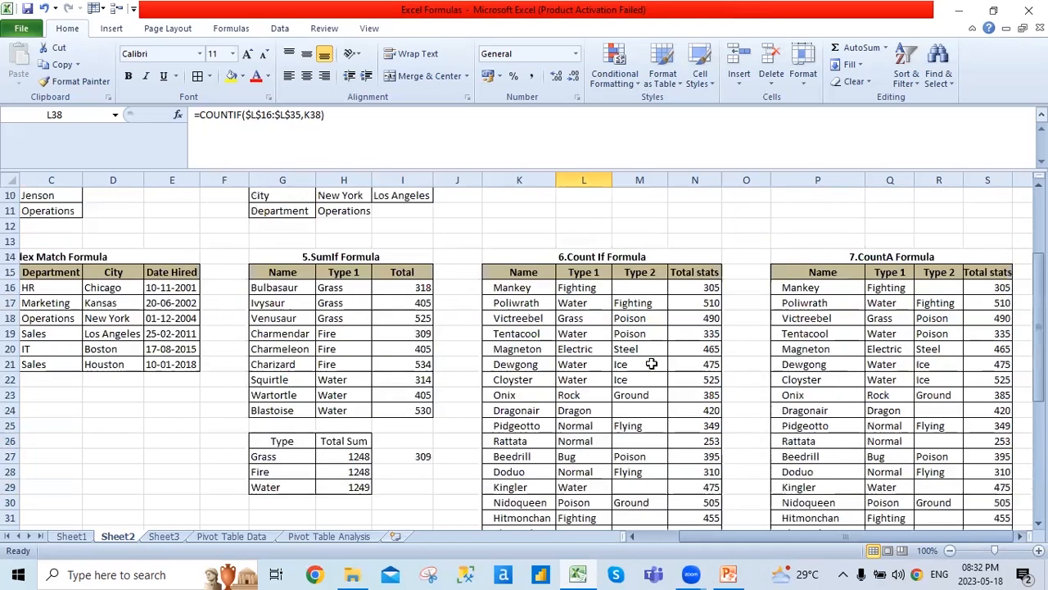
scroll(651, 363, down, 7)
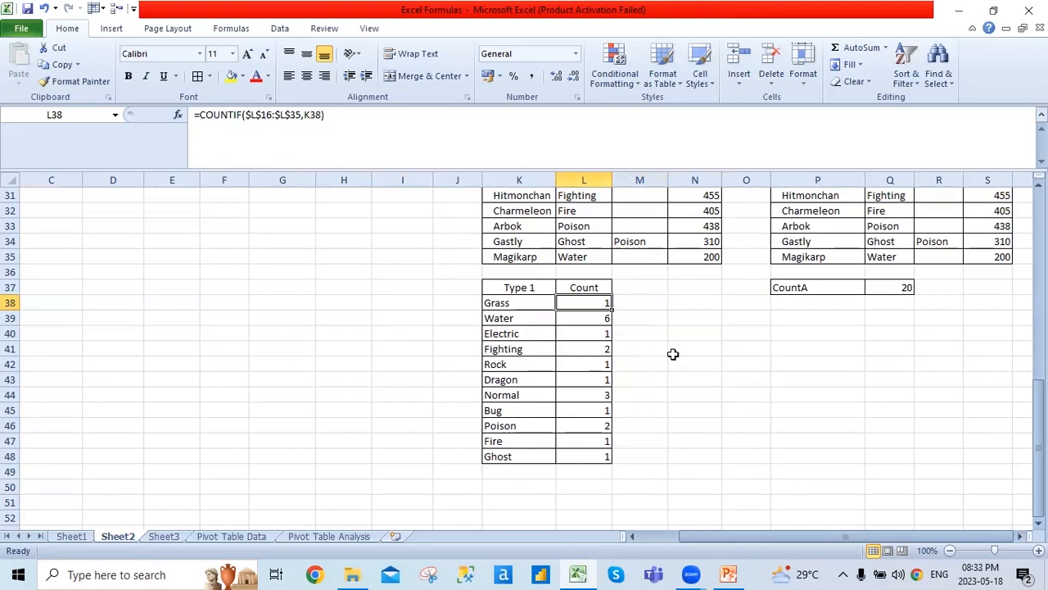
- Start a new COUNTIF formula in L38 with the Type 1 values $L$16:$L$35 as the absolute range
text(=)
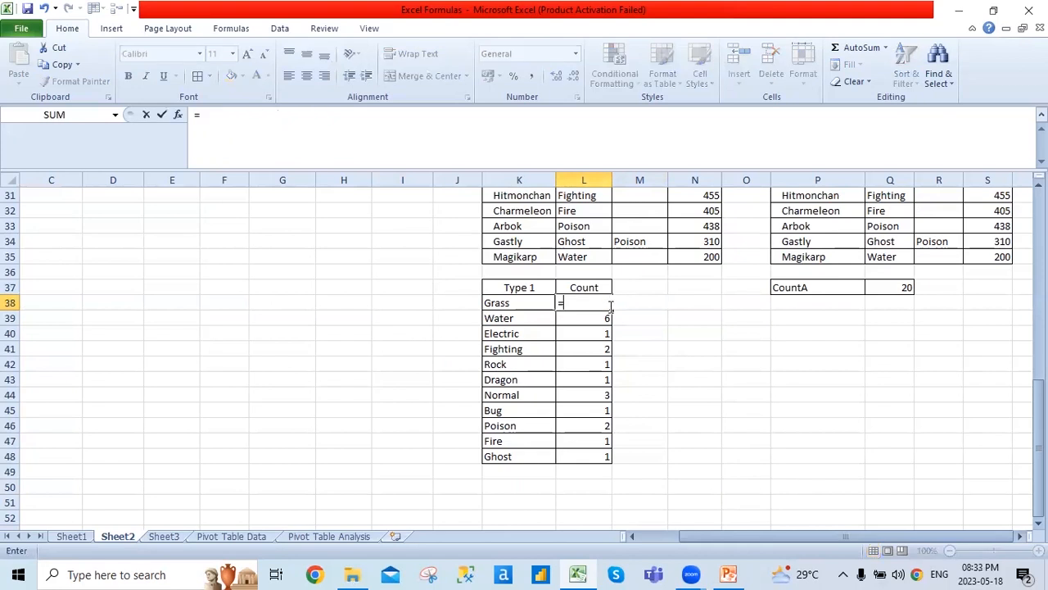
text(cou)
key(Down)
key(Down)
key(Down)
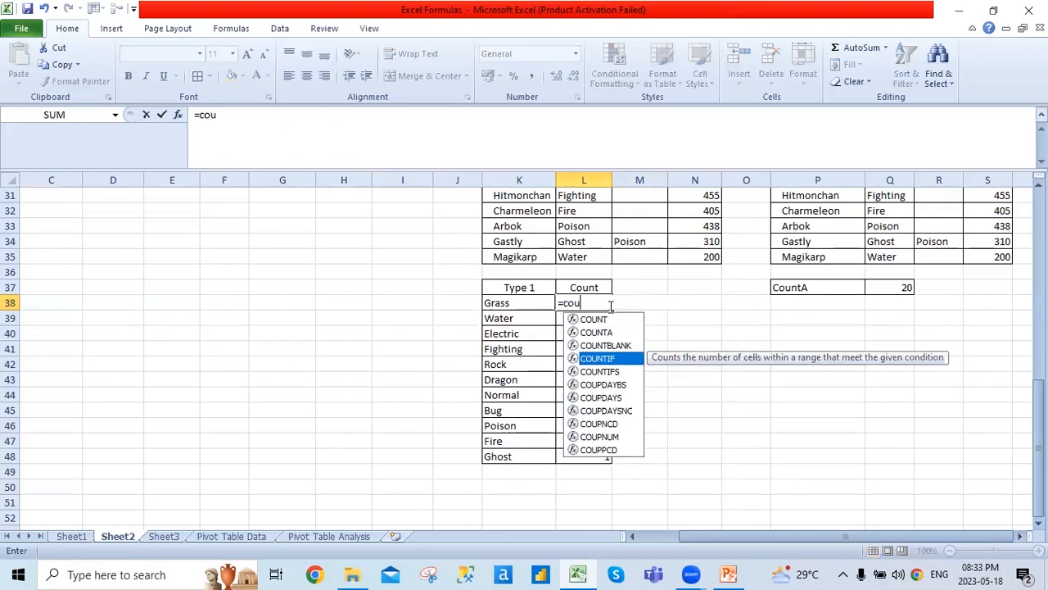
key(Tab)
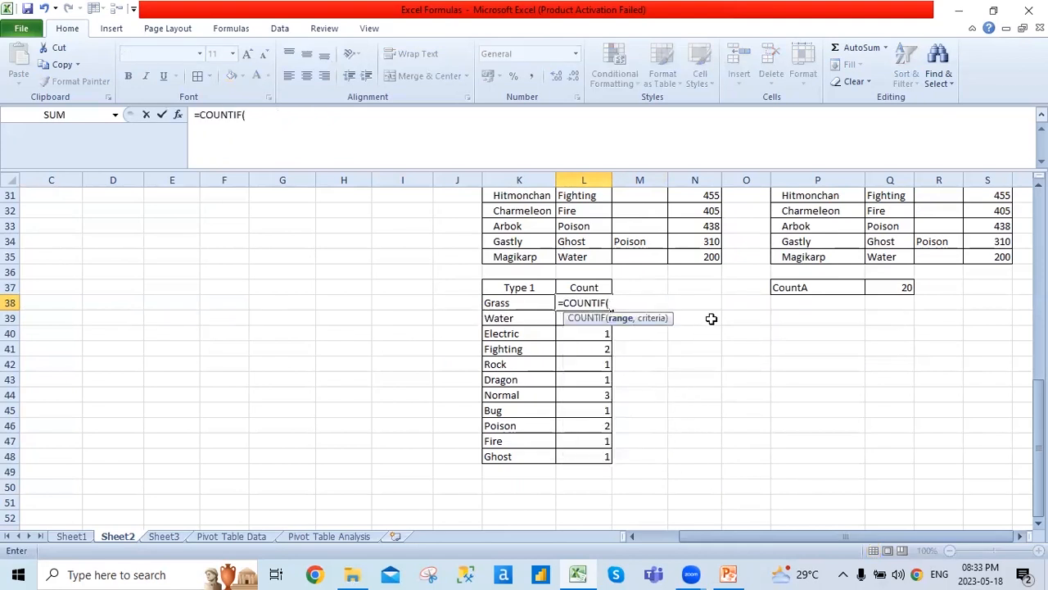
scroll(709, 321, up, 5)
scroll(711, 320, up, 1)
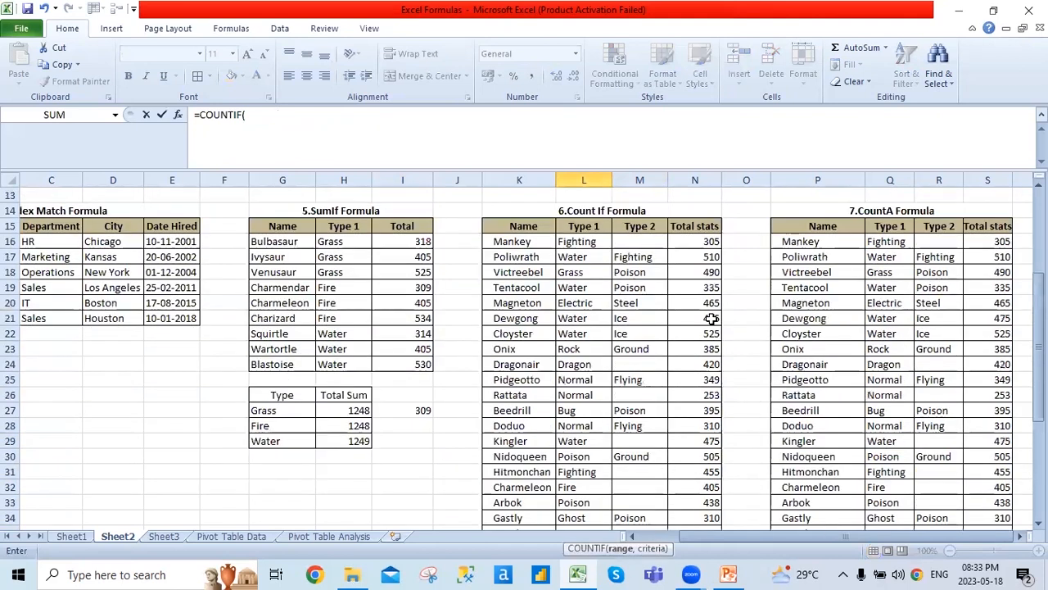
click(593, 244)
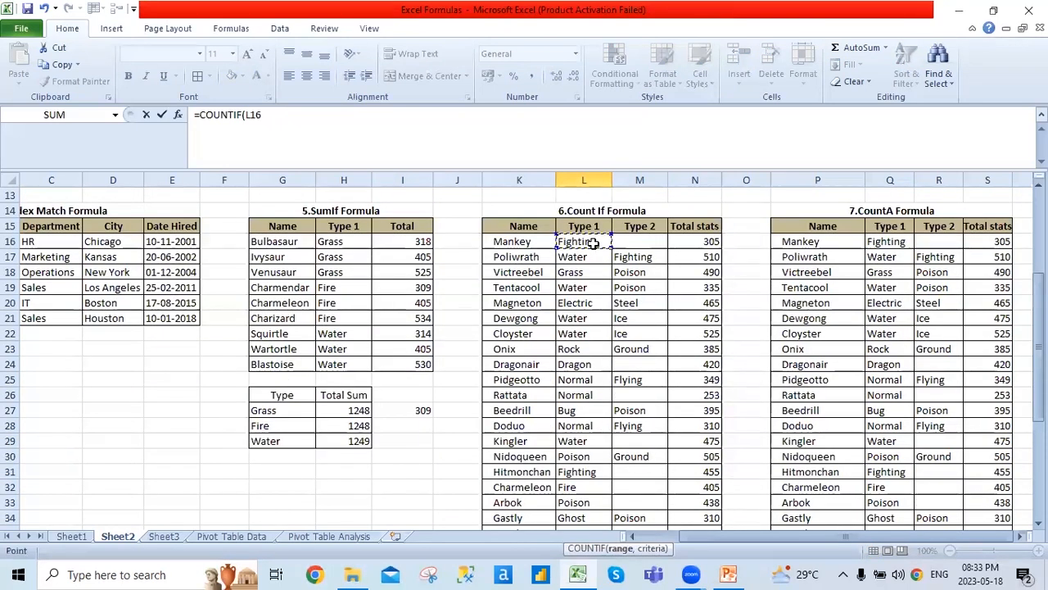
key(ctrl+shift+Down)
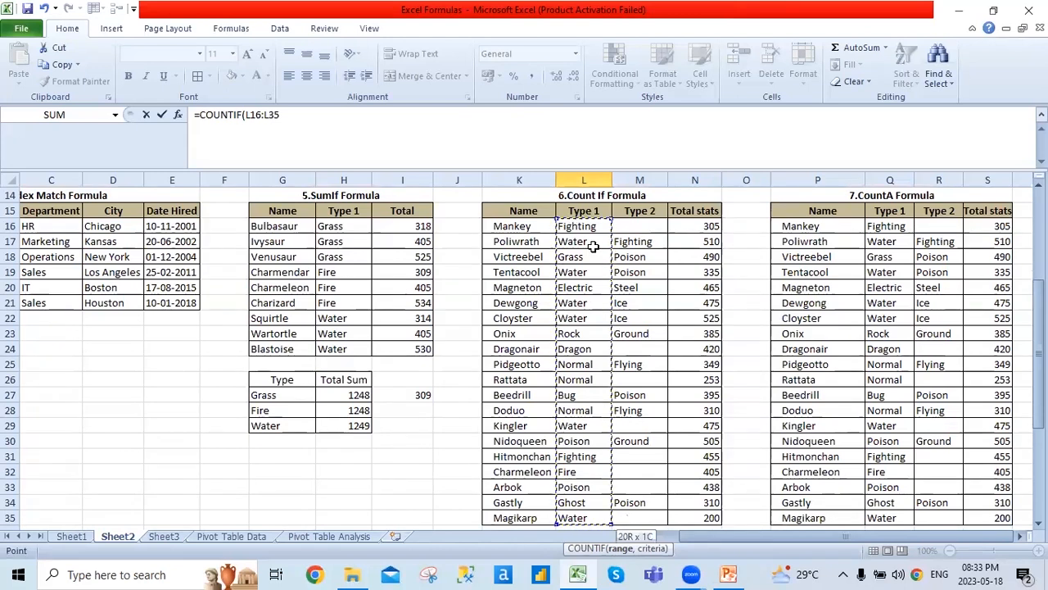
key(F4)
text(,)
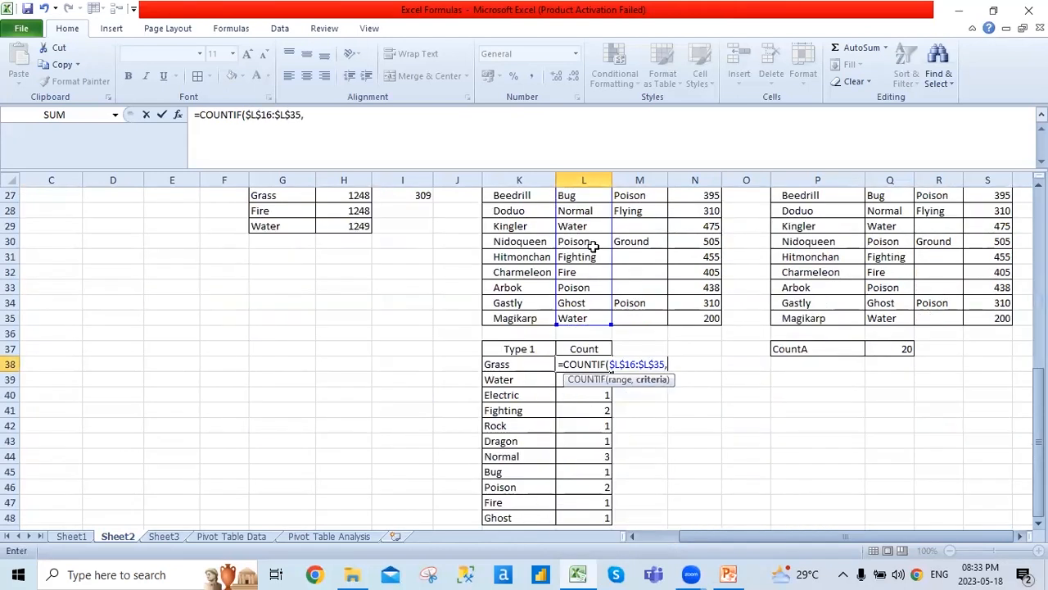
- Complete the COUNTIF formula in L38 with the Grass cell K38 as the criteria
click(515, 365)
text())
key(Return)
key(Up)
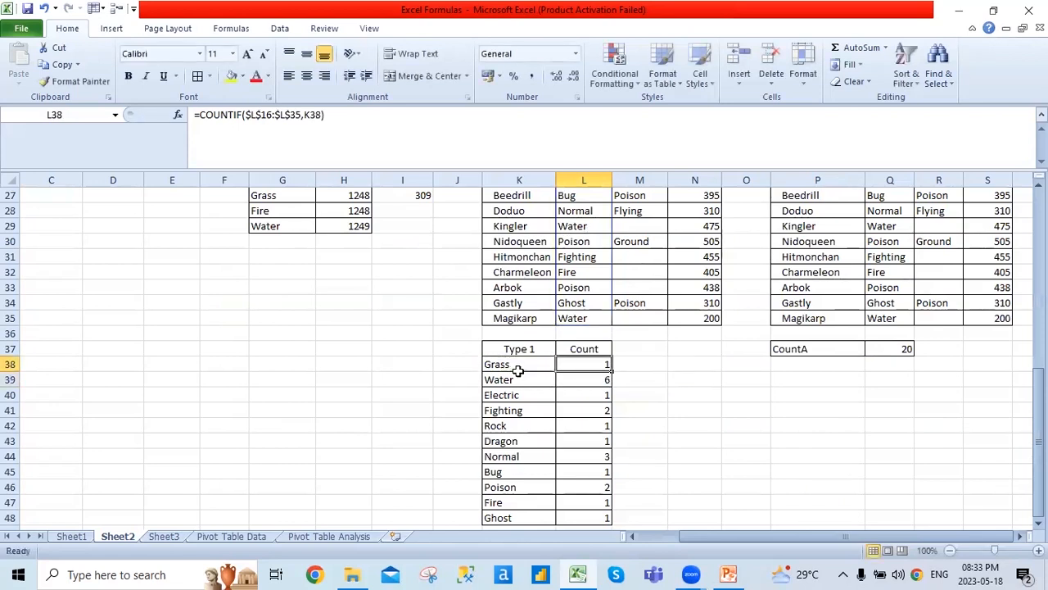
key(Right)
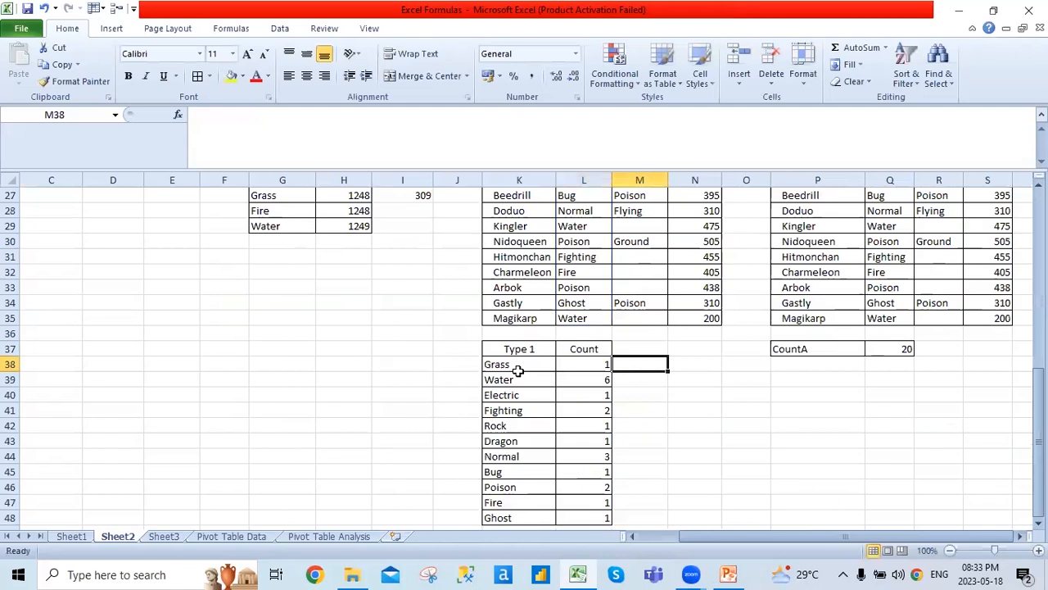
- Start a COUNTIFS formula in M38 with the Type 1 values $L$16:$L$35 as the absolute first criteria range
text(=co)
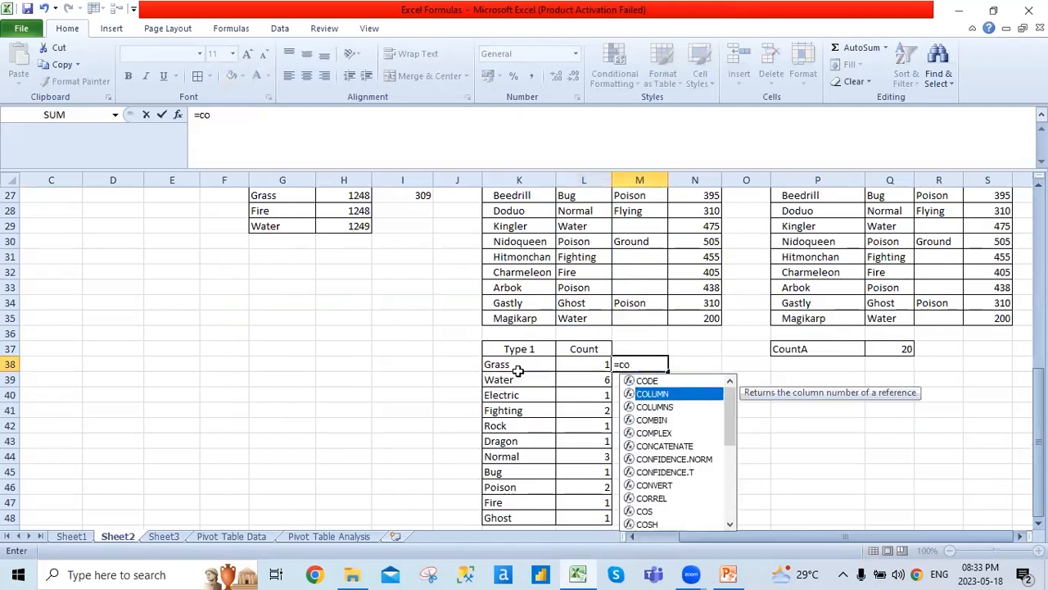
text(u)
key(Down)
key(Down)
key(Down)
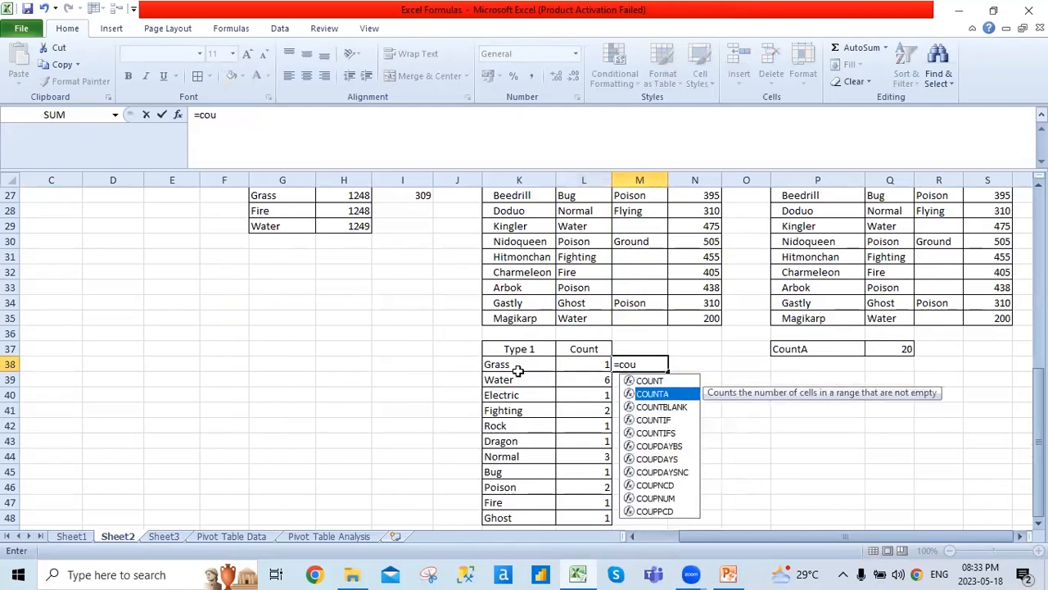
key(Down)
key(Tab)
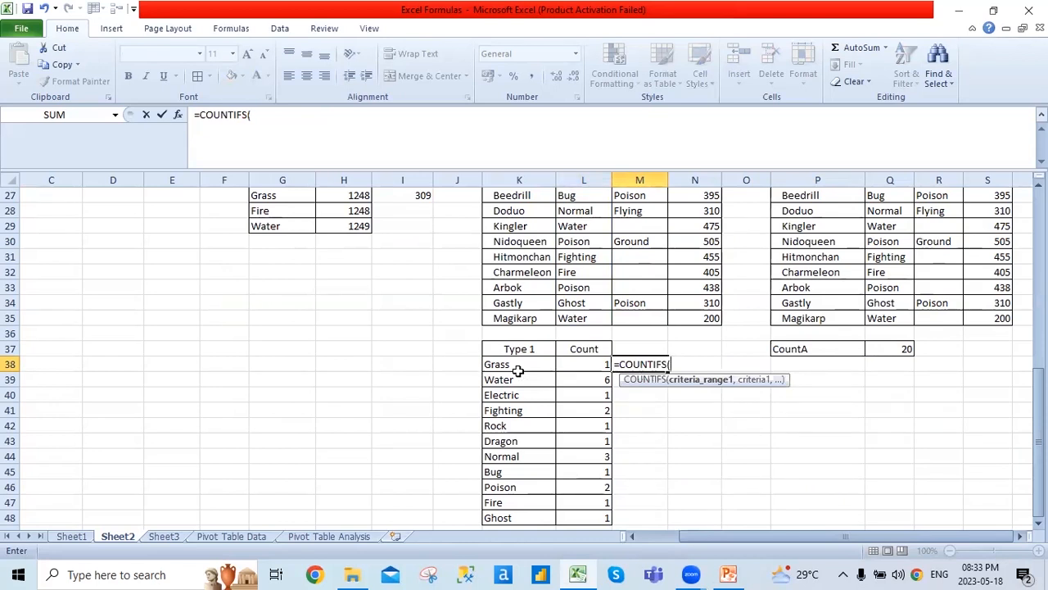
scroll(518, 371, up, 4)
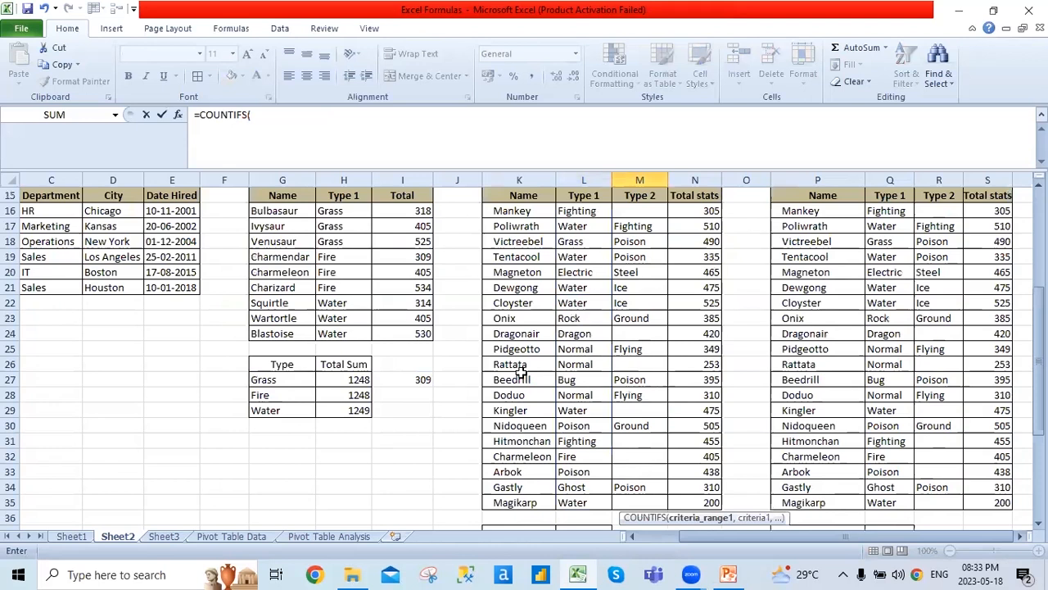
drag(593, 211, 573, 502)
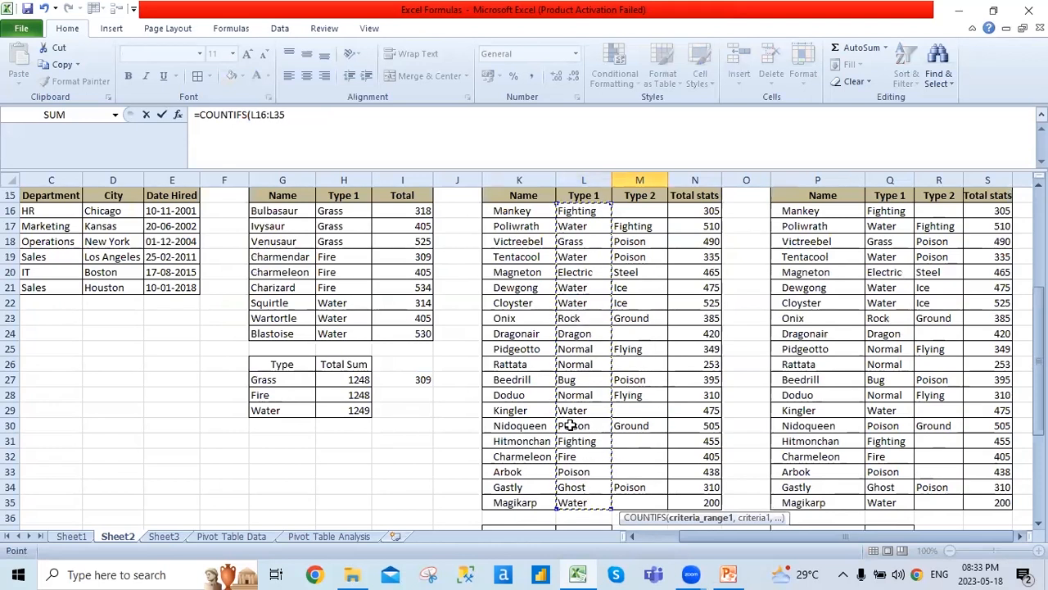
key(F4)
scroll(571, 425, down, 4)
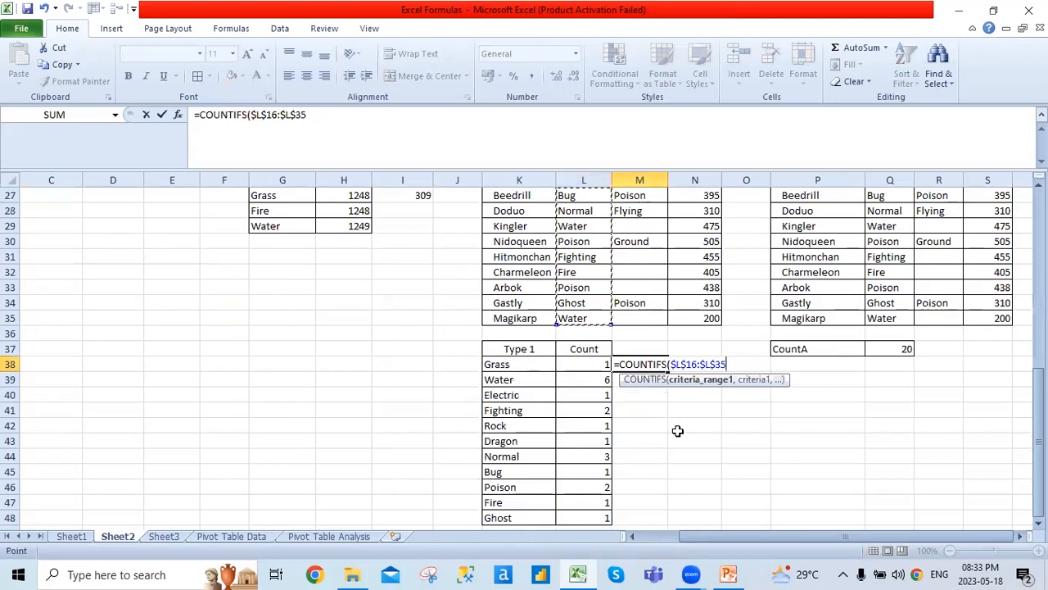
- Enter the text "Grass" as the first criterion of the COUNTIFS formula instead of a cell reference
text(,)
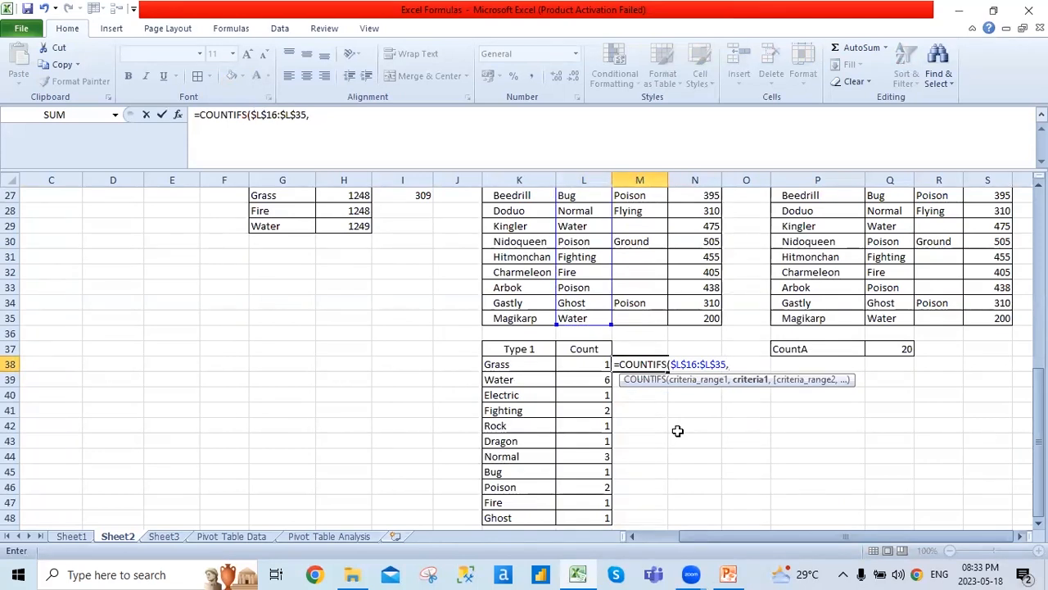
click(509, 363)
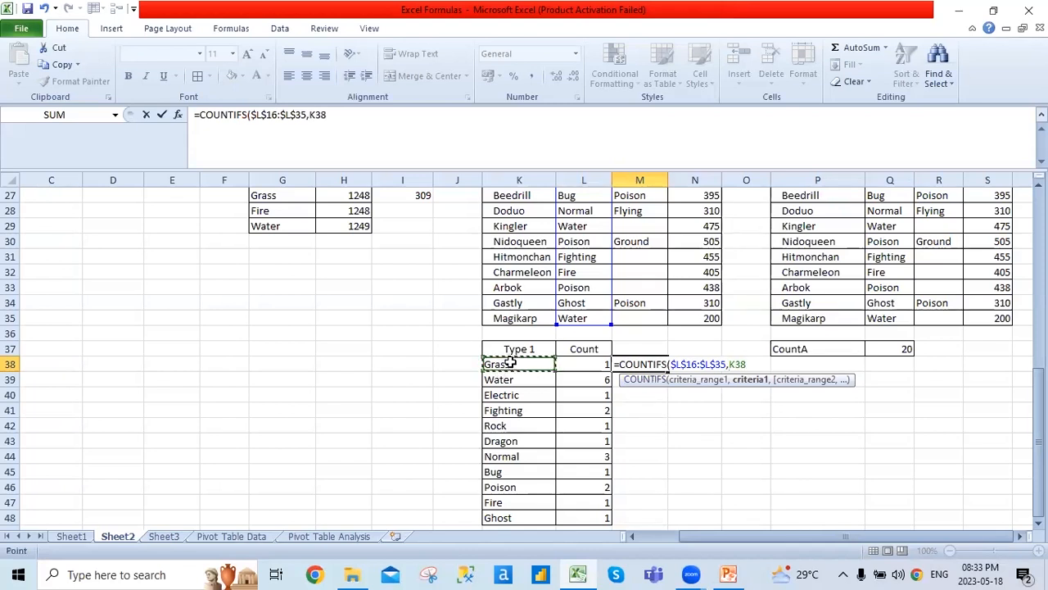
key(BackSpace)
key(BackSpace)
key(BackSpace)
text(")
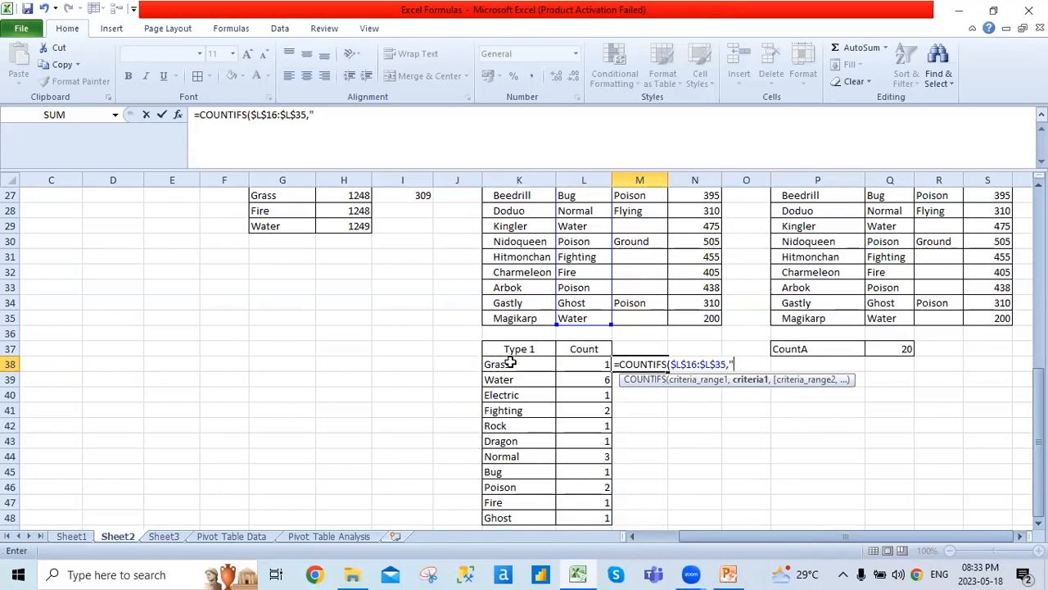
text(Grass",)
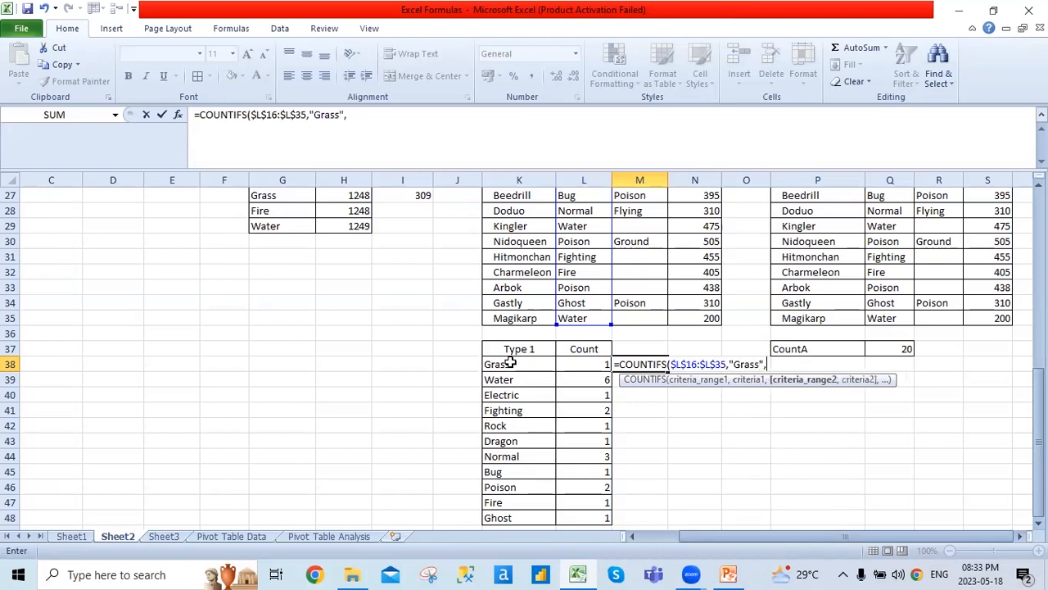
- Add the Name values $K$16:$K$35 as the absolute second criteria range of the COUNTIFS formula
scroll(509, 363, up, 4)
drag(512, 210, 516, 503)
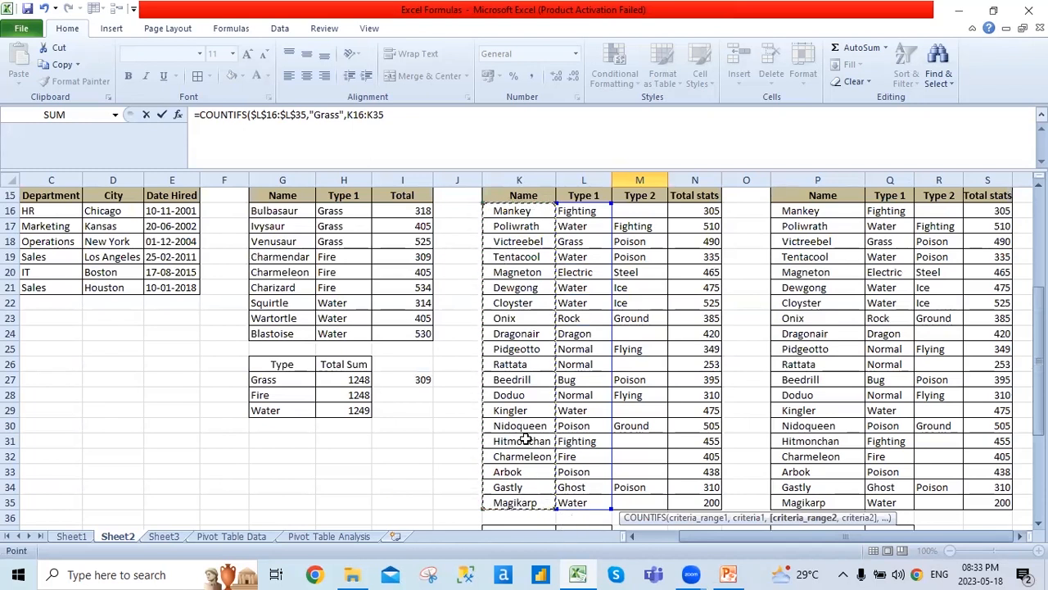
scroll(521, 434, down, 4)
key(F4)
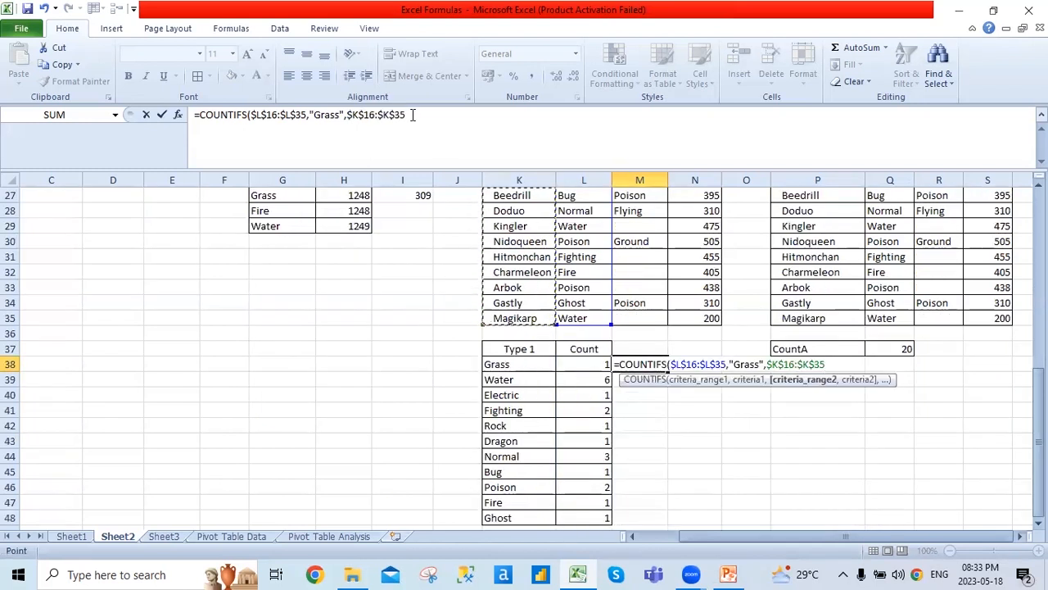
click(605, 141)
text(,)
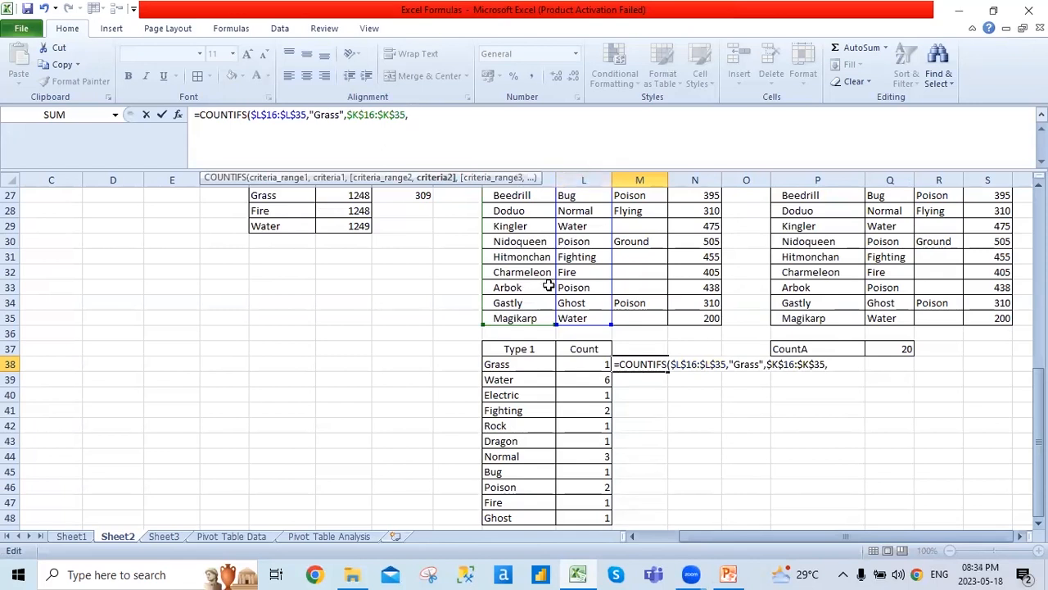
- Change the first criterion of the COUNTIFS formula to "Normal"
drag(1039, 459, 1039, 393)
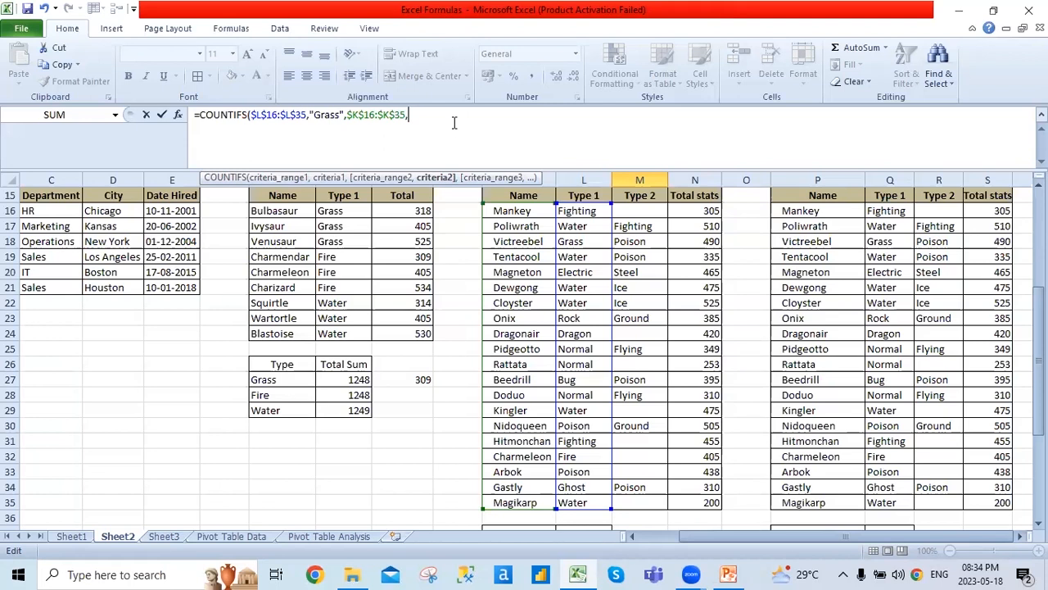
drag(339, 115, 314, 116)
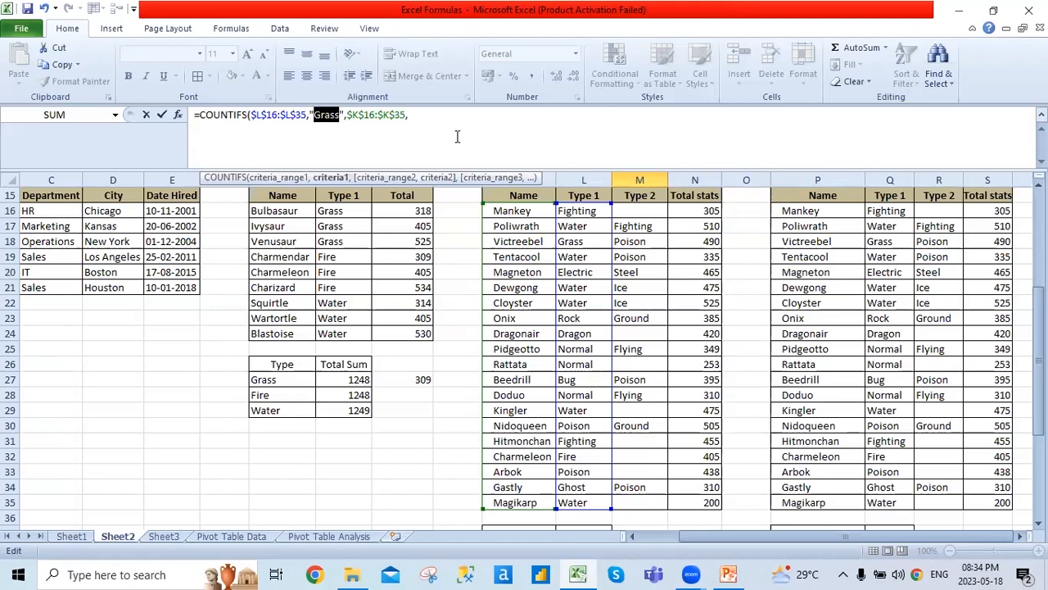
text(Normal)
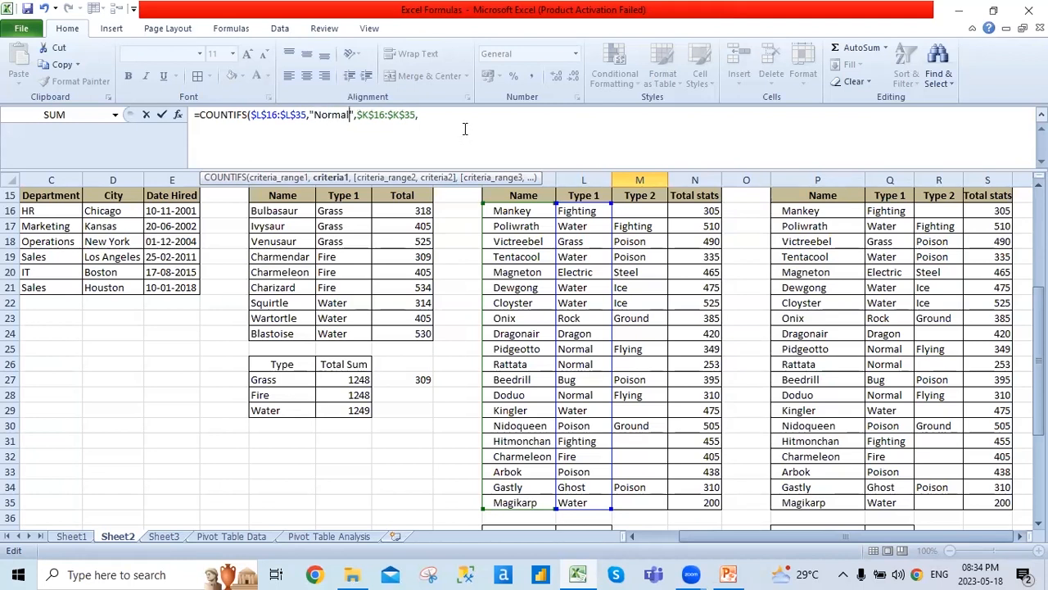
- Complete the COUNTIFS formula in M38 with "Rattata" as the second criterion
click(448, 115)
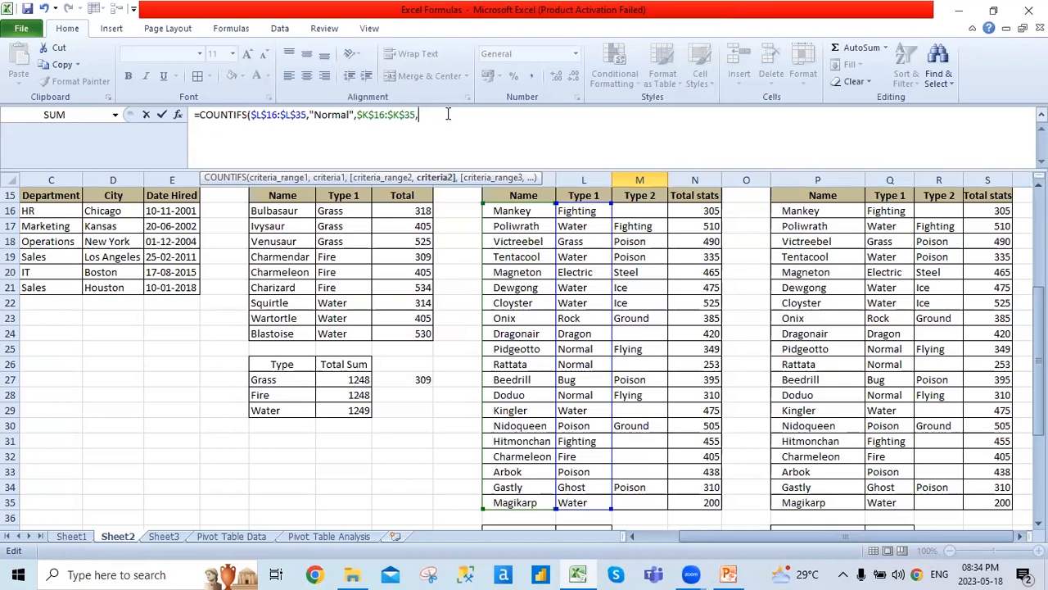
text(Rattata)
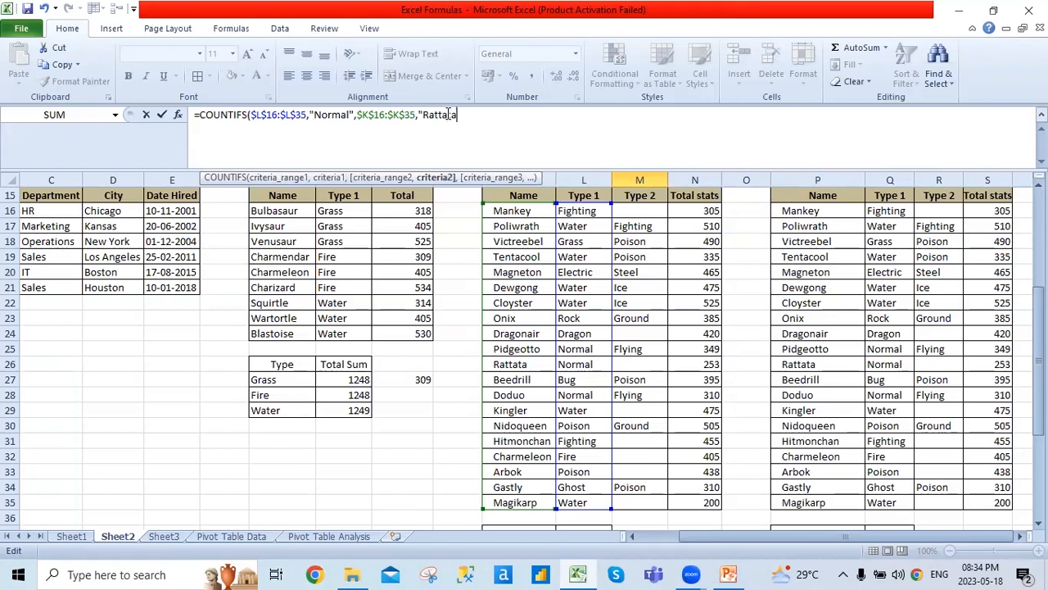
text("))
key(Return)
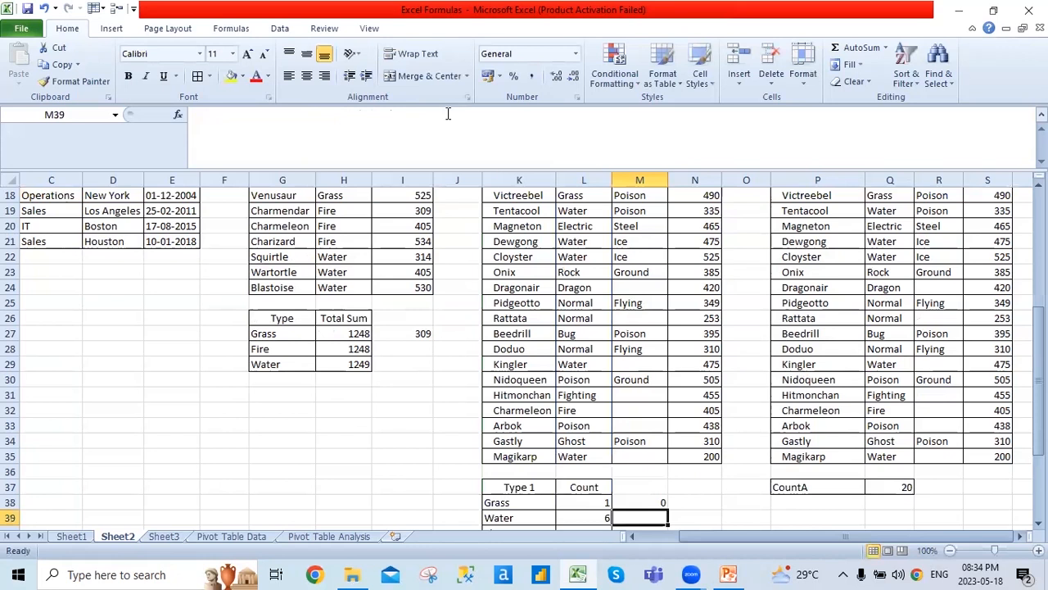
- Review the COUNTIFS formula in M38 and compare its result with the Rattata row of the Count If table
key(Up)
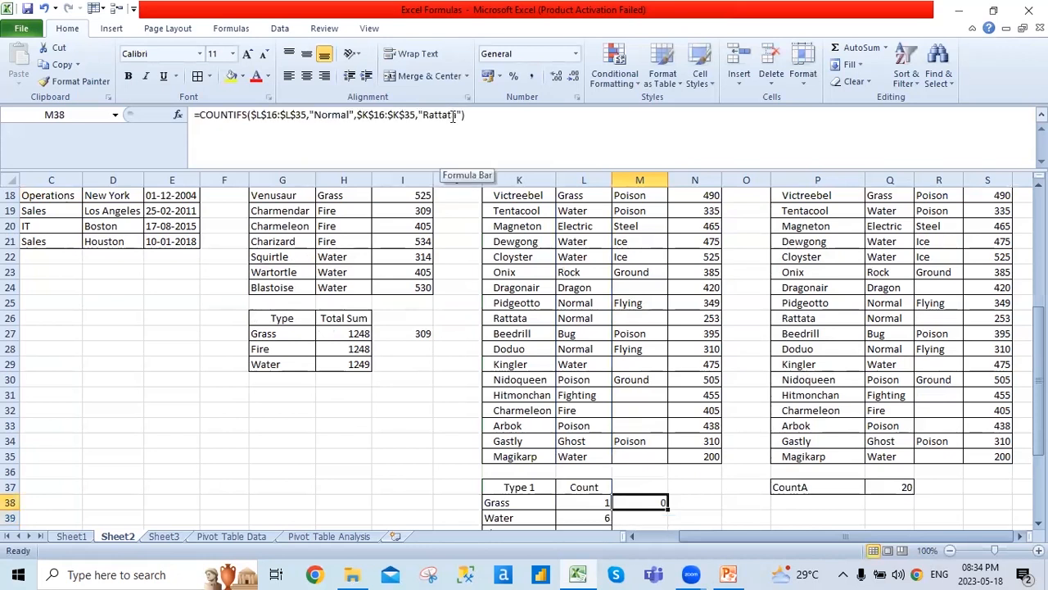
scroll(559, 393, up, 1)
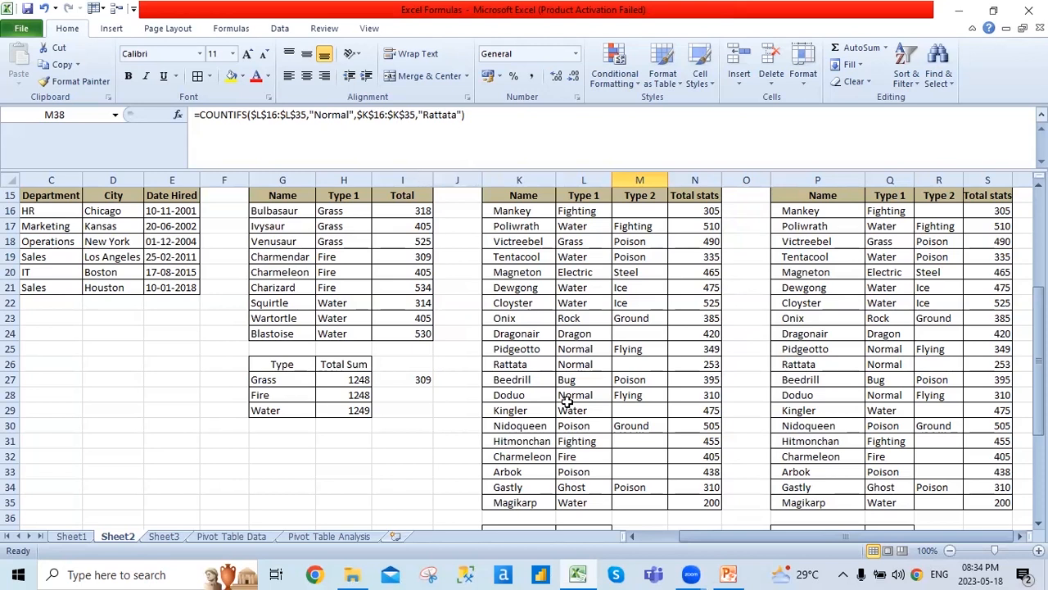
scroll(532, 382, down, 1)
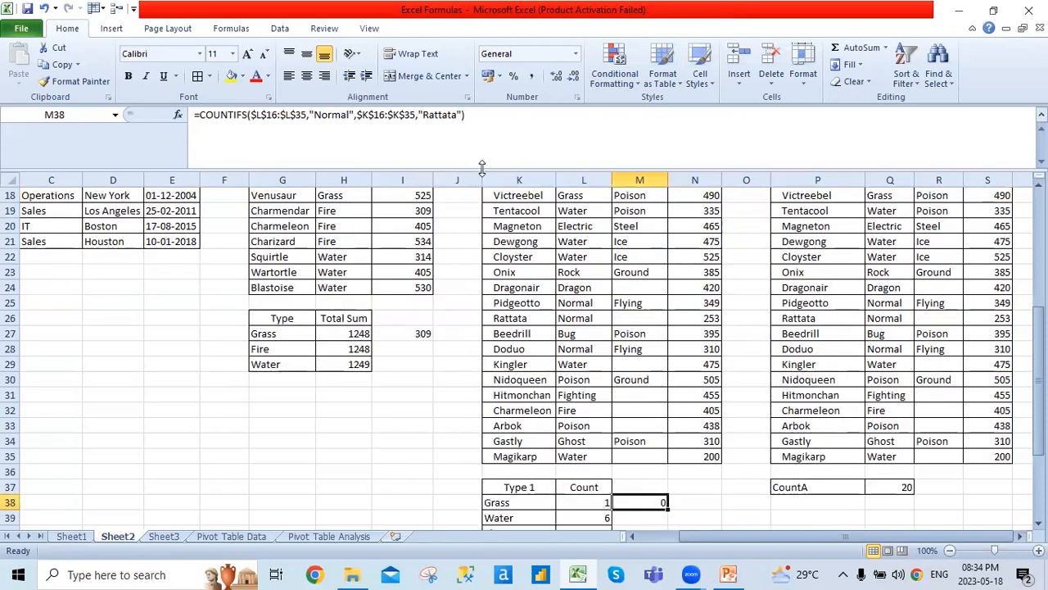
scroll(610, 290, up, 2)
scroll(627, 457, down, 3)
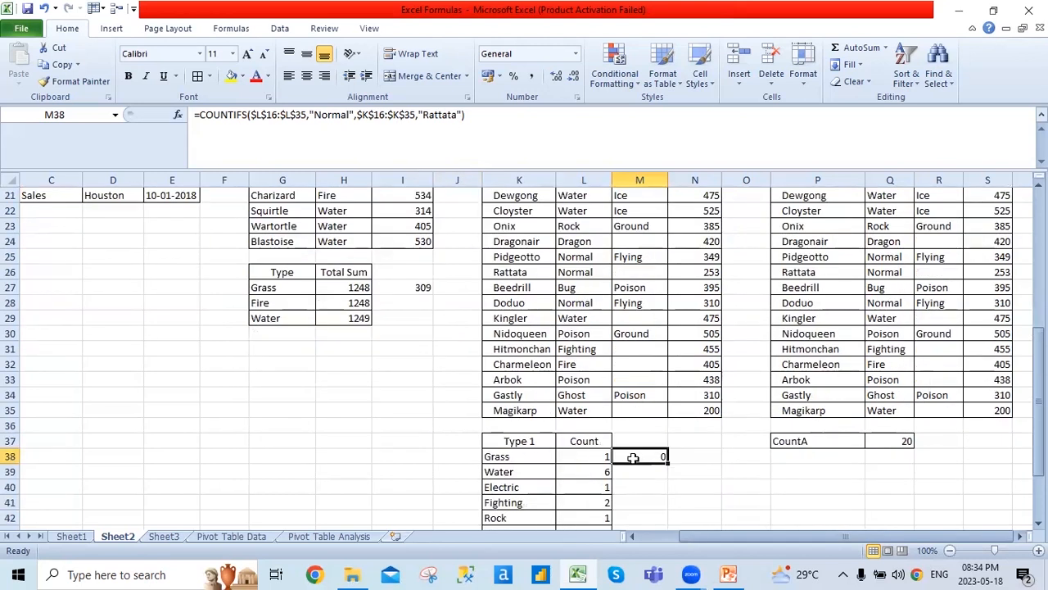
scroll(628, 417, up, 2)
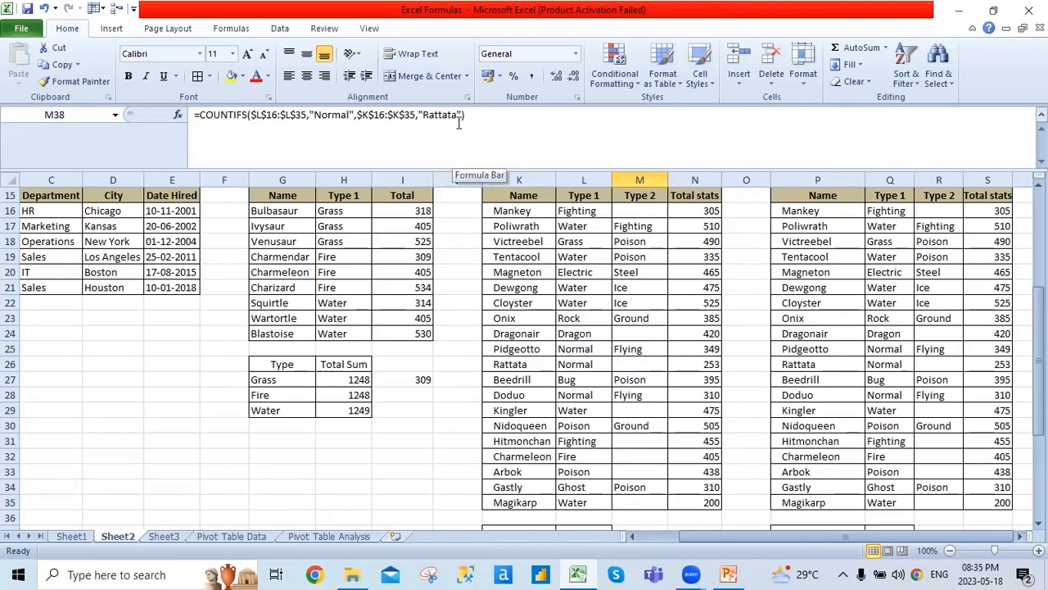
scroll(670, 466, down, 2)
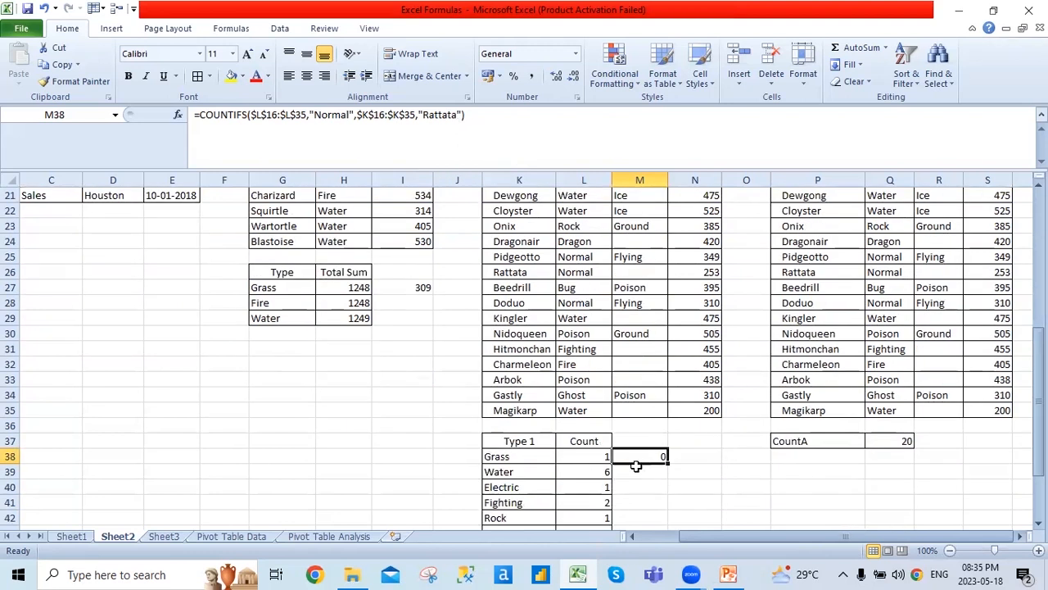
- Examine the CountA data table and the COUNTA formula in Q37
scroll(637, 465, down, 5)
scroll(636, 466, up, 8)
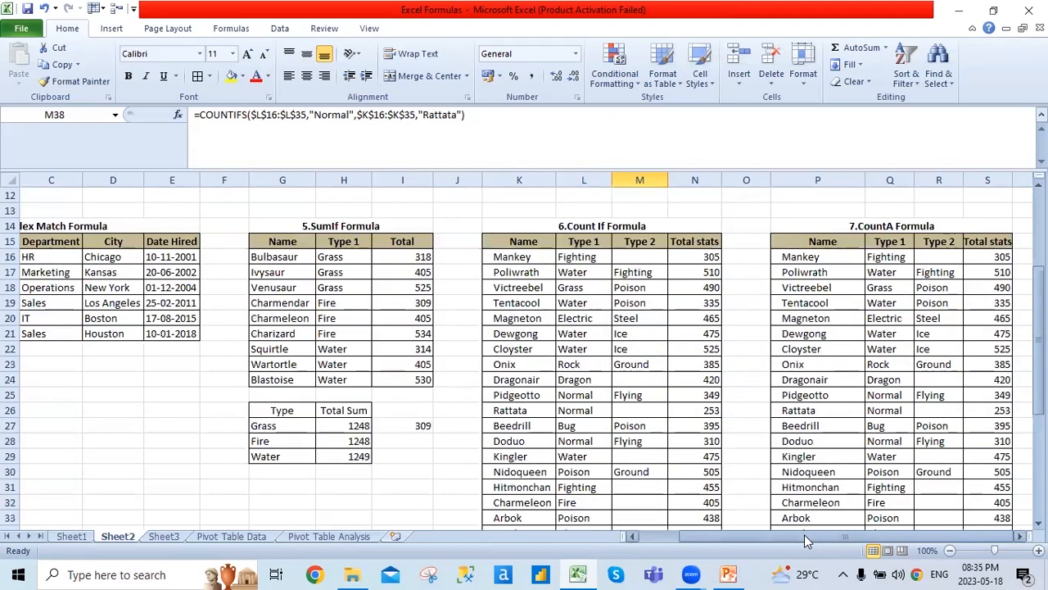
scroll(978, 438, down, 3)
scroll(978, 437, up, 3)
scroll(1023, 451, down, 3)
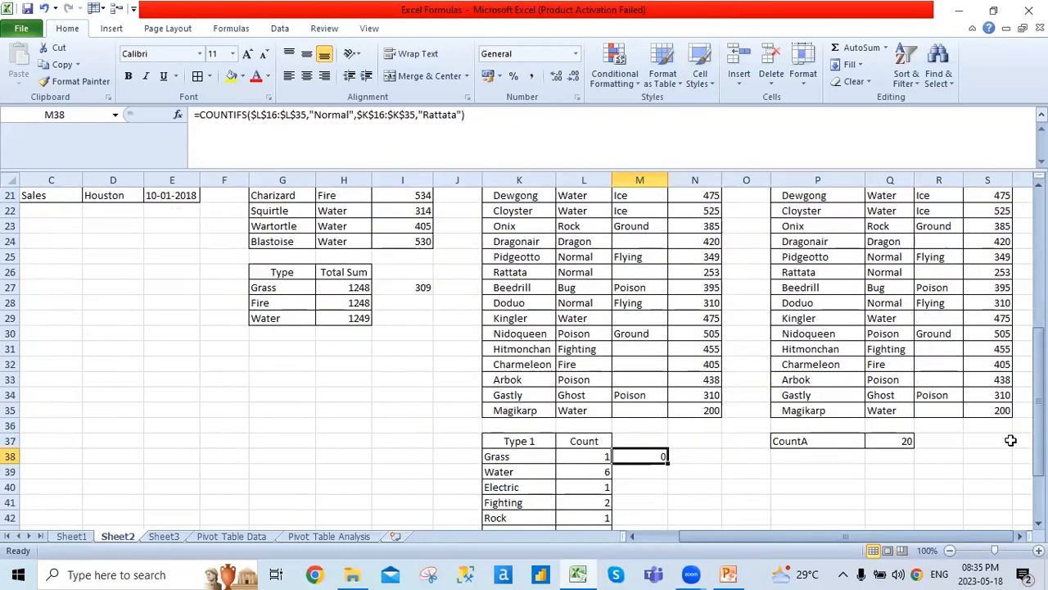
click(888, 441)
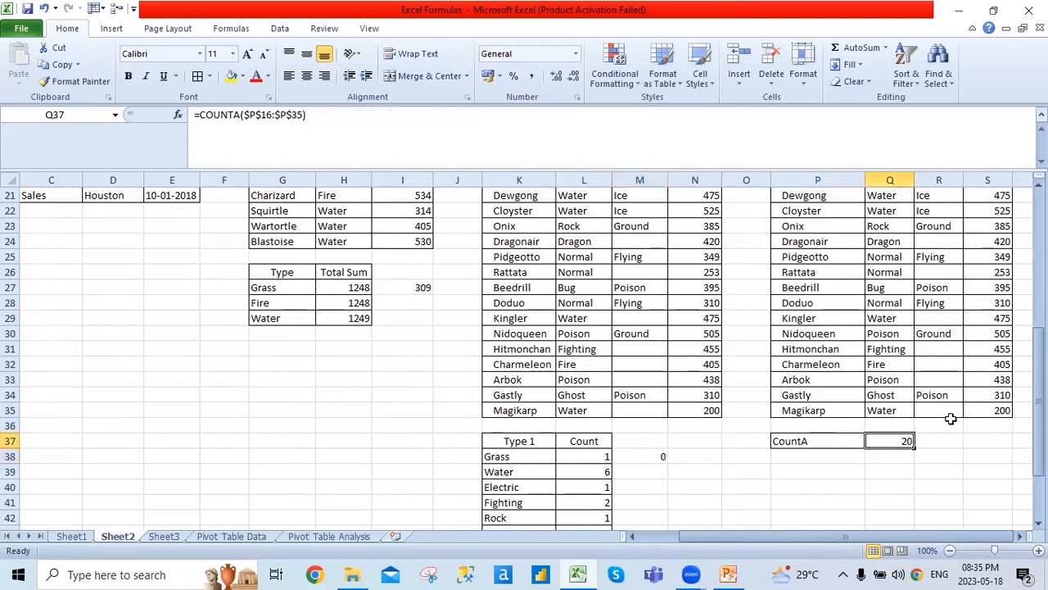
scroll(950, 417, up, 3)
scroll(950, 418, down, 3)
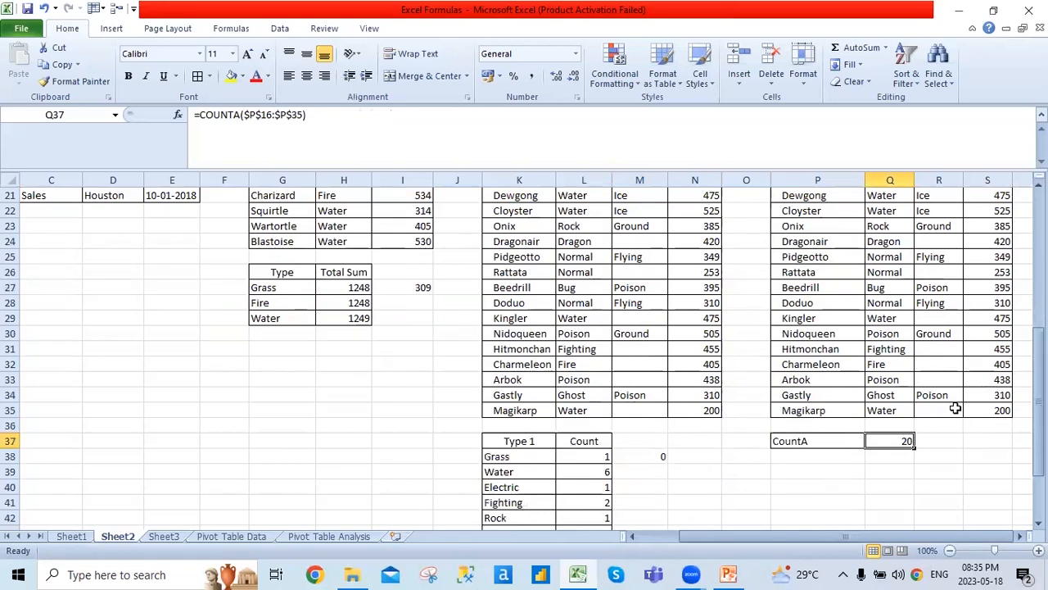
key(Right)
text(=co)
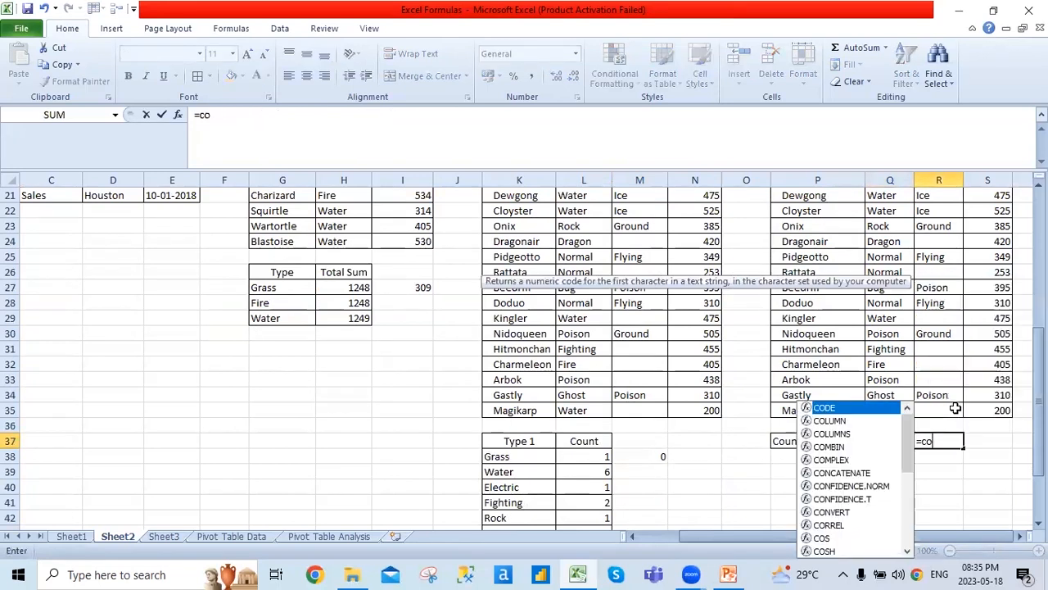
text(u)
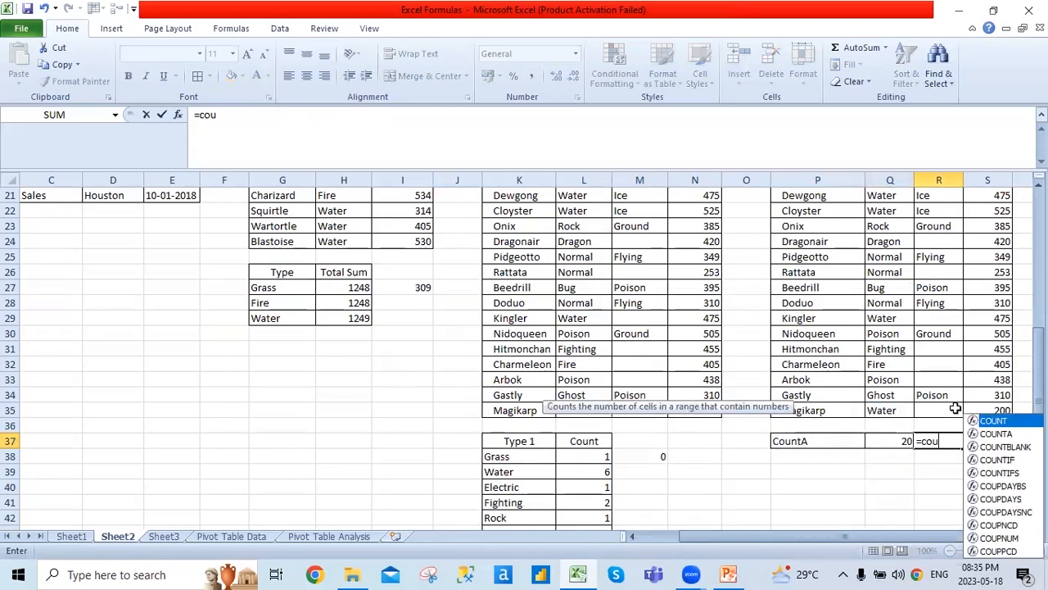
key(Down)
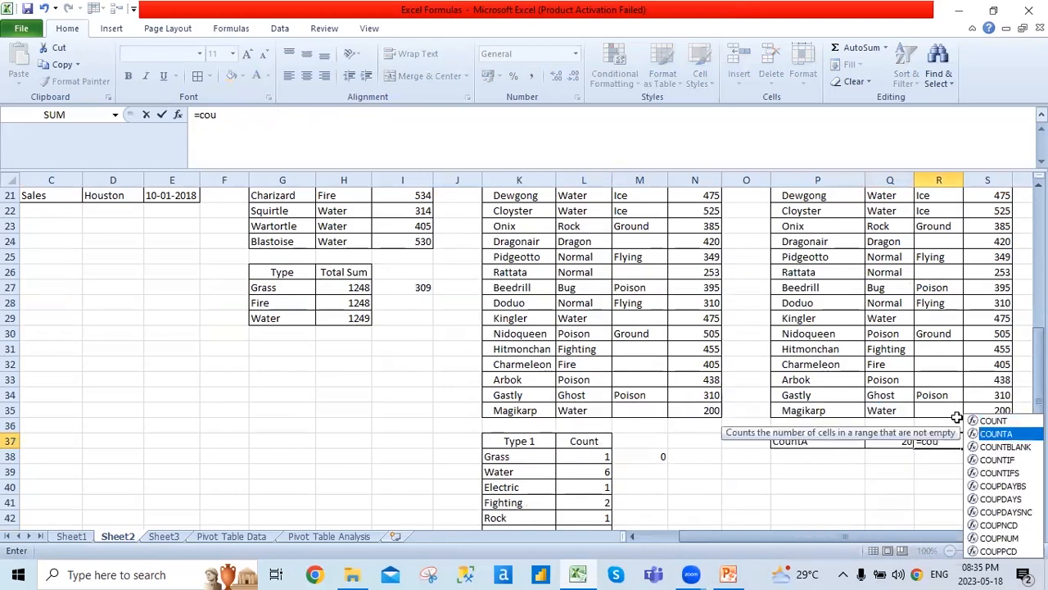
click(835, 501)
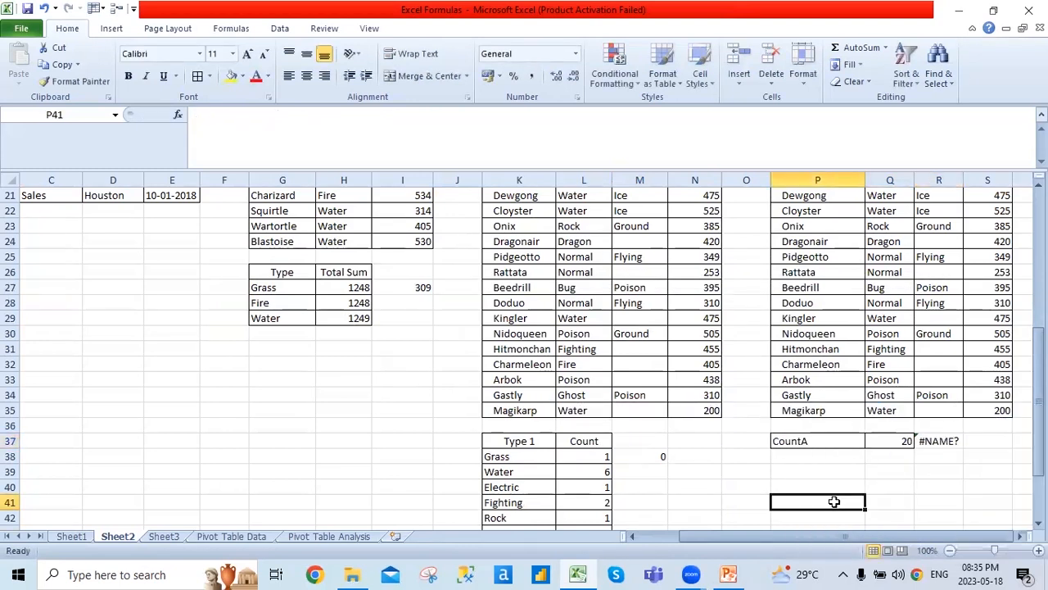
click(940, 442)
key(Delete)
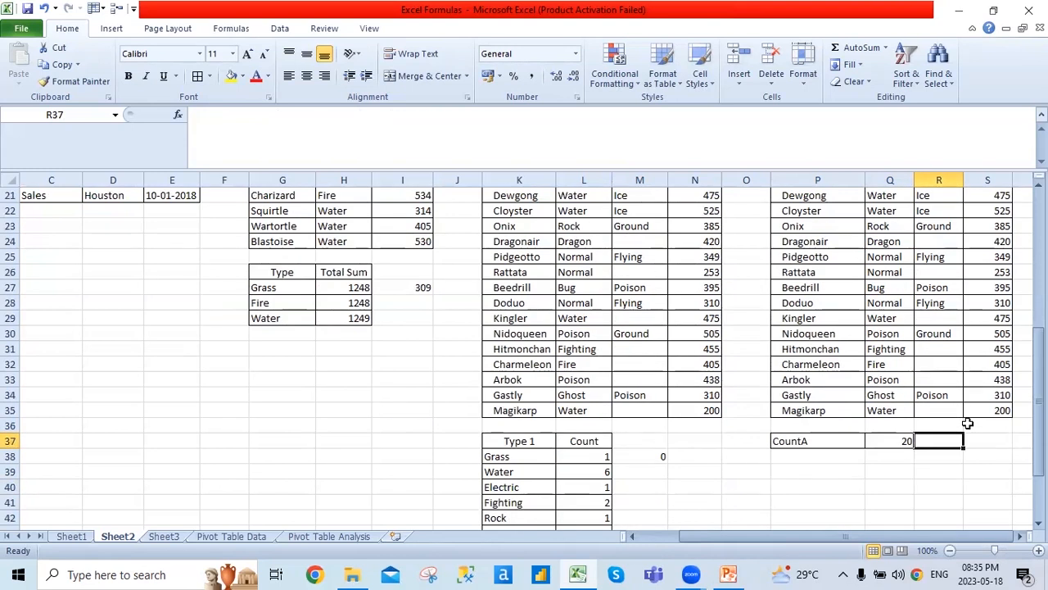
scroll(967, 422, up, 2)
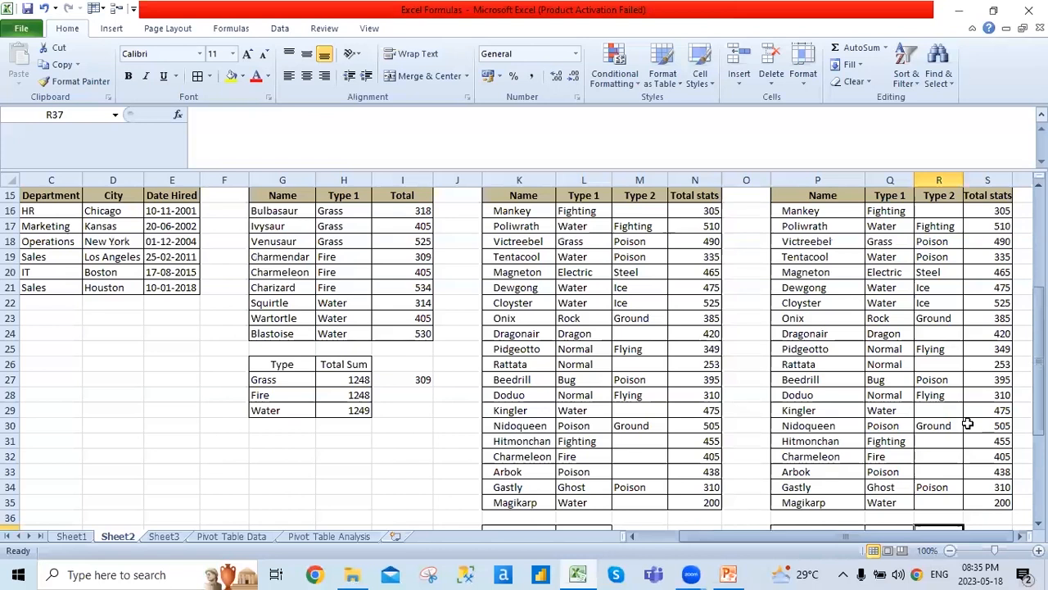
- Review the COUNTA formula in Q37 against the Name column and begin a new formula in its place
scroll(967, 423, down, 1)
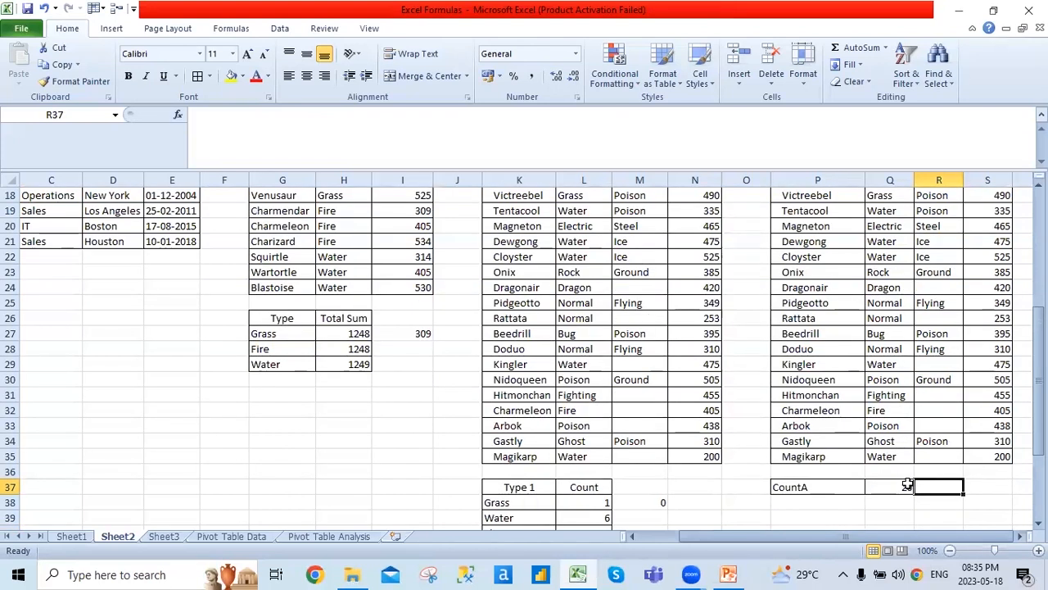
click(880, 487)
scroll(801, 366, up, 2)
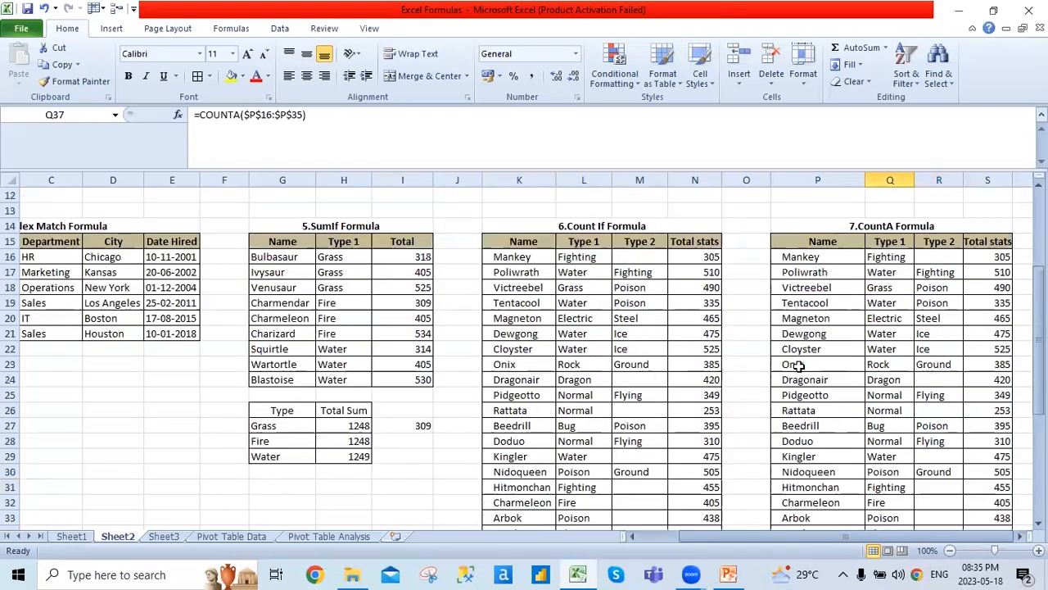
scroll(798, 365, down, 2)
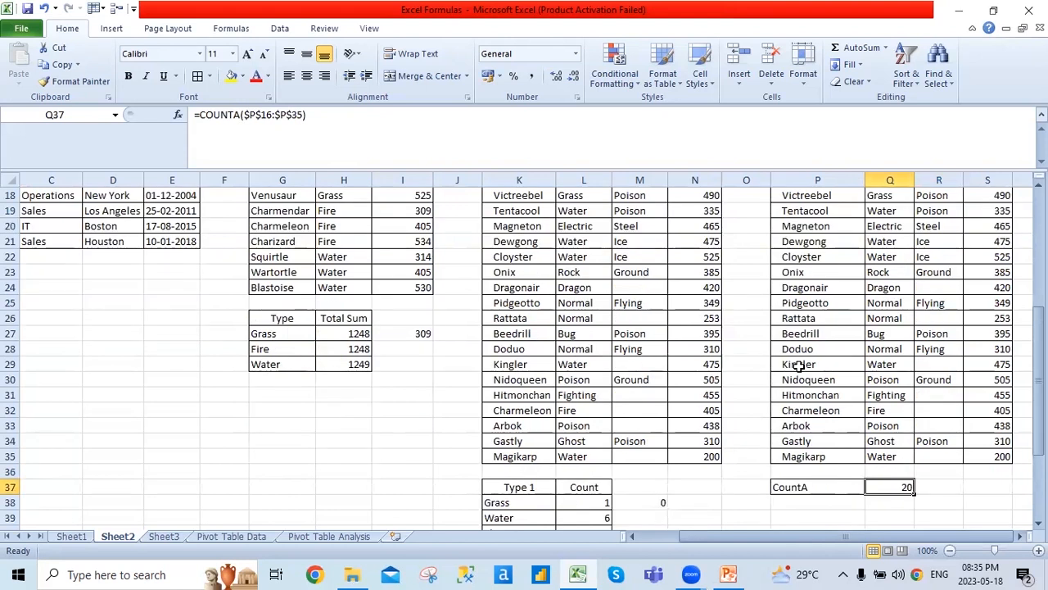
text(=)
scroll(819, 363, up, 1)
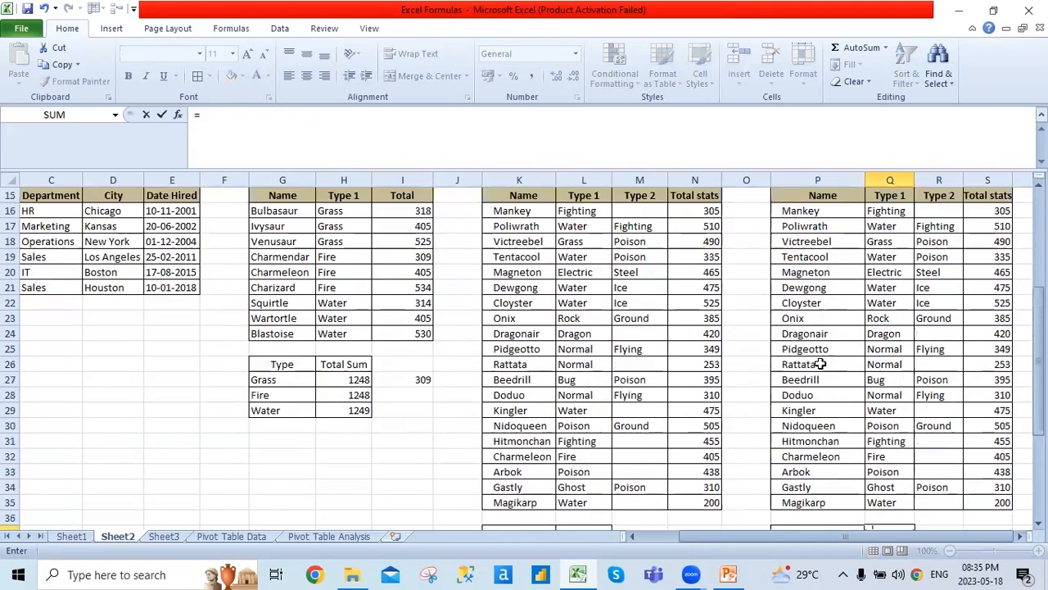
click(942, 213)
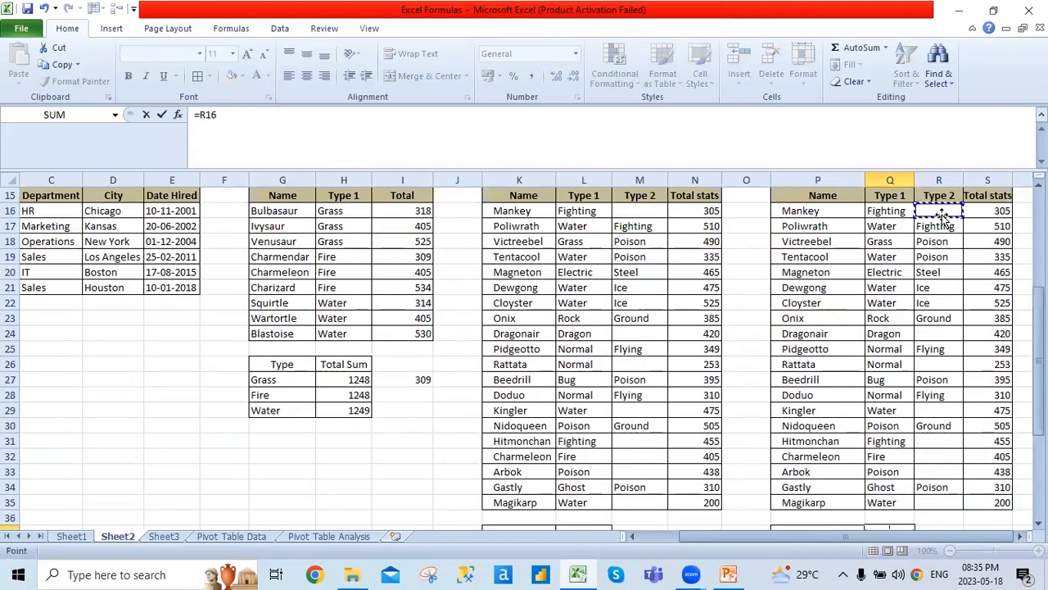
key(shift+Down)
key(shift+Down)
key(shift+Down)
key(shift+Down)
key(shift+Down)
key(shift+Down)
key(shift+Down)
key(shift+Down)
key(shift+Down)
key(shift+Down)
key(shift+Down)
key(ctrl+shift+Down)
key(ctrl+shift+Down)
key(ctrl+shift+Down)
key(ctrl+shift+Down)
key(ctrl+shift+Up)
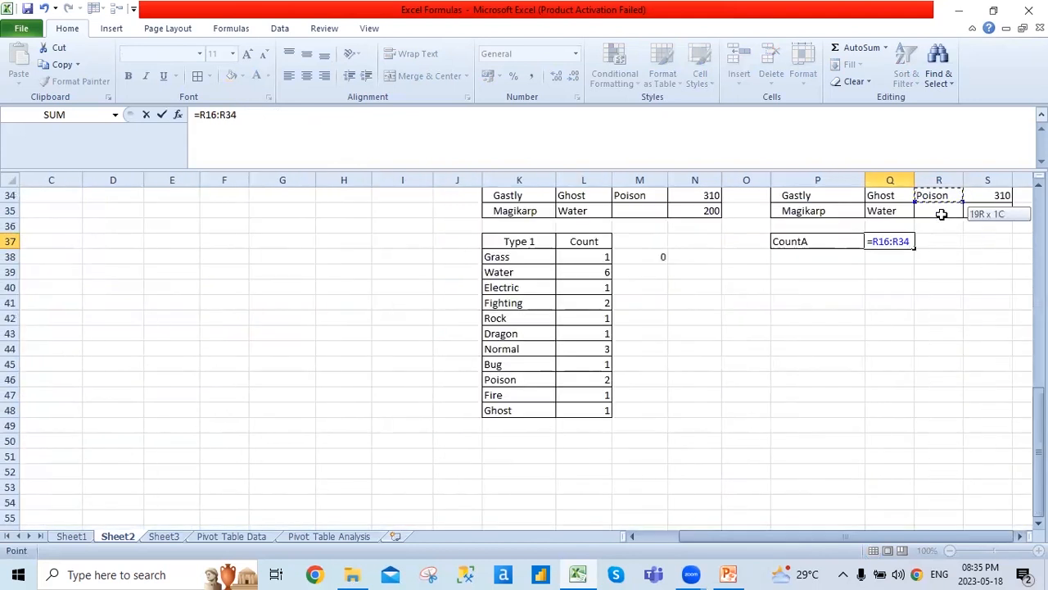
key(shift+Down)
key(BackSpace)
key(BackSpace)
key(BackSpace)
key(BackSpace)
key(BackSpace)
key(BackSpace)
key(BackSpace)
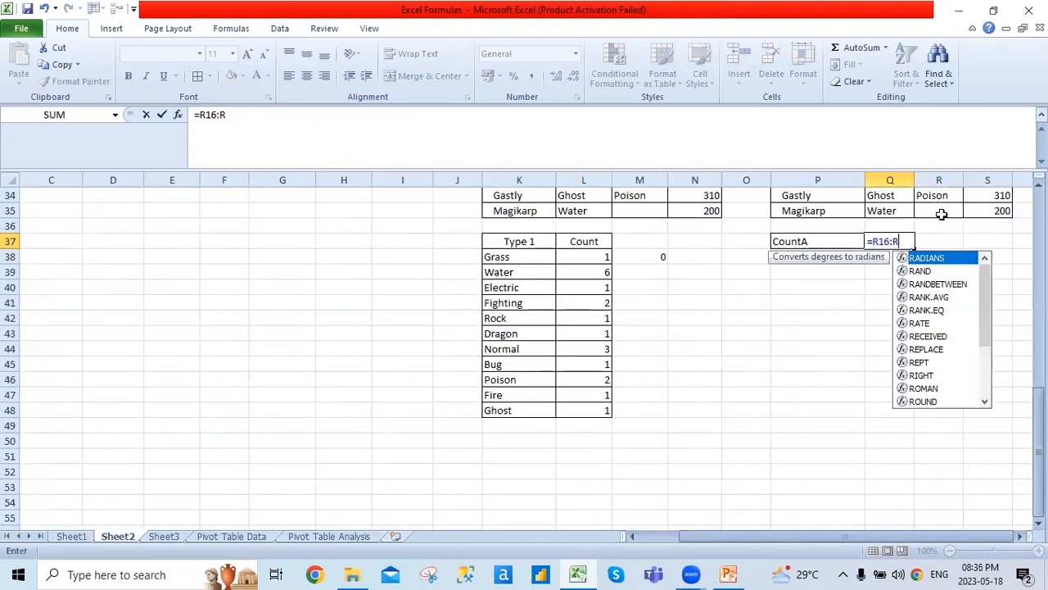
- Complete the formula in Q37 as COUNTA over the Type 2 range R16:R35
text(Counta)
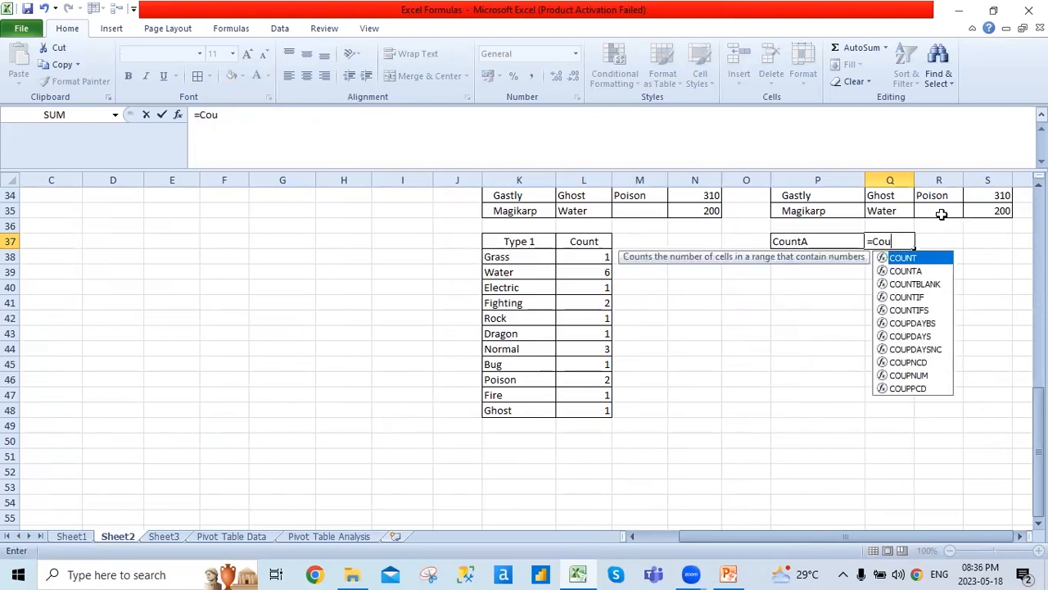
key(Tab)
scroll(942, 214, up, 10)
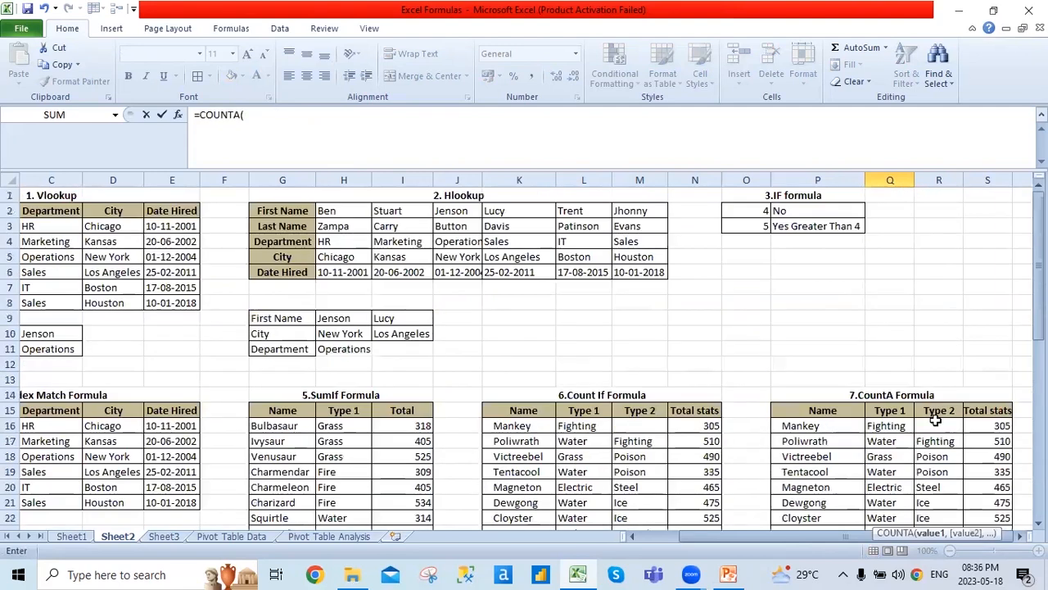
scroll(942, 283, down, 2)
drag(941, 284, 956, 472)
key(Return)
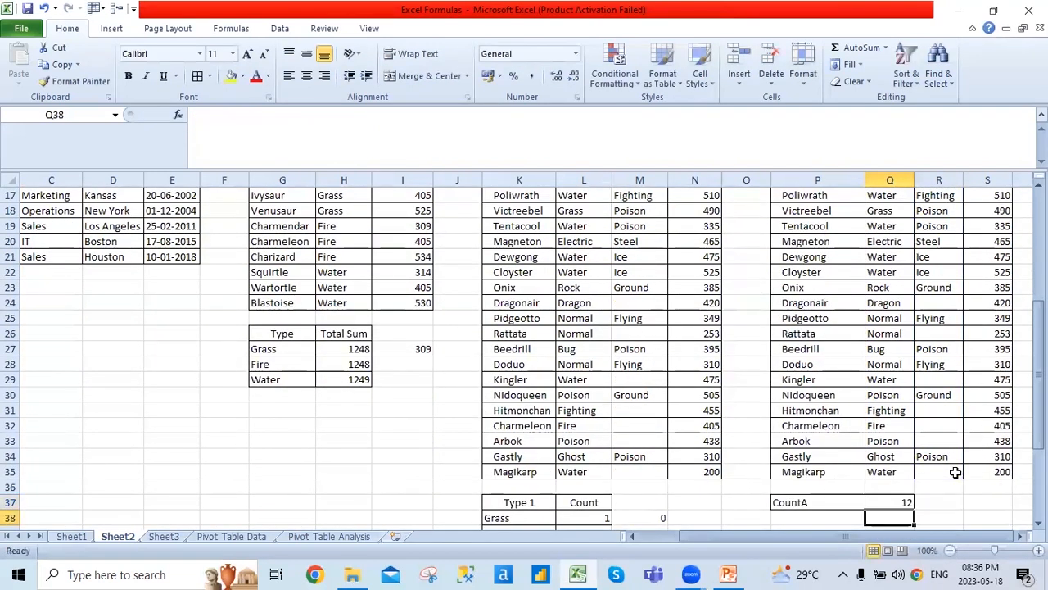
- Check the new COUNTA formula in Q37, and select all the blank Type 2 cells in the CountA table together
key(Up)
scroll(955, 472, up, 1)
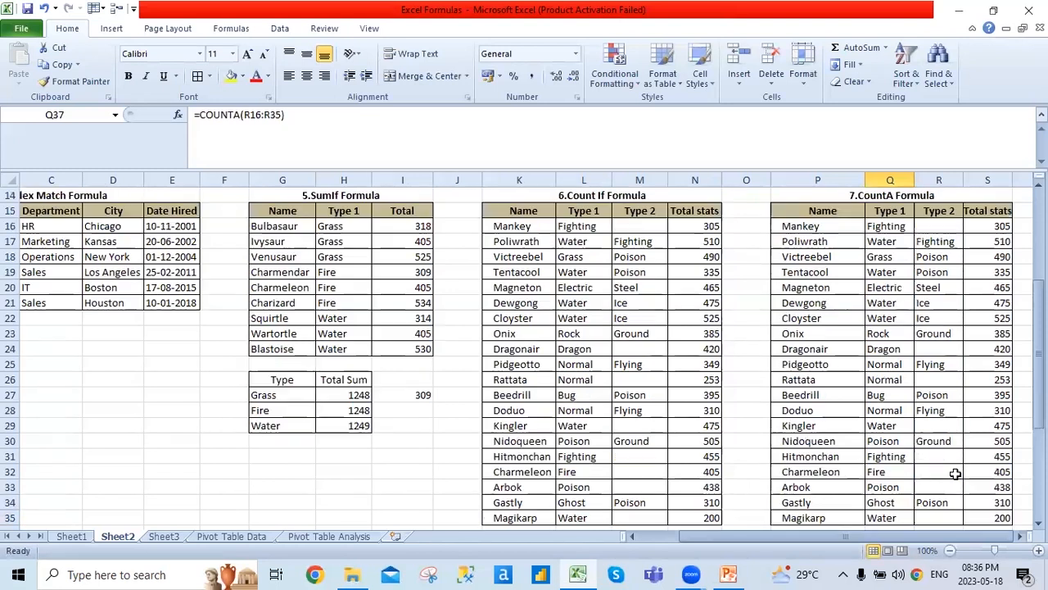
click(940, 241)
click(944, 227)
ctrl+click(939, 351)
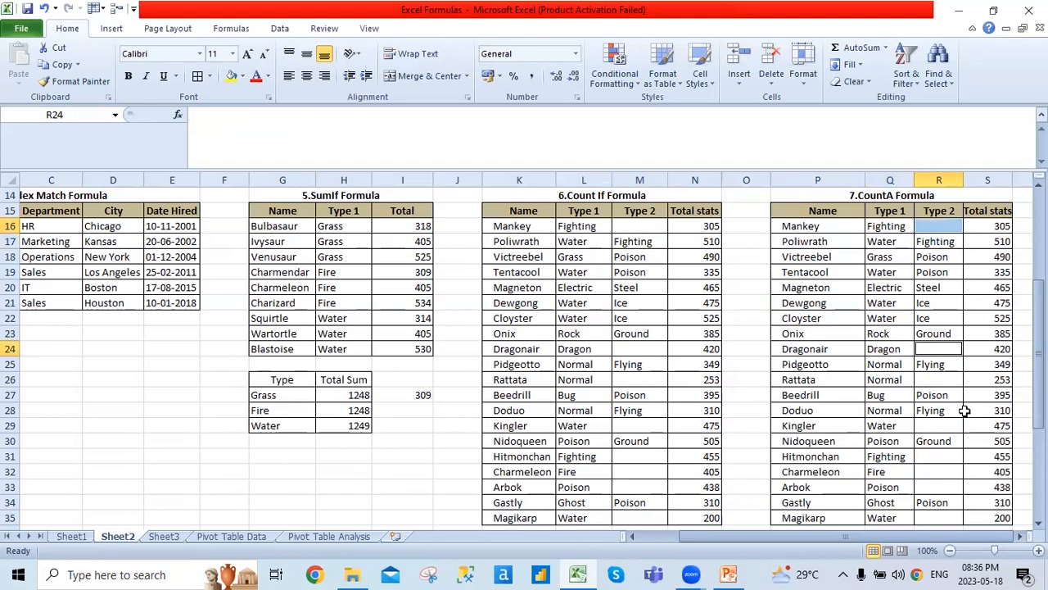
ctrl+click(940, 380)
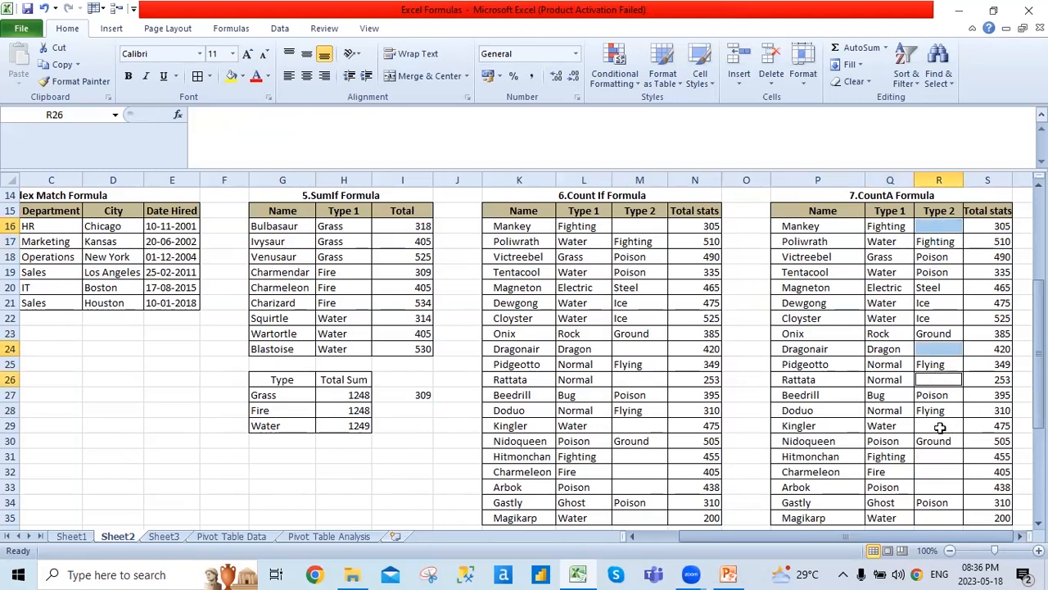
ctrl+click(942, 427)
ctrl+click(938, 456)
ctrl+click(939, 472)
ctrl+click(942, 489)
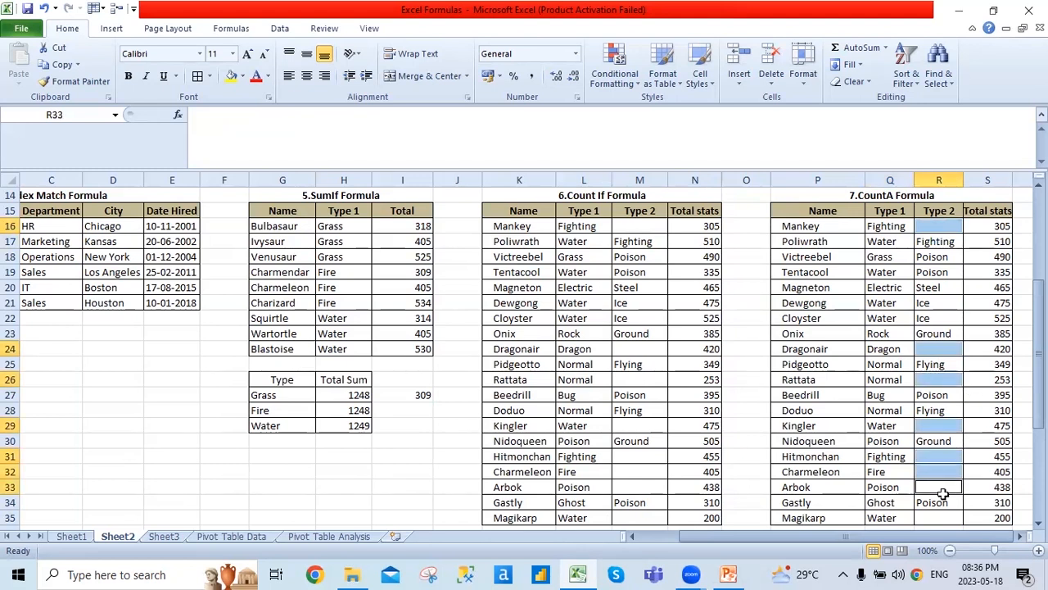
ctrl+scroll(942, 488, down, 1)
ctrl+click(896, 489)
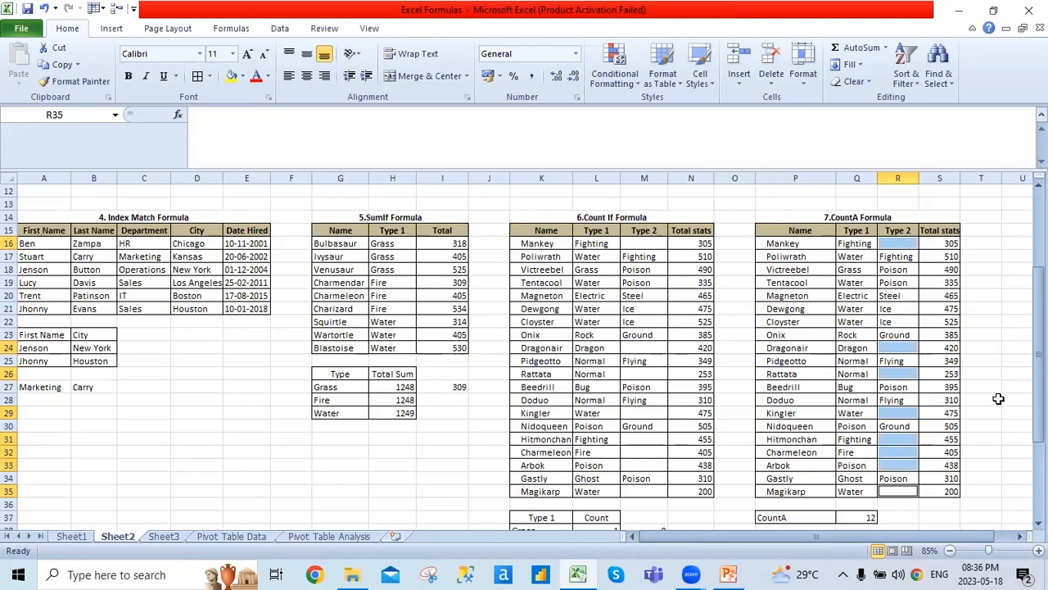
- Select all the filled Type 2 cells in the CountA table together and compare them with the COUNTA result in Q37
click(964, 375)
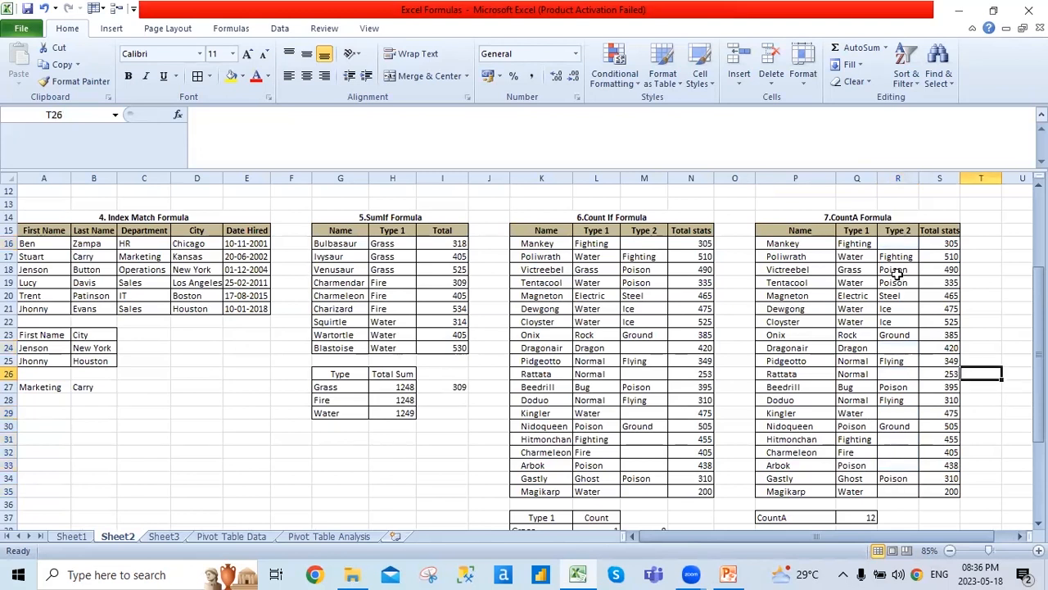
drag(898, 258, 904, 344)
drag(895, 255, 892, 336)
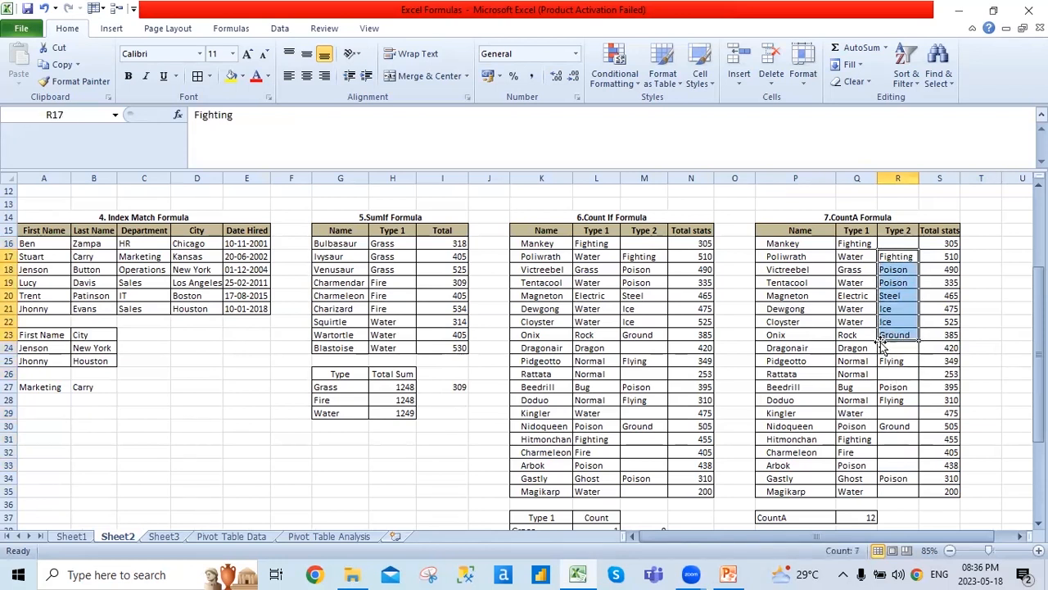
ctrl+click(898, 360)
ctrl+click(892, 387)
ctrl+click(896, 400)
ctrl+click(894, 426)
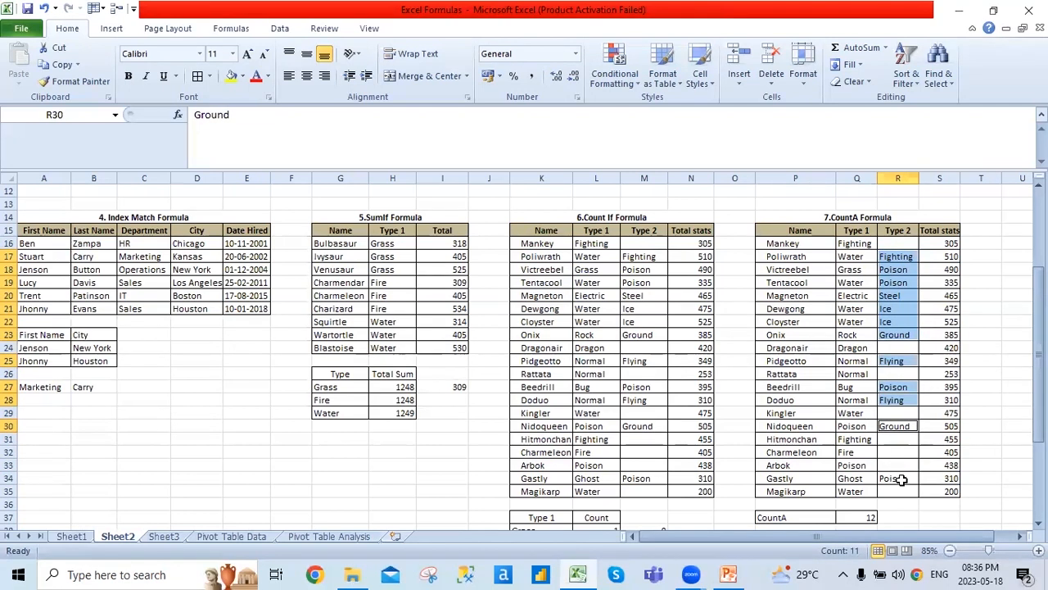
ctrl+click(894, 478)
click(859, 515)
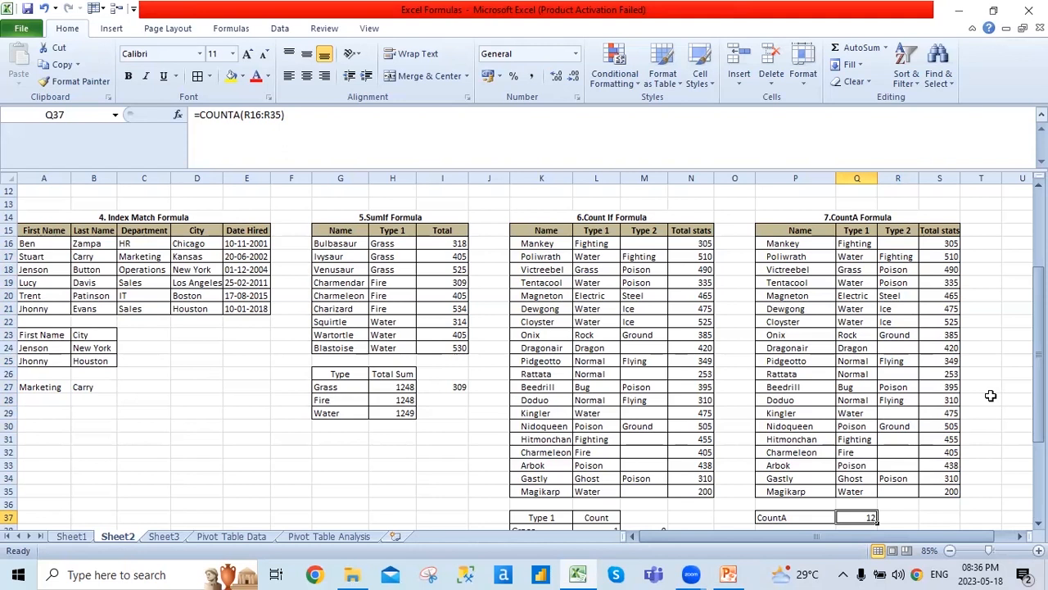
- Go to Sheet3 and look over its CountBlank and IFS tables
scroll(991, 393, down, 3)
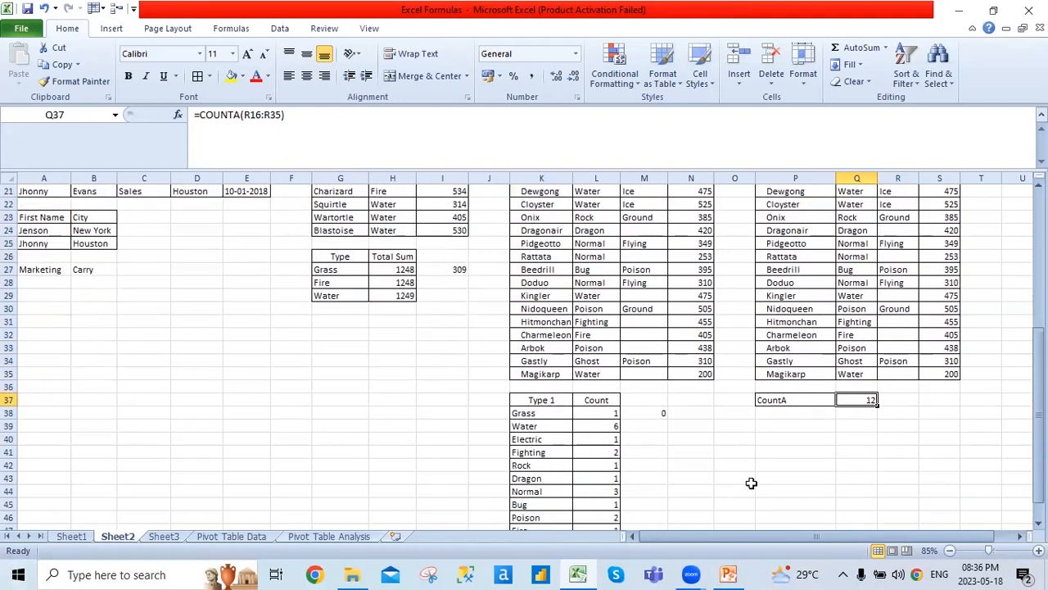
scroll(747, 462, up, 7)
scroll(270, 403, down, 7)
scroll(229, 447, up, 3)
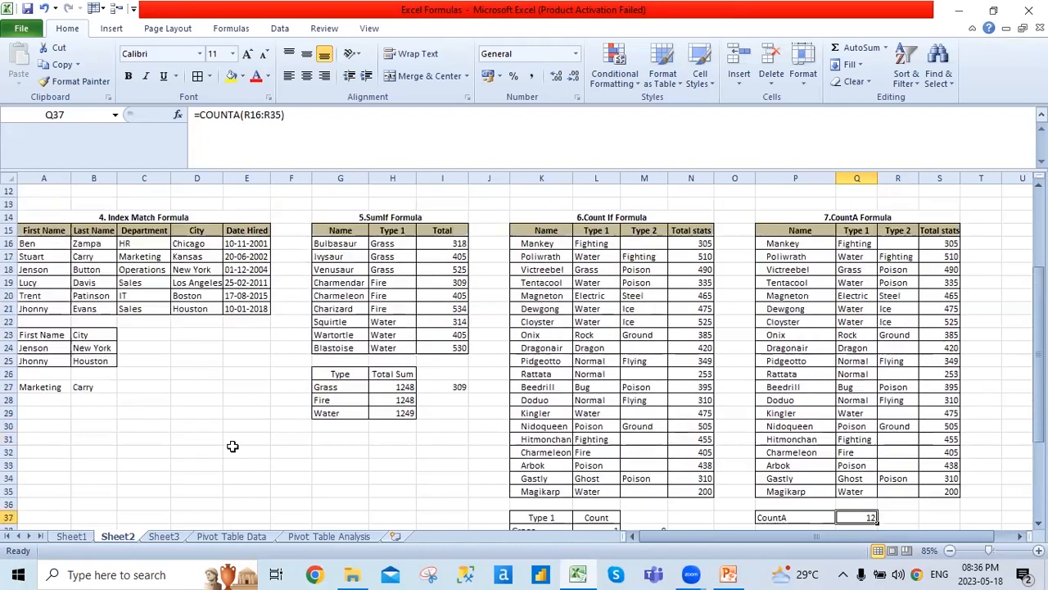
click(164, 537)
scroll(332, 411, down, 1)
scroll(332, 411, up, 1)
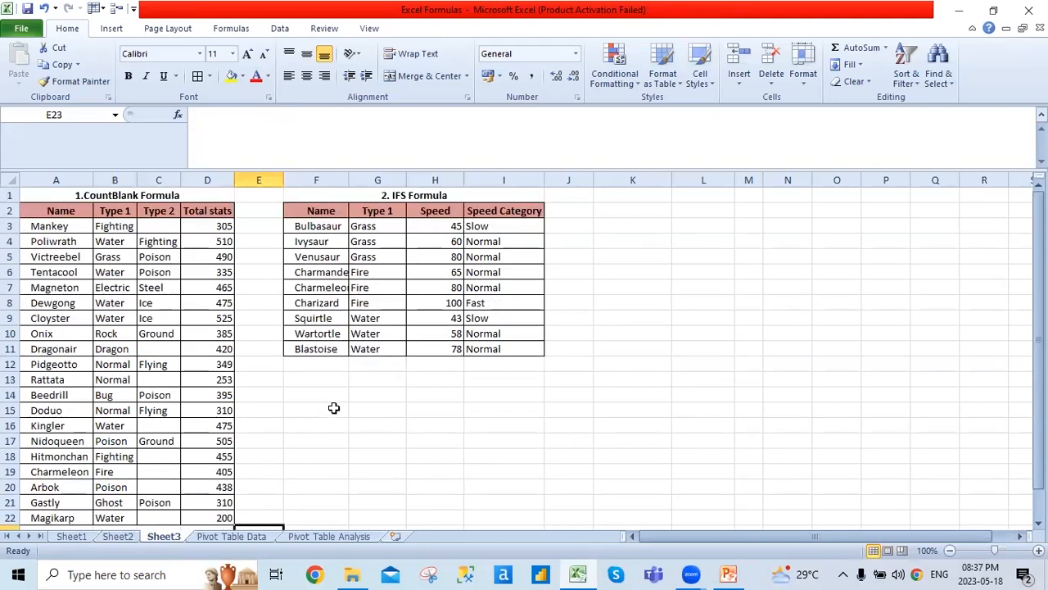
scroll(332, 412, down, 2)
scroll(138, 446, up, 2)
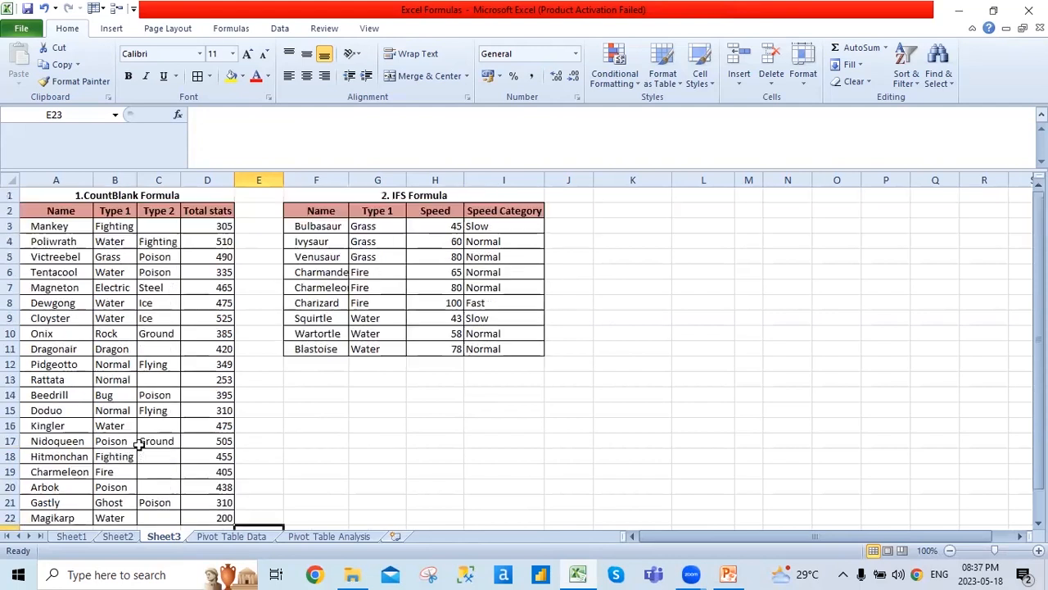
scroll(133, 465, down, 2)
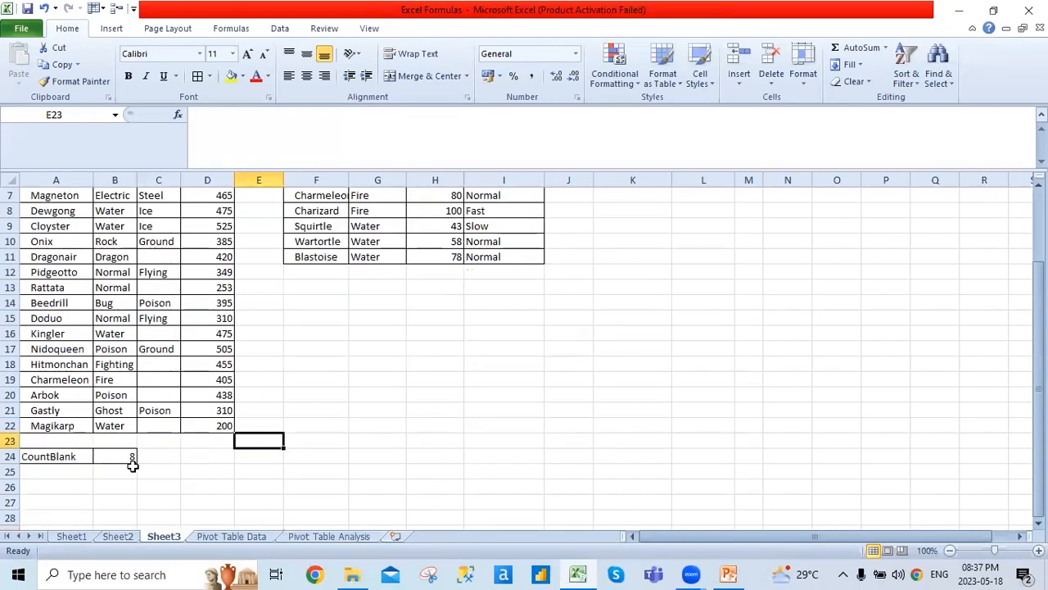
- Examine the COUNTBLANK formula in B24 and the Type 2 column it refers to
click(121, 456)
scroll(312, 485, up, 1)
scroll(312, 486, down, 1)
scroll(73, 350, up, 2)
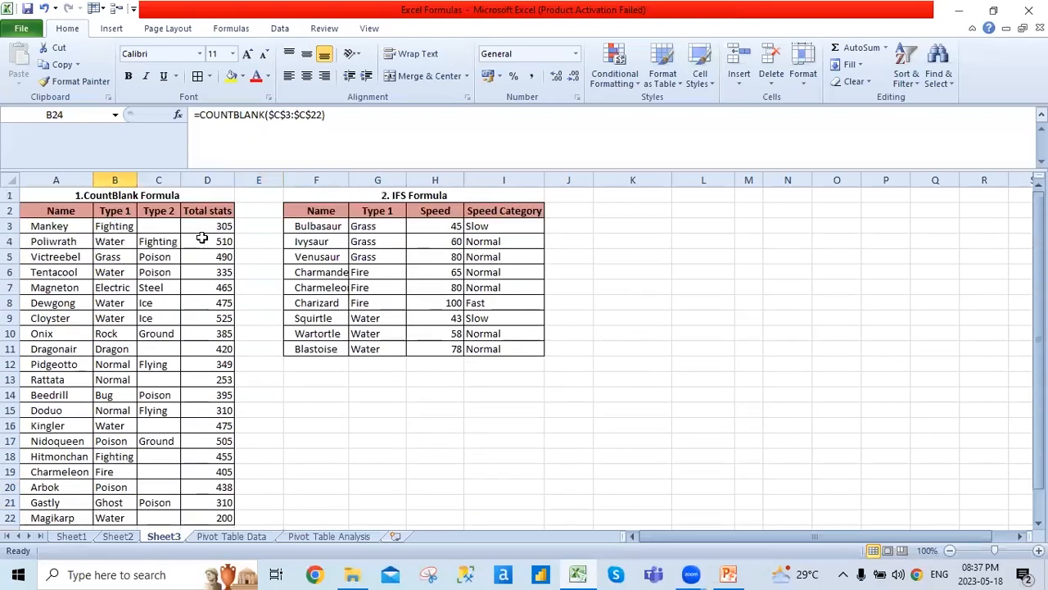
- Enter a COUNTBLANK formula over the Type 1 range B3:B22 in C24 and compare it with the formula in B24
scroll(212, 377, down, 2)
click(169, 453)
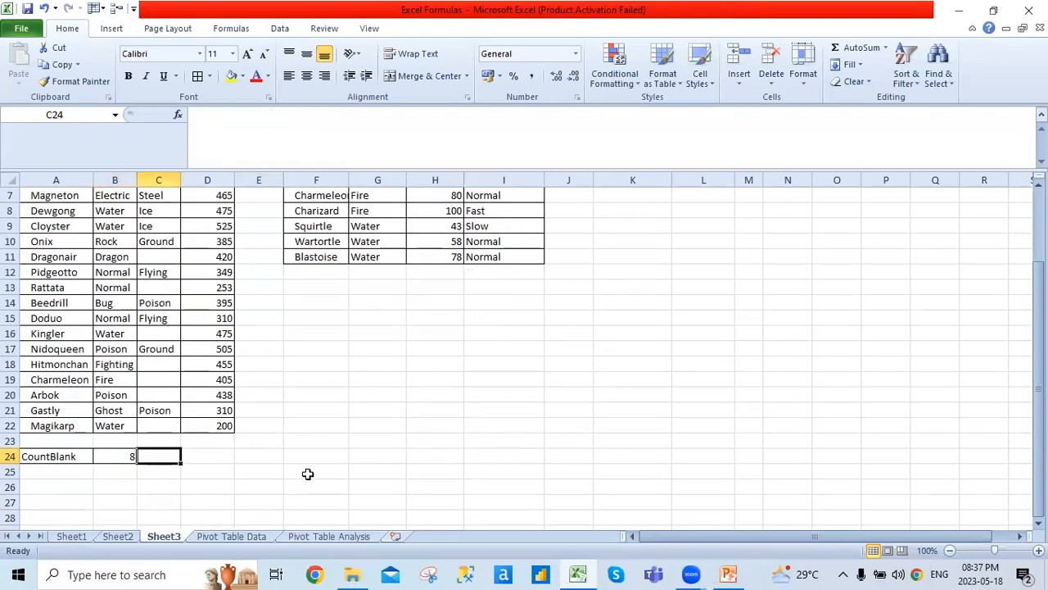
text(=co)
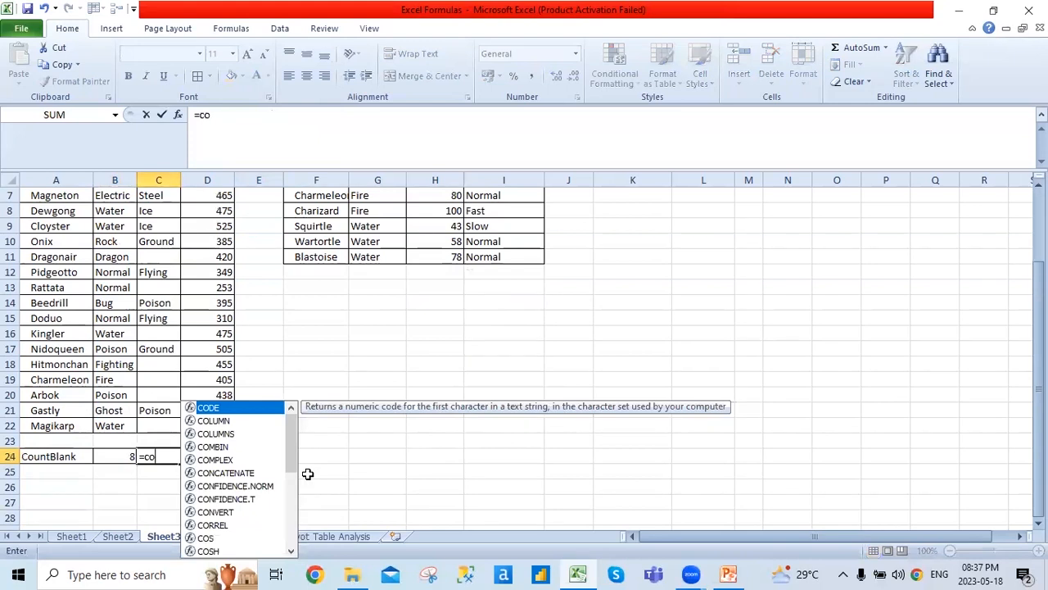
text(un)
key(Down)
key(Down)
key(Down)
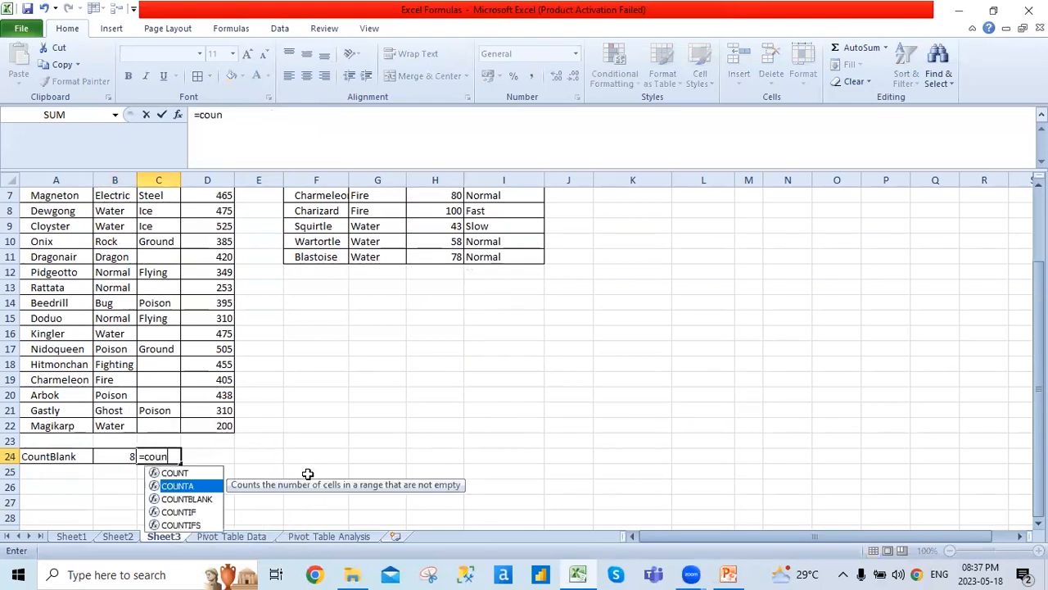
key(Up)
key(Tab)
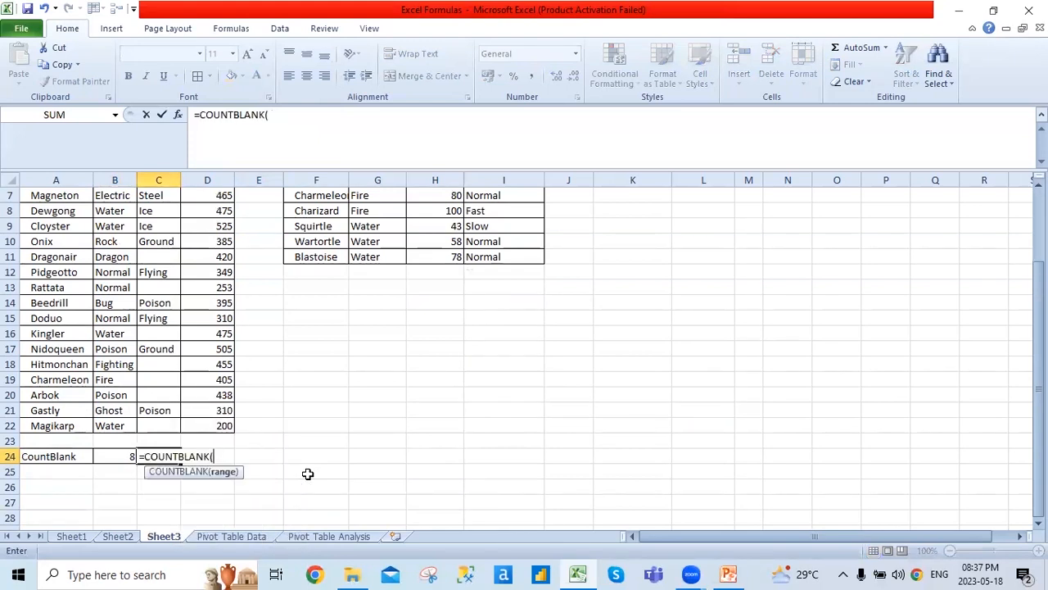
scroll(308, 474, up, 2)
click(119, 230)
key(ctrl+shift+Down)
key(Return)
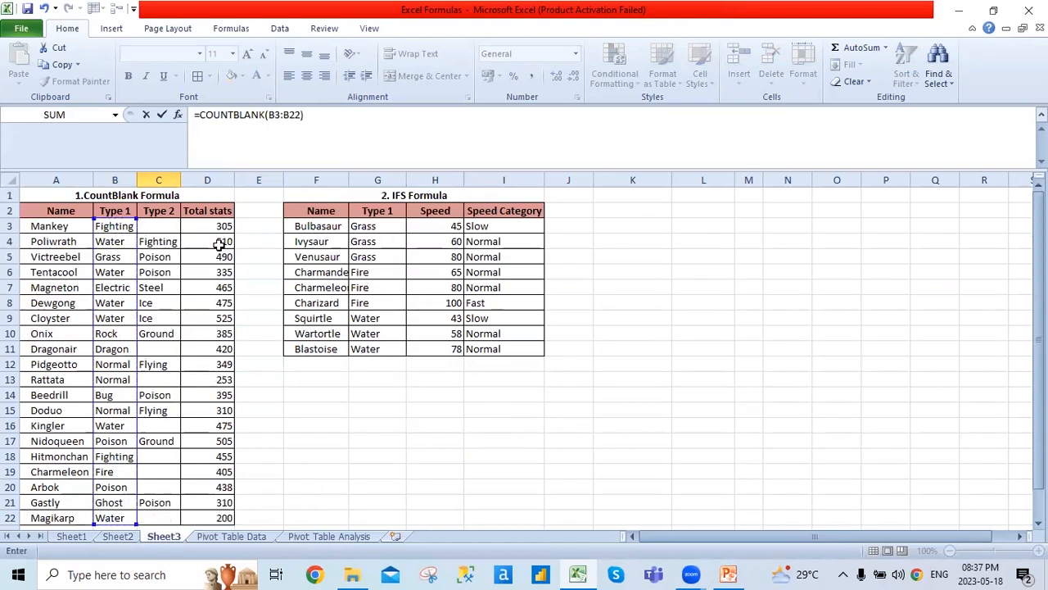
key(Up)
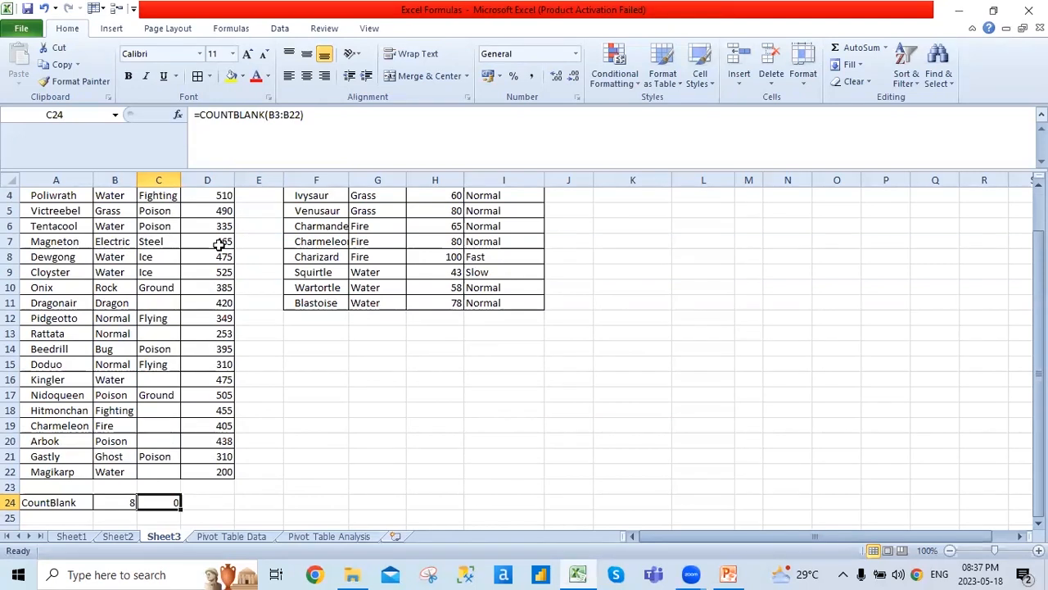
key(Left)
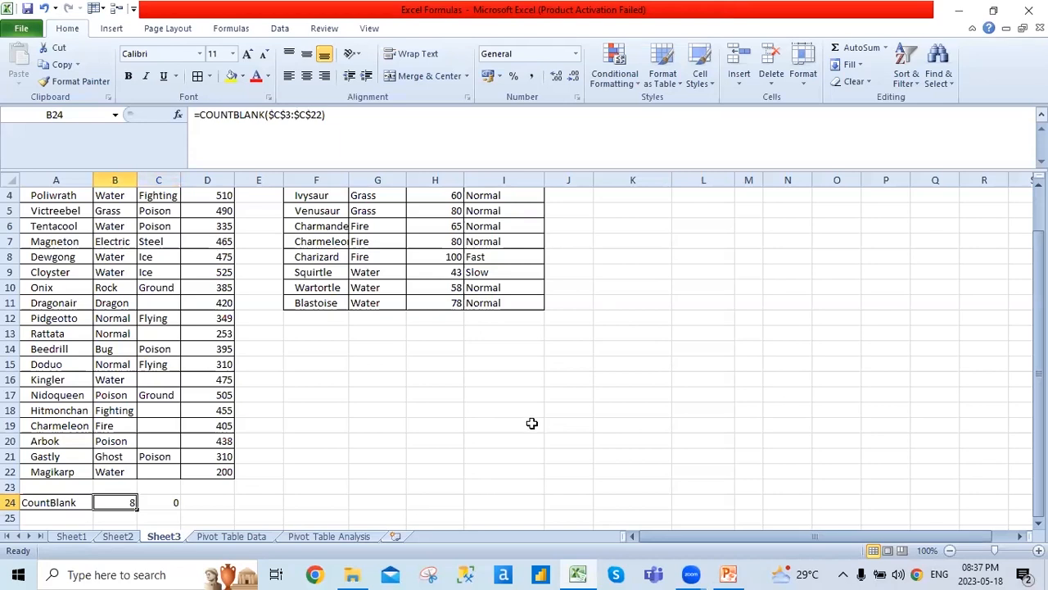
- Examine the IFS table's first row and the nested IF formula in Speed Category cell I3
scroll(529, 423, up, 1)
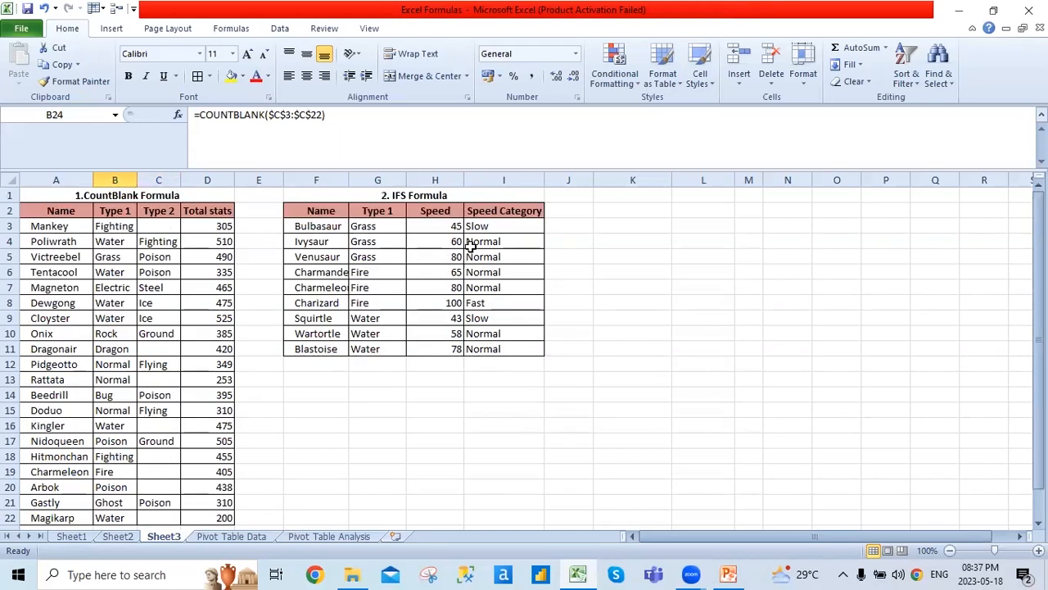
click(434, 225)
click(372, 227)
click(478, 227)
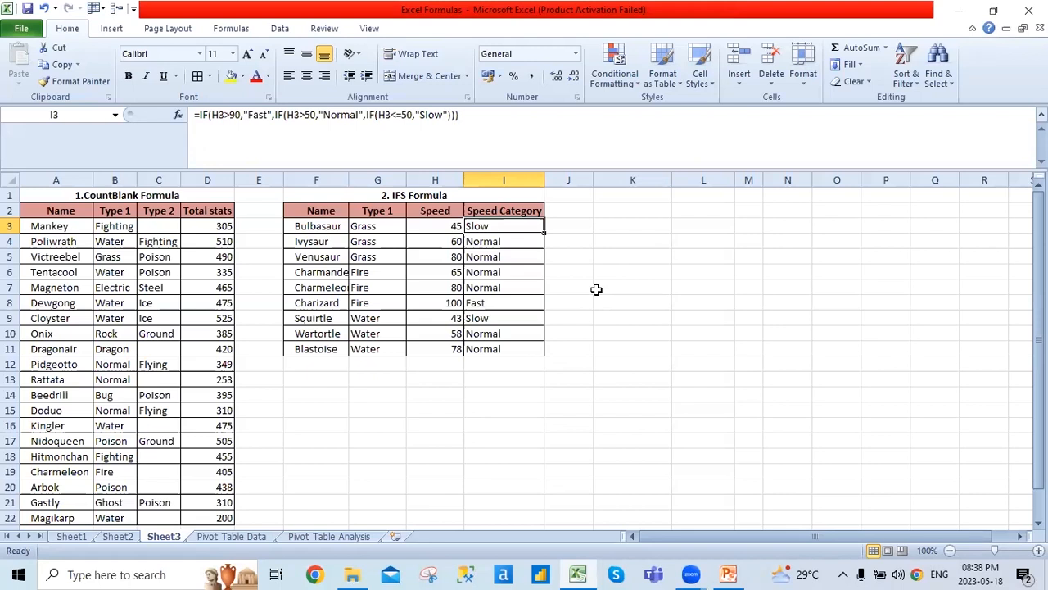
key(Right)
key(Left)
- Switch to the Pivot Table Data sheet
click(246, 539)
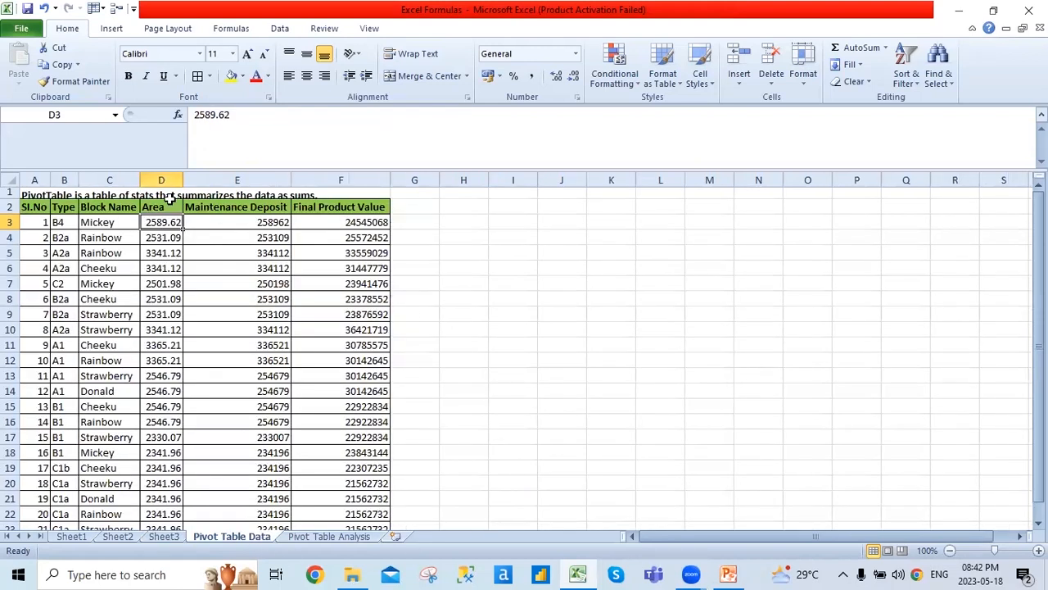
- Enlarge row 1 until the whole PivotTable description is readable, and read it
drag(7, 199, 6, 258)
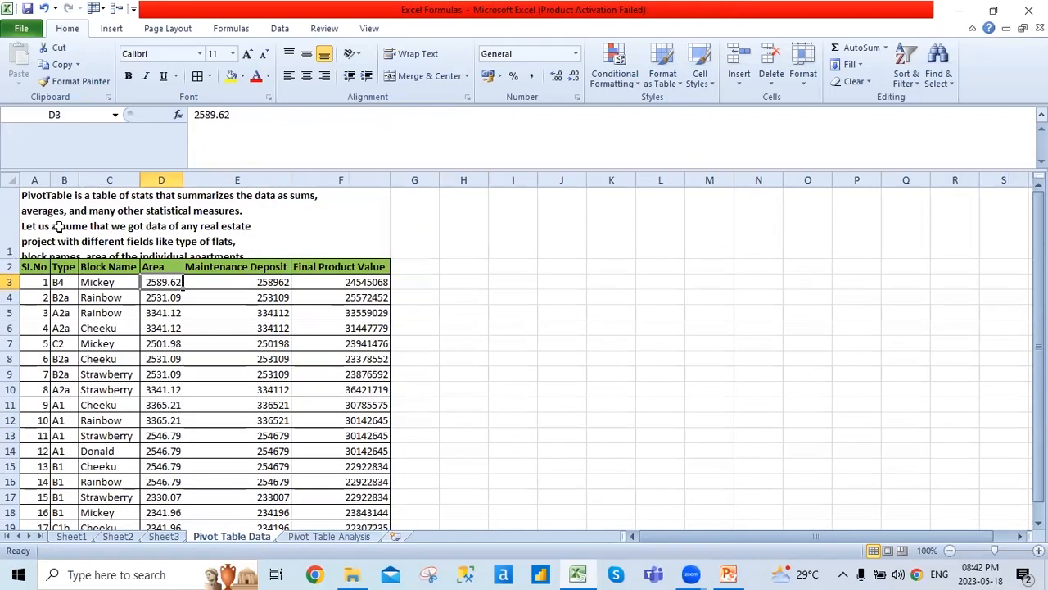
click(104, 208)
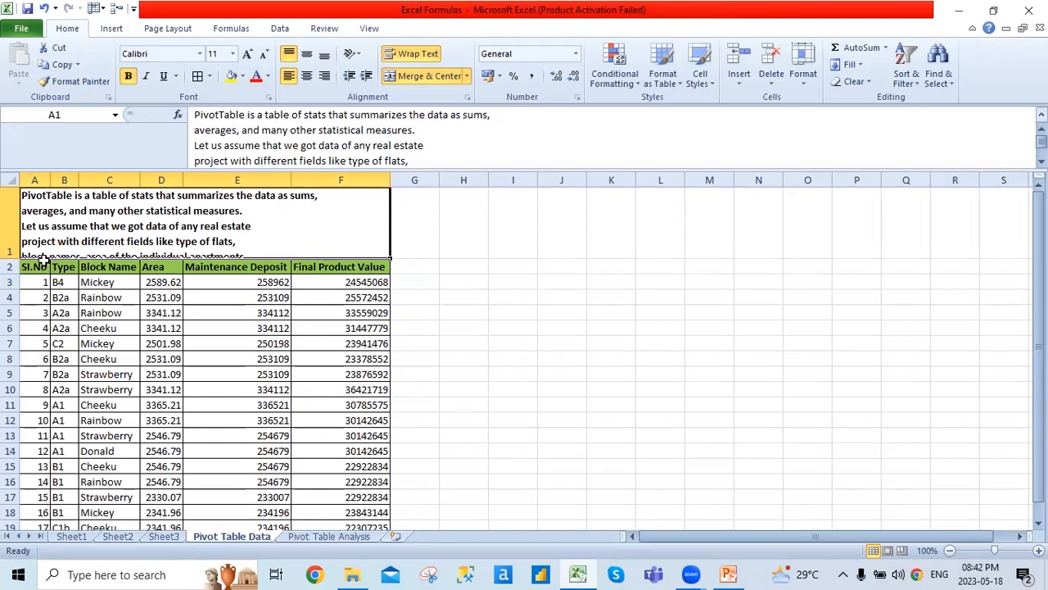
drag(11, 251, 13, 284)
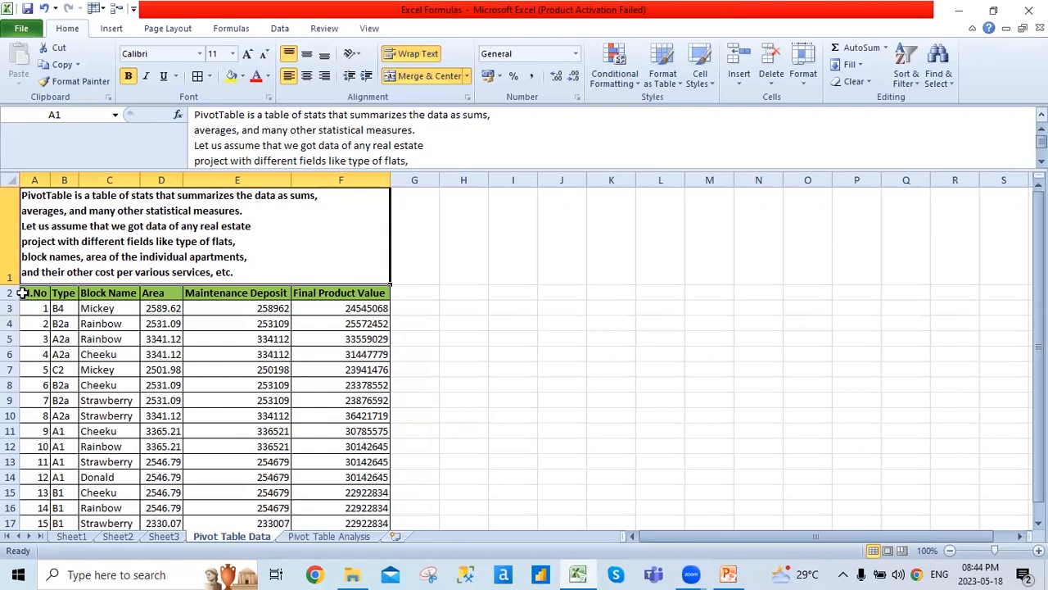
- Collapse row 1 completely to hide the description above the data table's header row
drag(15, 284, 32, 213)
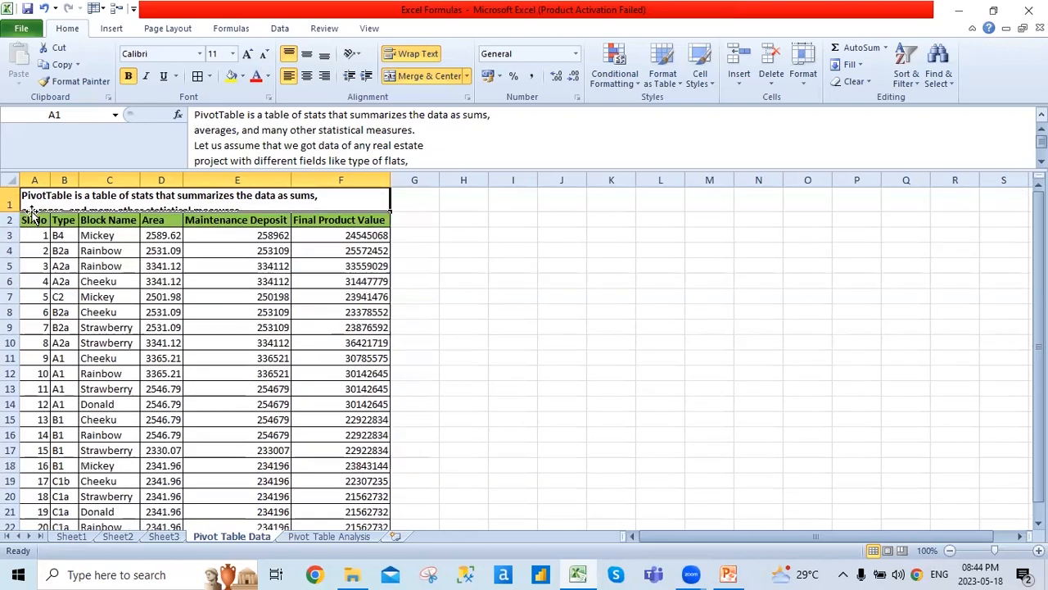
scroll(177, 334, down, 2)
scroll(178, 339, up, 2)
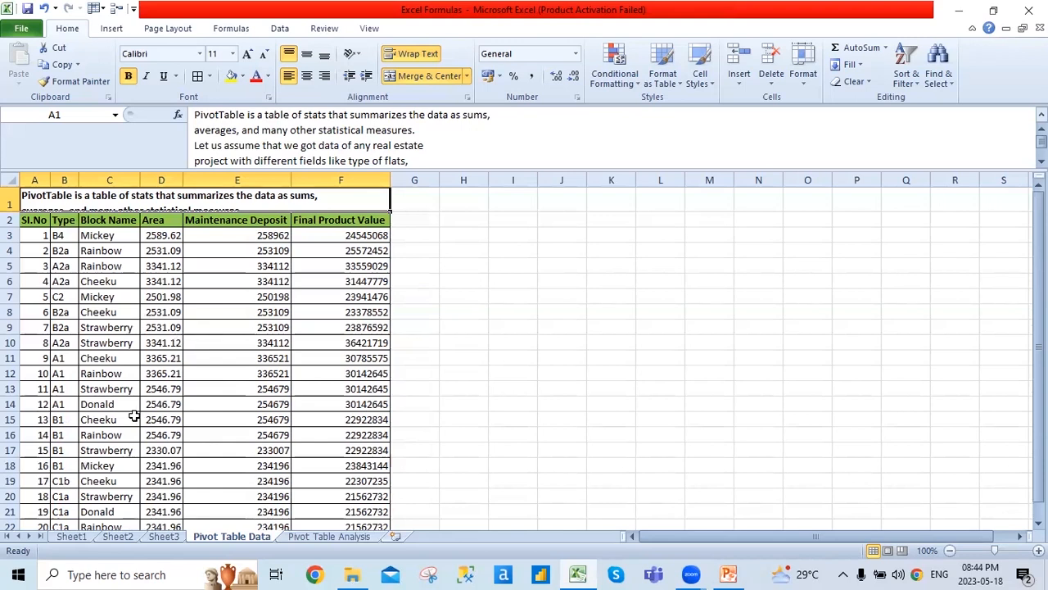
click(347, 537)
click(238, 537)
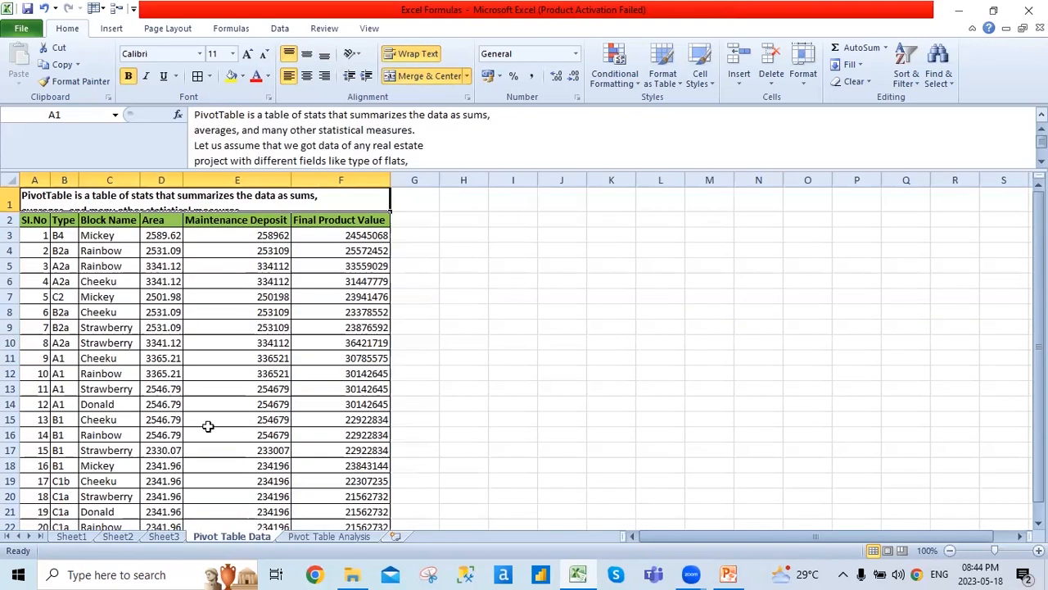
click(36, 221)
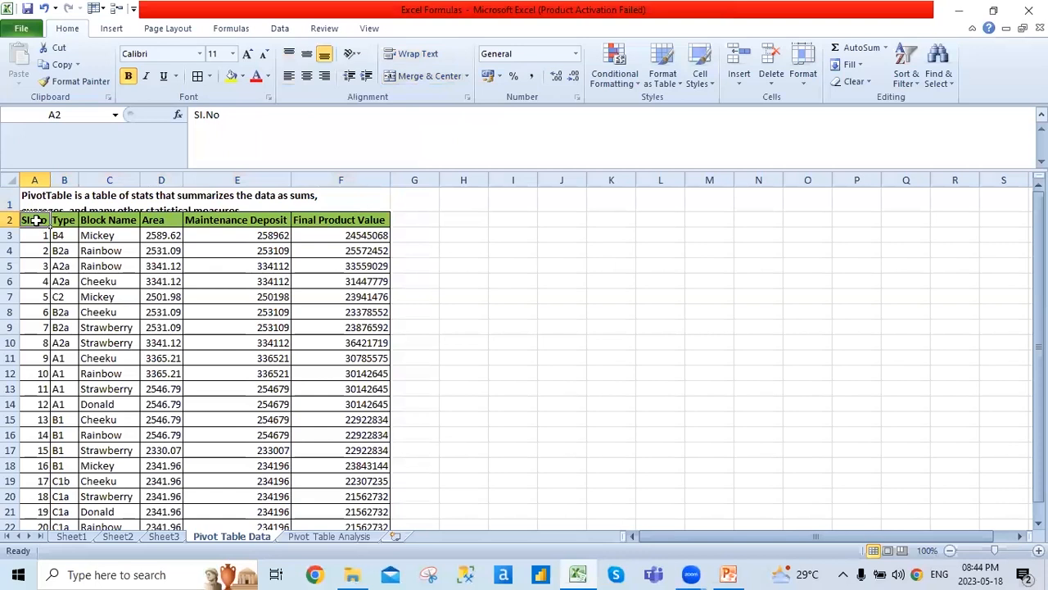
drag(12, 212, 13, 187)
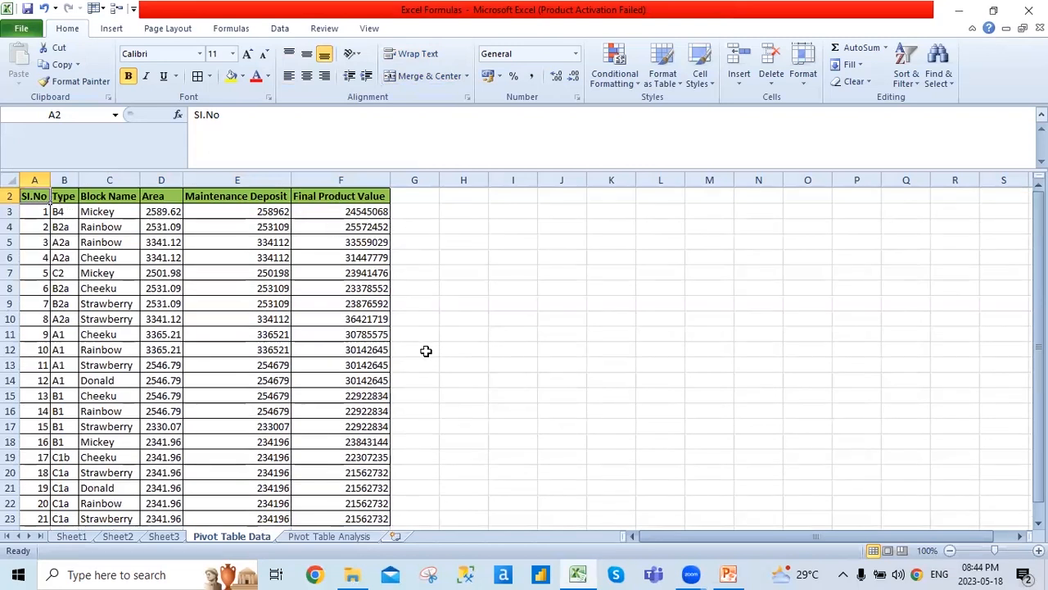
- Examine the data table's column headers in row 2, from SI.No to Final Product Value
key(Right)
key(Right)
key(Right)
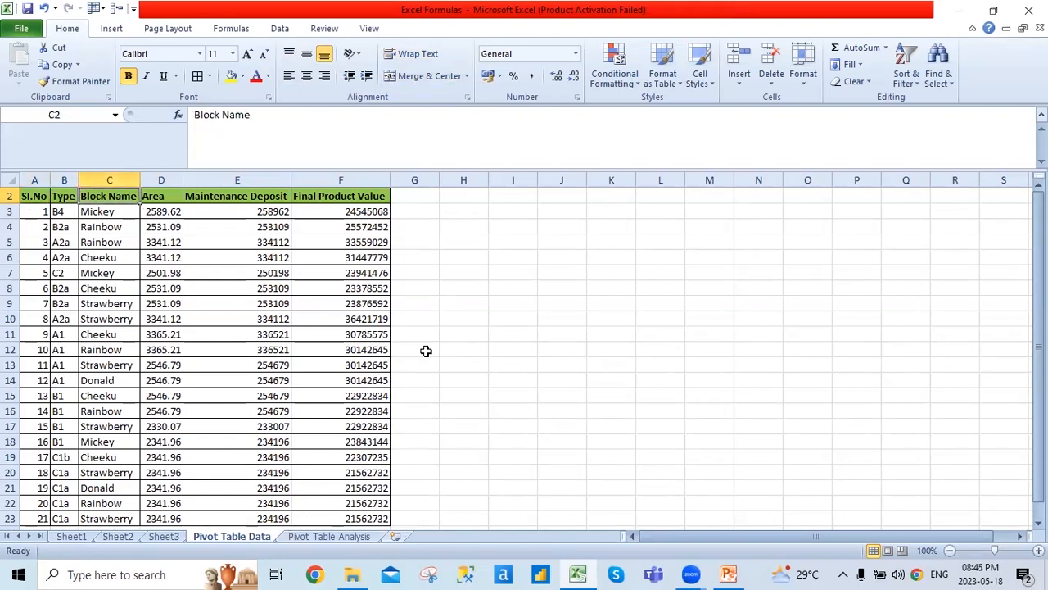
key(Right)
key(Right)
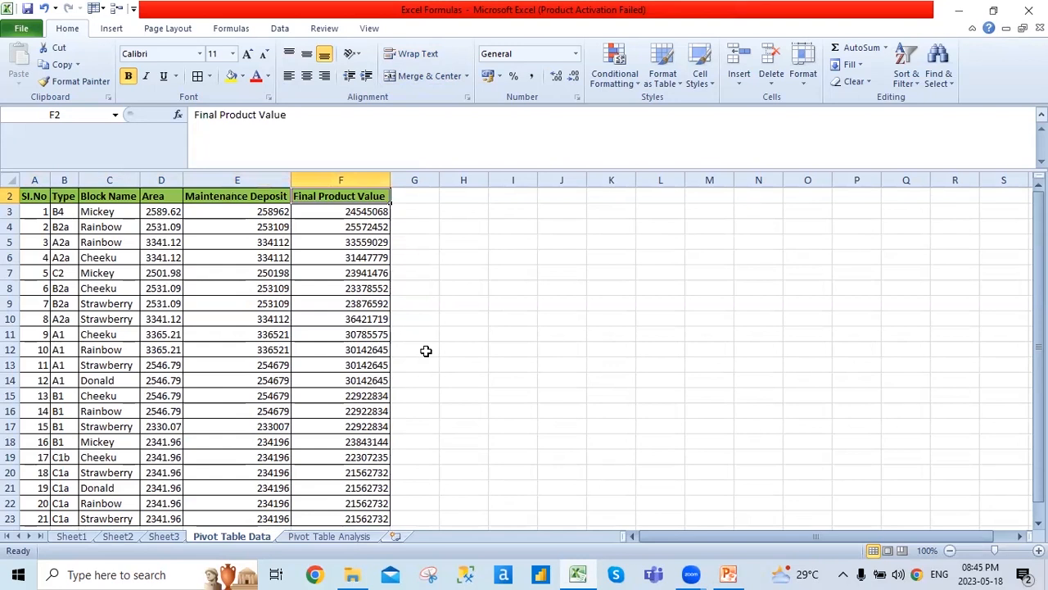
key(Left)
key(Left)
key(Left)
key(Left)
key(Left)
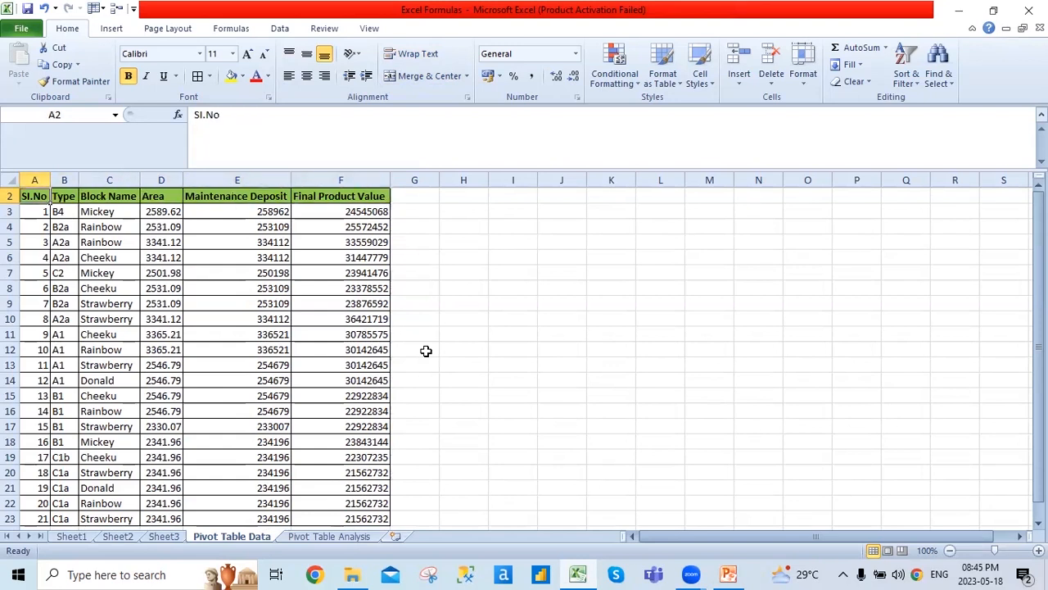
key(Right)
key(Left)
- Look through the table's records along the SI.No column, from the last row back up to the start
key(ctrl+Down)
key(Up)
key(Up)
key(Up)
key(Up)
key(Up)
key(Up)
key(Up)
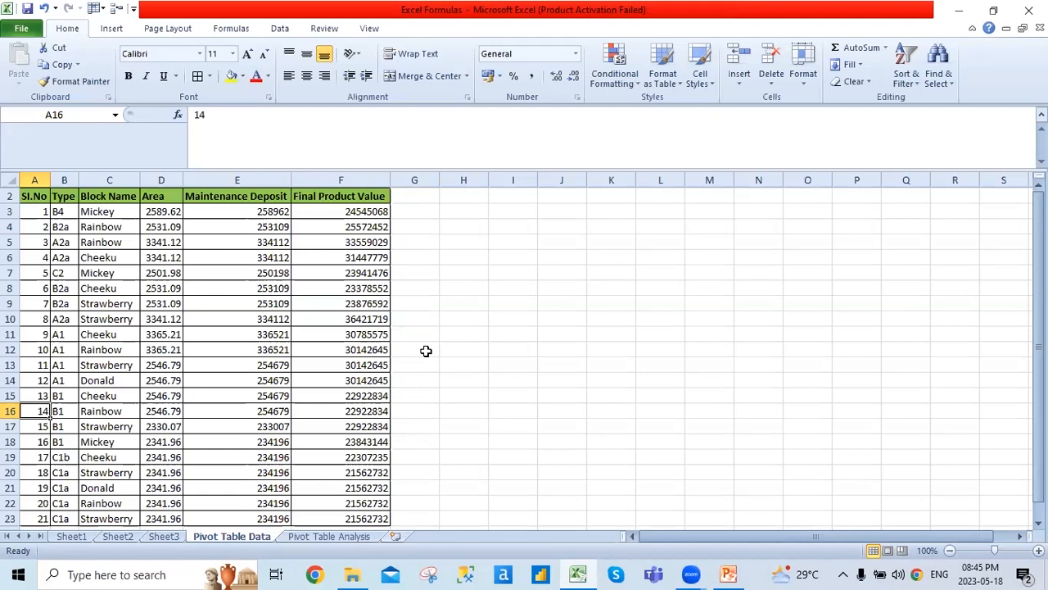
key(Up)
key(Up)
key(ctrl+Home)
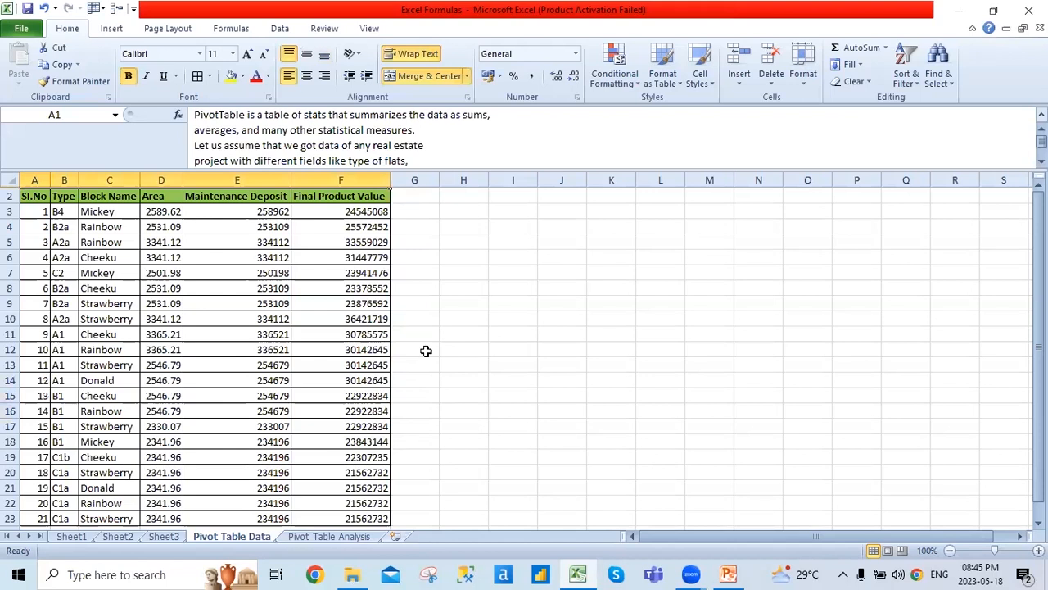
- Create a PivotTable from the data range A2:F23, placed on the existing worksheet at cell I2
click(282, 301)
click(33, 200)
key(ctrl+shift+Right)
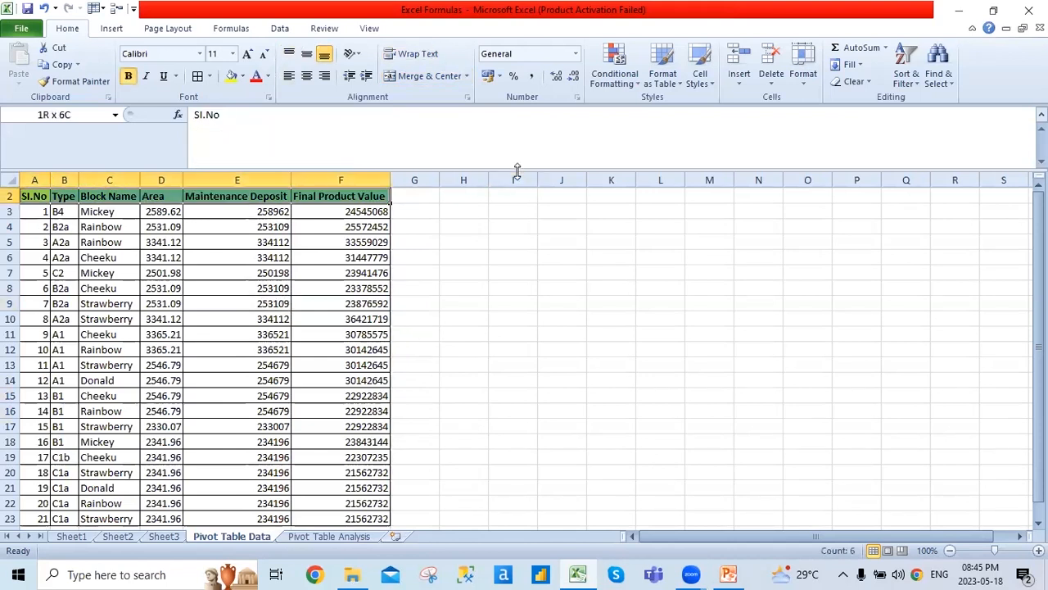
key(ctrl+shift+Down)
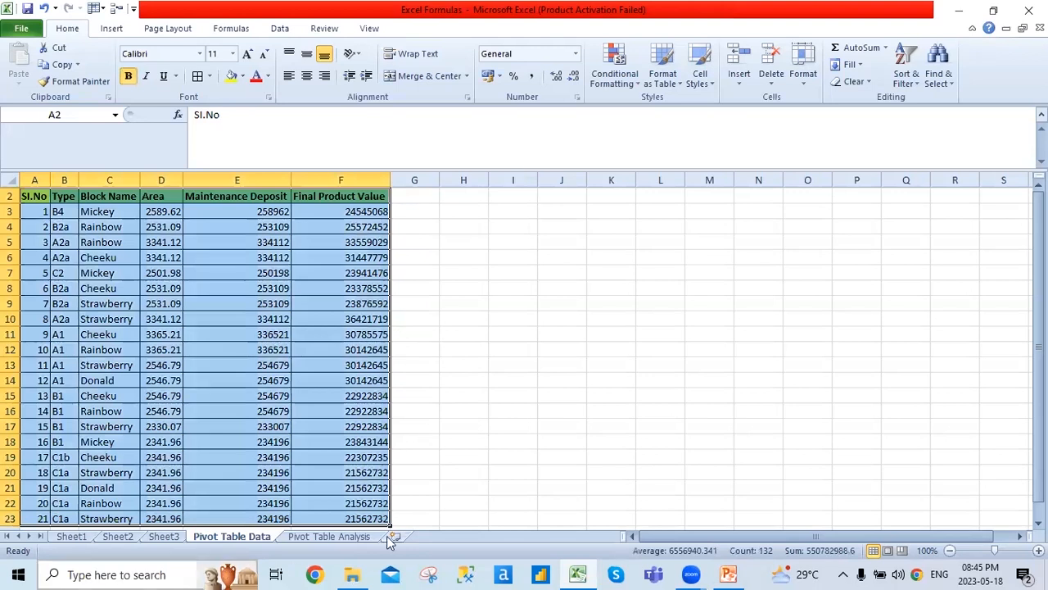
click(113, 28)
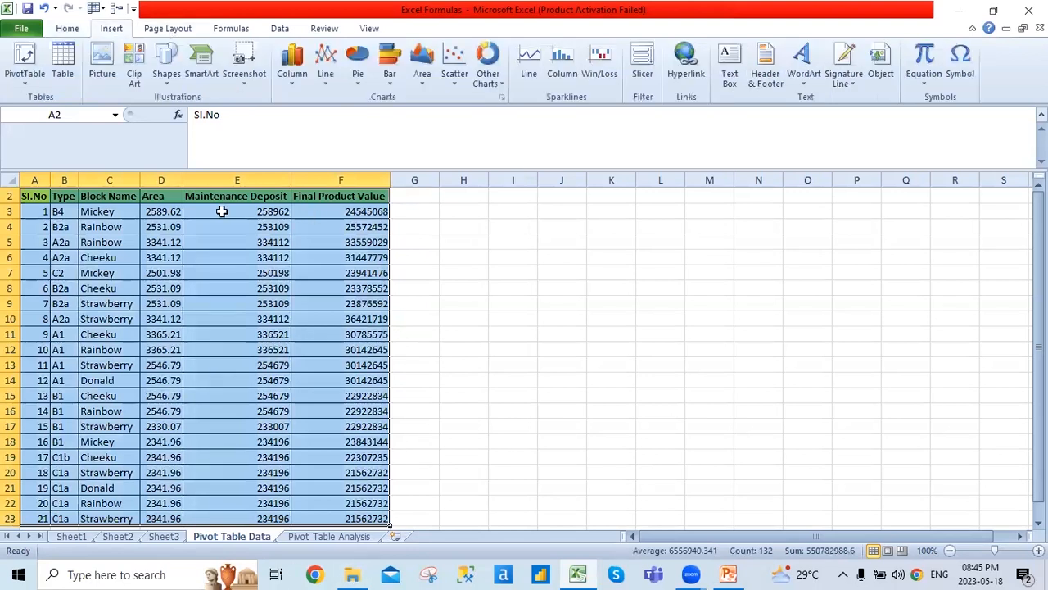
click(39, 84)
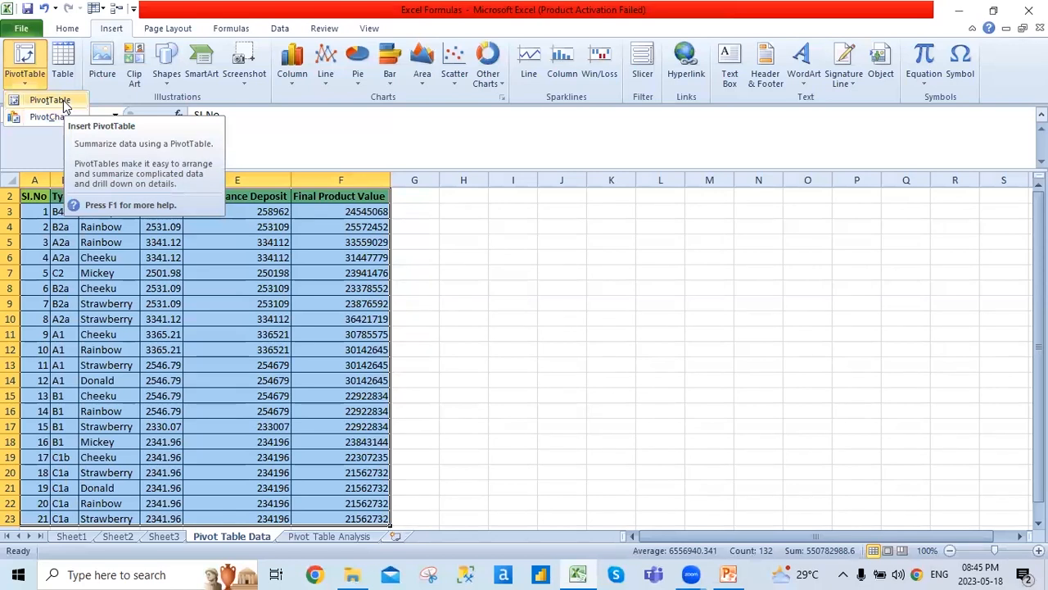
click(63, 100)
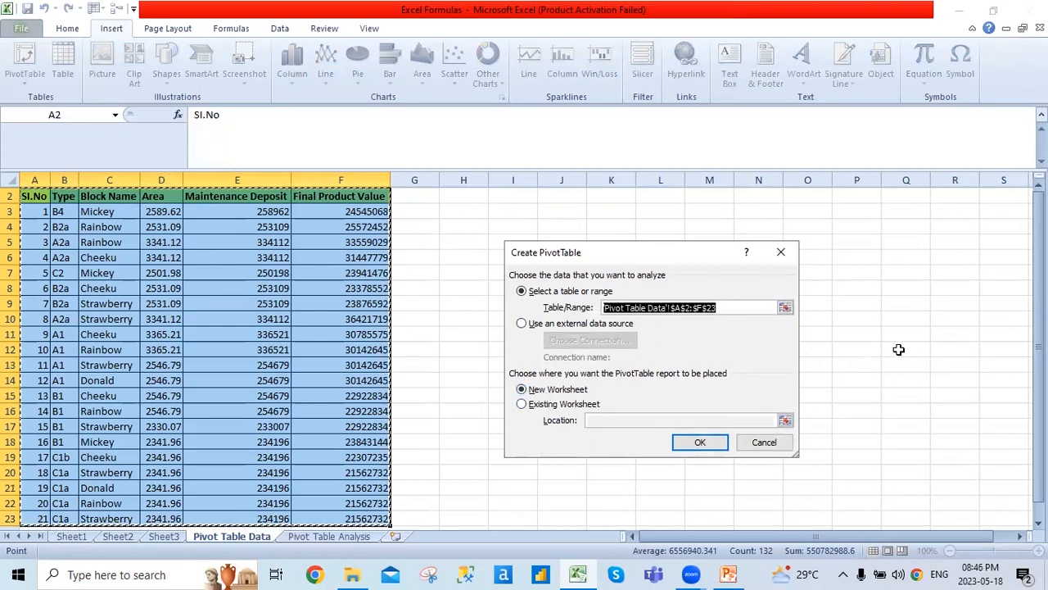
click(529, 406)
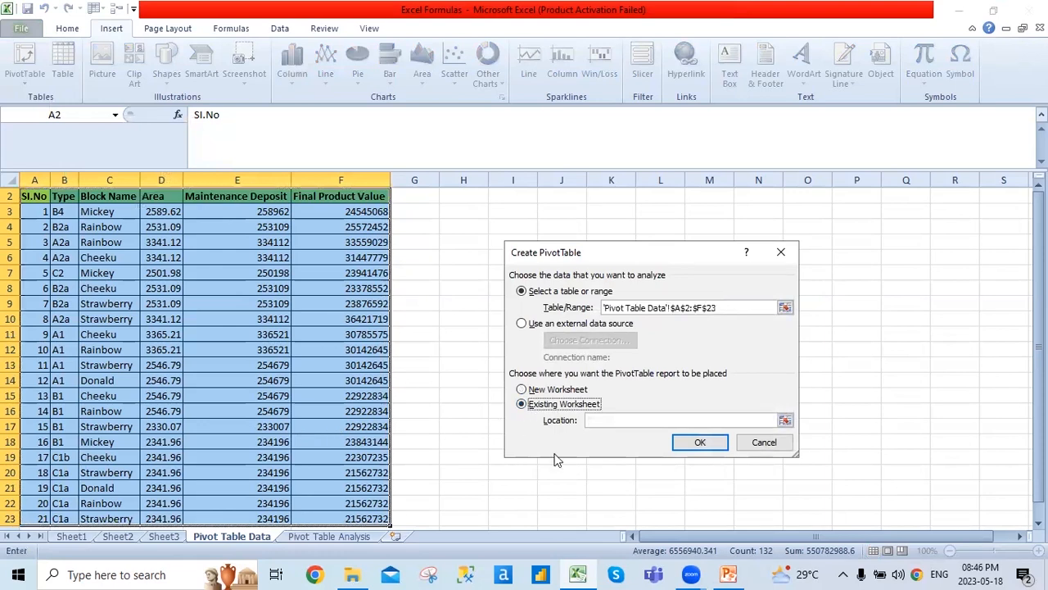
click(508, 197)
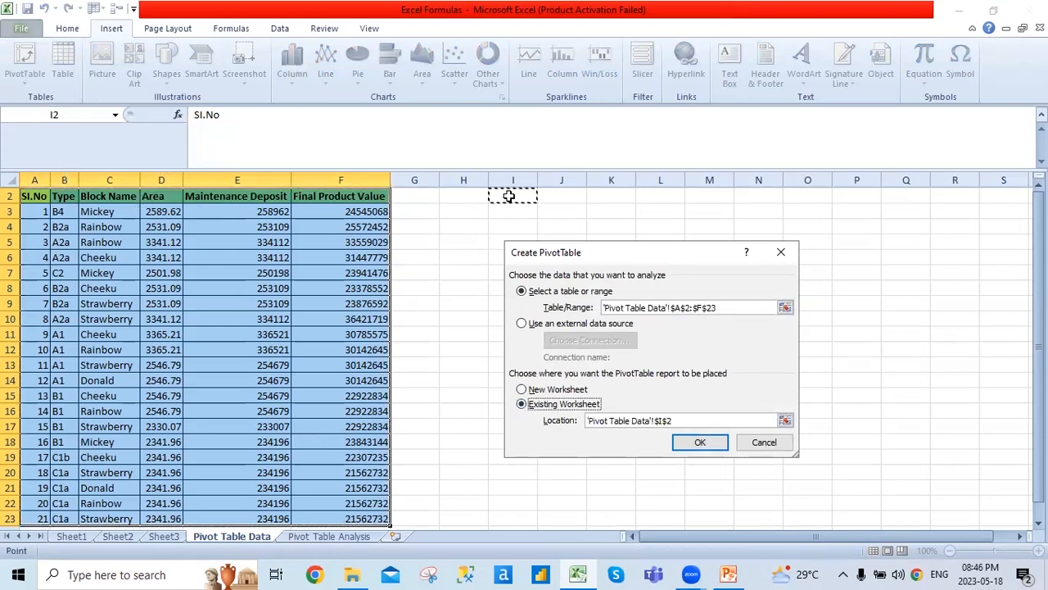
click(700, 442)
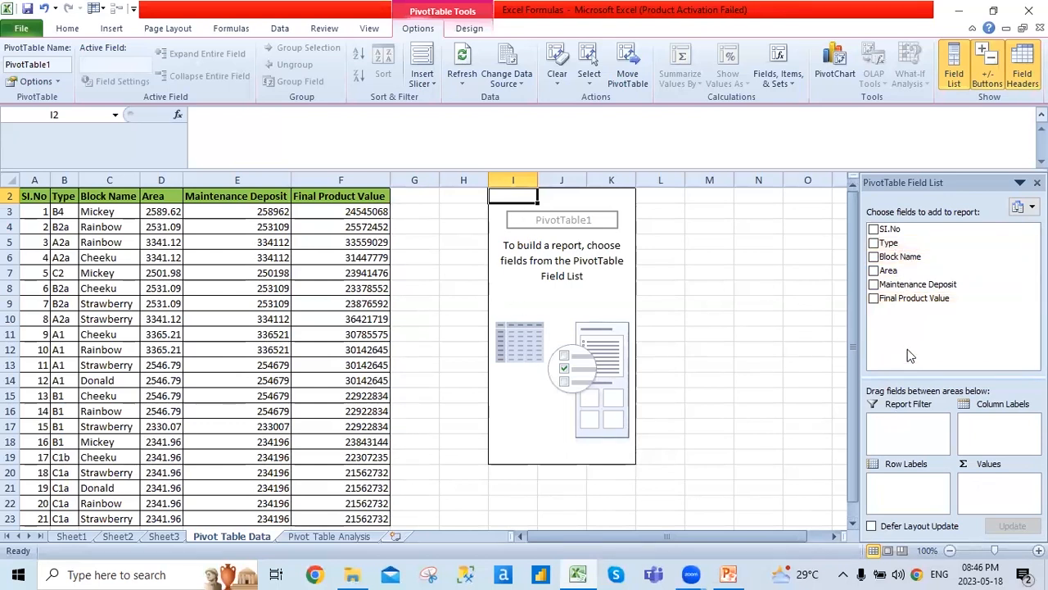
- Add Block Name as row labels and Area, Final Product Value and Maintenance Deposit as values to the PivotTable
click(873, 257)
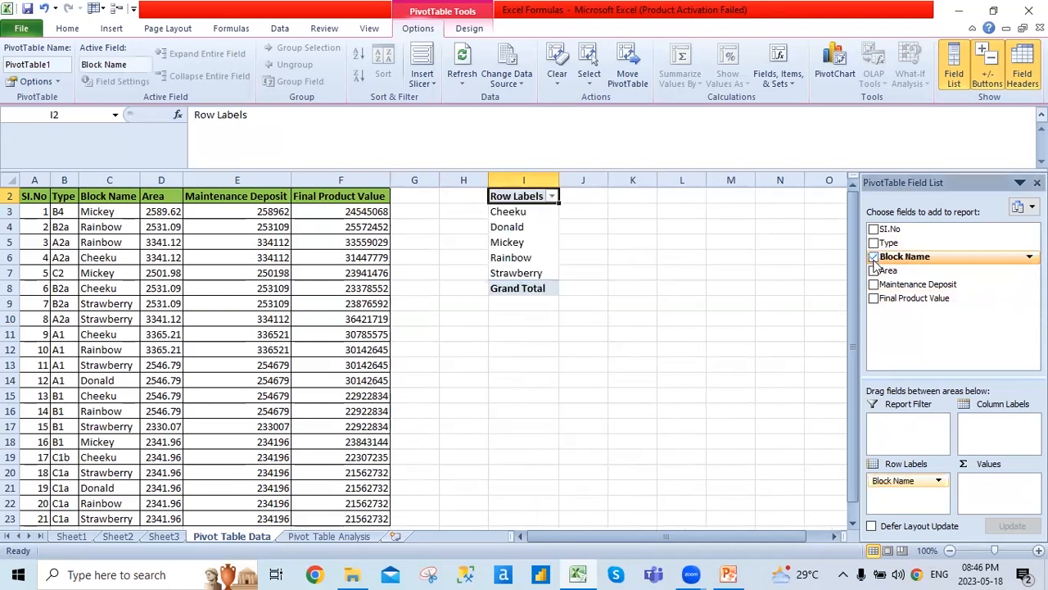
click(874, 270)
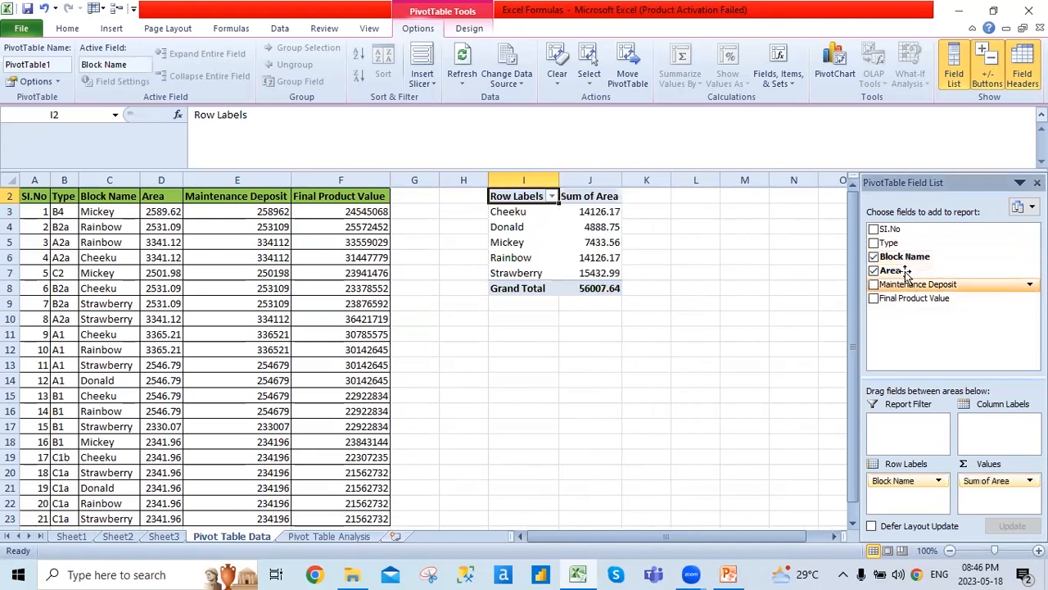
click(874, 299)
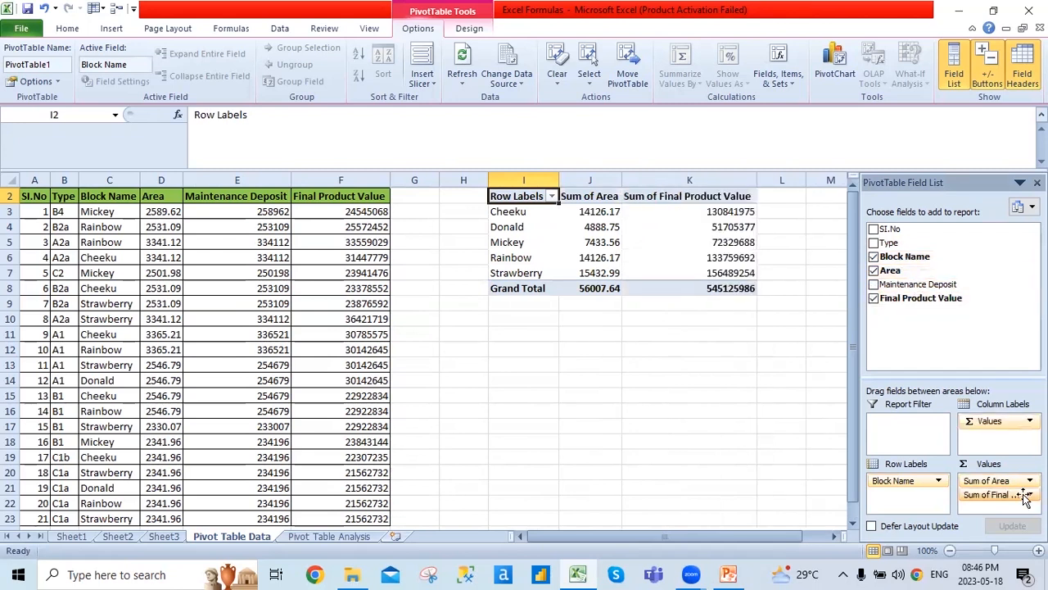
click(874, 284)
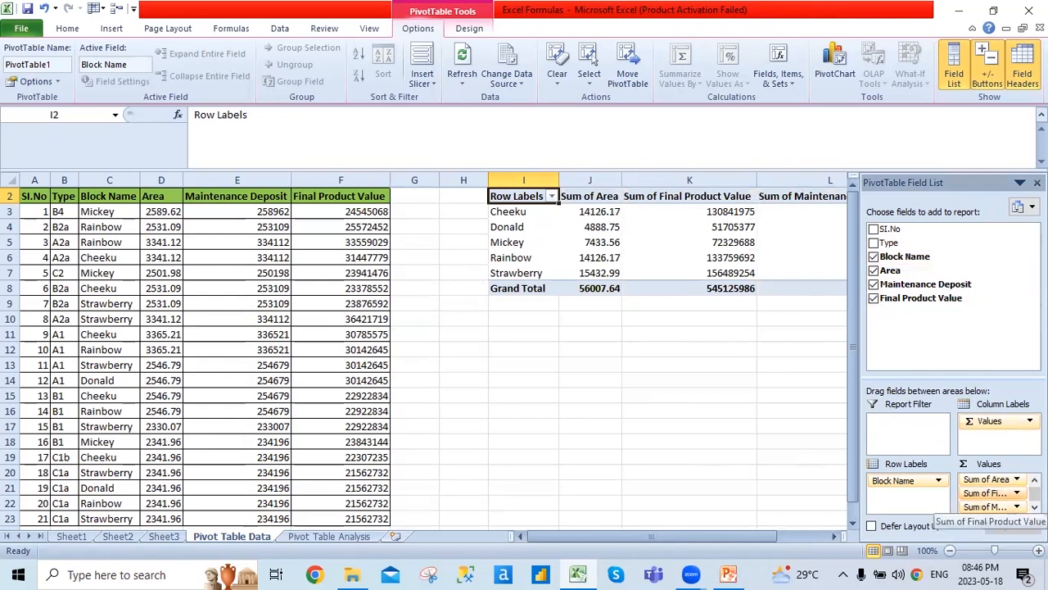
- Summarize the Final Product Value field by Average and close the PivotTable field list
click(1017, 493)
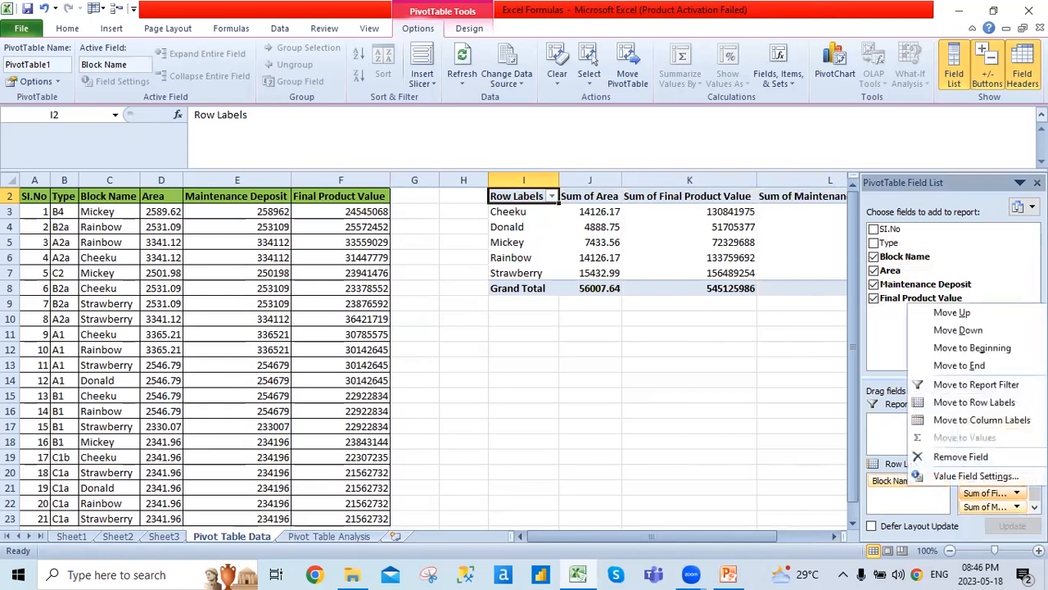
click(976, 476)
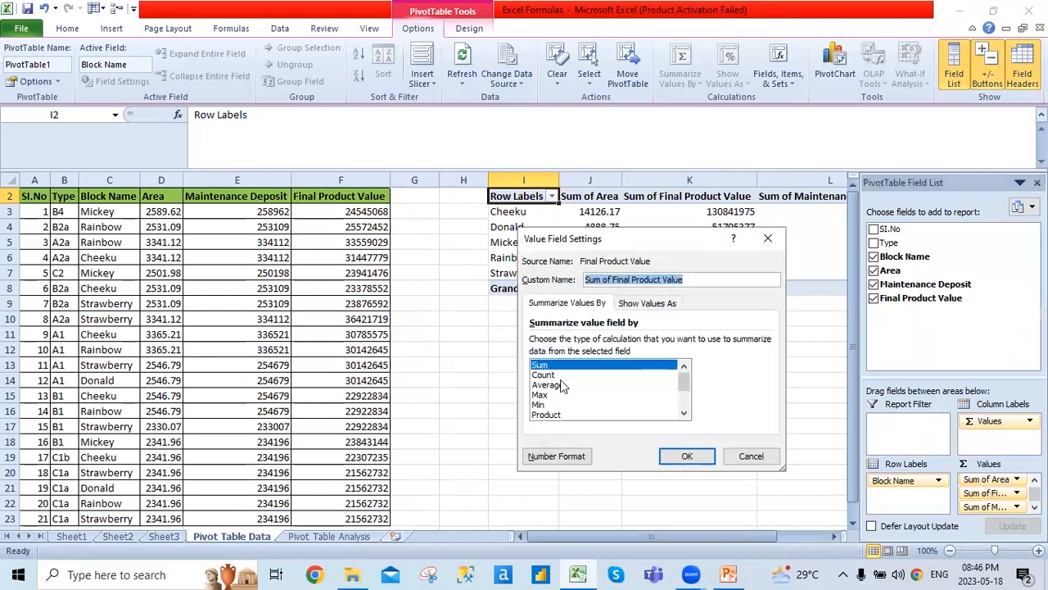
click(553, 385)
click(697, 456)
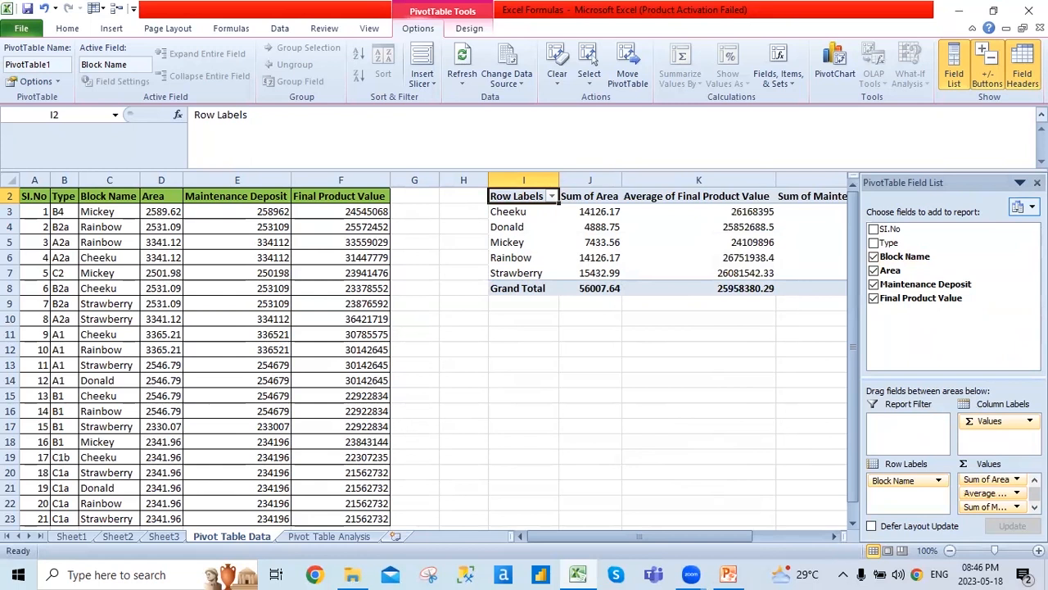
click(1037, 182)
- Examine the PivotTable's block summaries and compare Cheeku's Sum of Area with the Cheeku rows in the source data
drag(537, 210, 551, 270)
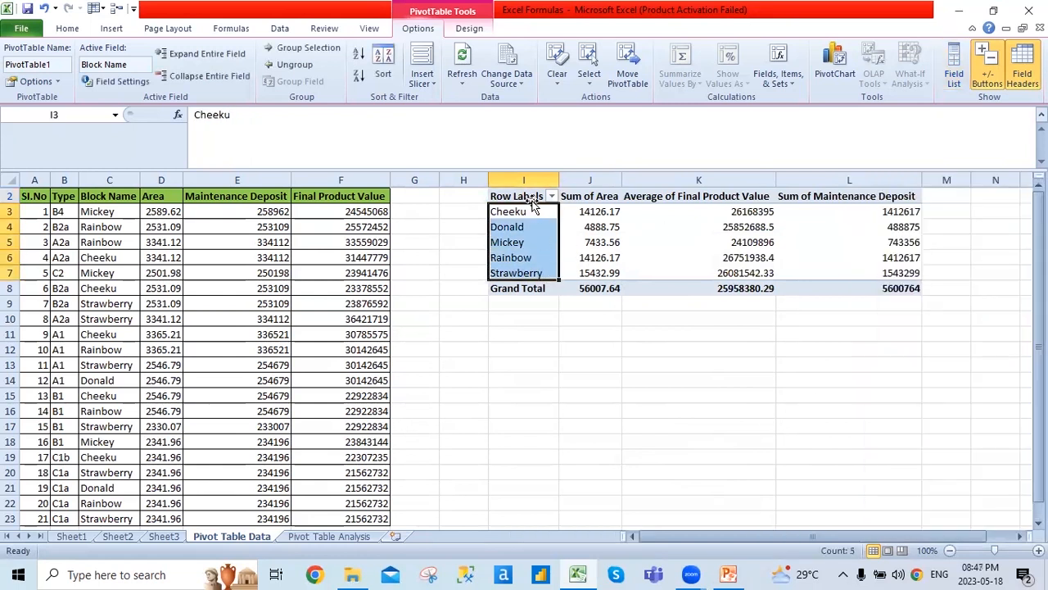
drag(536, 197, 867, 291)
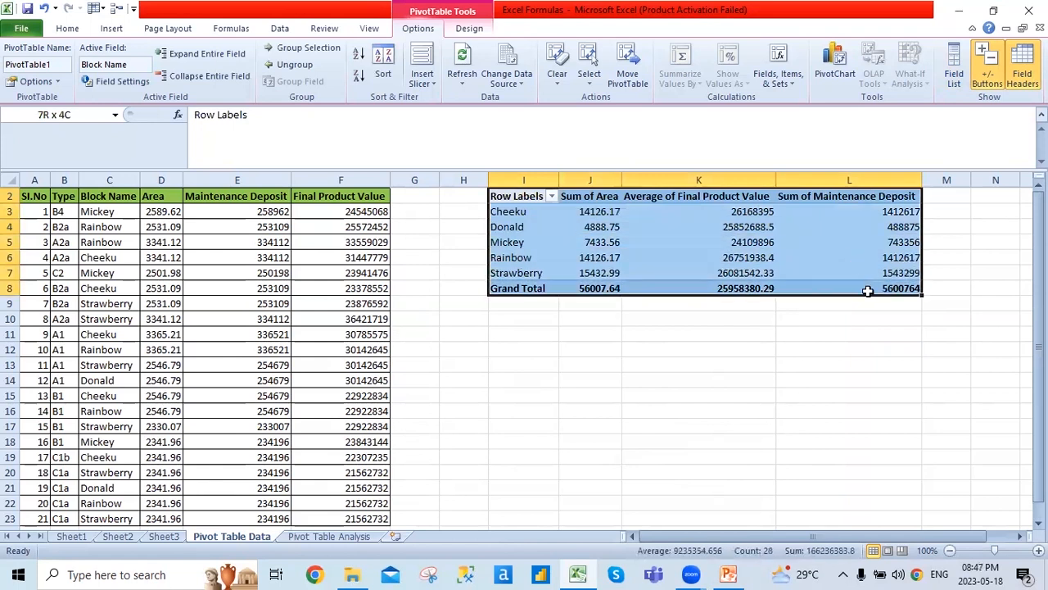
click(563, 232)
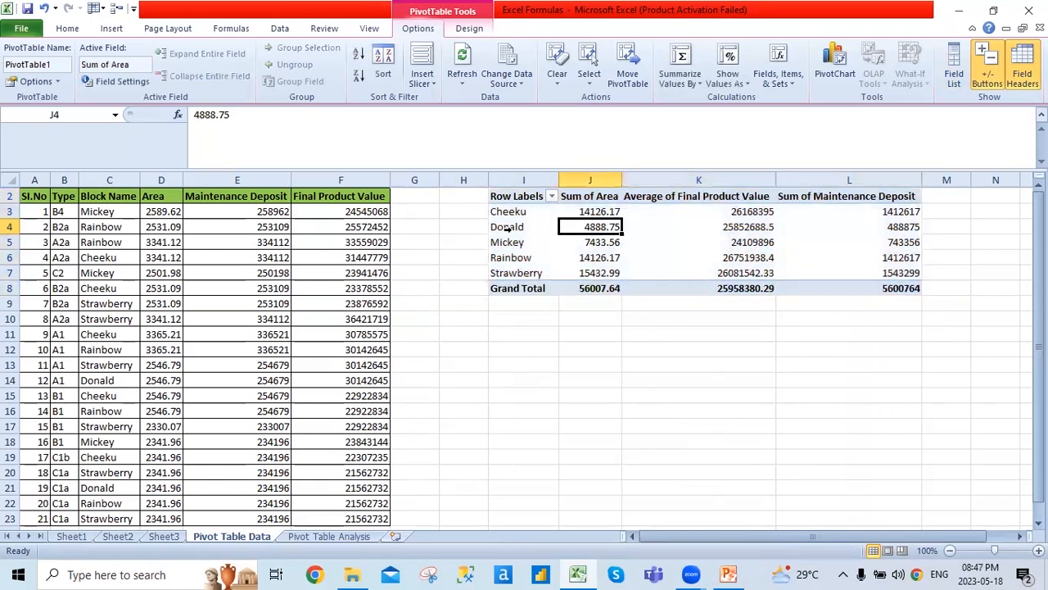
click(501, 213)
click(613, 211)
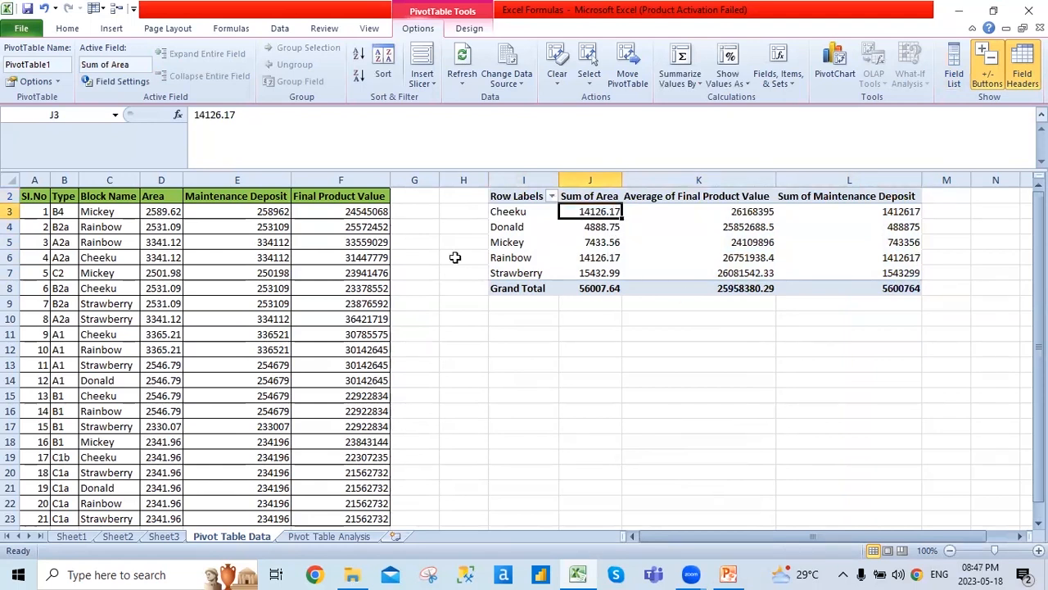
click(115, 288)
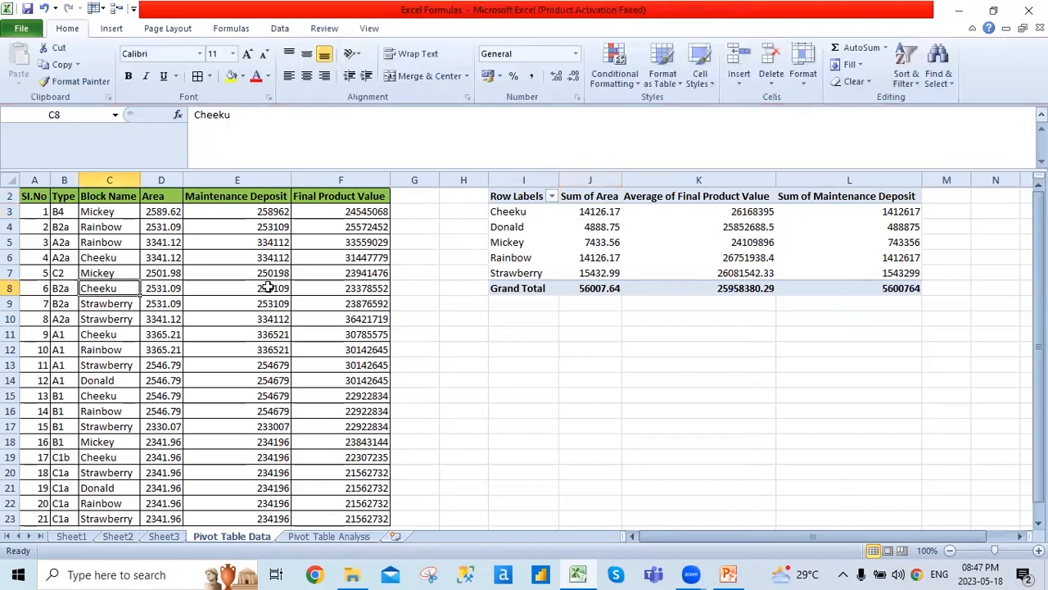
click(164, 286)
scroll(100, 399, down, 2)
scroll(98, 385, up, 2)
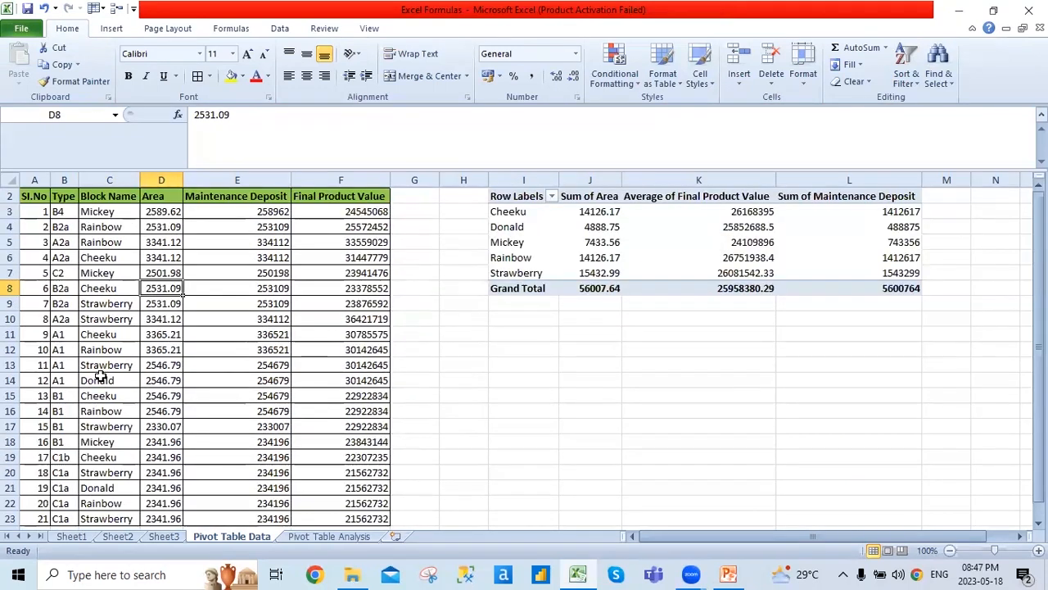
click(121, 285)
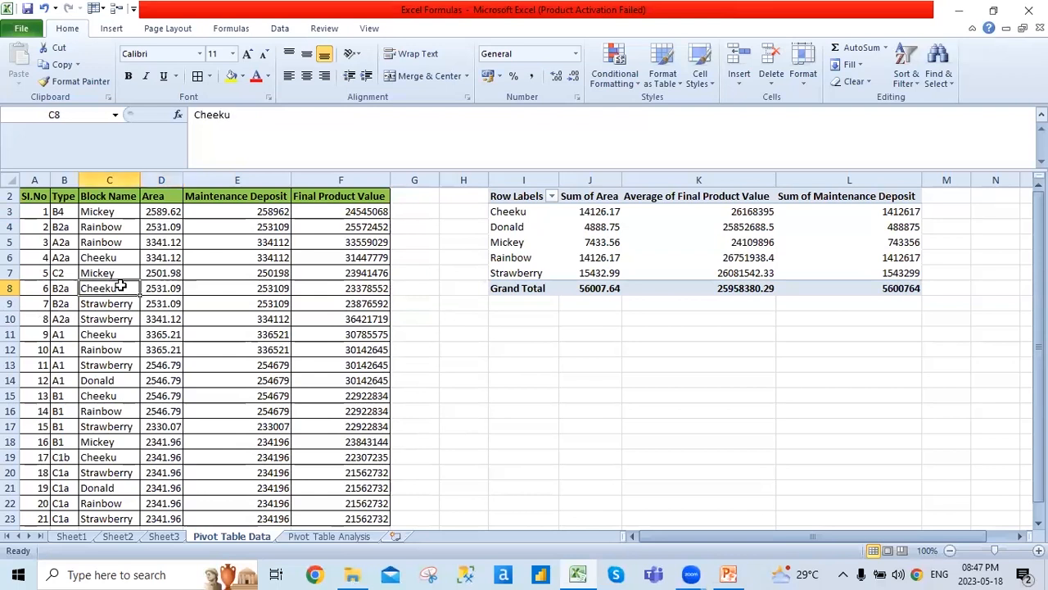
- Check Cheeku's Sum of Area by selecting all the Area values in the Cheeku rows of the source data together
click(166, 288)
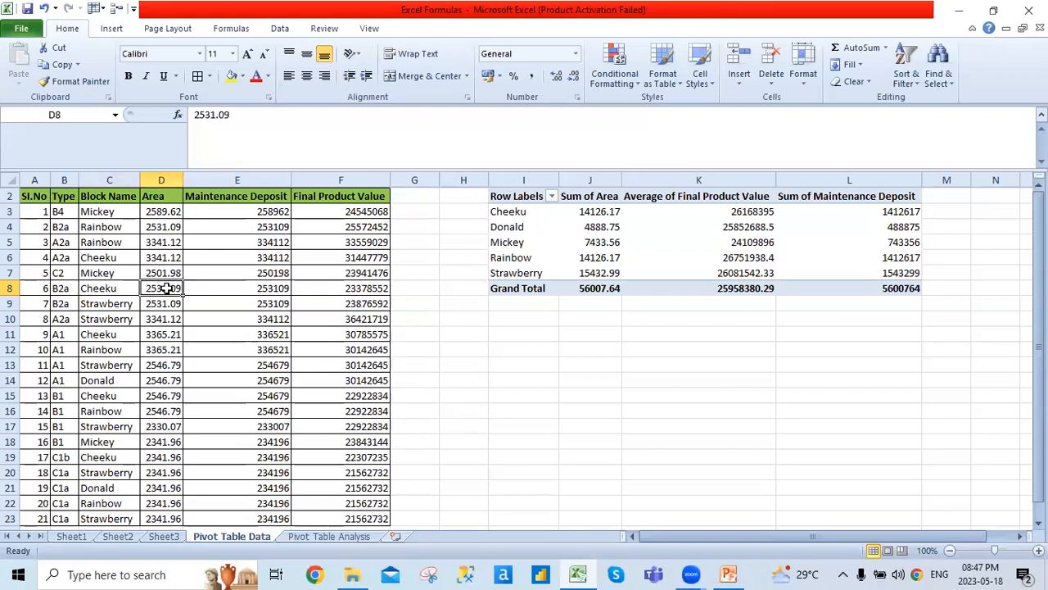
click(159, 258)
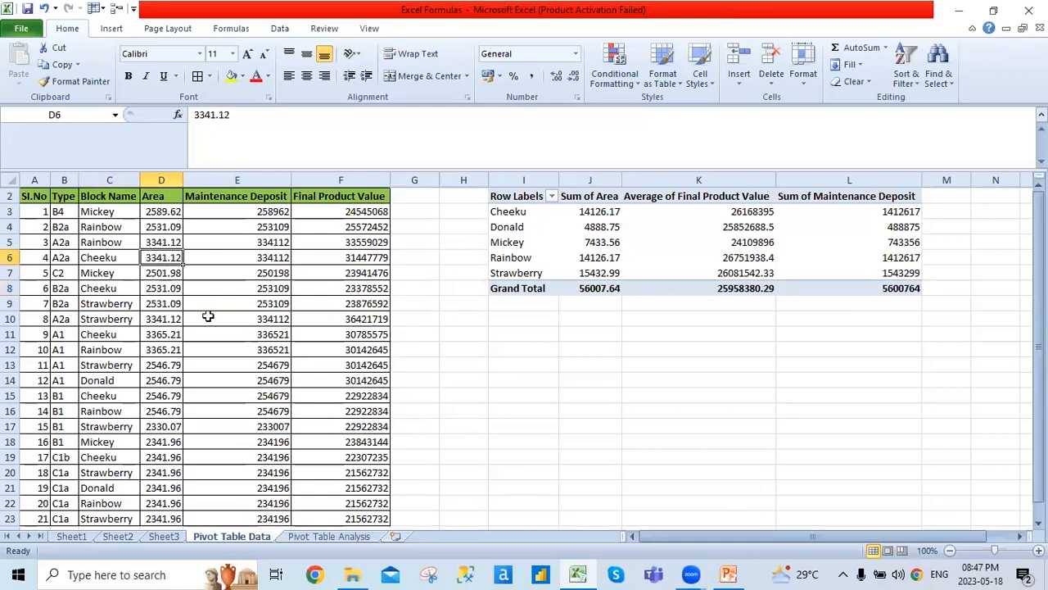
ctrl+click(156, 288)
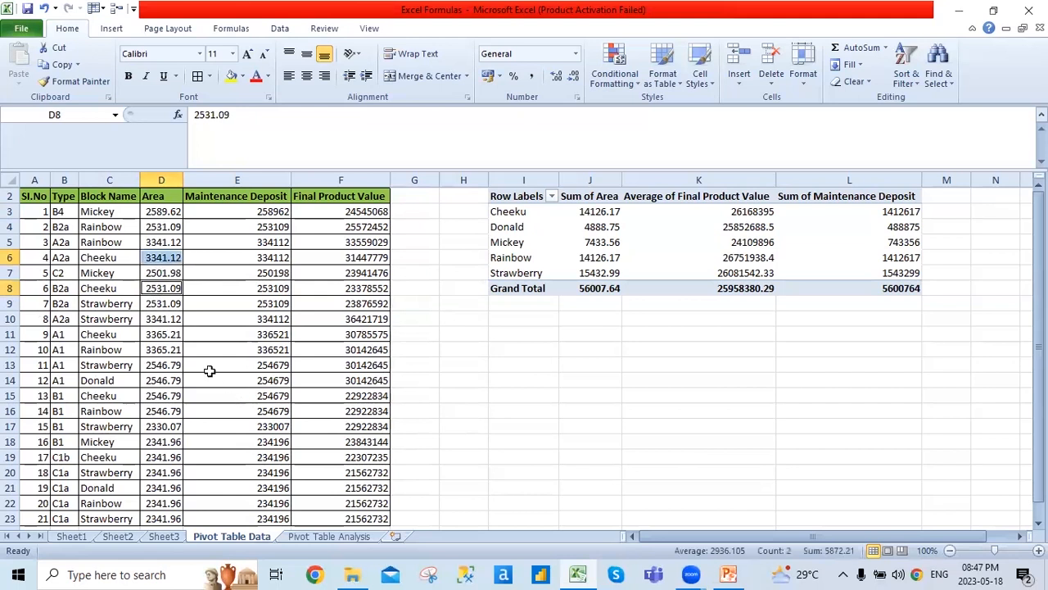
ctrl+click(164, 336)
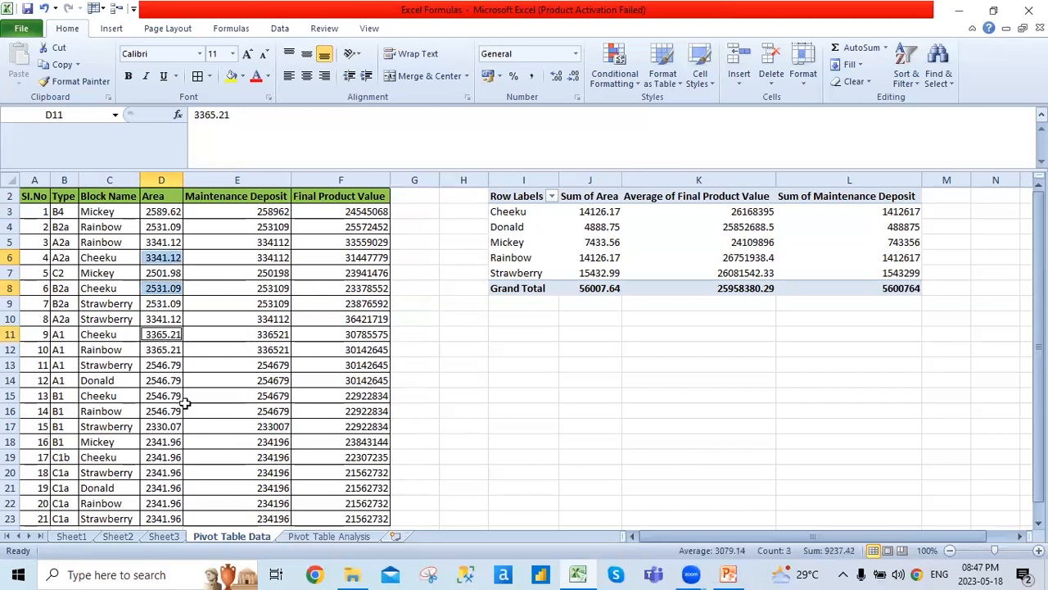
ctrl+click(162, 396)
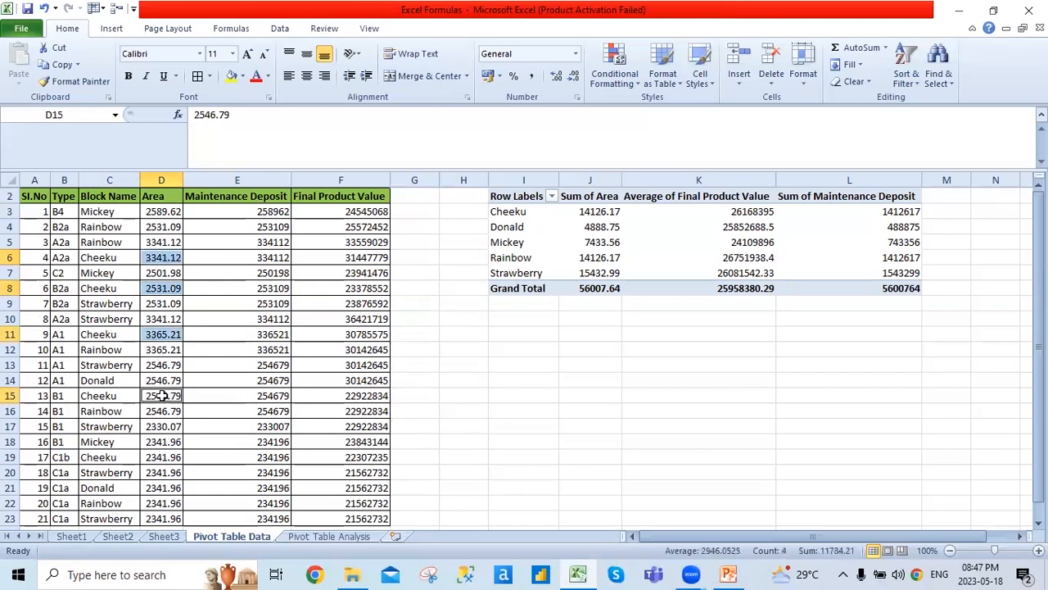
ctrl+click(162, 457)
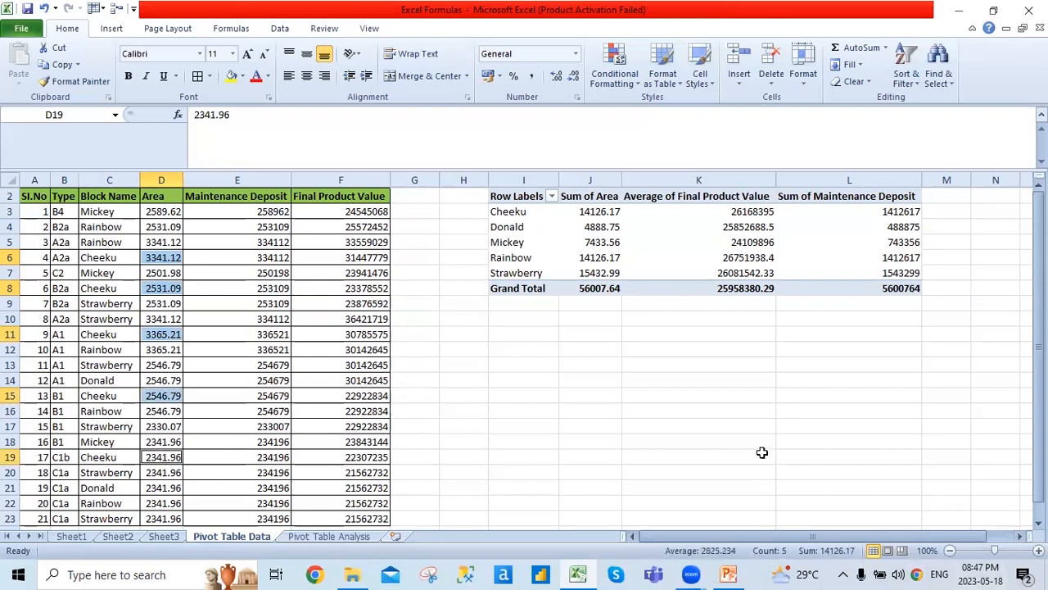
click(606, 348)
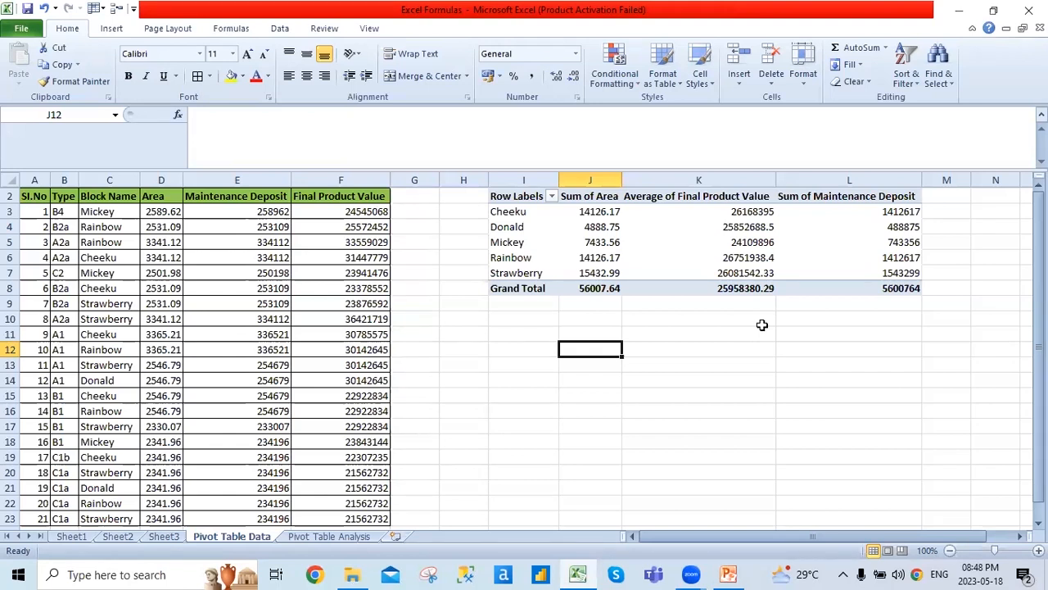
- Create a PivotTable with PivotChart from the data range A2:F23, placed on the existing worksheet at cell I13
click(30, 202)
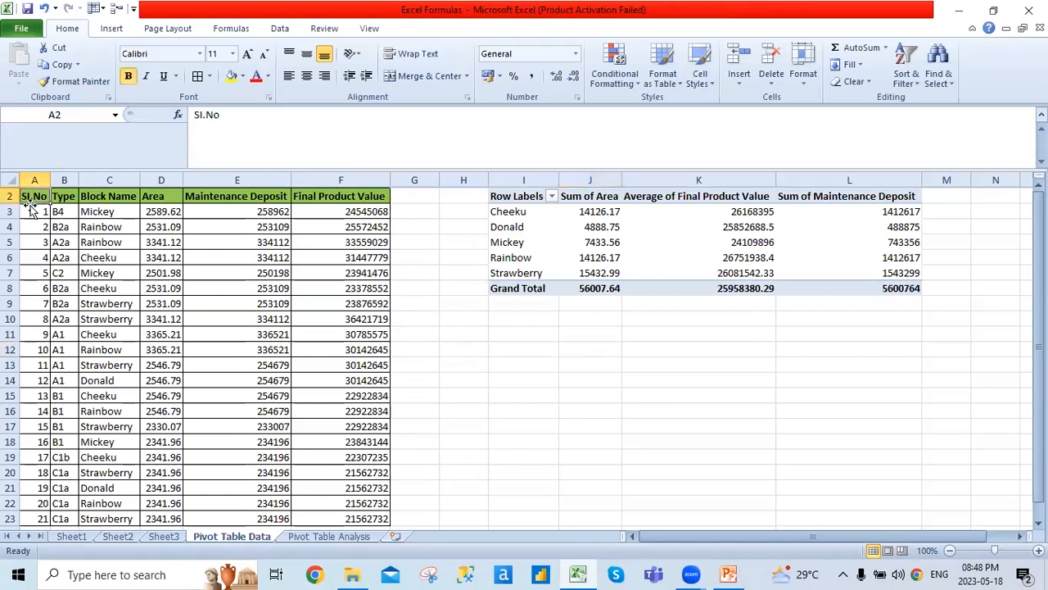
key(ctrl+shift+Right)
key(ctrl+shift+Down)
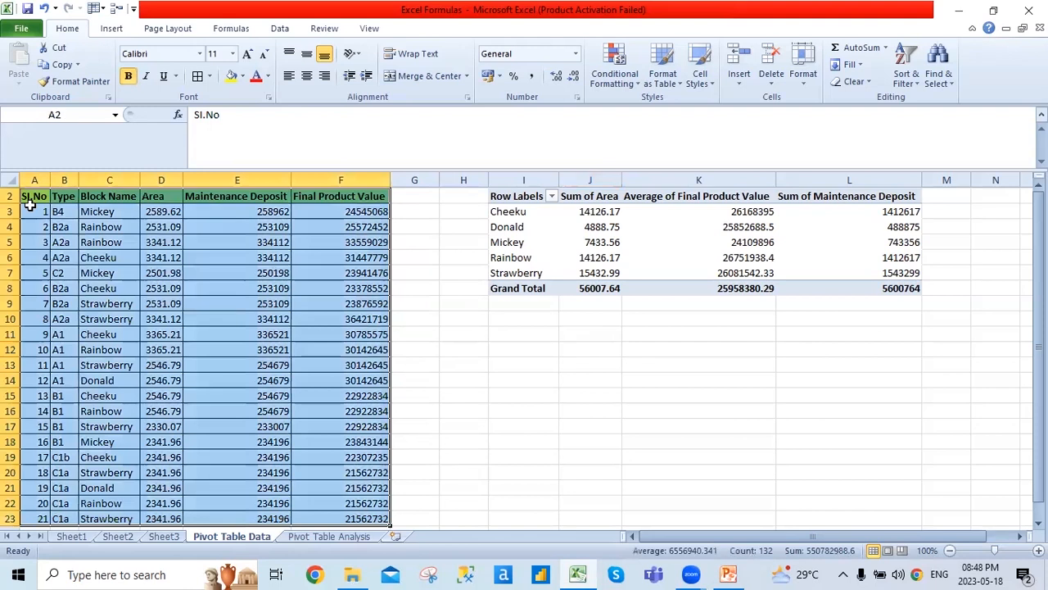
click(111, 28)
click(34, 86)
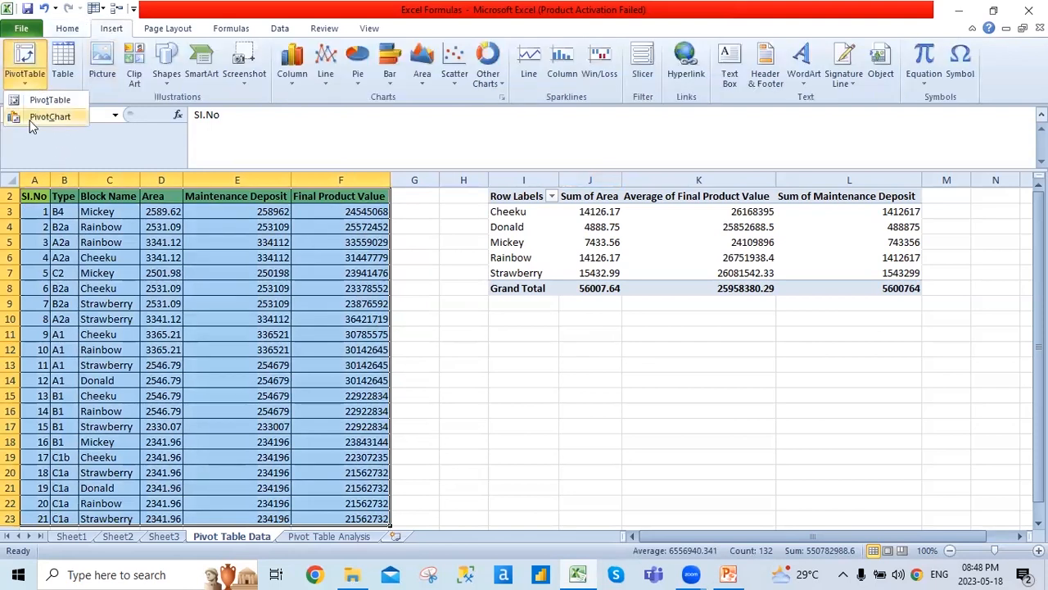
click(32, 126)
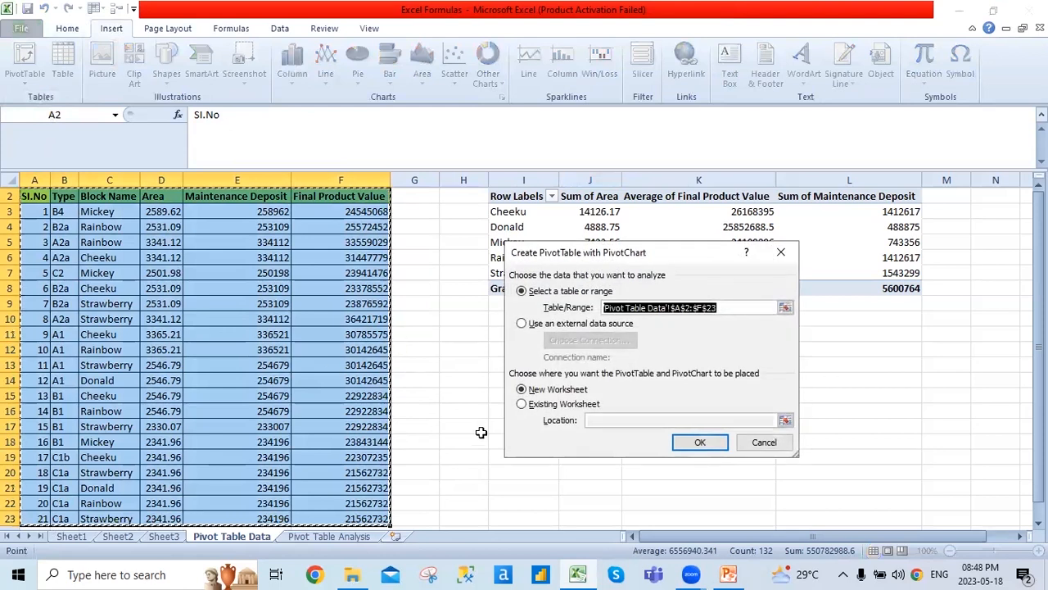
click(522, 404)
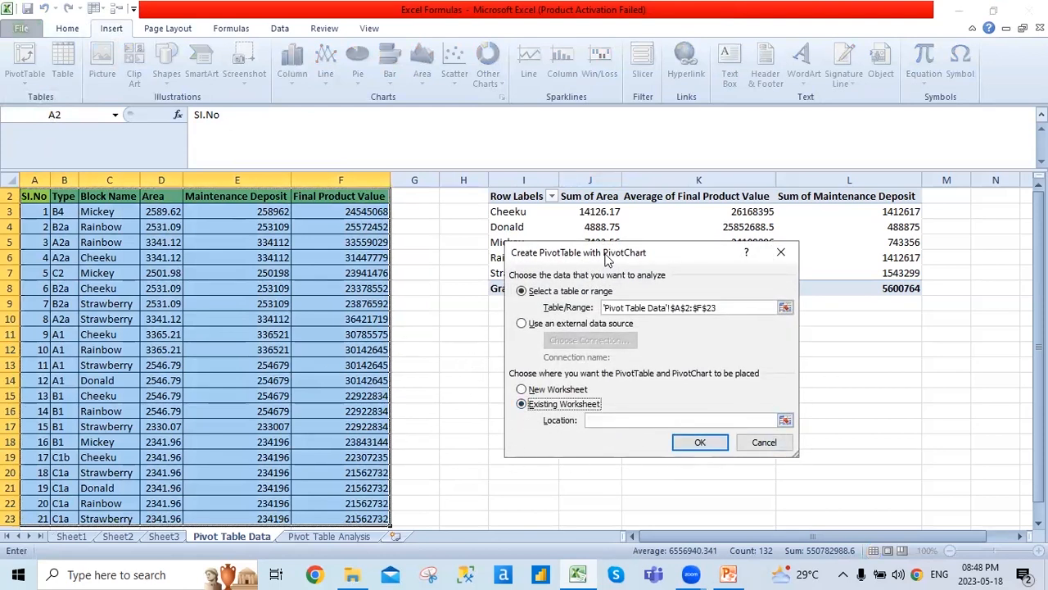
drag(574, 253, 529, 251)
click(516, 364)
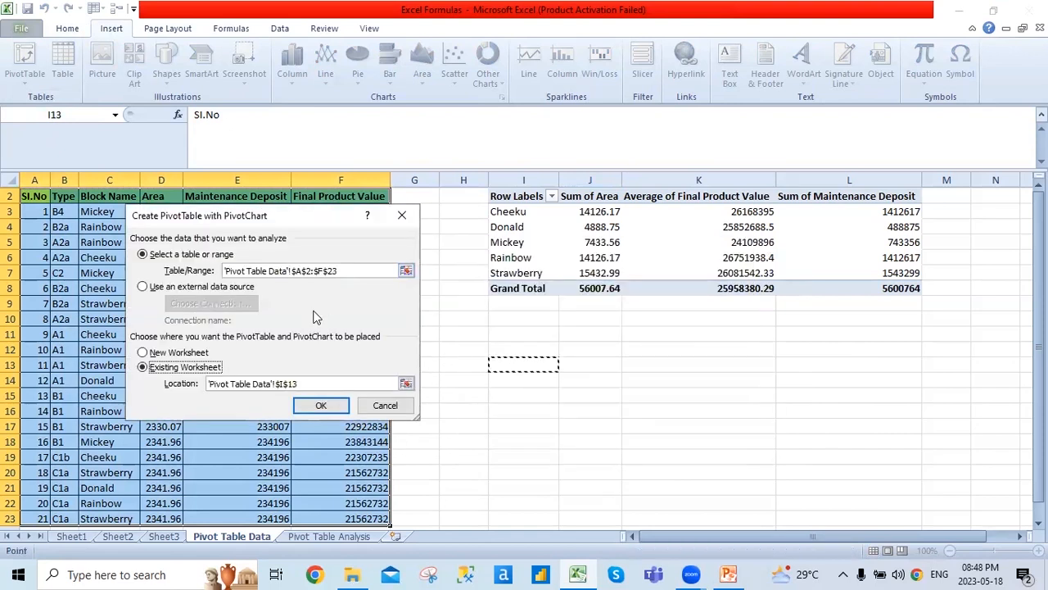
key(Return)
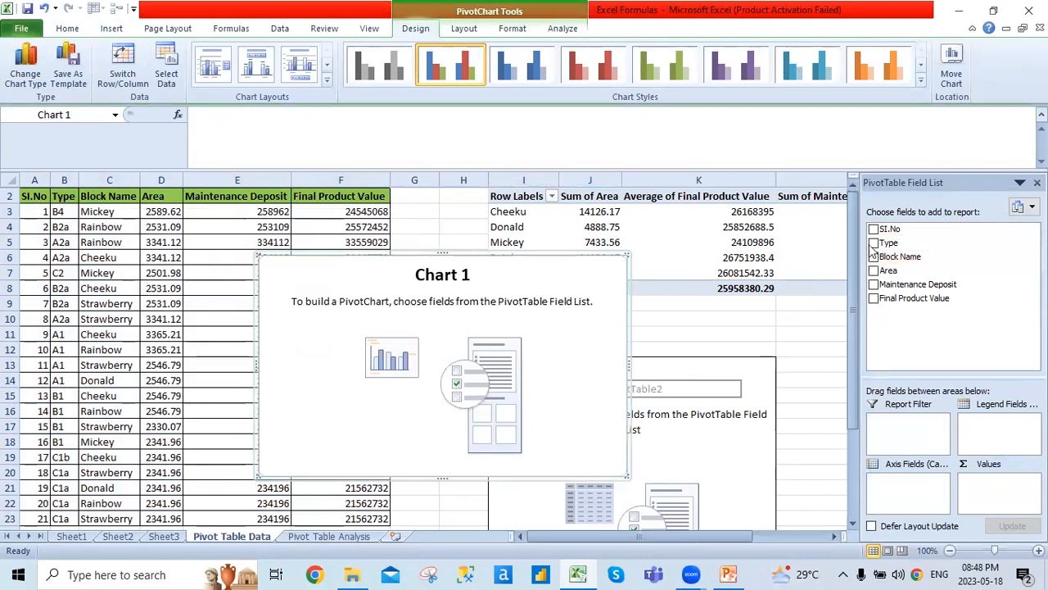
- Set up the PivotChart with Type as report filter, Block Name as axis field, and Area and Final Product Value as values
drag(892, 246, 896, 422)
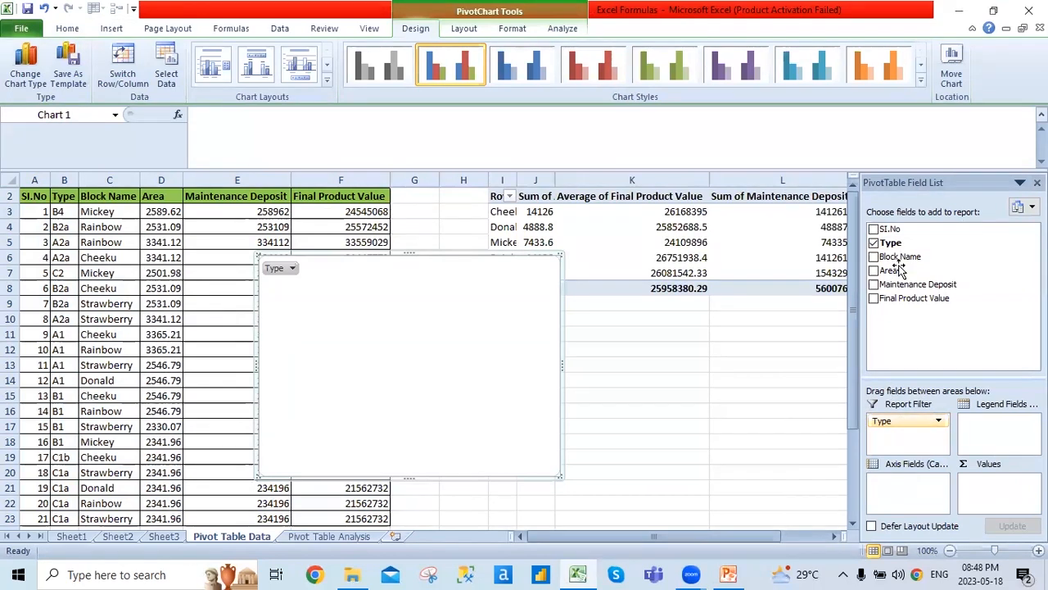
drag(897, 258, 925, 486)
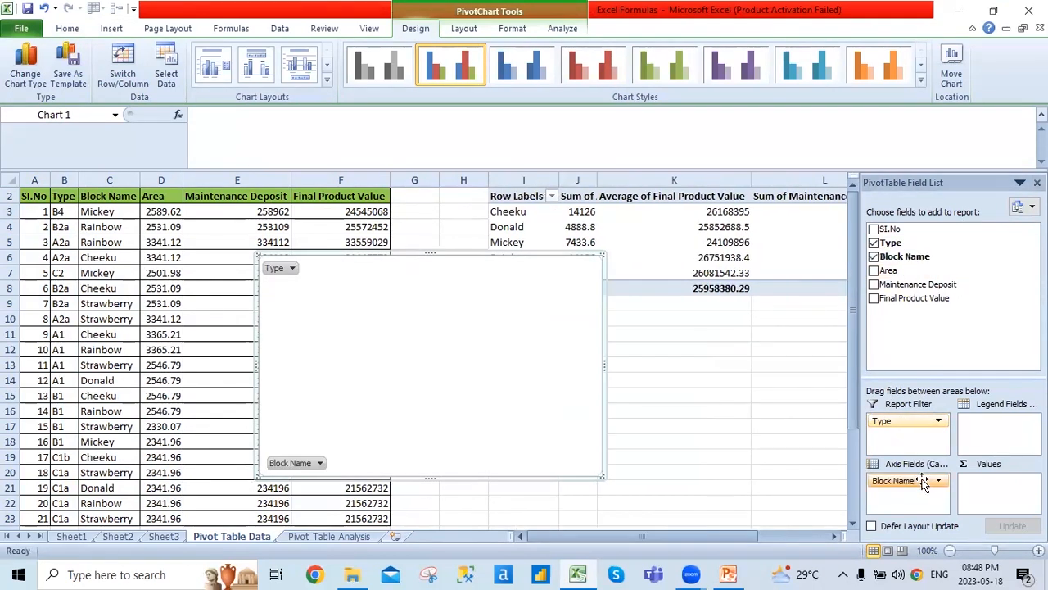
drag(897, 275, 1003, 485)
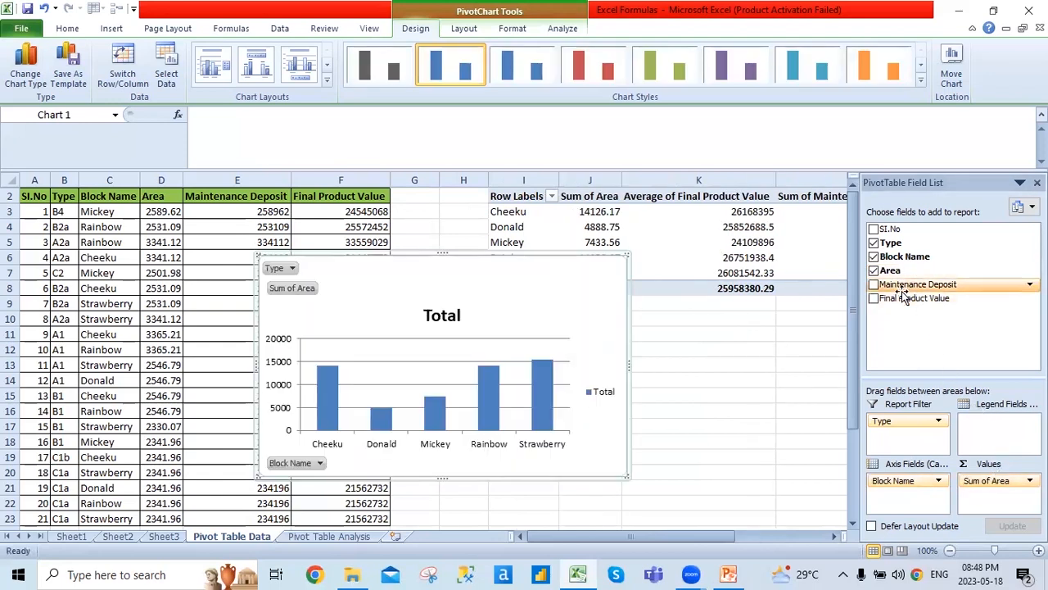
drag(902, 298, 1001, 501)
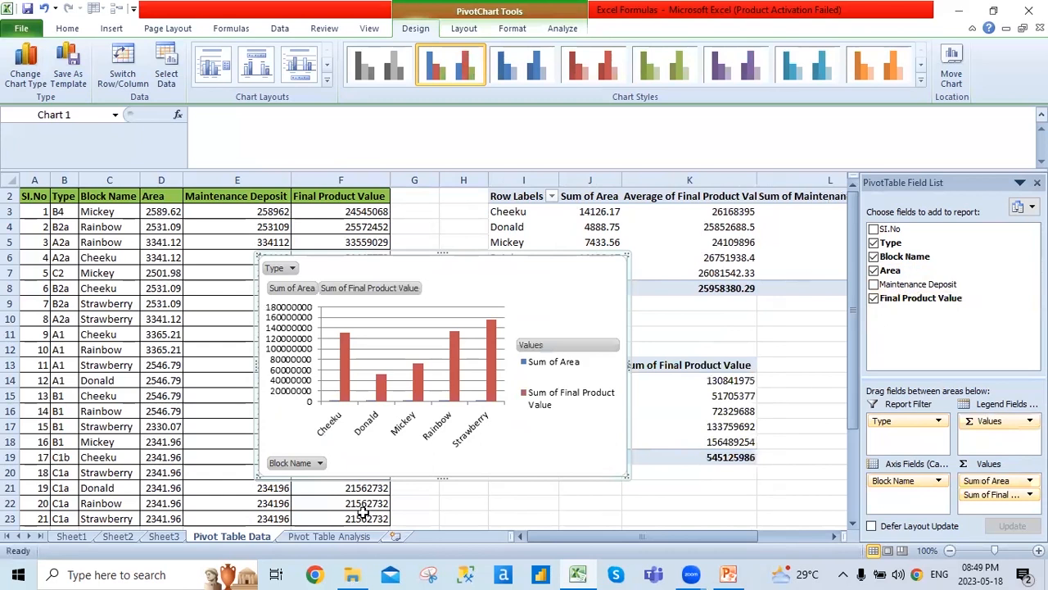
- Filter the PivotChart's Type field to show only the items B2a, B4 and C1a
click(292, 268)
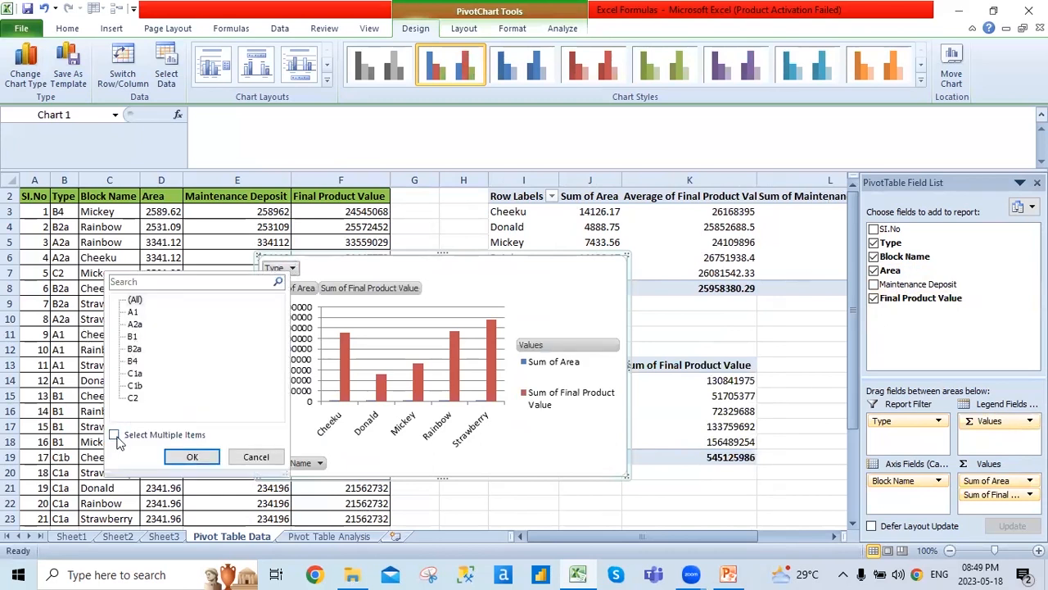
click(115, 435)
click(131, 299)
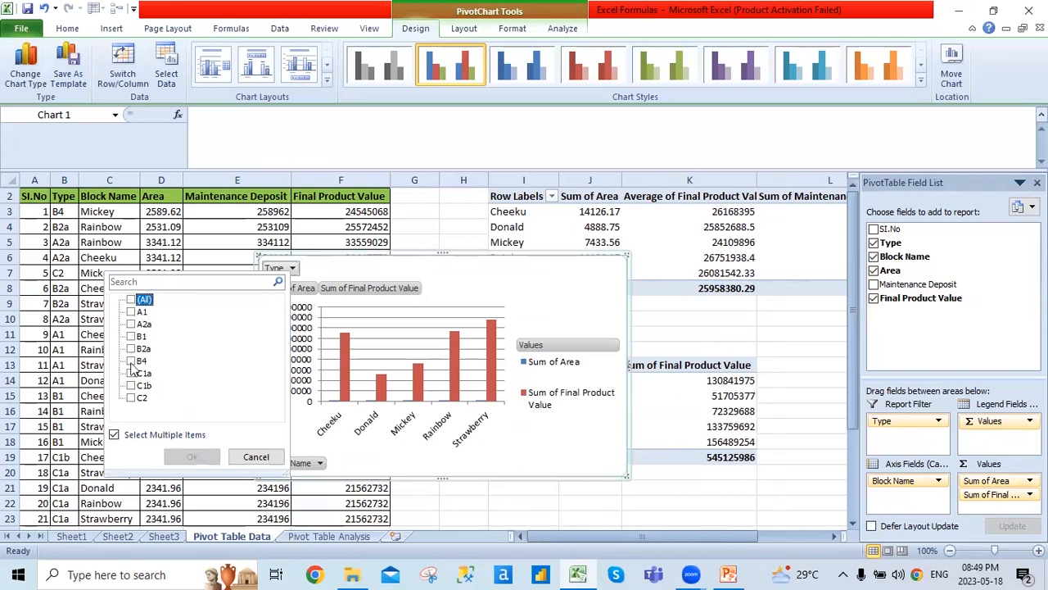
click(131, 349)
click(131, 361)
click(131, 373)
click(192, 457)
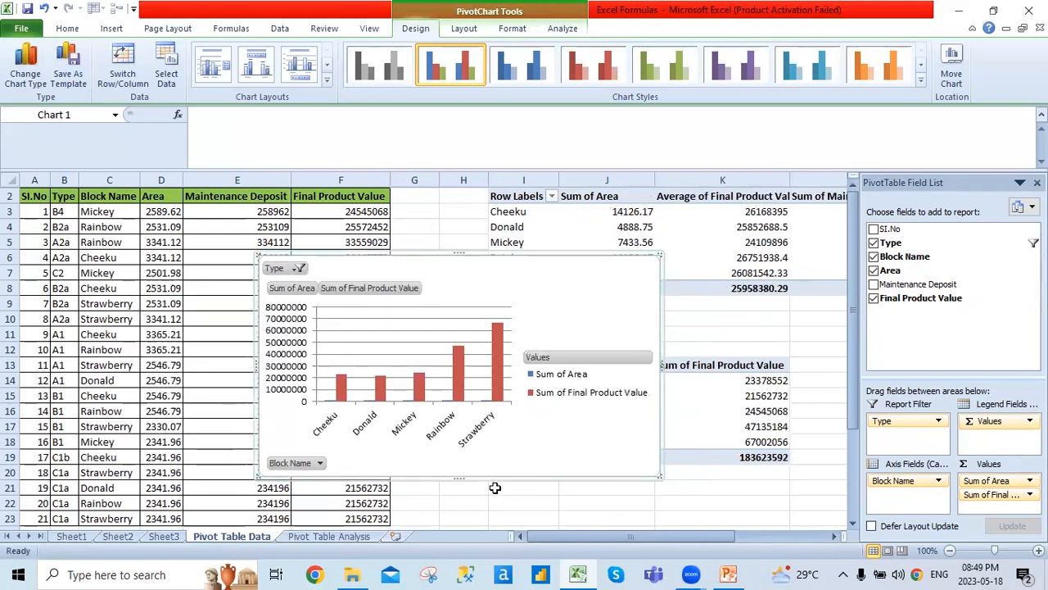
- Close the PivotTable field list and move the PivotChart below the second PivotTable, starting around row 23
click(1036, 182)
drag(449, 257, 720, 500)
scroll(852, 428, down, 3)
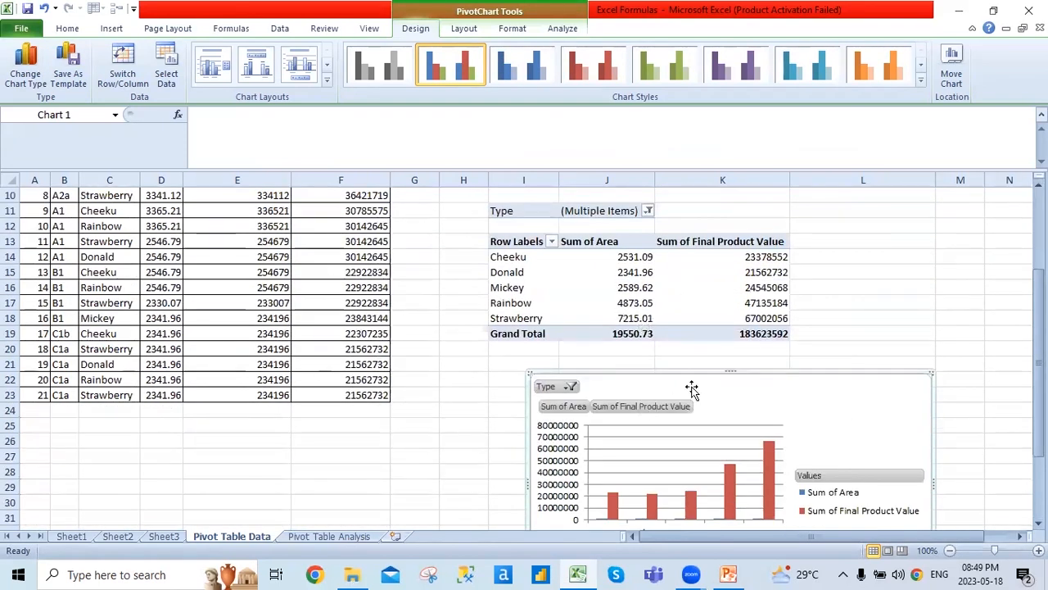
drag(696, 370, 627, 396)
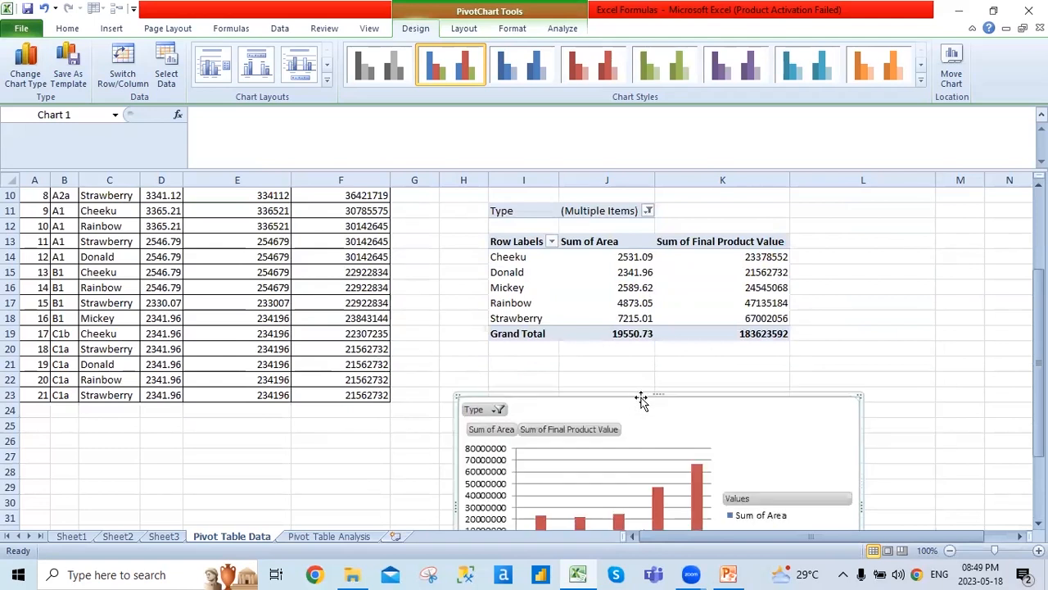
scroll(892, 358, down, 3)
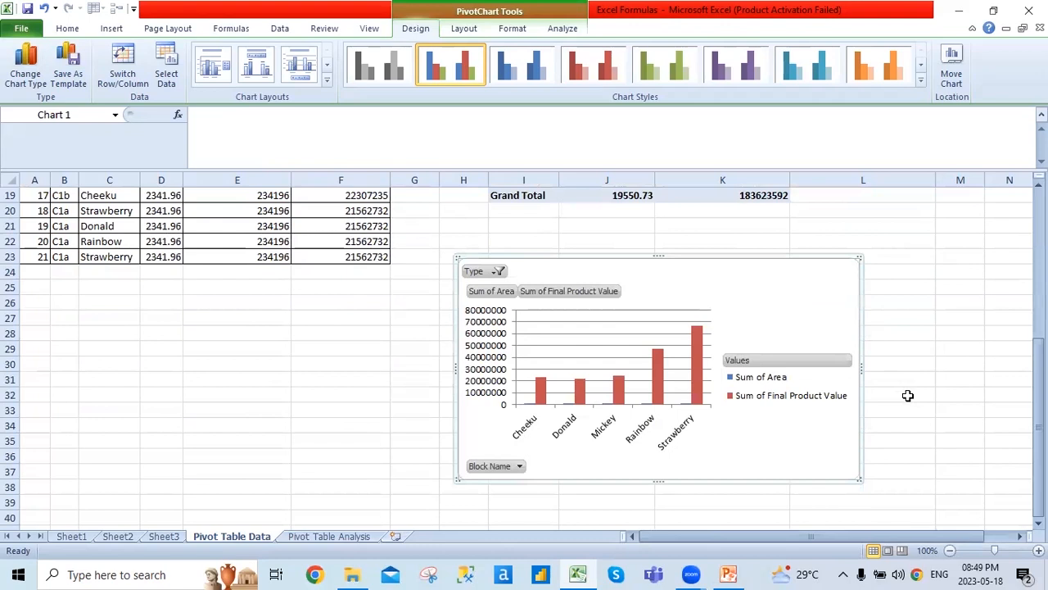
- Set the first PivotTable, starting at cell I2, to not show subtotals
scroll(823, 385, up, 3)
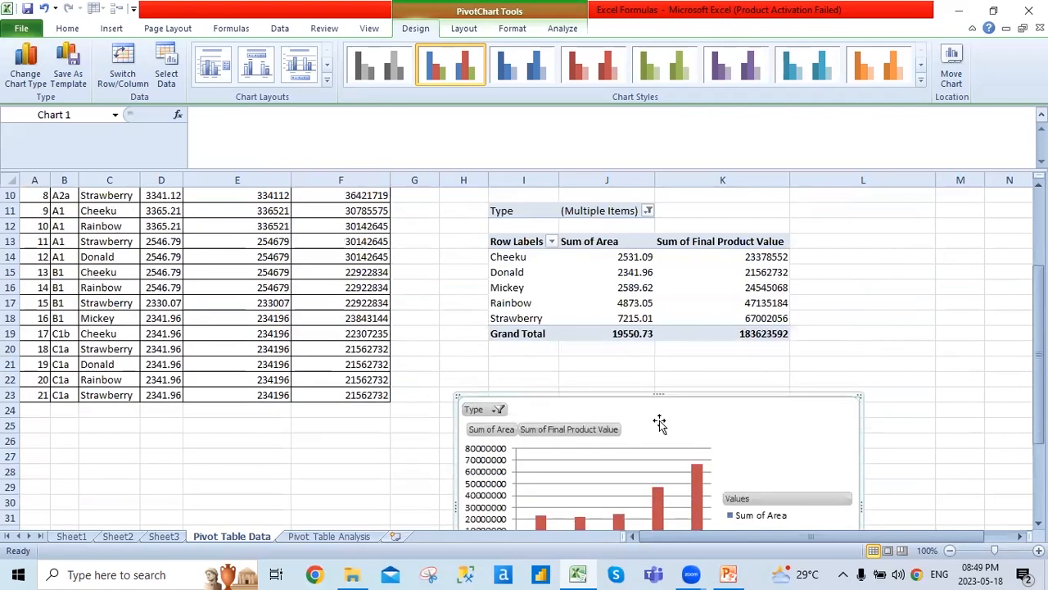
scroll(729, 394, up, 3)
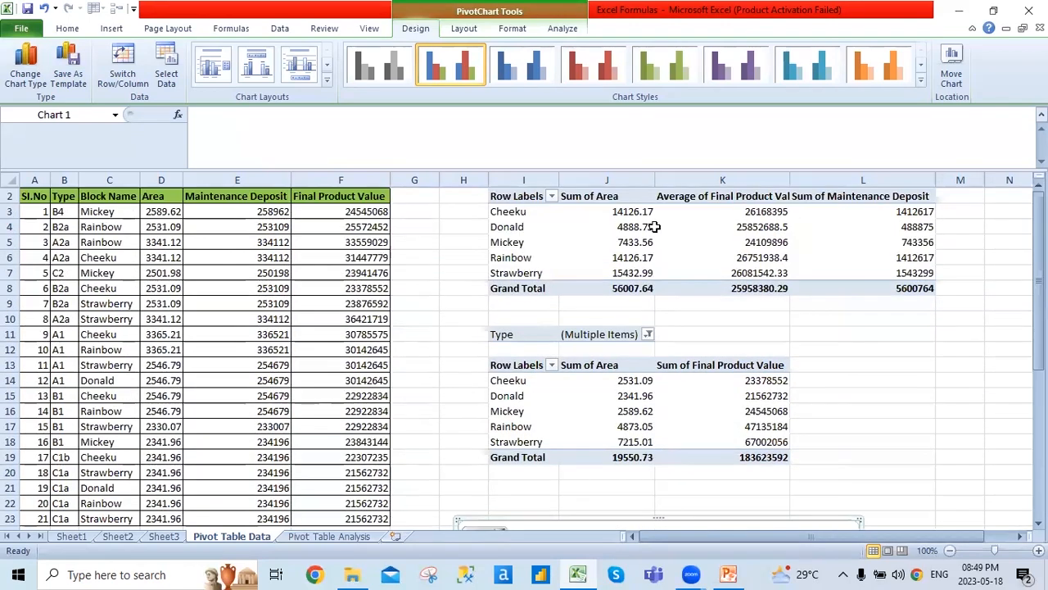
click(524, 196)
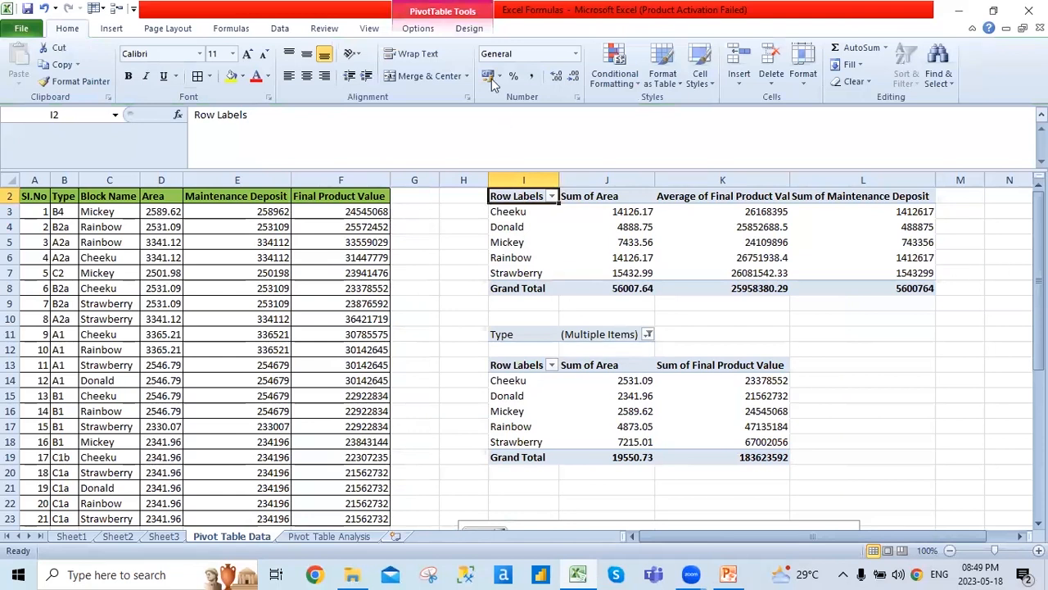
click(469, 29)
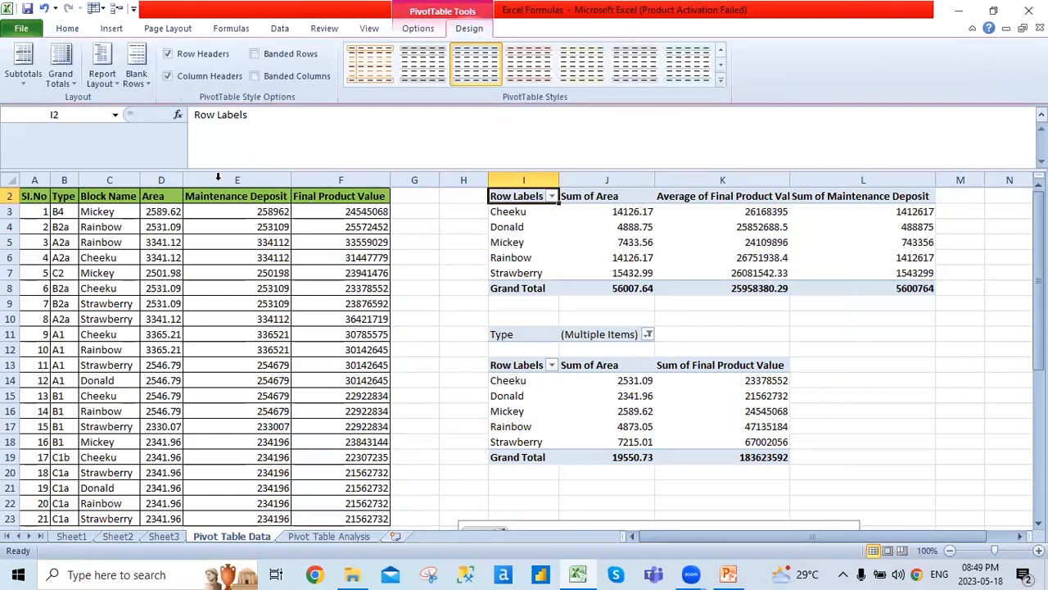
click(23, 82)
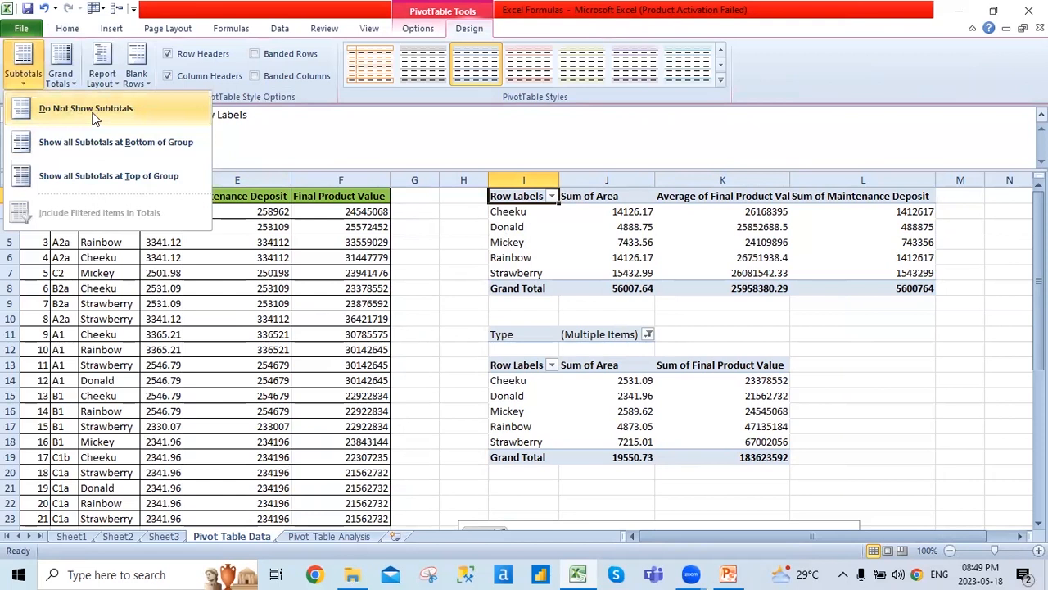
click(93, 114)
- Turn the first PivotTable's grand totals off for rows and columns and switch them back on for both
click(72, 82)
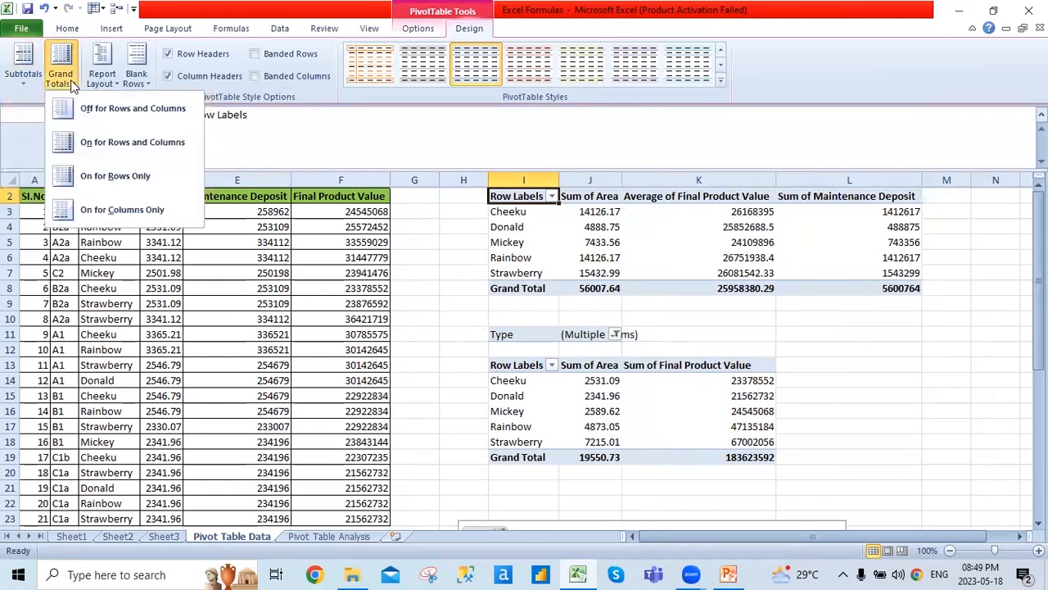
click(120, 109)
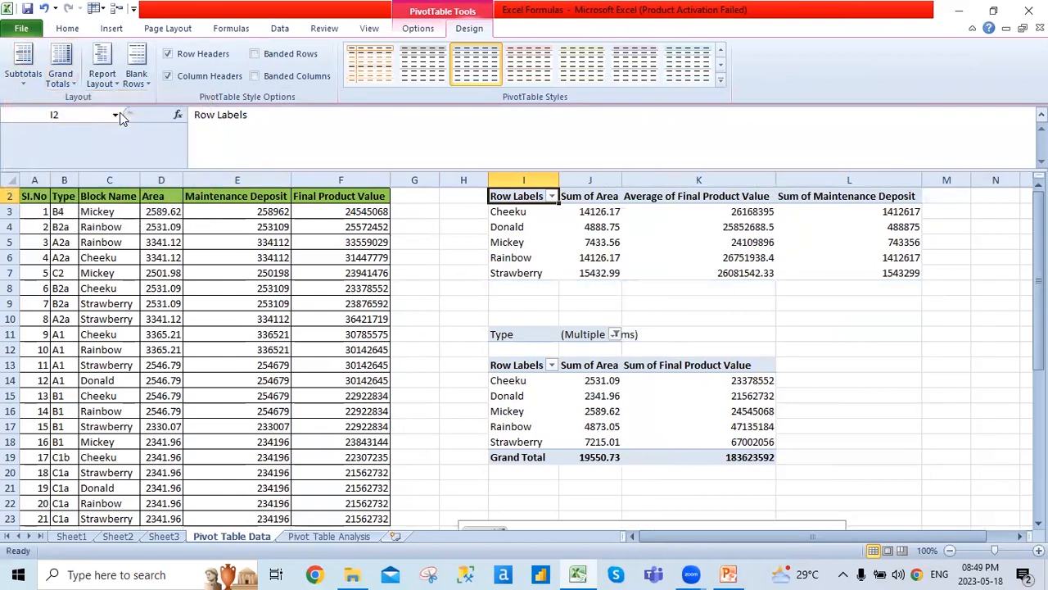
click(60, 78)
click(95, 148)
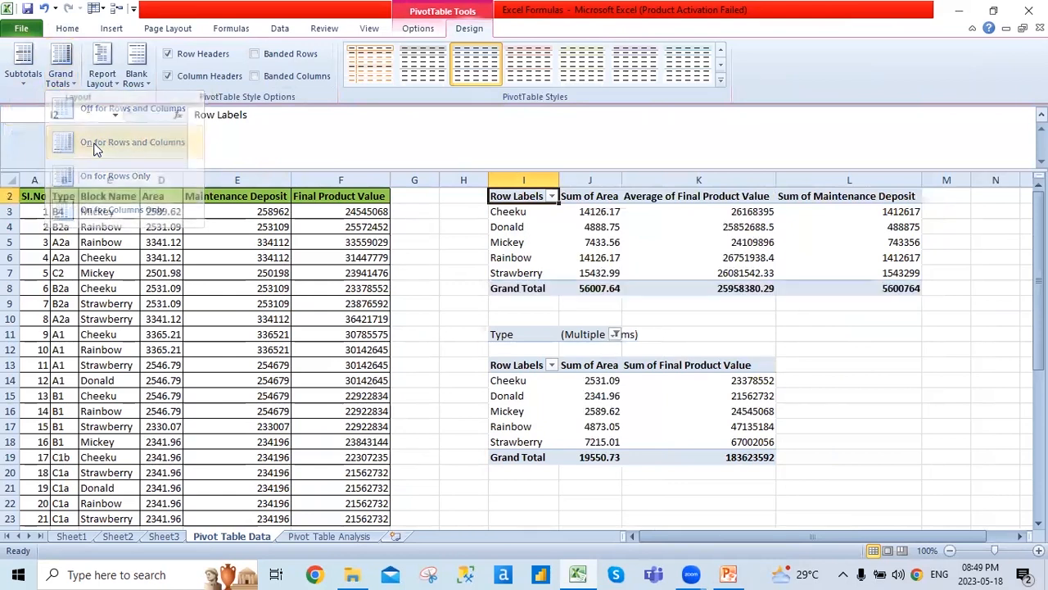
- Apply the compact report layout to the first PivotTable and change it to Tabular Form
click(105, 80)
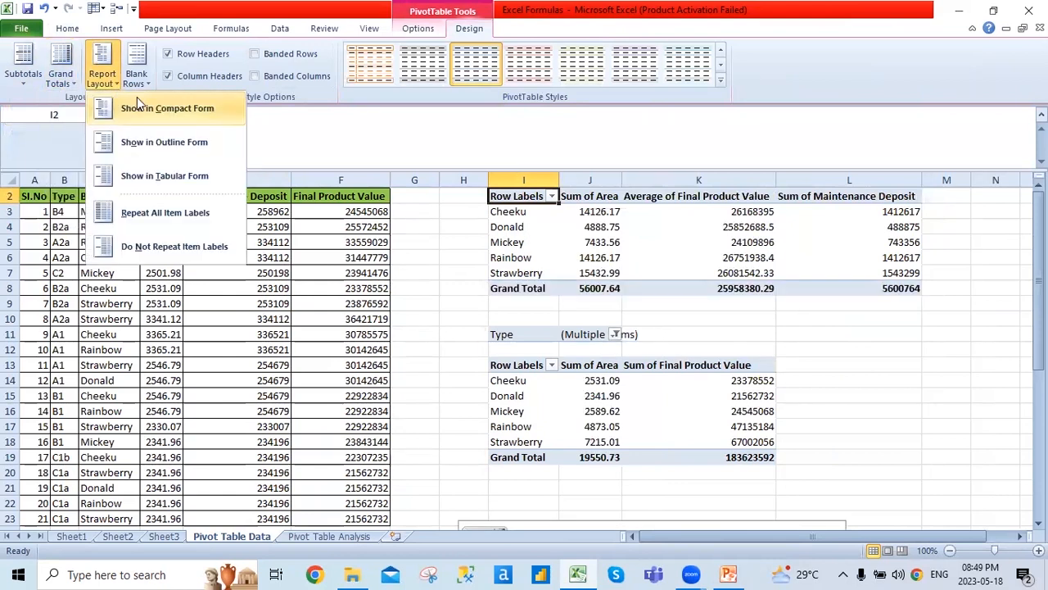
click(186, 109)
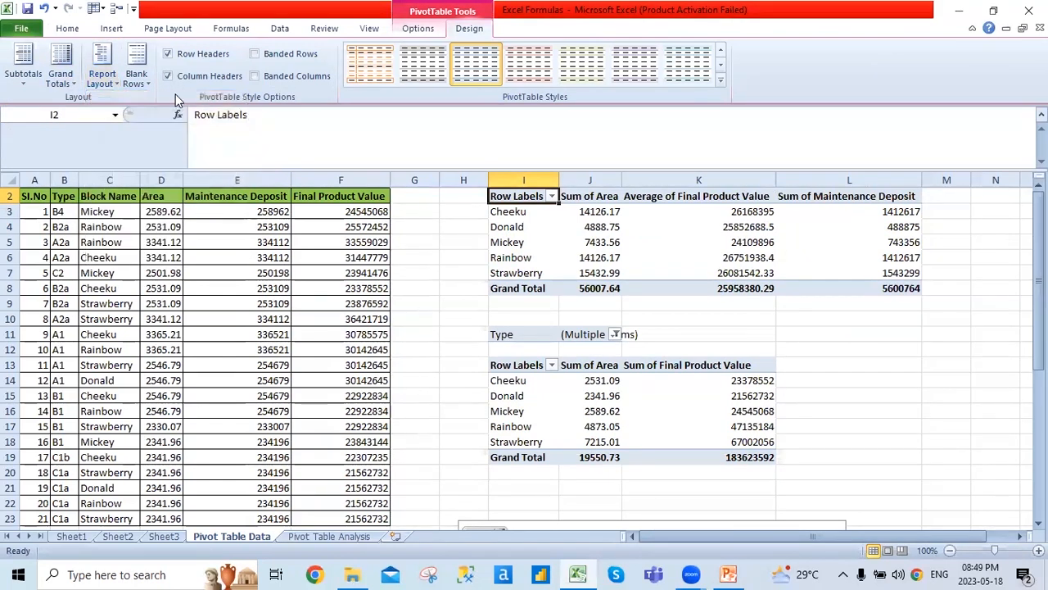
click(105, 80)
click(174, 174)
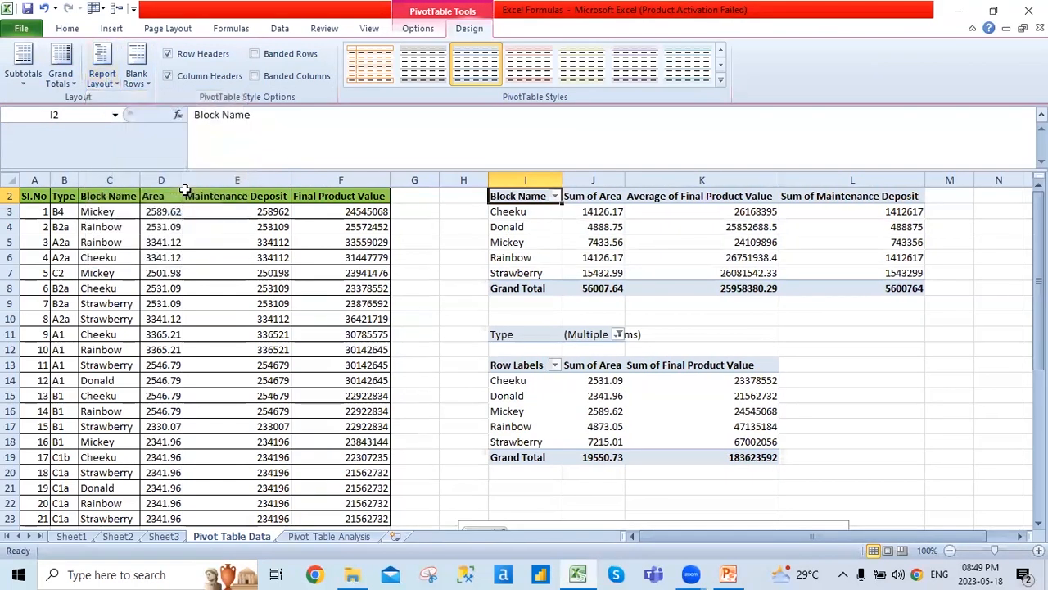
- Apply the light red PivotTable style to the first PivotTable, leaving its blank row setting as it is
click(134, 85)
click(370, 148)
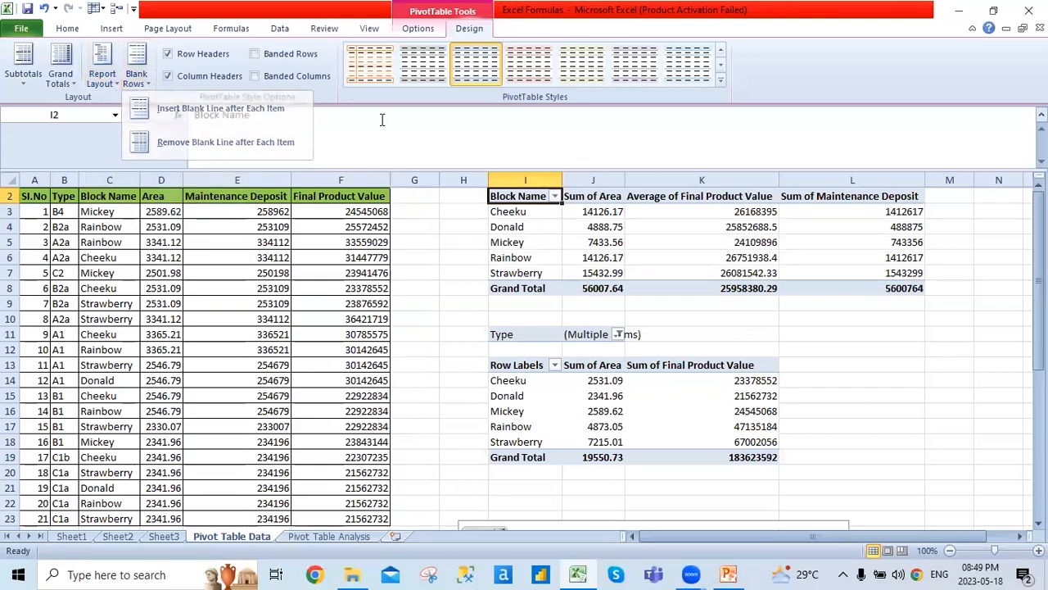
click(383, 74)
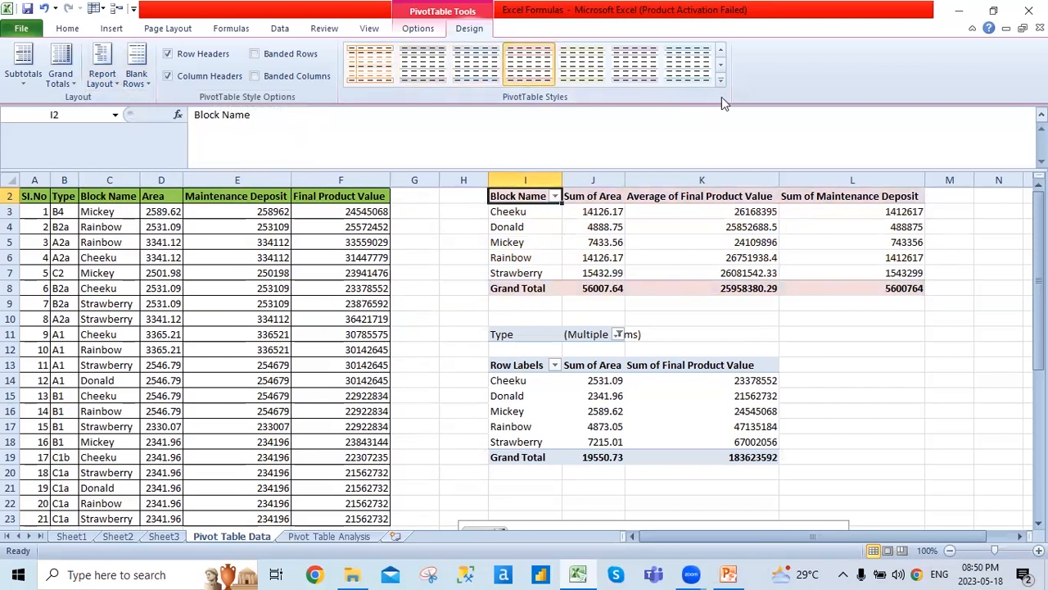
- Turn banded rows and banded columns on for the first PivotTable and switch both back off
click(255, 54)
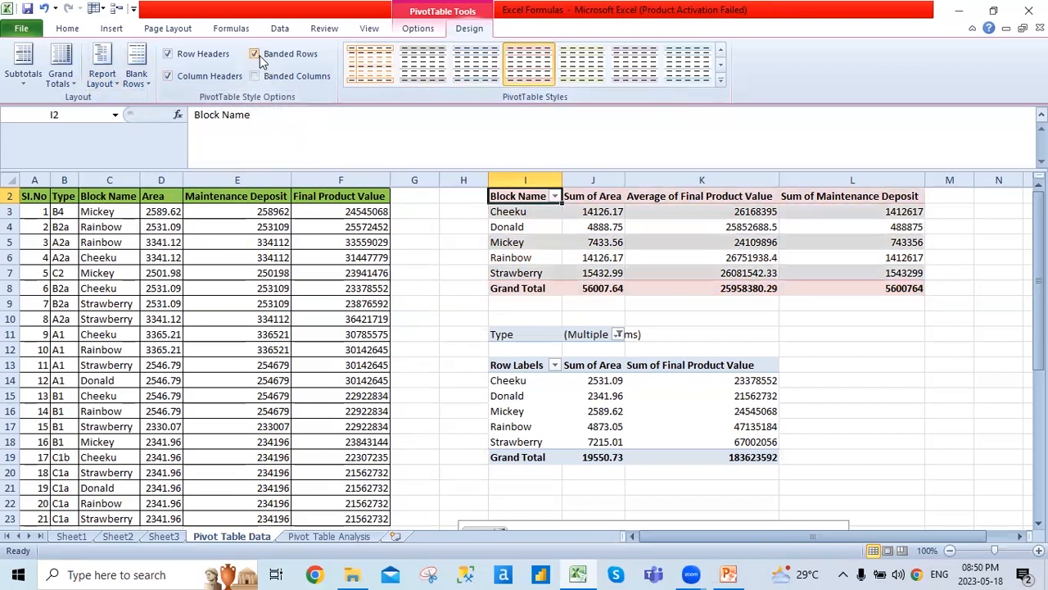
click(254, 81)
click(255, 75)
click(254, 53)
- Turn the row headers and column headers formatting off for the first PivotTable and switch both back on
click(168, 54)
click(167, 77)
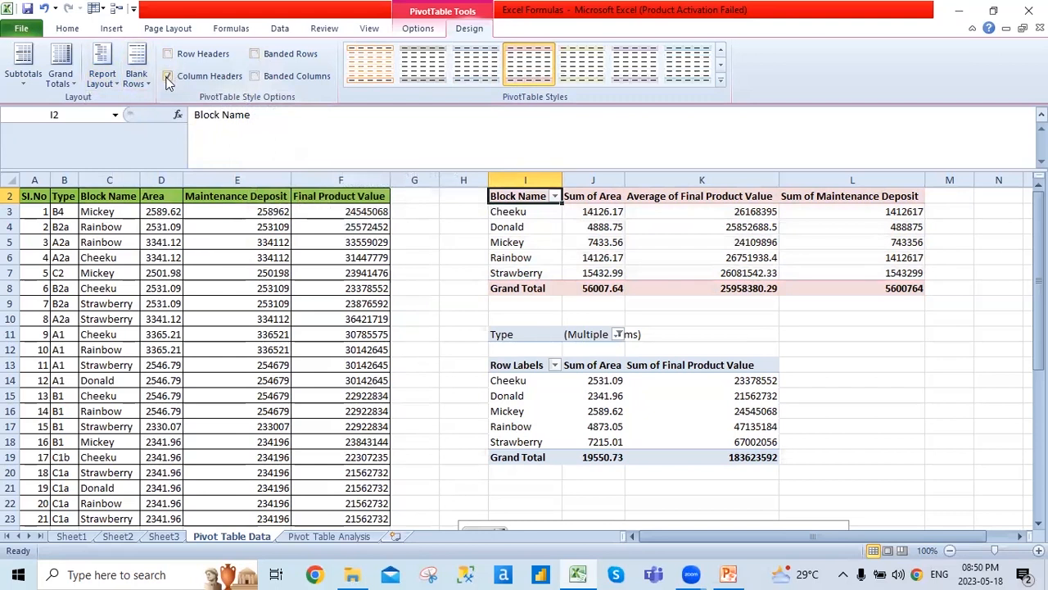
click(168, 54)
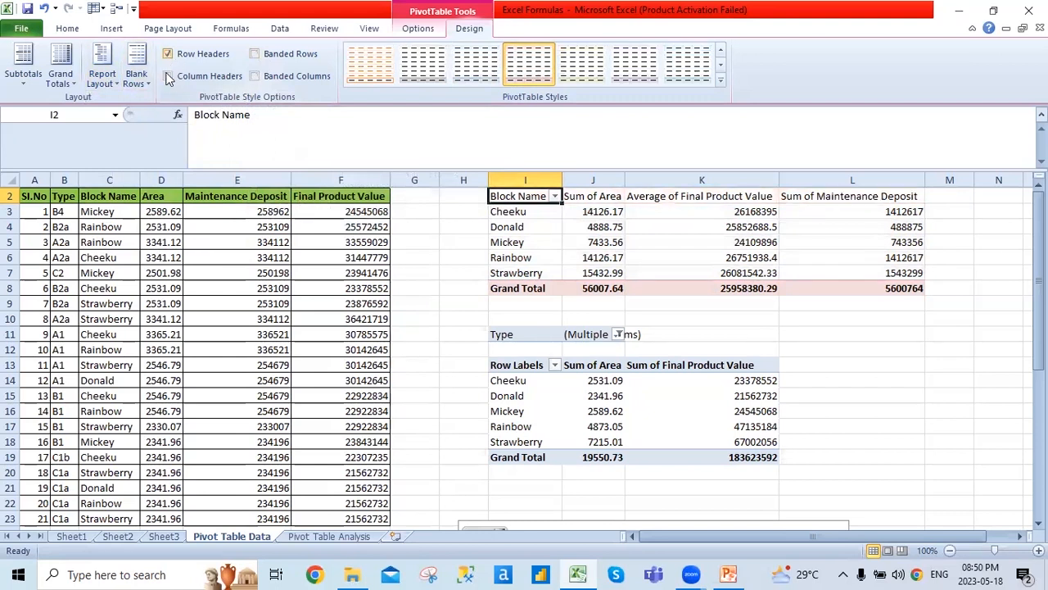
click(167, 76)
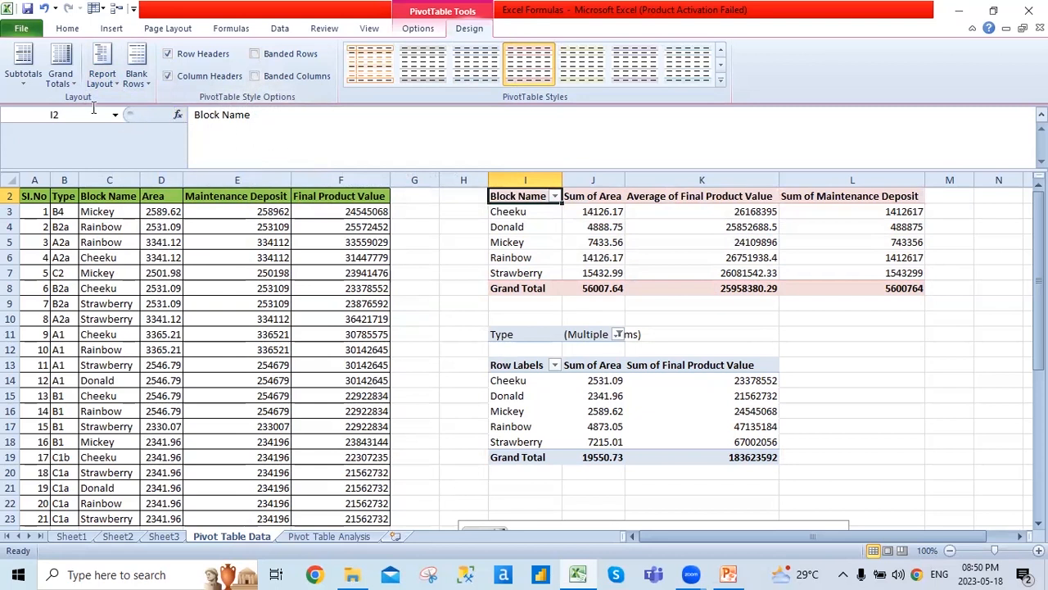
- Insert a Block Name slicer for the first PivotTable and move it beside the second PivotTable, starting around row 10 in column L
click(417, 27)
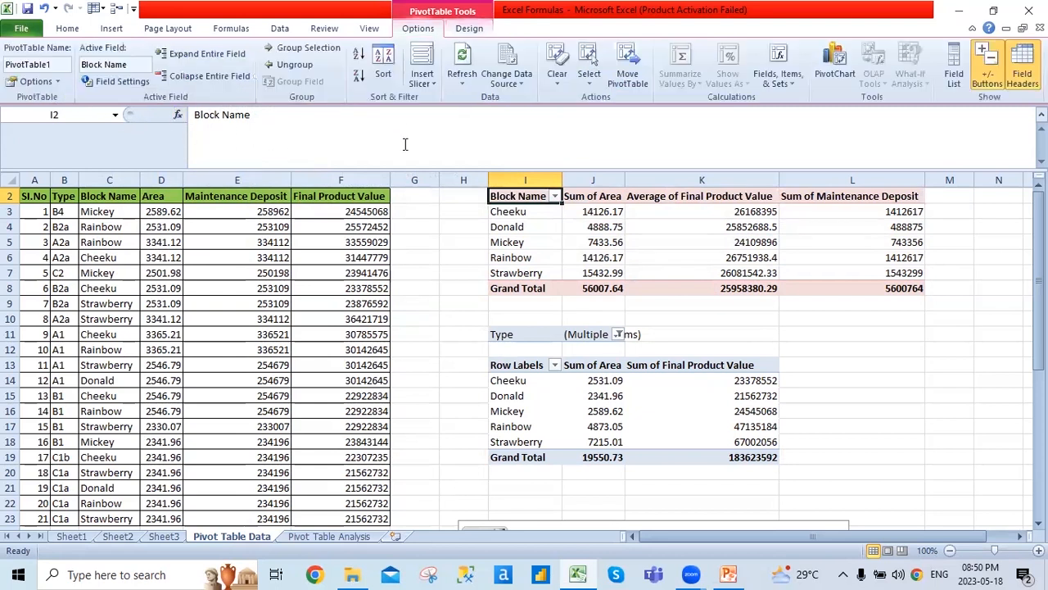
click(62, 65)
click(146, 66)
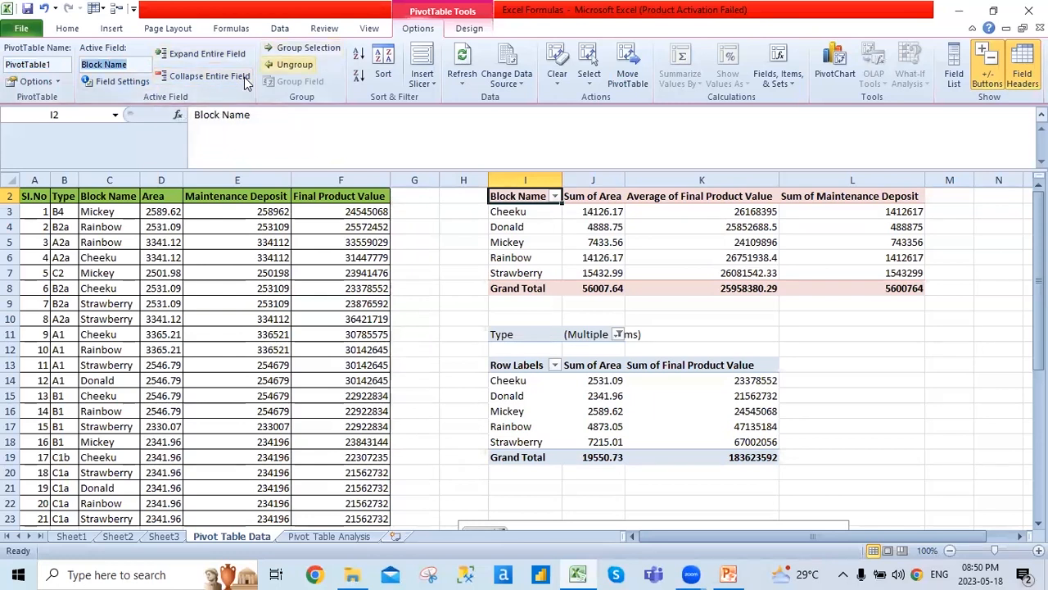
click(422, 83)
click(450, 100)
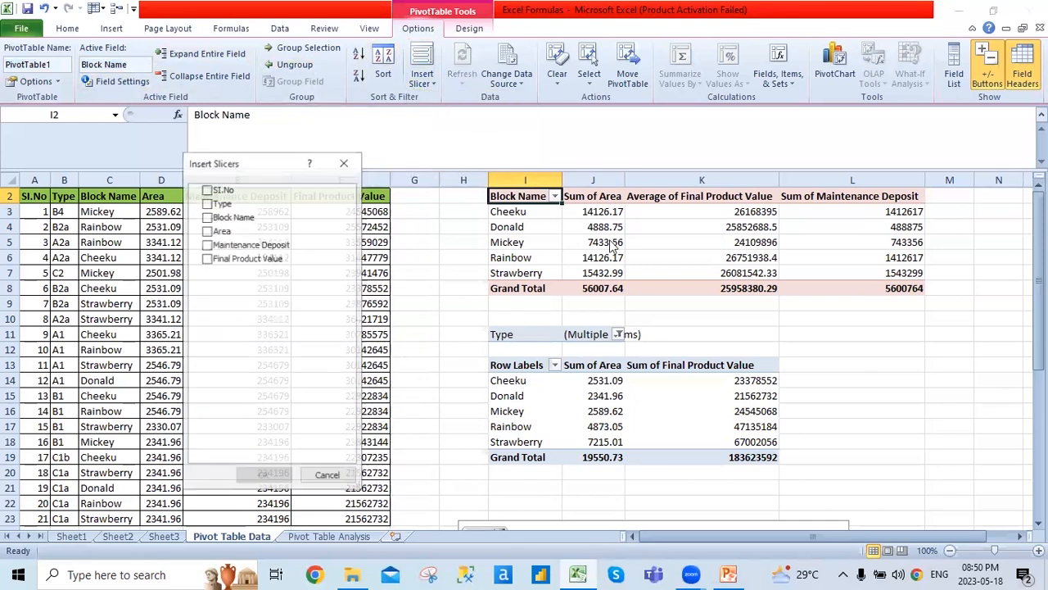
click(206, 216)
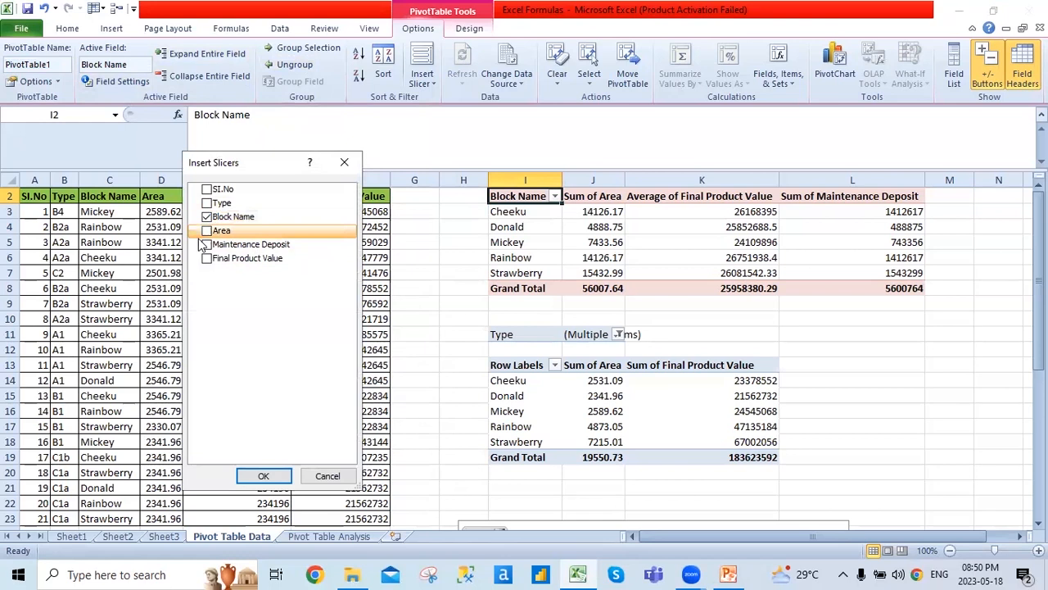
click(255, 477)
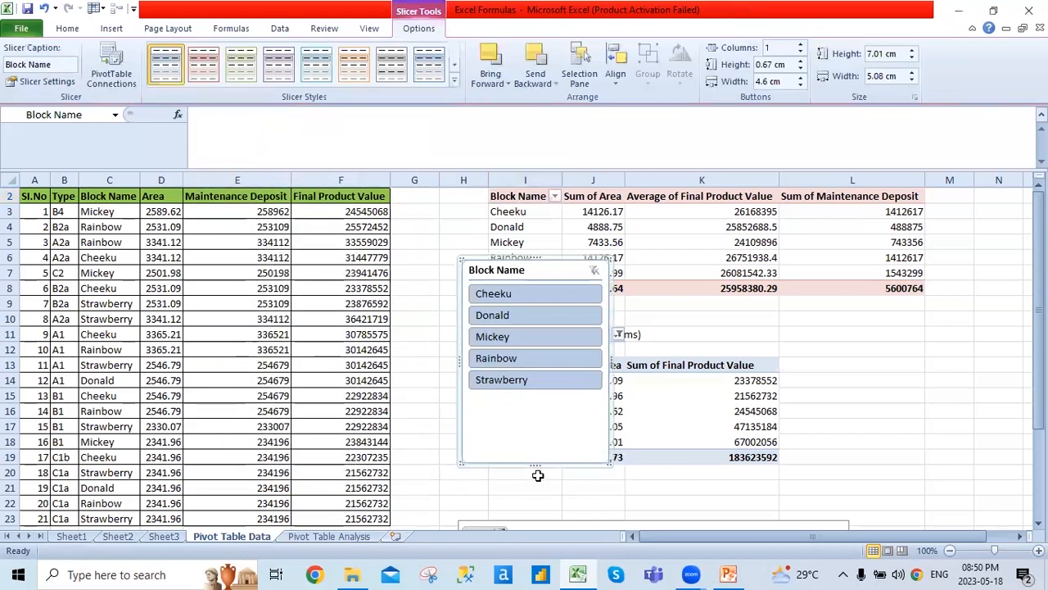
drag(533, 276, 898, 336)
- Filter the first PivotTable with the slicer by Cheeku, Donald and Mickey in turn, and clear the slicer filter
click(918, 352)
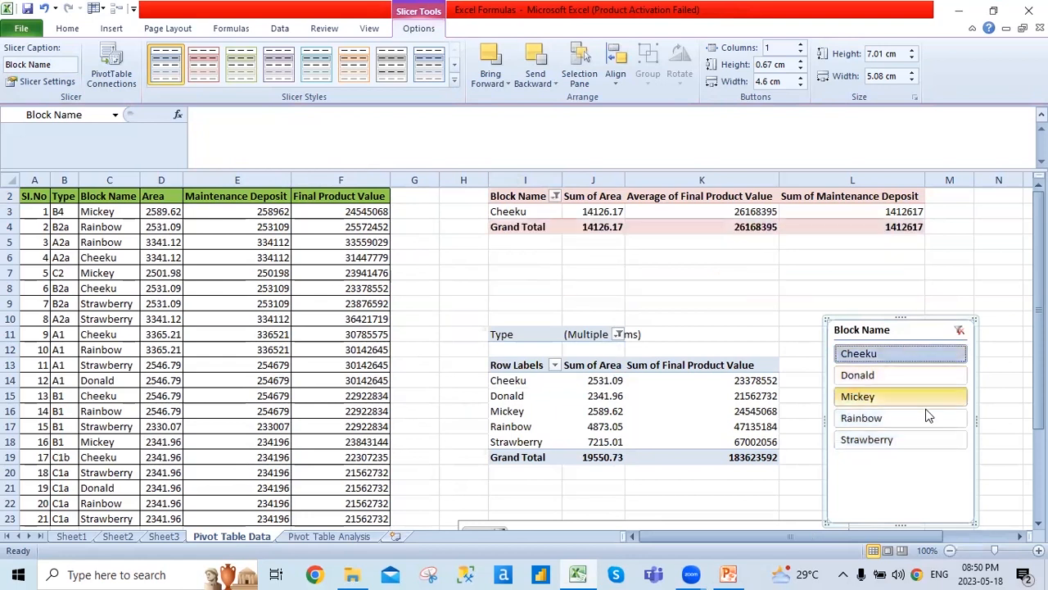
click(901, 379)
click(884, 398)
click(960, 330)
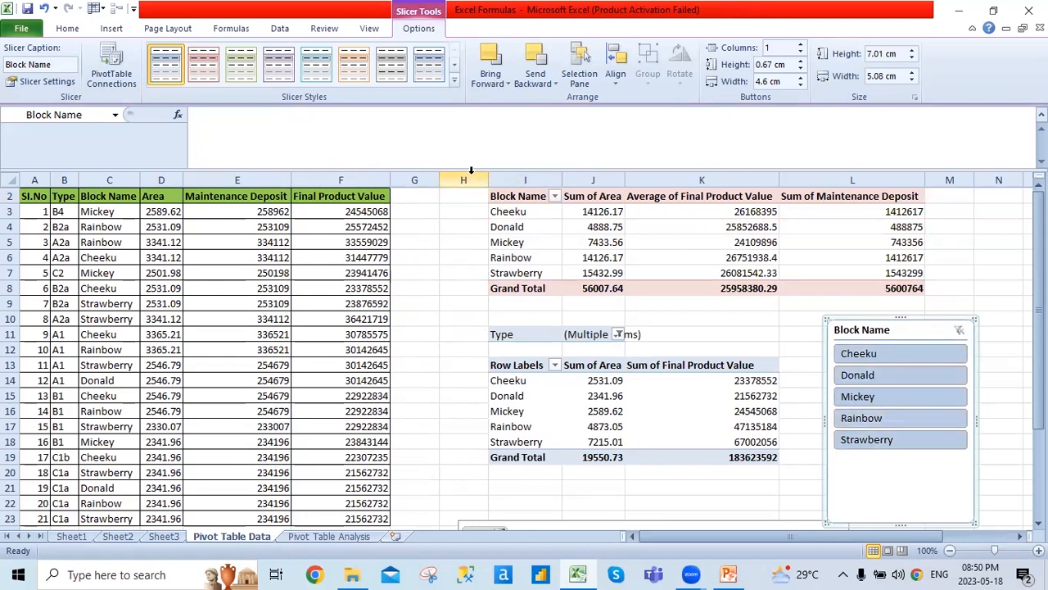
- Check which PivotTables are connected to the Block Name slicer and close the connections without changes
click(127, 81)
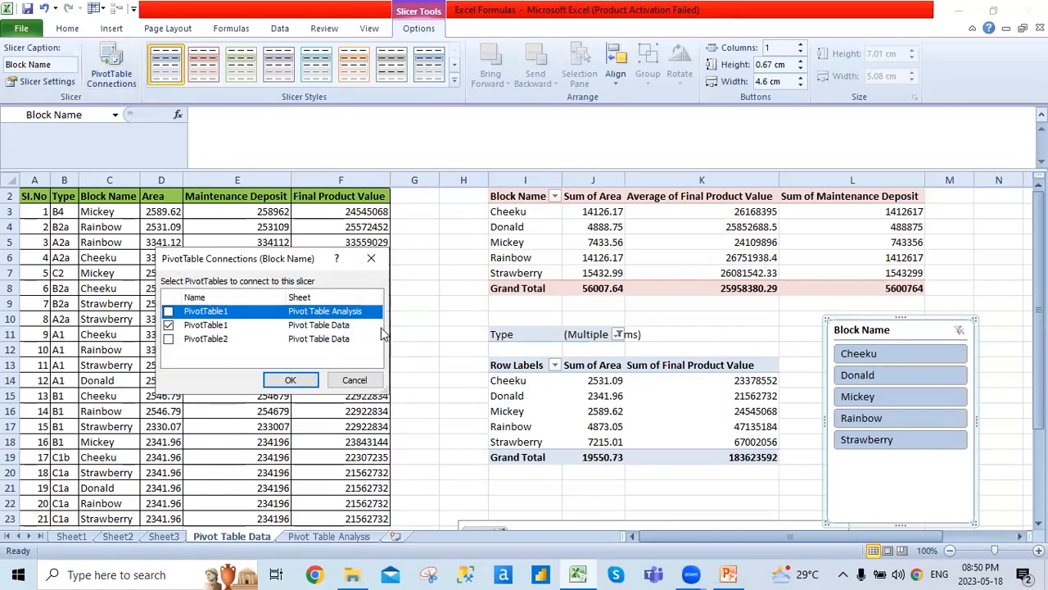
click(371, 258)
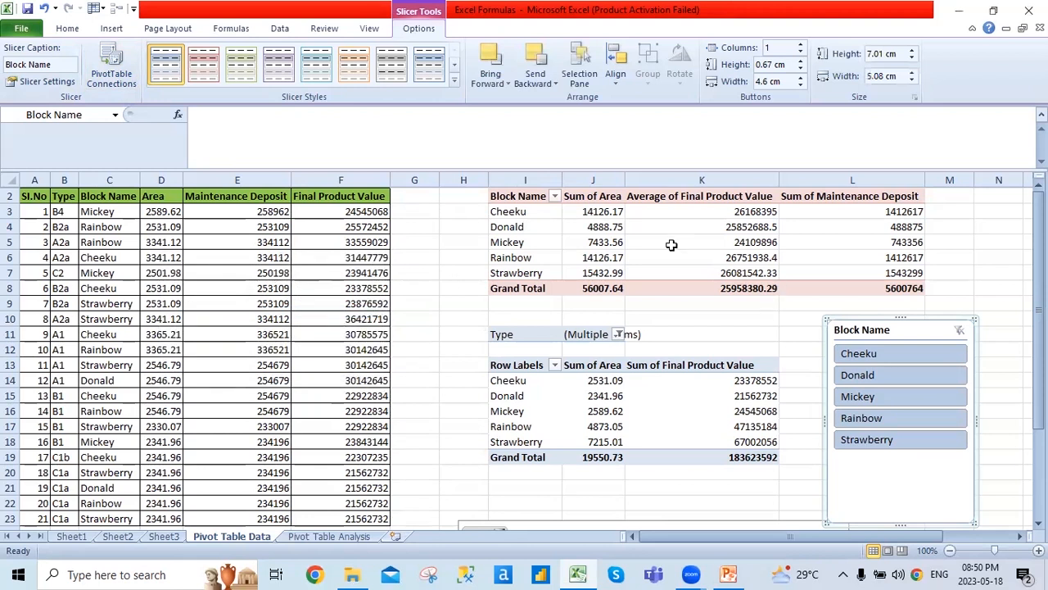
- Refresh the data of the first PivotTable from its Average of Final Product Value heading in K2
click(637, 203)
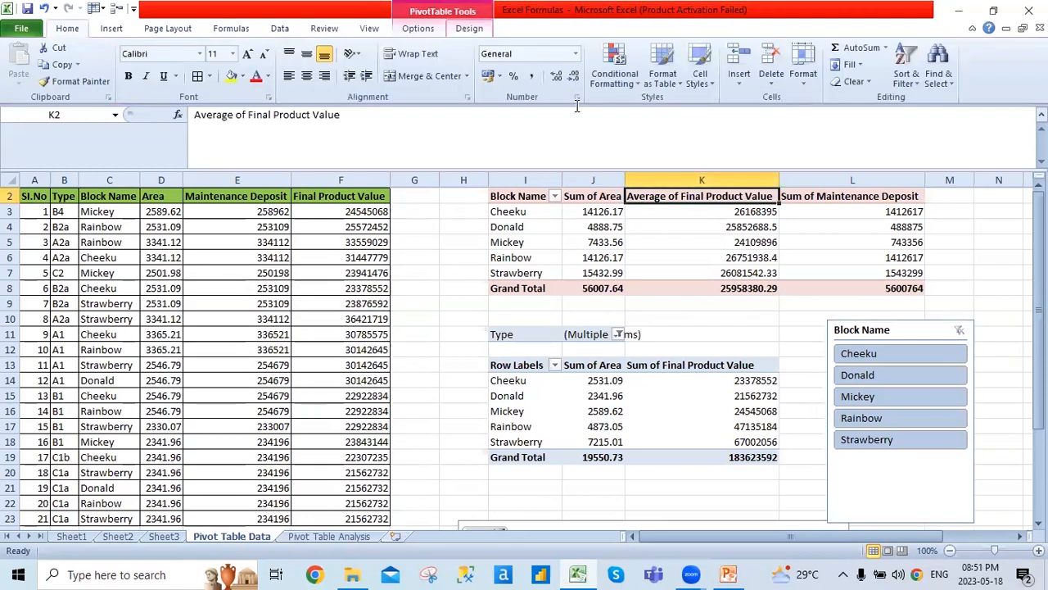
click(417, 28)
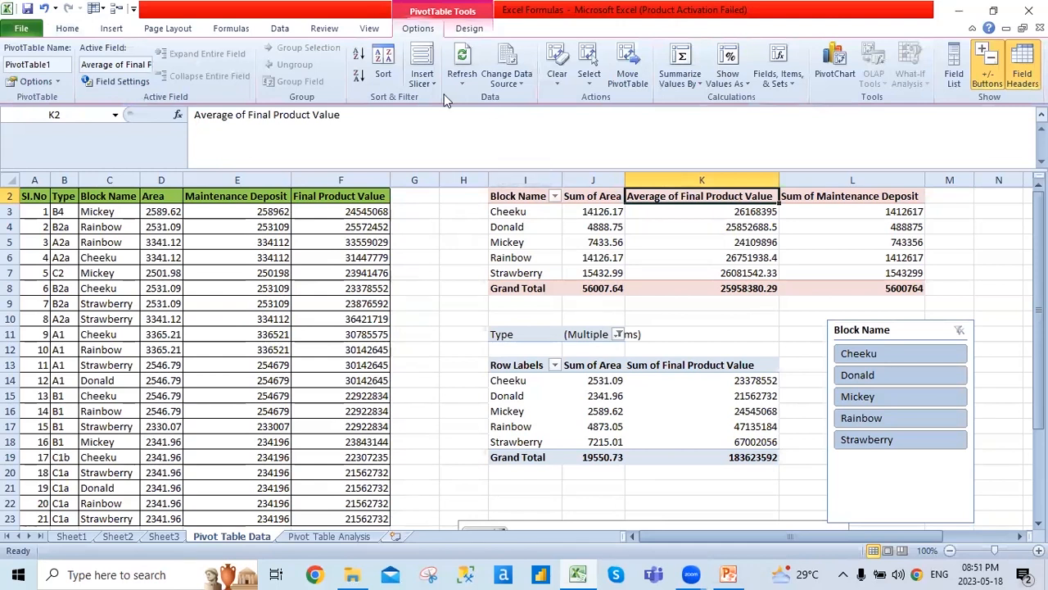
click(461, 85)
click(492, 117)
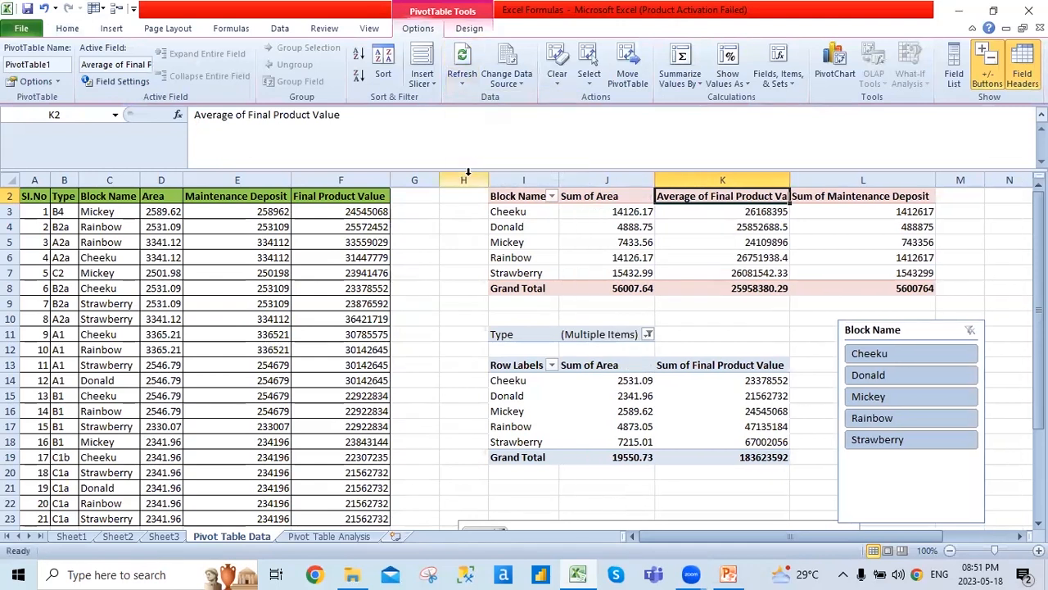
- Review the data source range of the first PivotTable and leave it unchanged
click(509, 80)
click(548, 100)
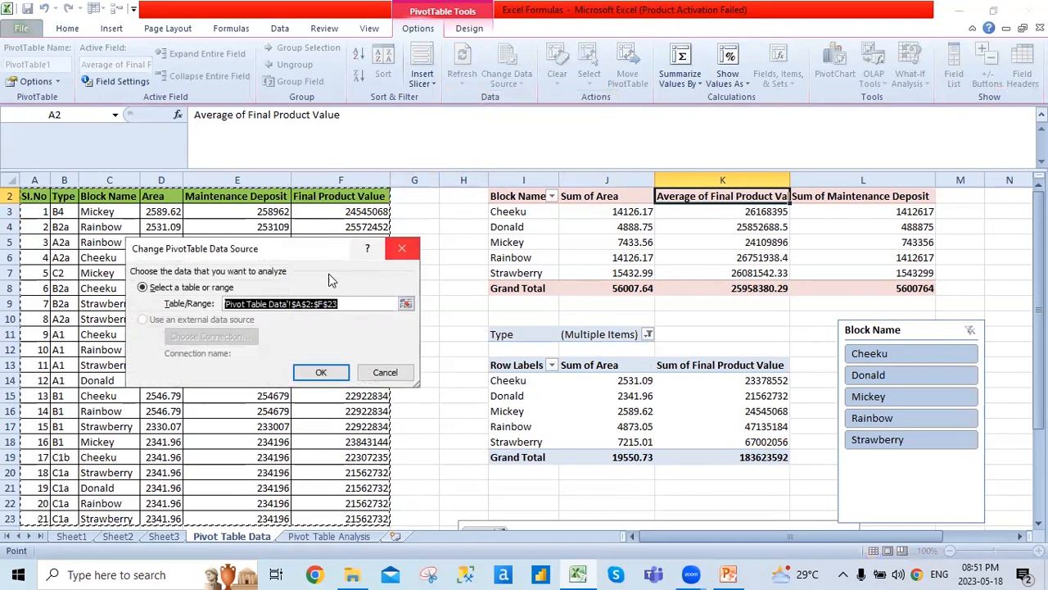
click(401, 248)
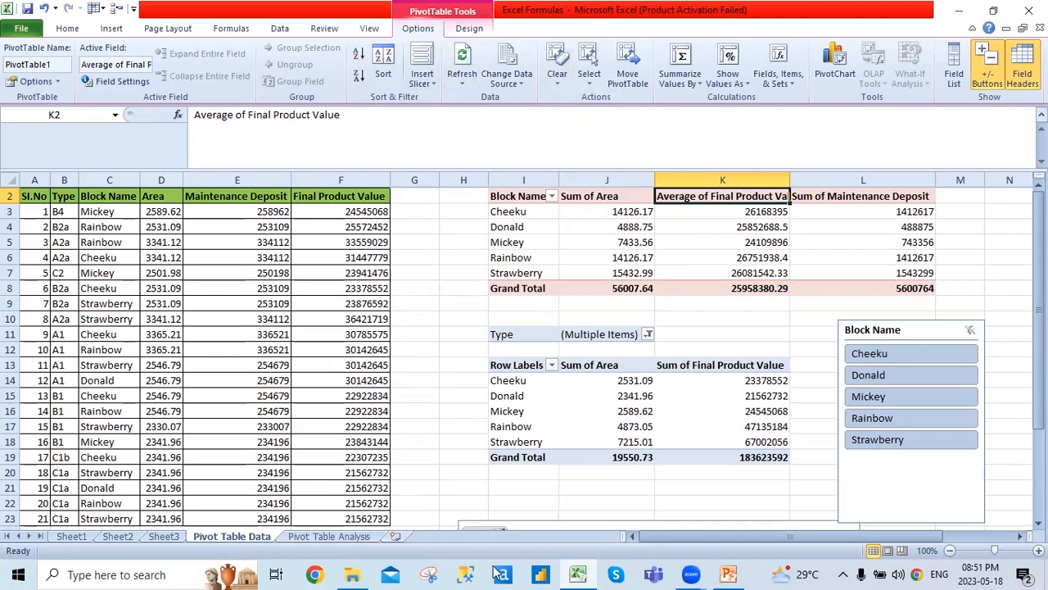
click(563, 82)
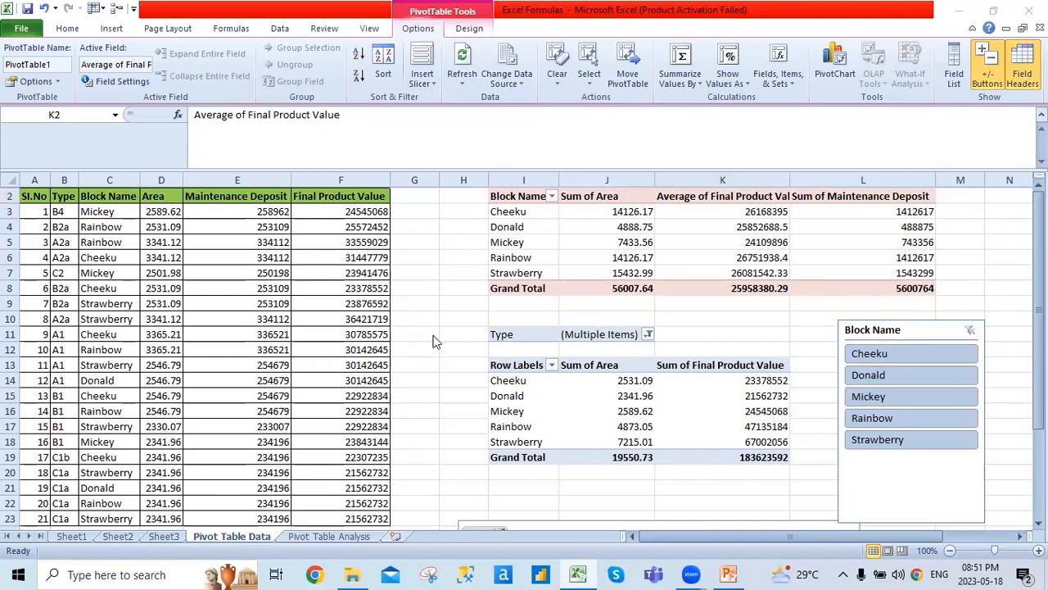
- Try the blue and orange styles on the PivotChart and apply the black-background style with blue and red series
scroll(606, 369, down, 6)
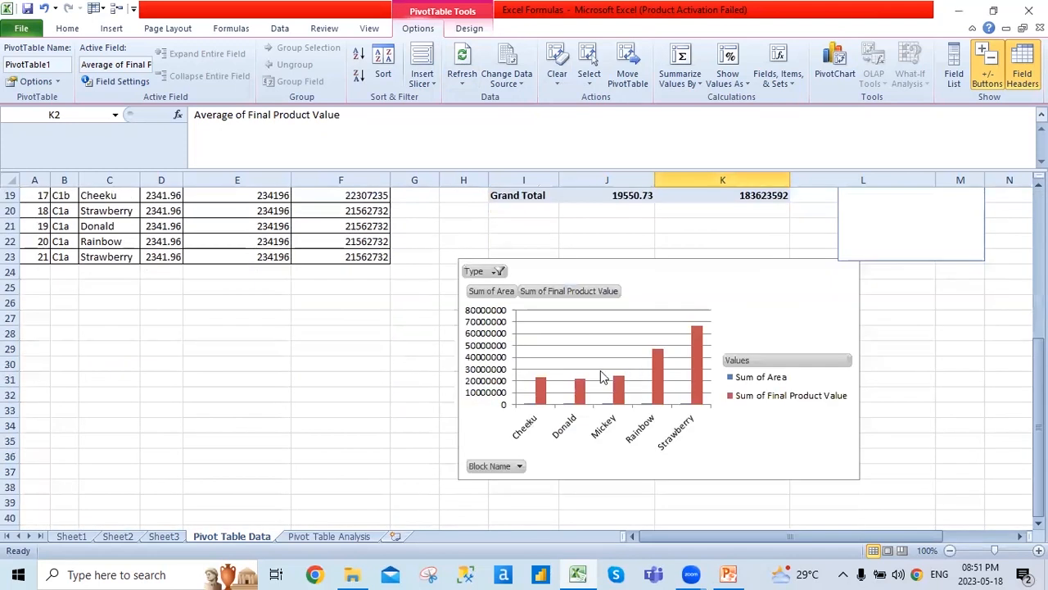
click(594, 274)
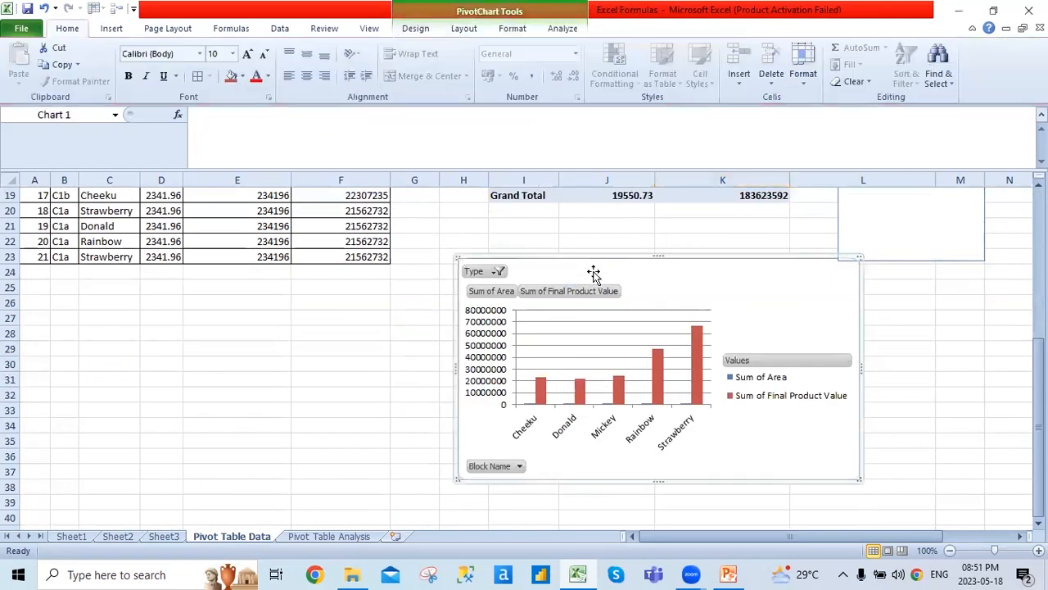
click(418, 36)
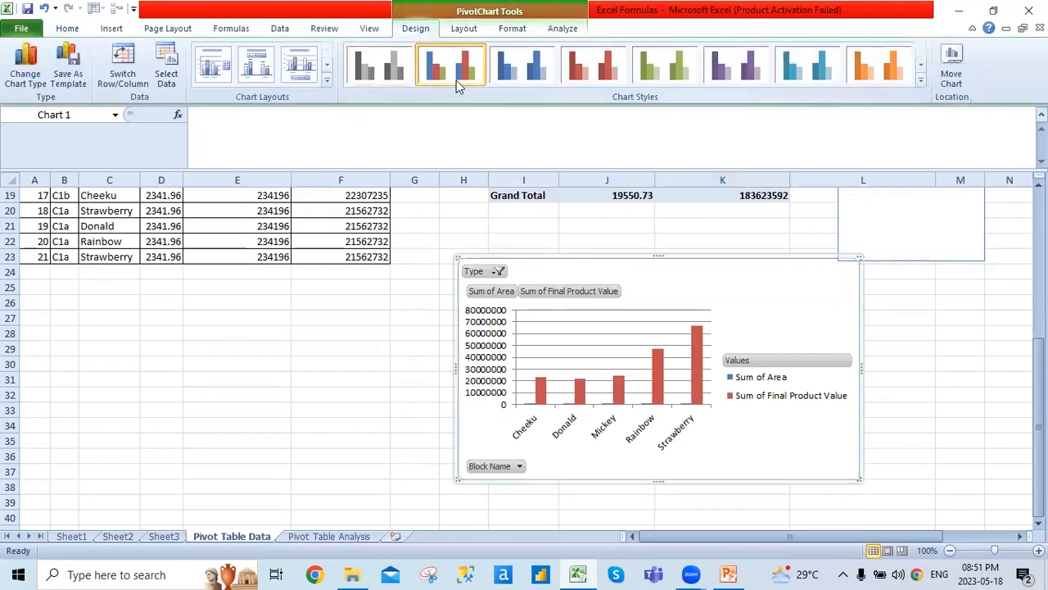
click(519, 81)
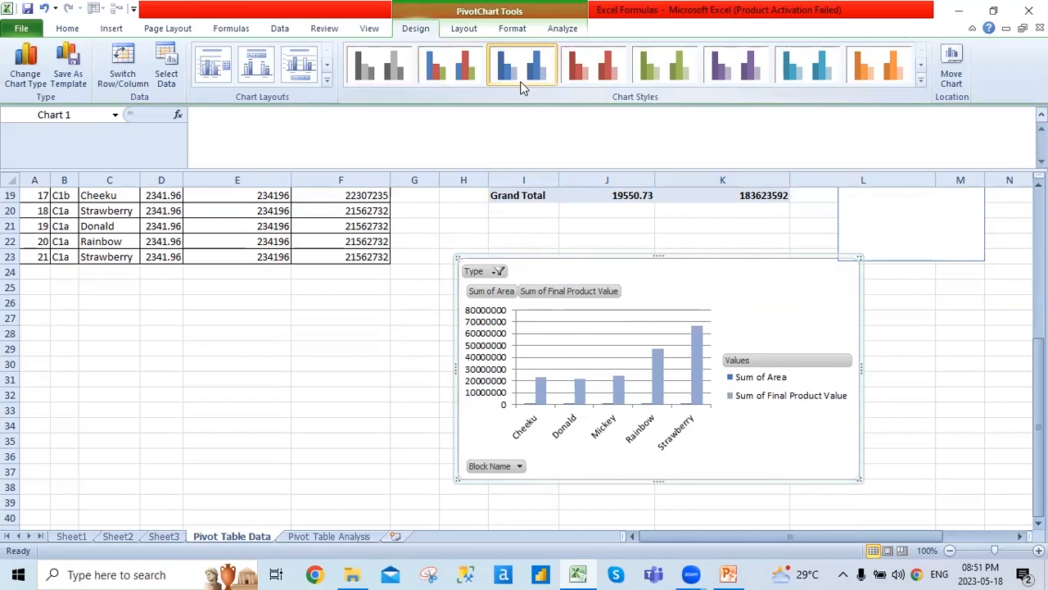
click(899, 80)
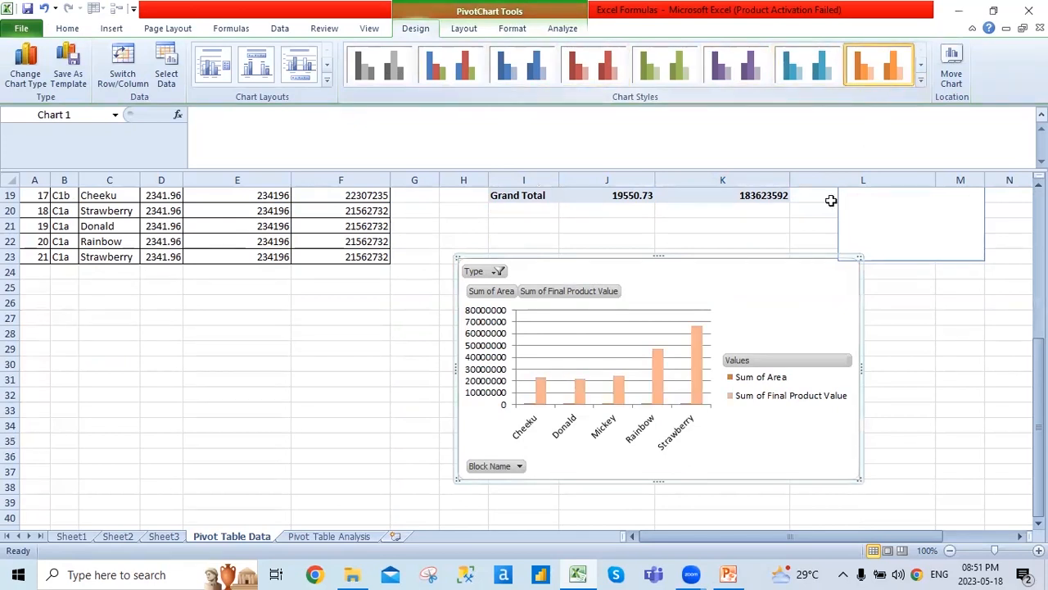
click(921, 80)
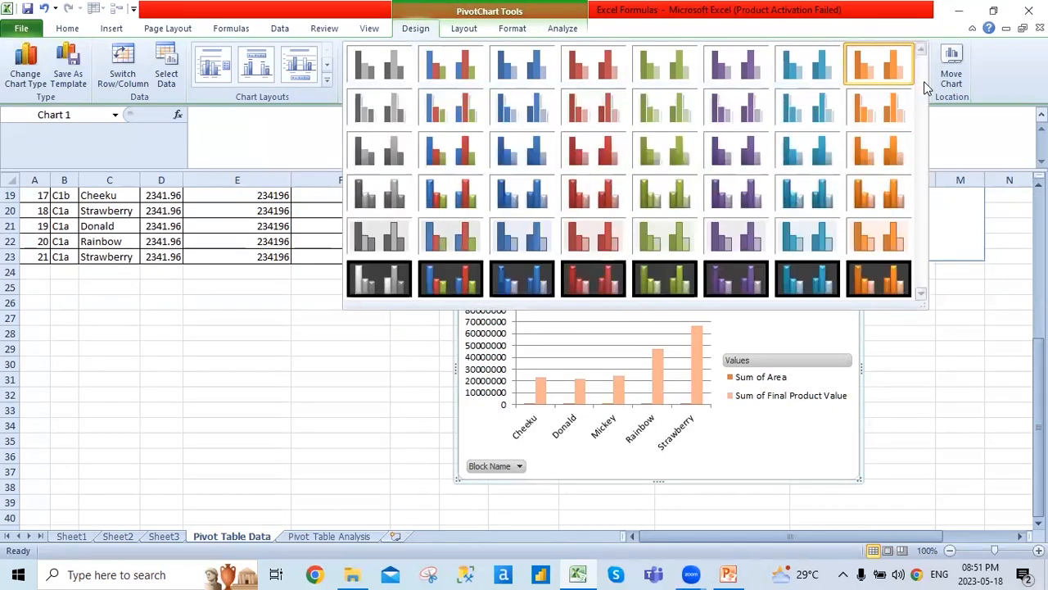
click(442, 277)
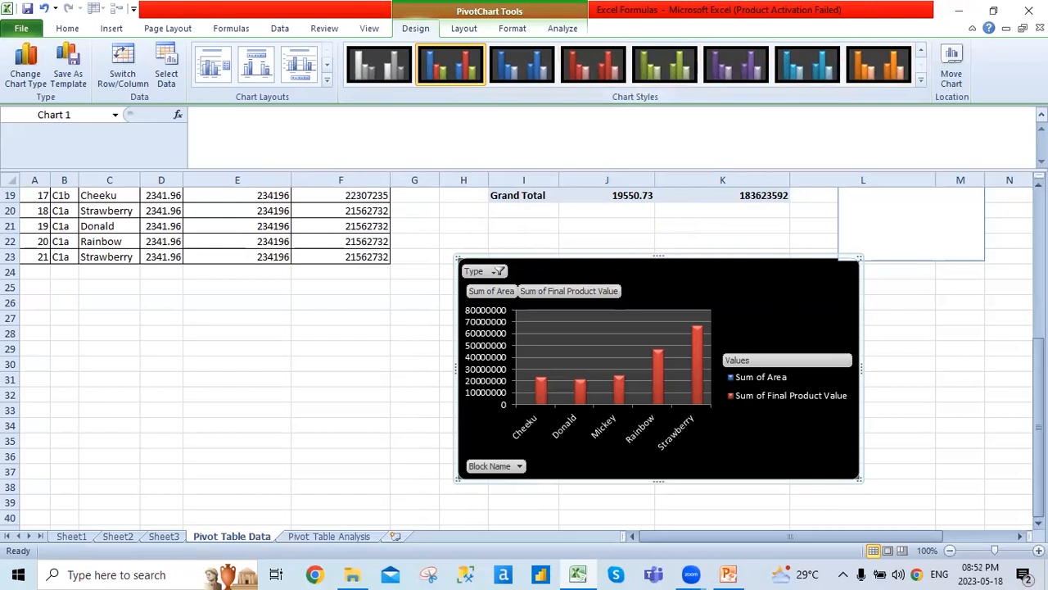
- Change the PivotChart's type from column to a line chart with markers
click(25, 79)
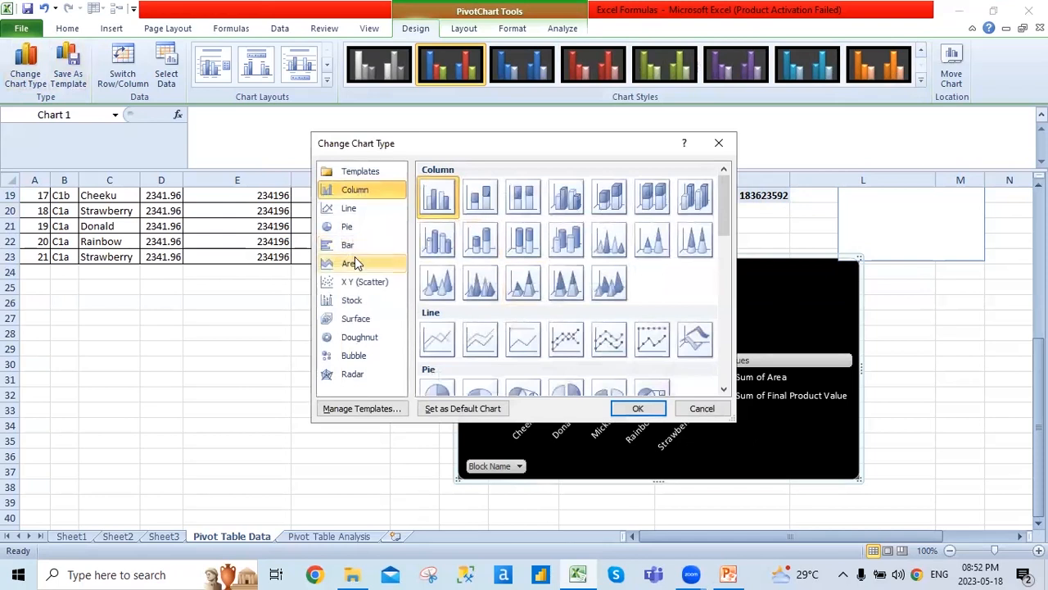
click(349, 208)
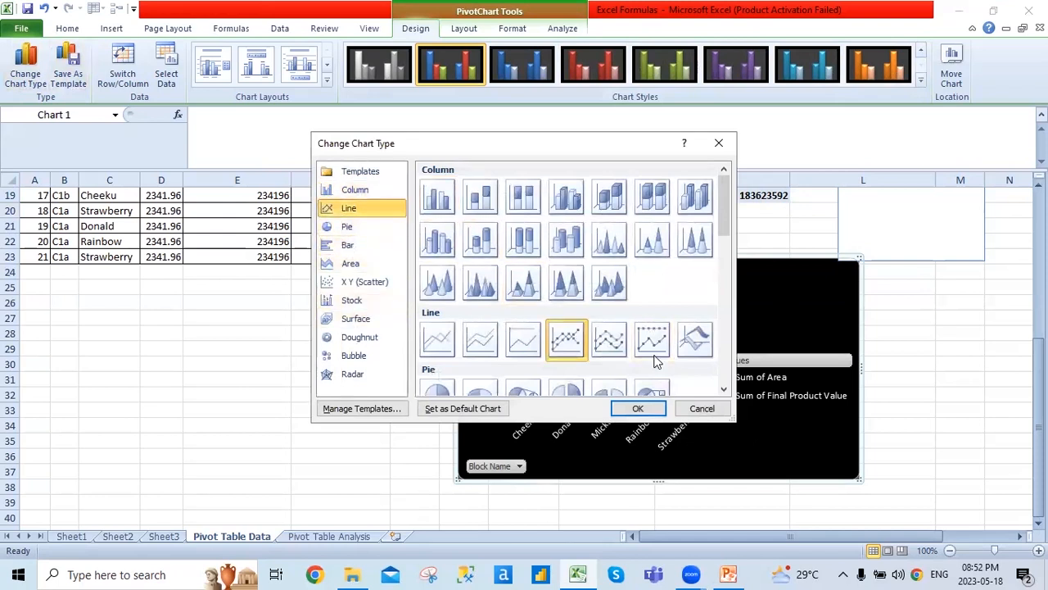
click(655, 409)
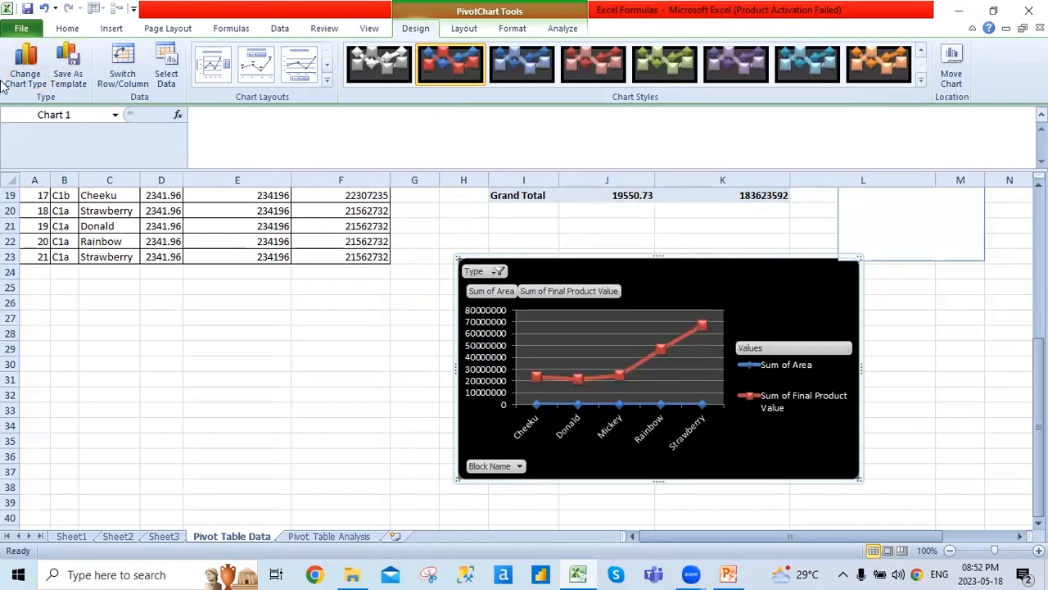
- Switch the PivotChart's rows and columns, look at its data source, and switch the rows and columns back
click(118, 78)
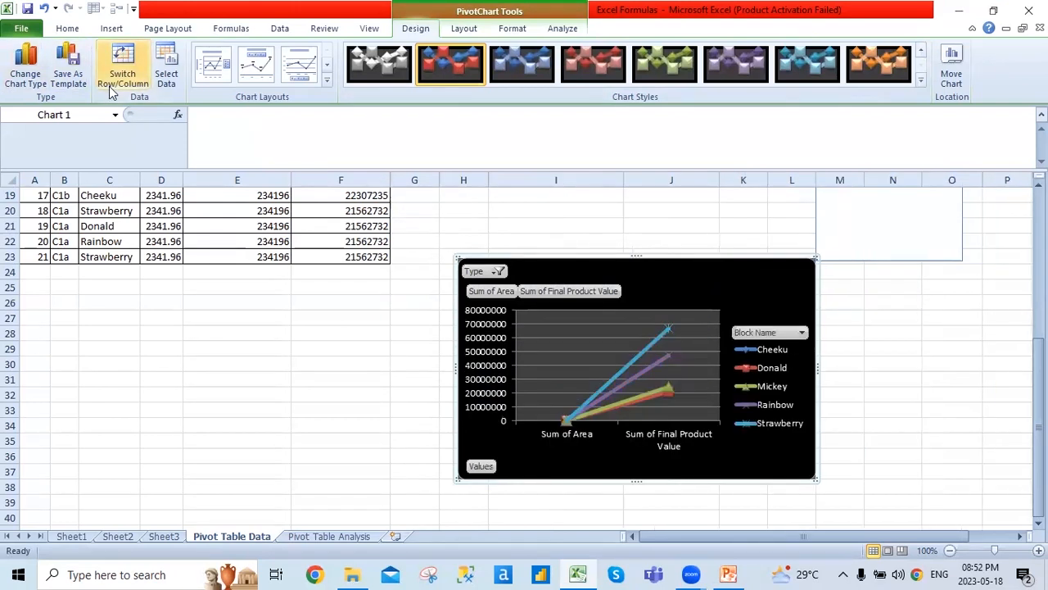
click(166, 67)
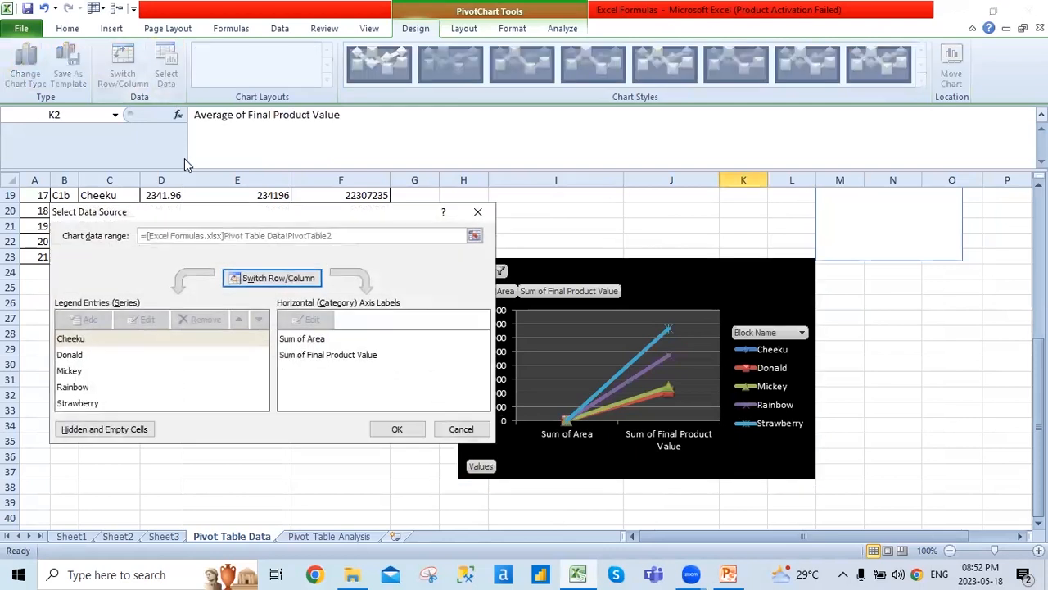
click(478, 212)
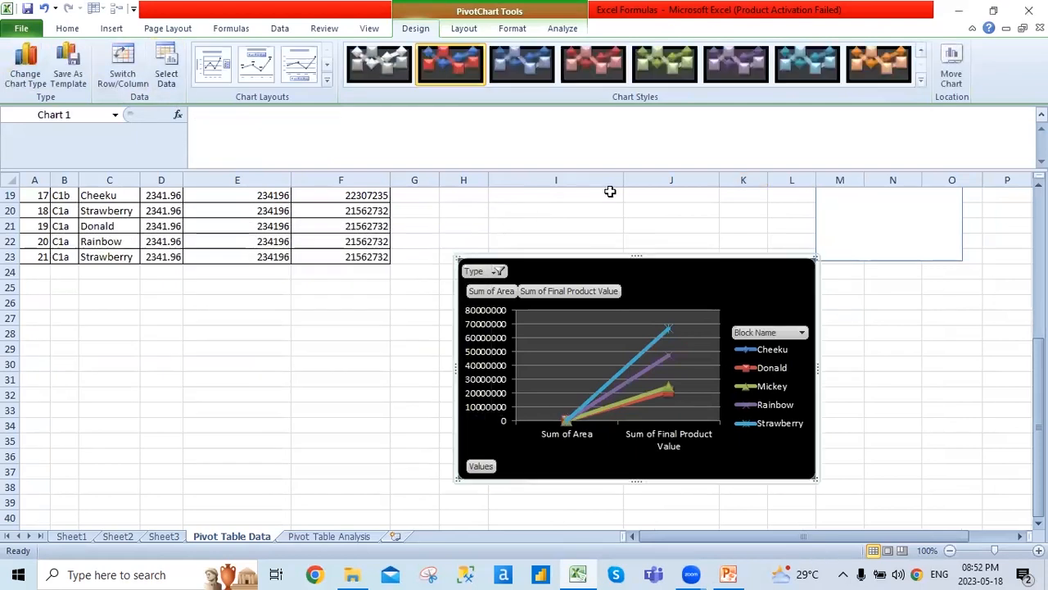
click(122, 78)
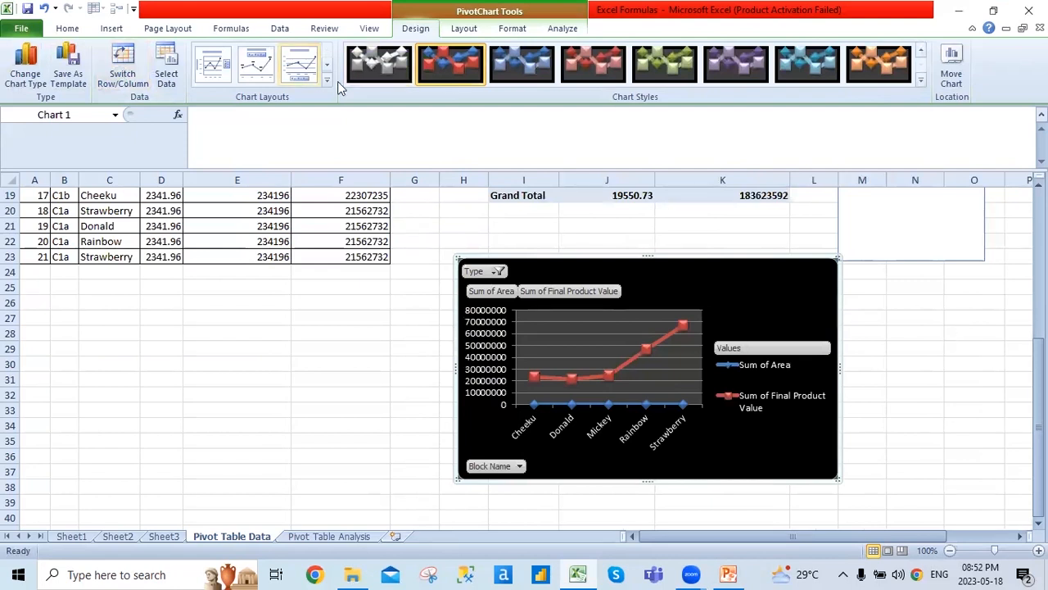
click(463, 28)
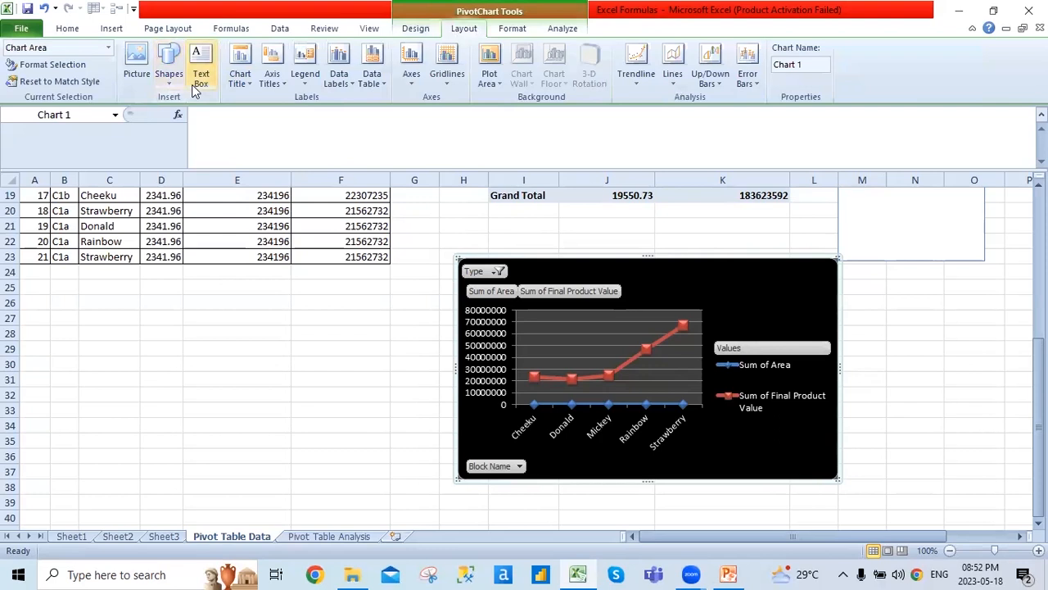
click(240, 77)
click(249, 80)
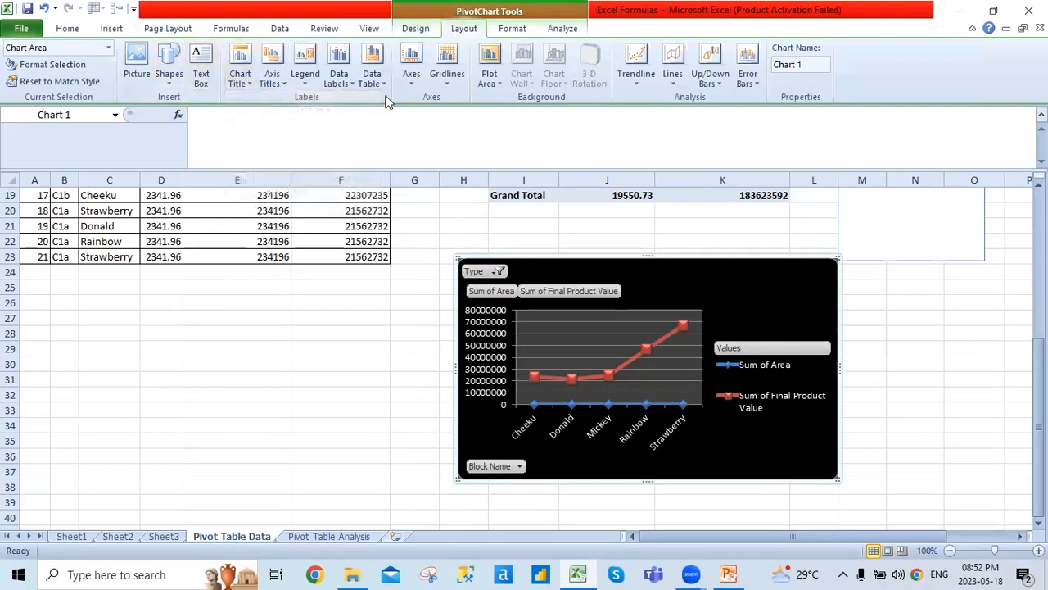
click(503, 30)
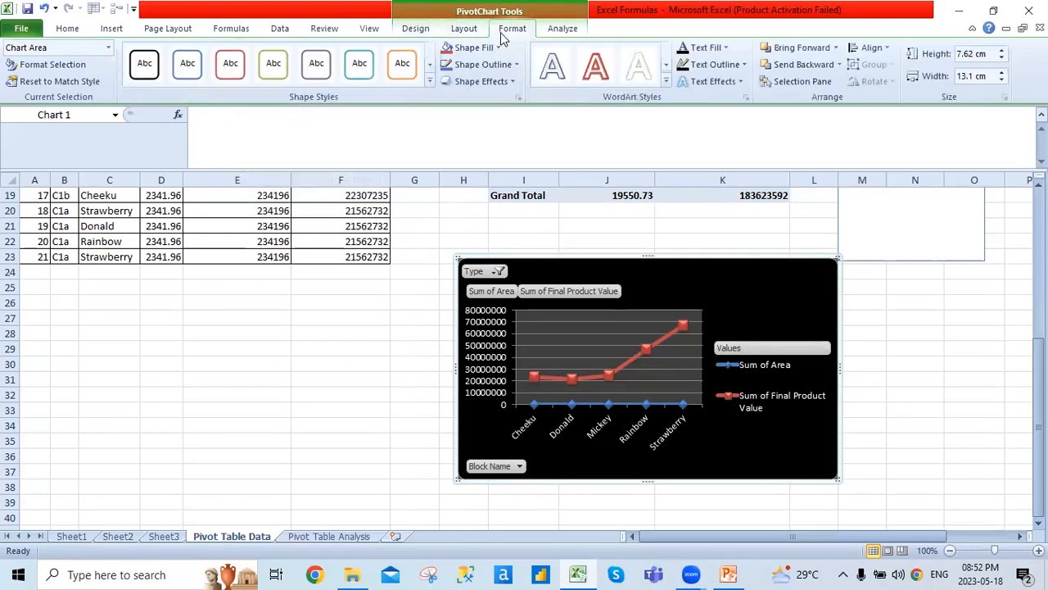
- Insert a slicer for the Type field of the PivotChart and move it into the empty area beside the chart
click(542, 33)
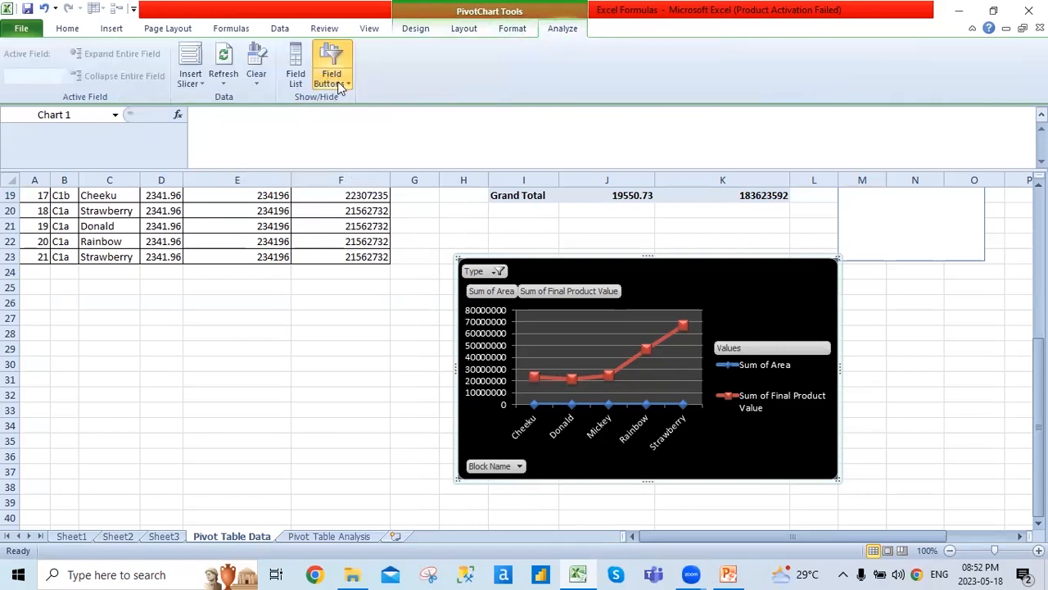
click(194, 81)
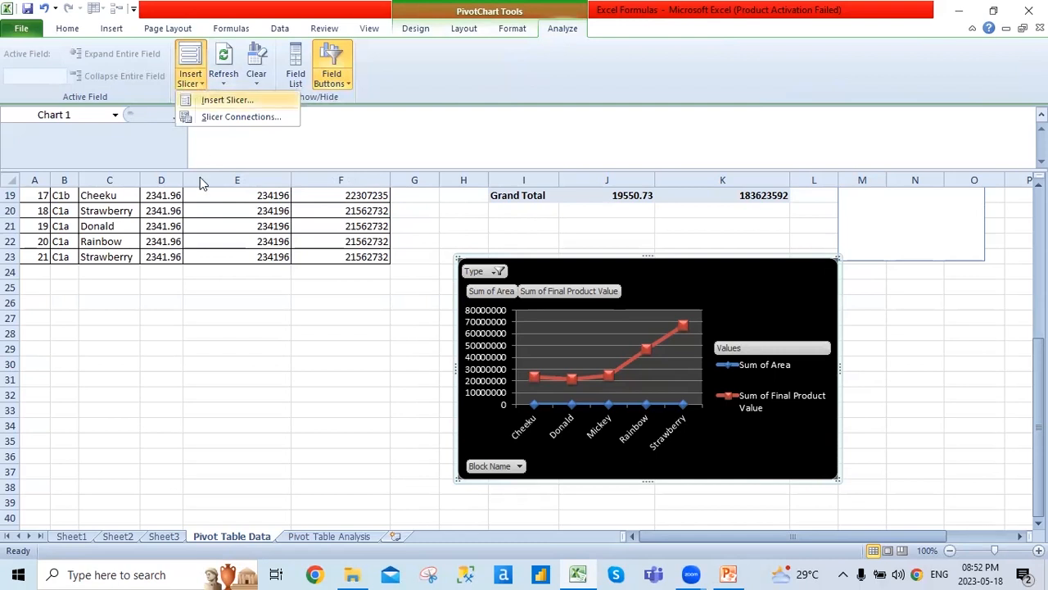
click(221, 100)
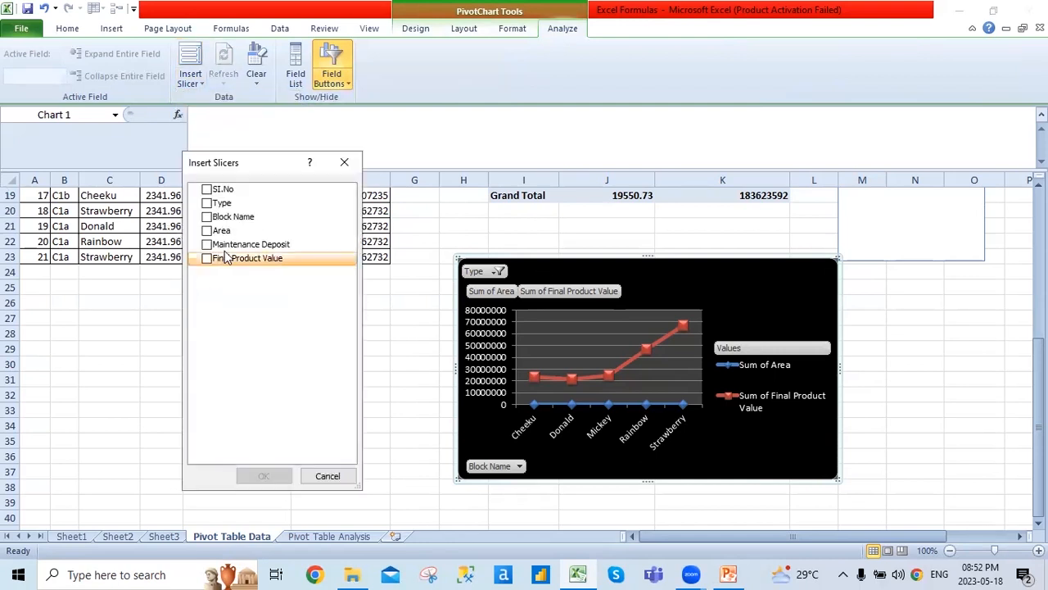
click(207, 203)
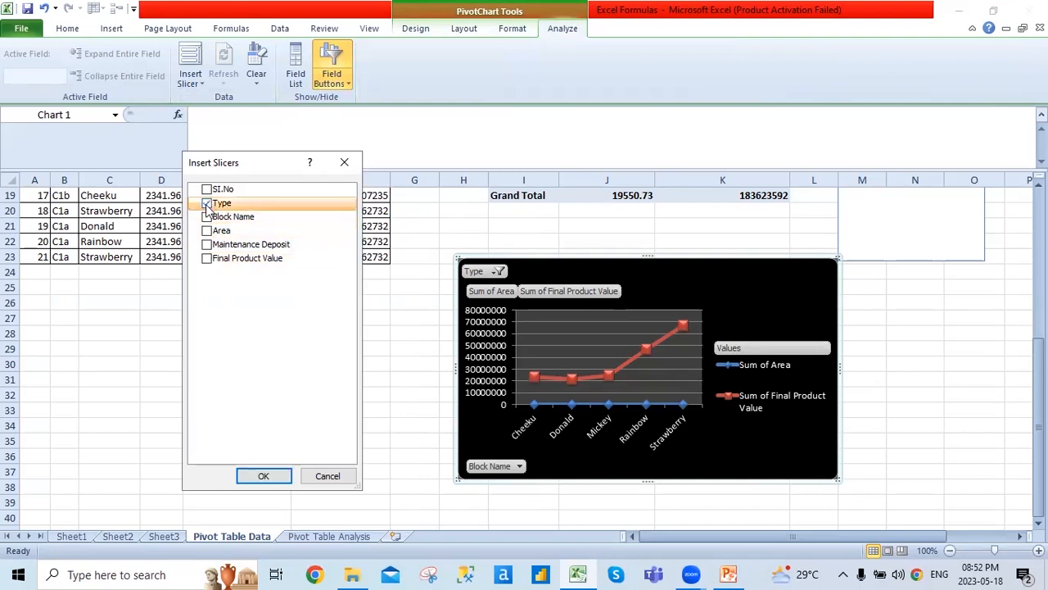
click(263, 477)
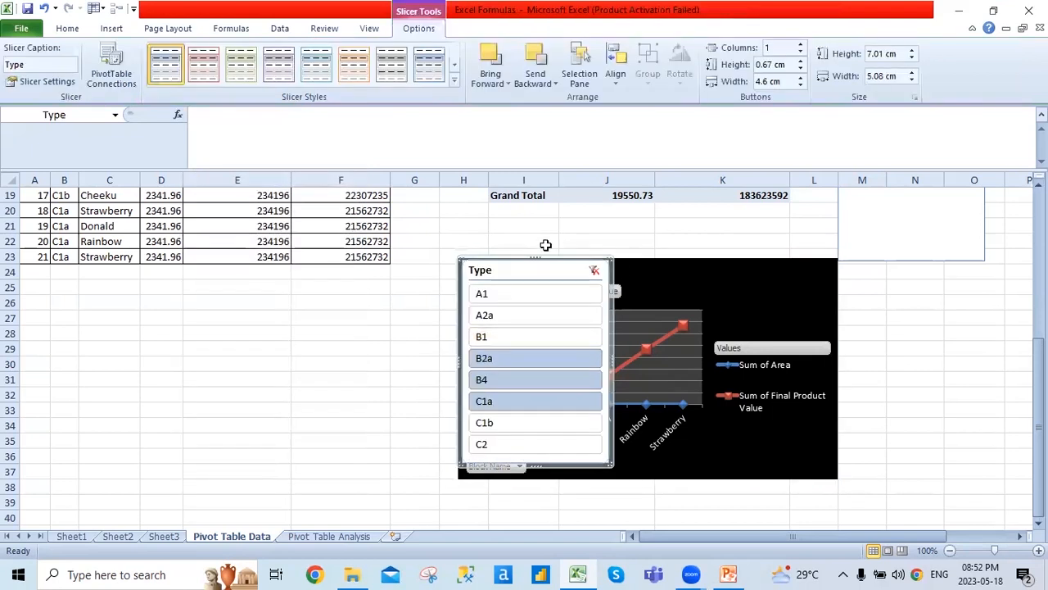
drag(484, 279, 328, 278)
- Try filtering the PivotChart by types A1, A2a, B1 and B2a in turn, return to A1, and clear the slicer's filter
click(317, 299)
click(317, 318)
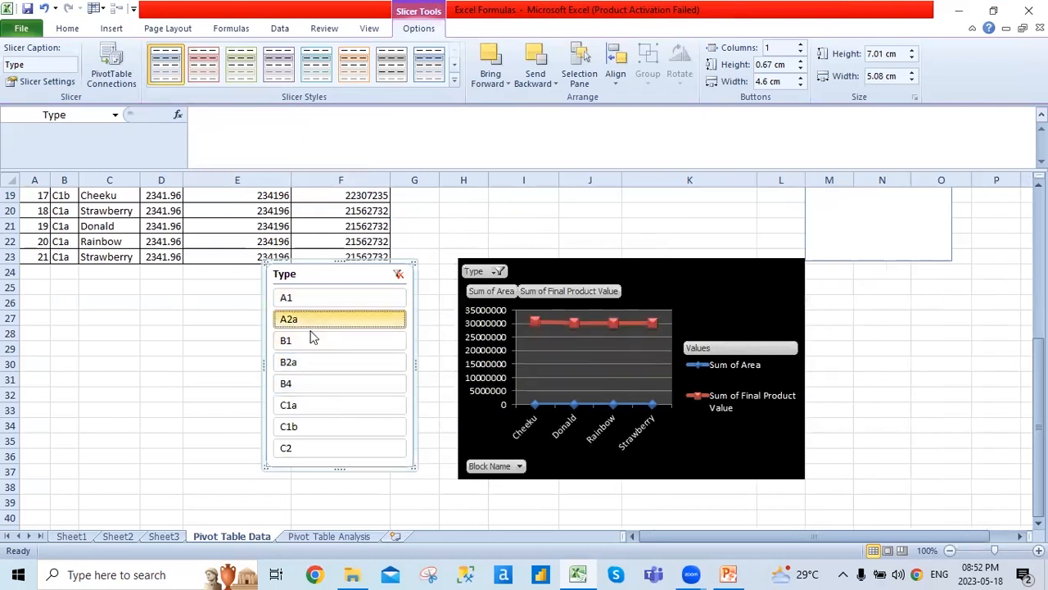
click(309, 341)
click(299, 362)
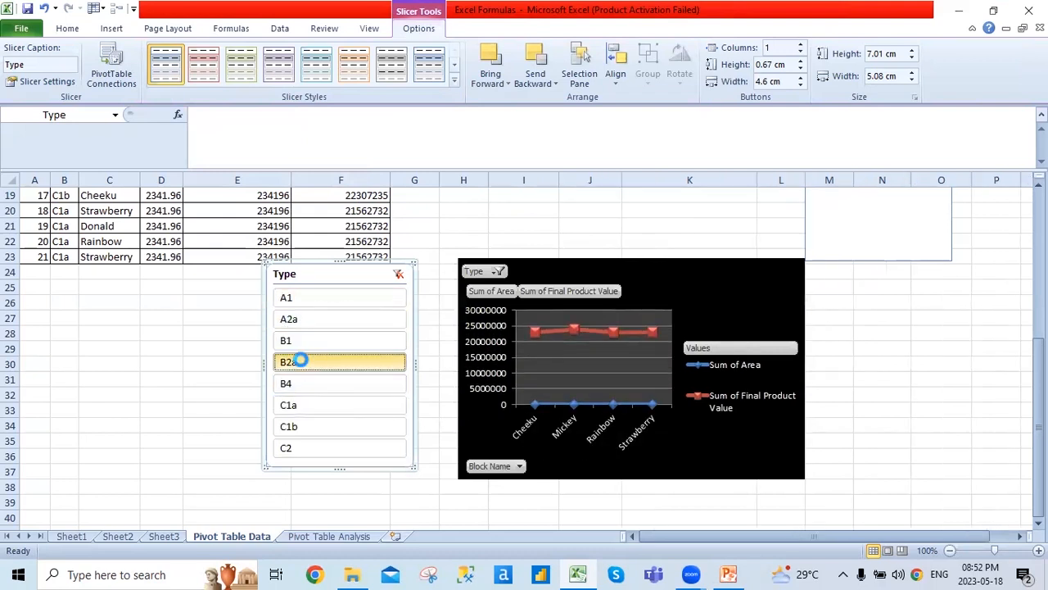
click(293, 299)
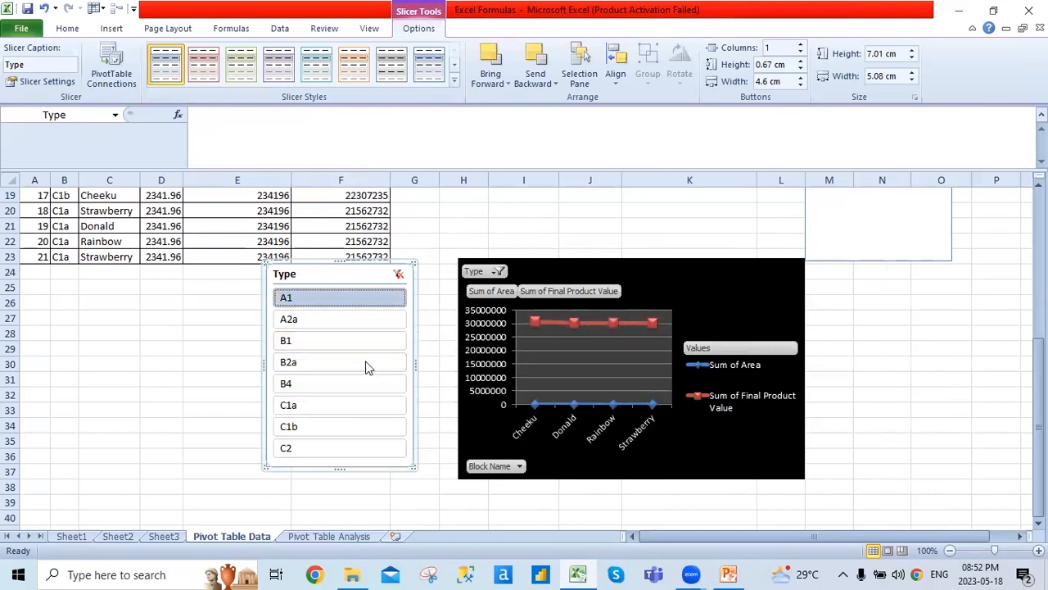
click(399, 275)
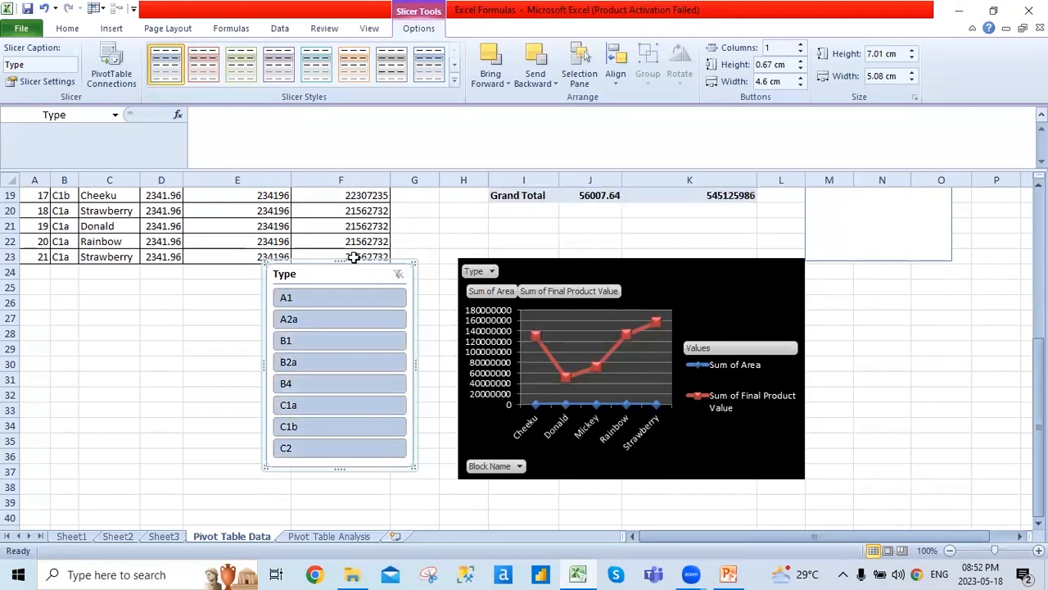
- Connect the Type slicer to both tables named PivotTable1, on the Pivot Table Analysis and Pivot Table Data sheets, in addition to PivotTable2
click(492, 271)
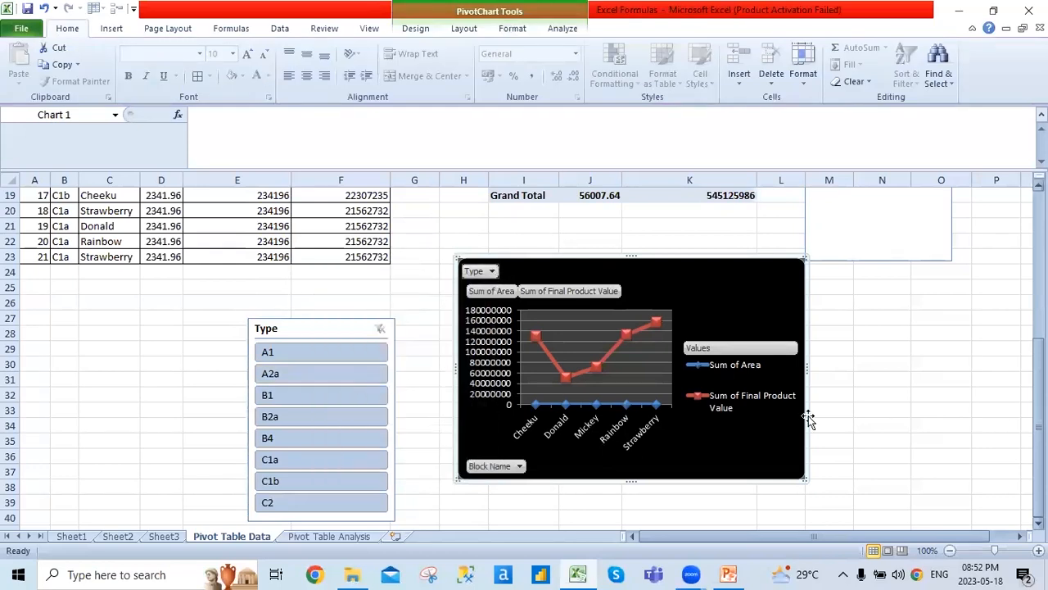
scroll(806, 412, up, 5)
scroll(806, 412, down, 1)
scroll(806, 412, down, 3)
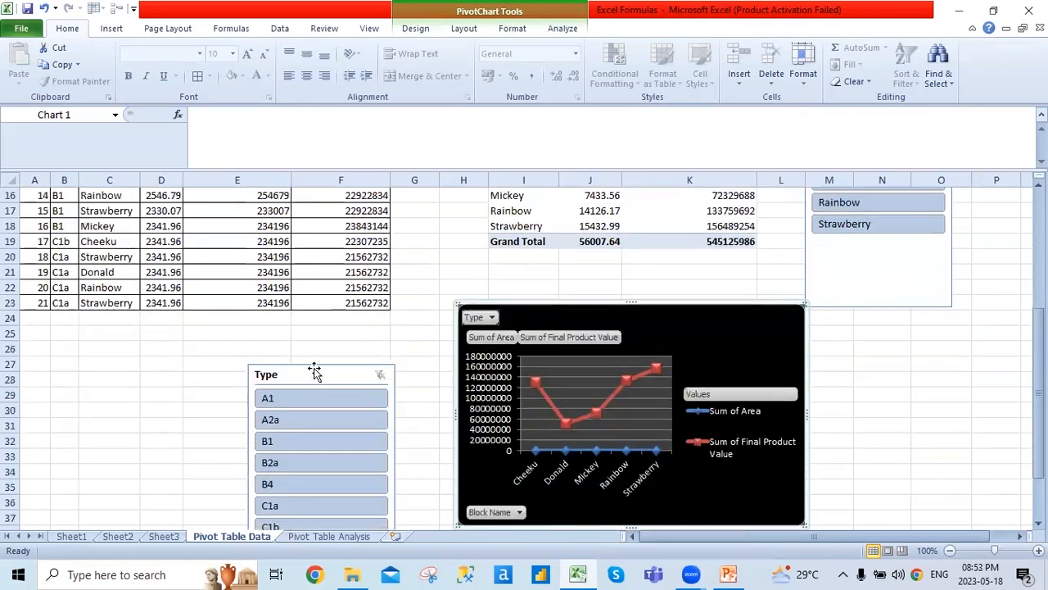
right_click(316, 369)
click(305, 374)
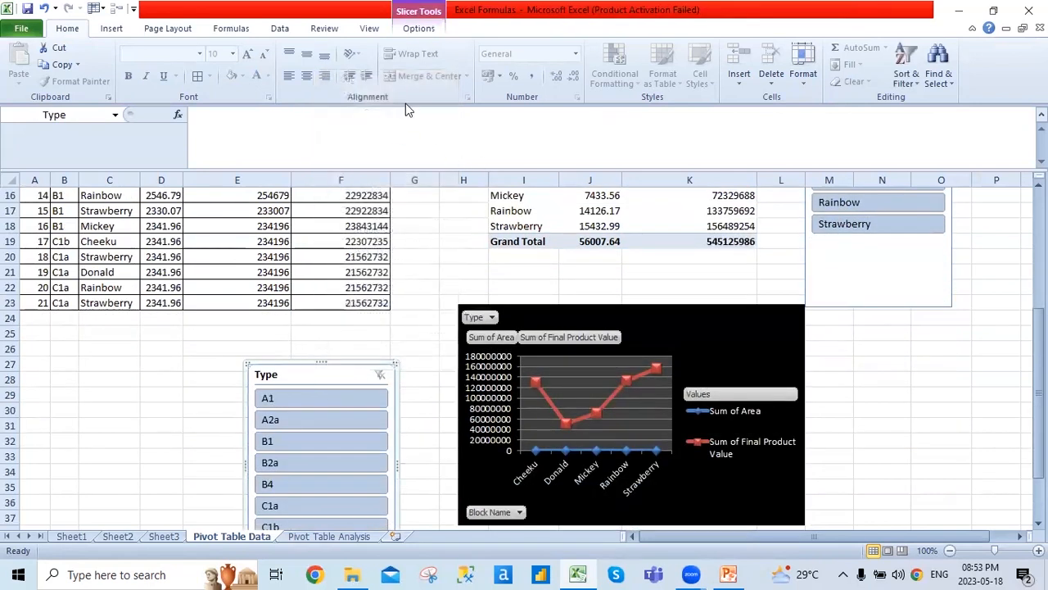
click(419, 29)
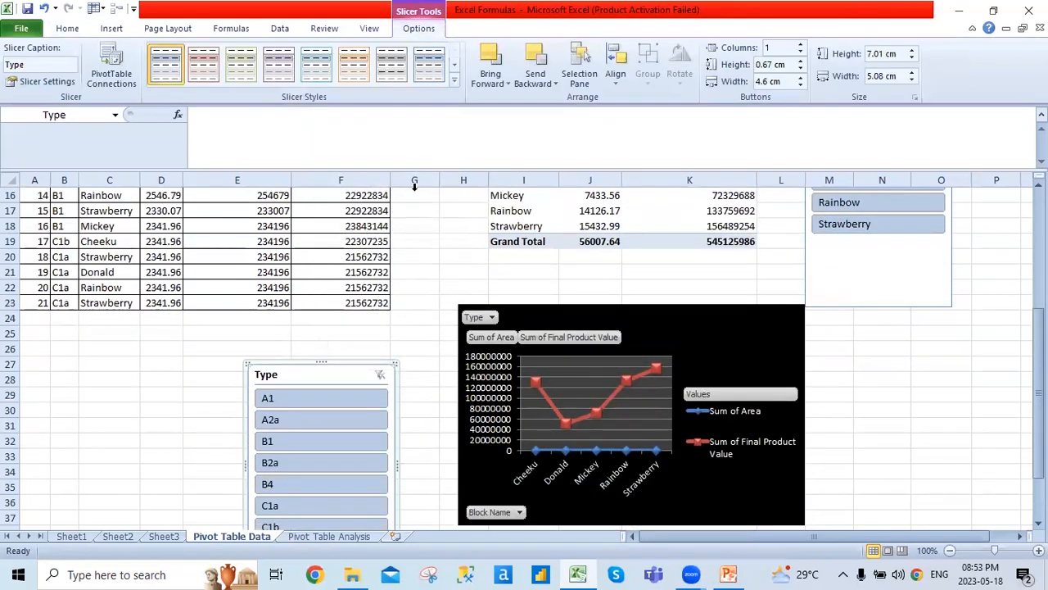
click(128, 86)
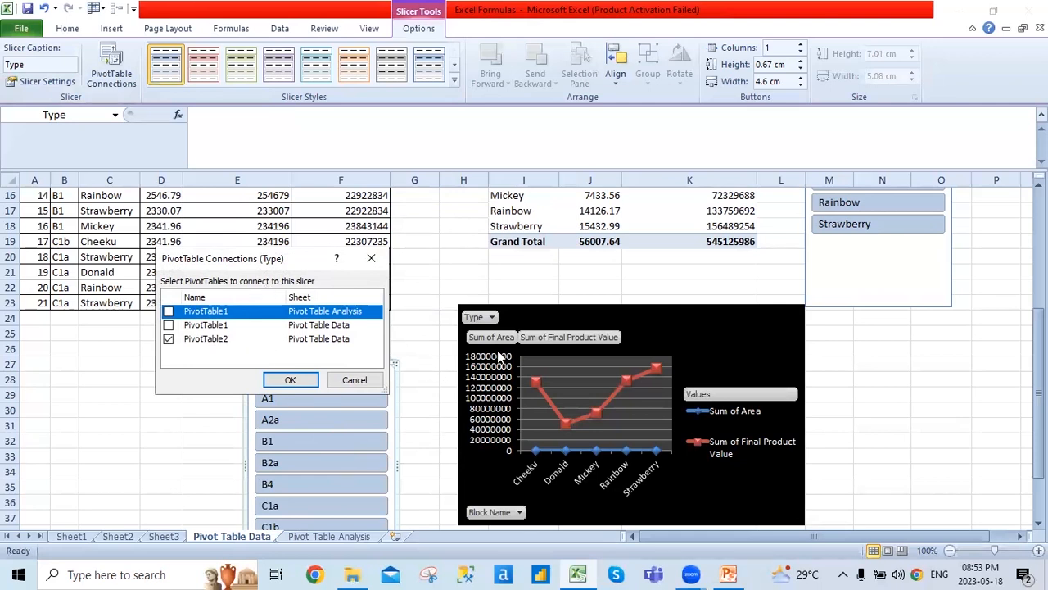
click(168, 325)
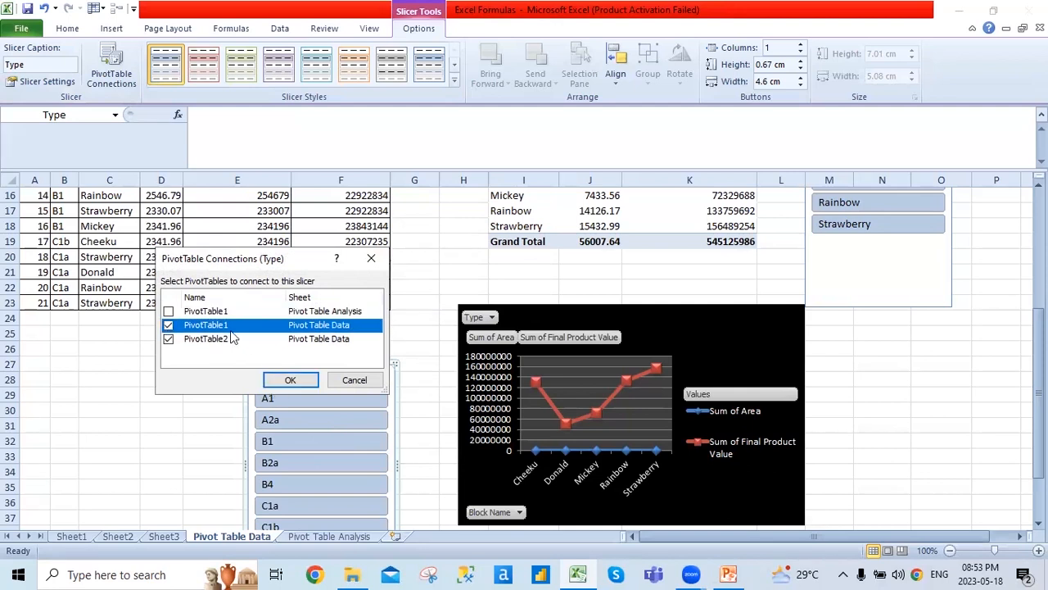
click(168, 311)
click(289, 380)
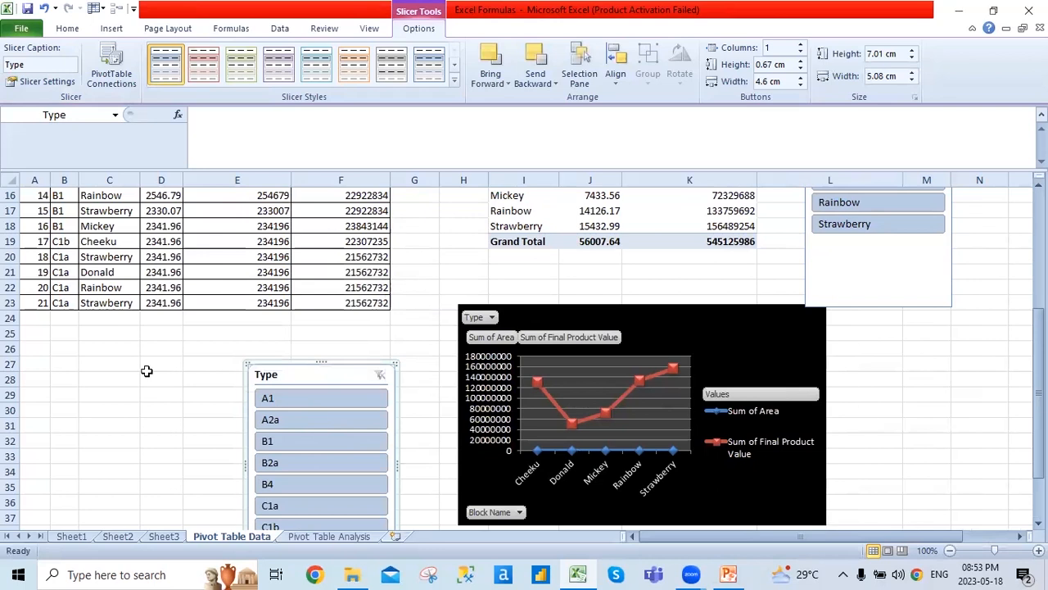
- Alternate the Type slicer between A1 and A2a to compare the connected tables and chart, leaving them filtered to A2a
click(284, 397)
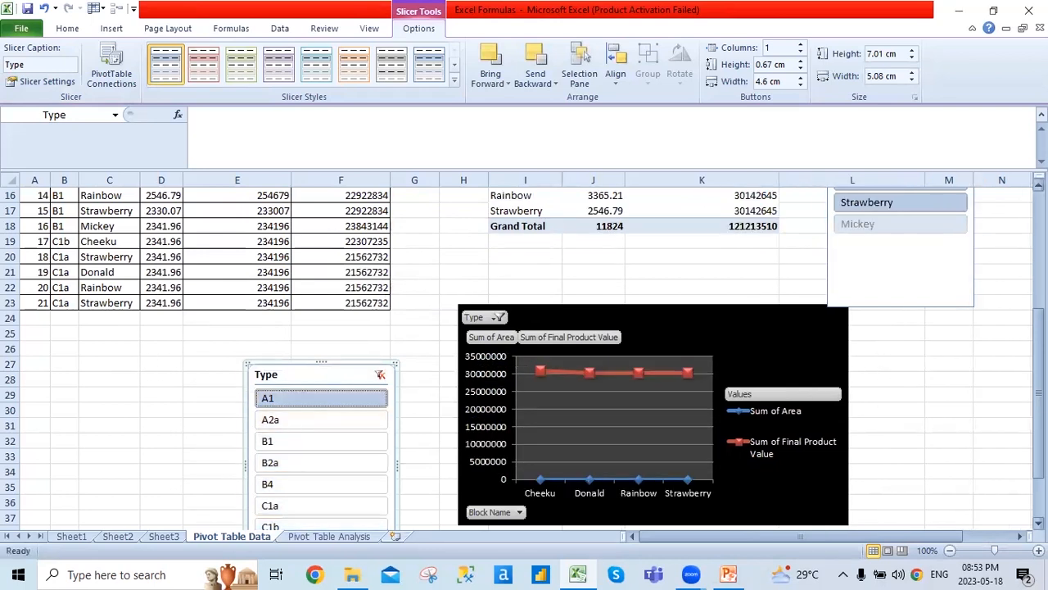
drag(1038, 414, 1038, 377)
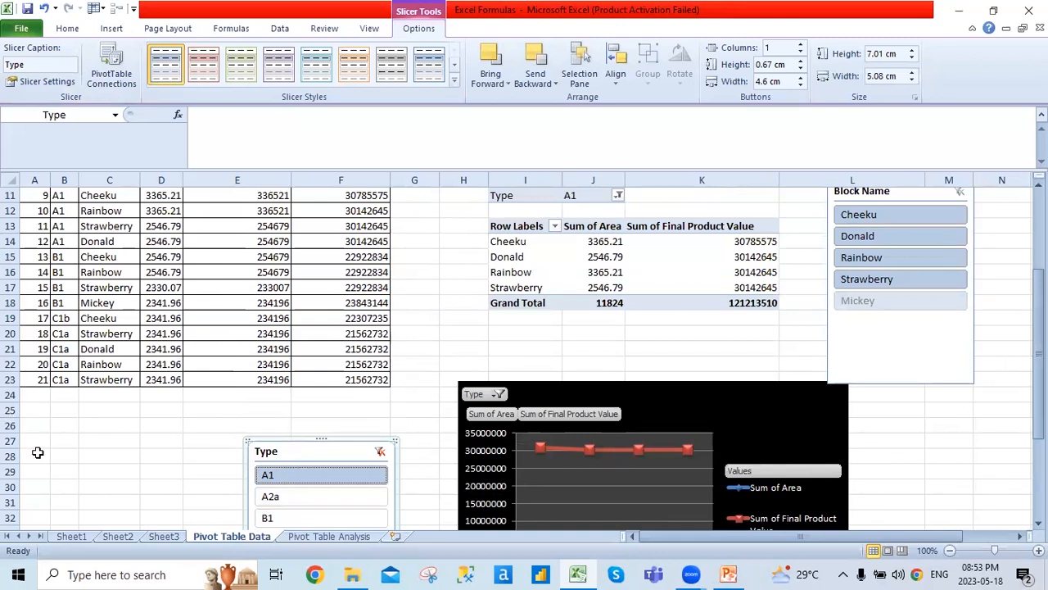
click(273, 496)
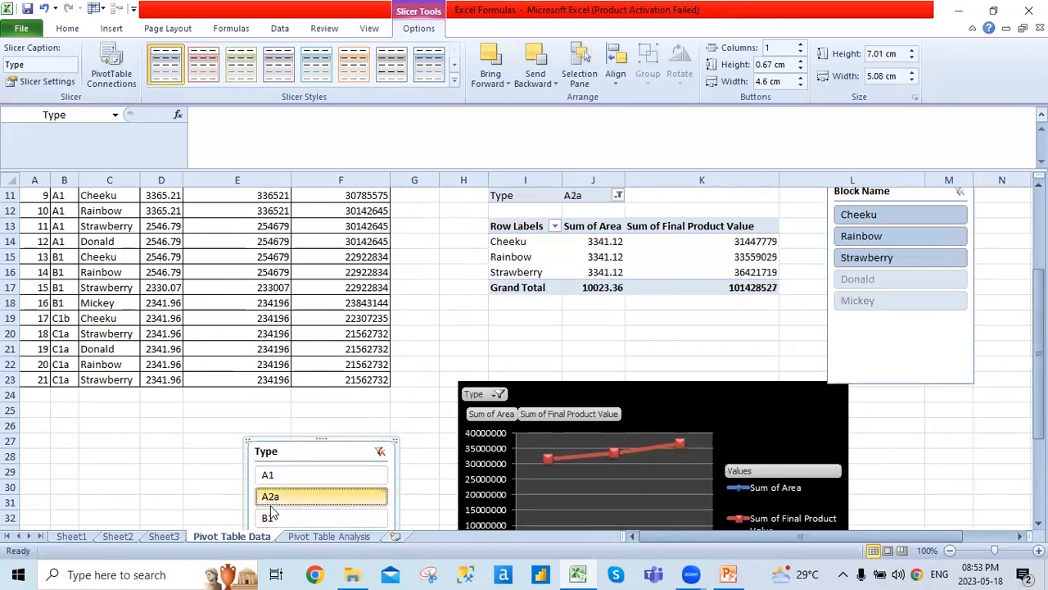
click(274, 475)
click(287, 497)
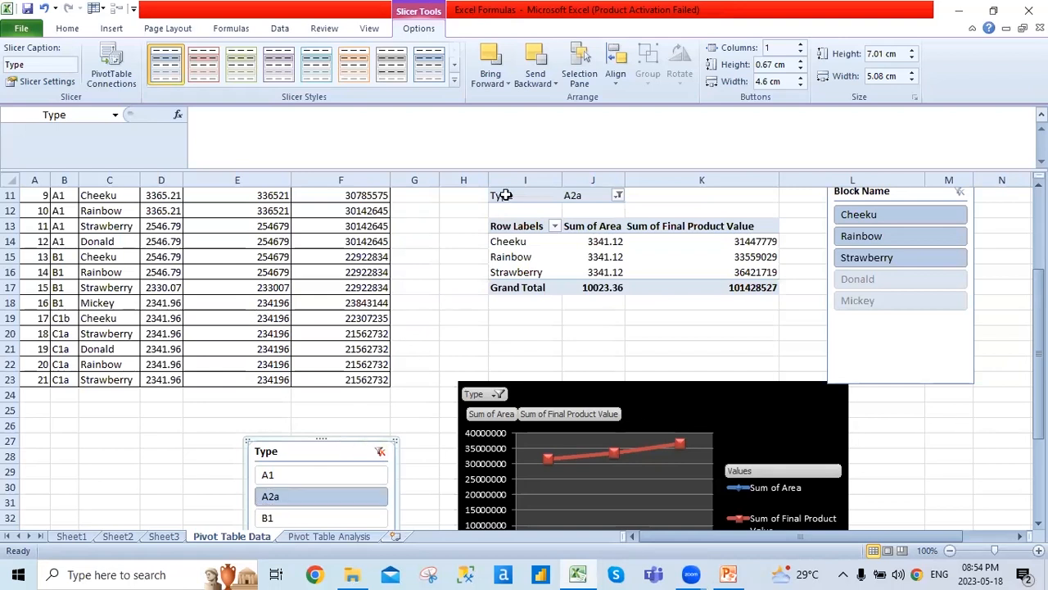
- Apply the red light style to the Type slicer and bring the slicer forward one level
click(197, 77)
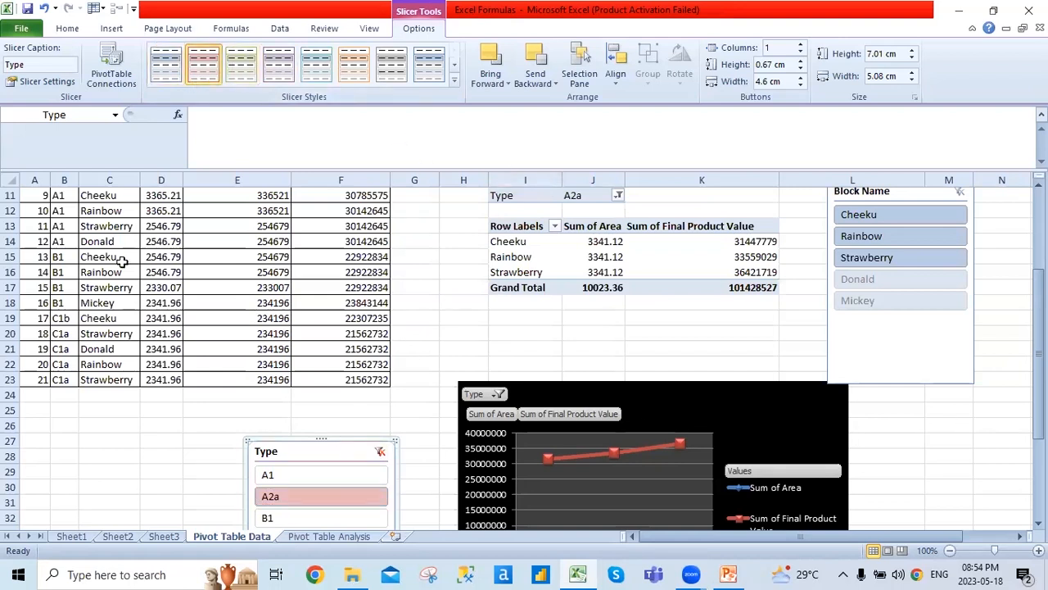
click(492, 85)
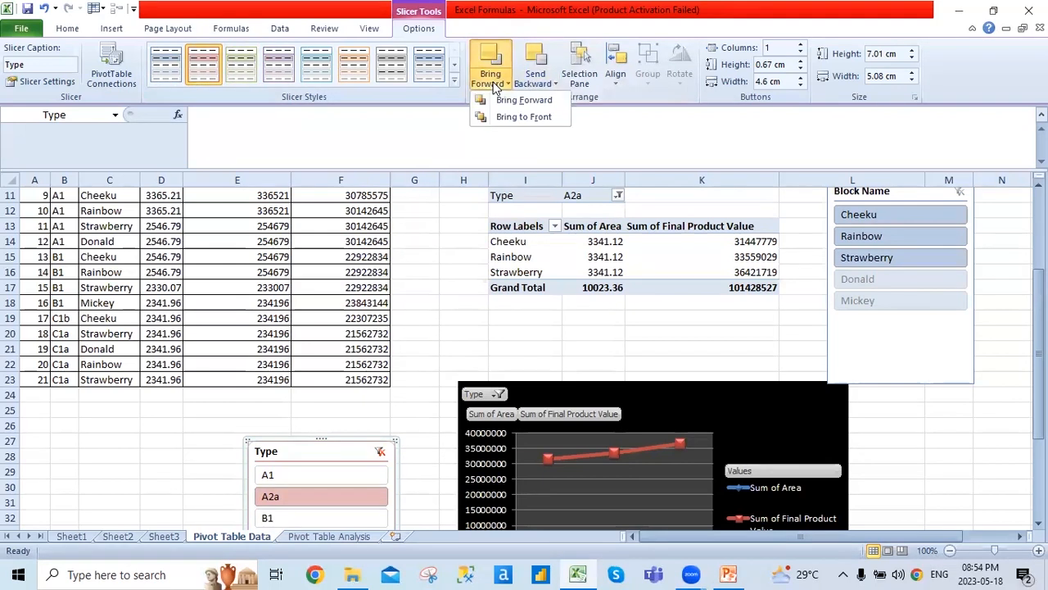
click(511, 100)
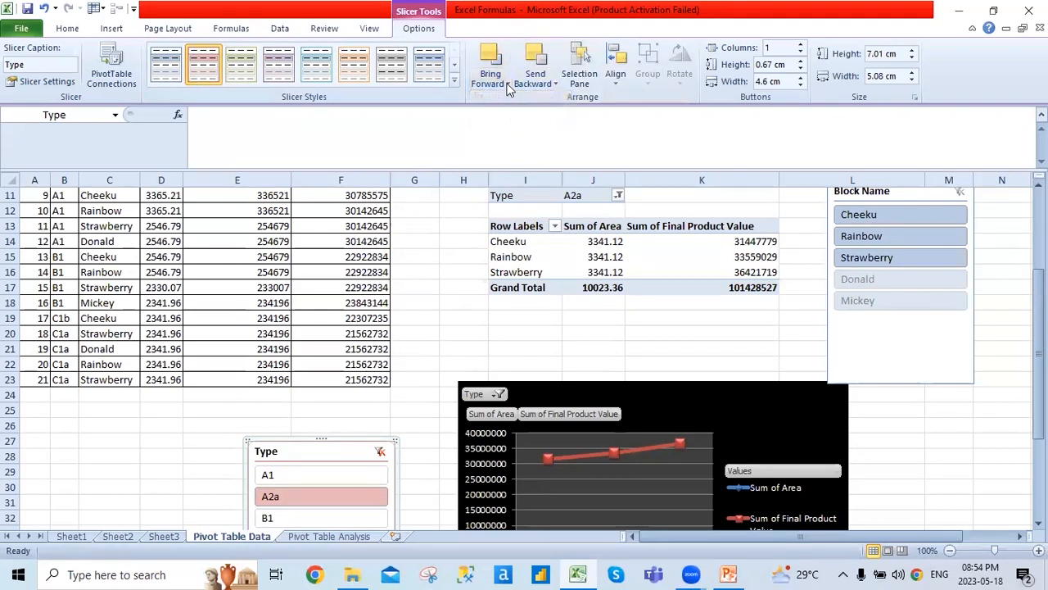
- Look at the ordering options for sending the slicer back and review the list of shapes on this sheet
click(553, 85)
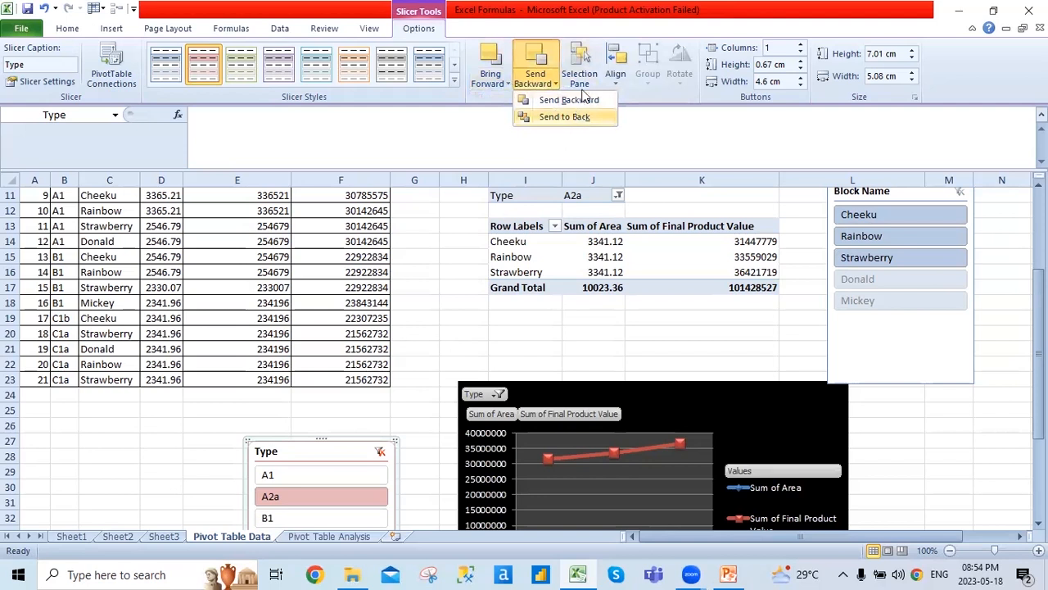
click(579, 77)
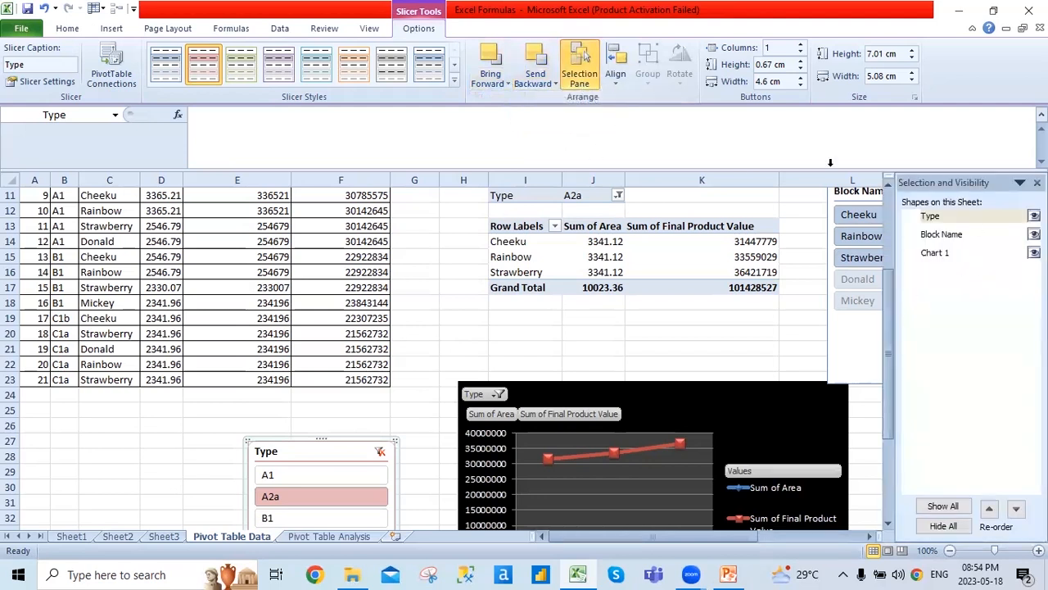
click(1037, 183)
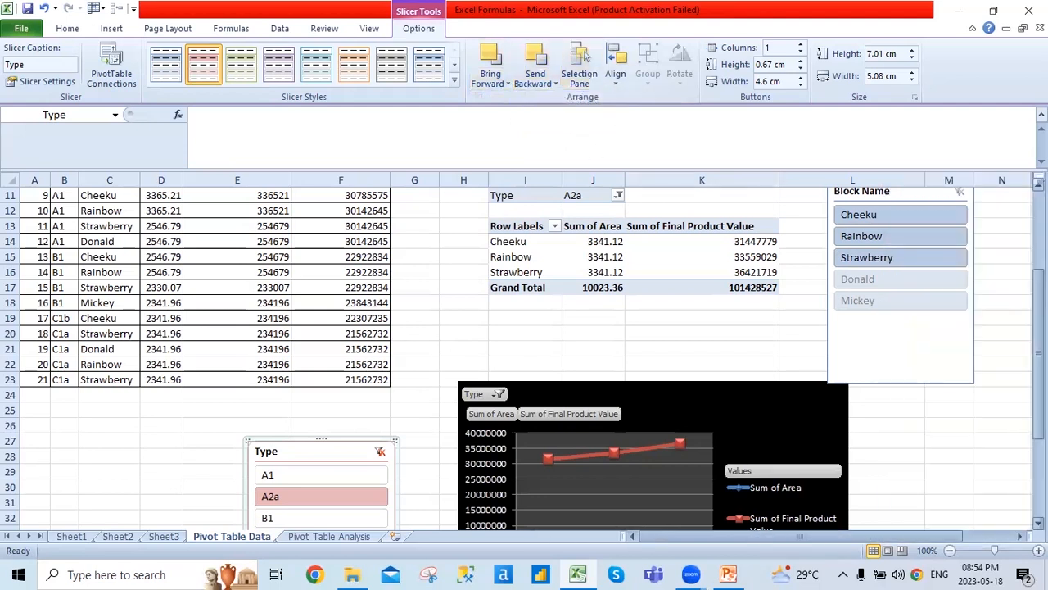
- Turn on Snap to Grid and Snap to Shape for aligning objects on the sheet
click(624, 82)
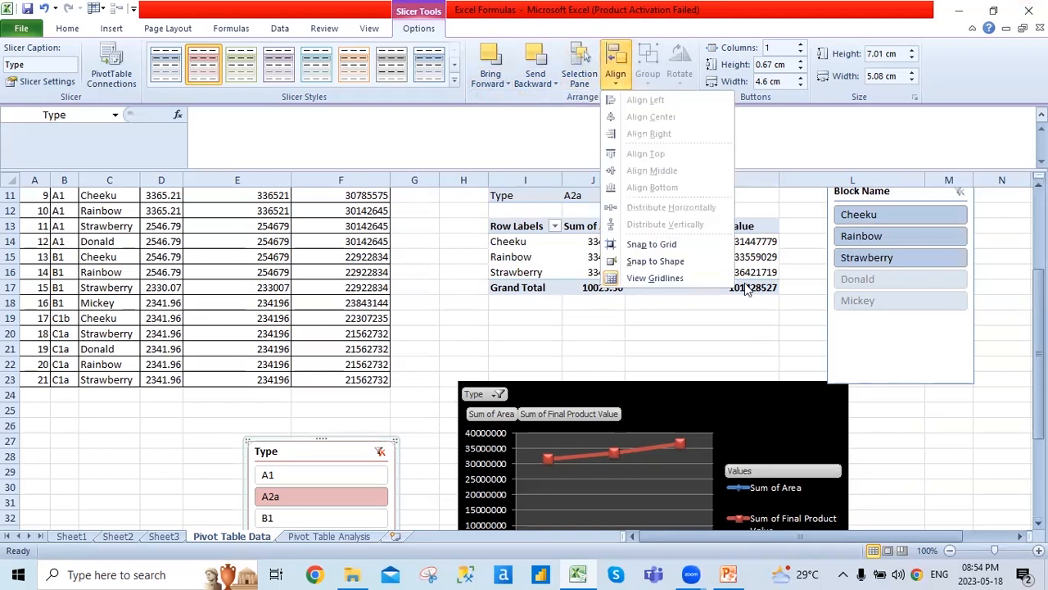
click(676, 246)
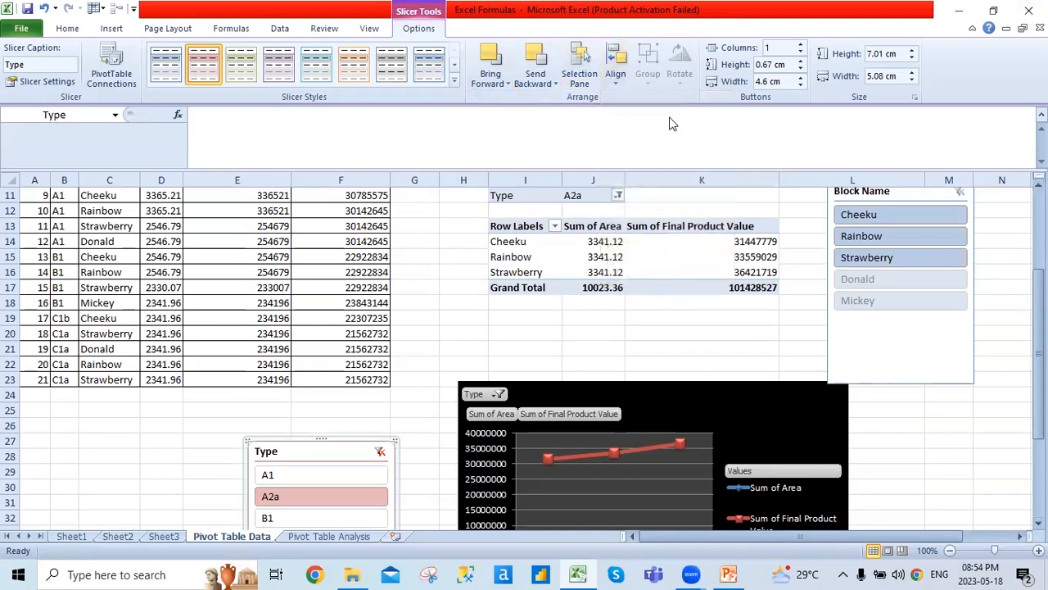
click(620, 85)
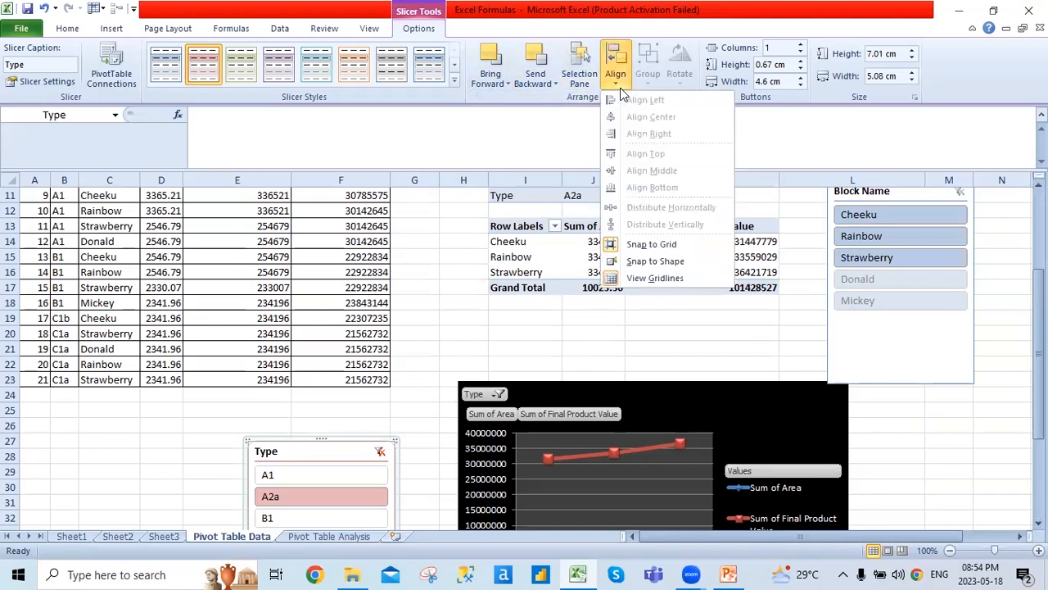
click(673, 261)
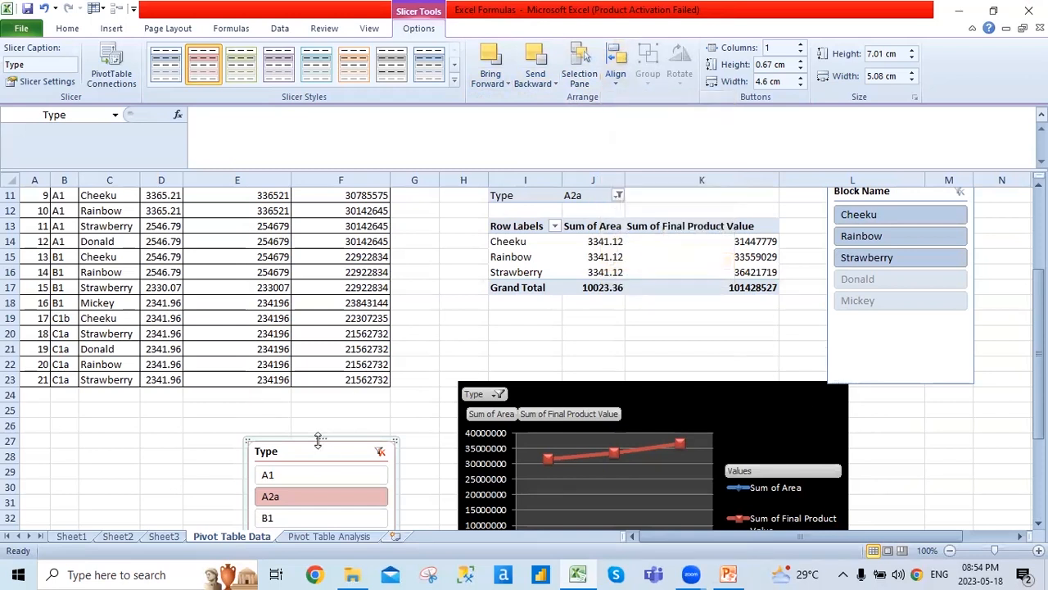
- Try the purple style on the Type slicer and apply the orange light style instead
click(278, 64)
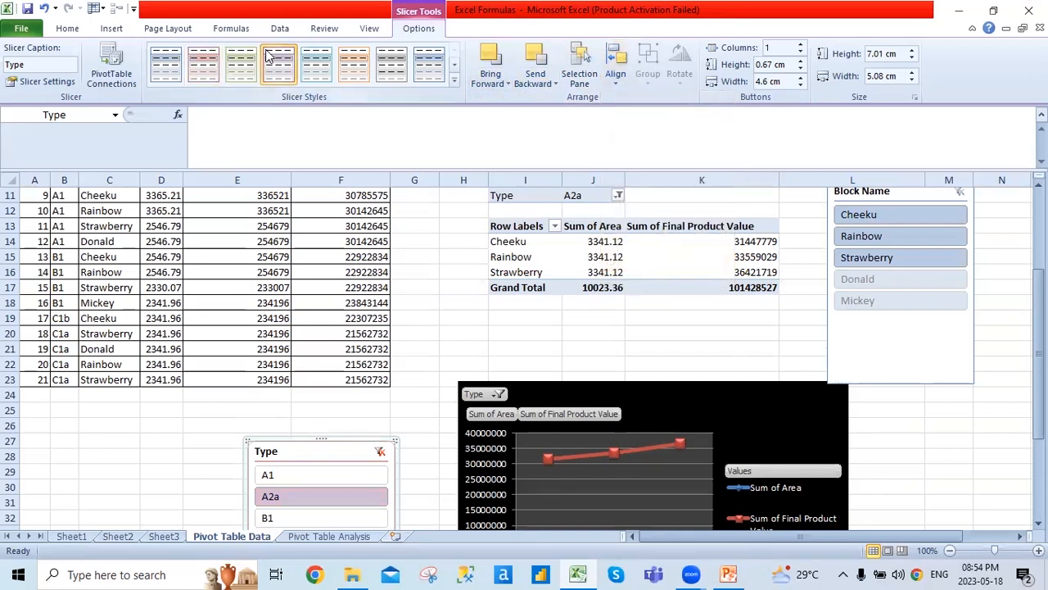
click(354, 65)
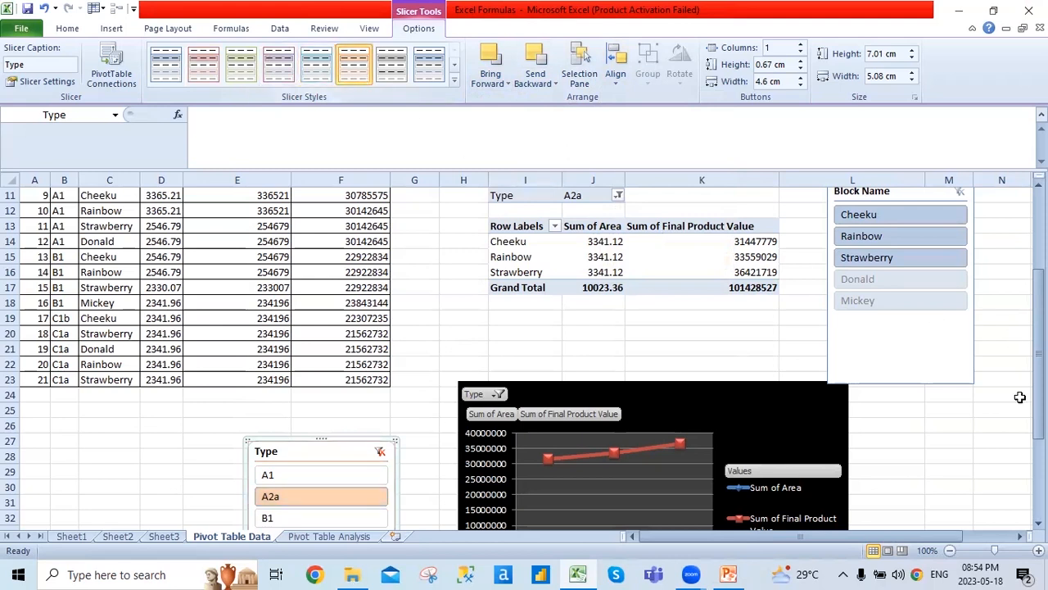
- Clear the filter on the Type slicer
click(380, 451)
mouse_move(1038, 325)
mouse_down()
mouse_move(1038, 336)
mouse_move(1038, 326)
mouse_up()
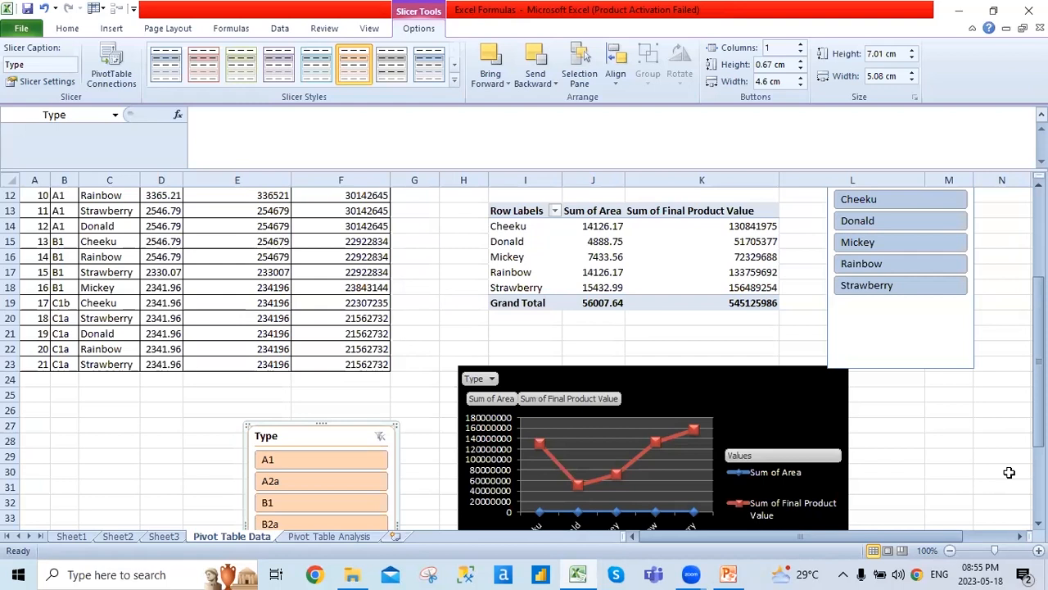
- Look through the option and design tools available for the PivotTable with the Sum of Area column
click(618, 226)
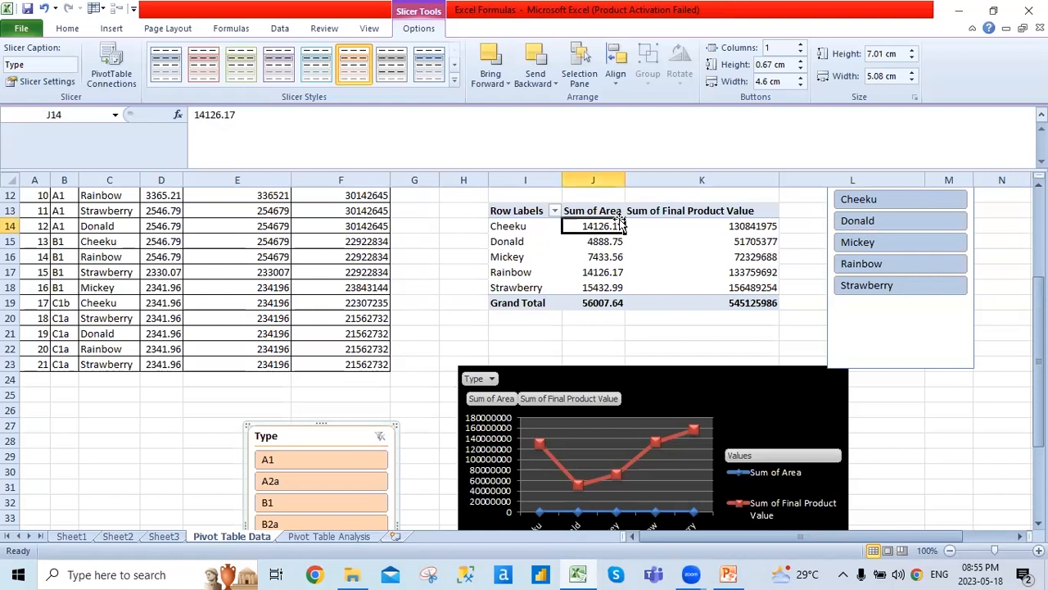
click(427, 30)
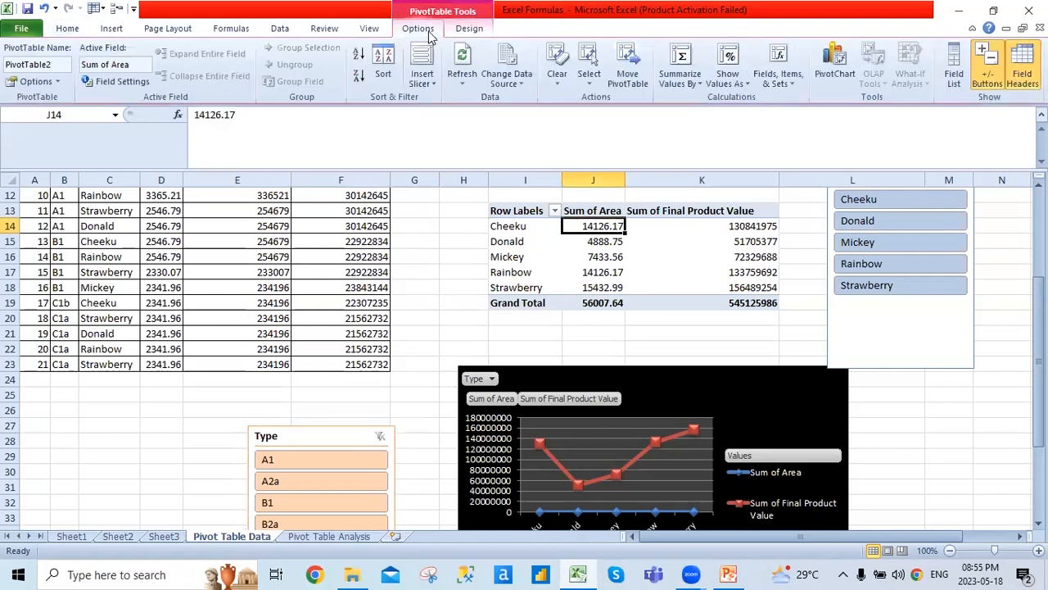
click(475, 32)
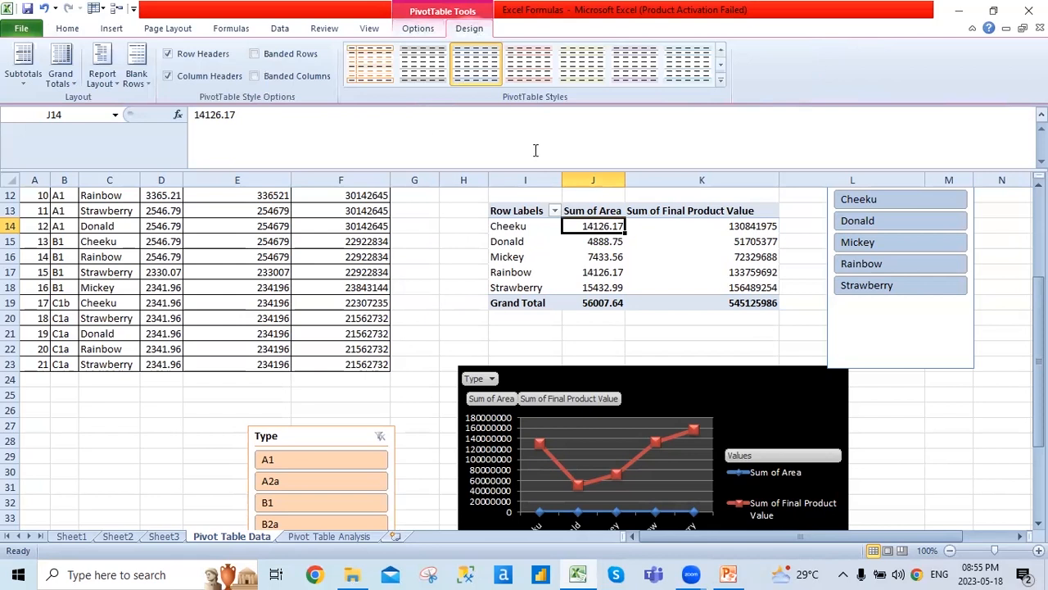
click(637, 212)
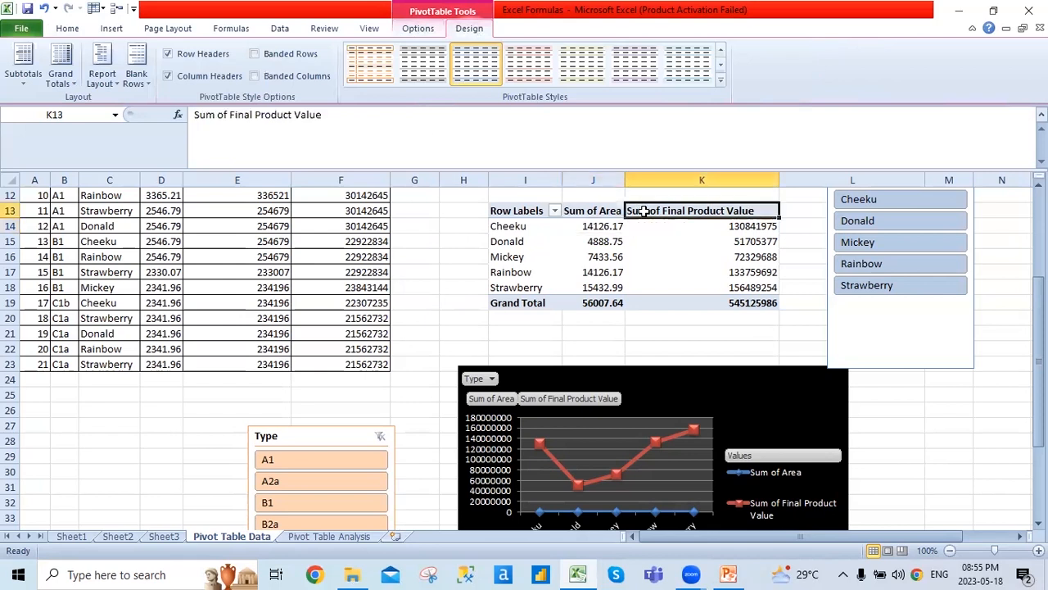
click(593, 210)
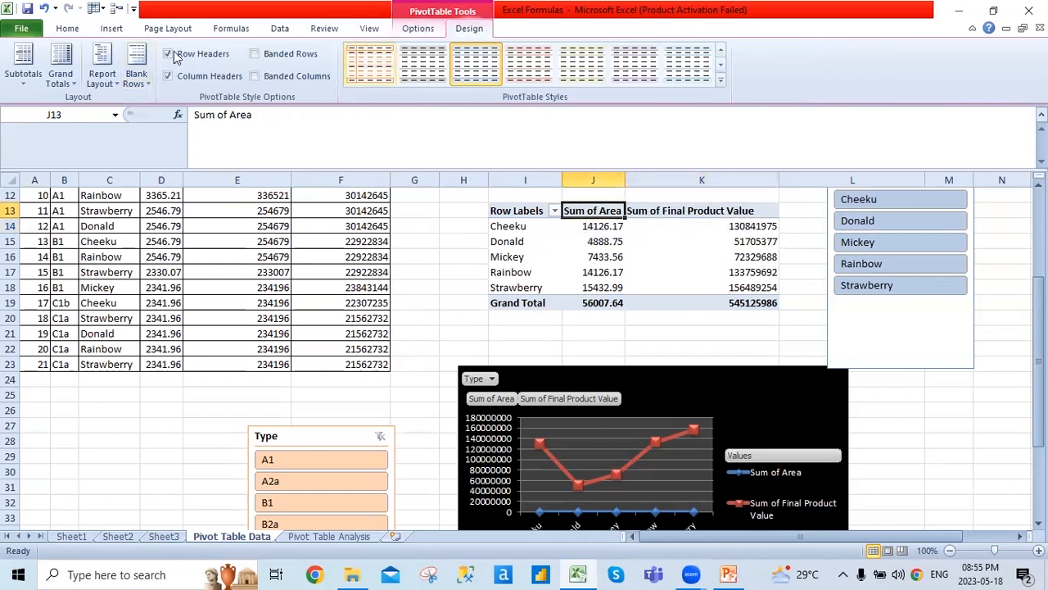
- Look at the data refresh choices available for the PivotTable
click(434, 272)
click(589, 211)
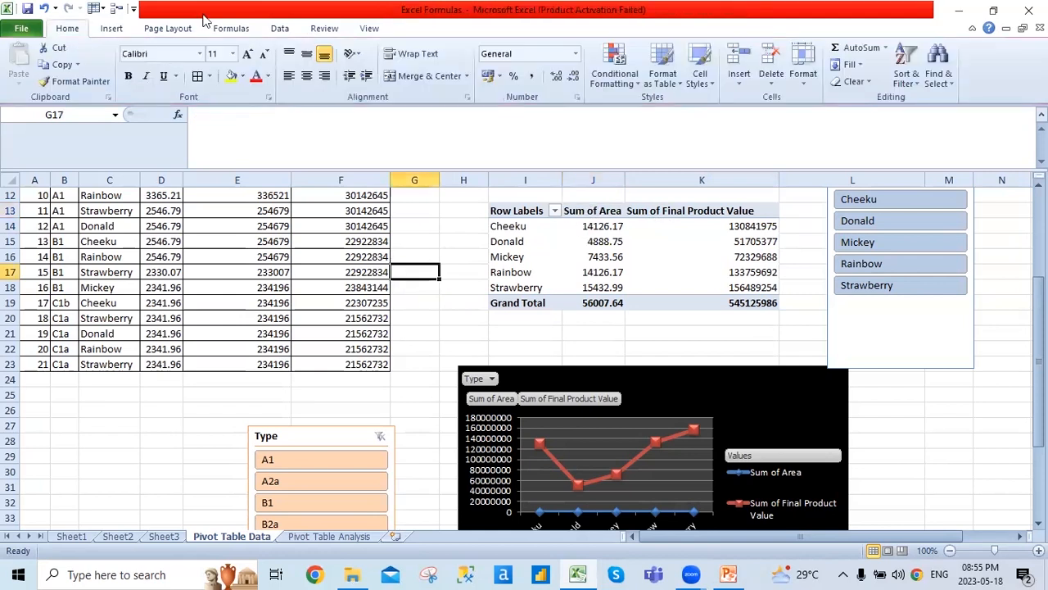
click(279, 28)
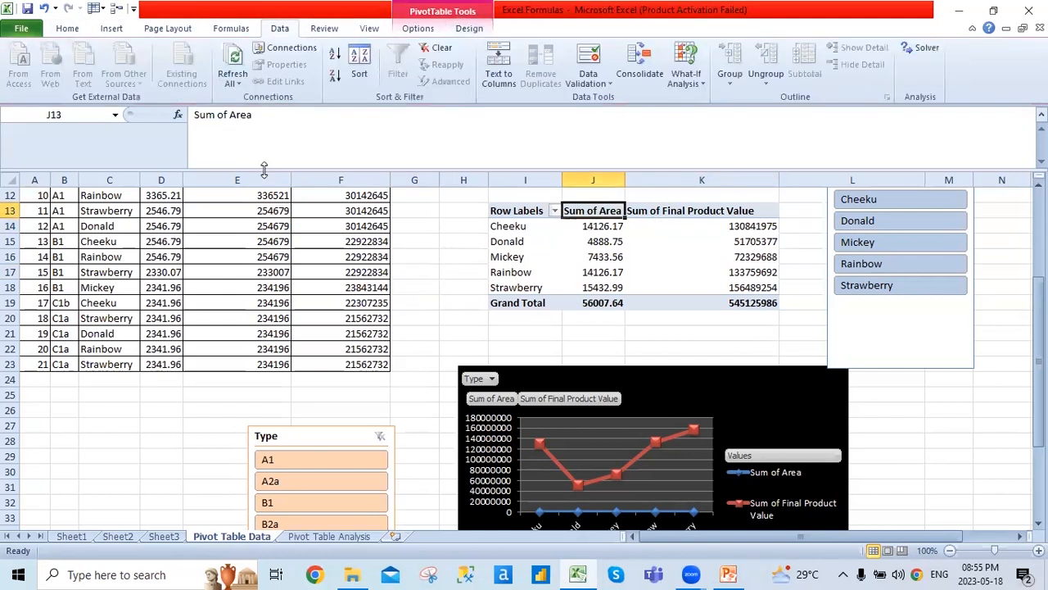
click(232, 81)
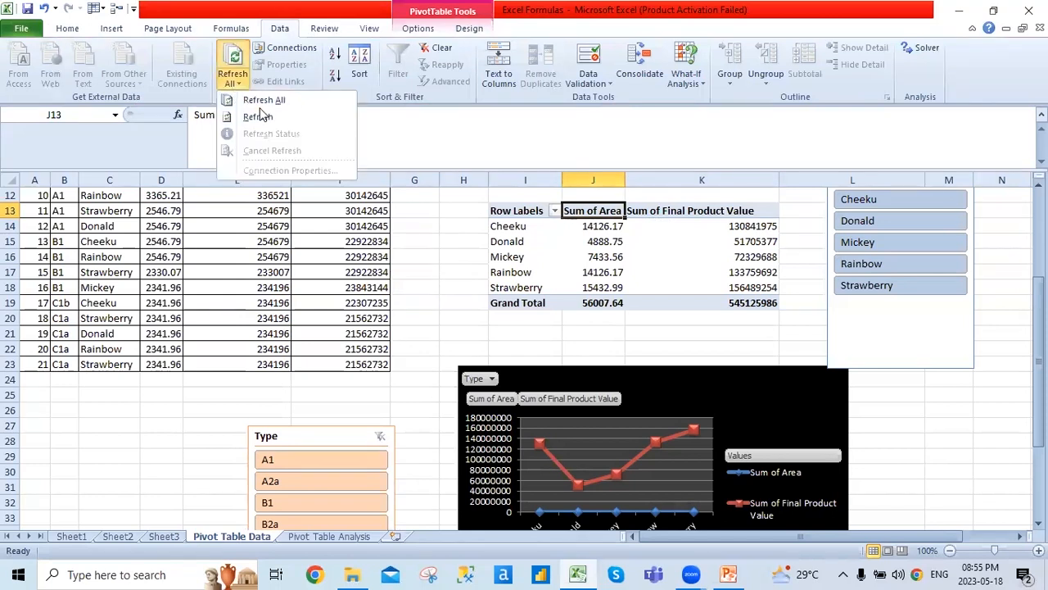
click(302, 245)
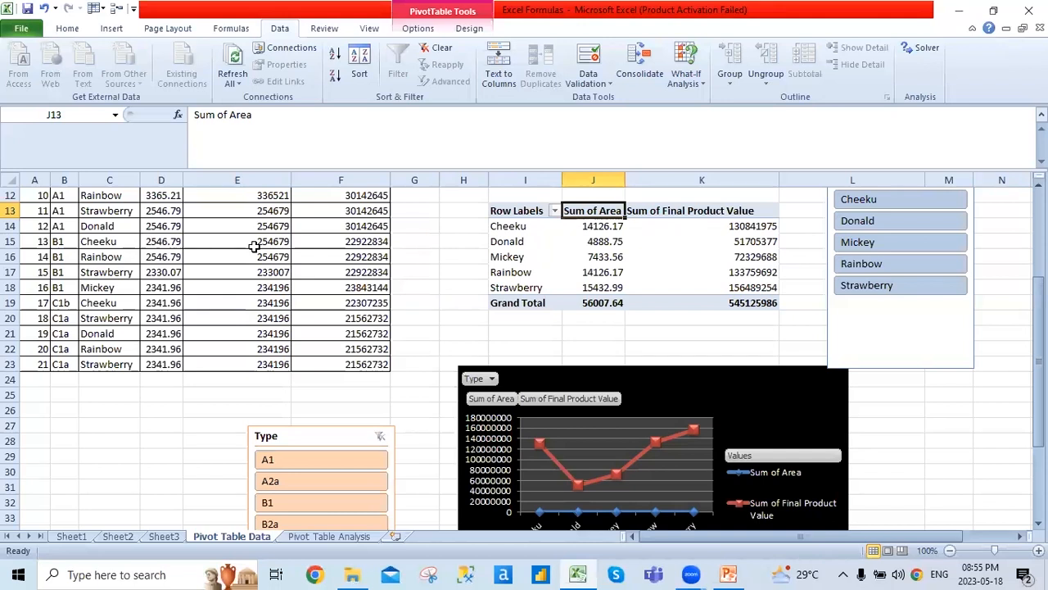
- Start a new record in row 24 with number 22, type C1a copied from the row above, and block name Donald
click(36, 381)
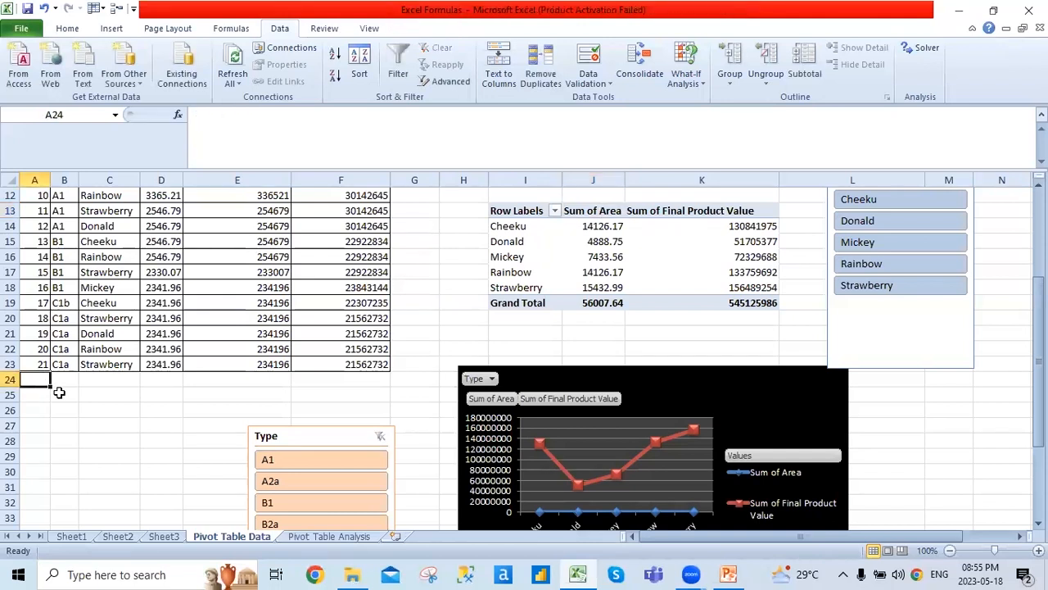
text(22)
key(Tab)
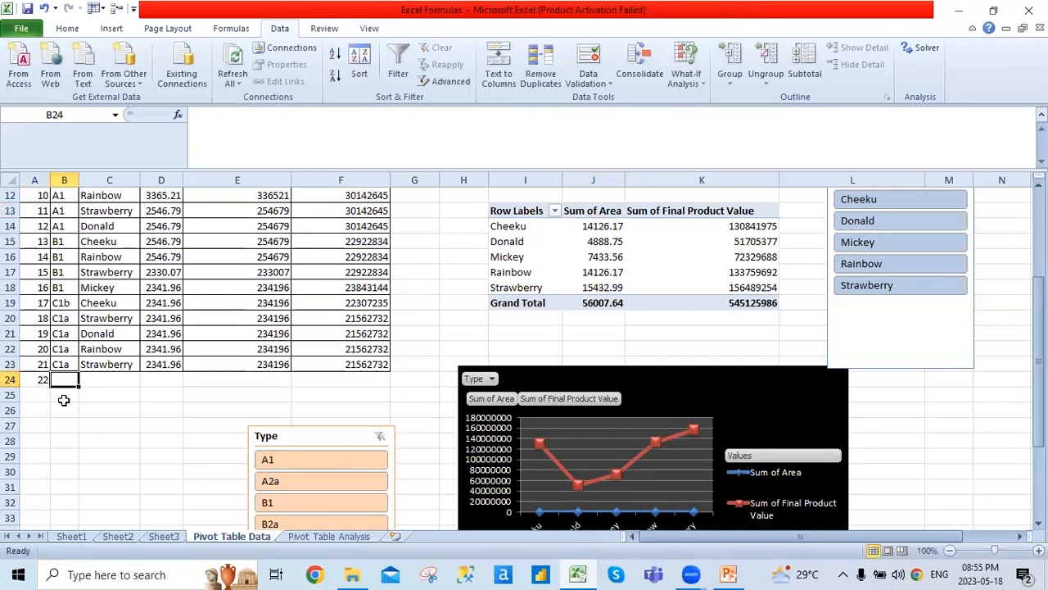
key(shift+Up)
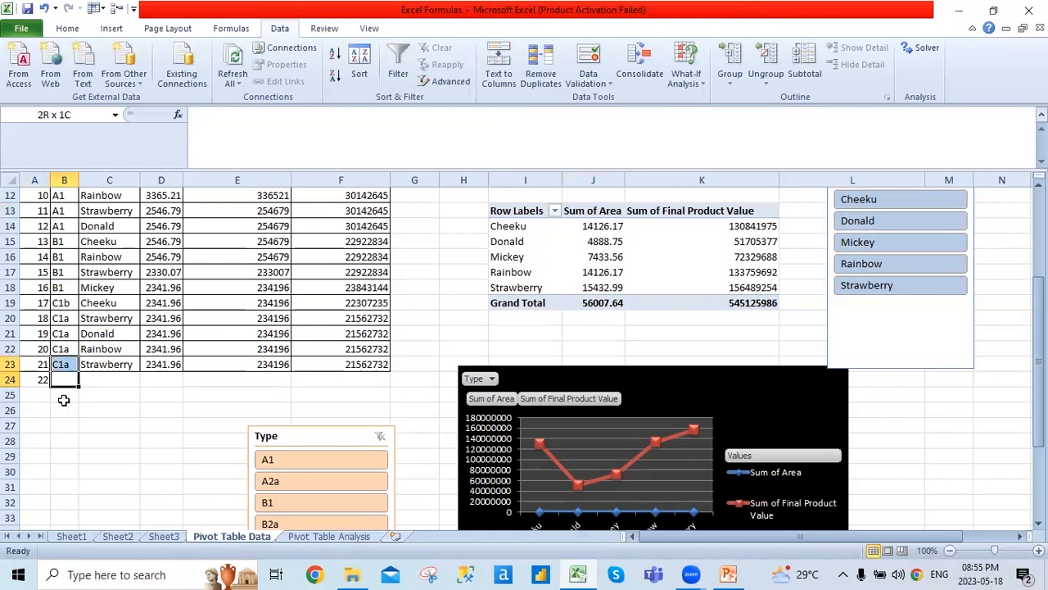
key(ctrl+d)
key(Right)
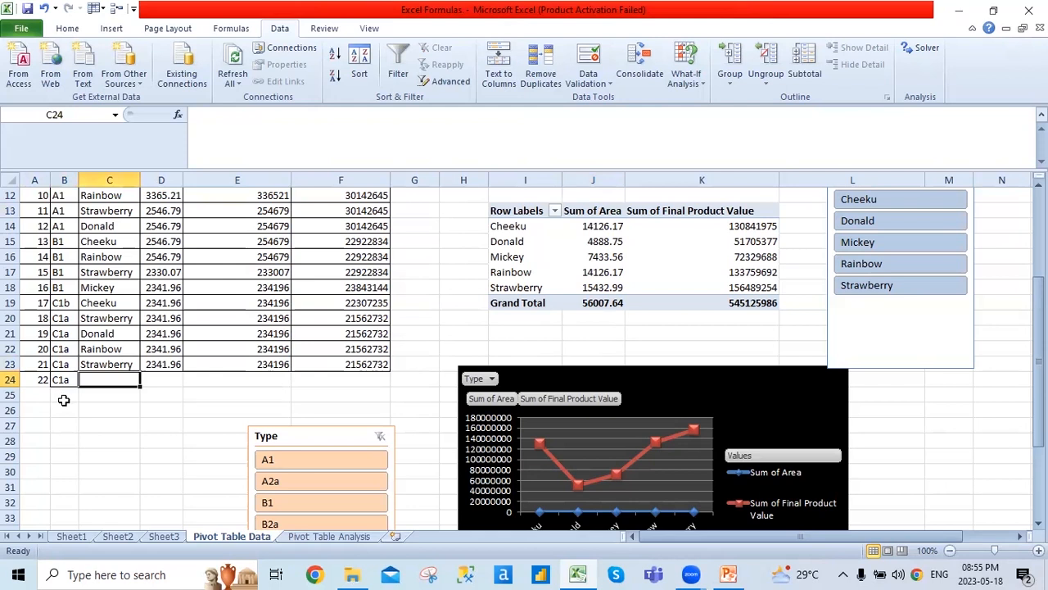
text(Donald)
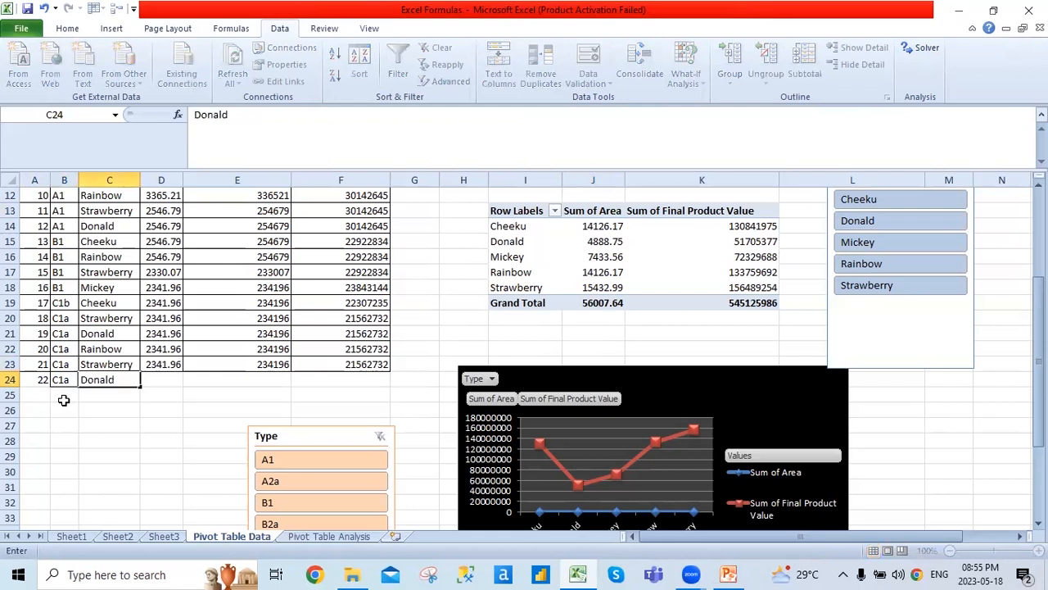
key(Right)
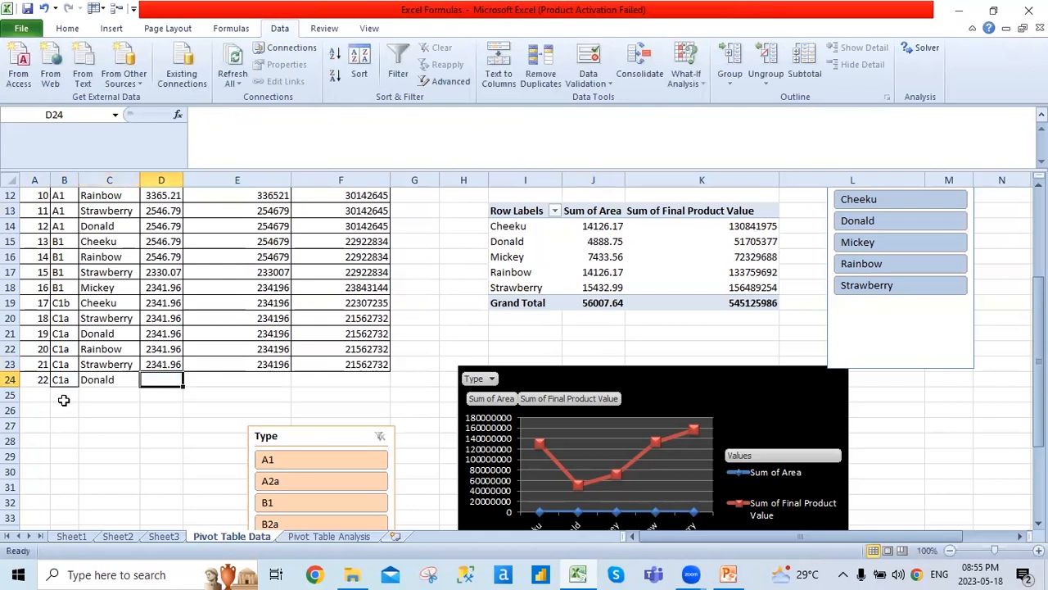
- Complete row 24 by entering 2419.86 in D24, 432156 in E24 and 2567232 in F24
text(24)
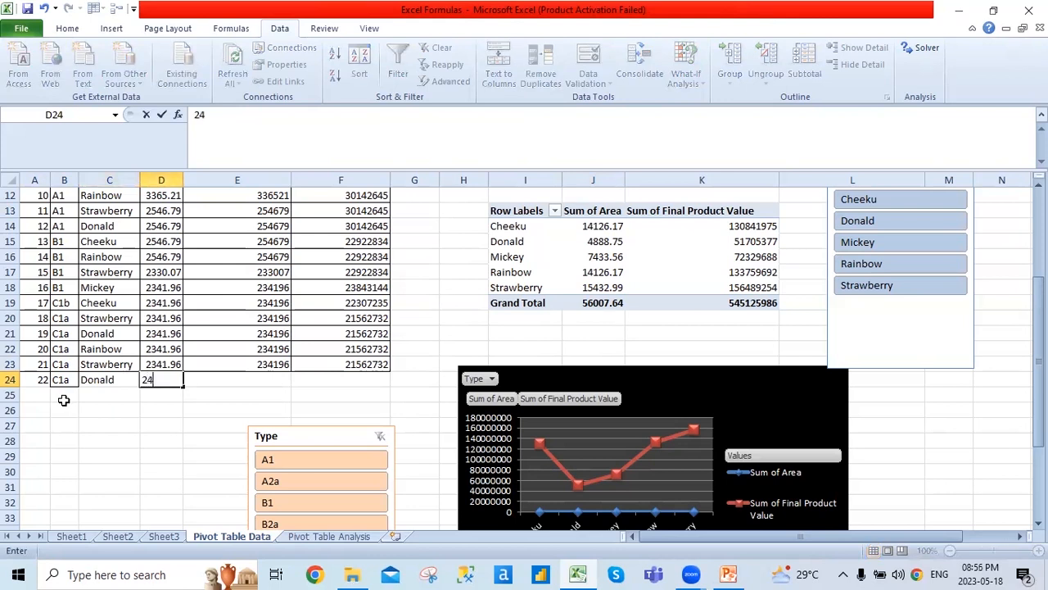
text(19.86)
key(Tab)
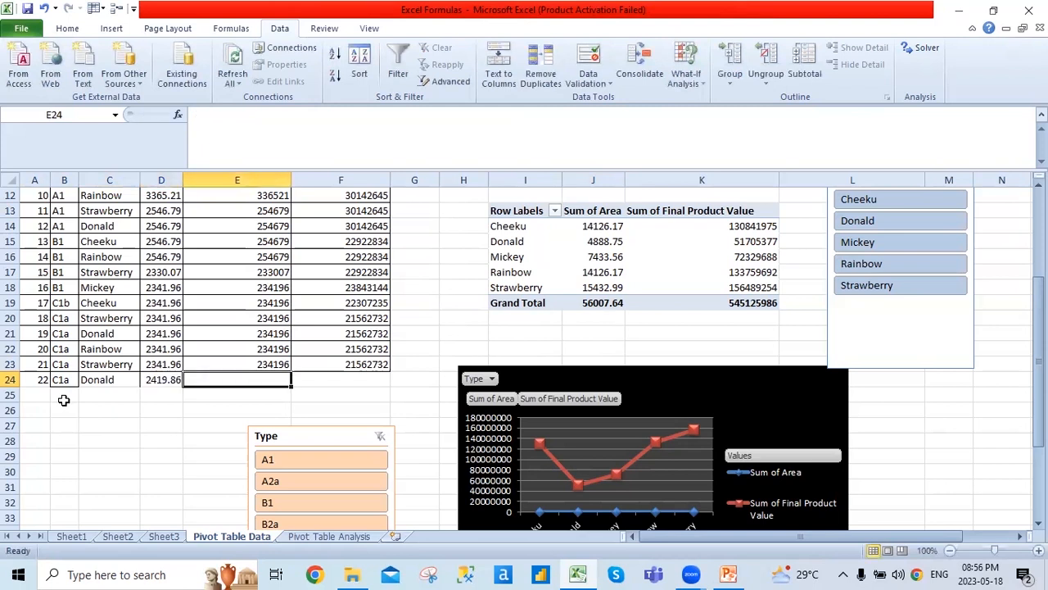
text(4321)
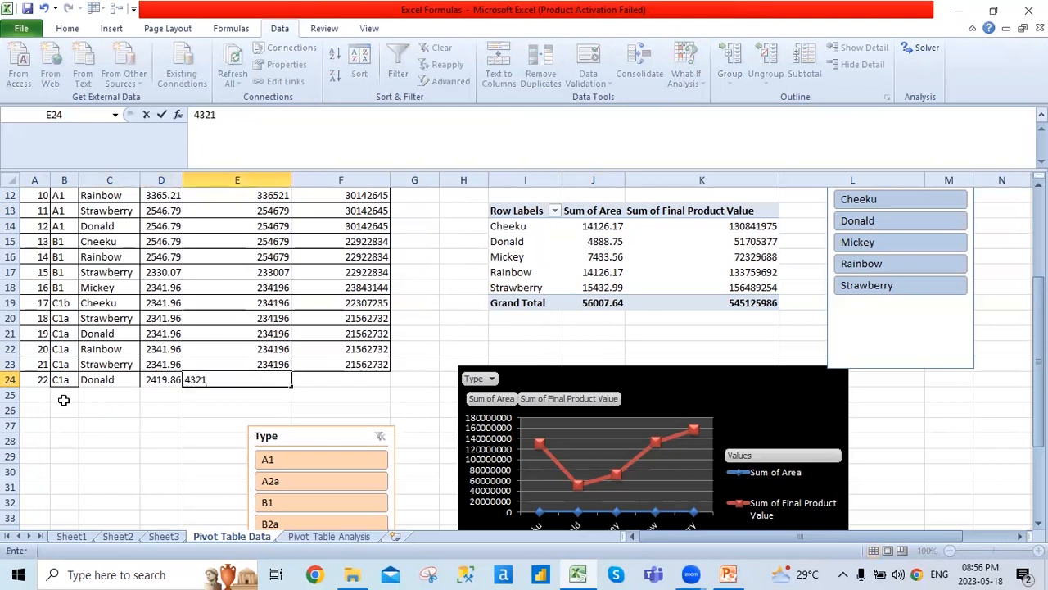
text(56)
key(Tab)
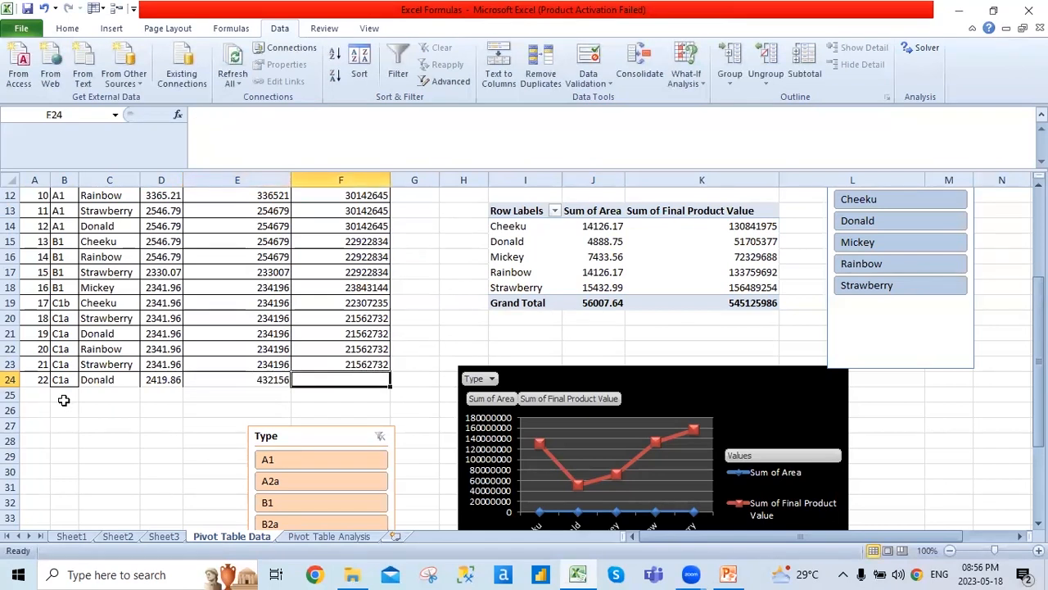
text(256)
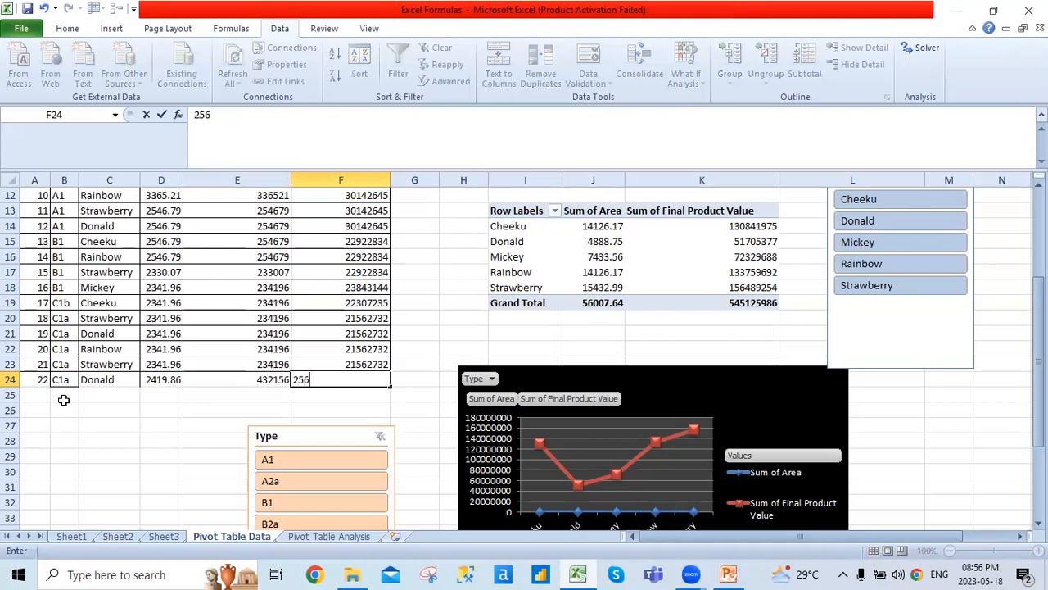
text(7232)
key(Return)
- Apply all borders to the new record in A24:F24
key(Up)
key(Left)
key(Left)
key(Left)
key(Left)
key(Left)
key(shift+Right)
key(shift+Right)
key(shift+Right)
key(shift+Right)
key(shift+Right)
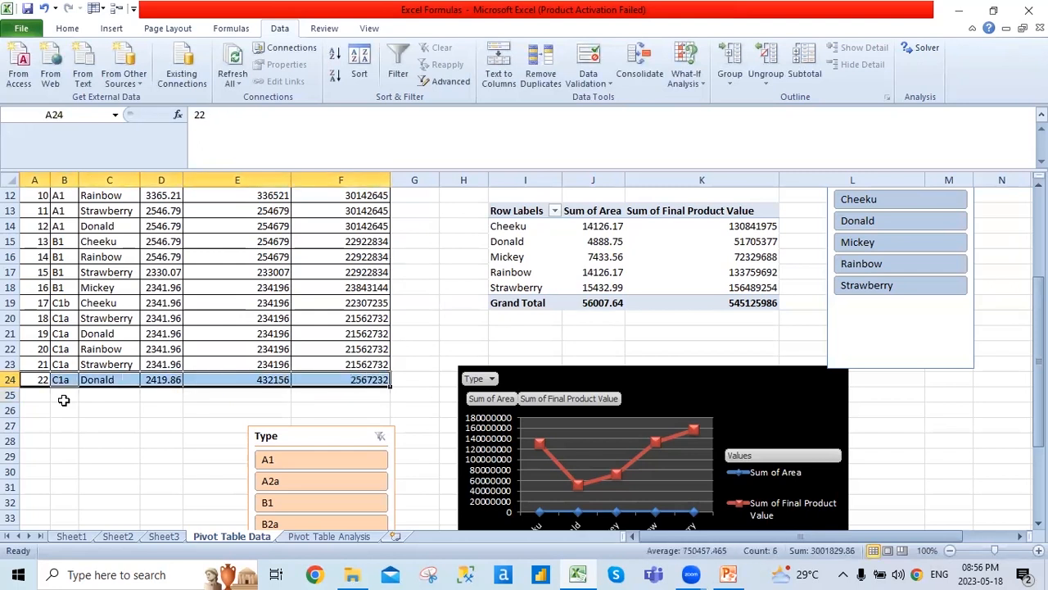
key(alt+h)
key(b)
key(a)
- Refresh all PivotTables after adding the new data row
click(534, 210)
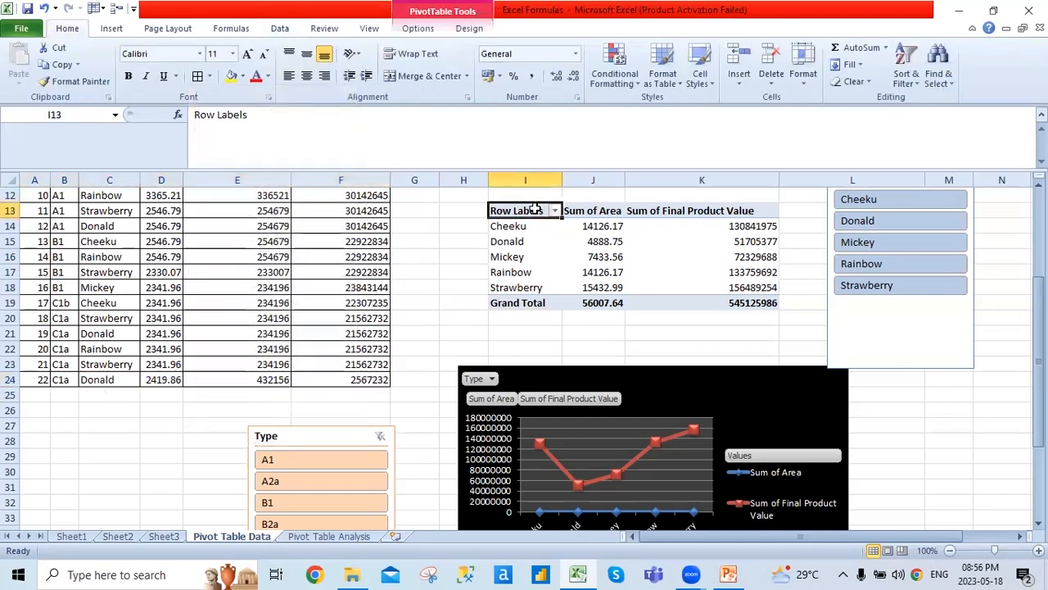
click(280, 28)
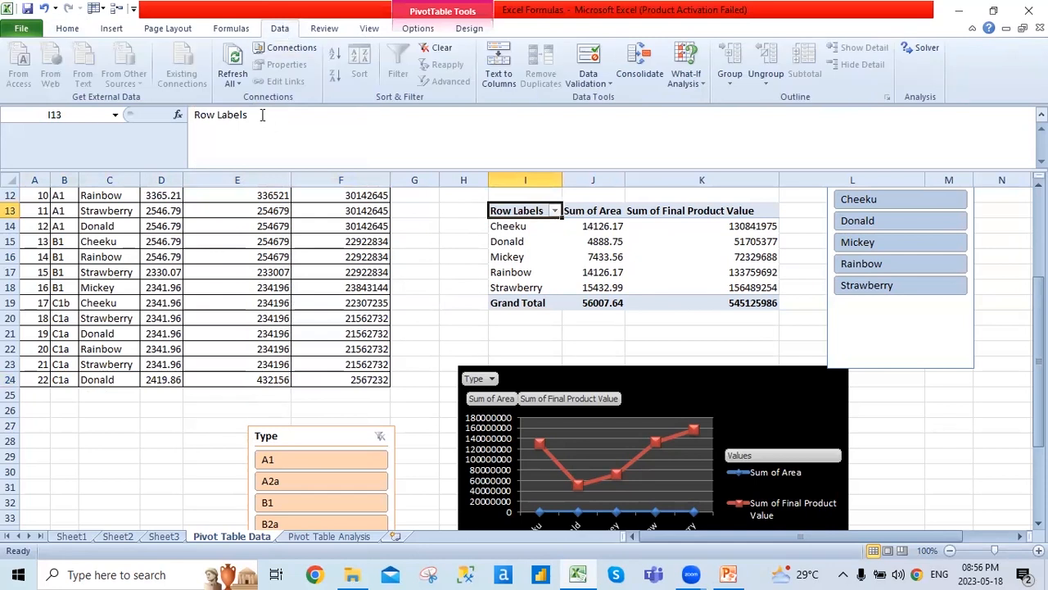
click(232, 82)
click(279, 99)
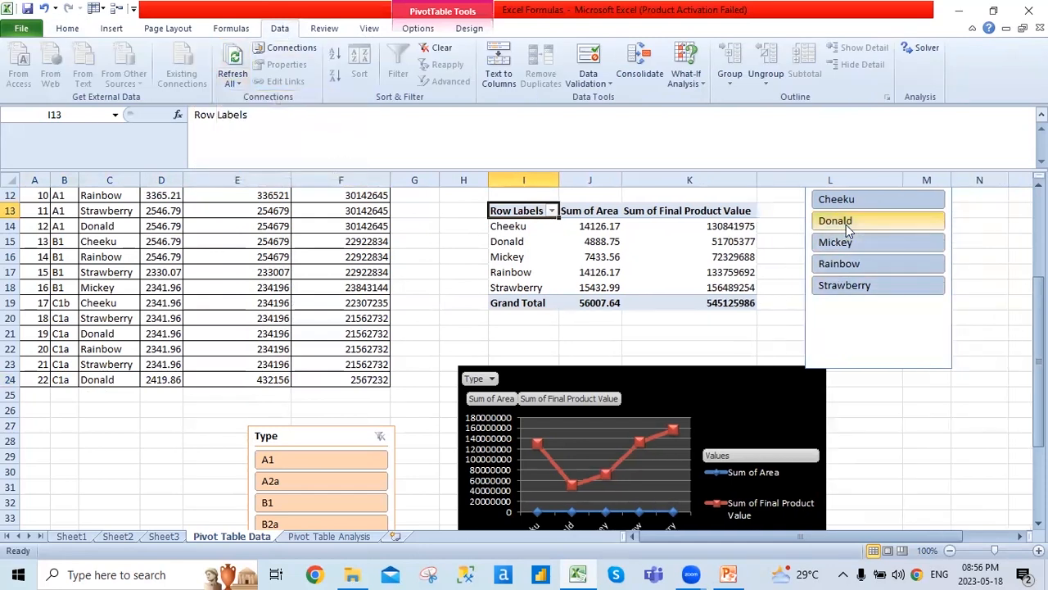
- Compare the Donald row of the PivotTable with the source data and the PivotChart
click(516, 242)
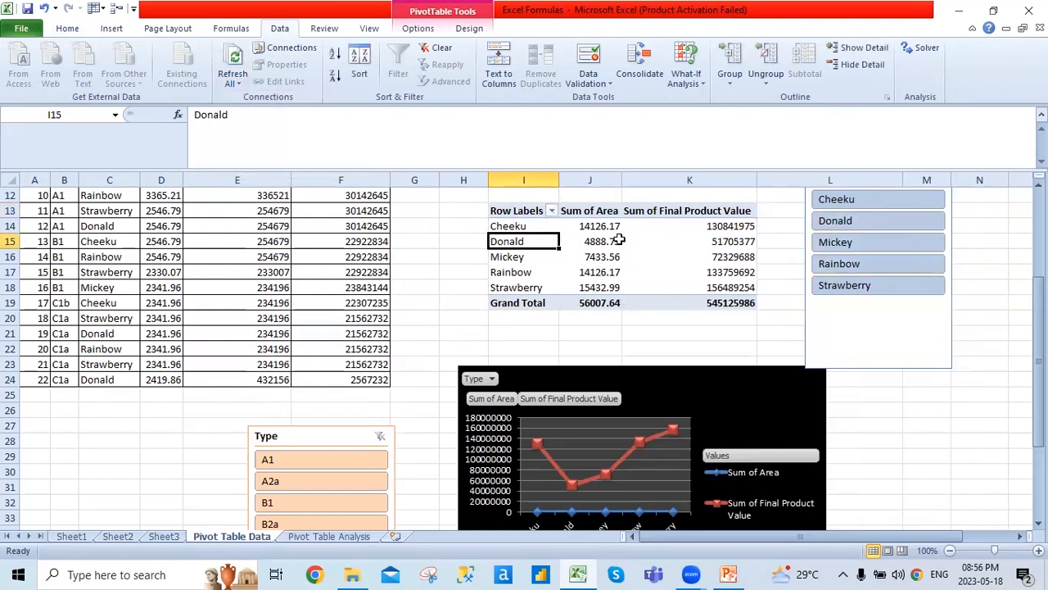
click(611, 242)
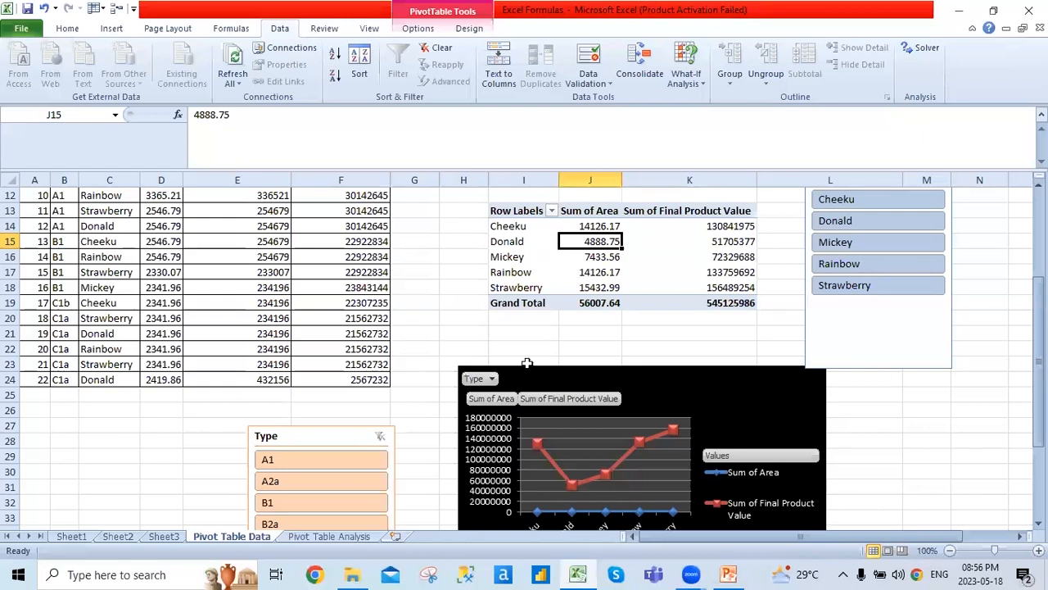
scroll(434, 393, down, 1)
scroll(428, 462, up, 2)
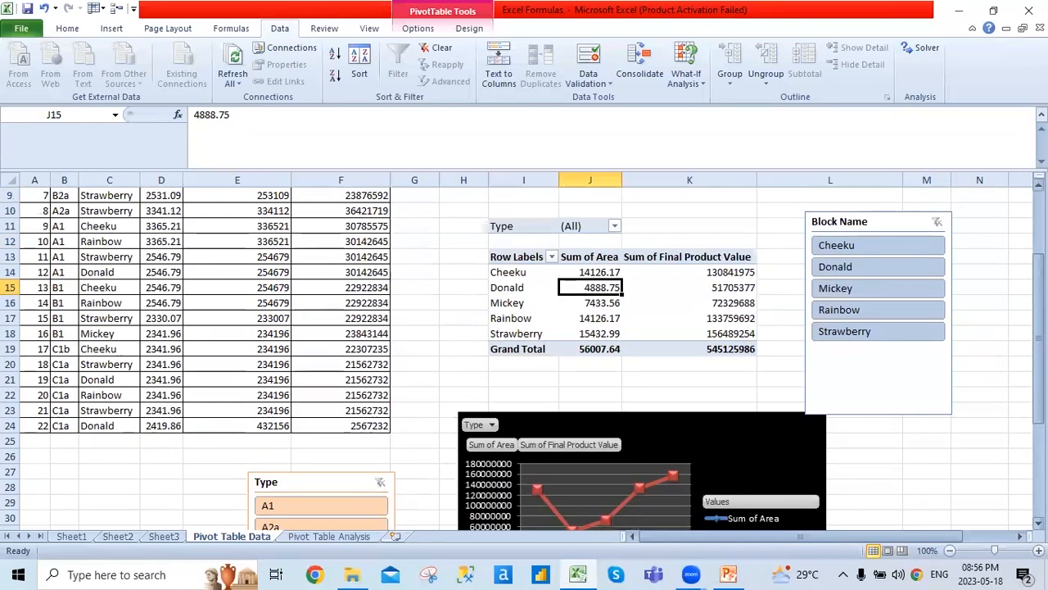
scroll(984, 464, down, 1)
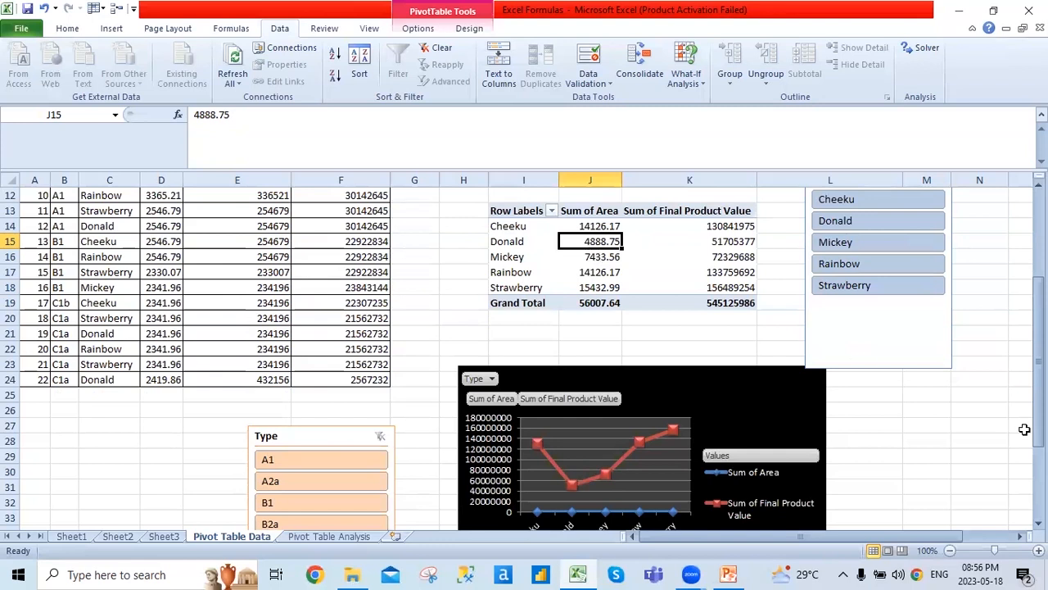
- Change the block name in C24 to Ferry
click(96, 381)
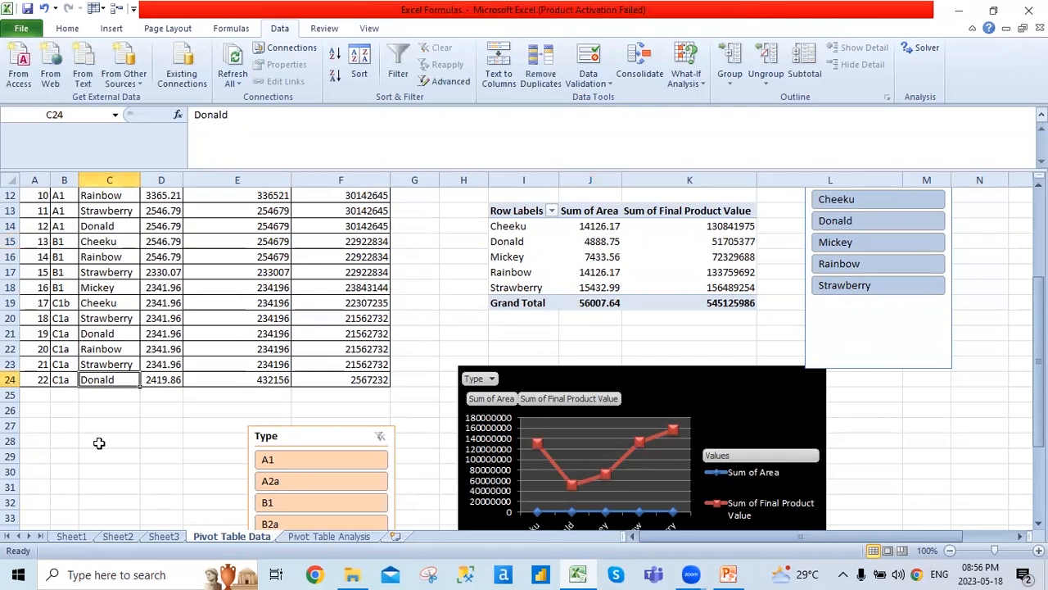
text(Ferry)
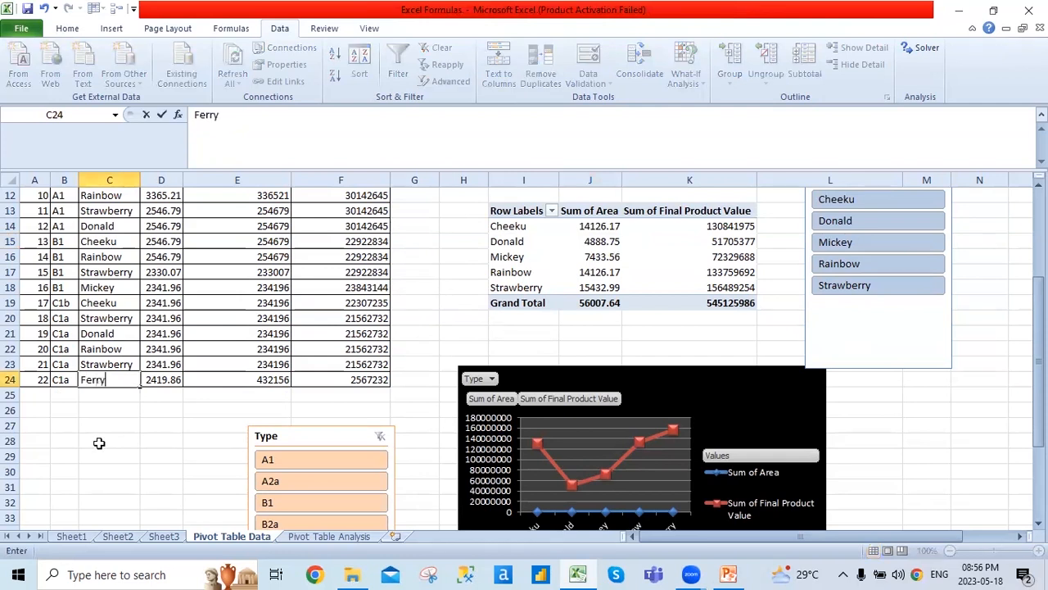
key(Return)
key(Up)
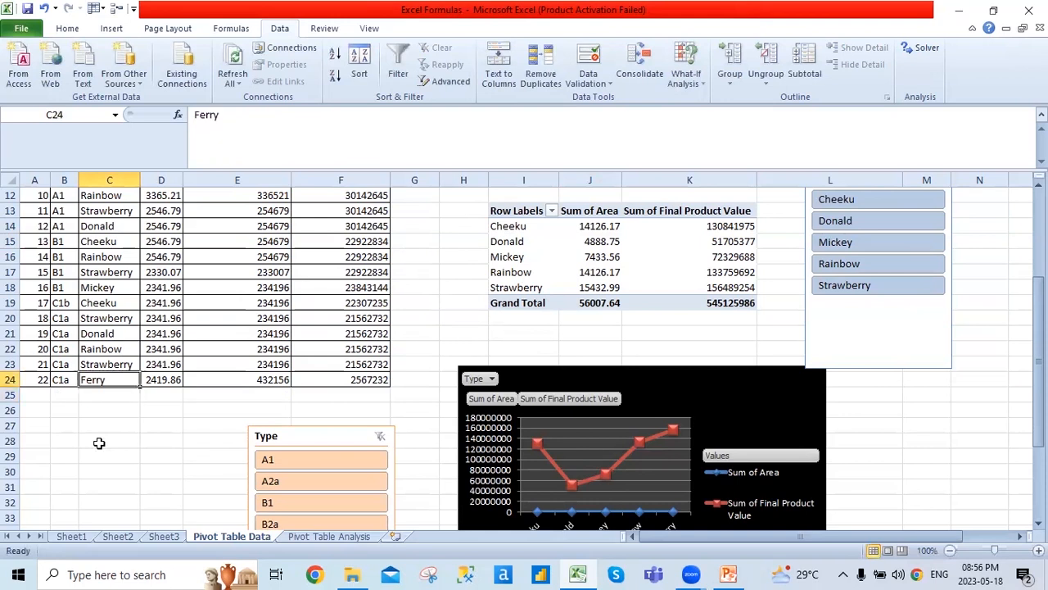
- Try to refresh all PivotTables with the Ferry record, first from the source data, then with the Row Labels PivotTable selected
click(233, 82)
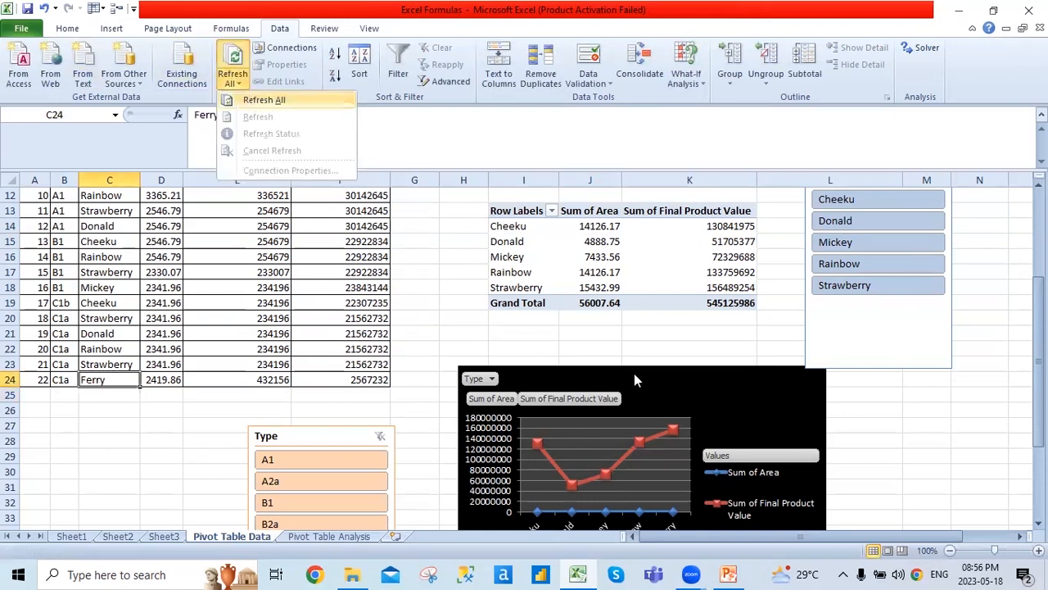
click(247, 99)
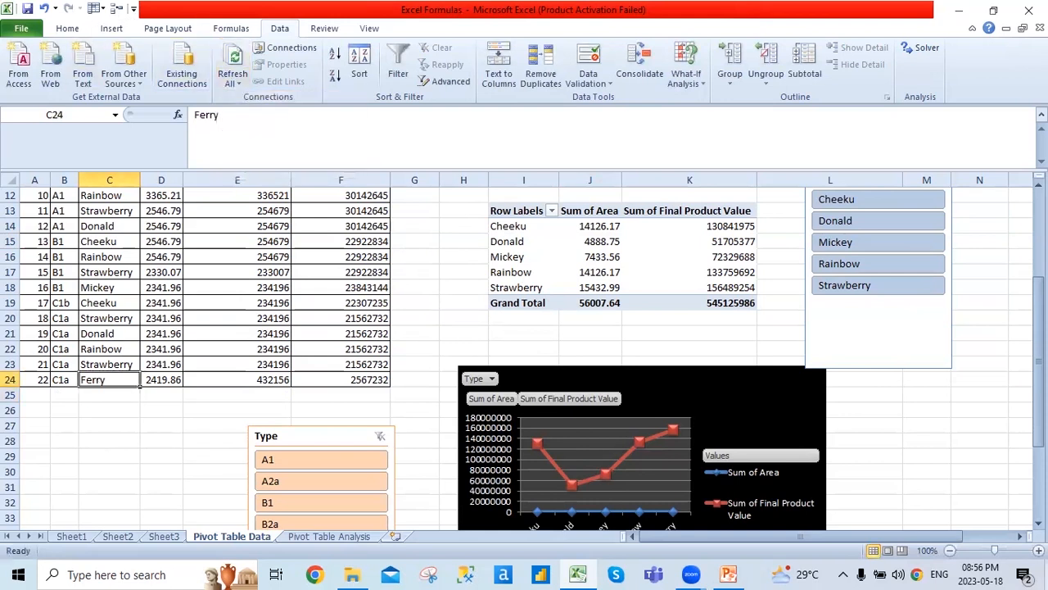
click(232, 81)
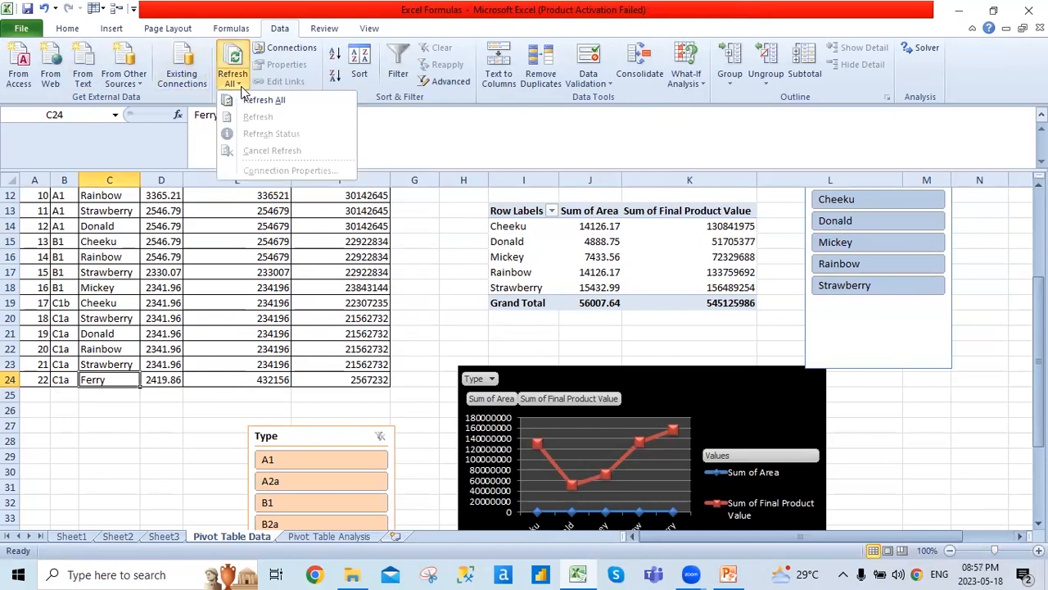
click(529, 210)
click(529, 210)
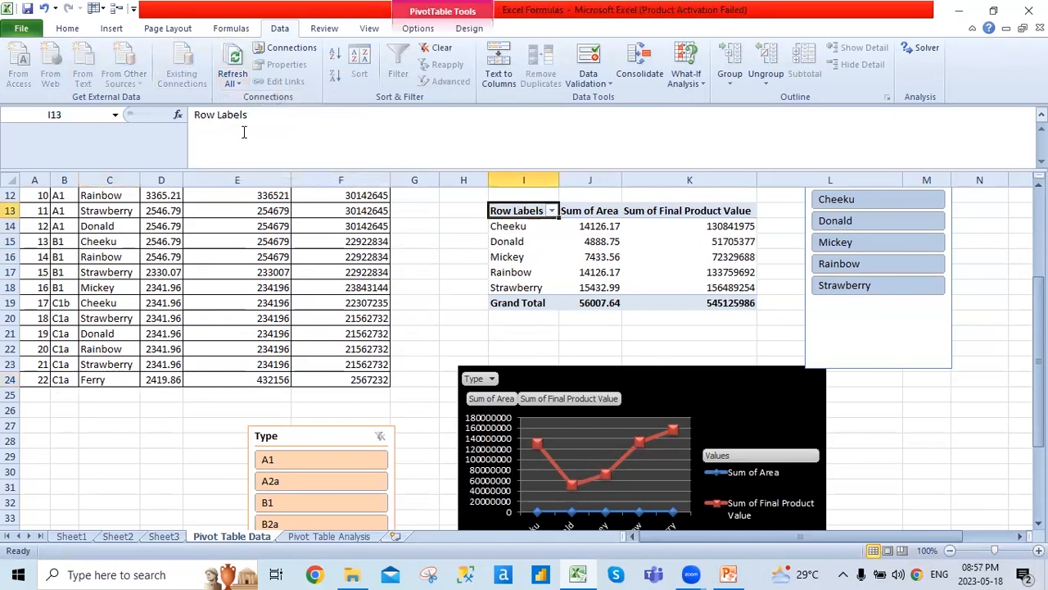
click(234, 85)
click(252, 102)
- Check the Ferry entry in C24 and refresh all again from the Row Labels header of the PivotTable
click(117, 382)
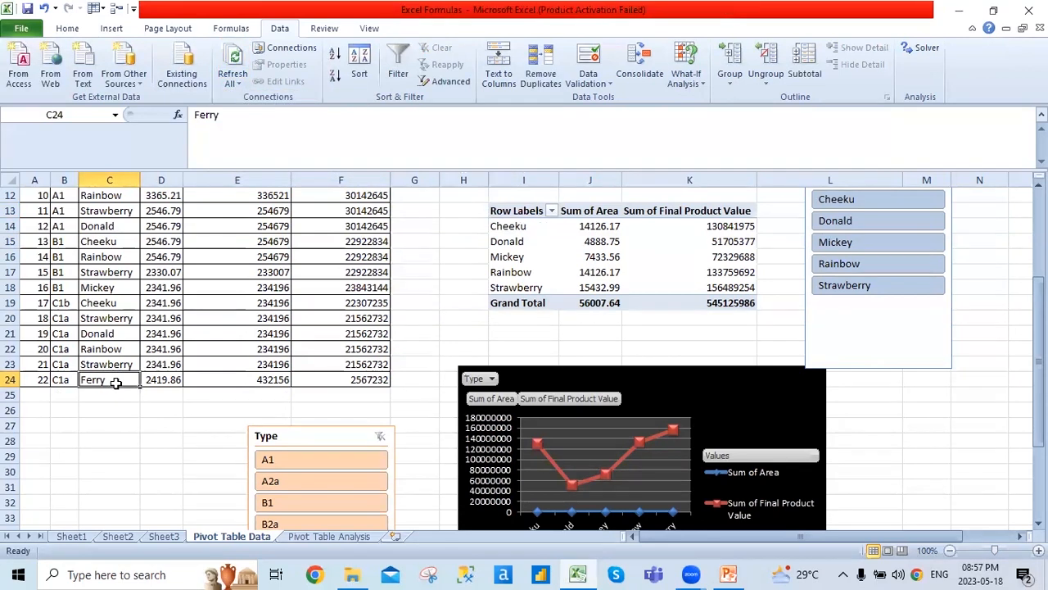
click(156, 321)
click(119, 379)
click(516, 210)
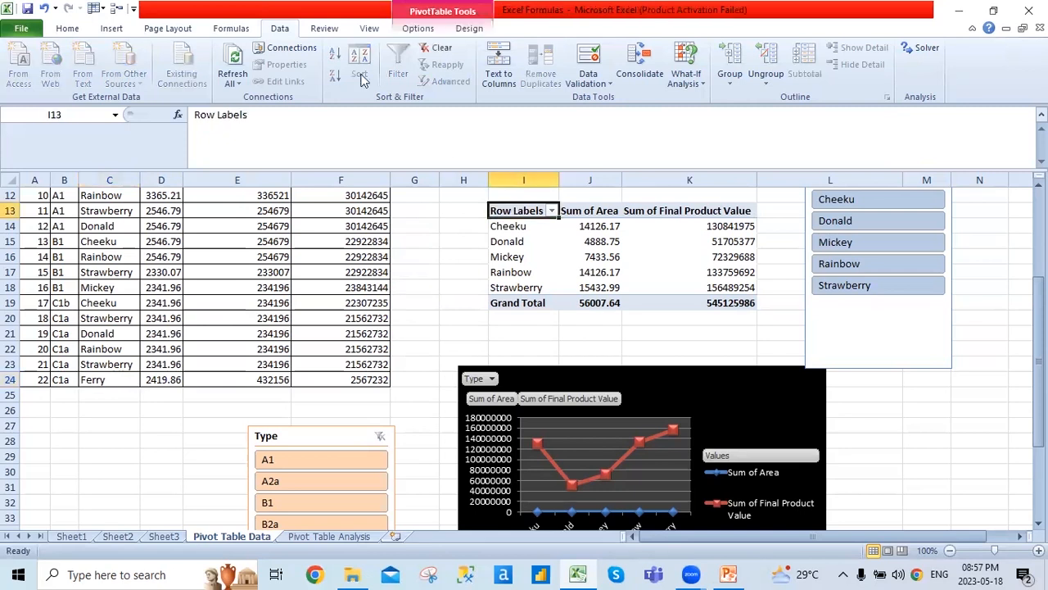
click(233, 80)
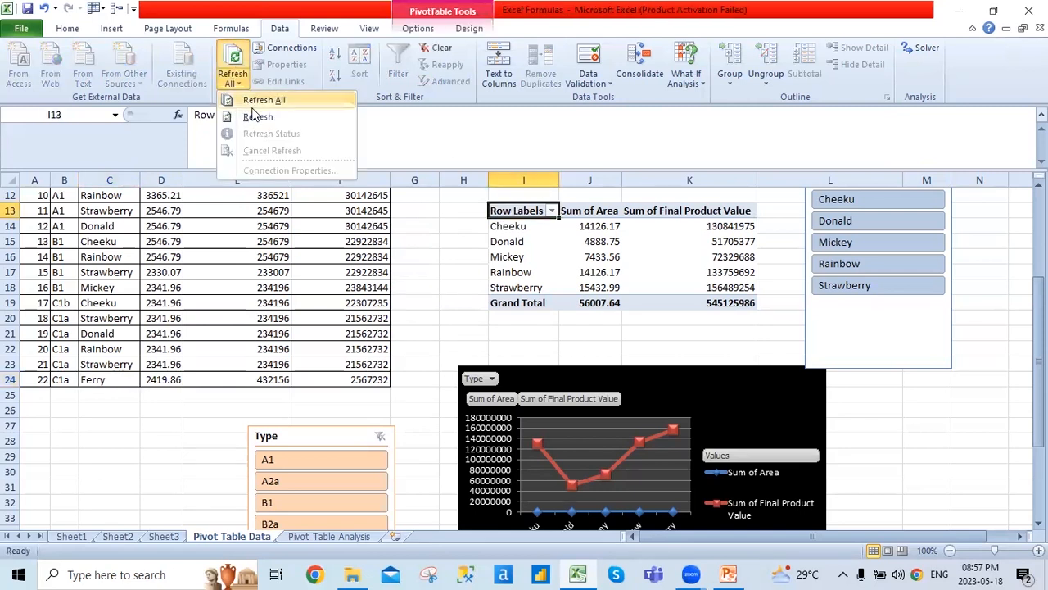
click(260, 100)
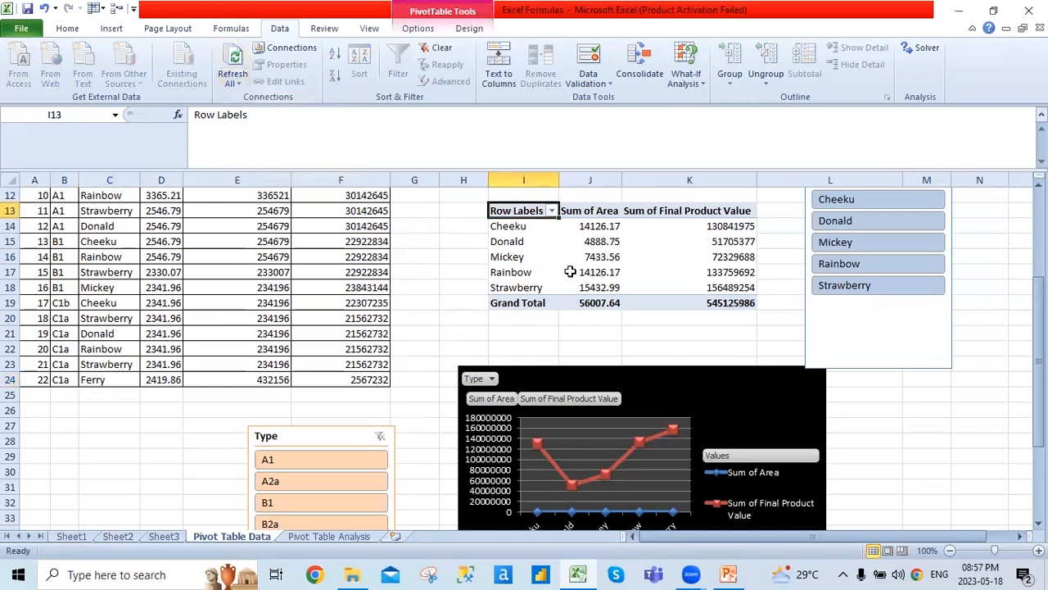
scroll(570, 271, down, 2)
scroll(570, 271, up, 3)
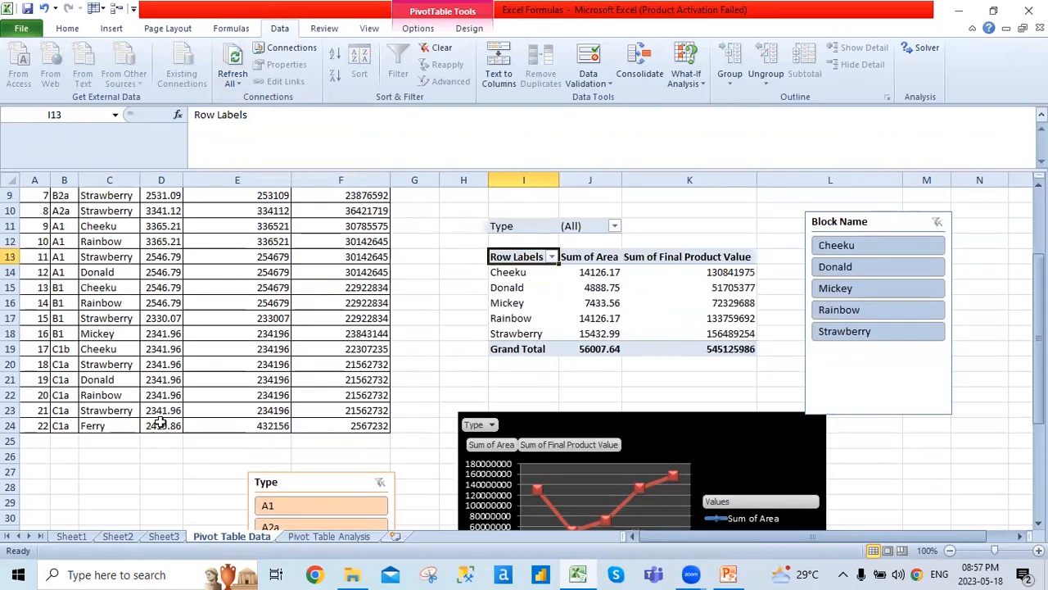
- Change the block name in C24 to Donald
click(109, 427)
text(Donald)
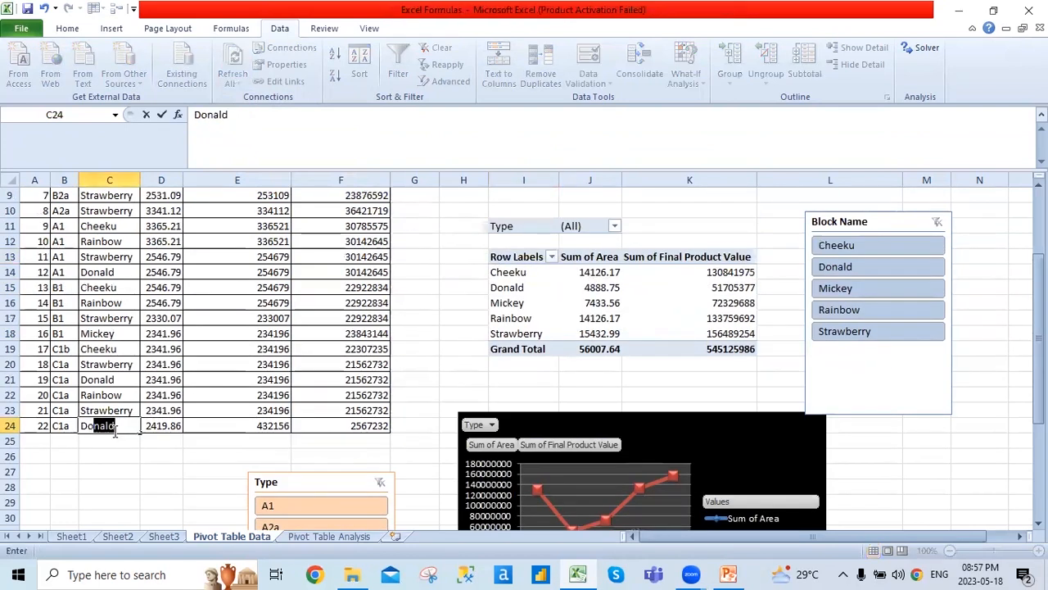
key(Return)
click(114, 430)
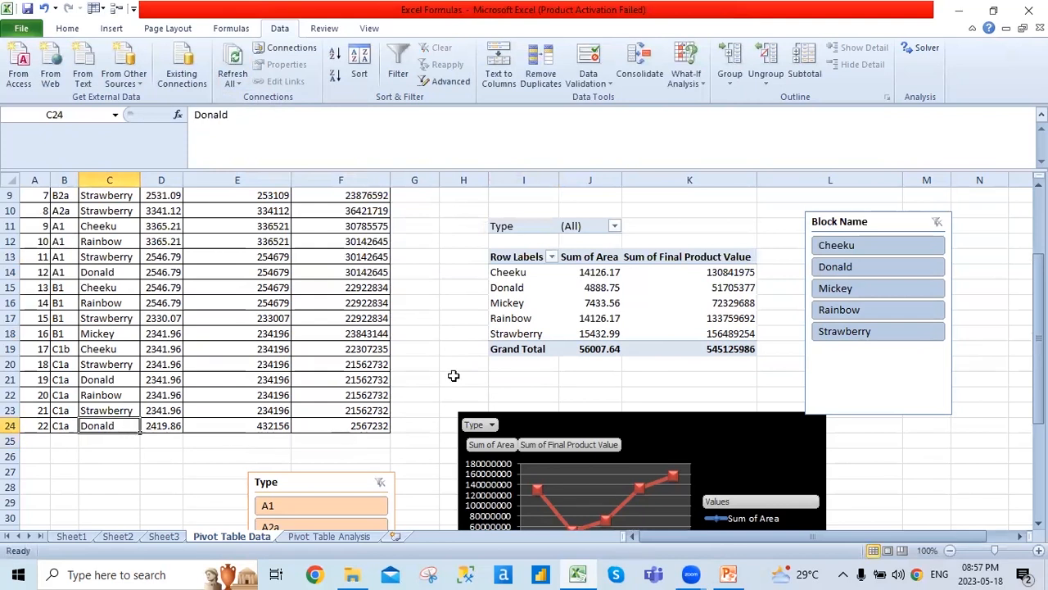
- Refresh all PivotTables after the Donald edit, refresh the Row Labels PivotTable on its own, and review it with its chart
click(567, 316)
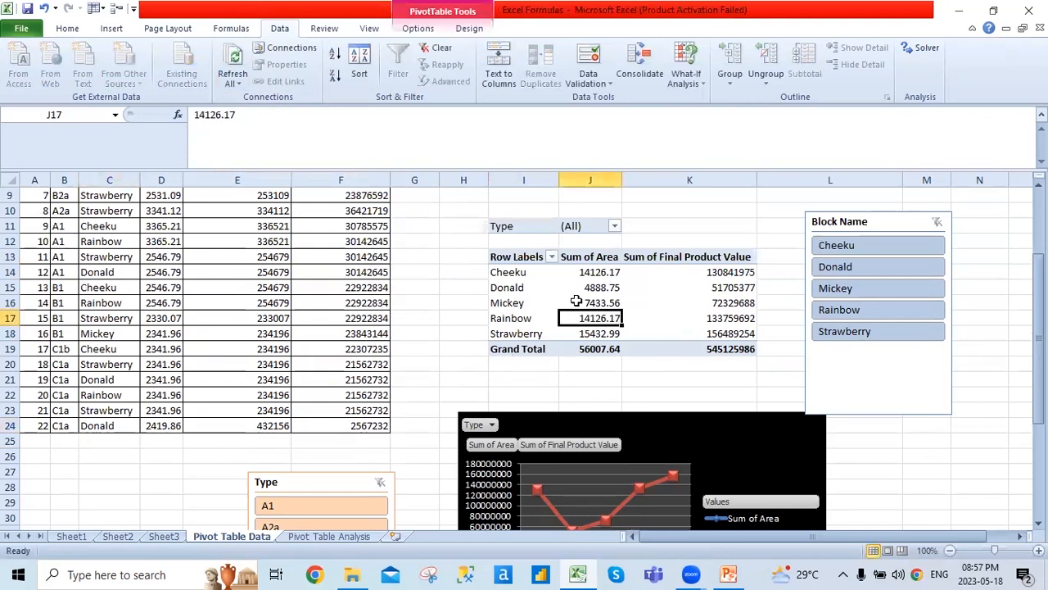
click(539, 257)
click(227, 76)
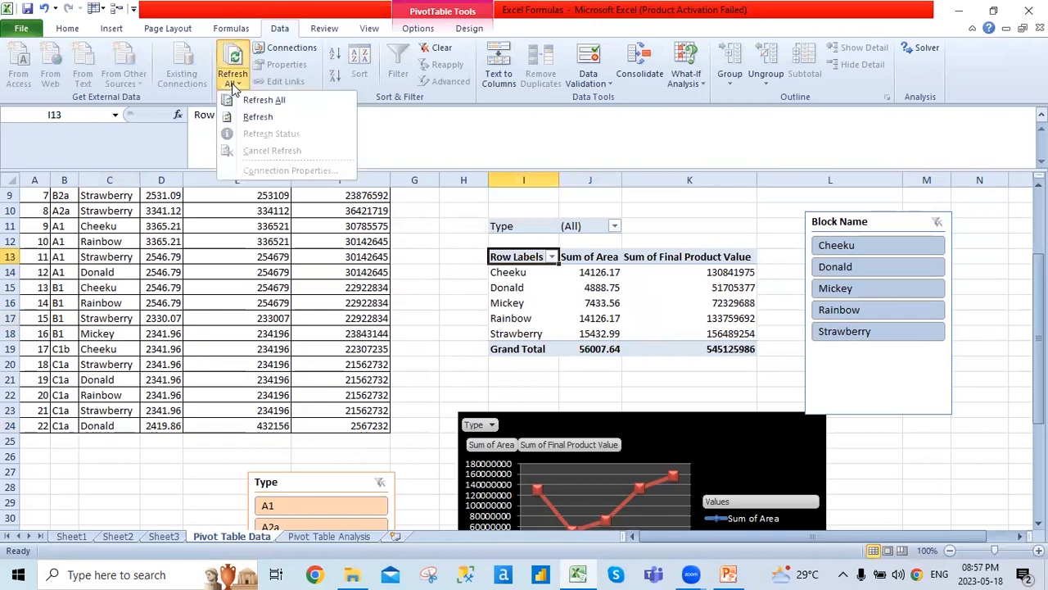
click(241, 98)
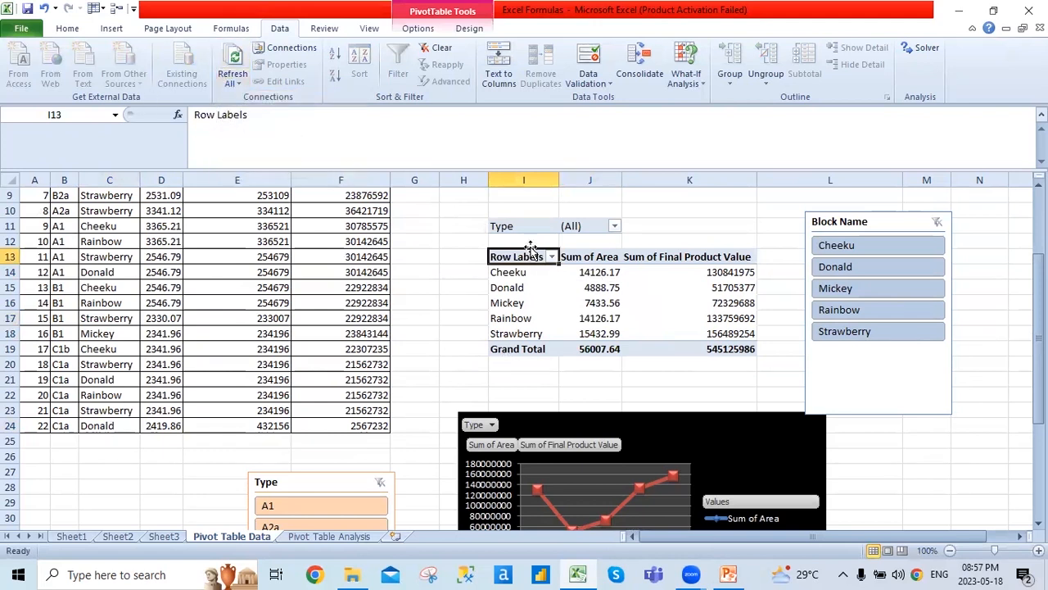
click(233, 78)
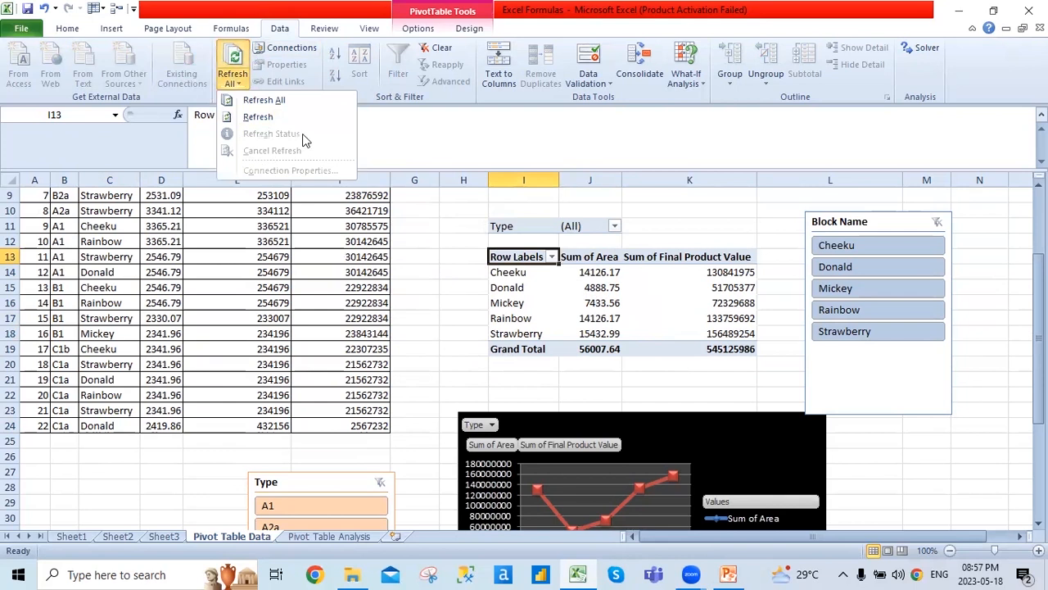
click(297, 117)
mouse_move(594, 348)
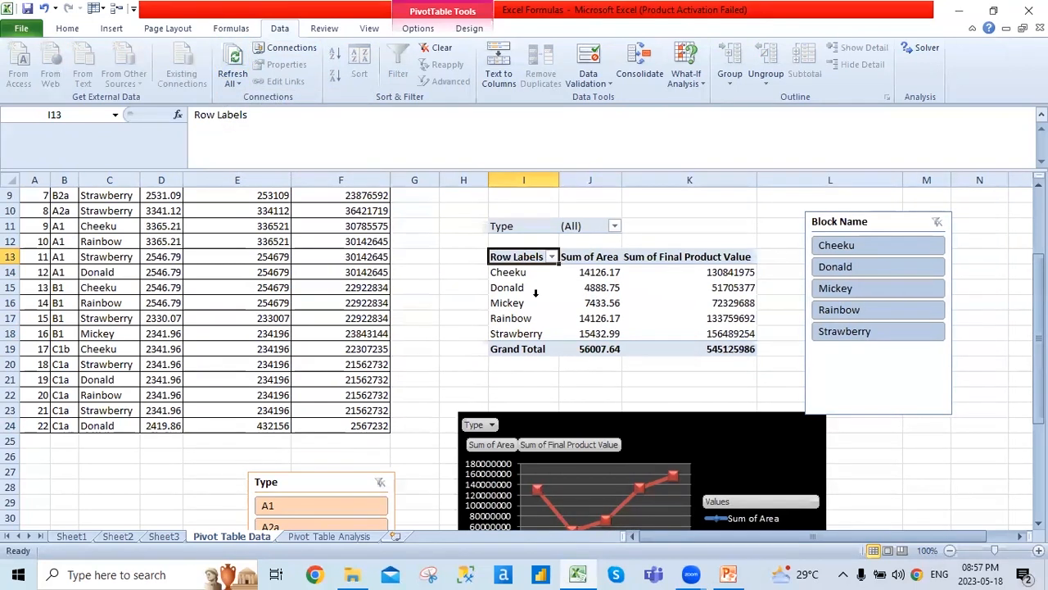
mouse_move(604, 303)
scroll(974, 434, down, 2)
scroll(950, 426, up, 2)
- Try filtering the Block Name slicer by Strawberry and Rainbow in turn, and clear its filter
click(857, 331)
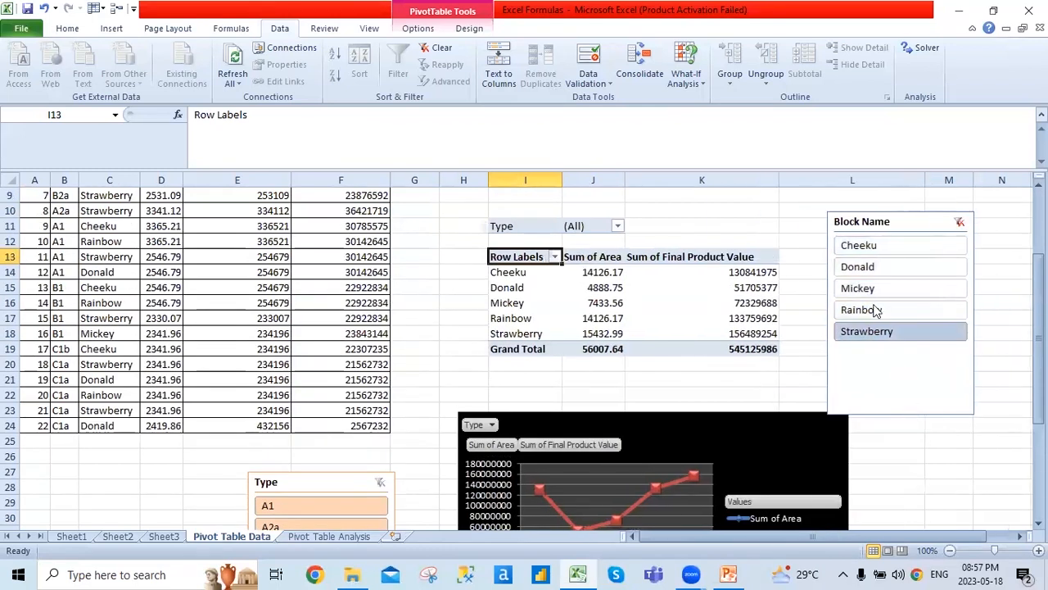
click(846, 308)
click(907, 334)
click(960, 221)
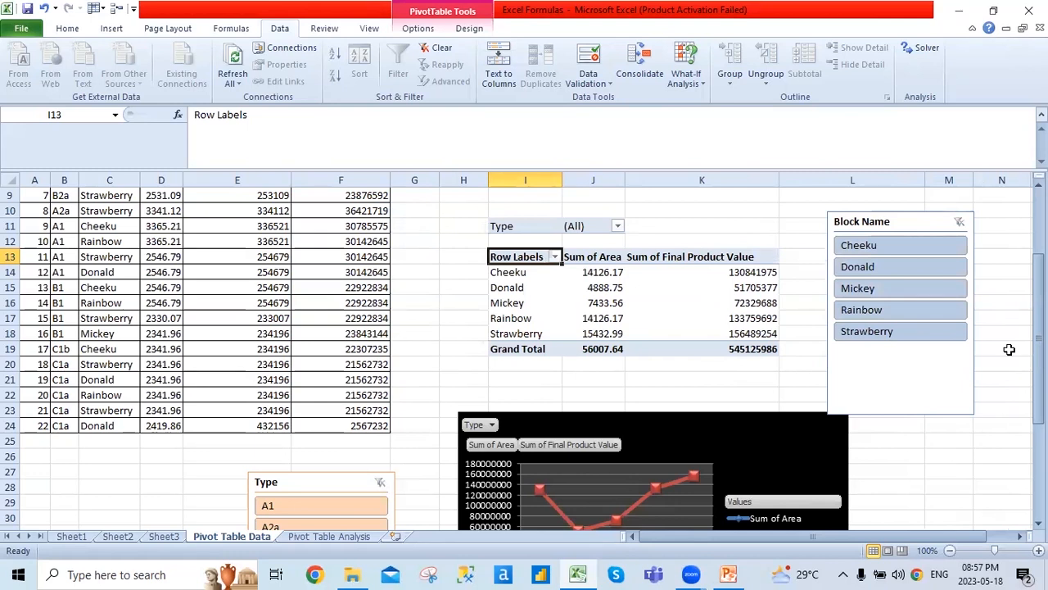
- Open the Pivot Table Analysis sheet to view its PivotTable
click(67, 30)
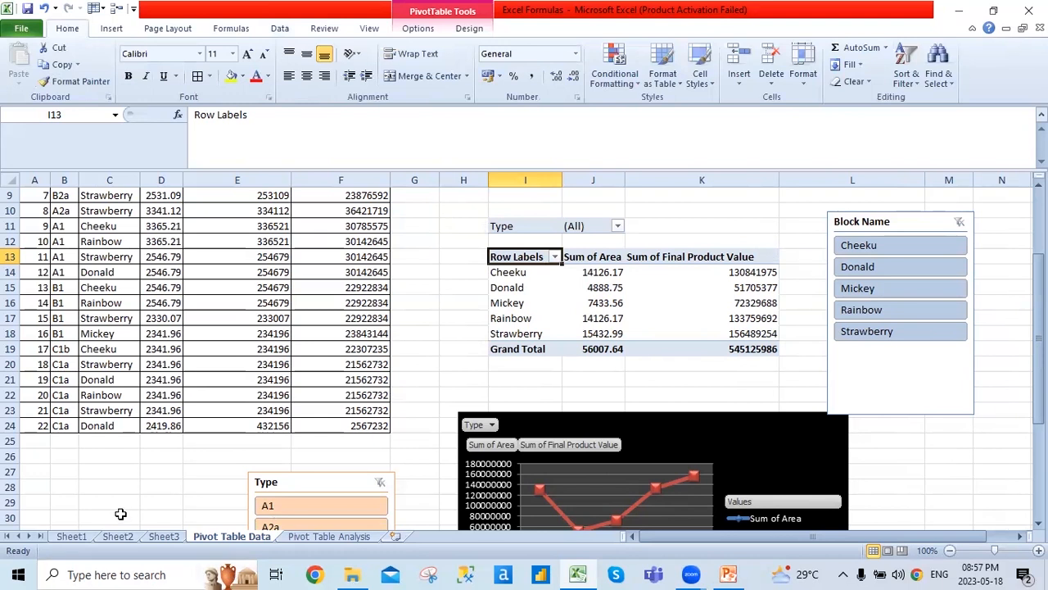
click(321, 538)
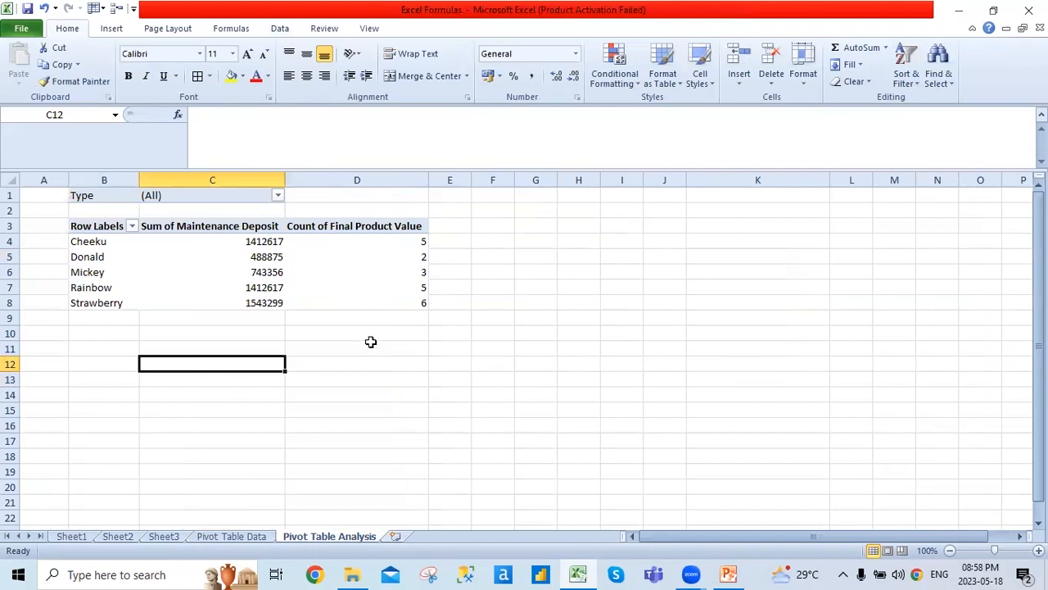